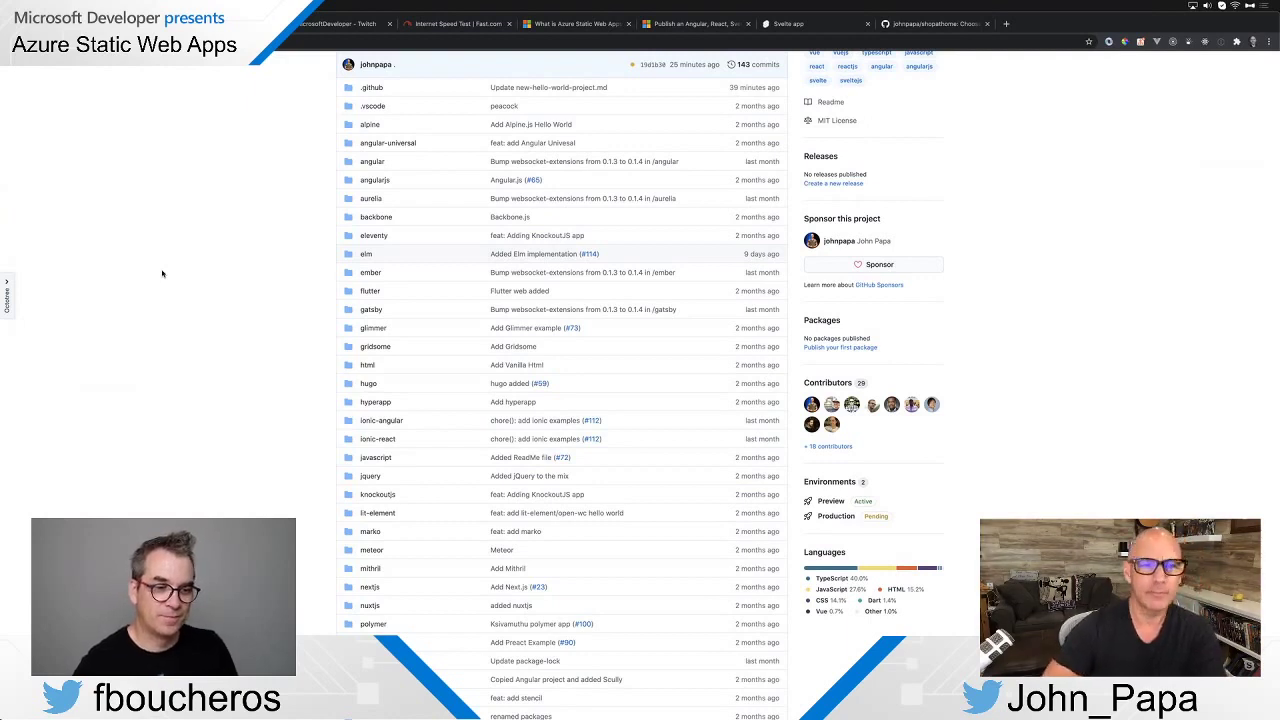
{"action": "scroll", "coordinate": [198, 275], "scroll_direction": "down", "scroll_amount": 1}
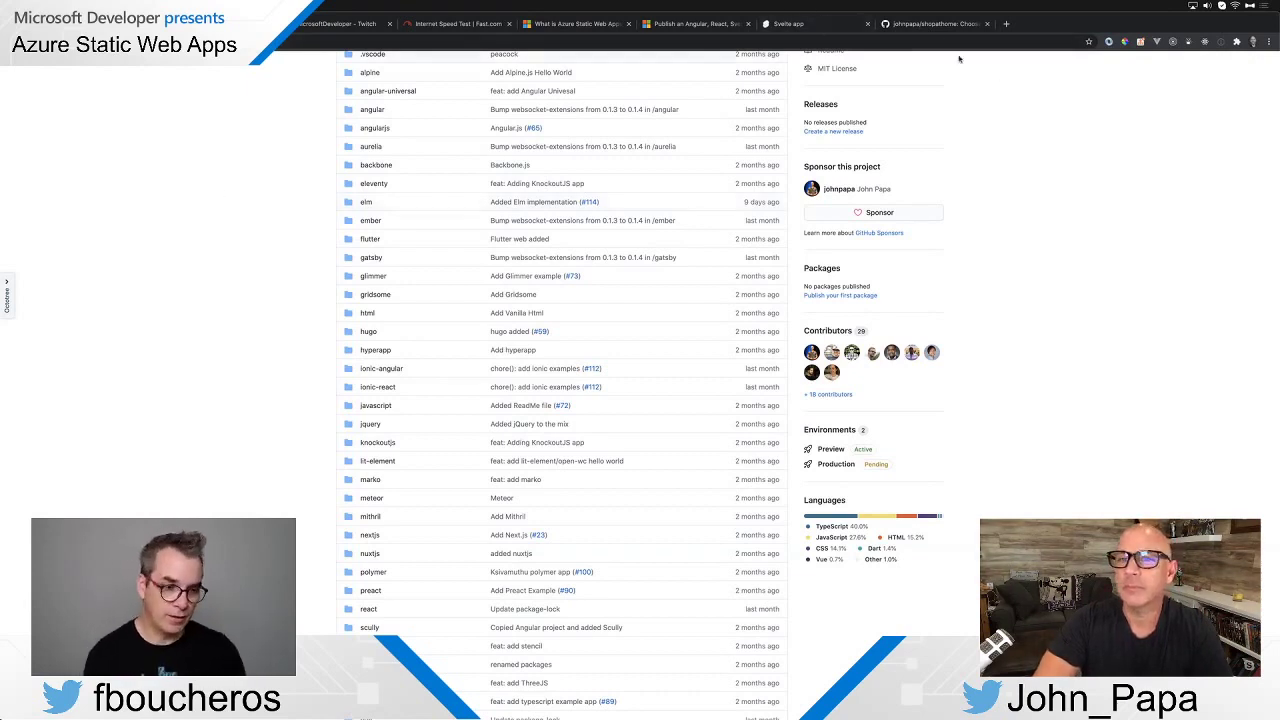
{"action": "left_click", "coordinate": [806, 28]}
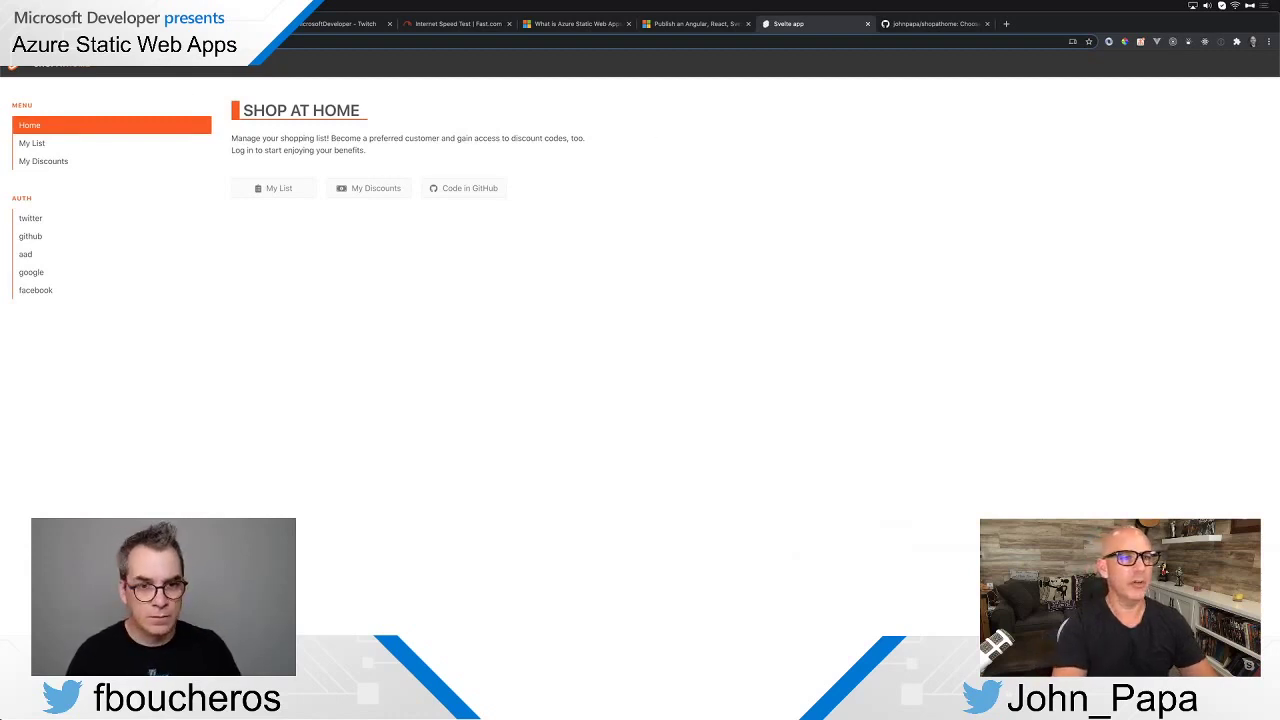
{"action": "key", "text": "ctrl+l"}
{"action": "type", "text": "https://www.shopathome.dev"}
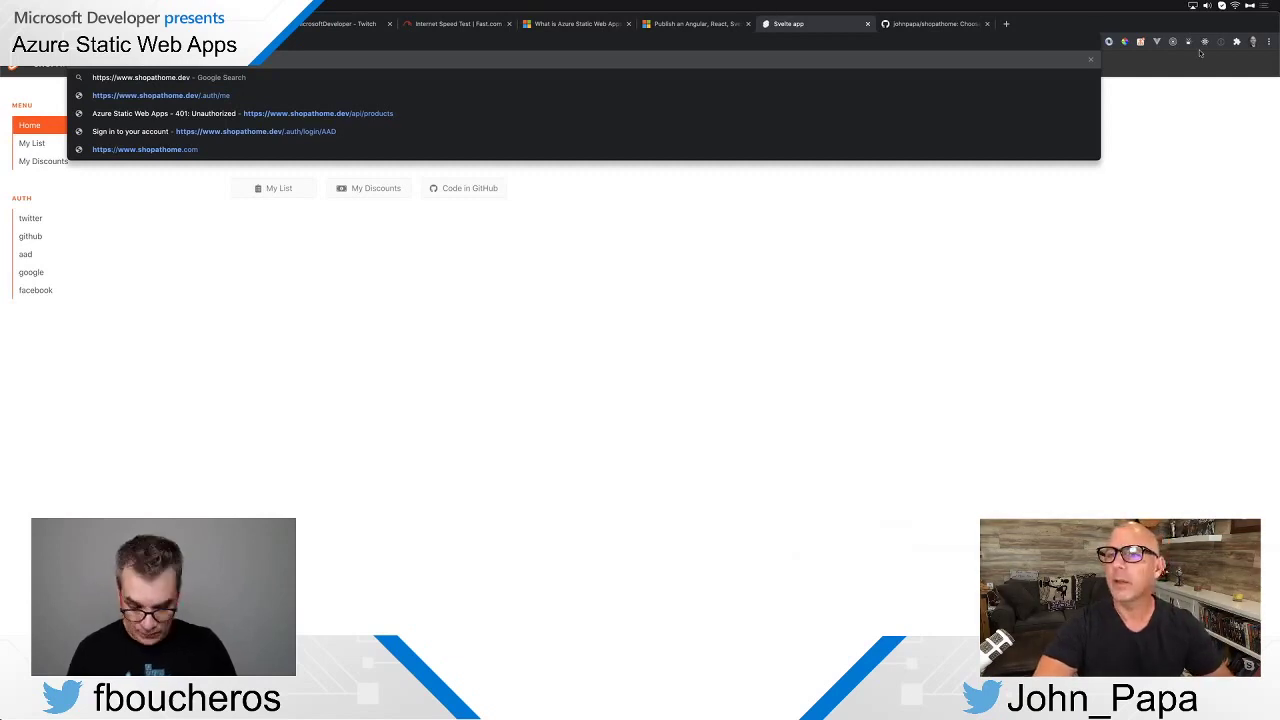
{"action": "key", "text": "Return"}
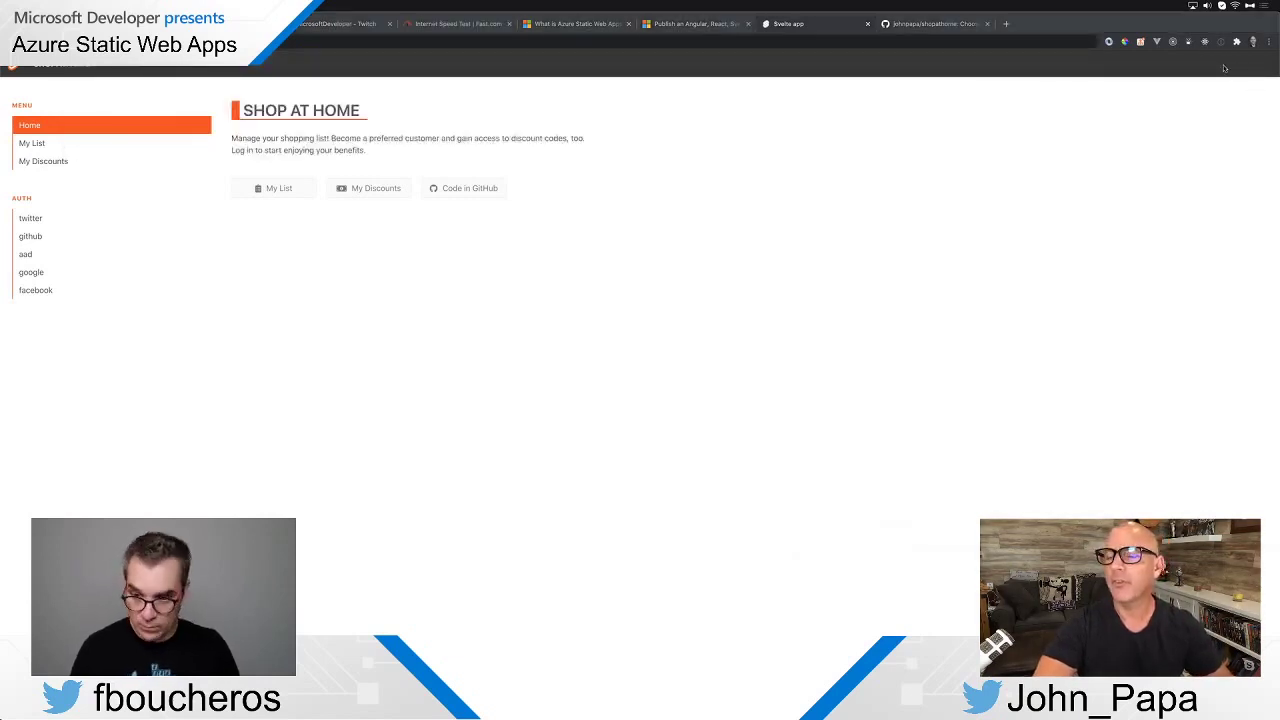
{"action": "key", "text": "super+Tab"}
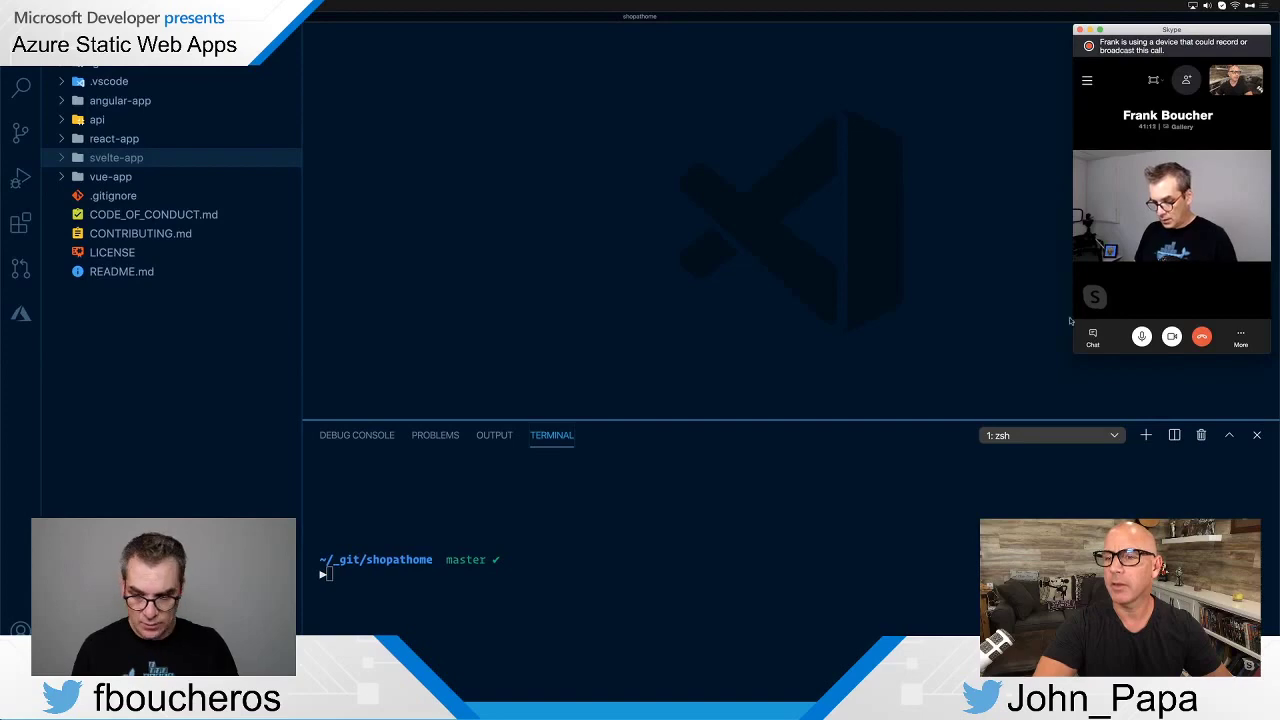
{"action": "left_click", "coordinate": [1093, 336]}
{"action": "left_click", "coordinate": [1156, 329]}
{"action": "type", "text": "https://www.shopathome.dev/"}
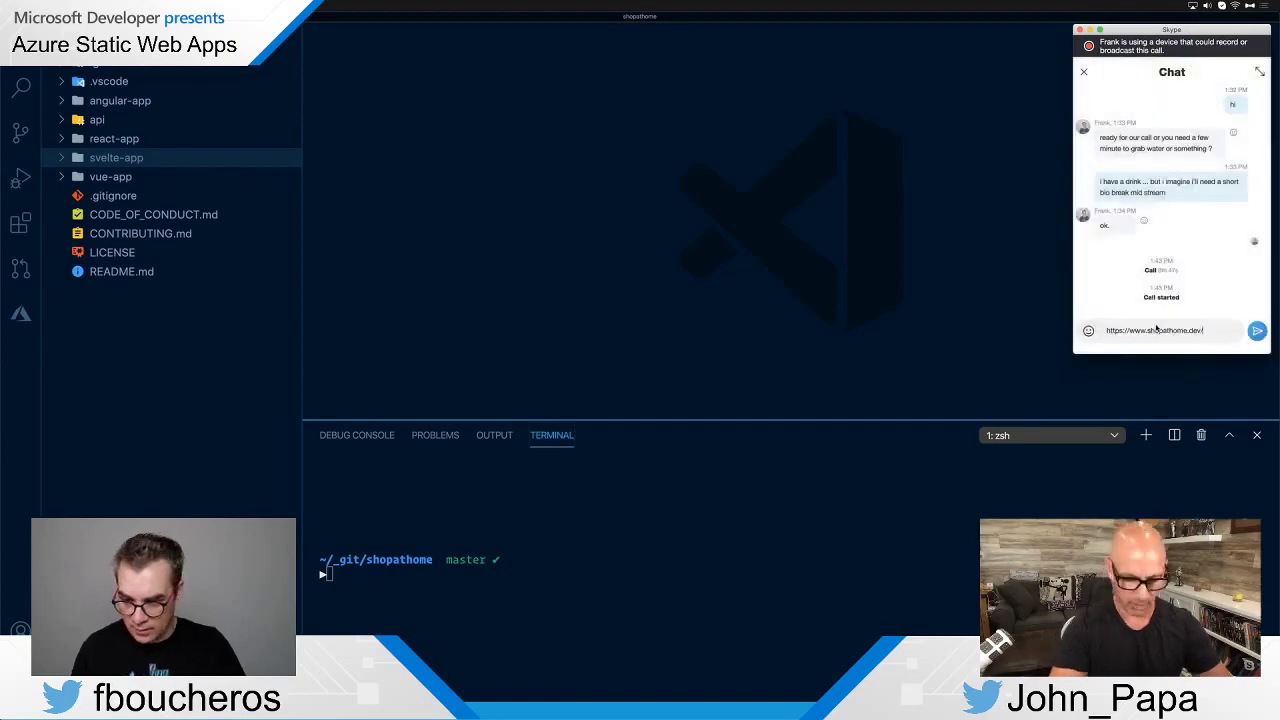
{"action": "key", "text": "Return"}
{"action": "key", "text": "ctrl+Right"}
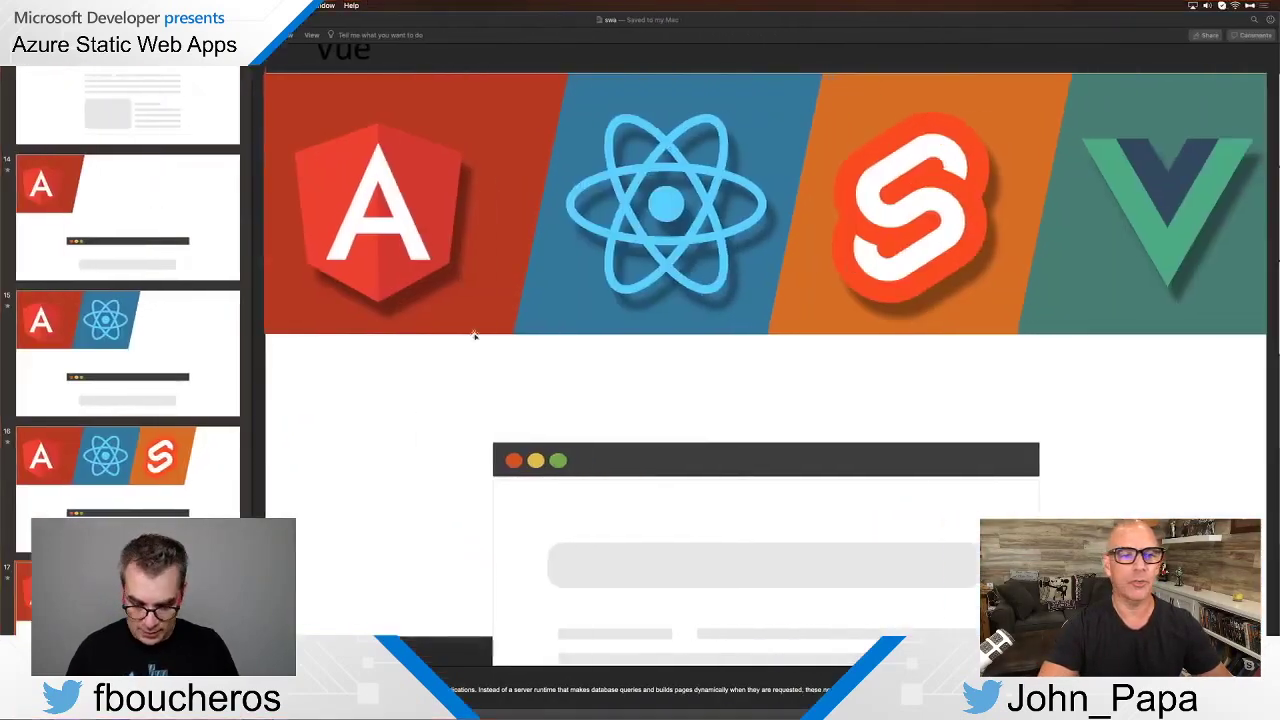
Switch from PowerPoint back to the Chrome window with the Svelte app
{"action": "key", "text": "super+Tab"}
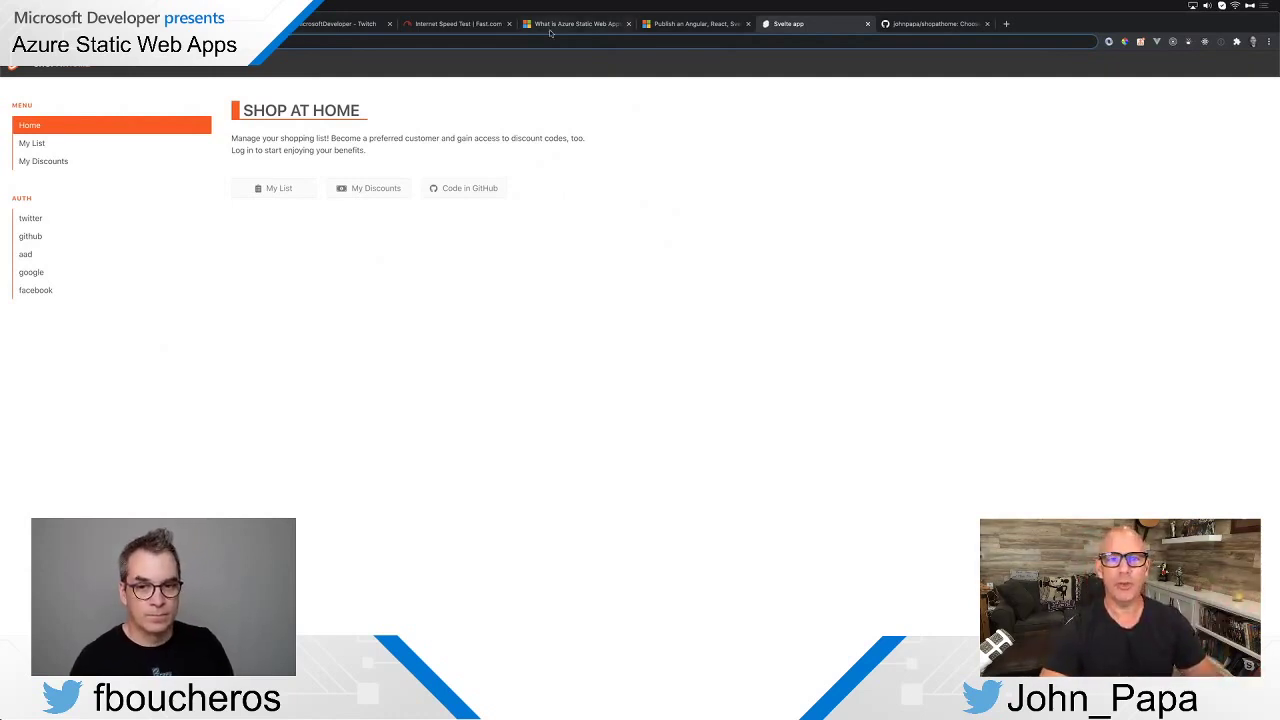
Follow the home page's 'Code in GitHub' link to the shopathome repository
{"action": "left_click", "coordinate": [472, 192]}
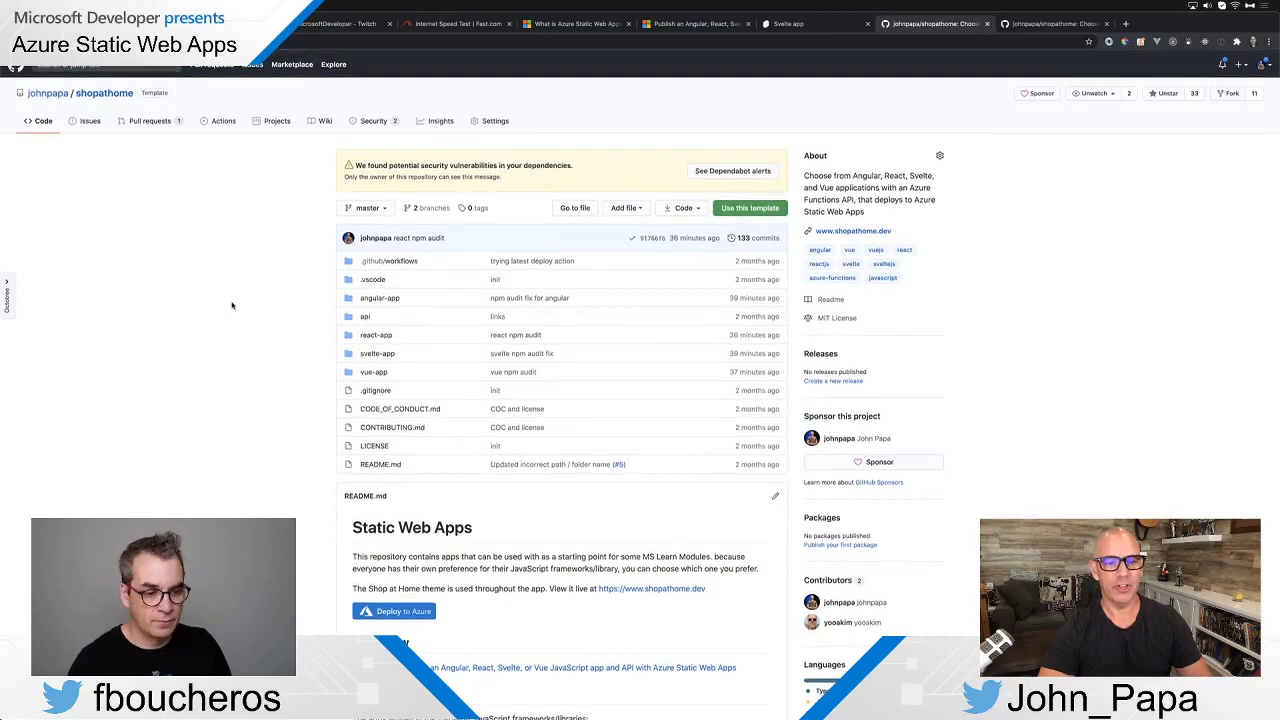
Open pull request #4 'staging is a live preview!' and scroll to its stage-site bot comments
{"action": "left_click", "coordinate": [152, 122]}
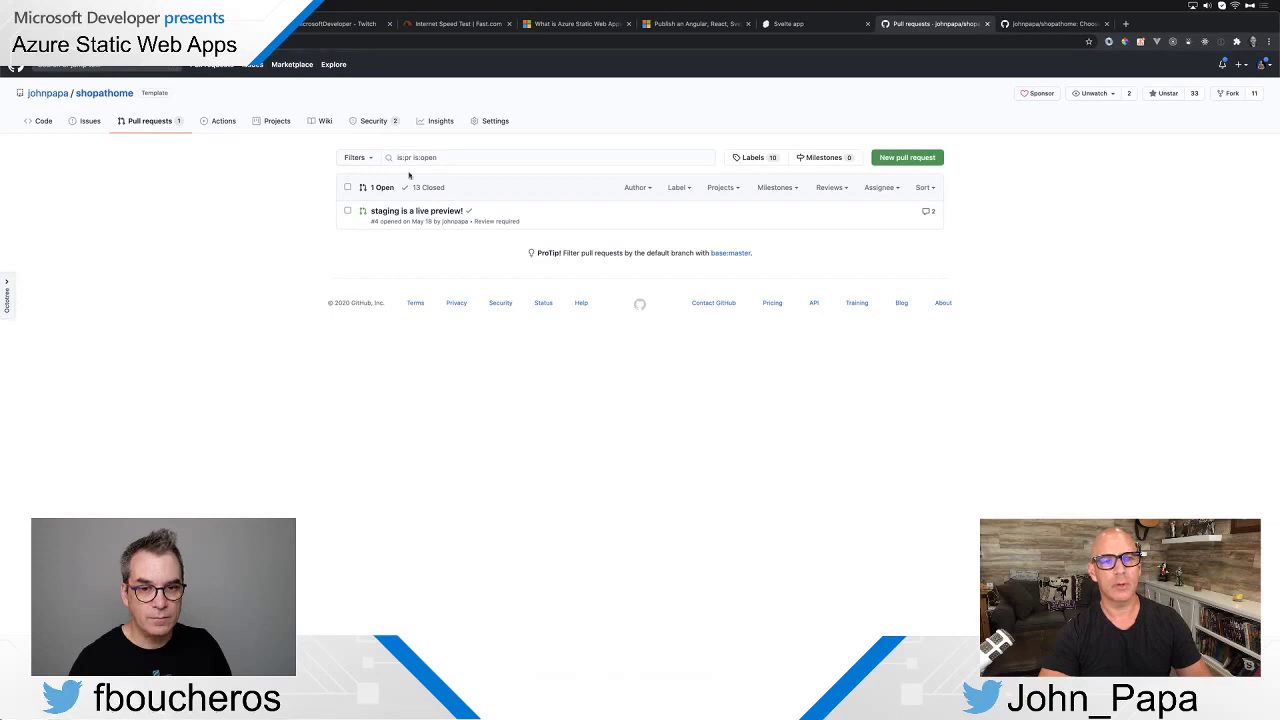
{"action": "mouse_move", "coordinate": [445, 215]}
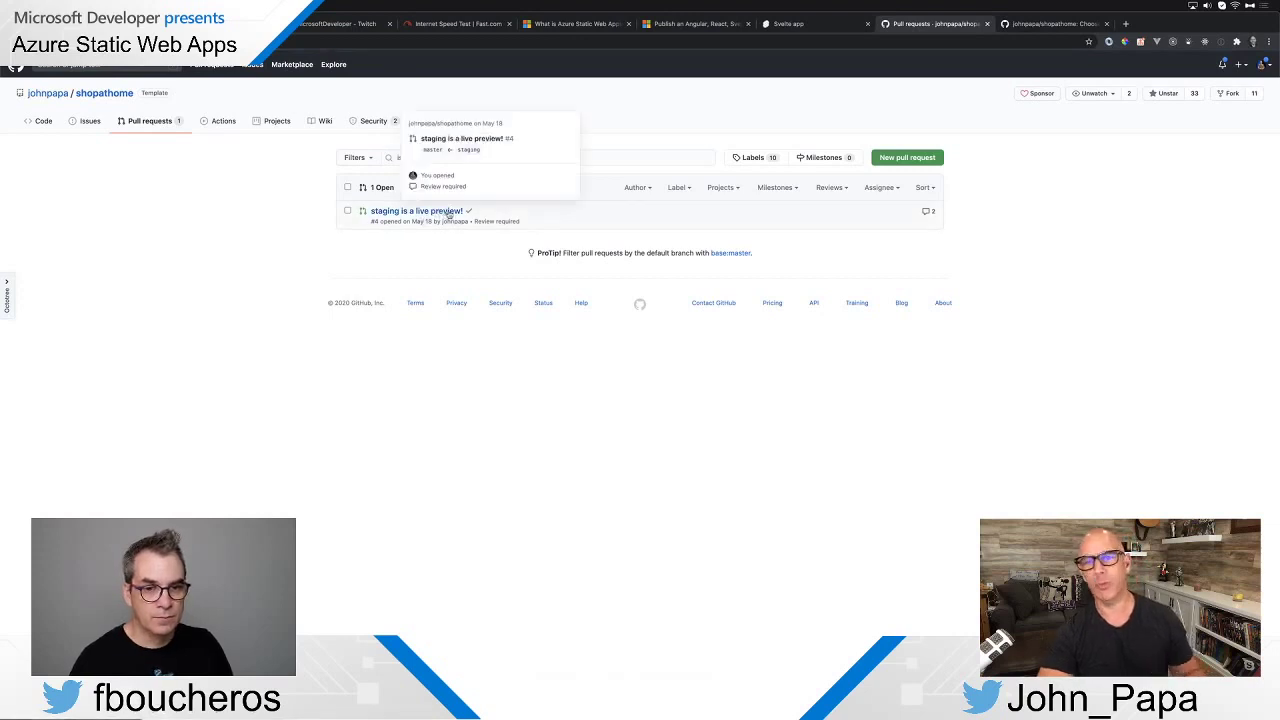
{"action": "left_click", "coordinate": [448, 214]}
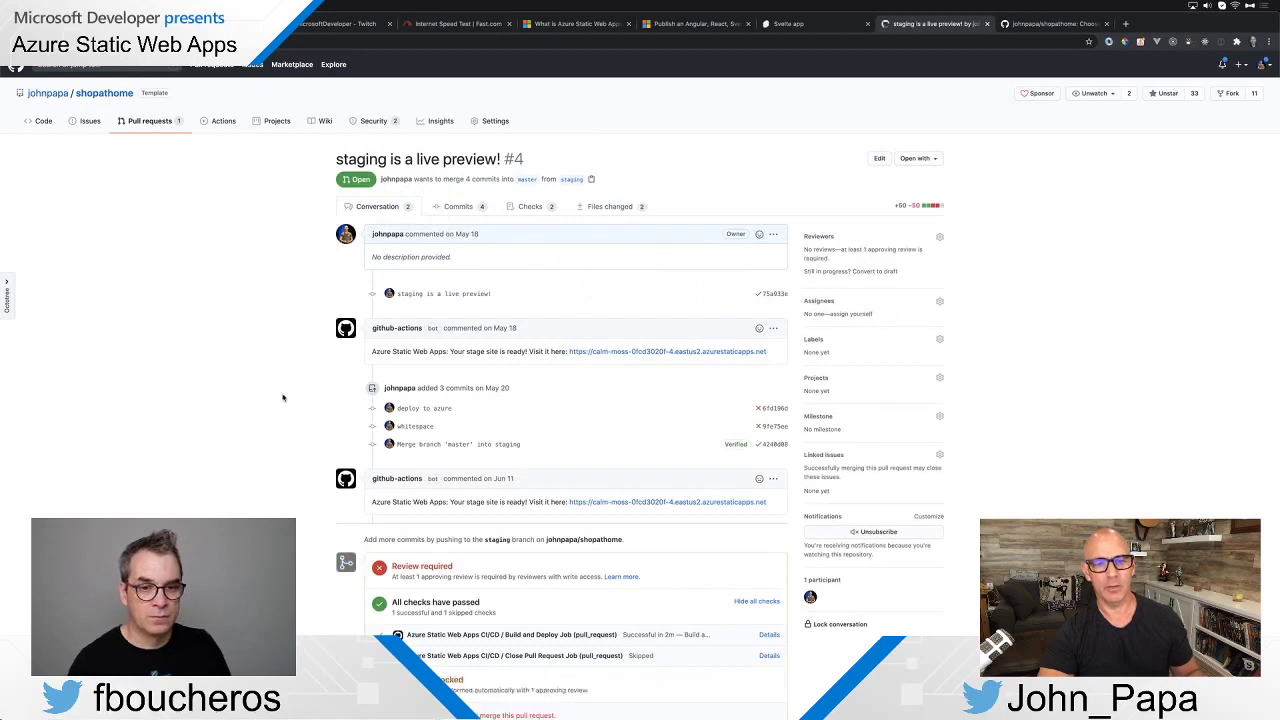
{"action": "scroll", "coordinate": [283, 398], "scroll_direction": "down", "scroll_amount": 2}
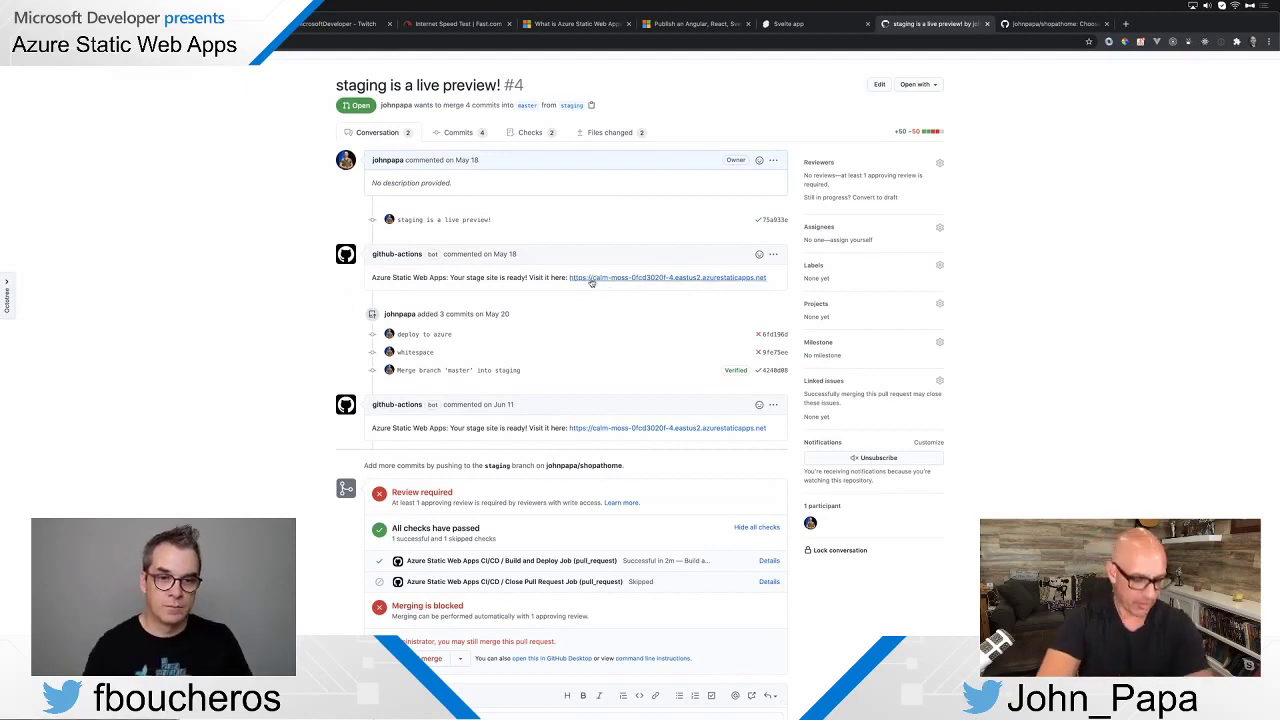
Zoom in, then move the Vue App tab into its own window snapped to the right half
{"action": "key", "text": "super+equal"}
{"action": "key", "text": "super+equal"}
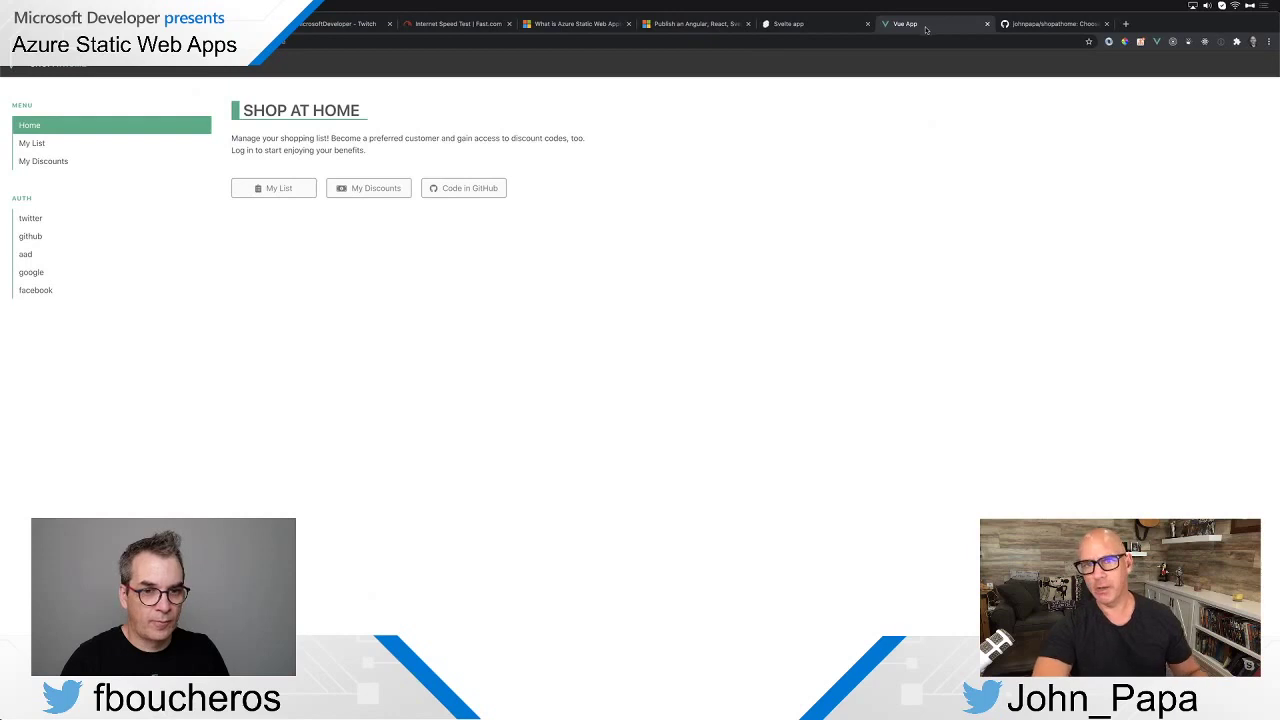
{"action": "left_click_drag", "start_coordinate": [926, 28], "coordinate": [924, 119]}
{"action": "key", "text": "ctrl+alt+Right"}
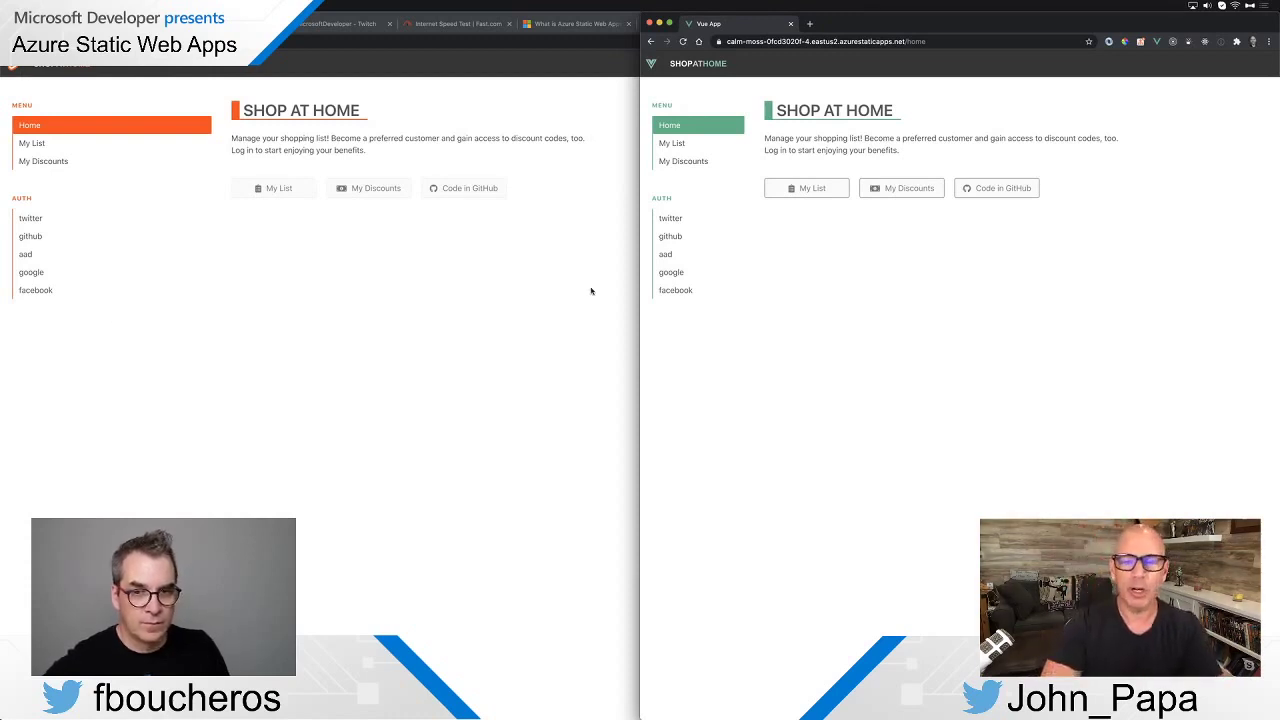
Show the Vue staging window's full address ending in /home
{"action": "left_click", "coordinate": [965, 40]}
{"action": "left_click", "coordinate": [965, 40]}
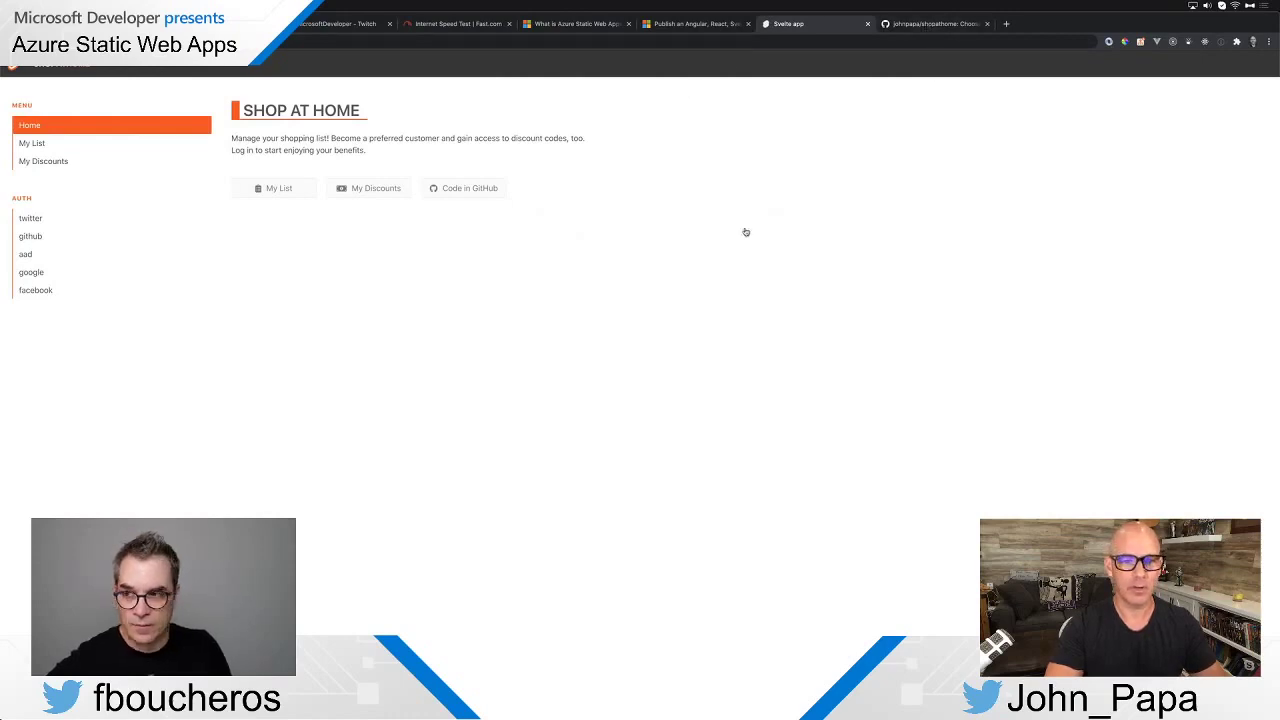
Present the framework slide full screen in PowerPoint and advance to reveal the Vue logo
{"action": "key", "text": "super+Tab"}
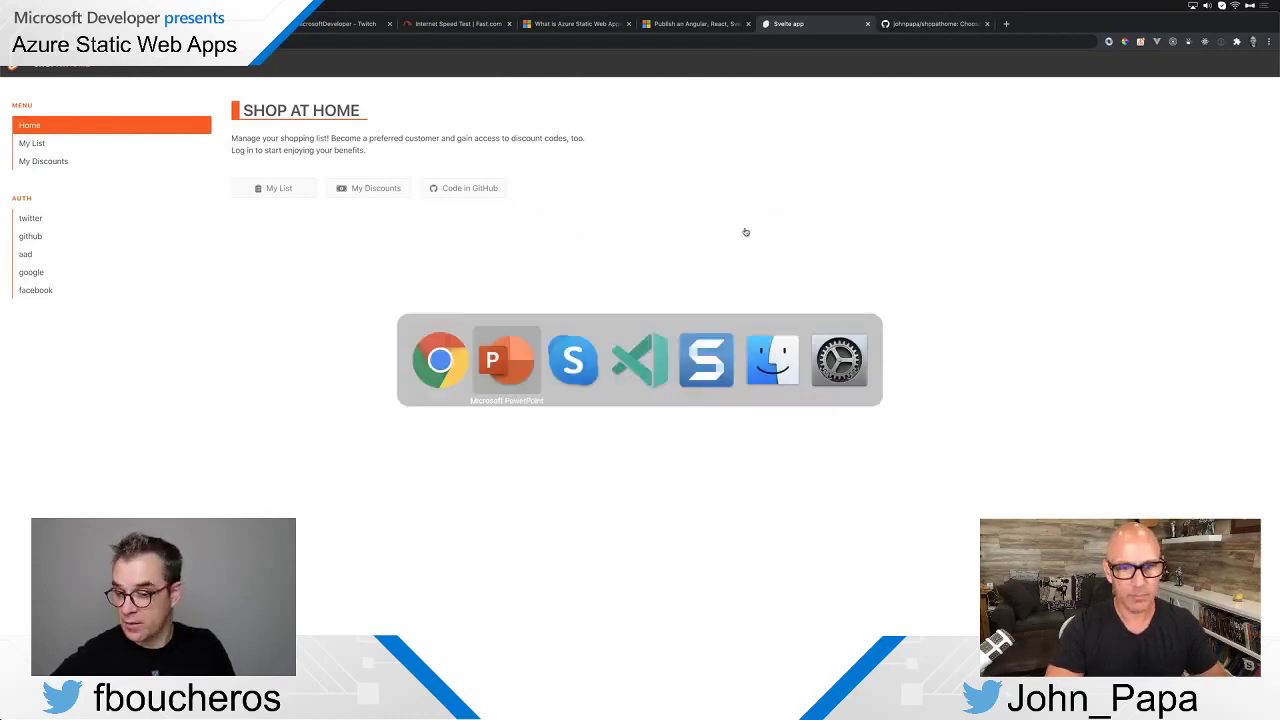
{"action": "key", "text": "super+Tab"}
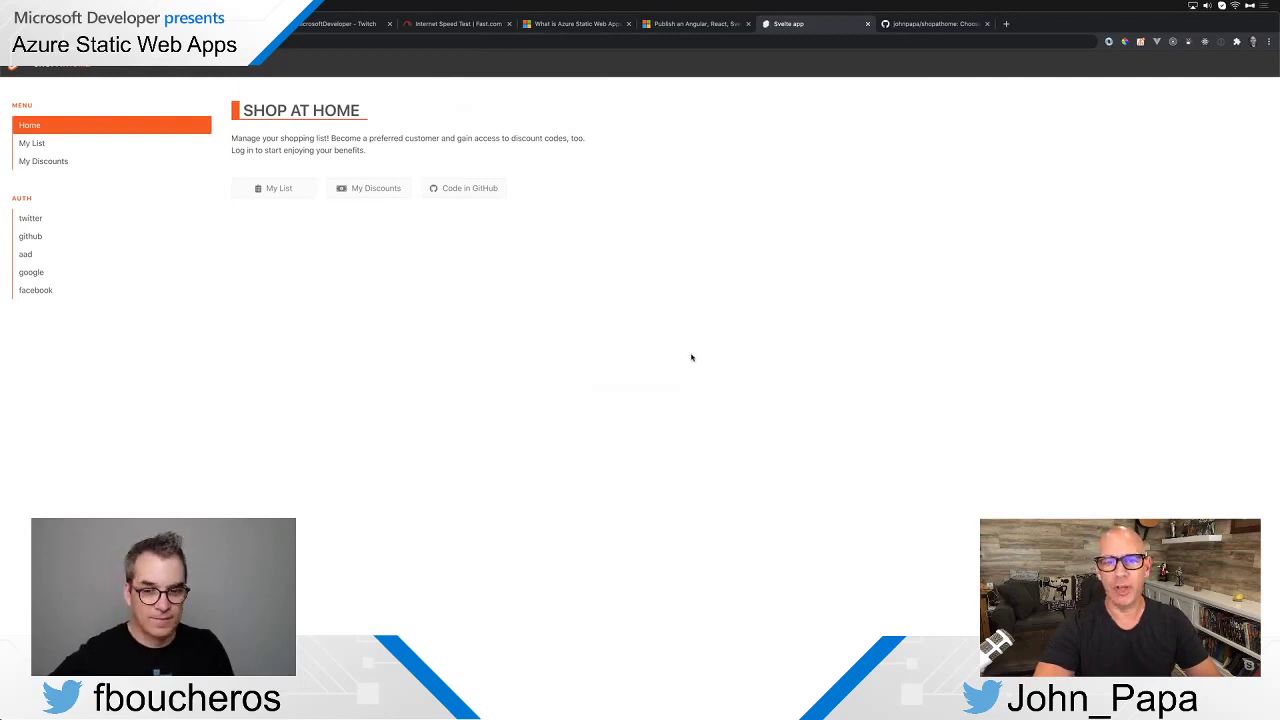
{"action": "key", "text": "super+Tab"}
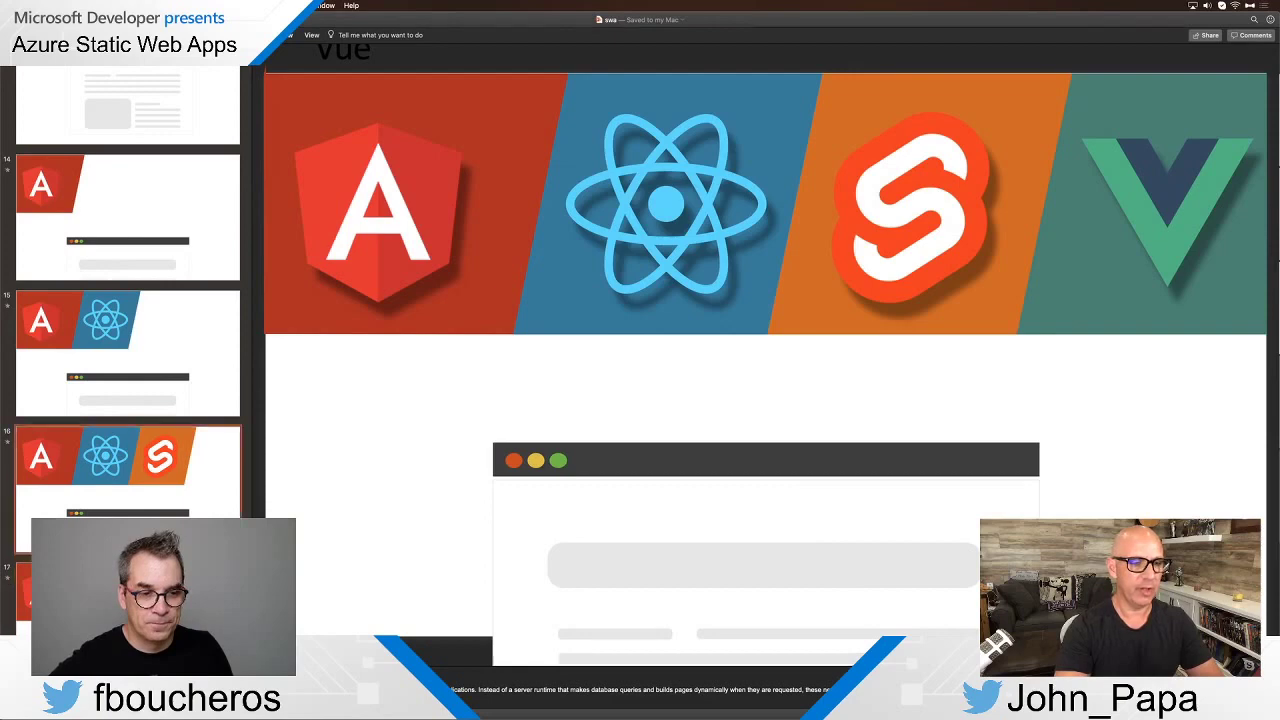
{"action": "key", "text": "Up"}
{"action": "key", "text": "super+shift+Return"}
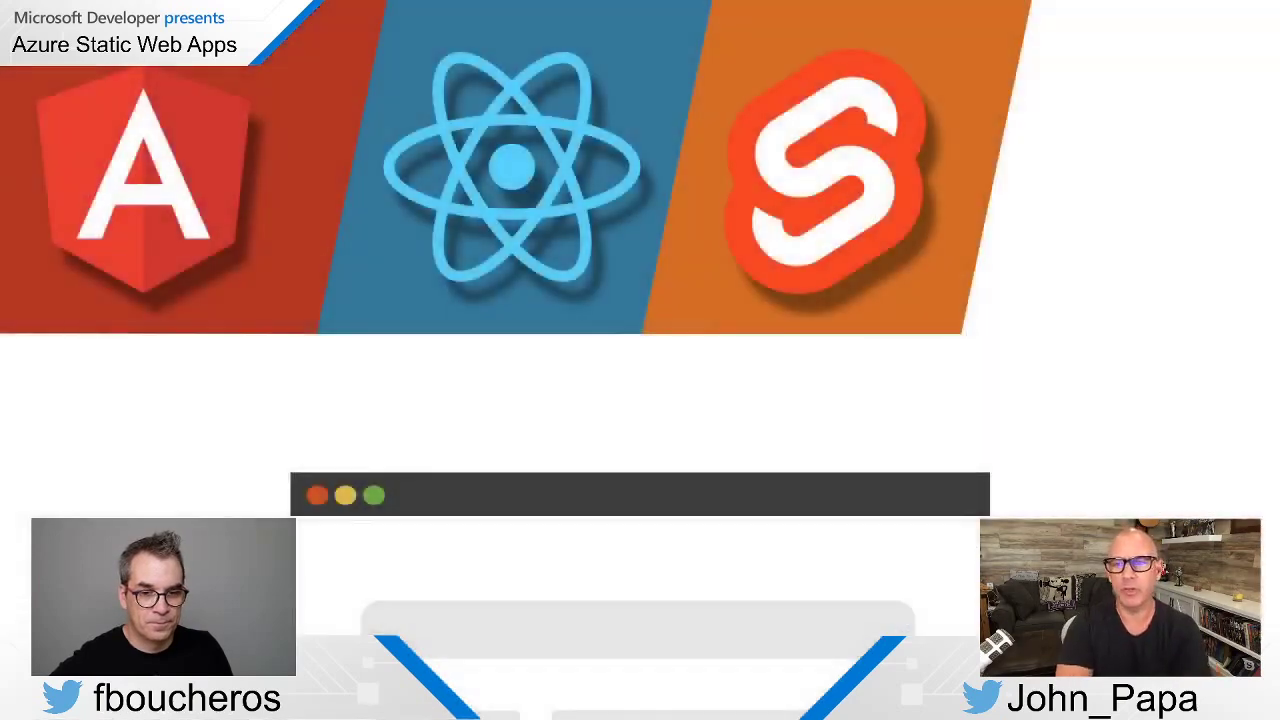
{"action": "key", "text": "Right"}
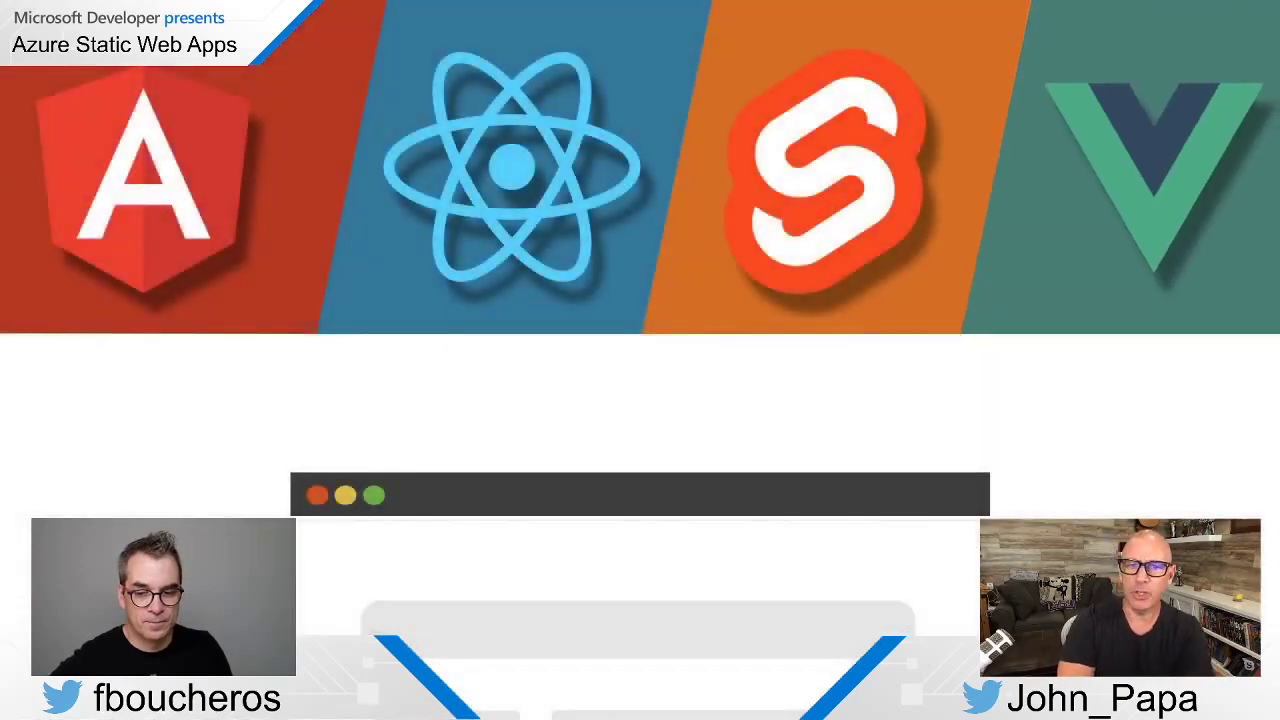
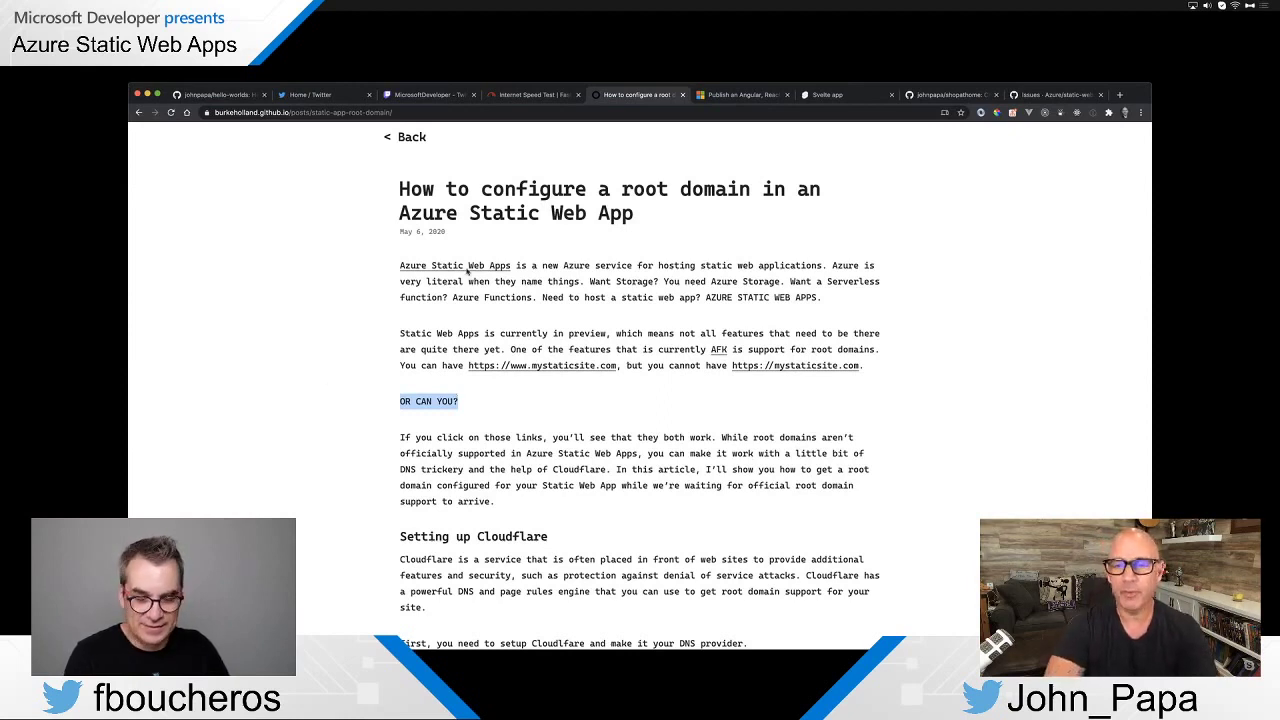
Return Chrome to the johnpapa/hello-worlds tab, then switch to the PowerPoint deck
{"action": "left_click", "coordinate": [1094, 248]}
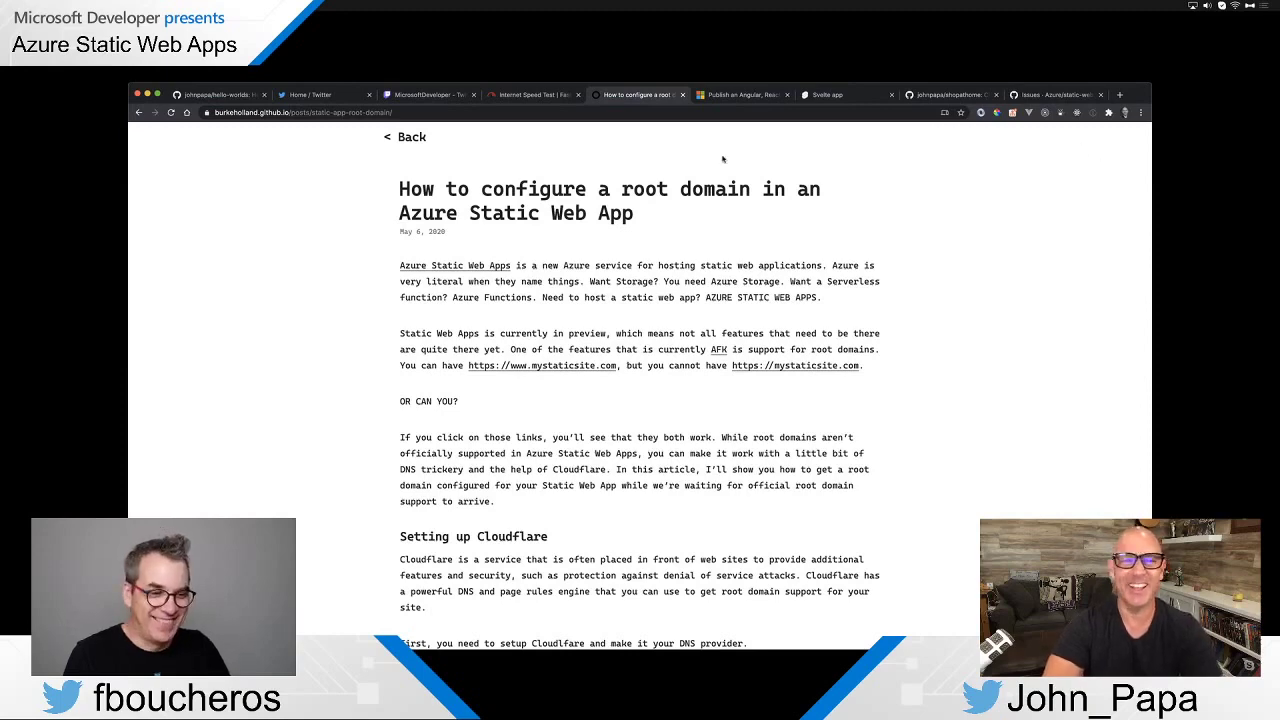
{"action": "left_click", "coordinate": [215, 94]}
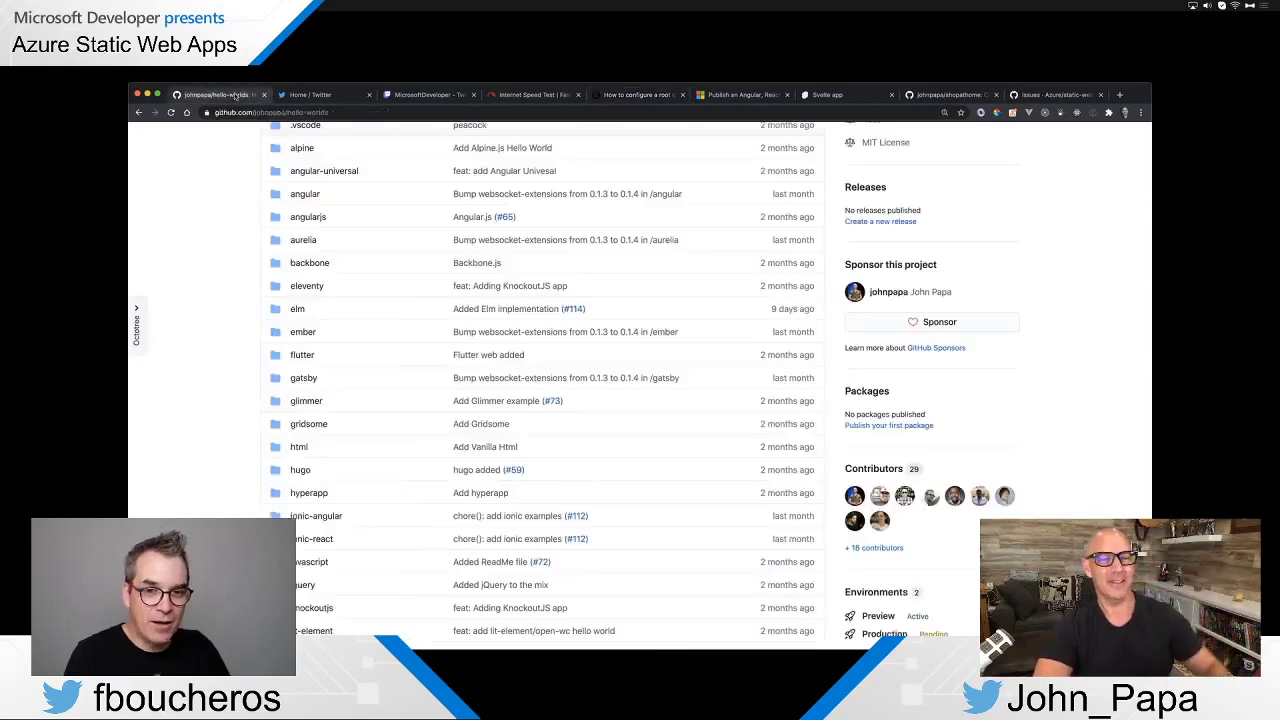
{"action": "scroll", "coordinate": [179, 256], "scroll_direction": "up", "scroll_amount": 3}
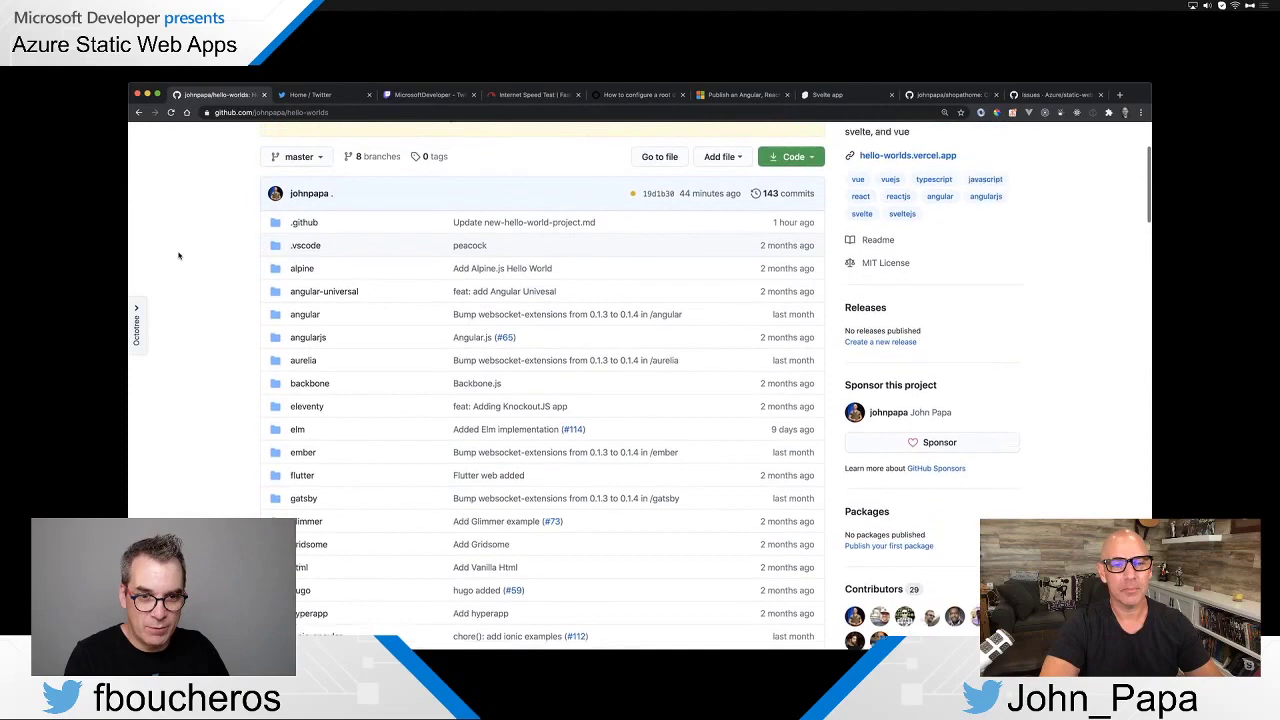
{"action": "key", "text": "super+Tab"}
{"action": "key", "text": "super+Tab"}
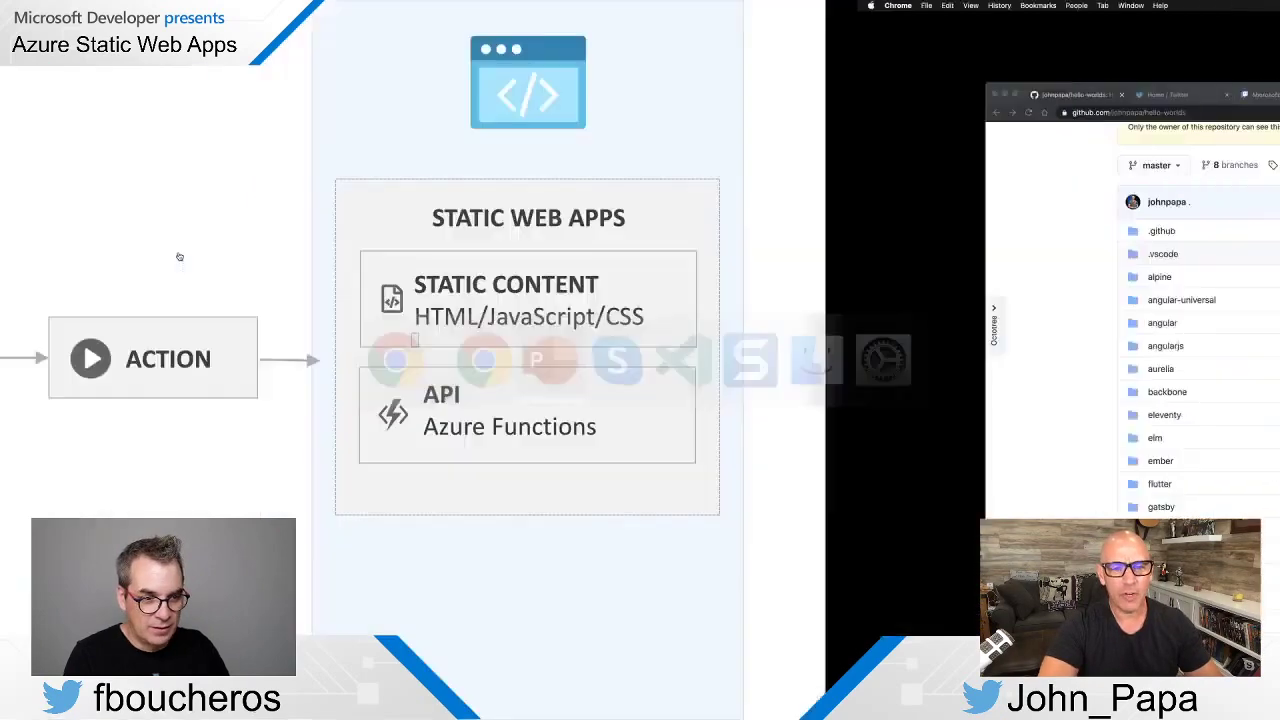
Advance to slide 30 and reveal App, API and Auth, then exit the slideshow and return to Chrome
{"action": "key", "text": "Right"}
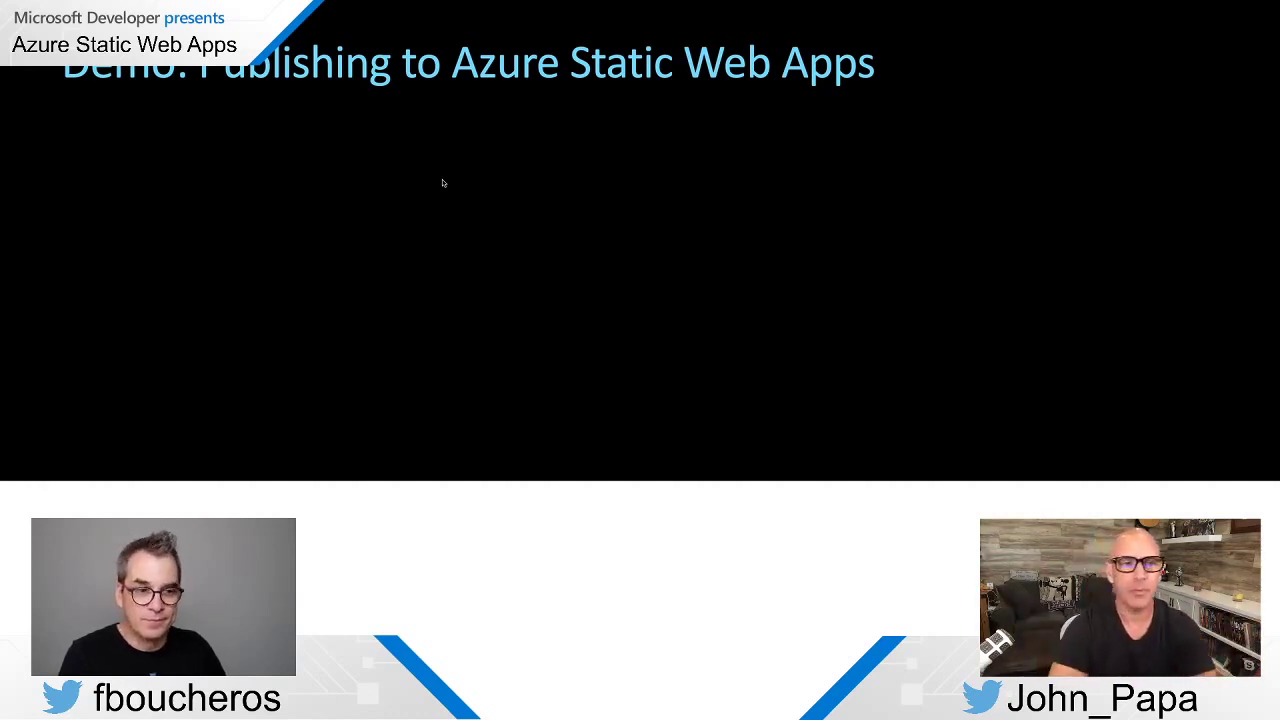
{"action": "left_click", "coordinate": [443, 183]}
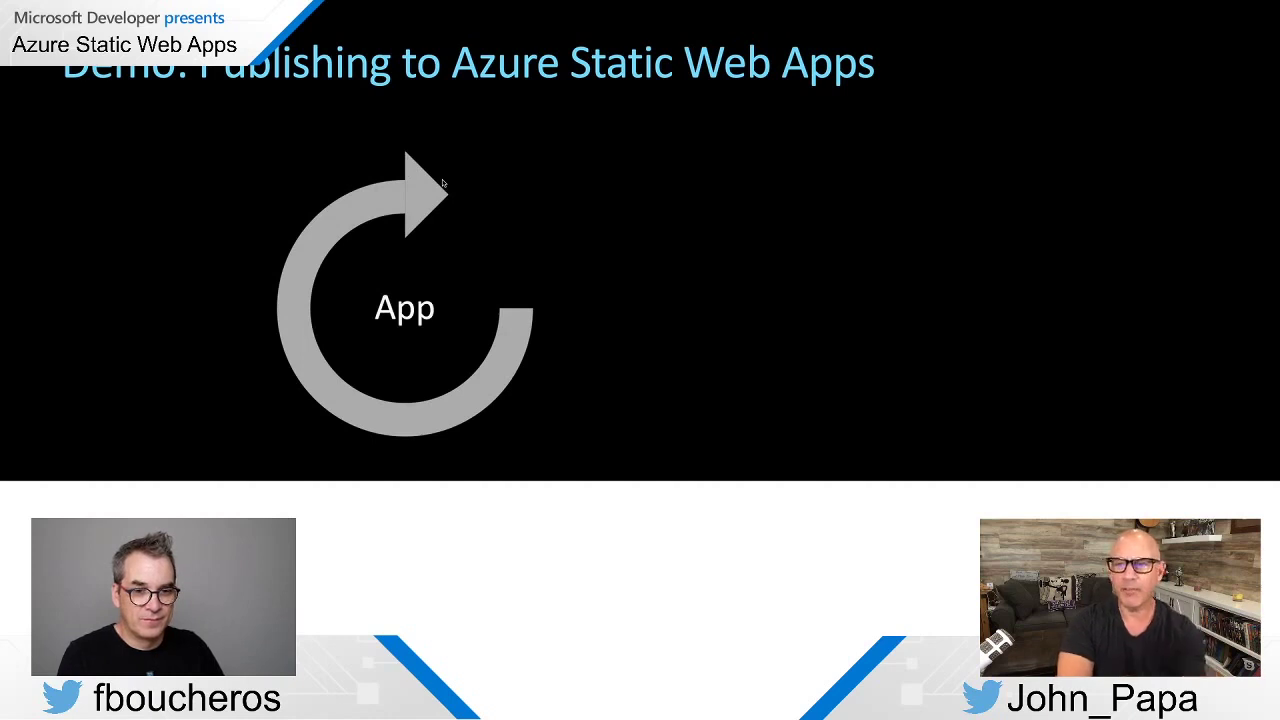
{"action": "left_click", "coordinate": [443, 183]}
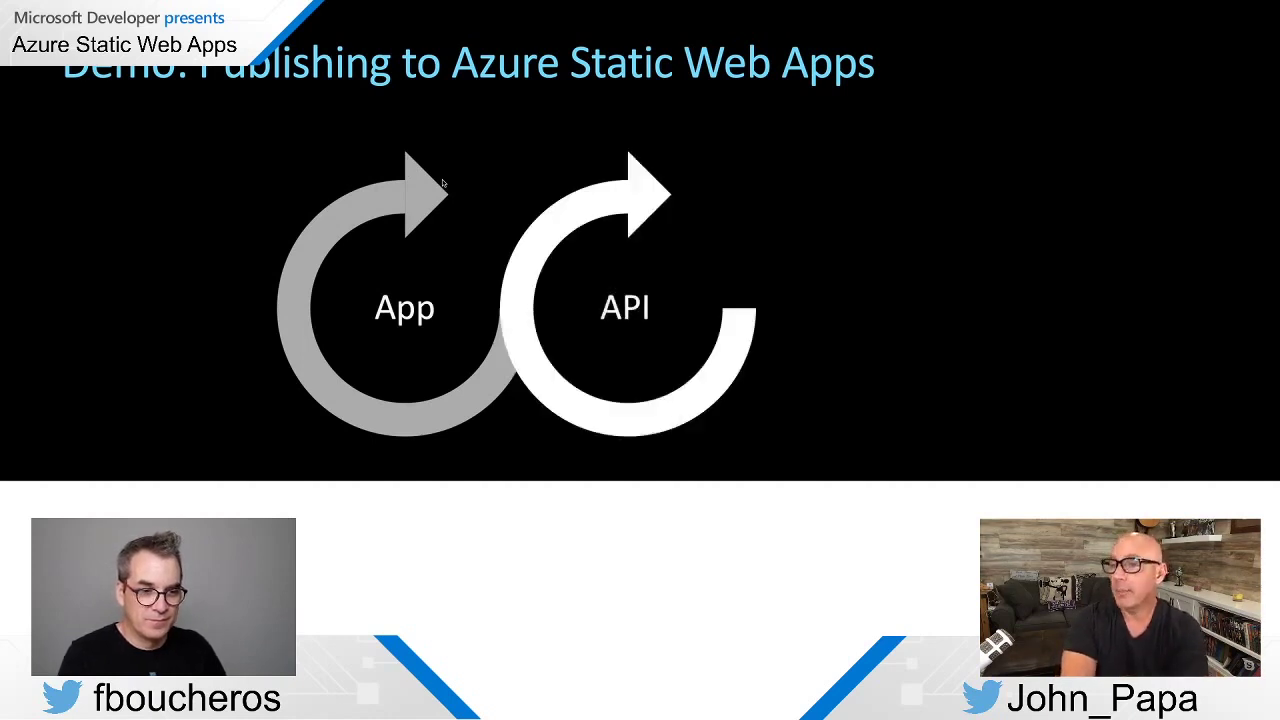
{"action": "left_click", "coordinate": [443, 183]}
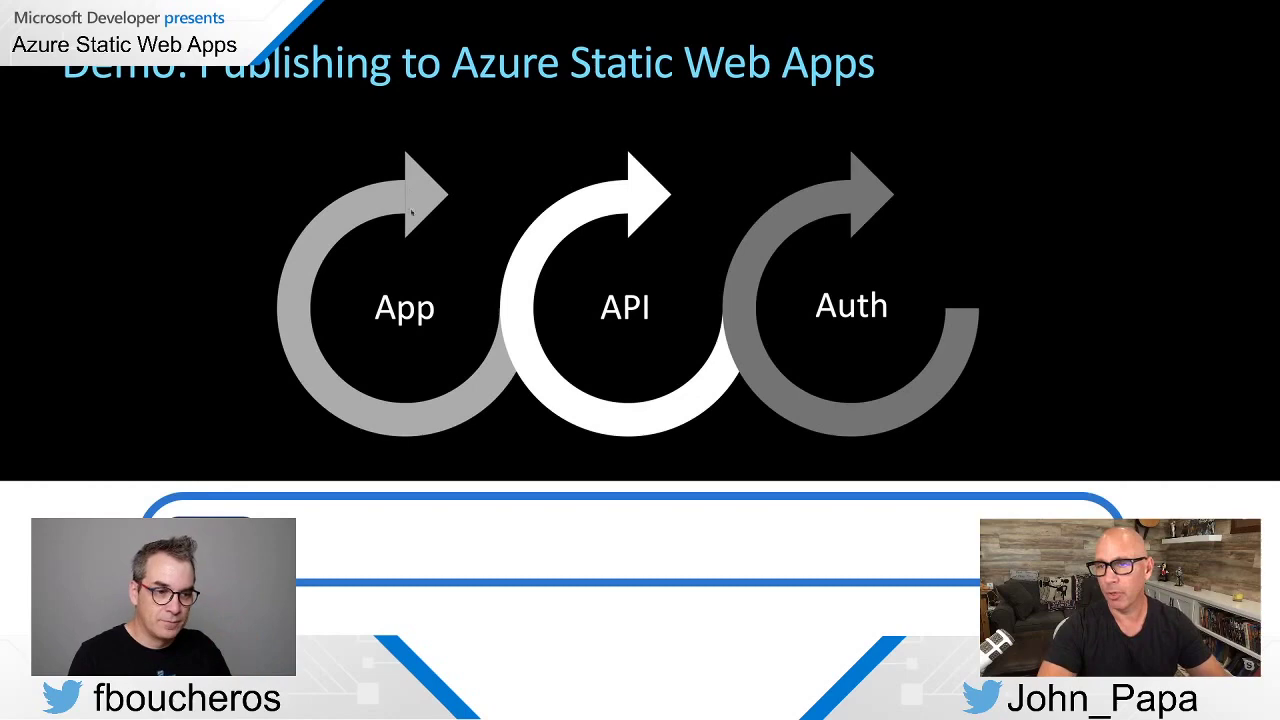
{"action": "key", "text": "Escape"}
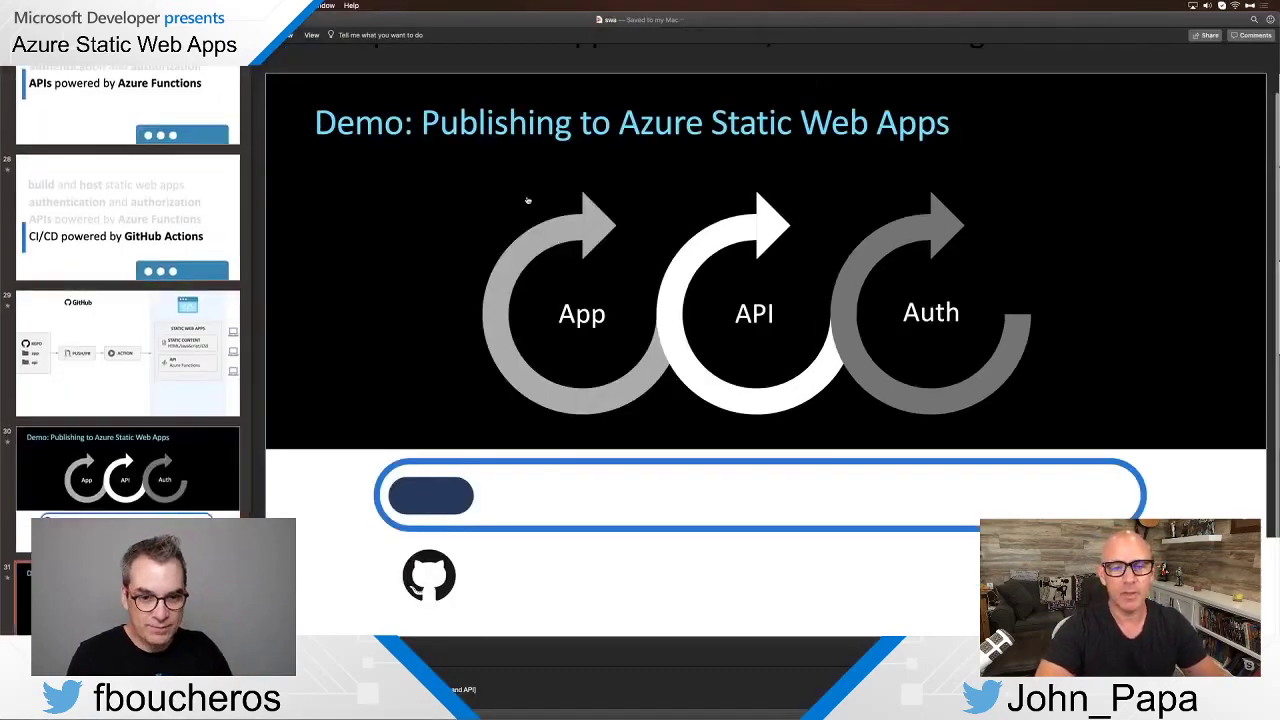
{"action": "key", "text": "super+Tab"}
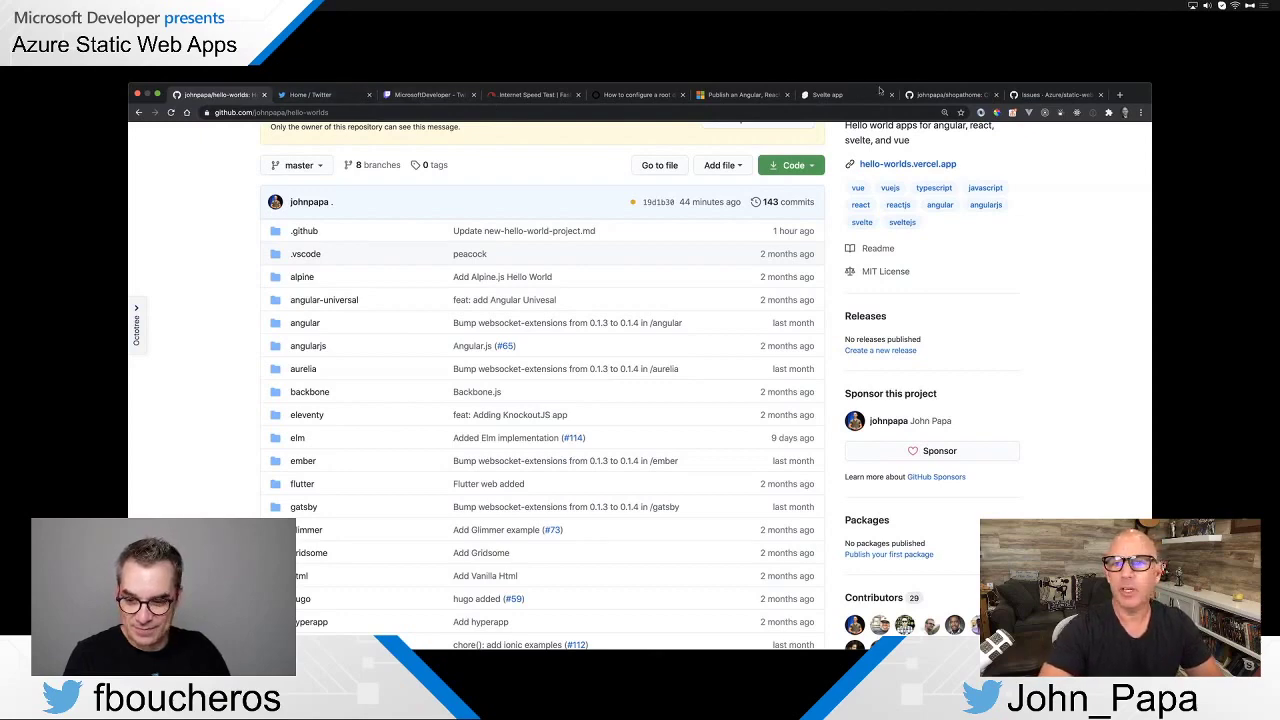
Close the static-web-apps Issues tab, leaving the johnpapa/shopathome tab in view
{"action": "left_click", "coordinate": [958, 94]}
{"action": "left_click", "coordinate": [1060, 95]}
{"action": "left_click", "coordinate": [1100, 95]}
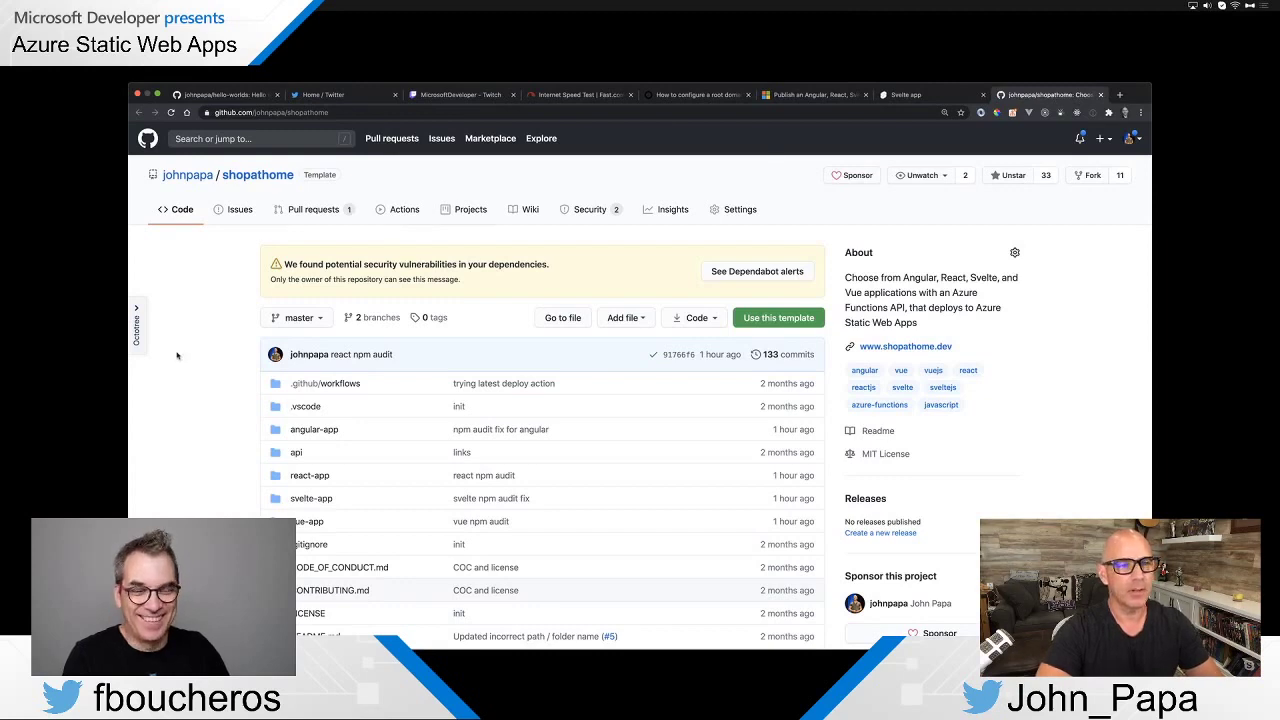
Append /template to the shopathome repository URL to load the template repo
{"action": "left_click", "coordinate": [338, 113]}
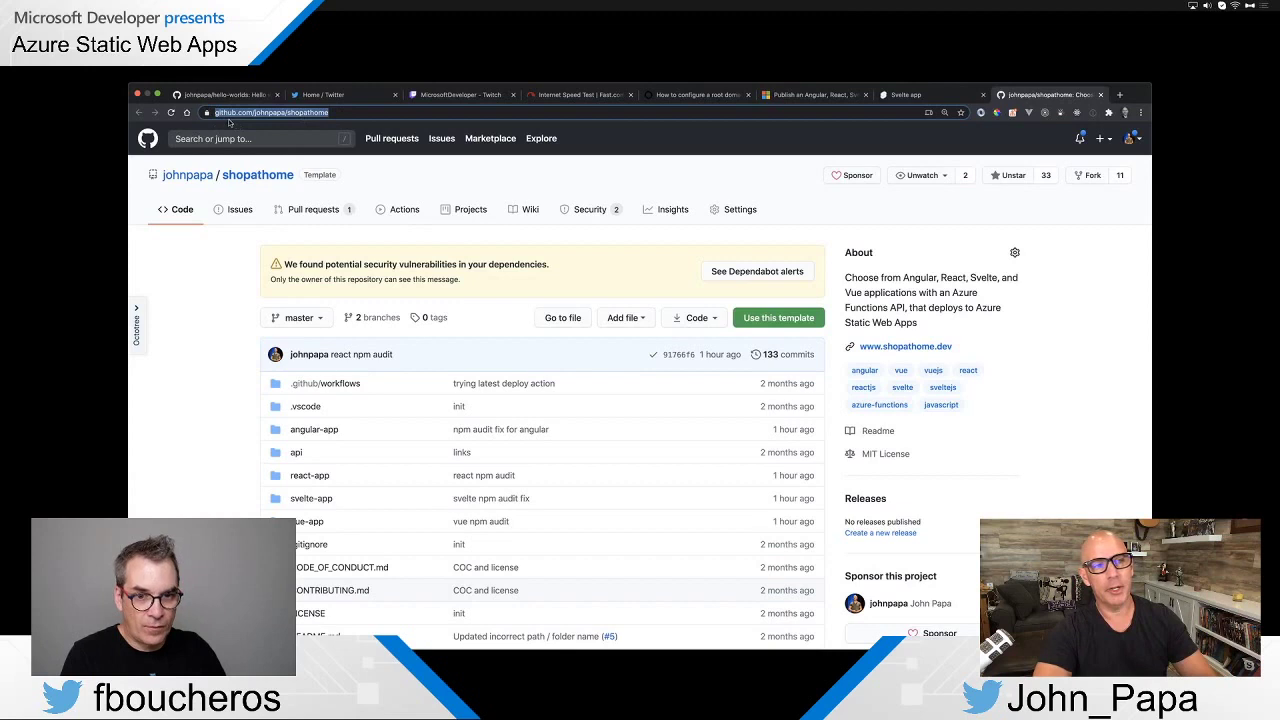
{"action": "left_click", "coordinate": [361, 111]}
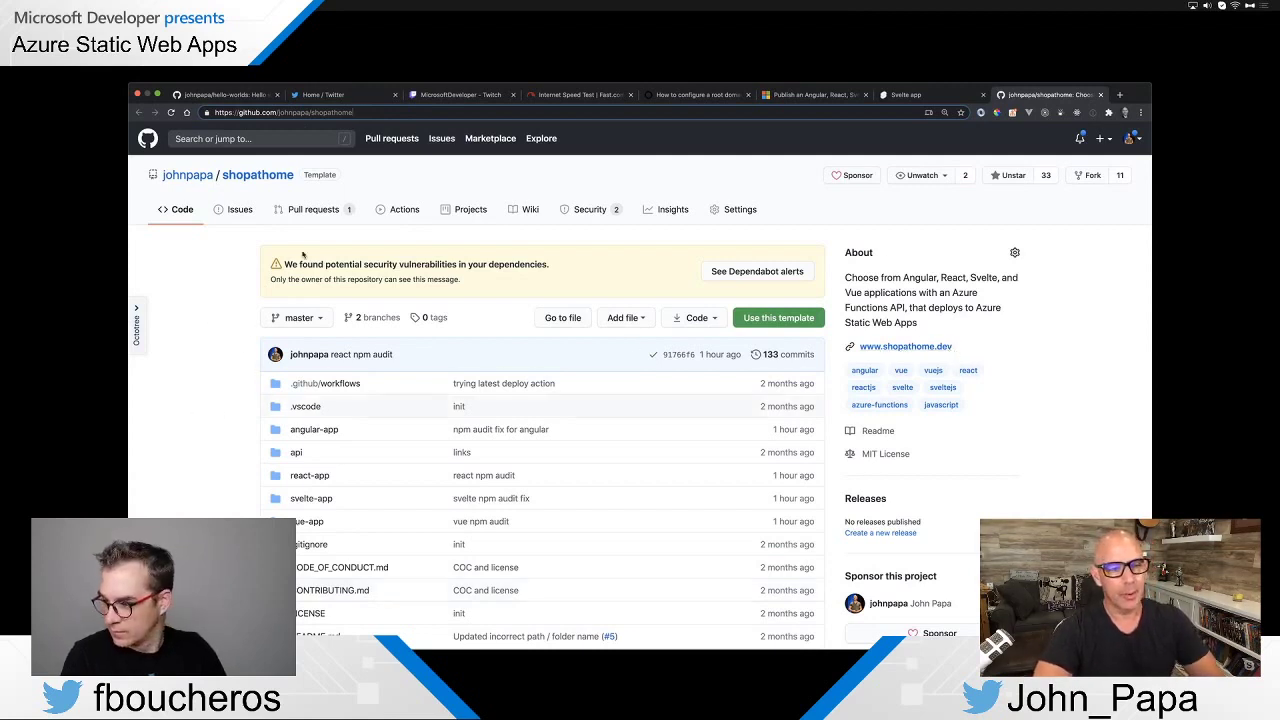
{"action": "scroll", "coordinate": [218, 408], "scroll_direction": "down", "scroll_amount": 2}
{"action": "scroll", "coordinate": [216, 407], "scroll_direction": "down", "scroll_amount": 1}
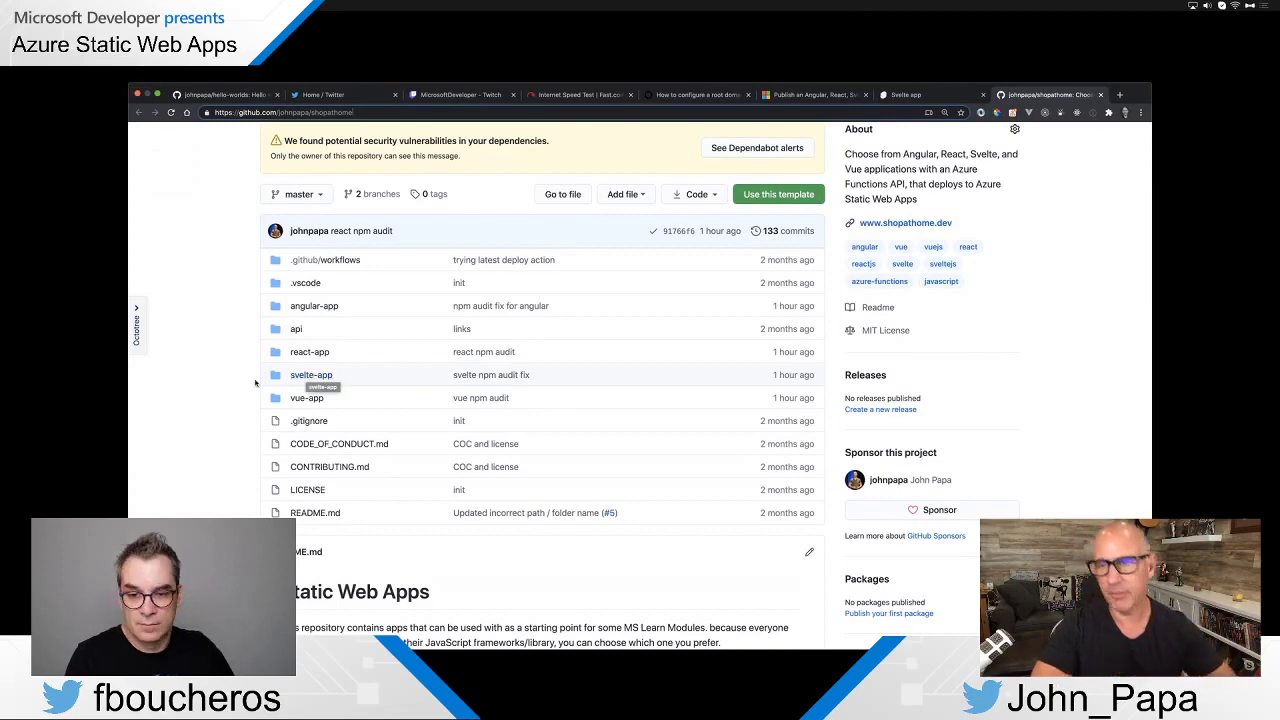
{"action": "scroll", "coordinate": [271, 343], "scroll_direction": "up", "scroll_amount": 3}
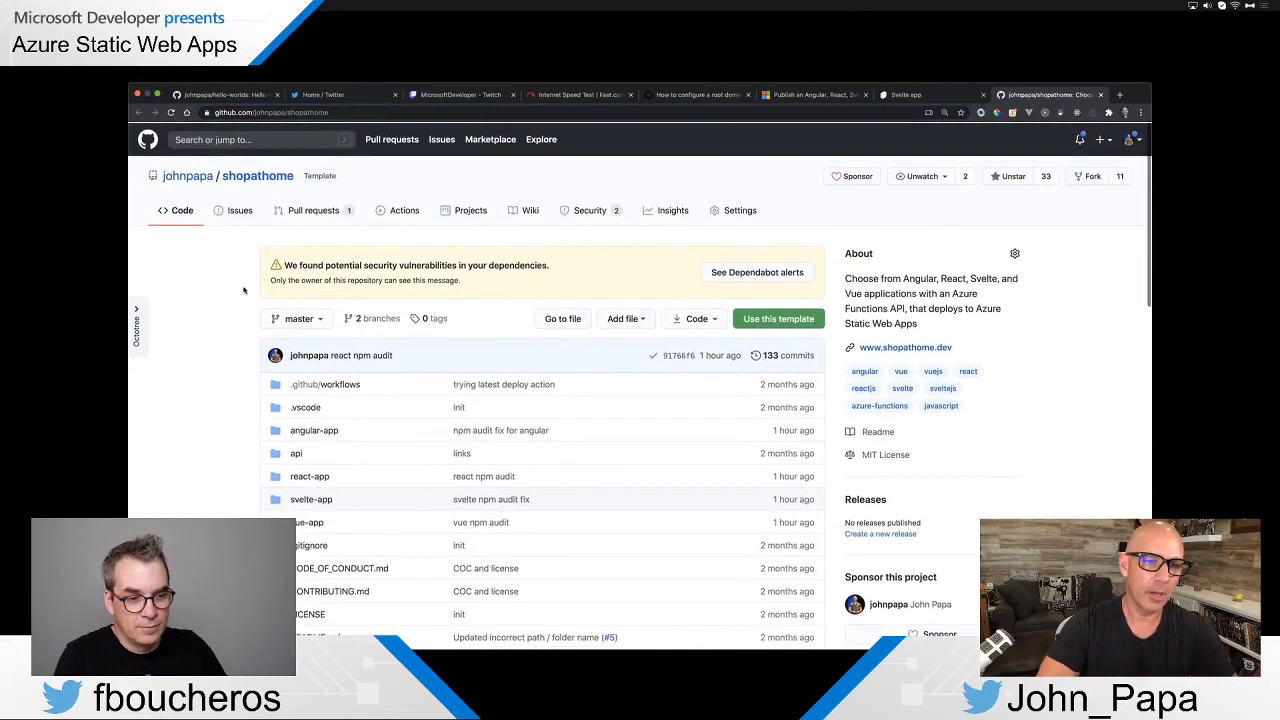
{"action": "left_click", "coordinate": [455, 111]}
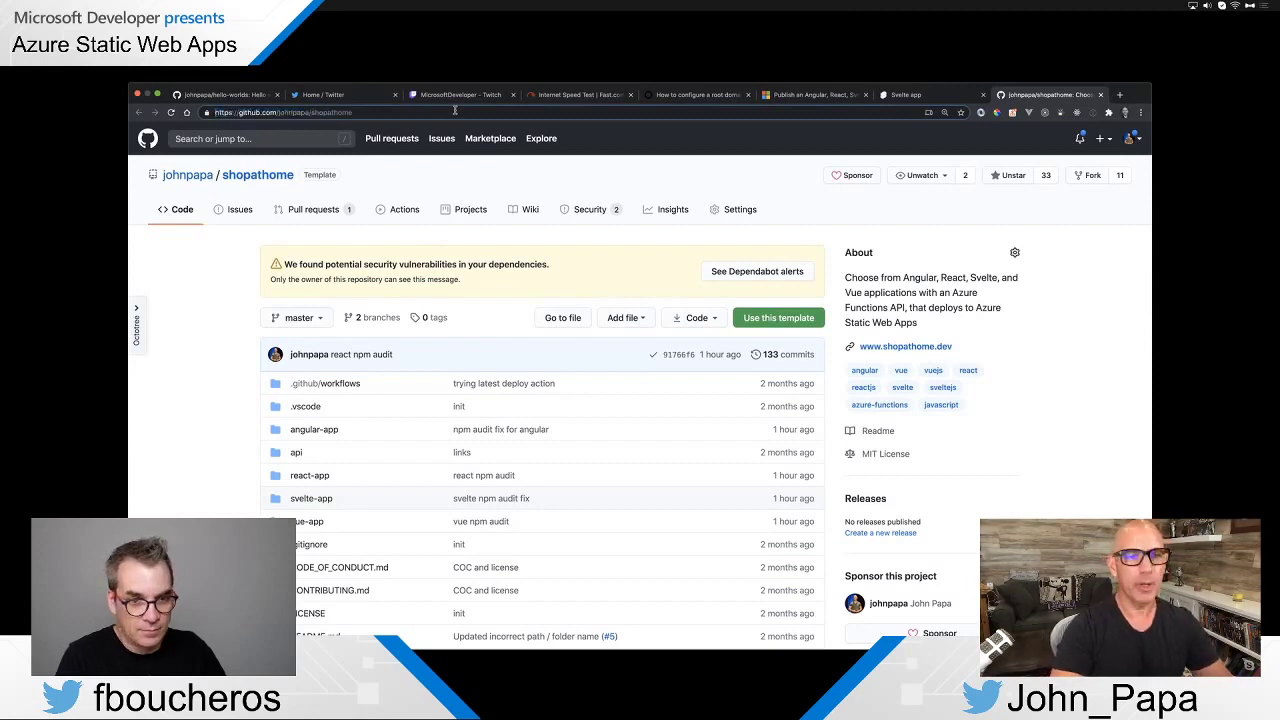
{"action": "type", "text": "/template"}
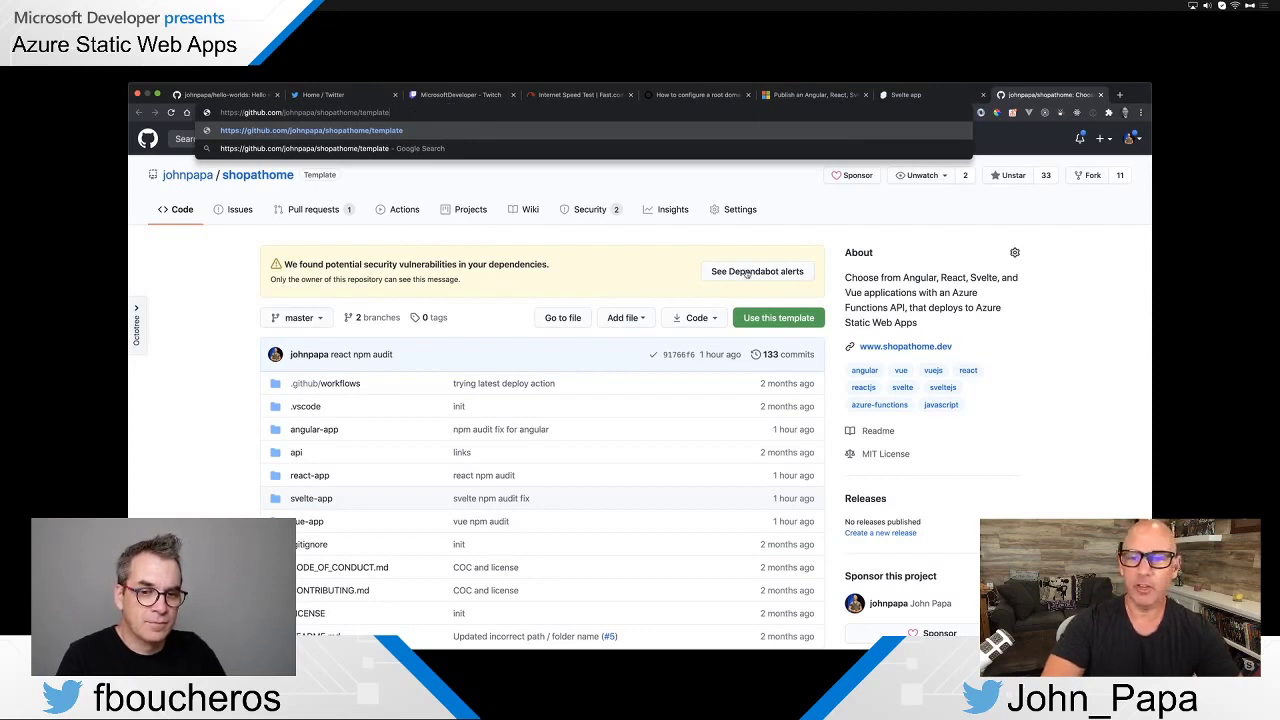
Create public repository 'frank-twitch' from the shopathome template, without including all branches
{"action": "left_click", "coordinate": [795, 320]}
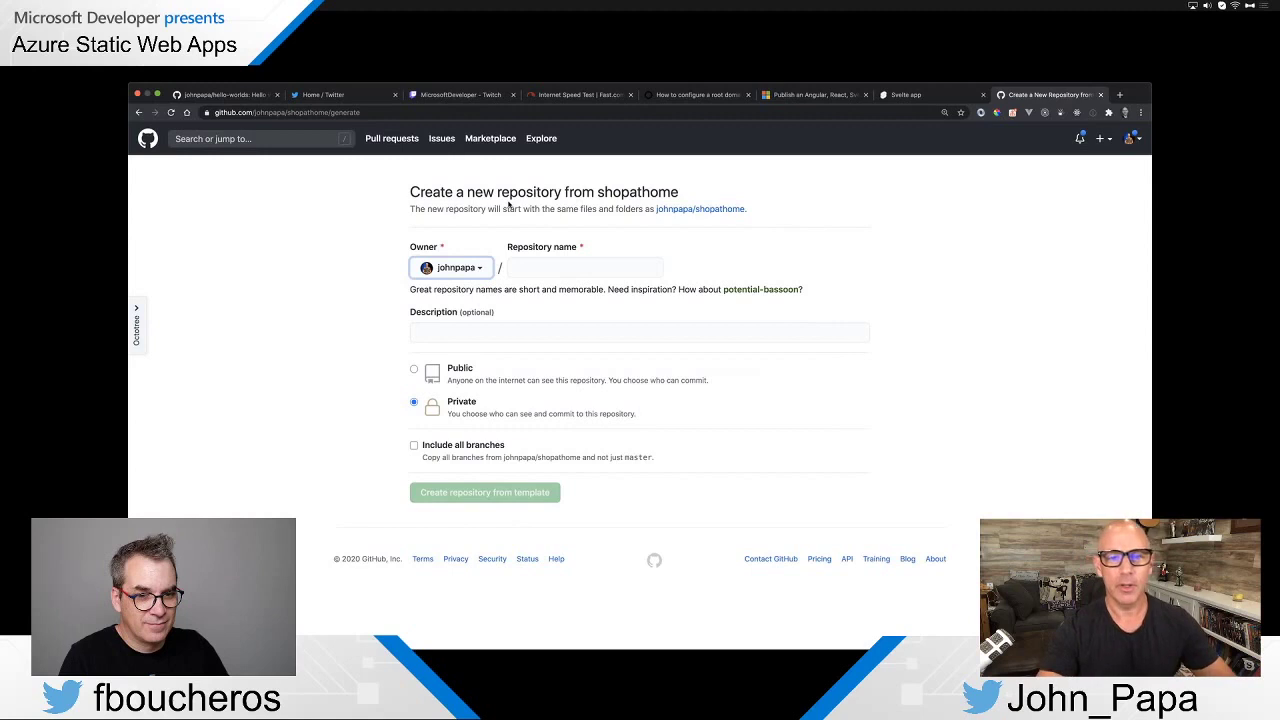
{"action": "left_click", "coordinate": [576, 269]}
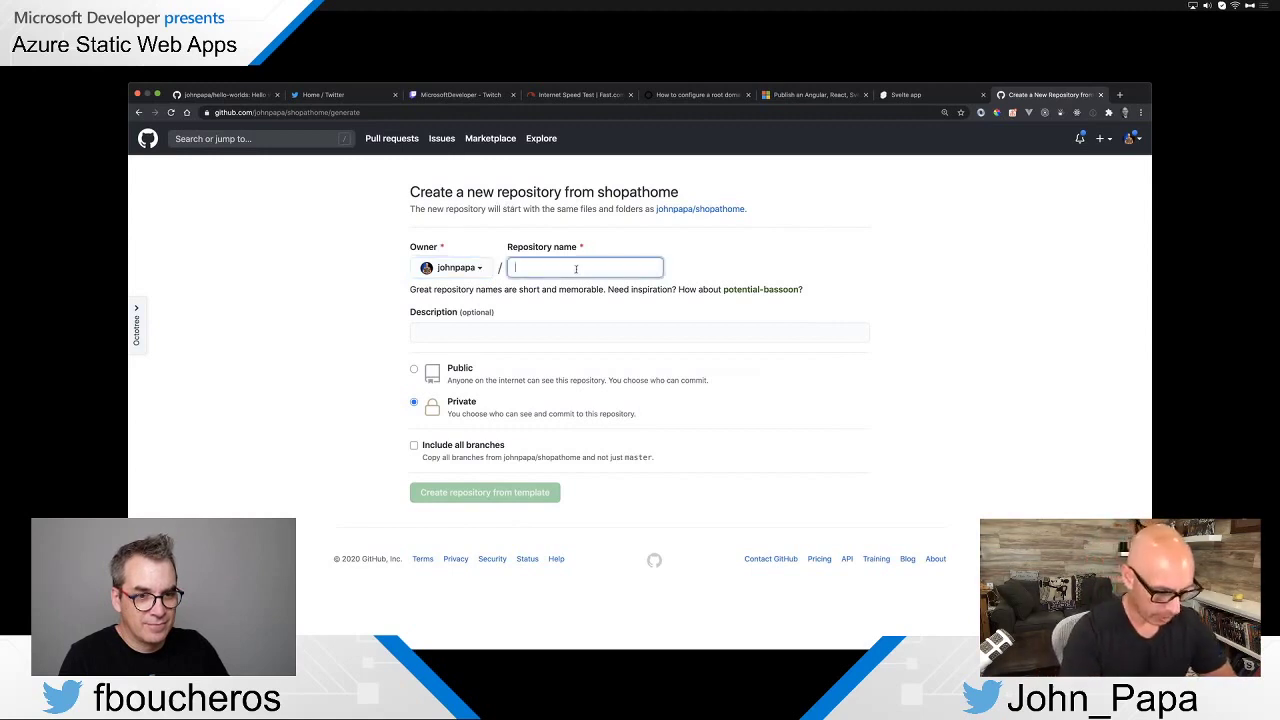
{"action": "type", "text": "frank-twit"}
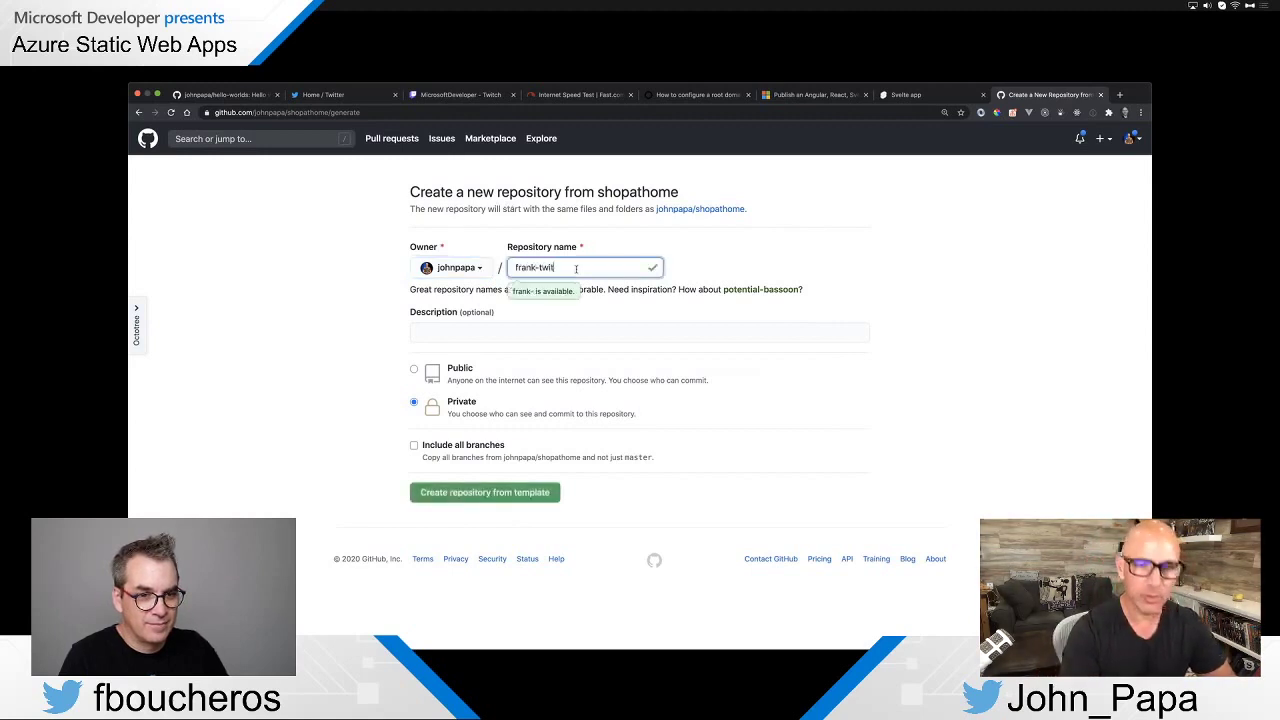
{"action": "type", "text": "ch"}
{"action": "left_click", "coordinate": [453, 337]}
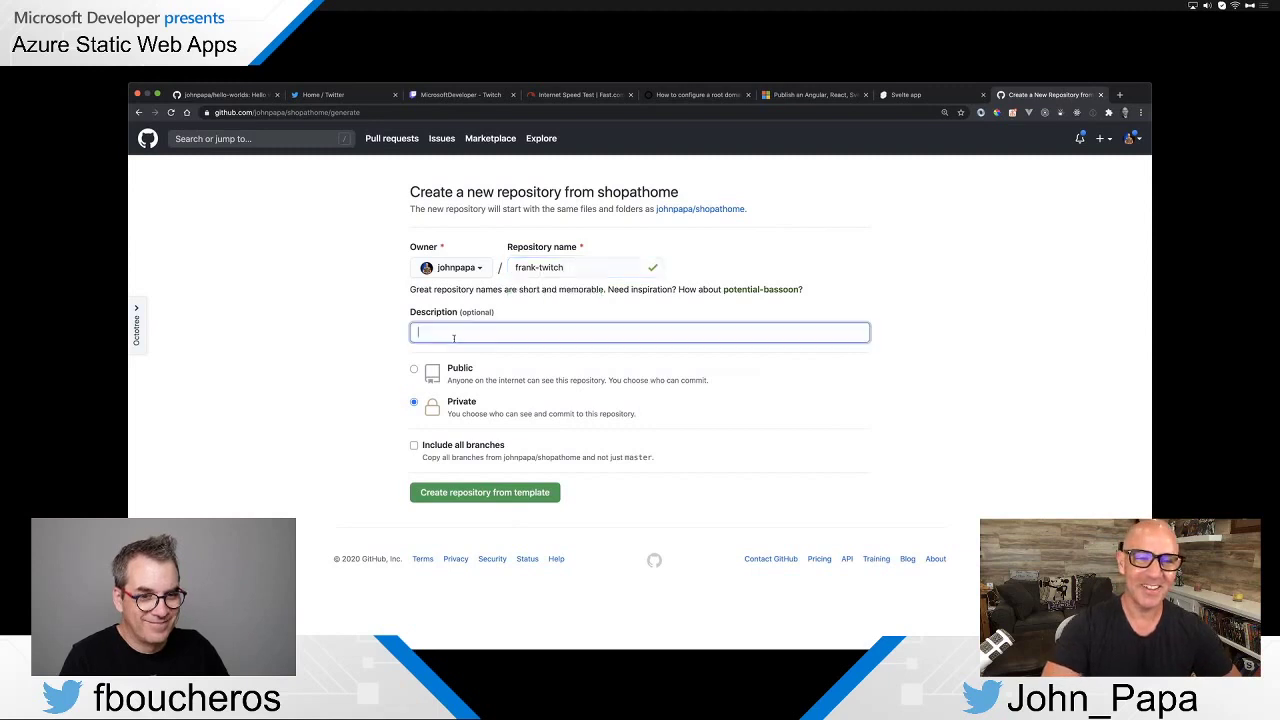
{"action": "left_click", "coordinate": [414, 371]}
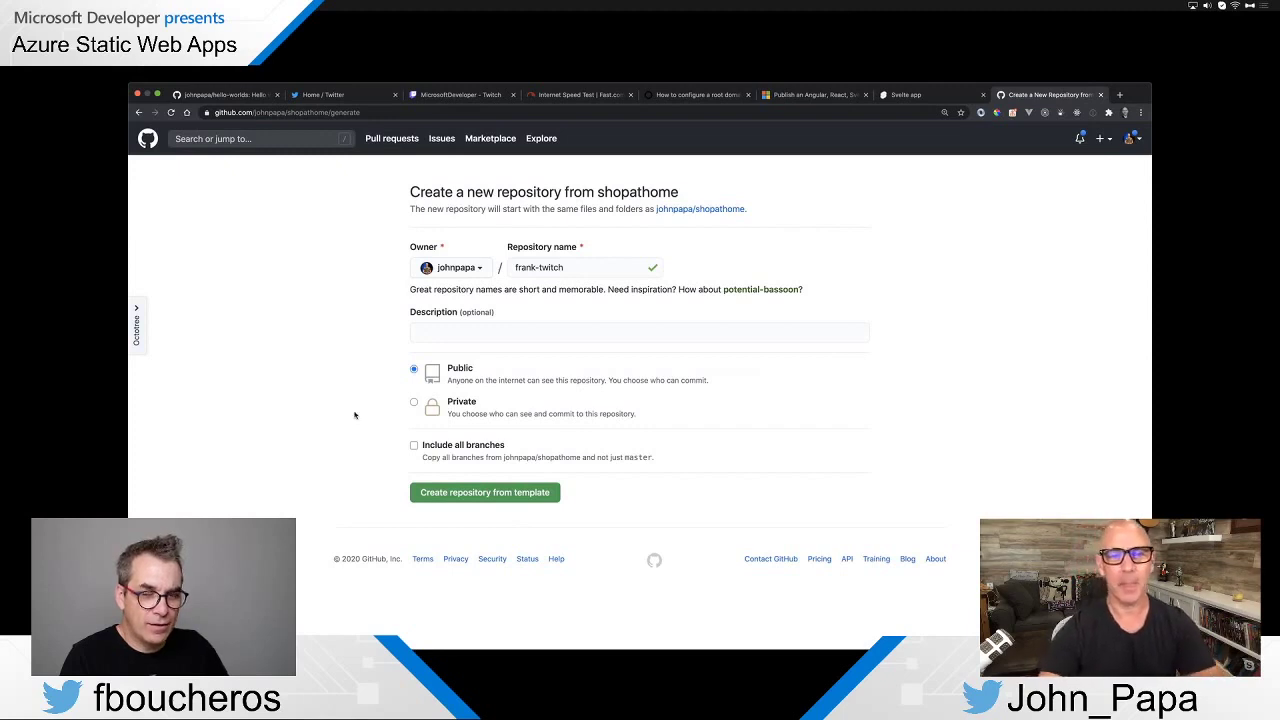
{"action": "left_click", "coordinate": [609, 268]}
{"action": "key", "text": "Tab"}
{"action": "left_click", "coordinate": [591, 265]}
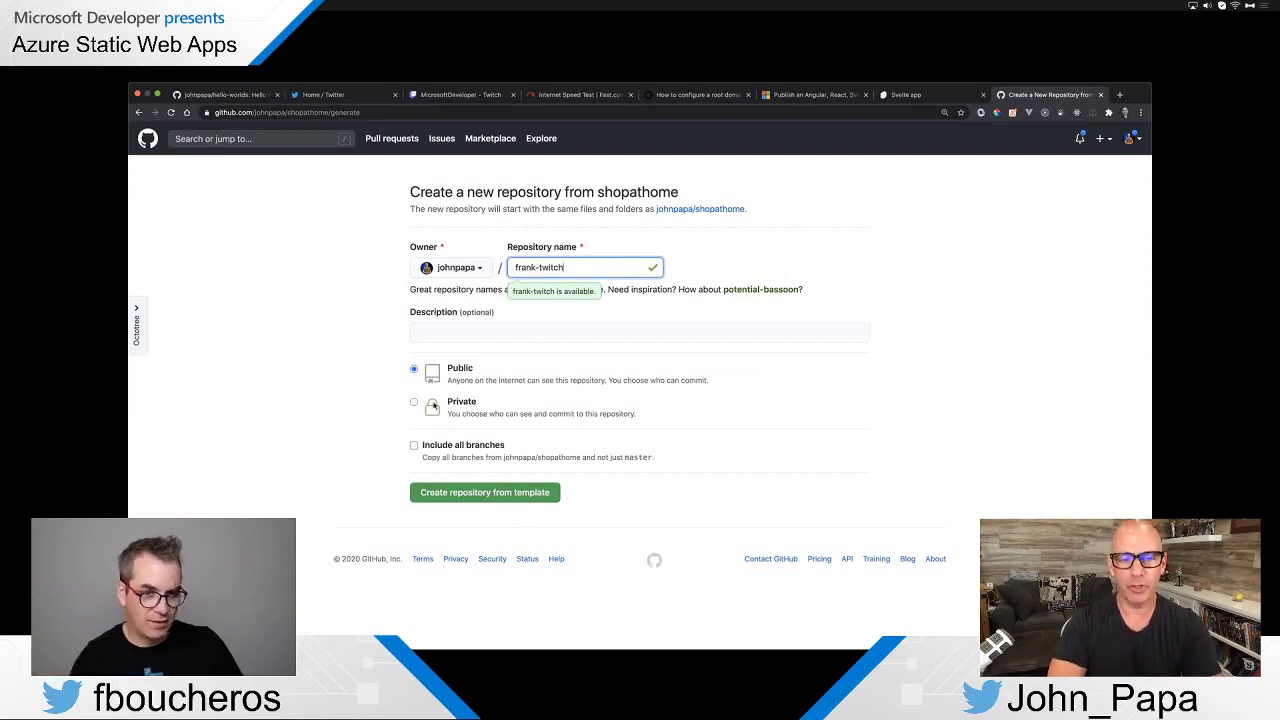
{"action": "left_click", "coordinate": [414, 445]}
{"action": "left_click", "coordinate": [414, 446]}
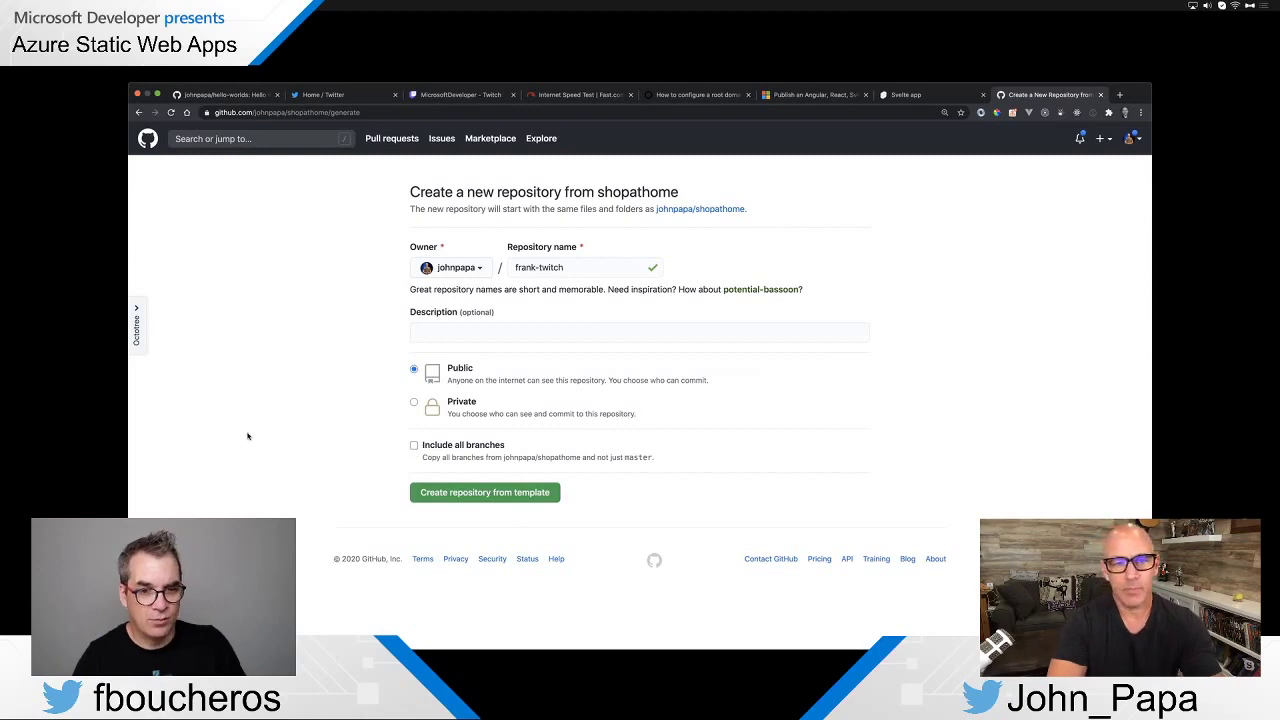
{"action": "left_click", "coordinate": [478, 494]}
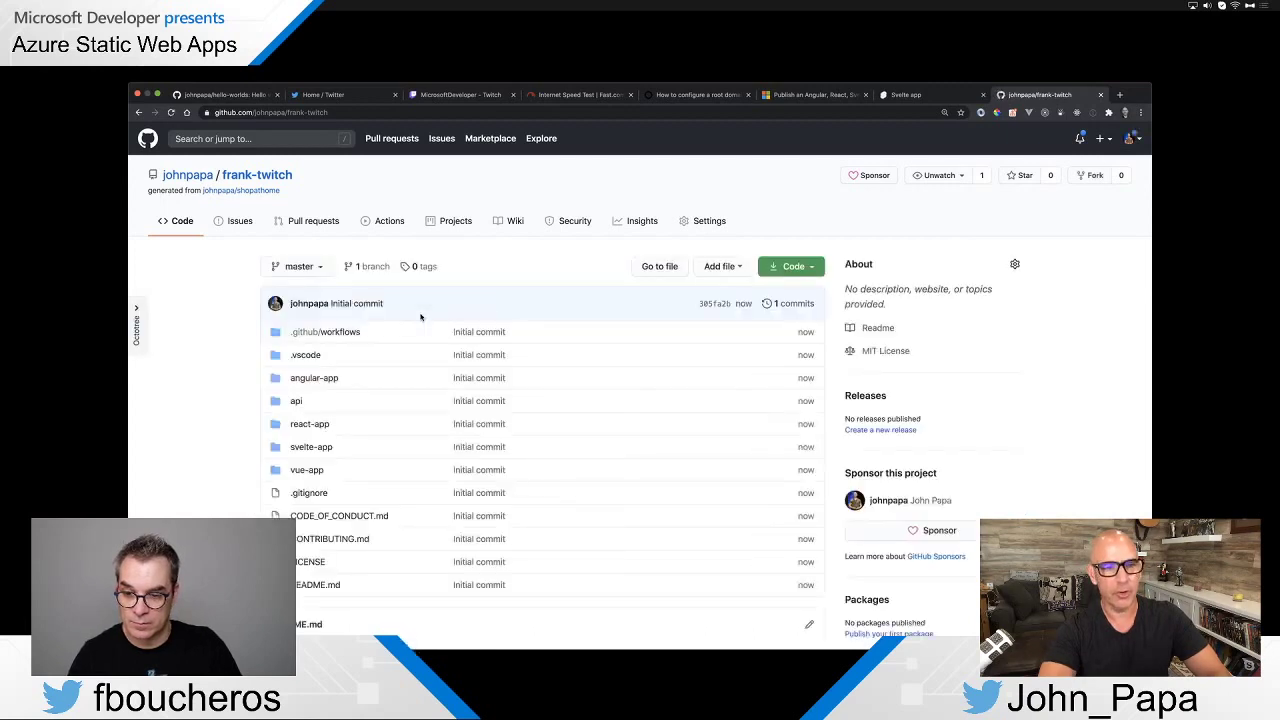
Scroll the frank-twitch file list and open the .github/workflows folder
{"action": "scroll", "coordinate": [256, 368], "scroll_direction": "down", "scroll_amount": 1}
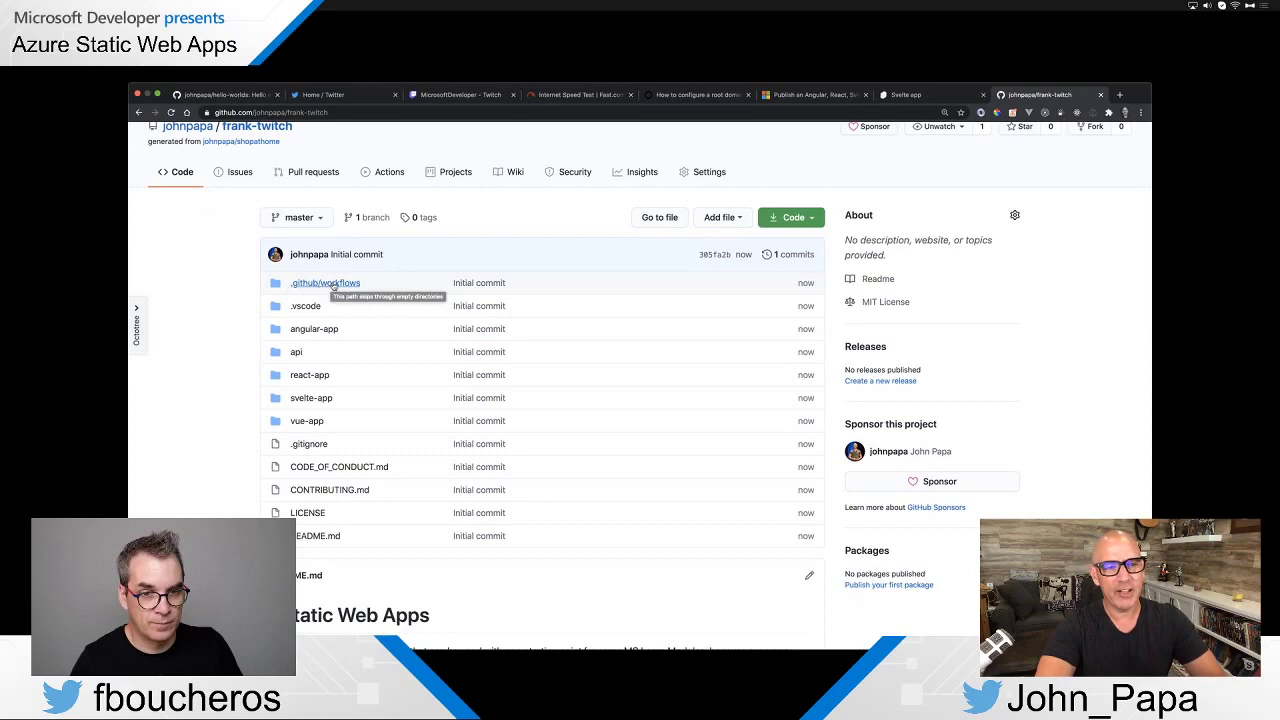
{"action": "left_click", "coordinate": [340, 286]}
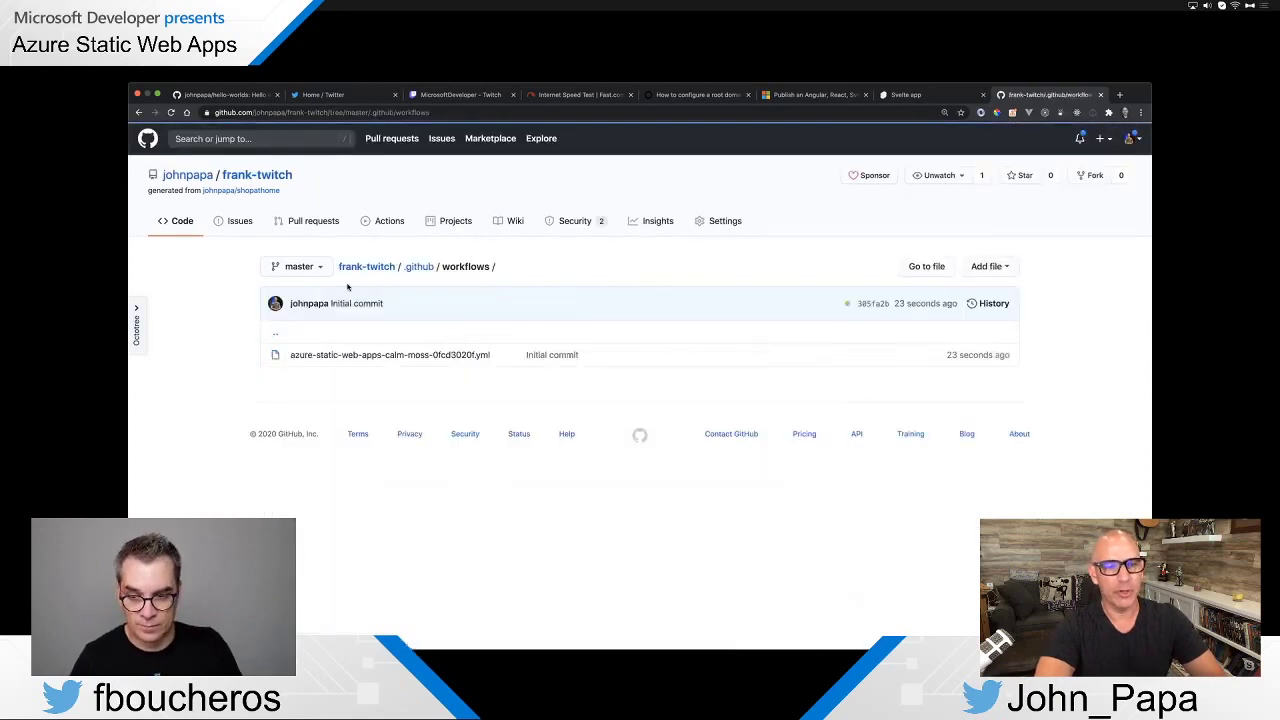
Delete azure-static-web-apps-calm-moss-0fcd3020f.yml and commit the deletion directly to master
{"action": "left_click", "coordinate": [474, 356]}
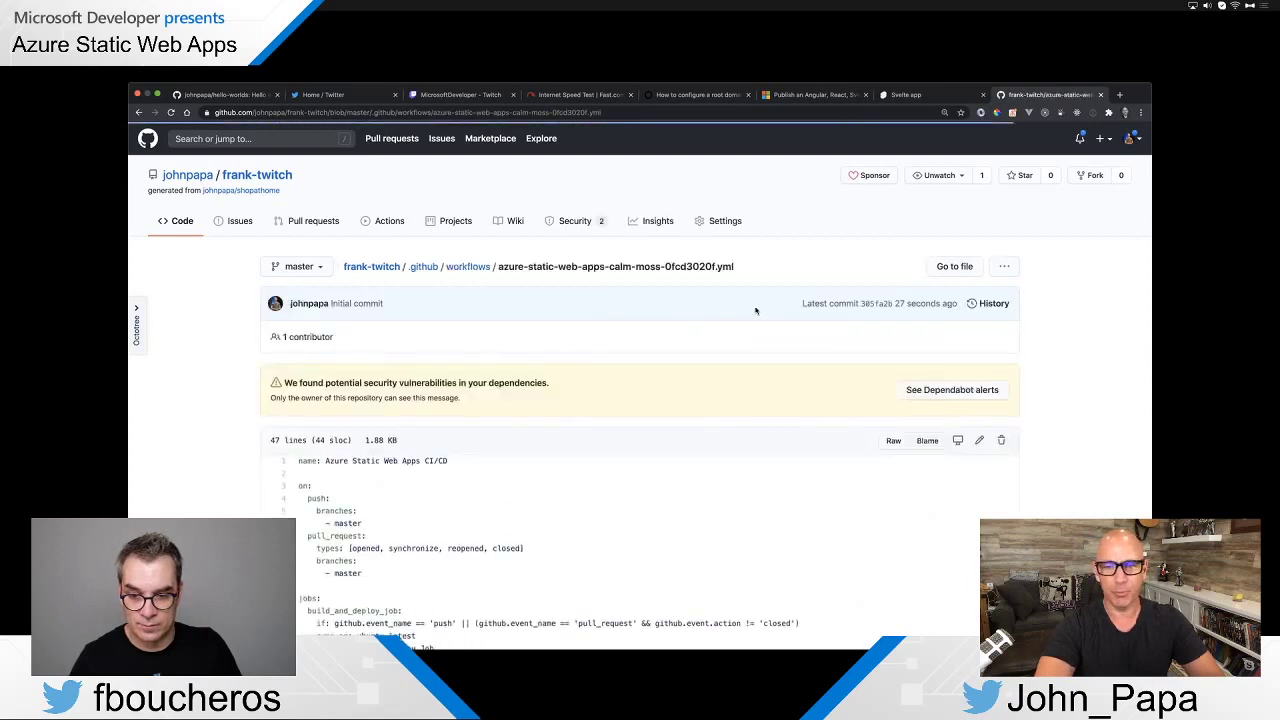
{"action": "scroll", "coordinate": [913, 366], "scroll_direction": "down", "scroll_amount": 2}
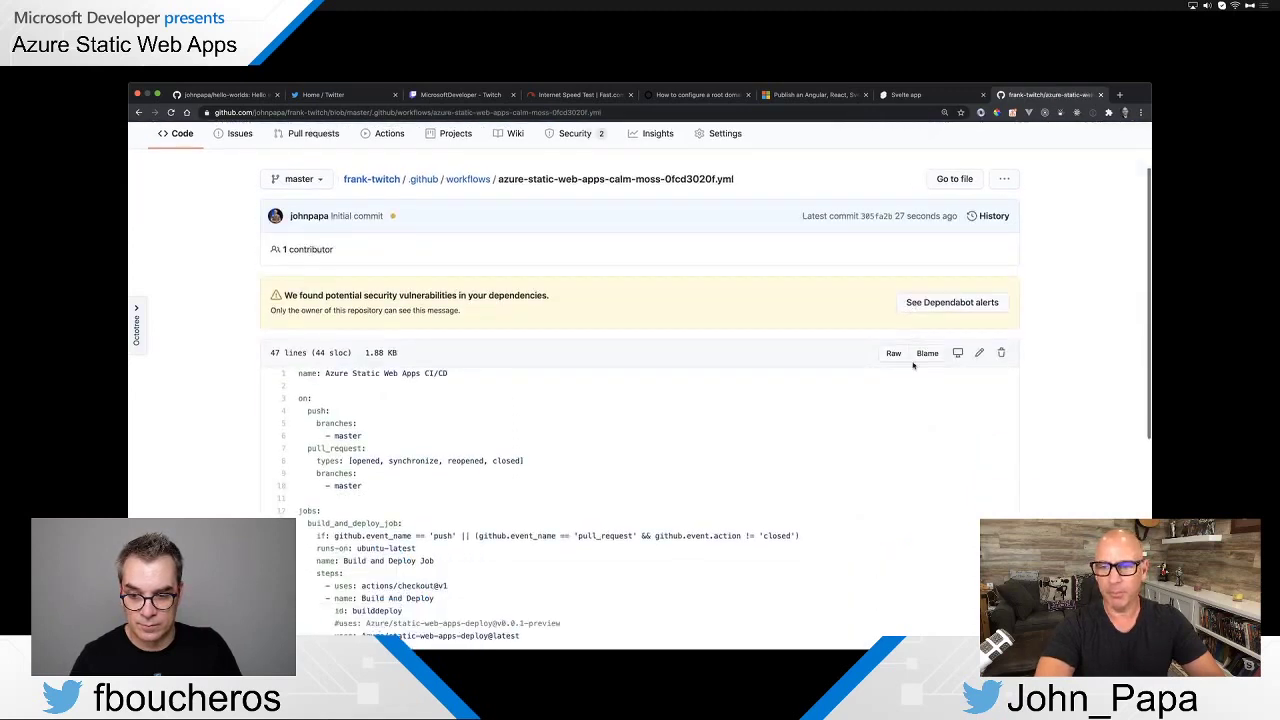
{"action": "left_click", "coordinate": [1002, 341]}
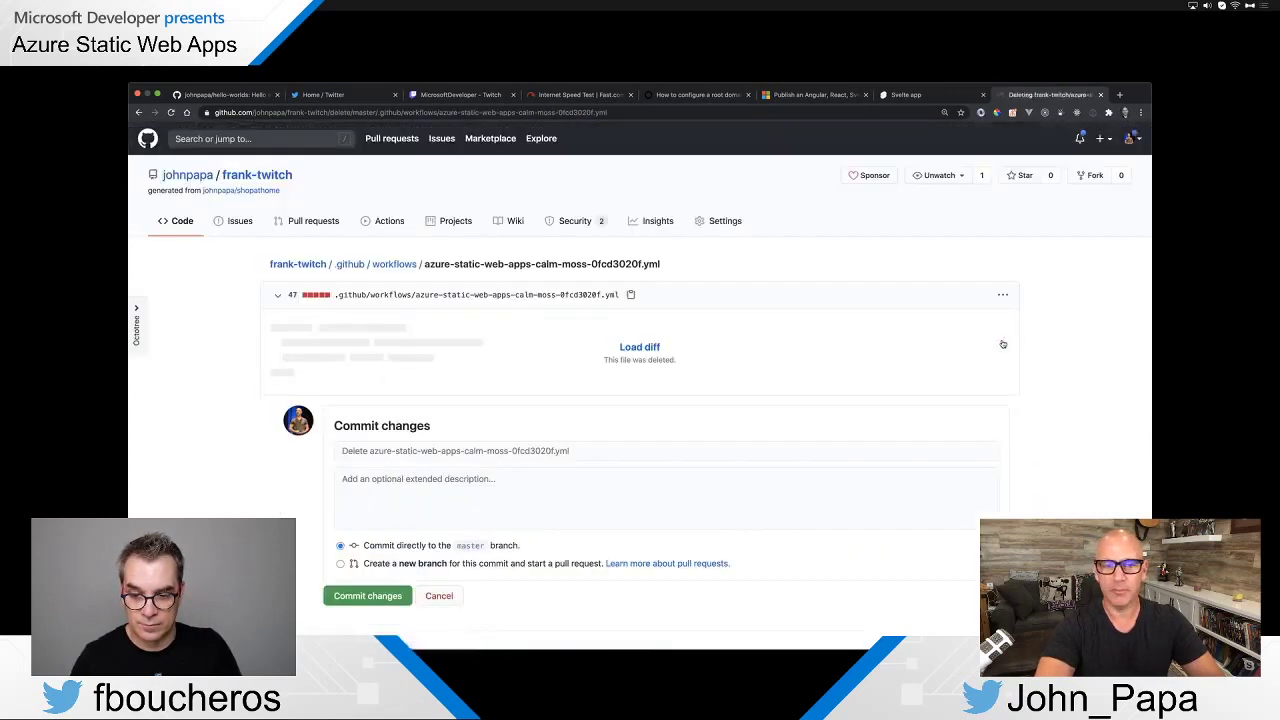
{"action": "left_click", "coordinate": [355, 597]}
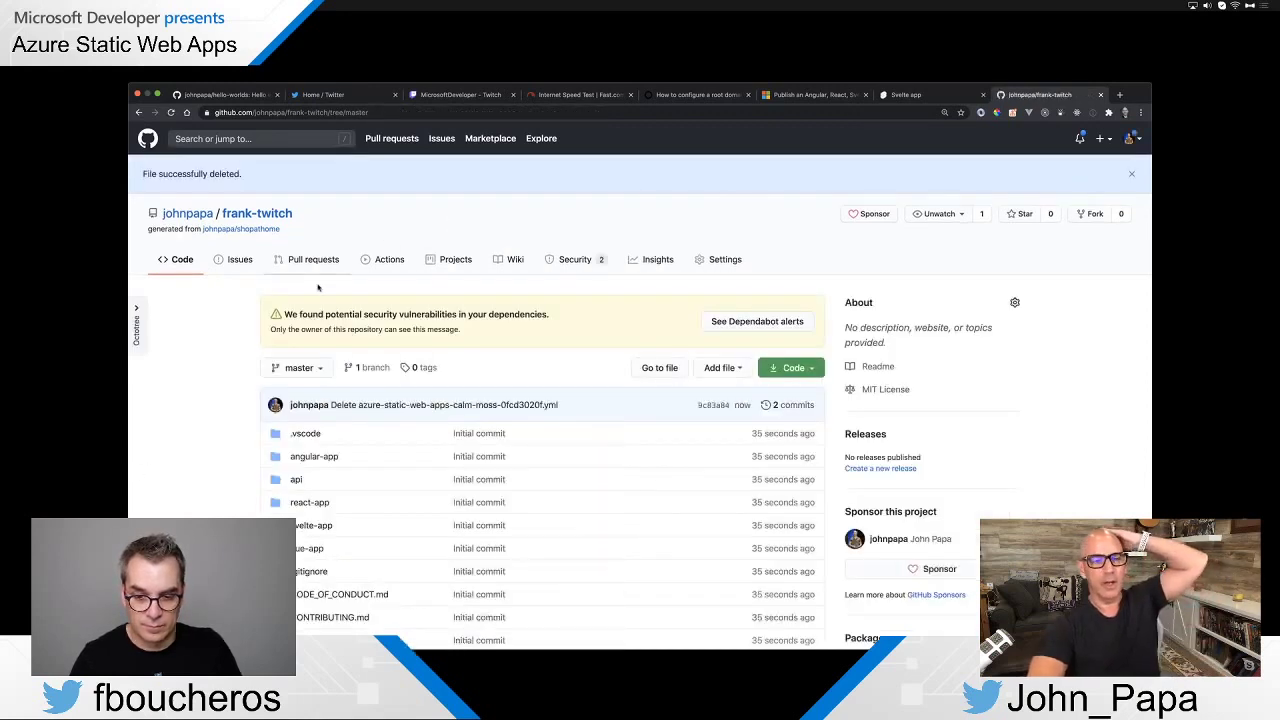
Scroll the frank-twitch file list and open the svelte-app folder
{"action": "scroll", "coordinate": [244, 403], "scroll_direction": "down", "scroll_amount": 2}
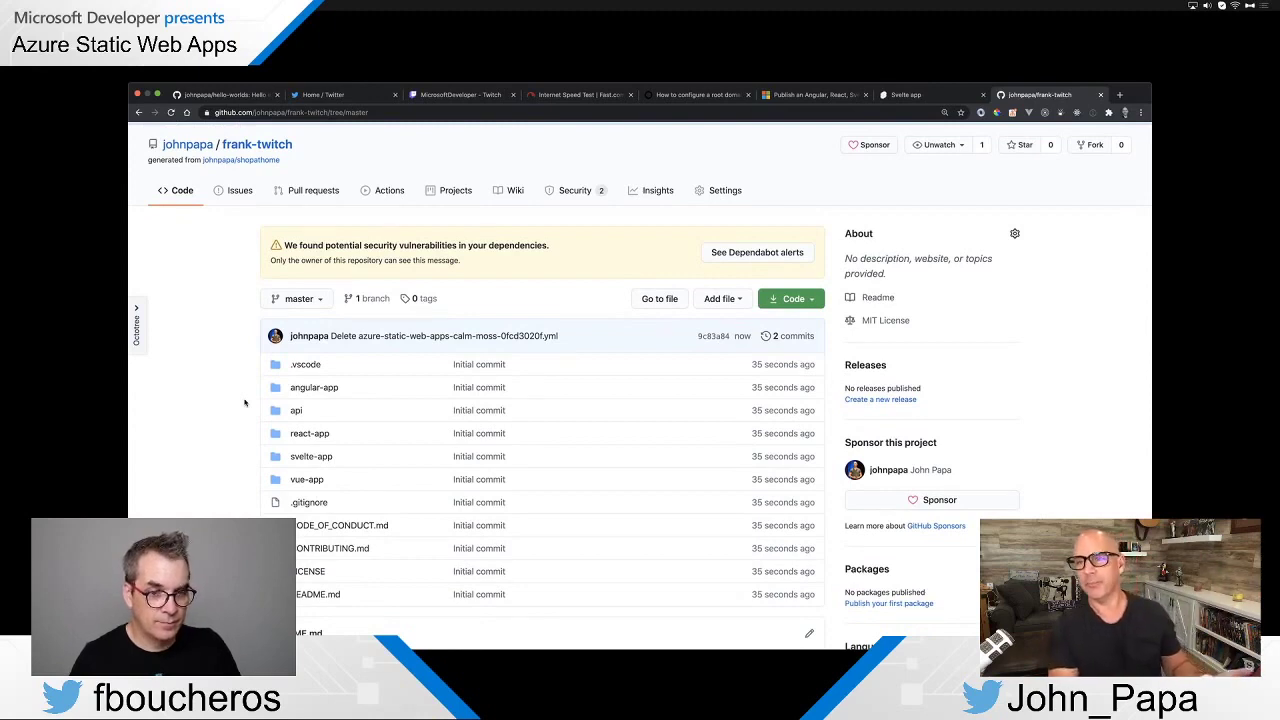
{"action": "scroll", "coordinate": [244, 403], "scroll_direction": "down", "scroll_amount": 2}
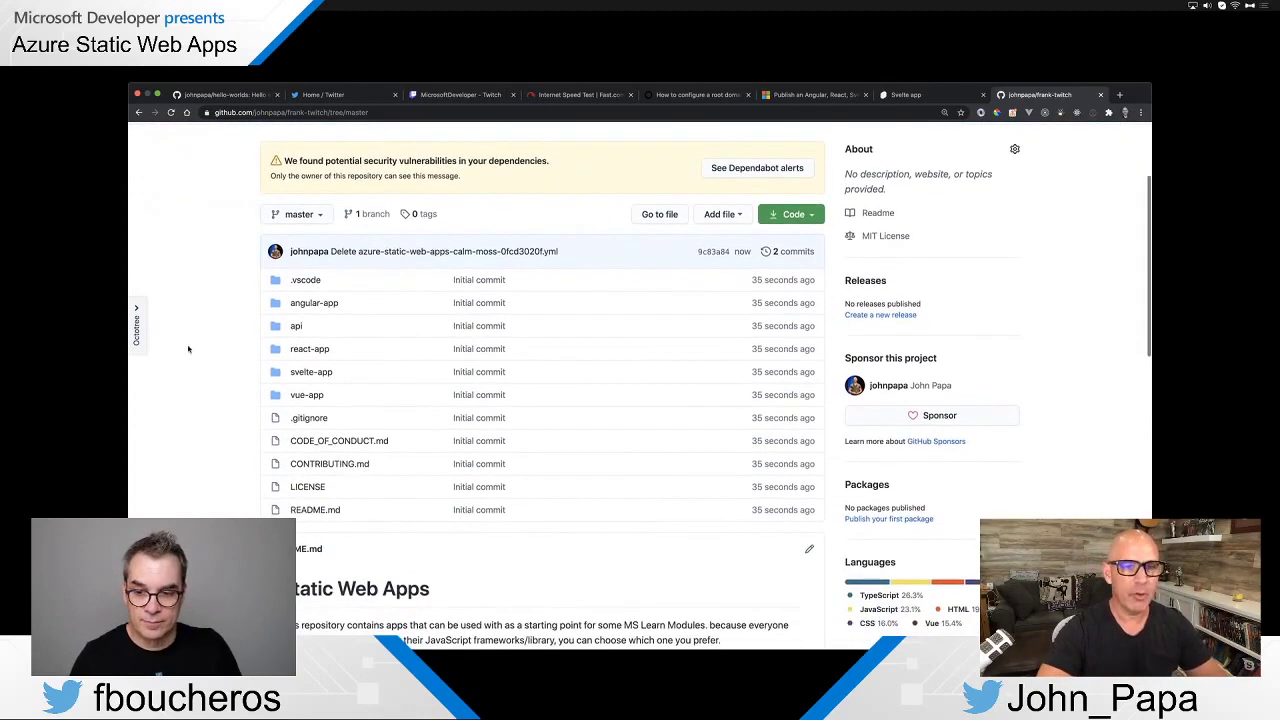
{"action": "scroll", "coordinate": [193, 323], "scroll_direction": "up", "scroll_amount": 2}
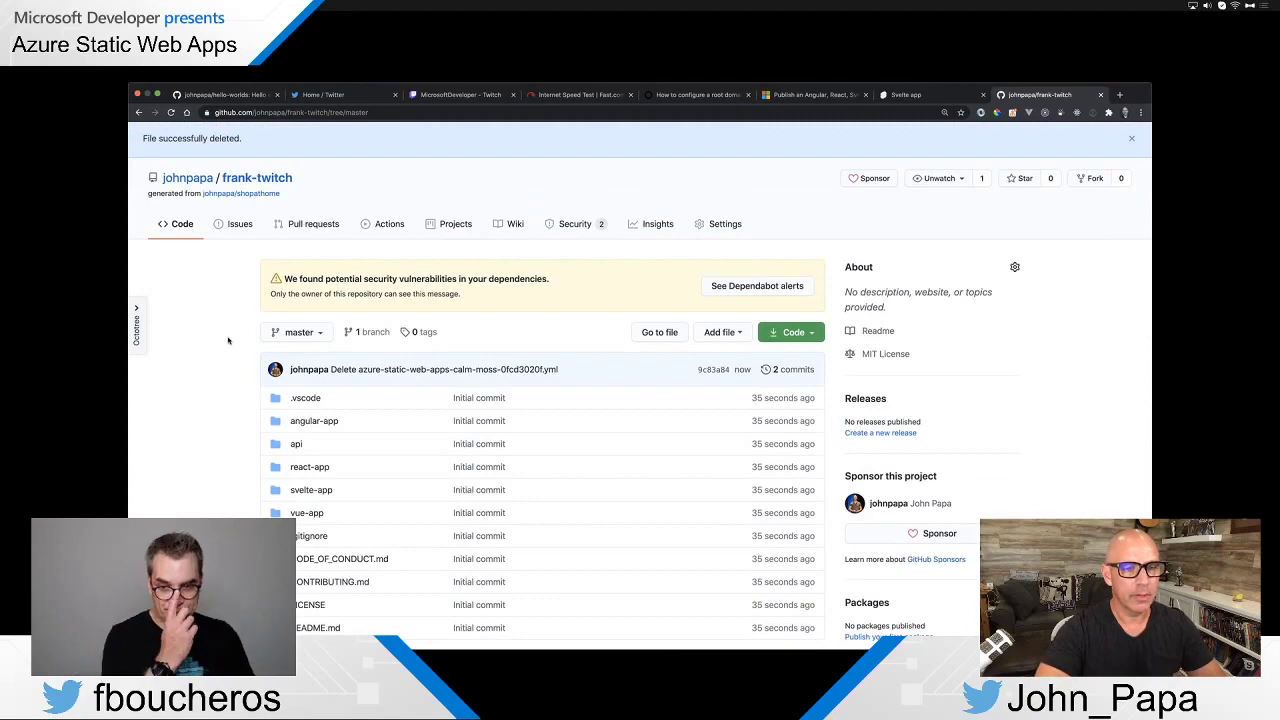
{"action": "scroll", "coordinate": [229, 334], "scroll_direction": "down", "scroll_amount": 2}
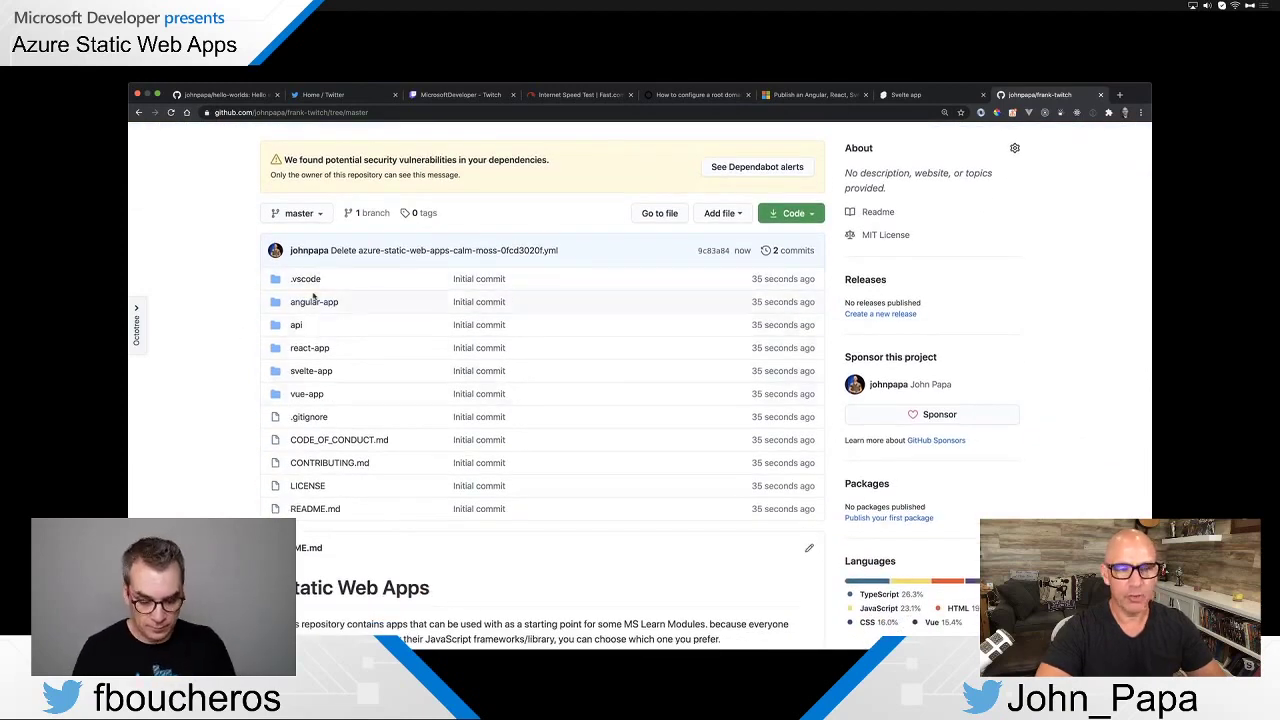
{"action": "left_click", "coordinate": [313, 374]}
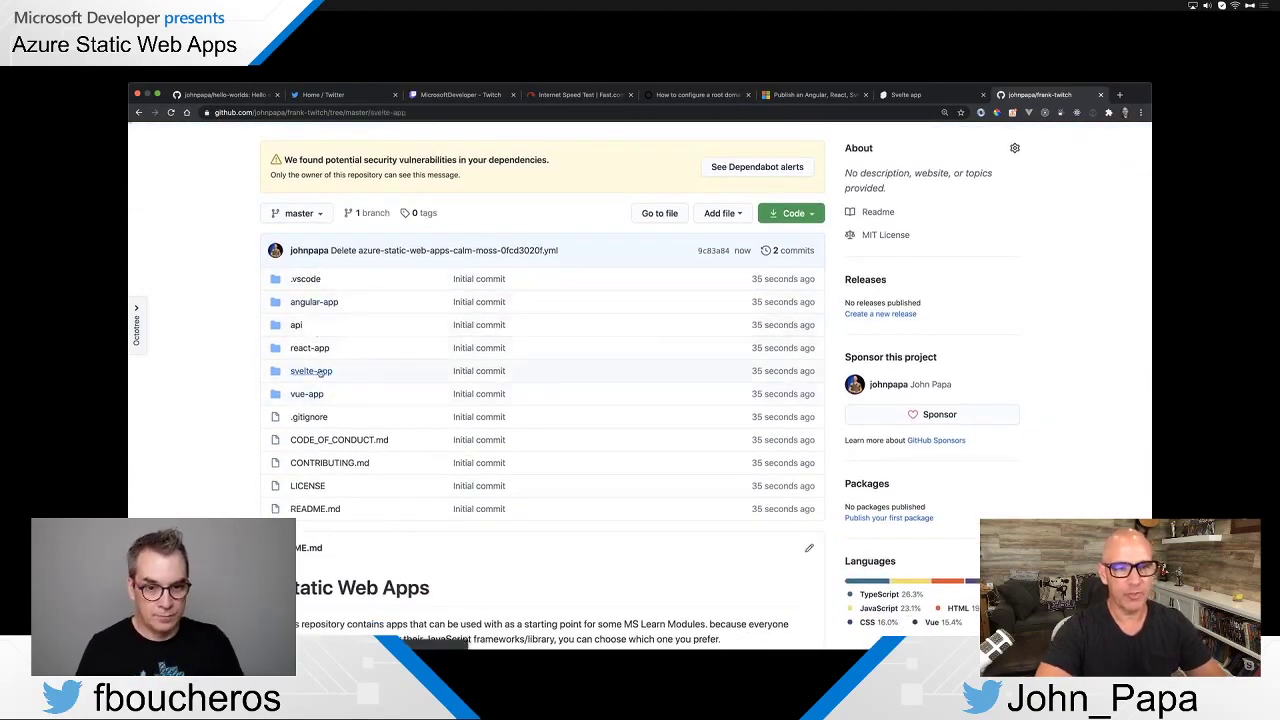
Open svelte-app/package.json, highlight the build script 'rollup -c', then go back to the folder
{"action": "scroll", "coordinate": [238, 375], "scroll_direction": "down", "scroll_amount": 2}
{"action": "scroll", "coordinate": [238, 375], "scroll_direction": "down", "scroll_amount": 1}
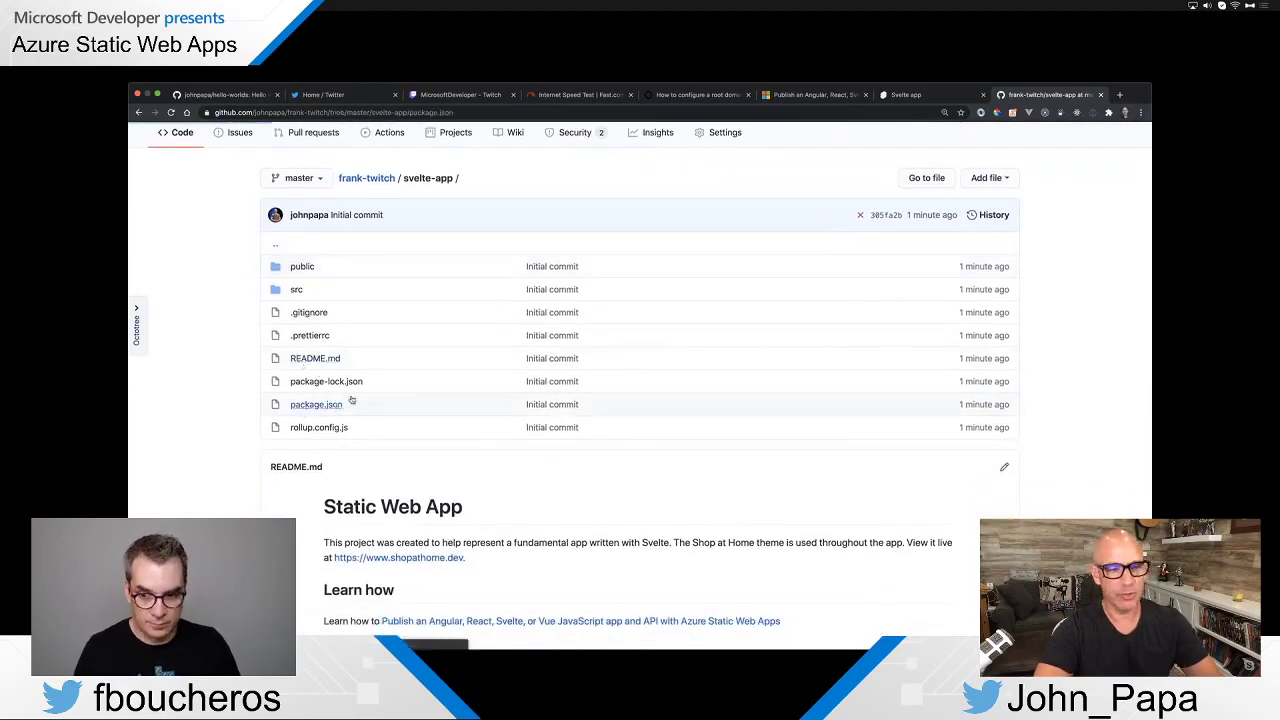
{"action": "left_click", "coordinate": [316, 404]}
{"action": "scroll", "coordinate": [486, 363], "scroll_direction": "down", "scroll_amount": 4}
{"action": "double_click", "coordinate": [332, 298]}
{"action": "scroll", "coordinate": [400, 349], "scroll_direction": "down", "scroll_amount": 1}
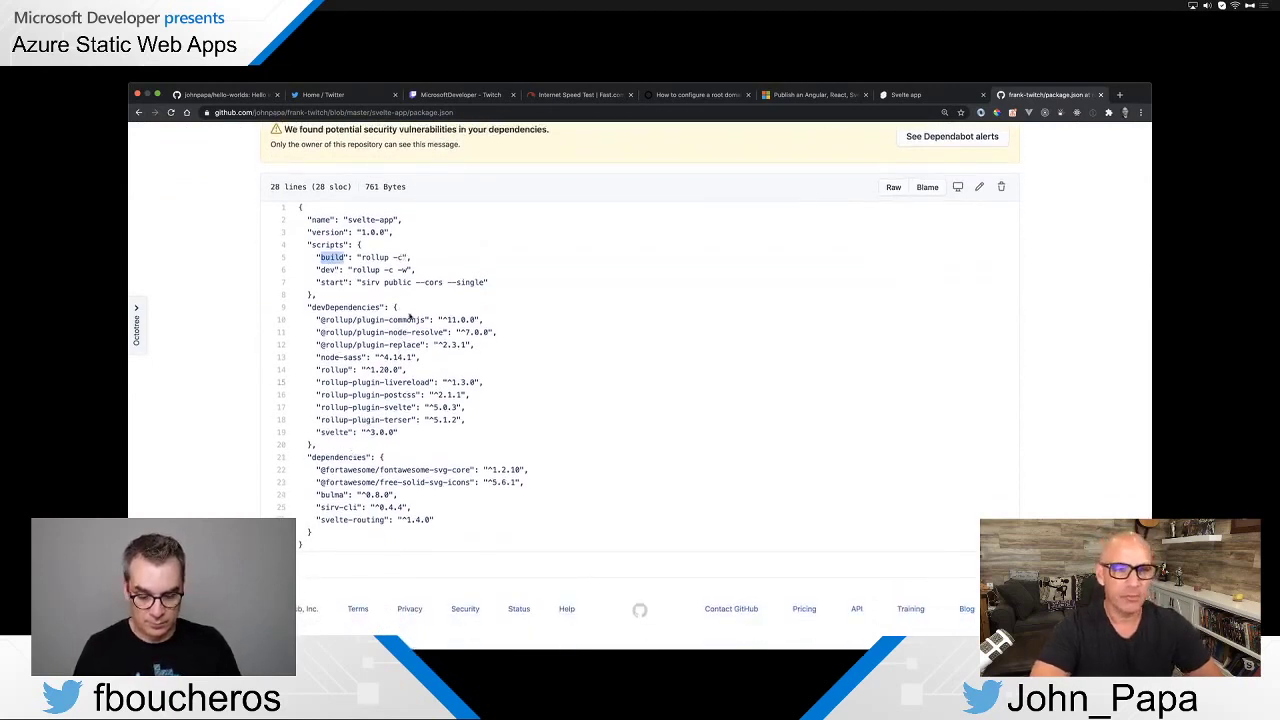
{"action": "scroll", "coordinate": [242, 310], "scroll_direction": "up", "scroll_amount": 3}
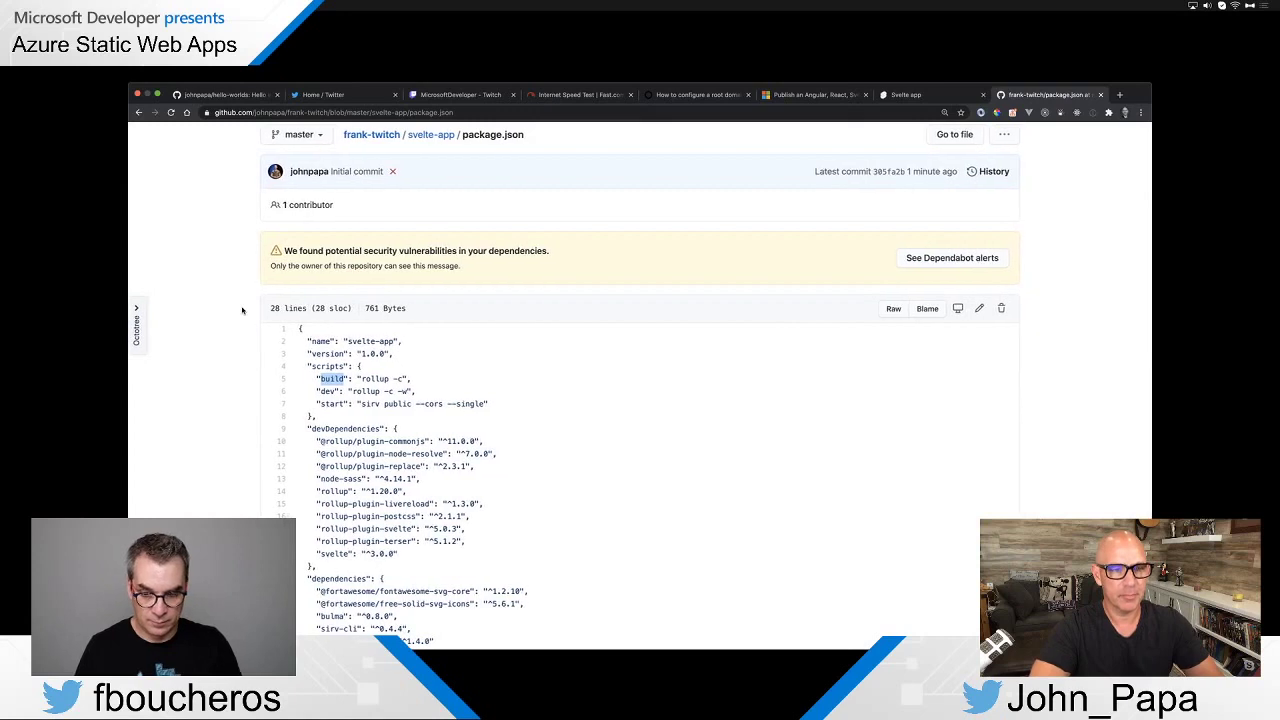
{"action": "key", "text": "super+bracketleft"}
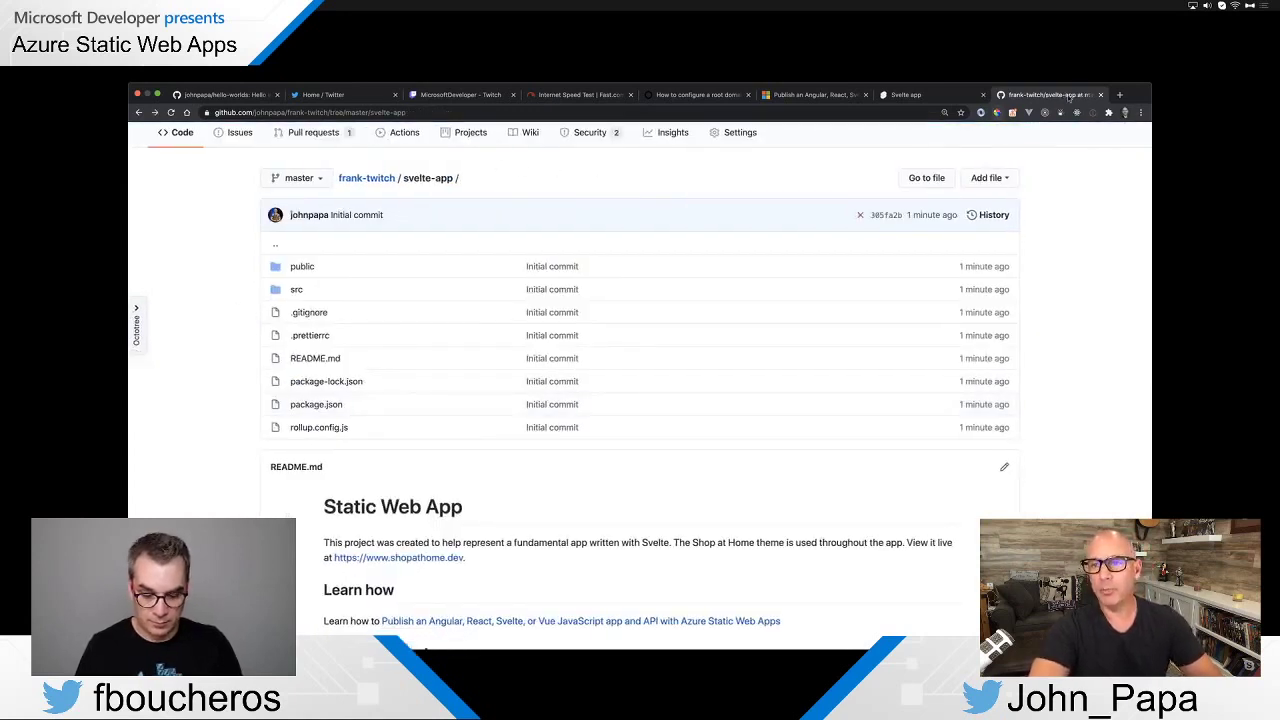
Load portal.azure.com in a new tab and dismiss the Azure Advisor popup
{"action": "left_click", "coordinate": [1117, 94]}
{"action": "type", "text": "port"}
{"action": "key", "text": "Return"}
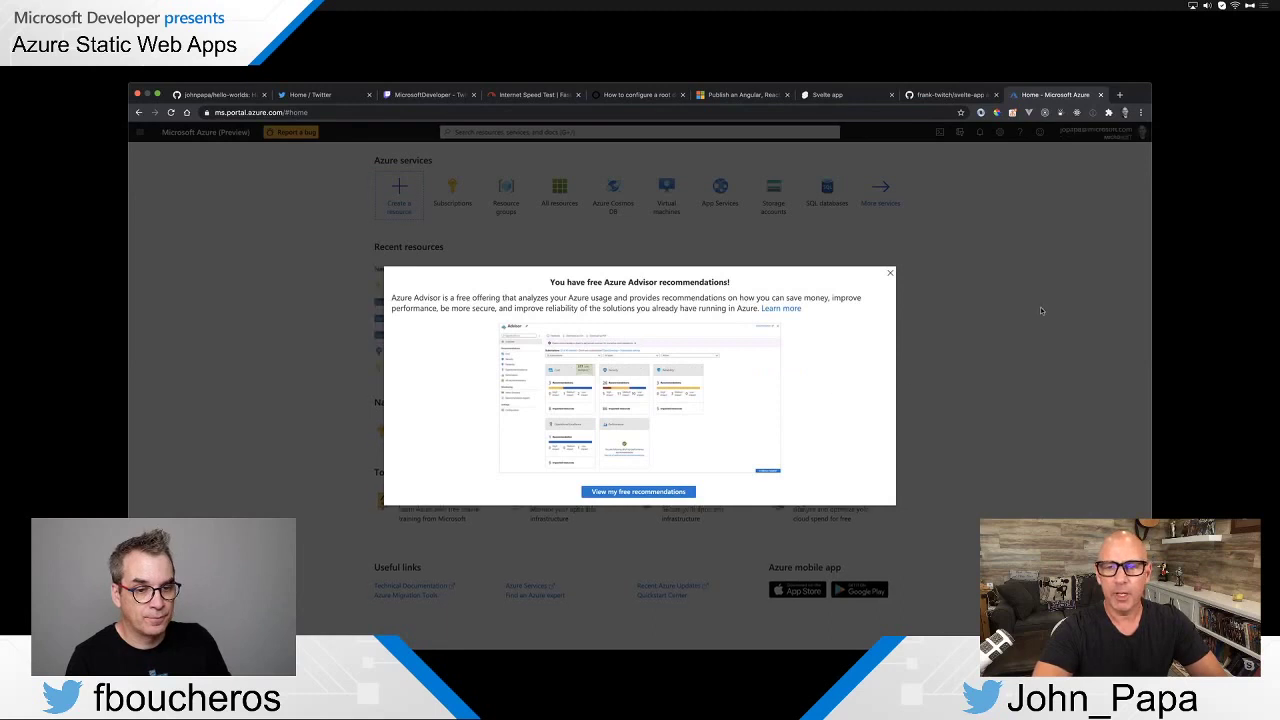
{"action": "left_click", "coordinate": [891, 275]}
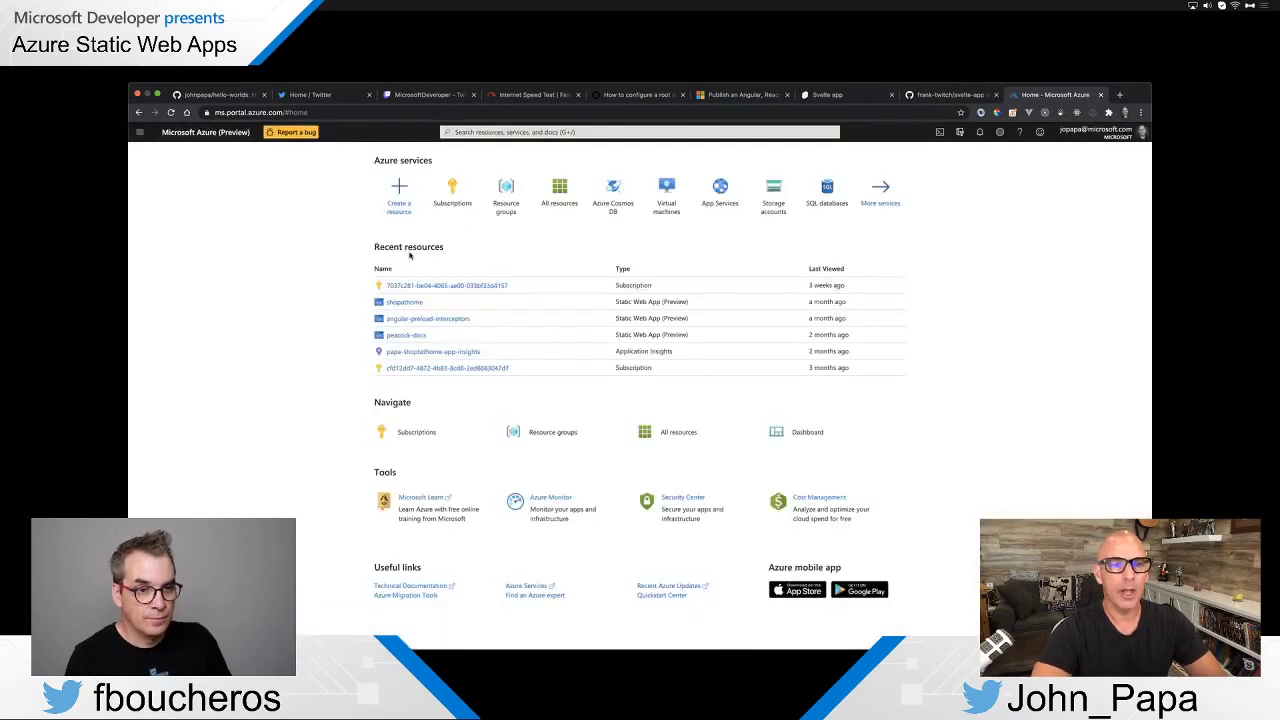
Search 'static web' under Create a resource, open Static Web App (preview), and zoom to 120%
{"action": "left_click", "coordinate": [399, 196]}
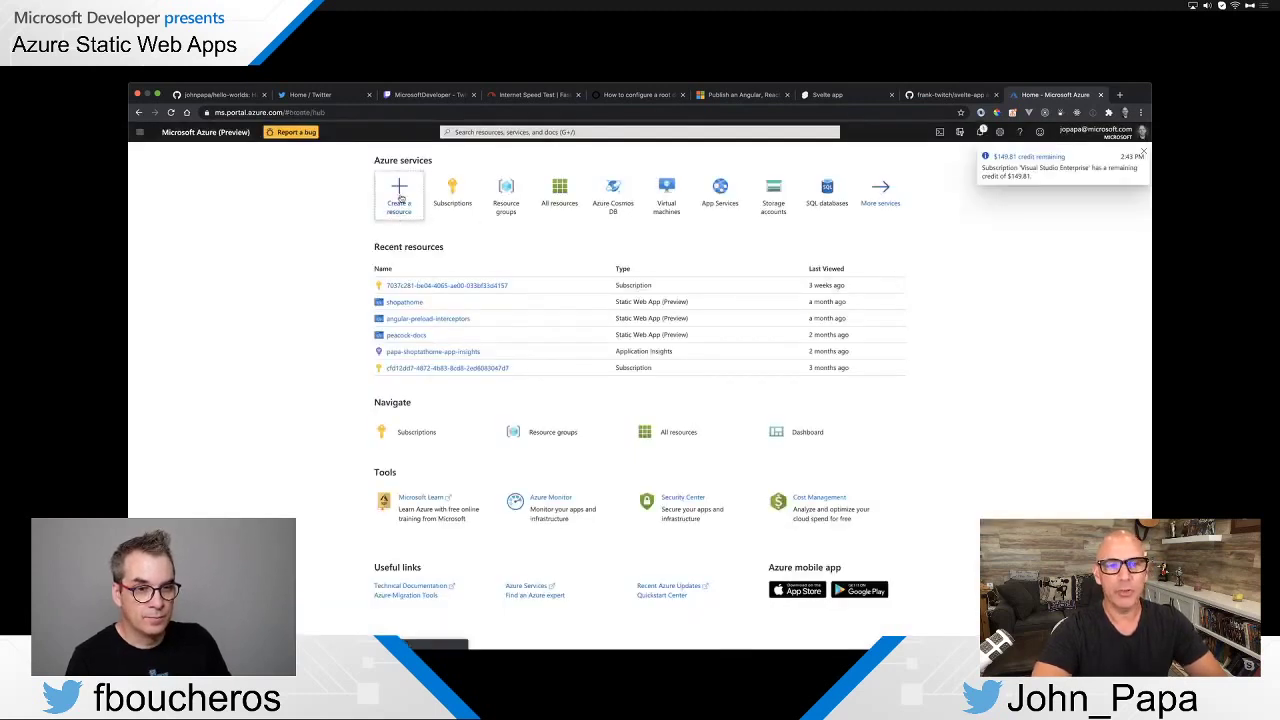
{"action": "left_click", "coordinate": [365, 202]}
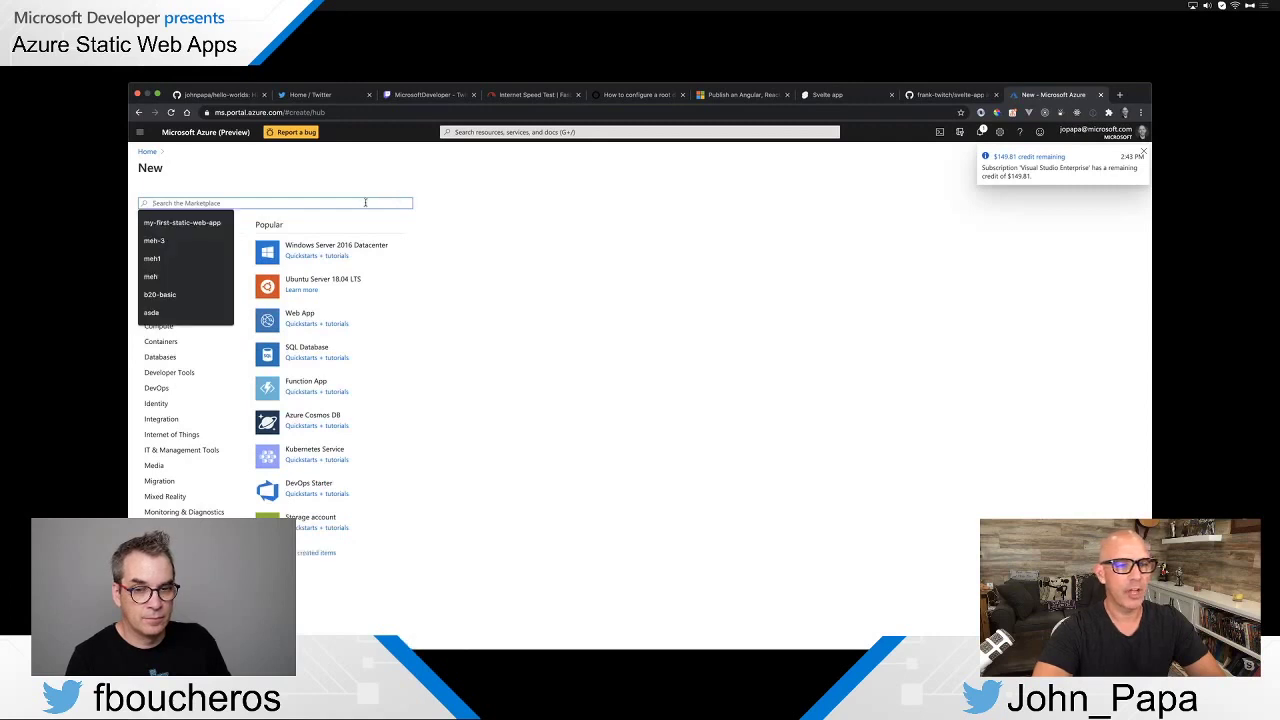
{"action": "type", "text": "static web"}
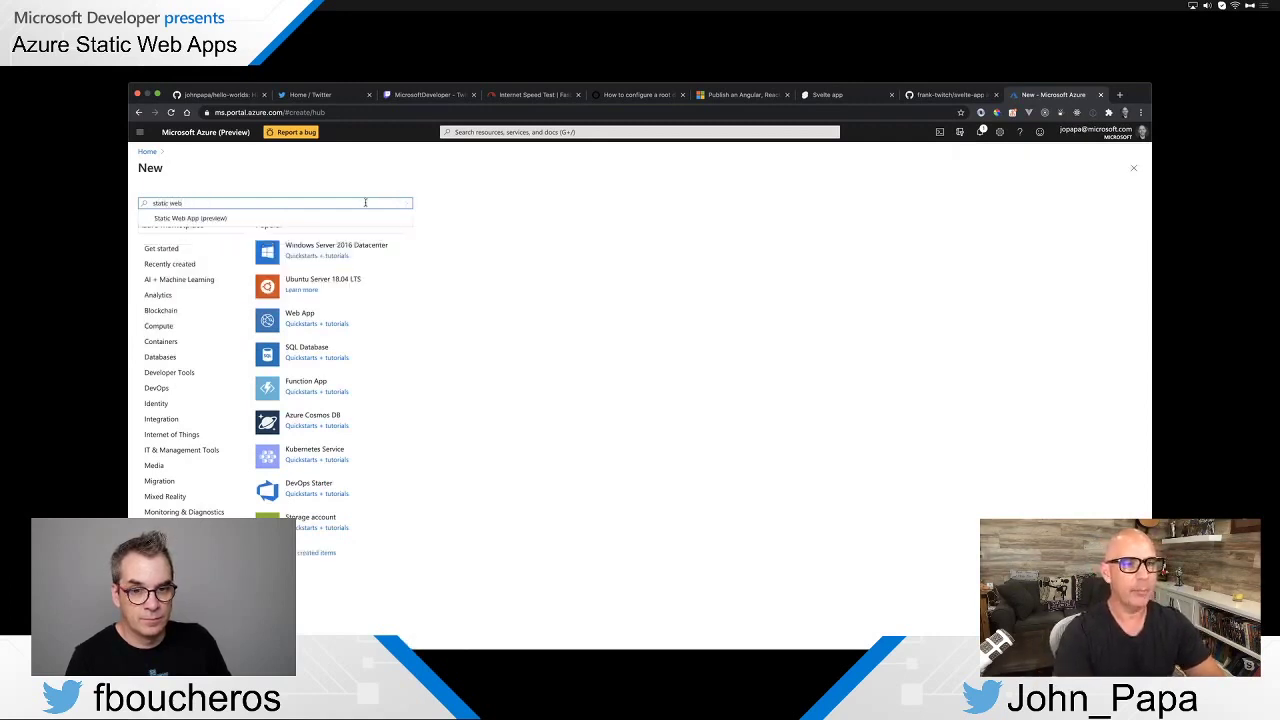
{"action": "key", "text": "Down"}
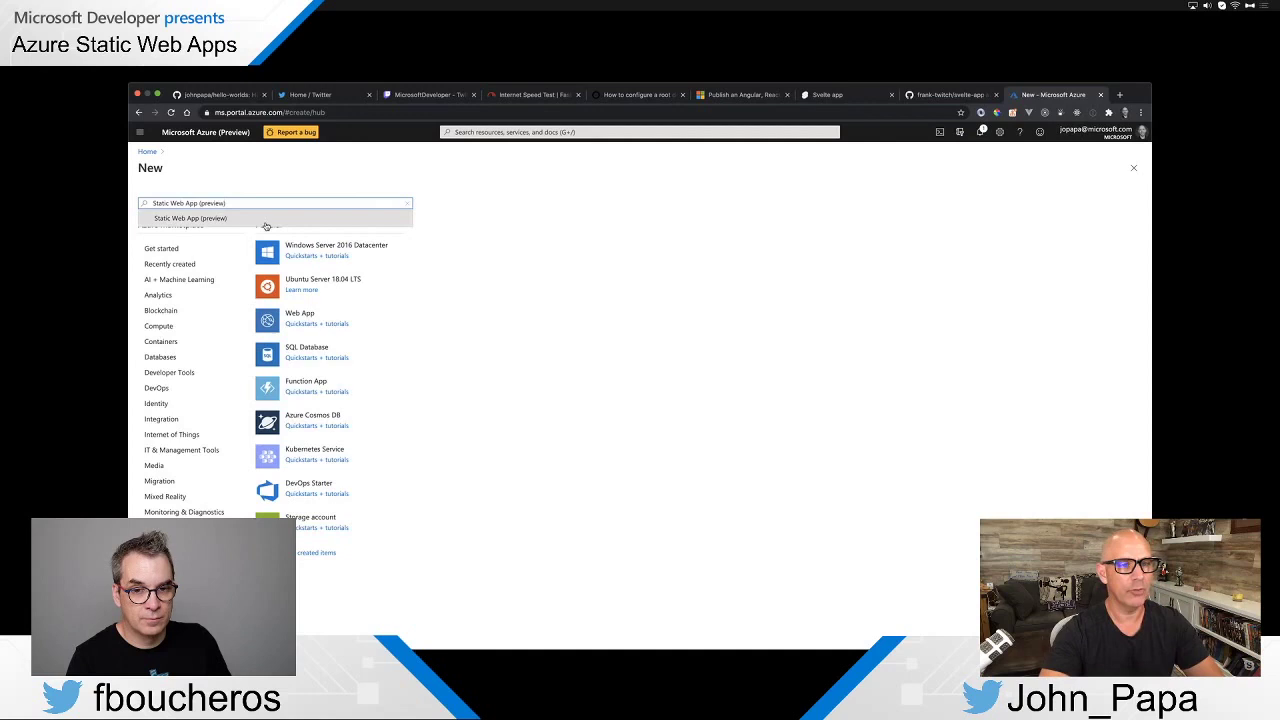
{"action": "left_click", "coordinate": [222, 219]}
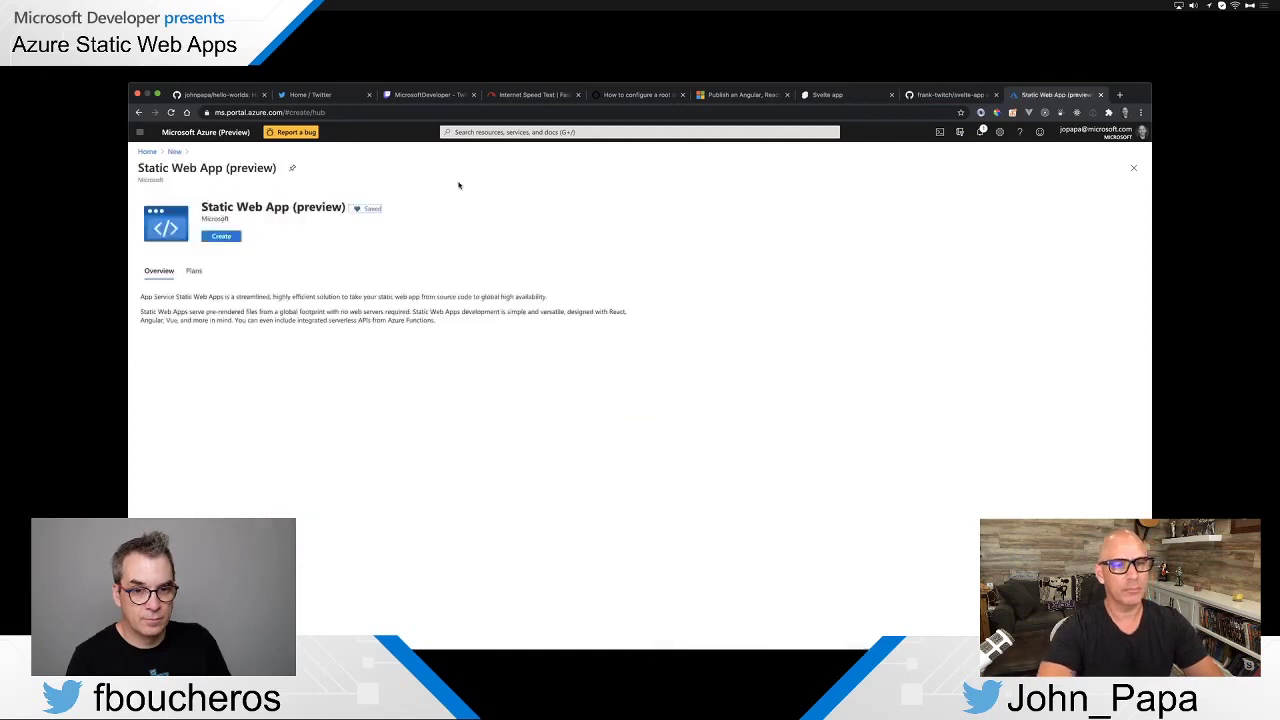
{"action": "key", "text": "super+equal"}
{"action": "key", "text": "super+equal"}
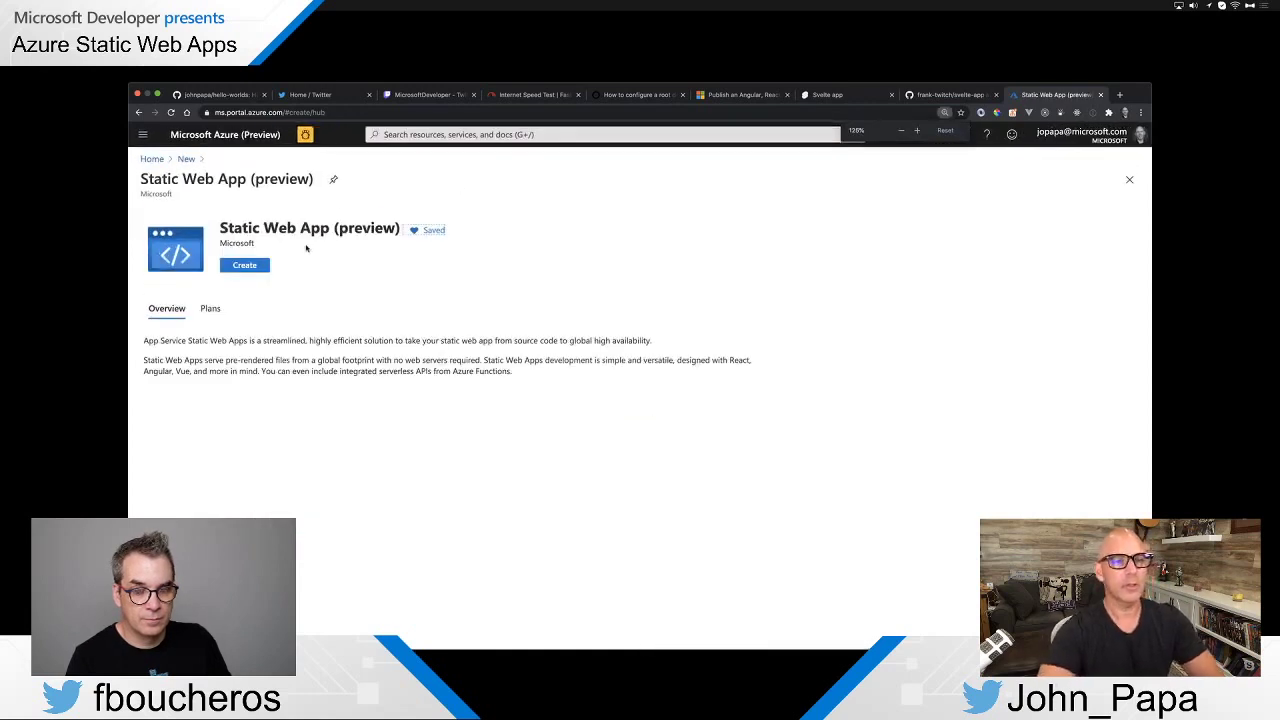
Open the Create Static Web App form and reload it without the 'ms.' address prefix
{"action": "left_click", "coordinate": [245, 266]}
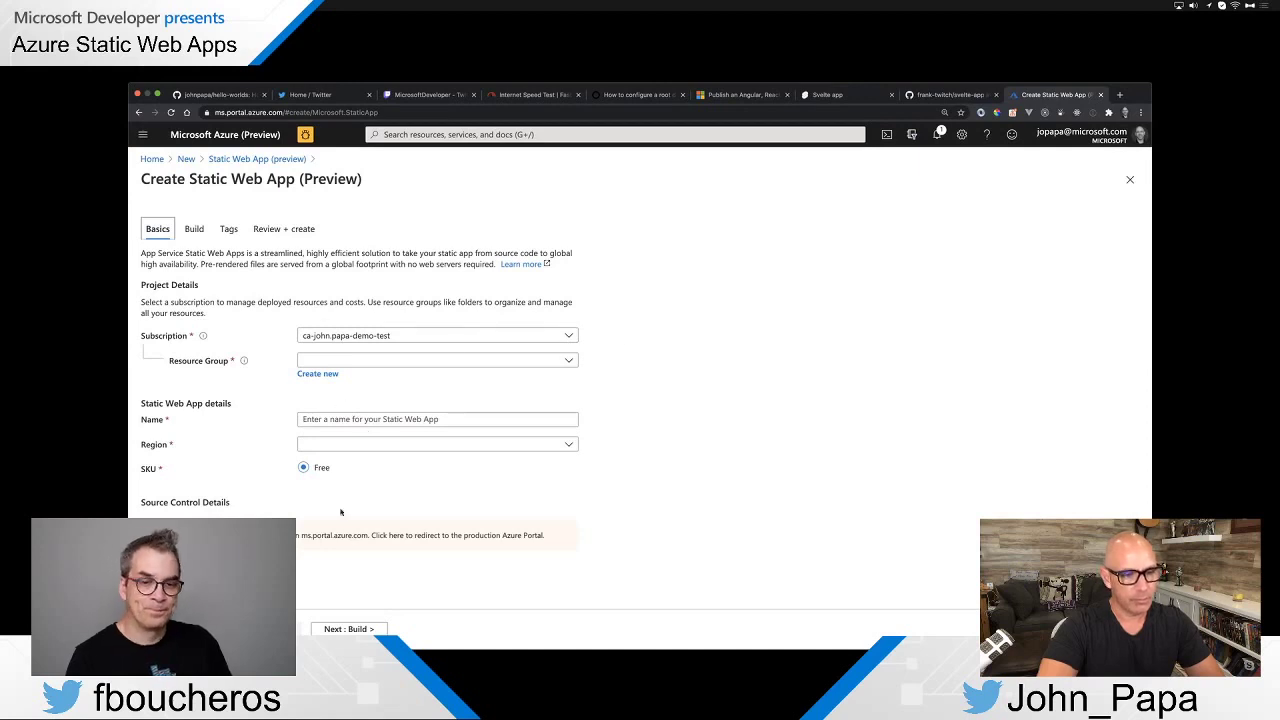
{"action": "left_click", "coordinate": [217, 113]}
{"action": "key", "text": "BackSpace"}
{"action": "key", "text": "Return"}
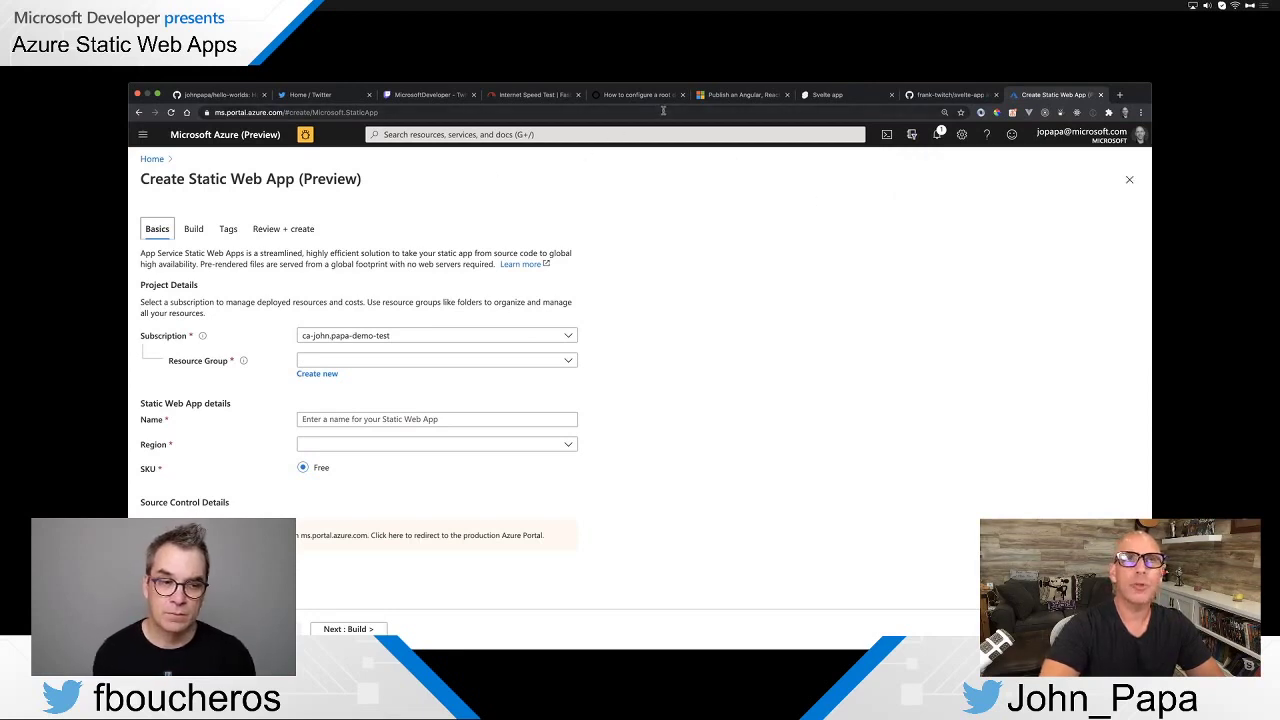
Follow the banner link to redirect the form to the production Azure portal
{"action": "left_click", "coordinate": [663, 111]}
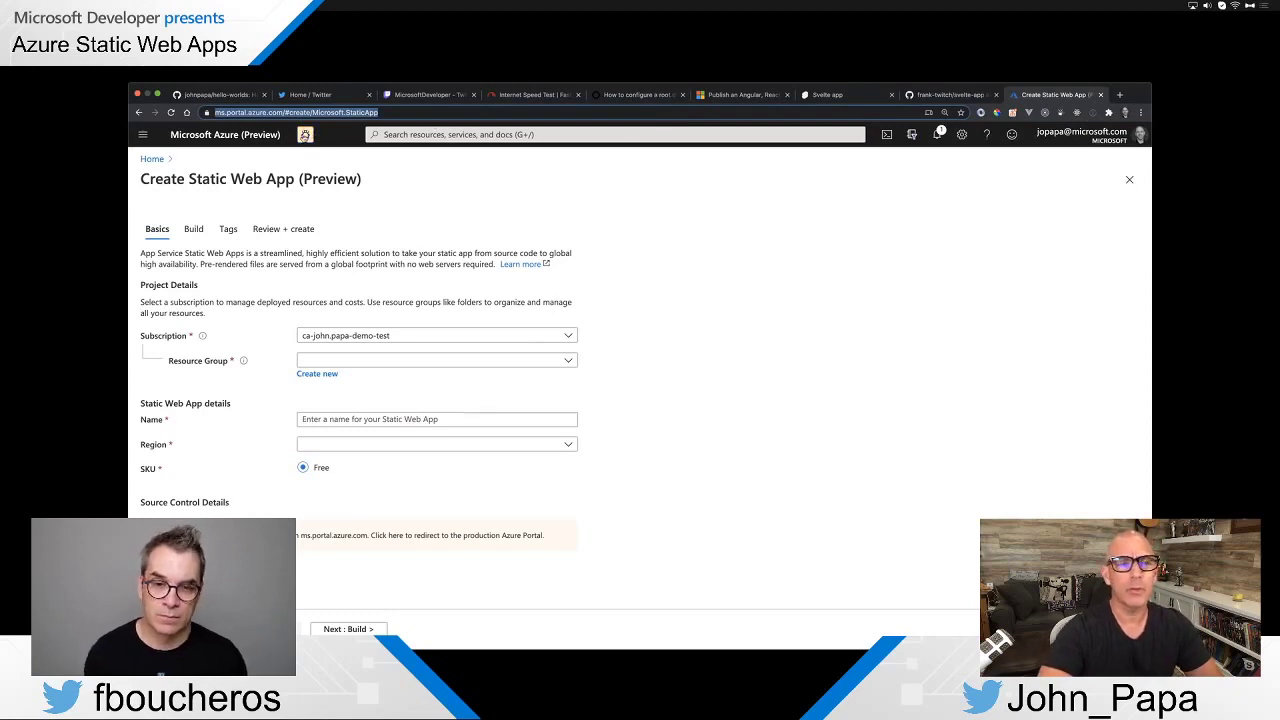
{"action": "left_click", "coordinate": [939, 135]}
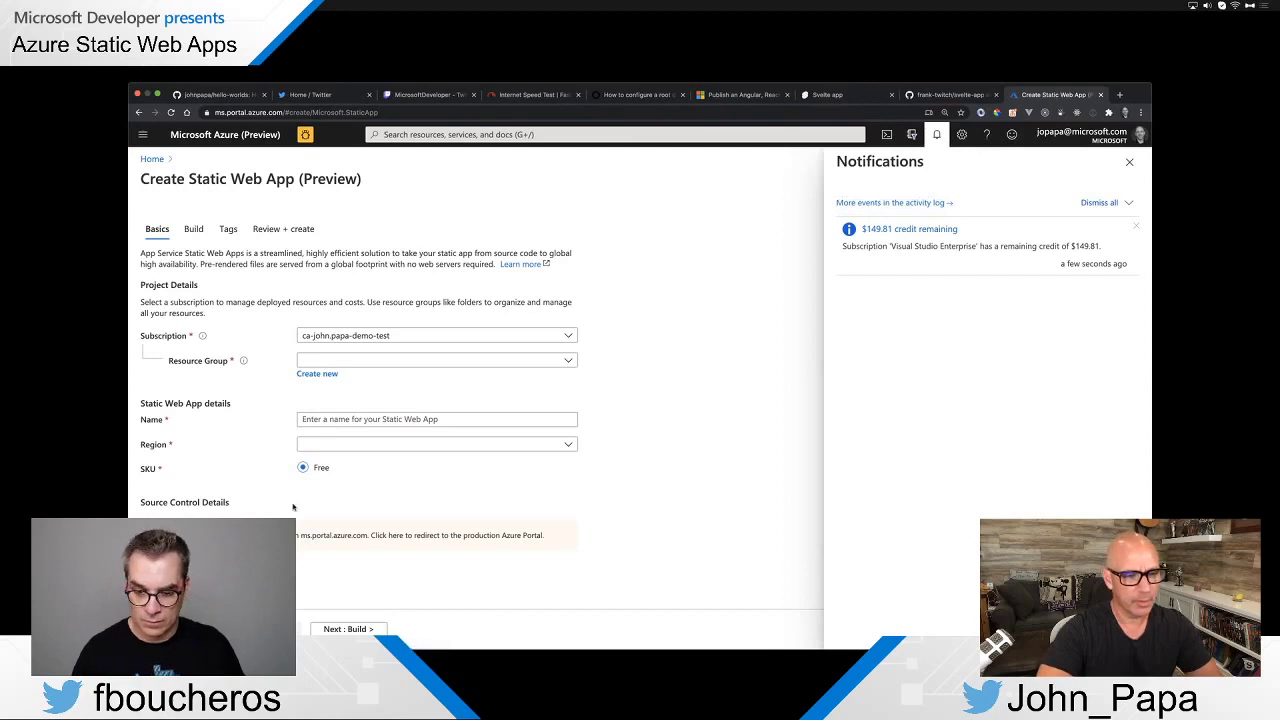
{"action": "left_click", "coordinate": [343, 537]}
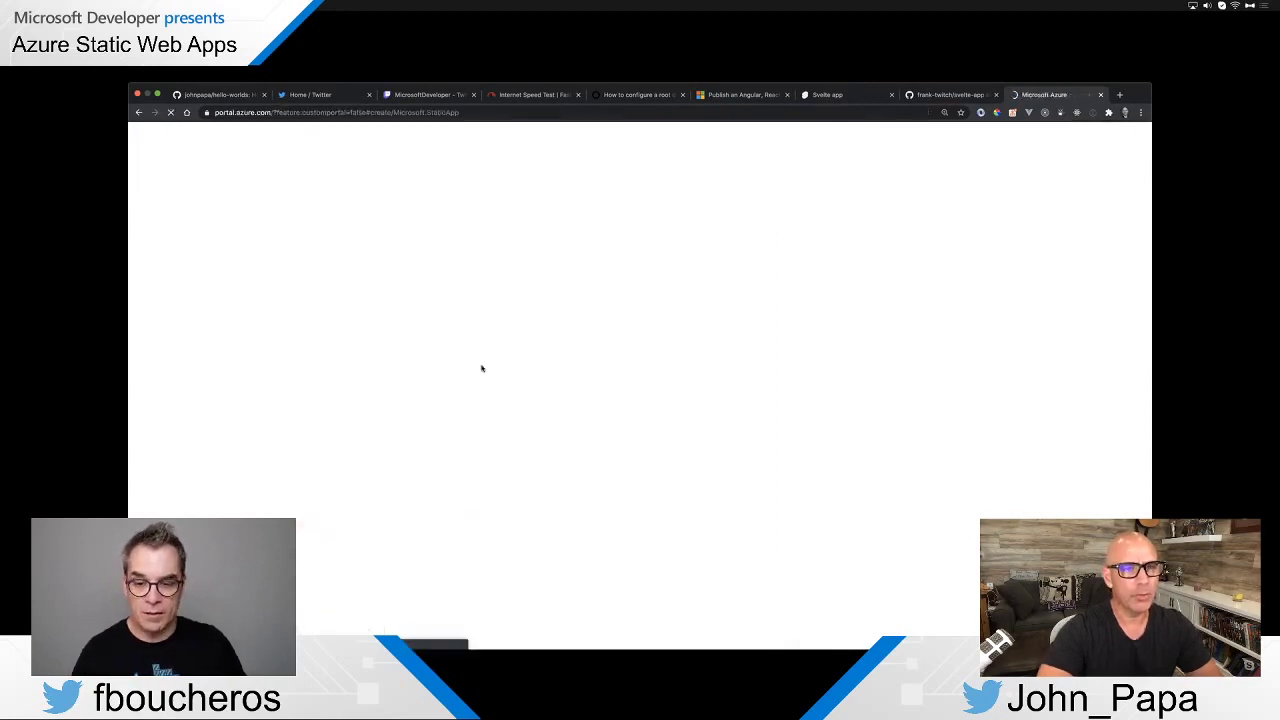
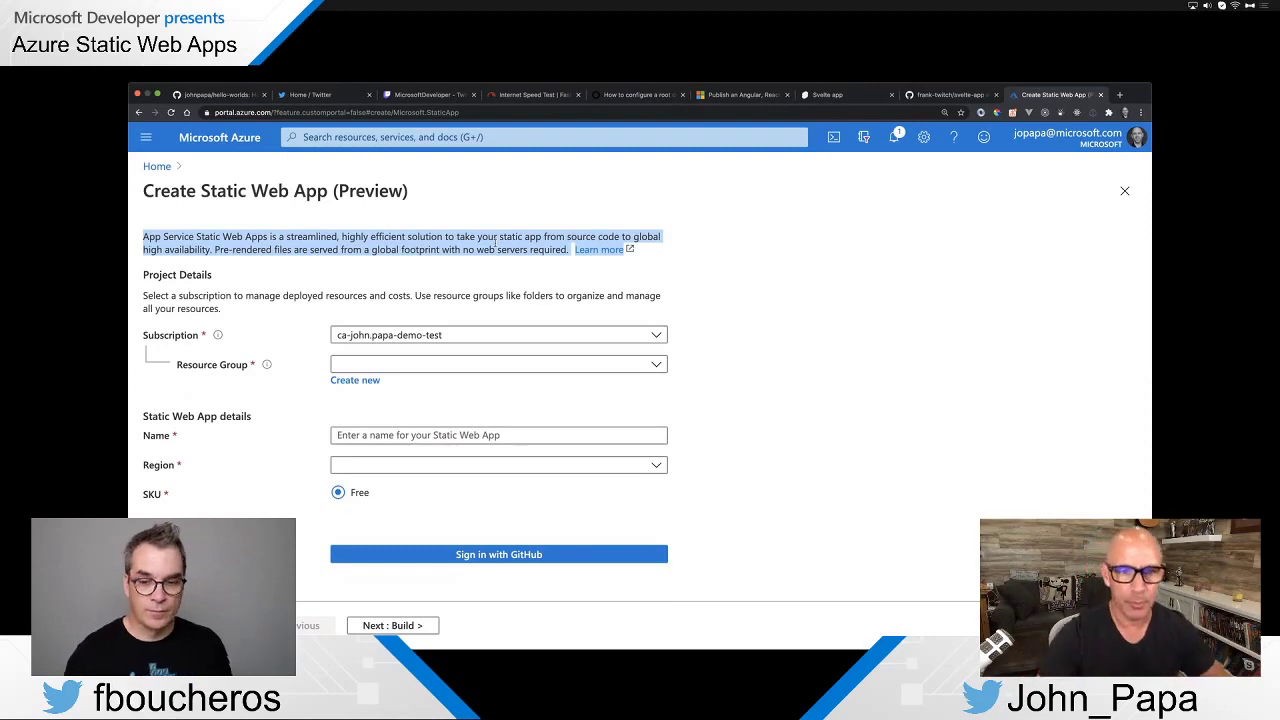
Review the form description, keeping the current subscription and leaving the resource group list unchosen
{"action": "double_click", "coordinate": [510, 237]}
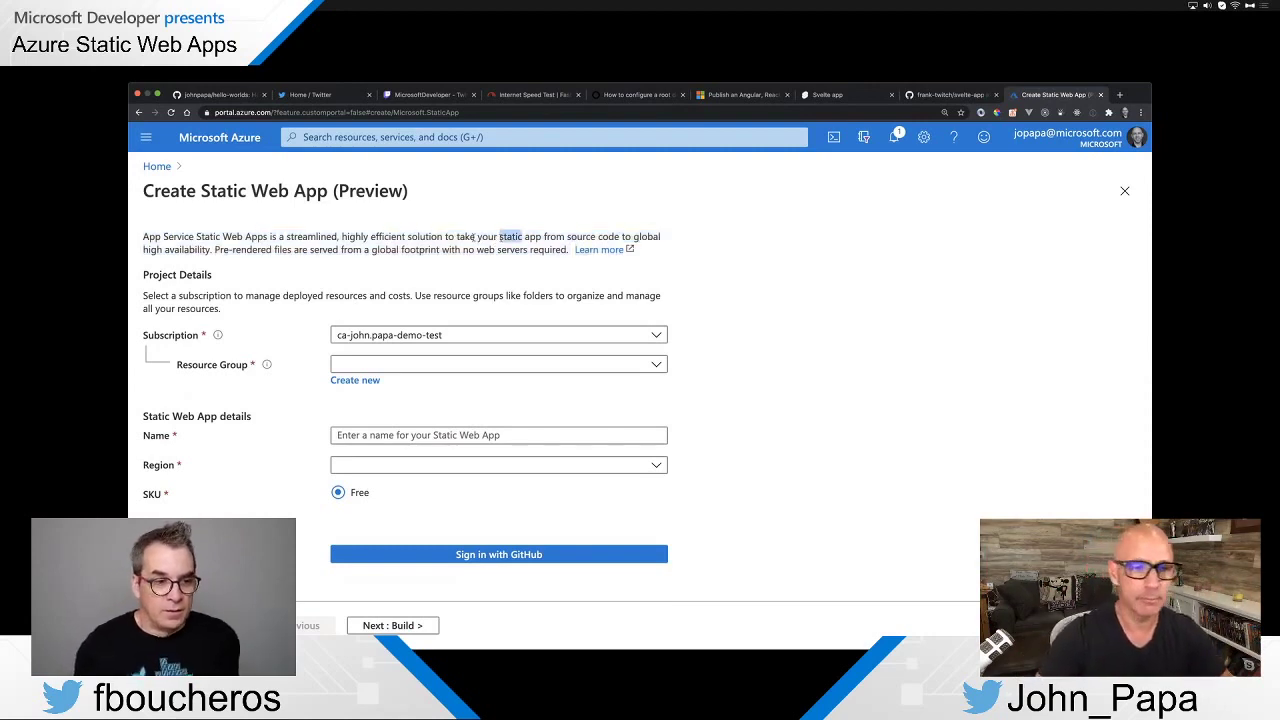
{"action": "triple_click", "coordinate": [375, 250]}
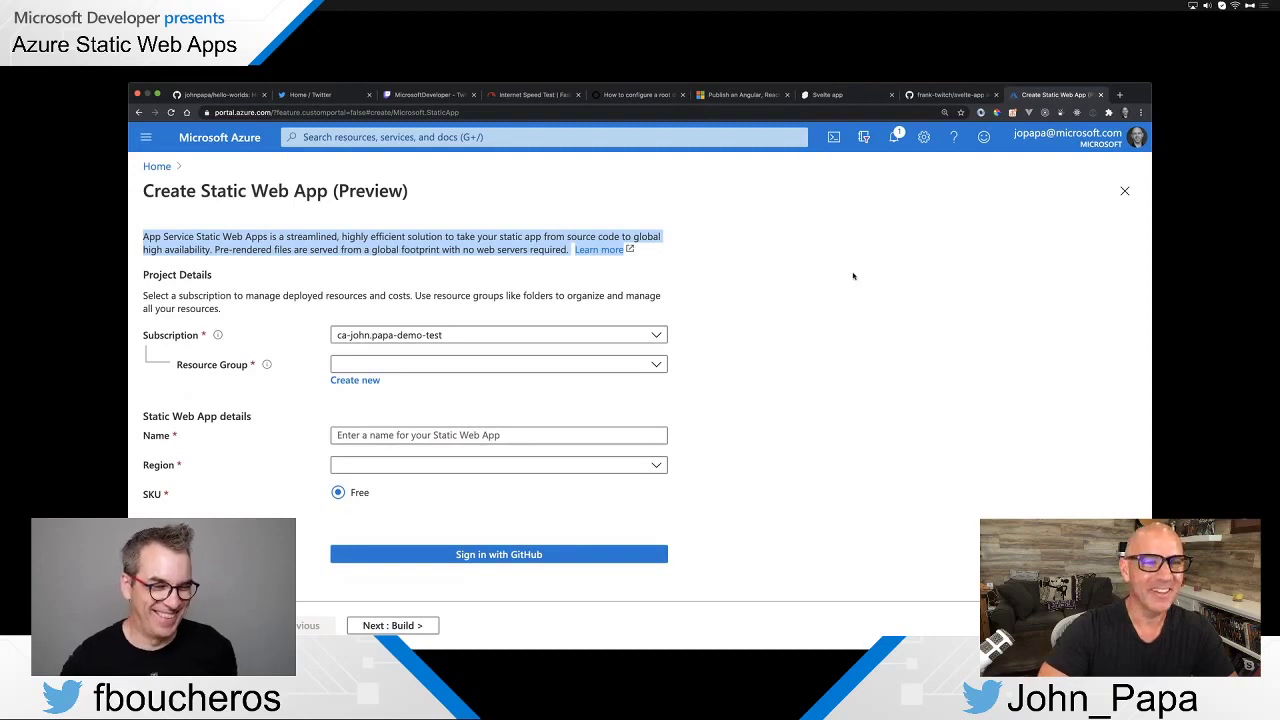
{"action": "double_click", "coordinate": [466, 237]}
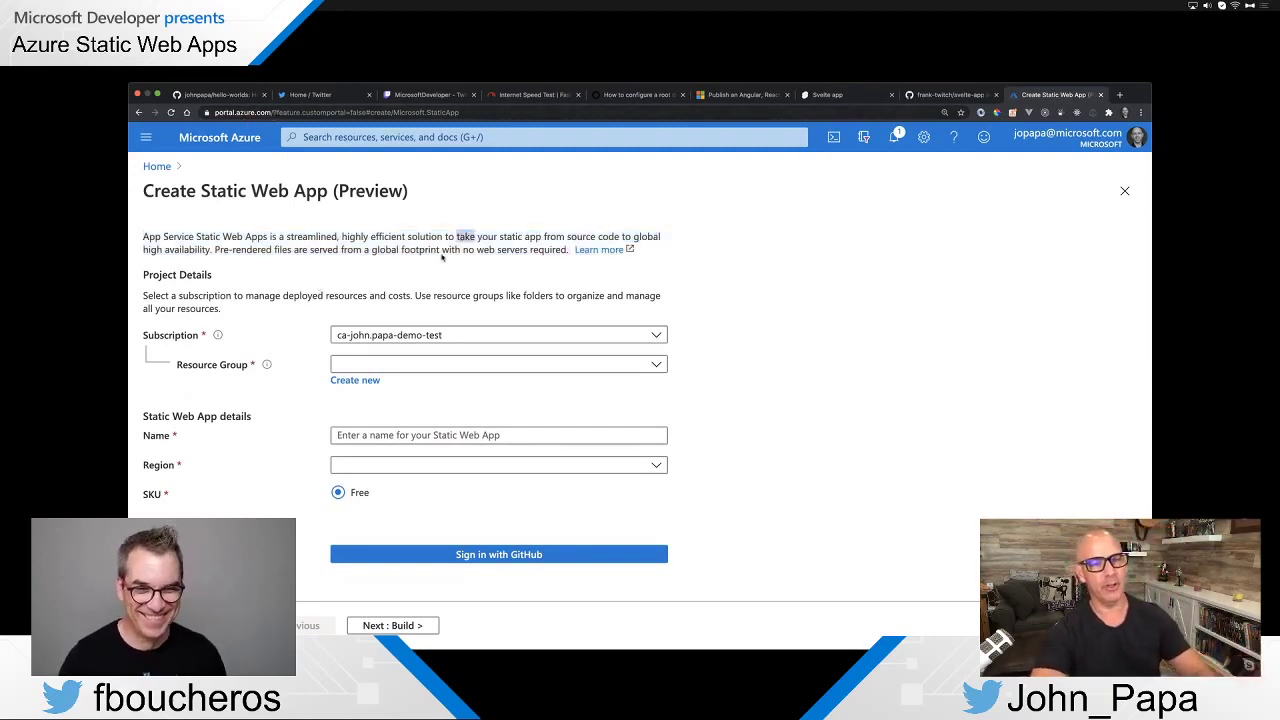
{"action": "left_click", "coordinate": [547, 335]}
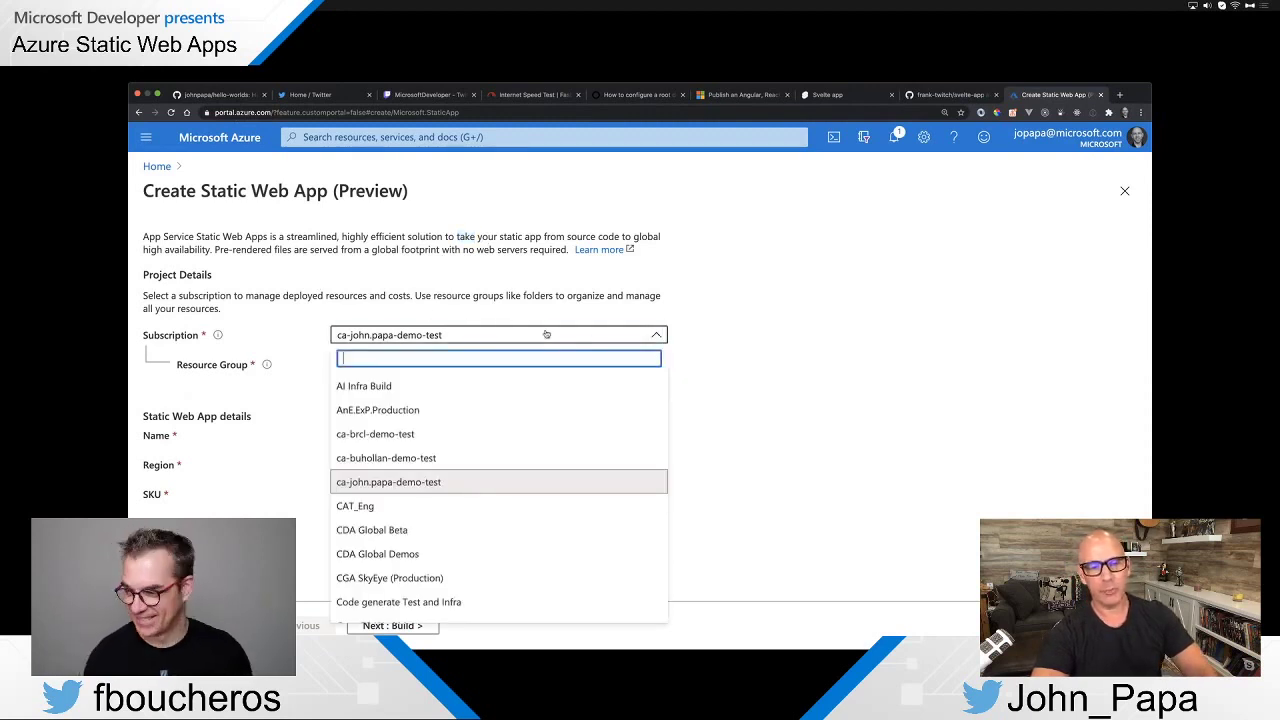
{"action": "left_click", "coordinate": [703, 316]}
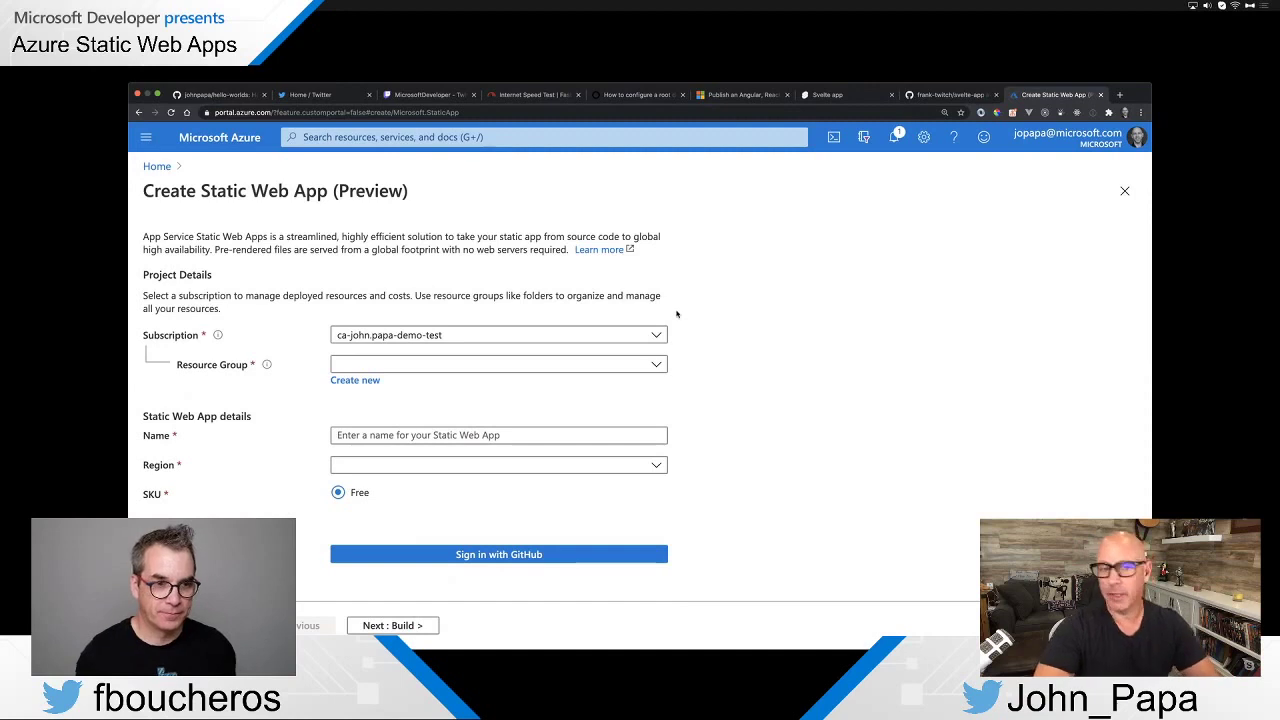
{"action": "left_click", "coordinate": [414, 365]}
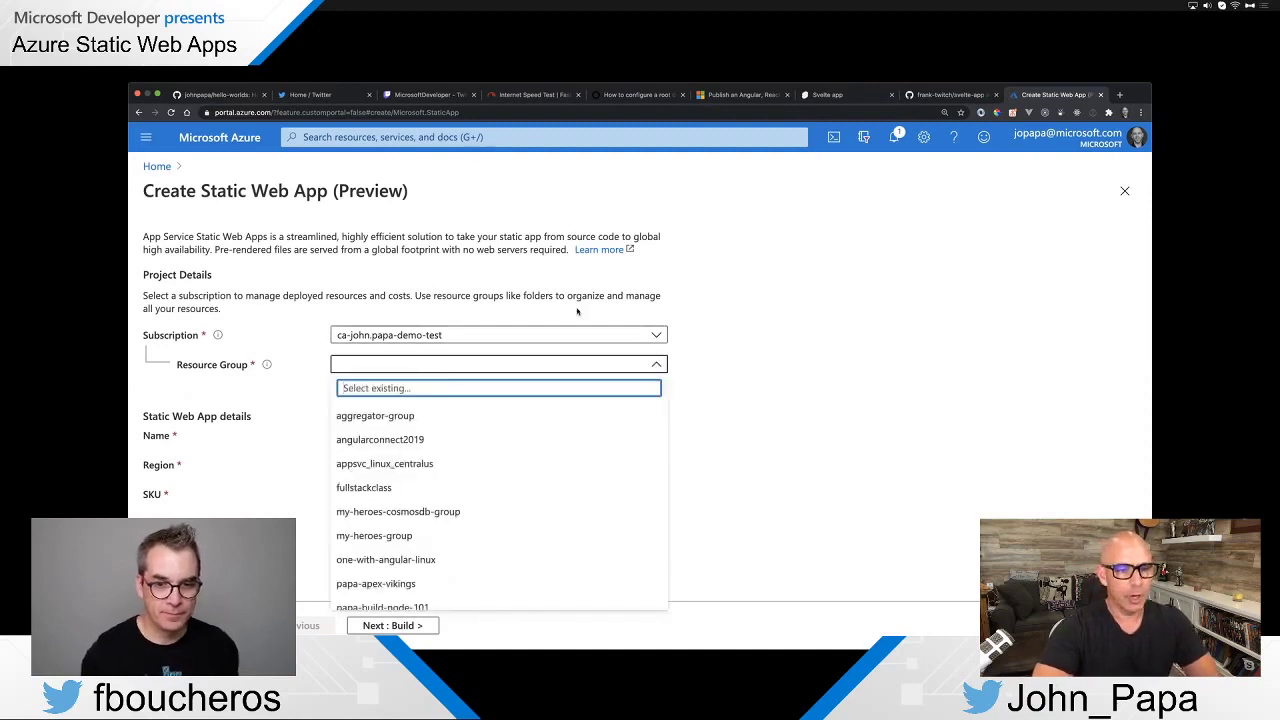
{"action": "left_click", "coordinate": [301, 369]}
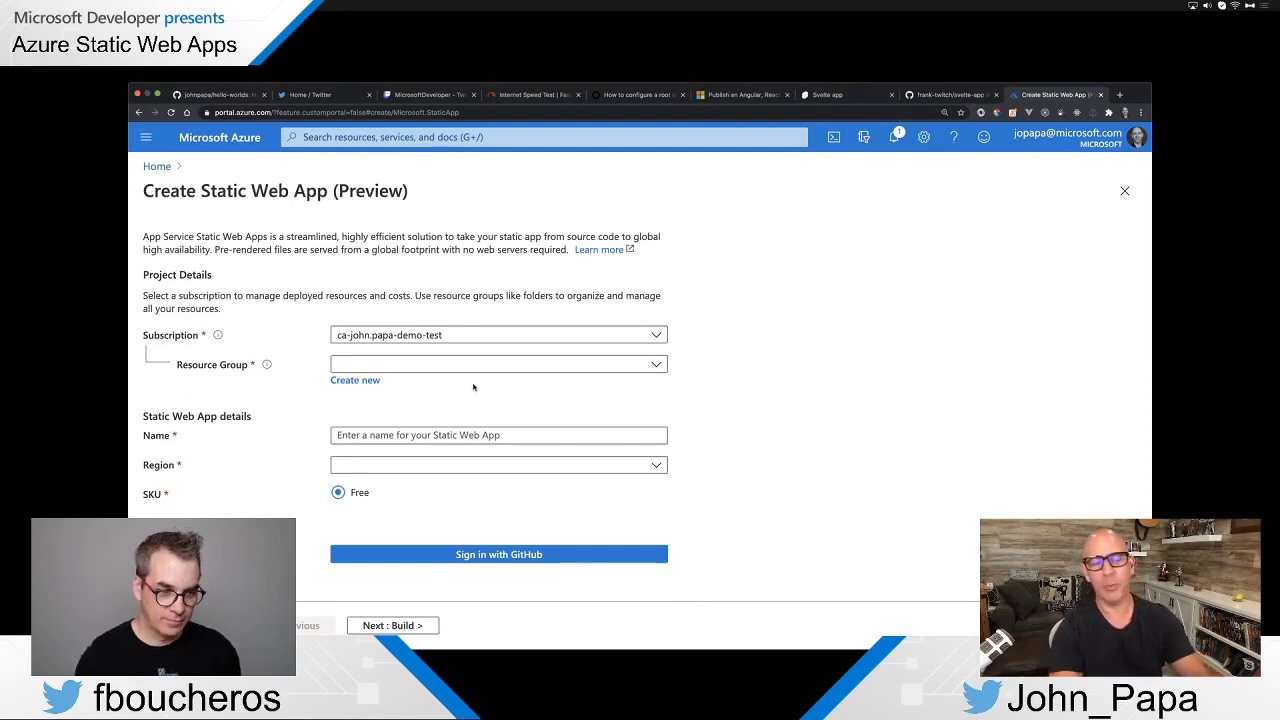
Create a new resource group named 'papa-del-frank-twitch'
{"action": "left_click", "coordinate": [368, 382]}
{"action": "type", "text": "papa-"}
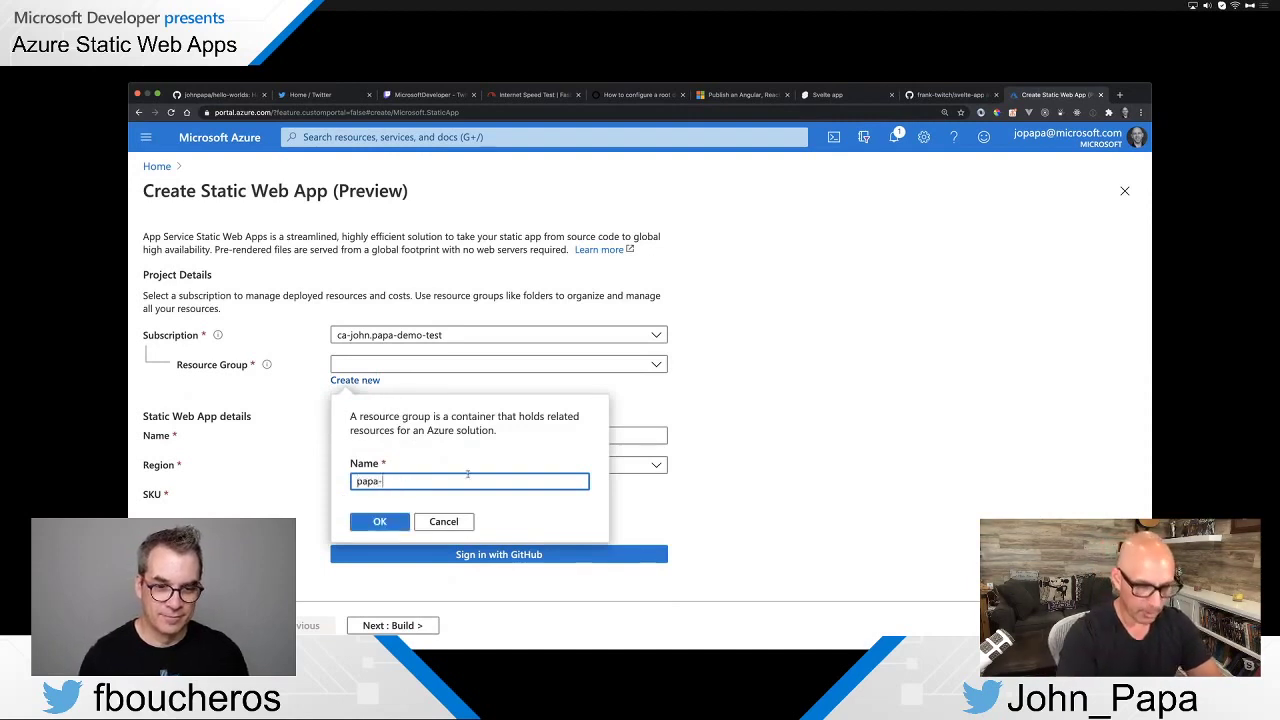
{"action": "type", "text": "del-frank-twitch"}
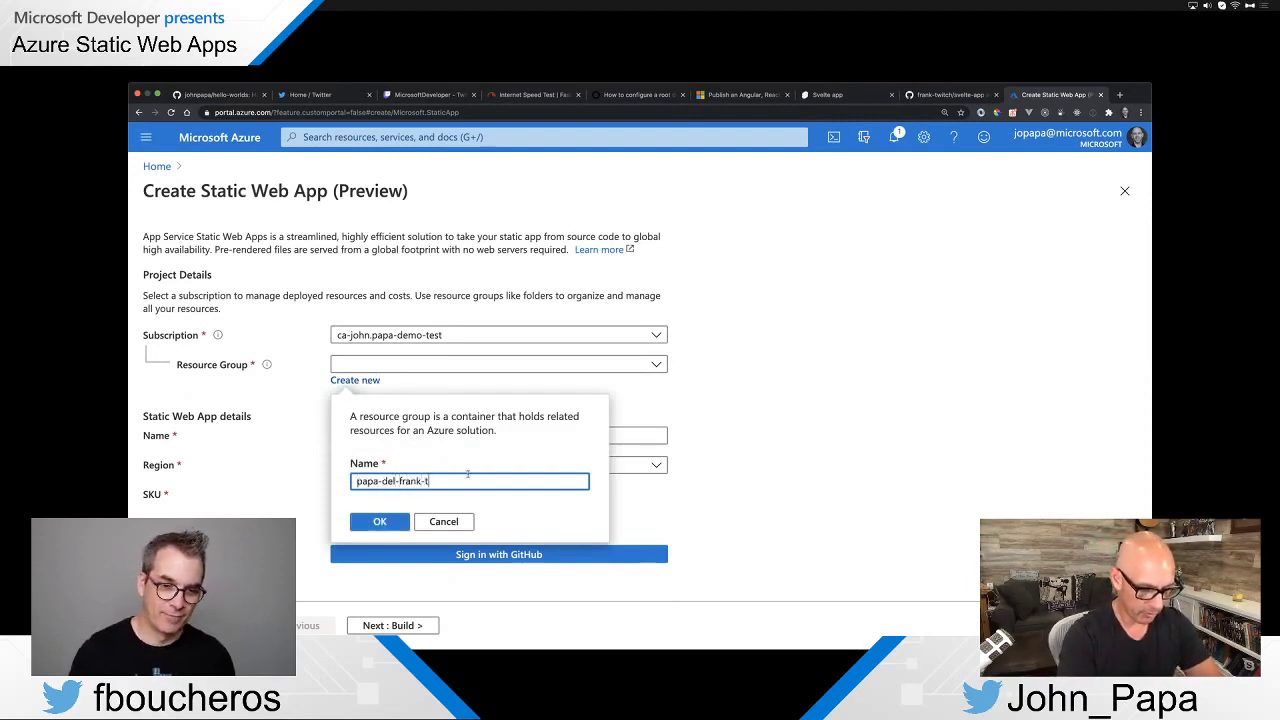
{"action": "key", "text": "ctrl+a"}
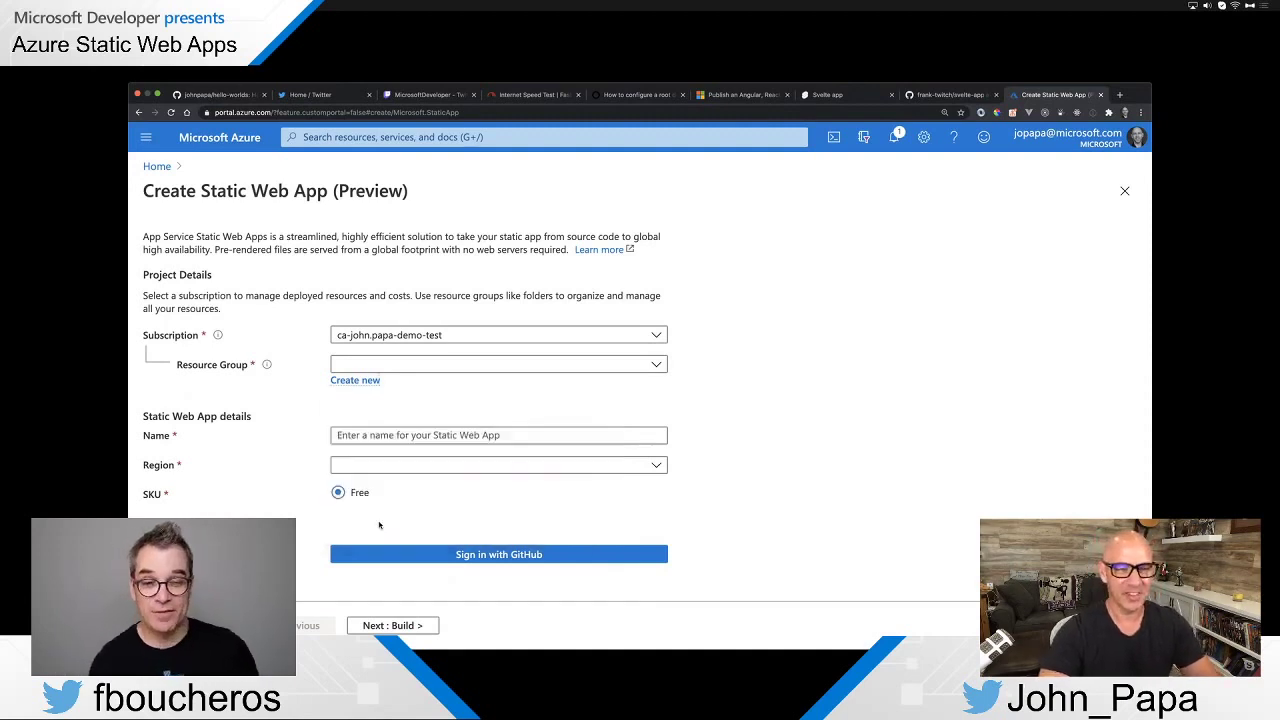
{"action": "left_click", "coordinate": [380, 524]}
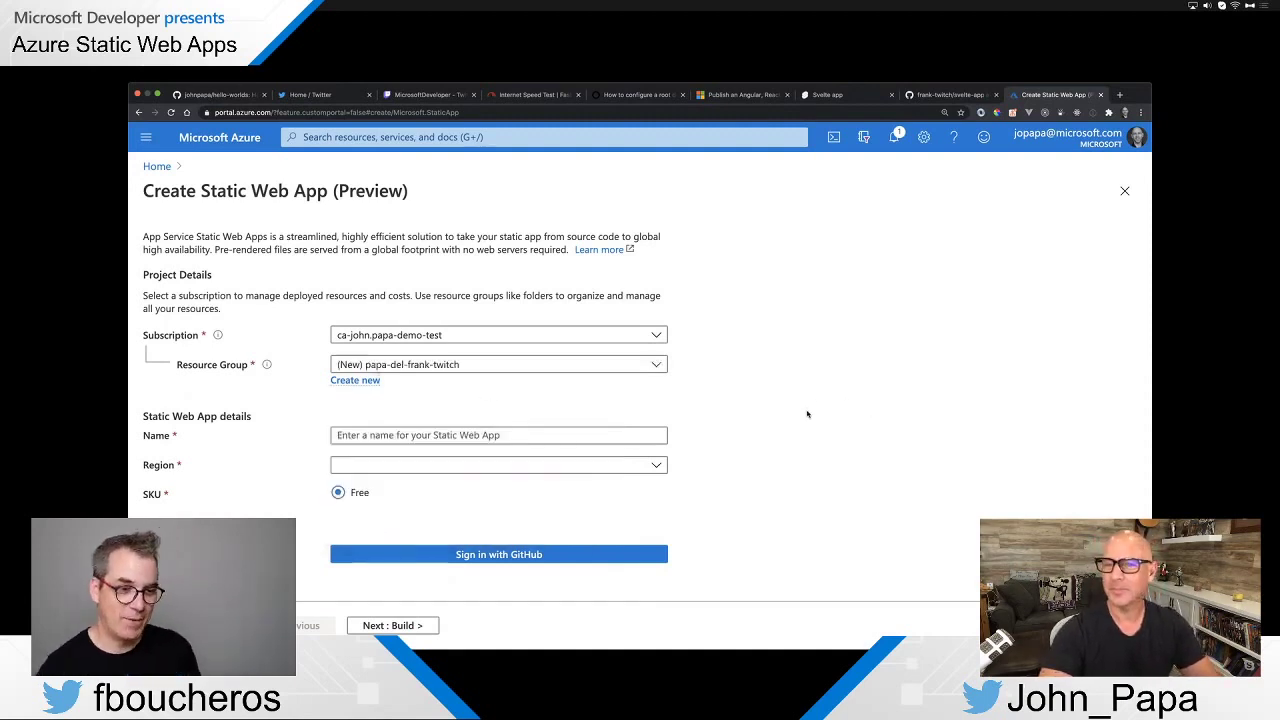
Name the app frank-twitch, set region to East US 2, and sign in with GitHub
{"action": "left_click", "coordinate": [610, 436]}
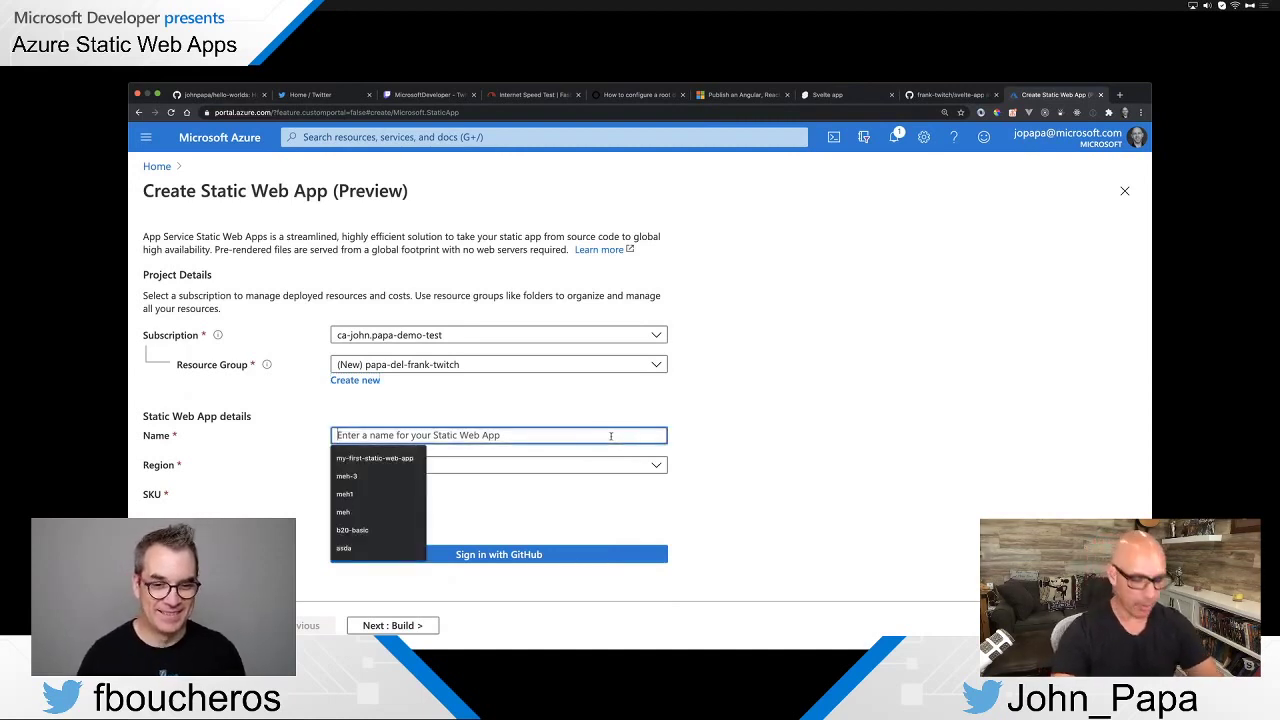
{"action": "type", "text": "frank-twitch"}
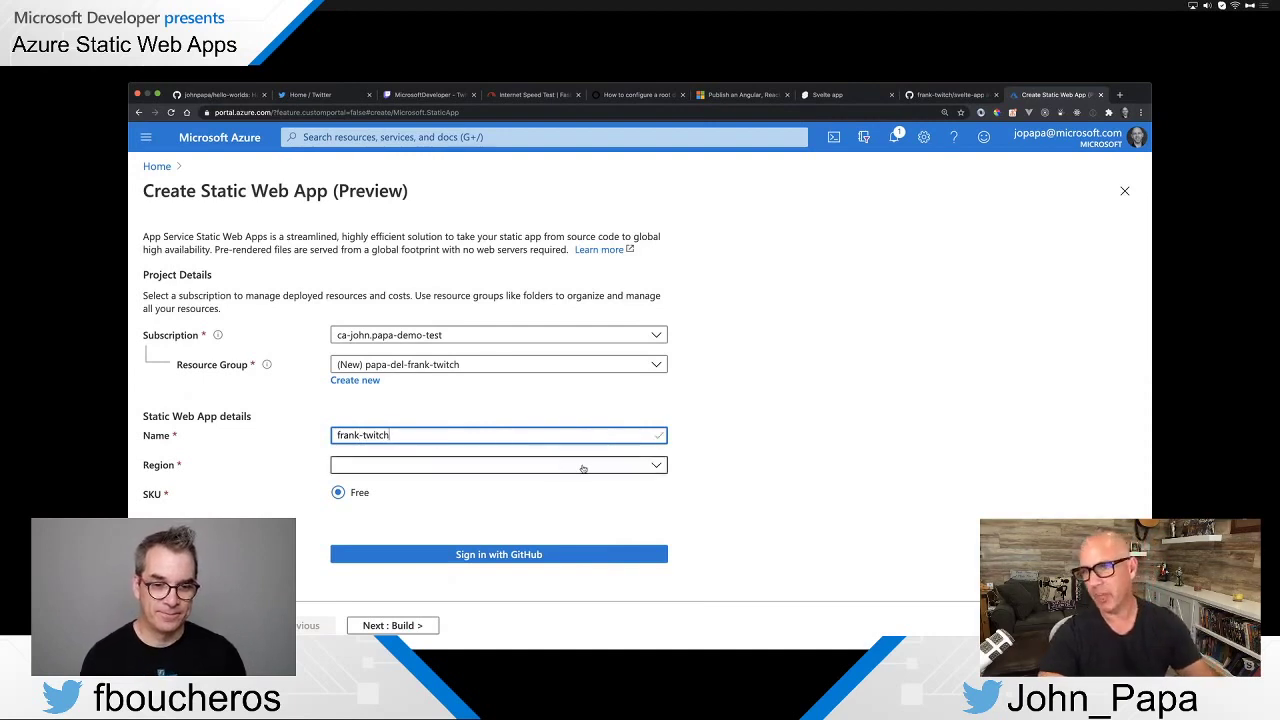
{"action": "left_click", "coordinate": [617, 466]}
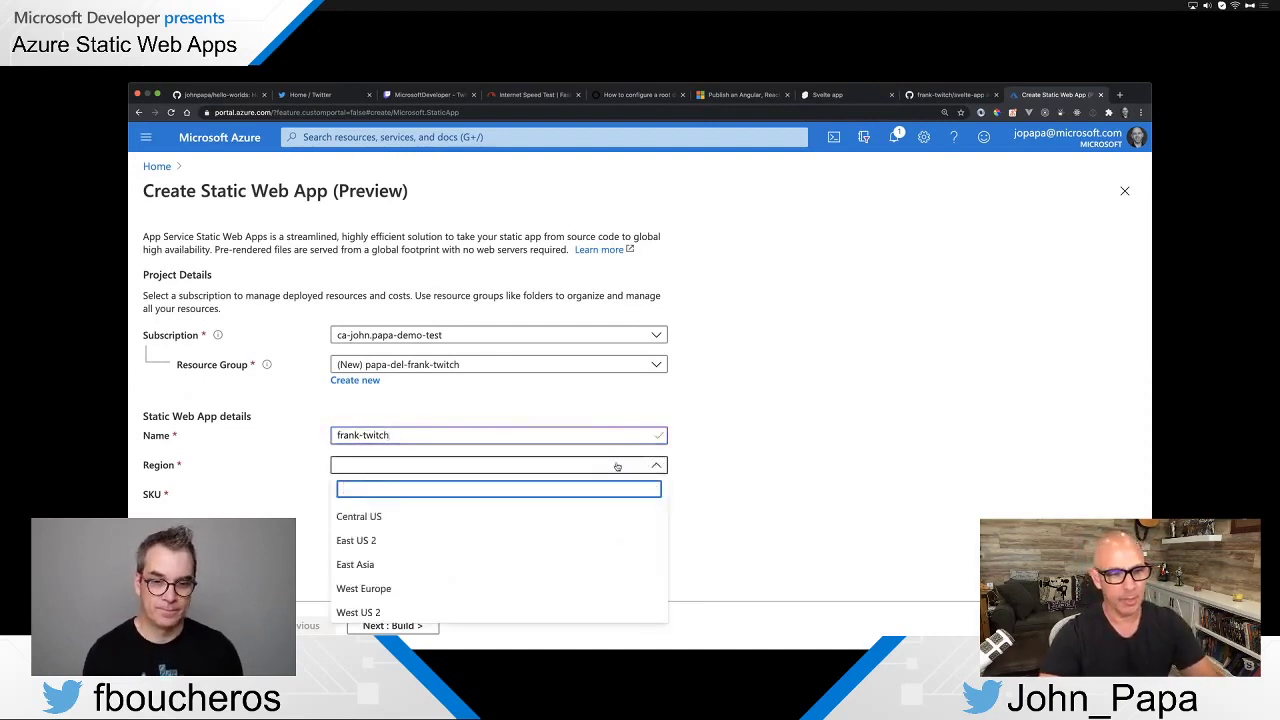
{"action": "left_click", "coordinate": [766, 447]}
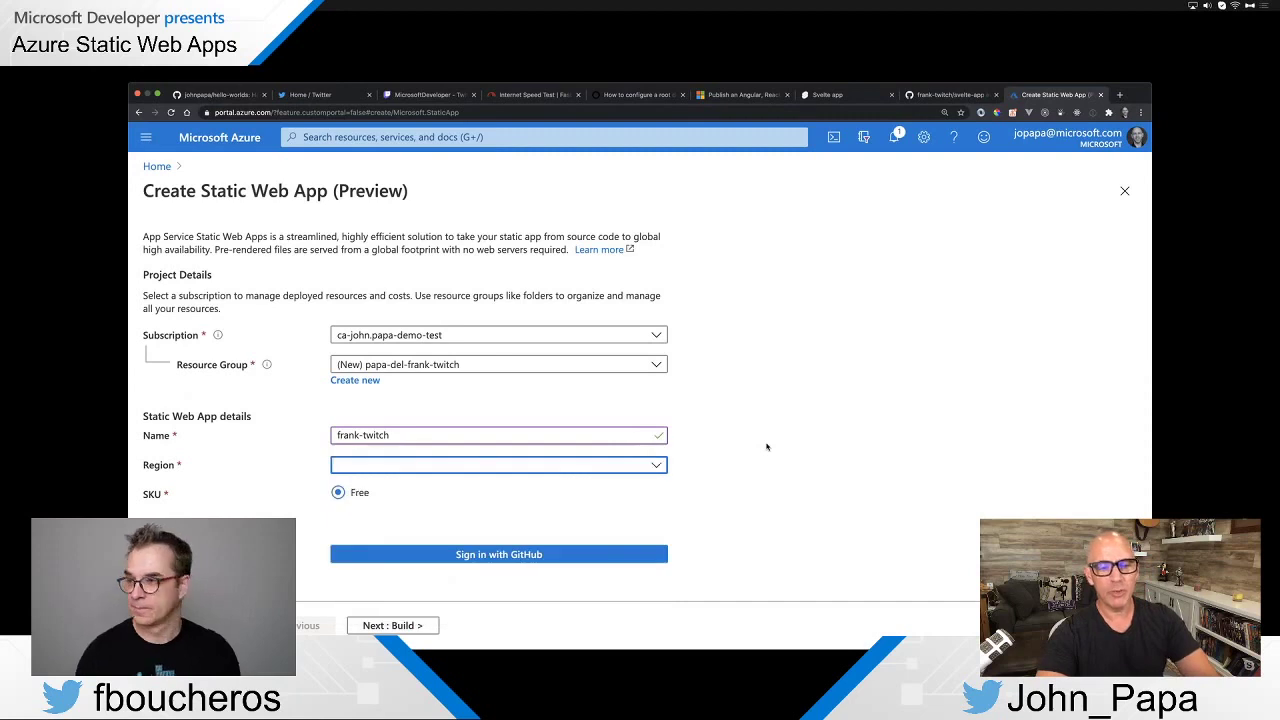
{"action": "left_click", "coordinate": [655, 465]}
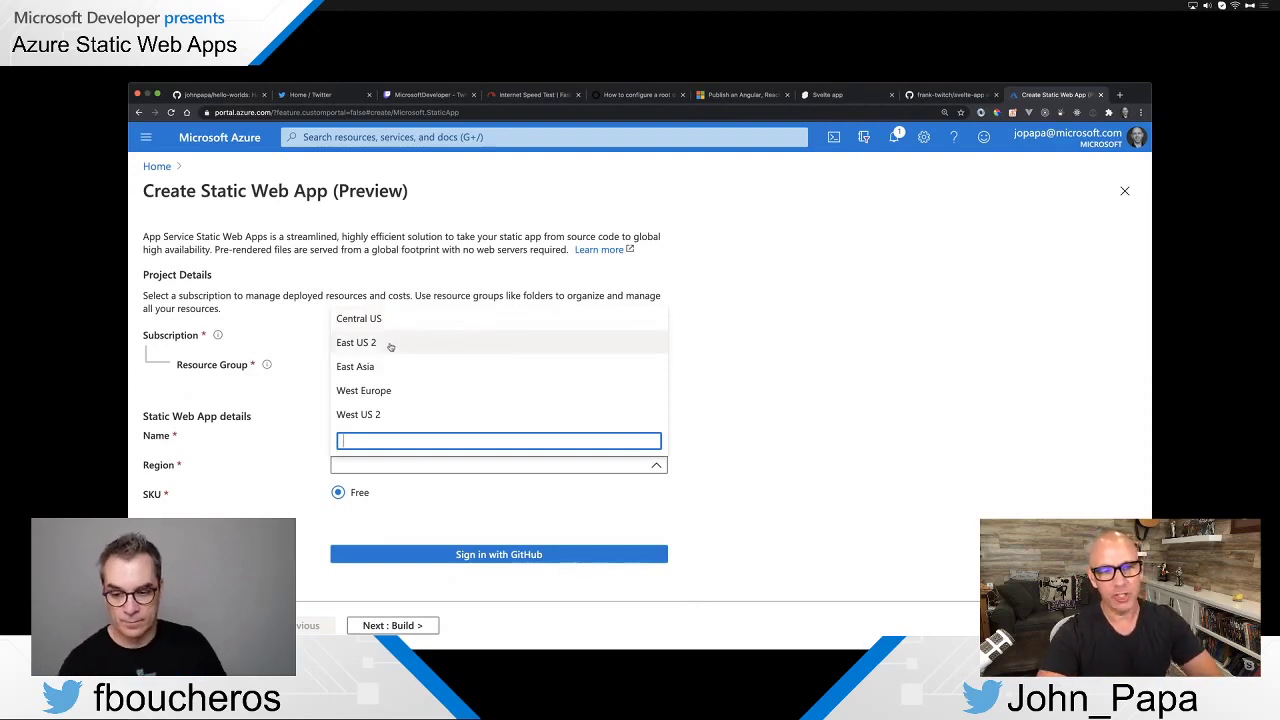
{"action": "left_click", "coordinate": [357, 343]}
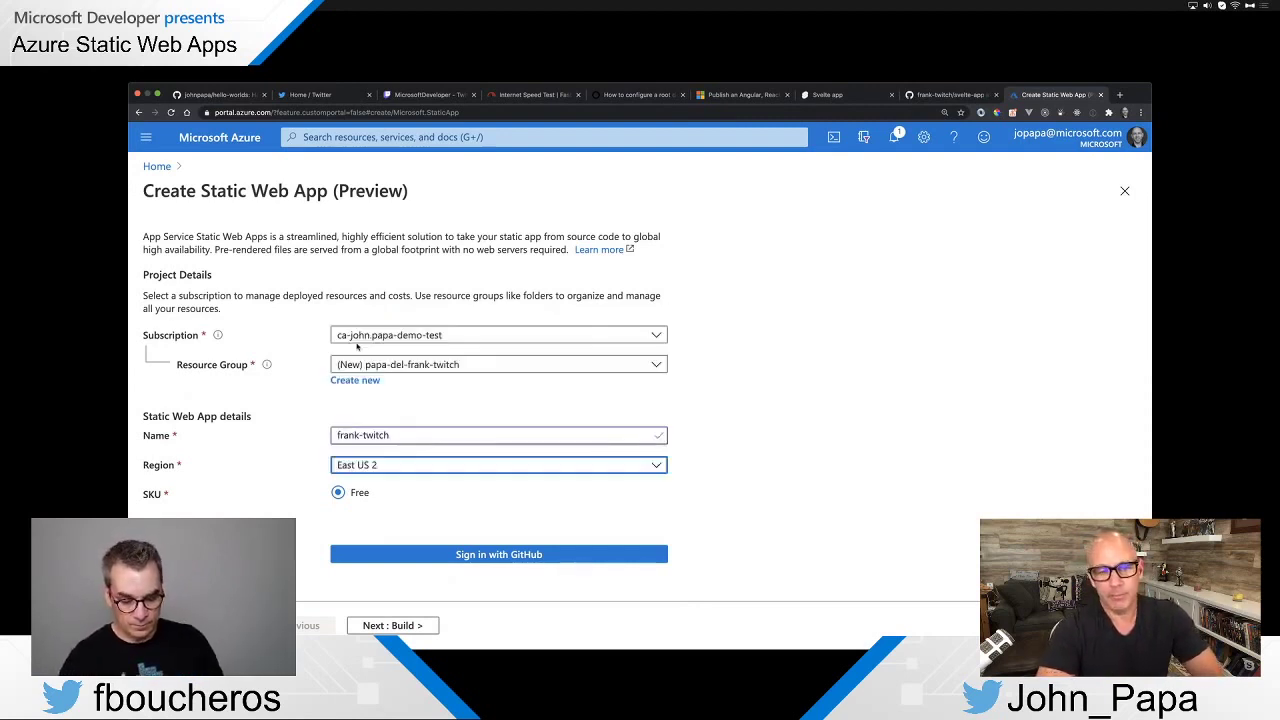
{"action": "left_click", "coordinate": [460, 556]}
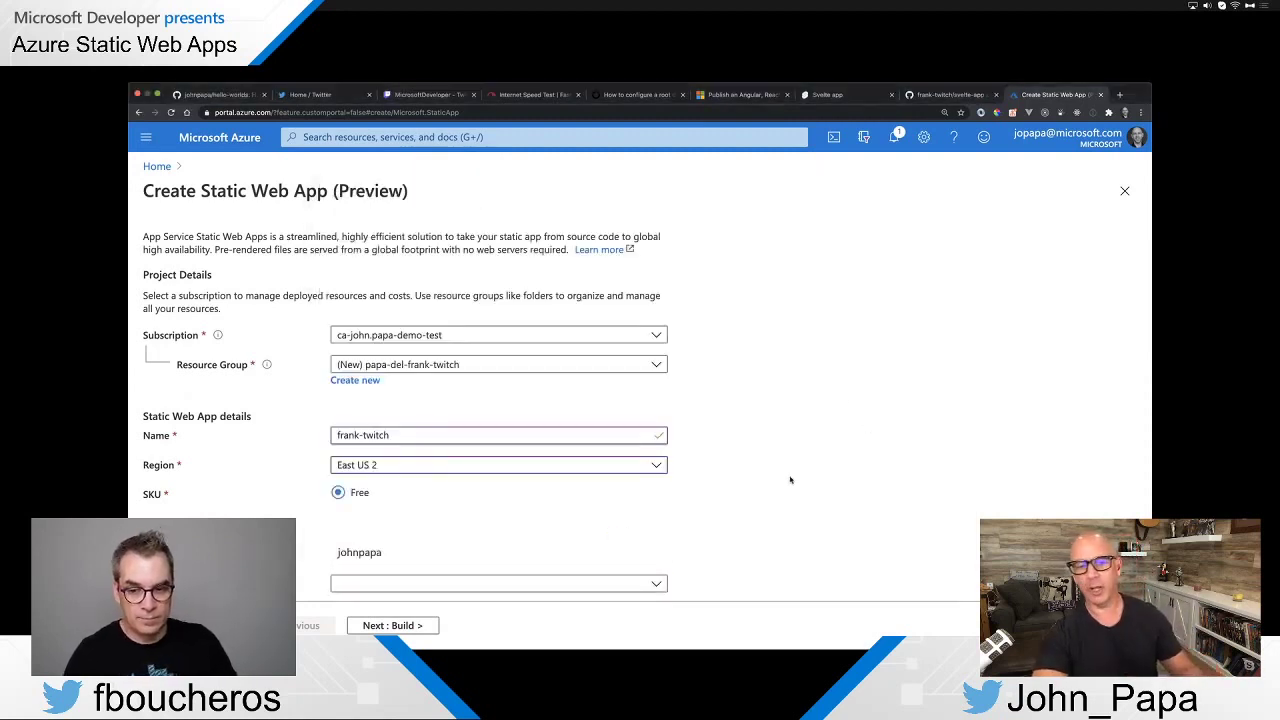
Choose your own GitHub account, the frank-twitch repository and the master branch
{"action": "scroll", "coordinate": [790, 480], "scroll_direction": "down", "scroll_amount": 2}
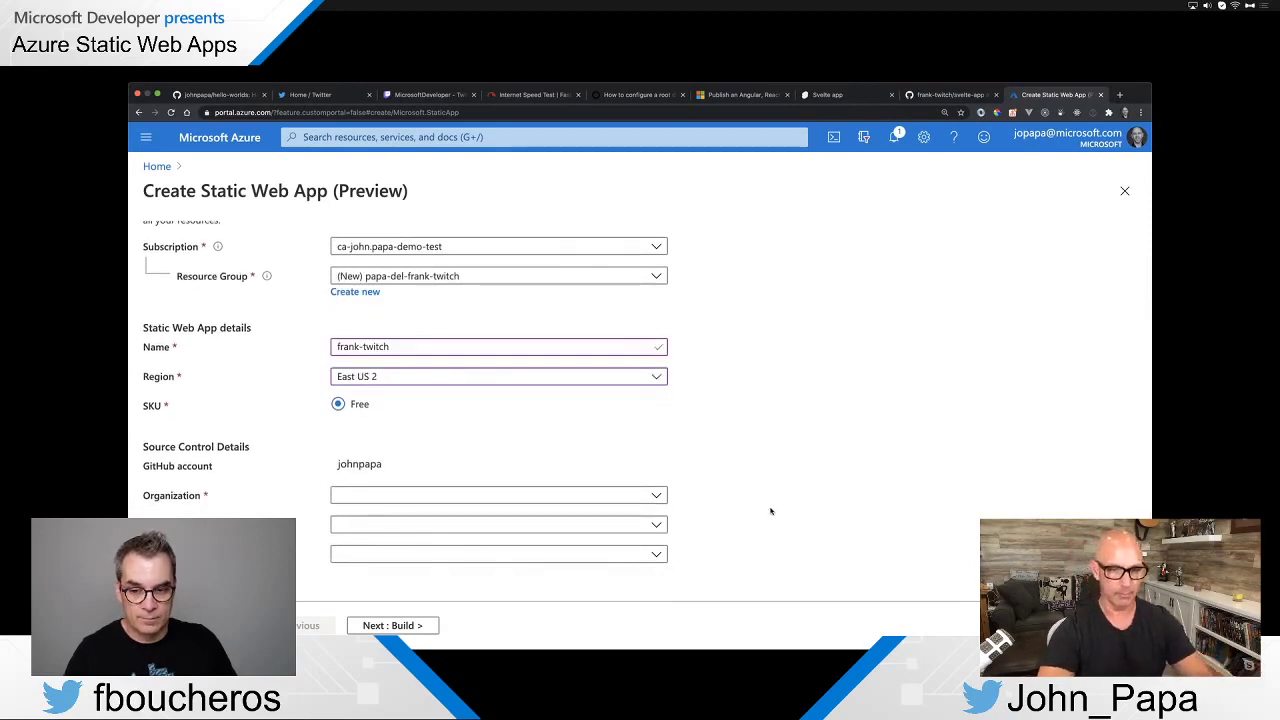
{"action": "left_click", "coordinate": [657, 495]}
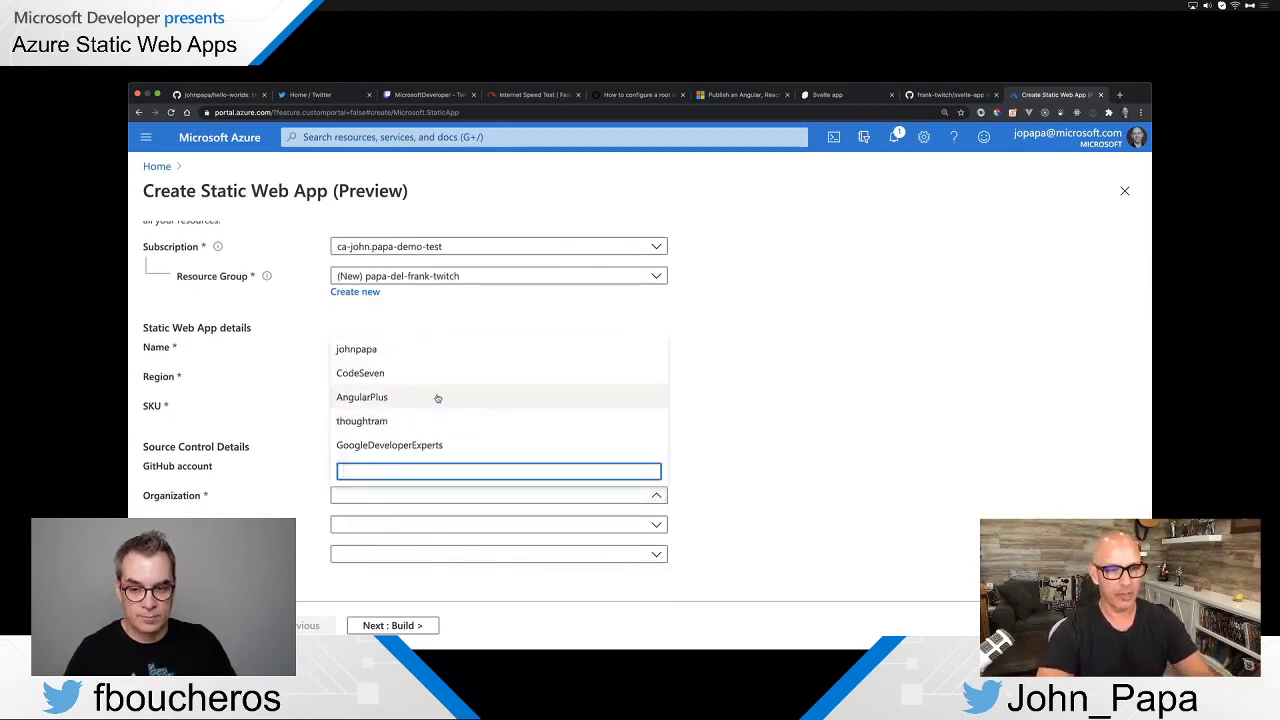
{"action": "left_click", "coordinate": [439, 352]}
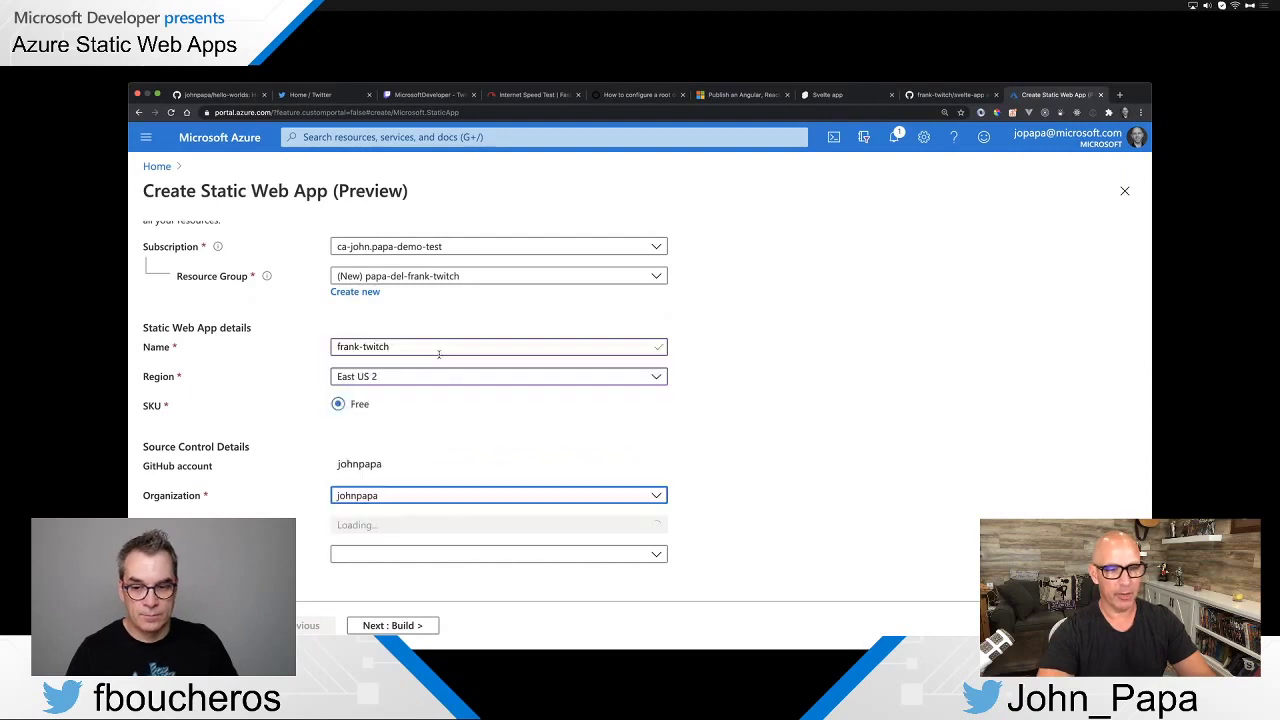
{"action": "left_click", "coordinate": [657, 526]}
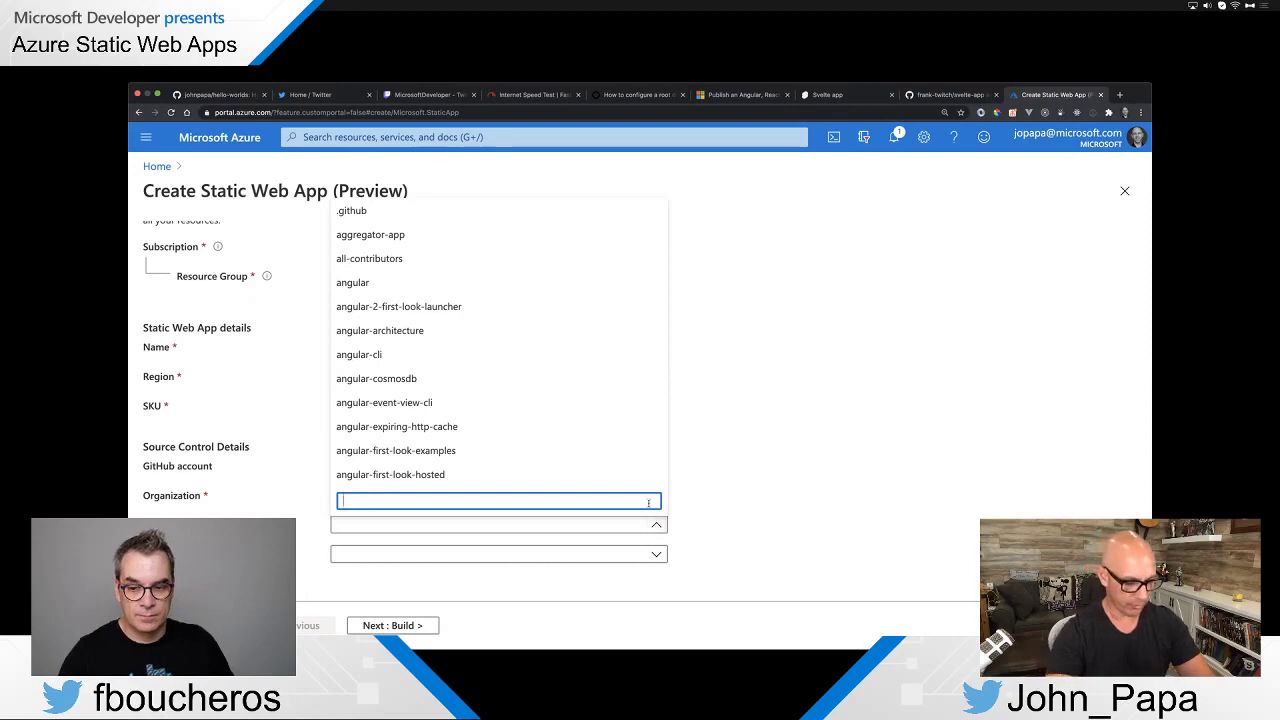
{"action": "type", "text": "frank"}
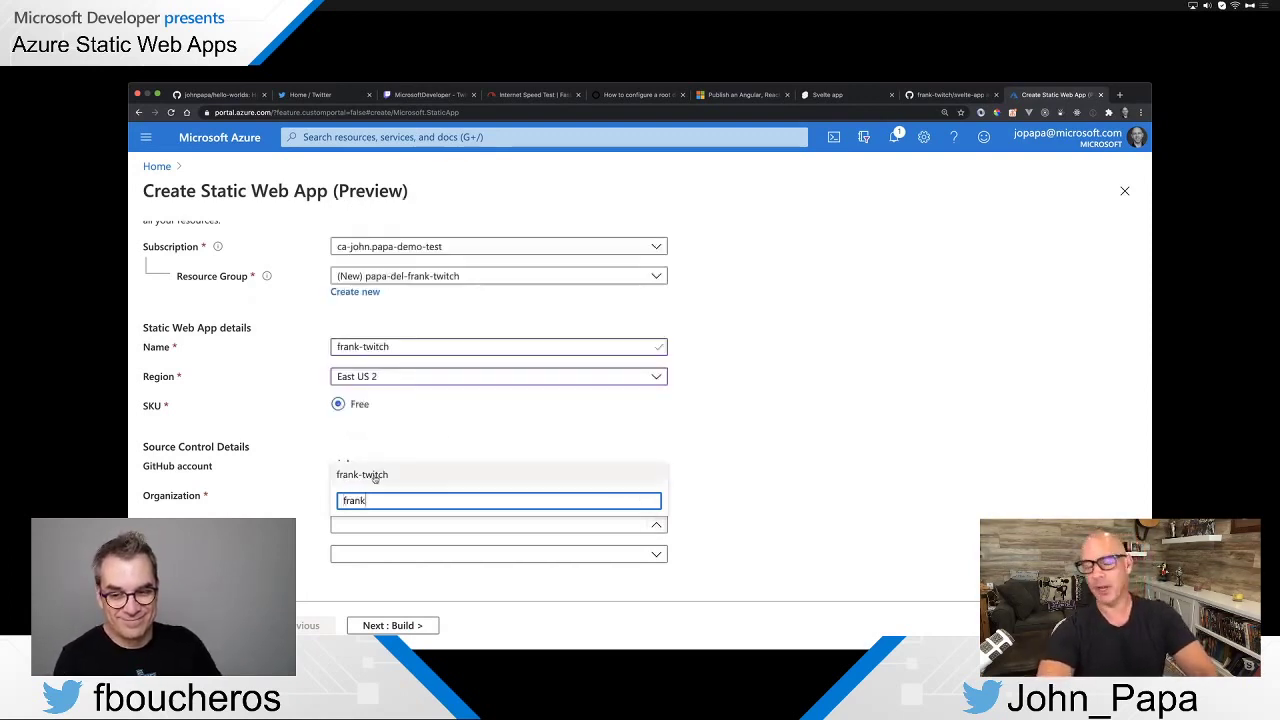
{"action": "left_click", "coordinate": [372, 475]}
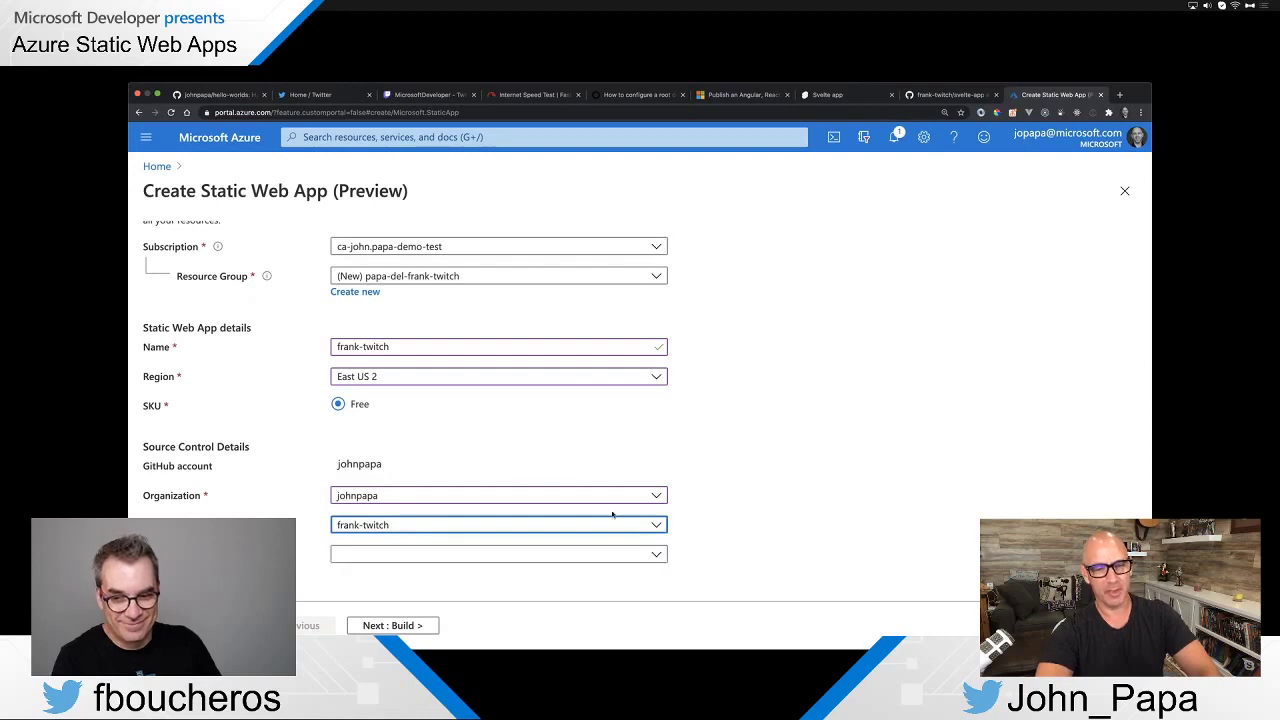
{"action": "key", "text": "Tab"}
{"action": "key", "text": "Return"}
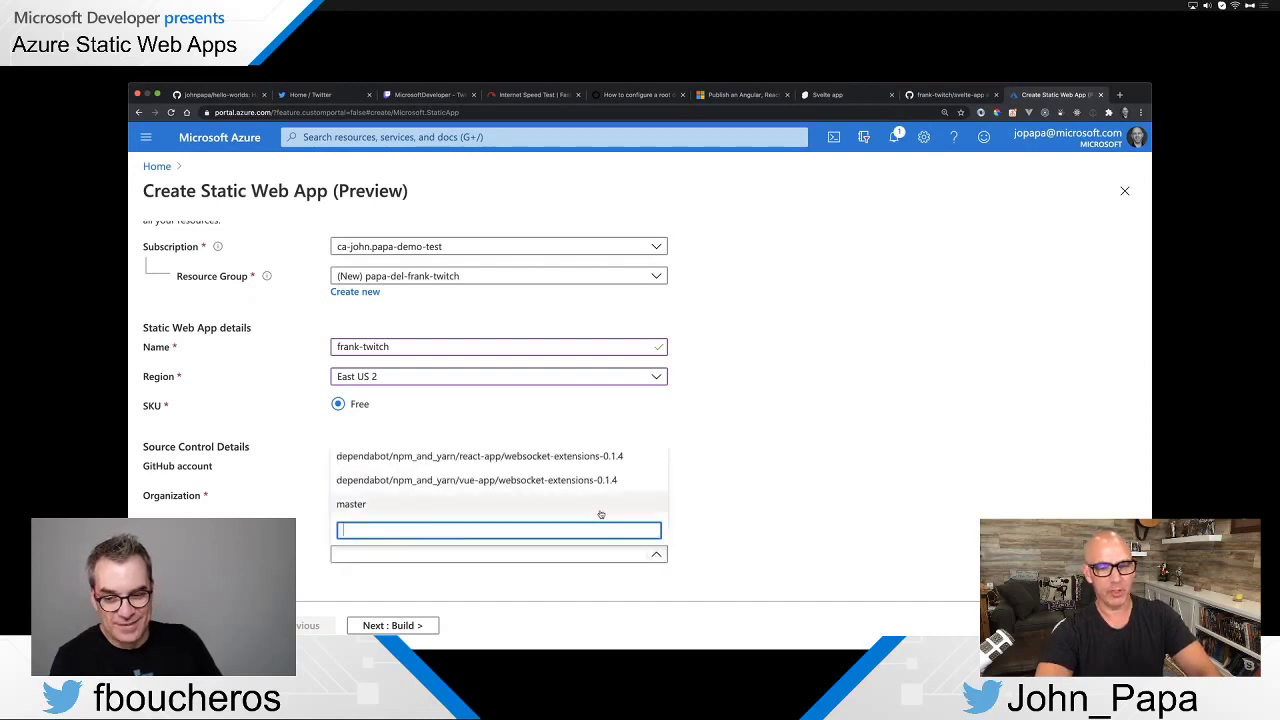
{"action": "left_click", "coordinate": [602, 512]}
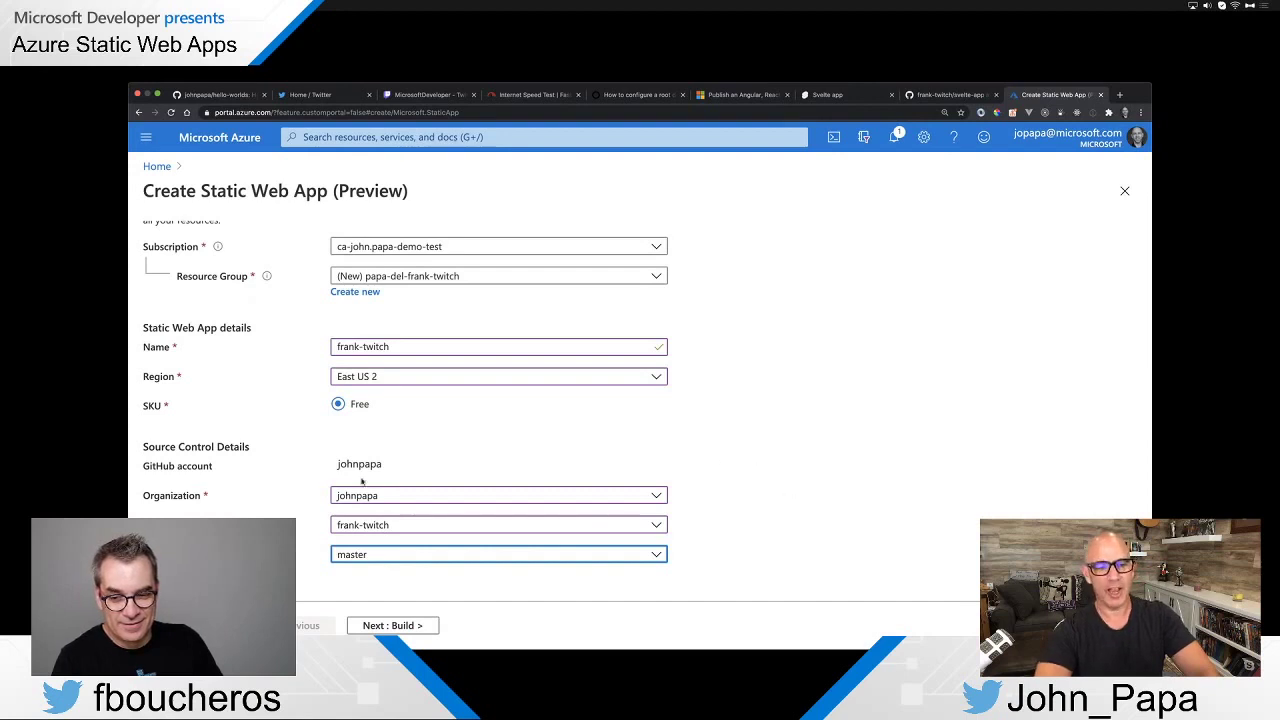
Glance at the GitHub svelte-app repo, then continue to the Build settings step
{"action": "left_click", "coordinate": [946, 95]}
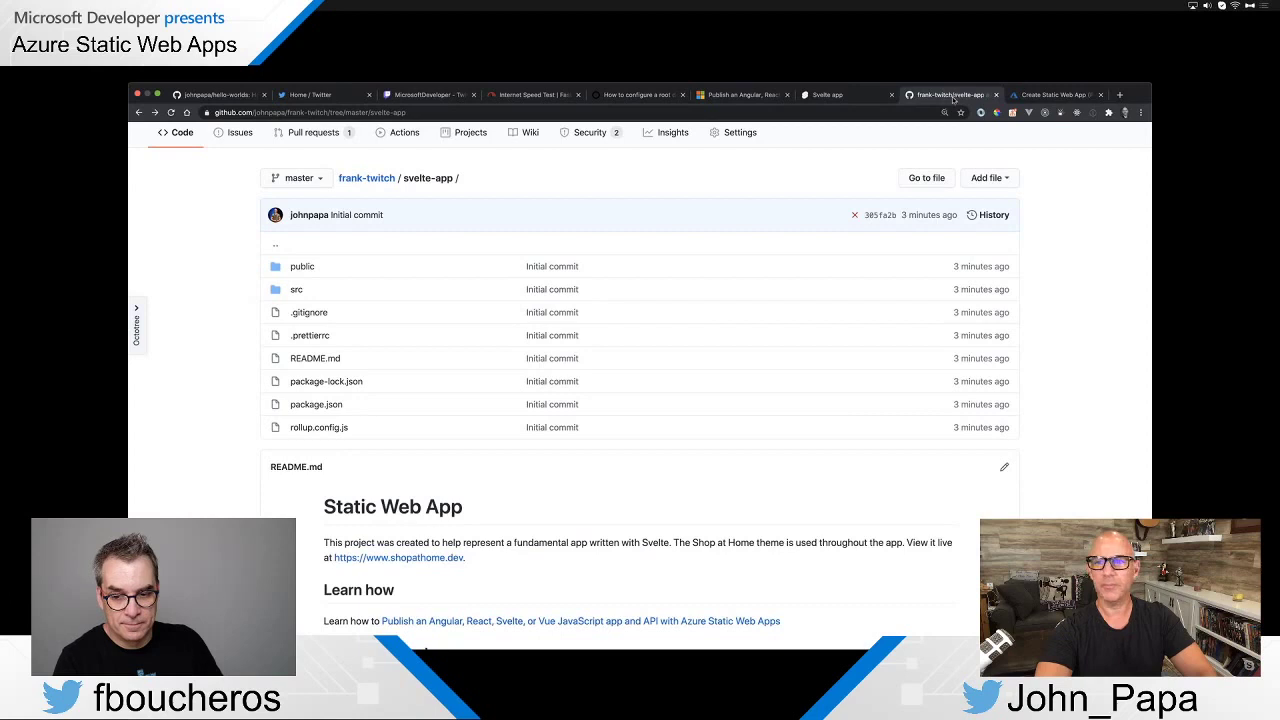
{"action": "left_click", "coordinate": [1045, 95]}
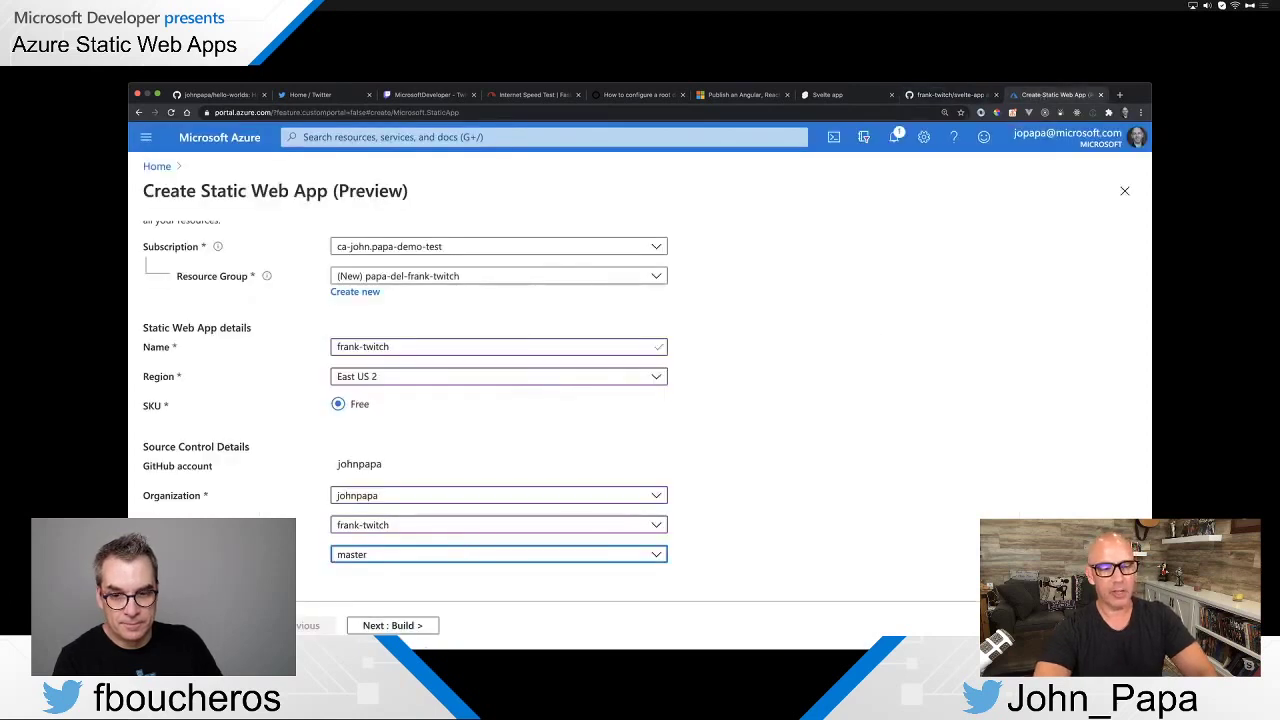
{"action": "left_click", "coordinate": [413, 627]}
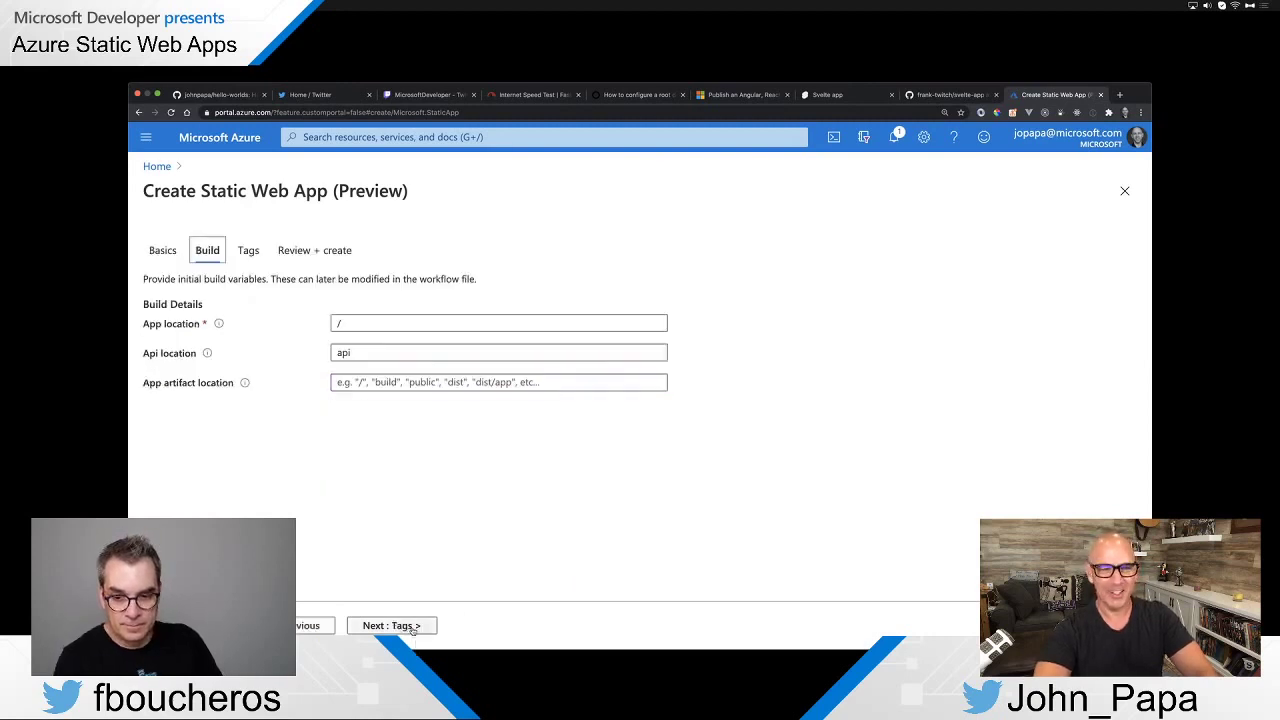
Split the GitHub repo into its own window, snapped beside the Azure portal
{"action": "left_click", "coordinate": [414, 321]}
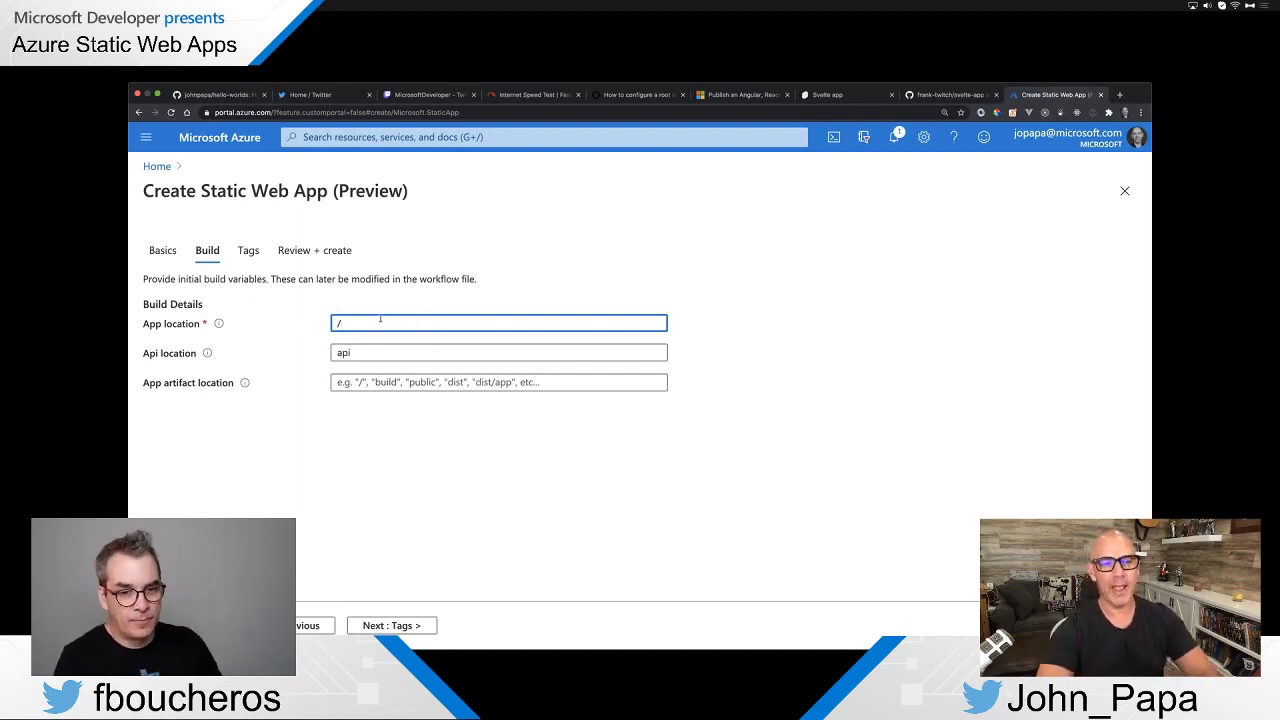
{"action": "left_click", "coordinate": [698, 289]}
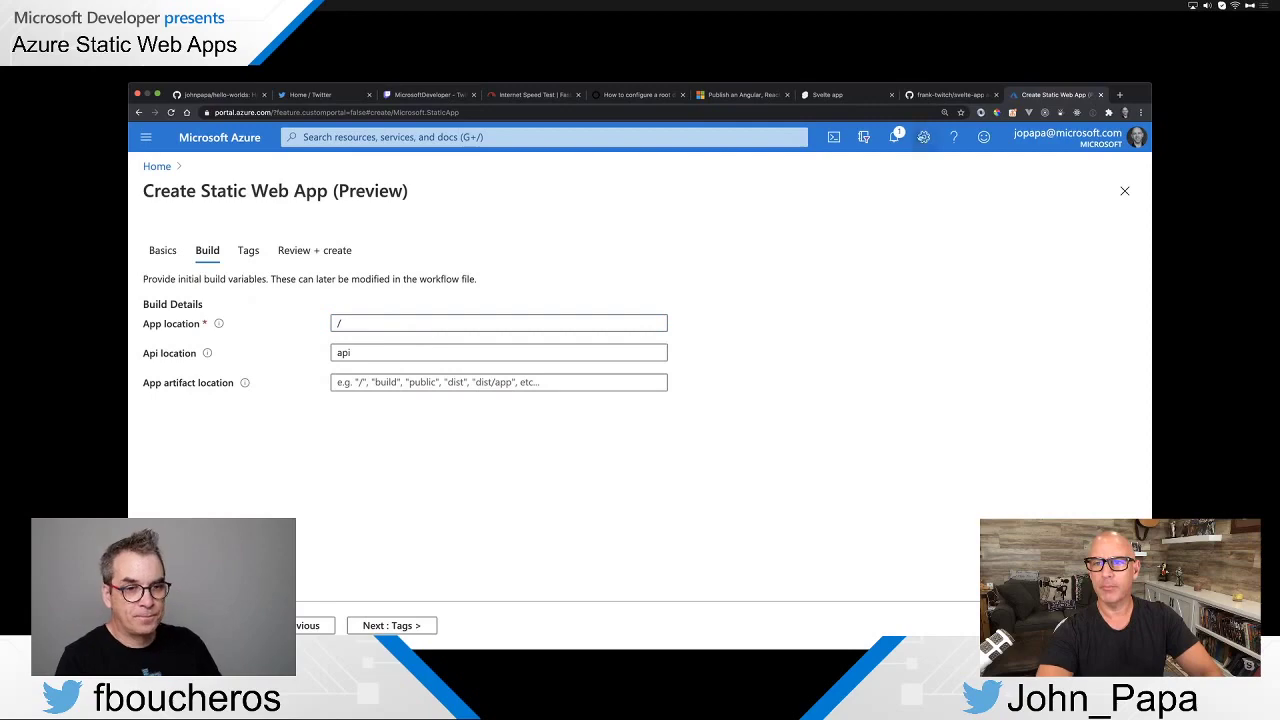
{"action": "left_click_drag", "start_coordinate": [933, 100], "coordinate": [935, 183]}
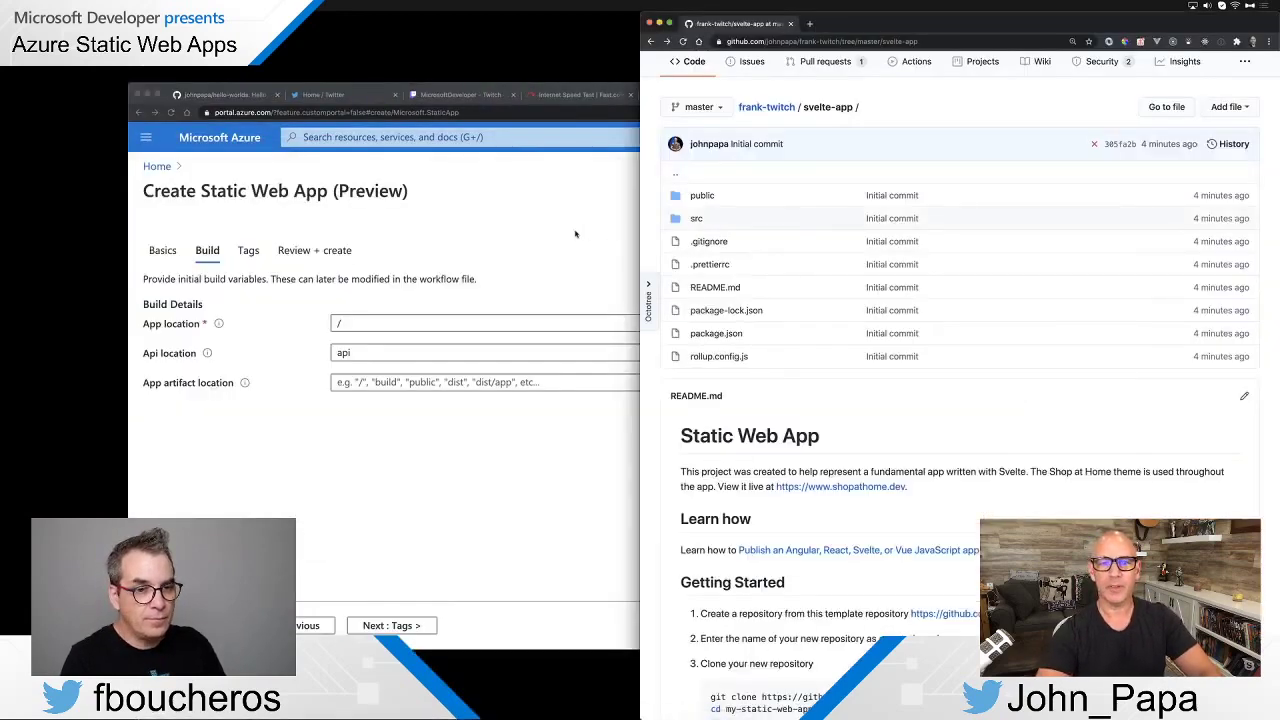
{"action": "left_click", "coordinate": [575, 234]}
{"action": "key", "text": "ctrl+alt+Left"}
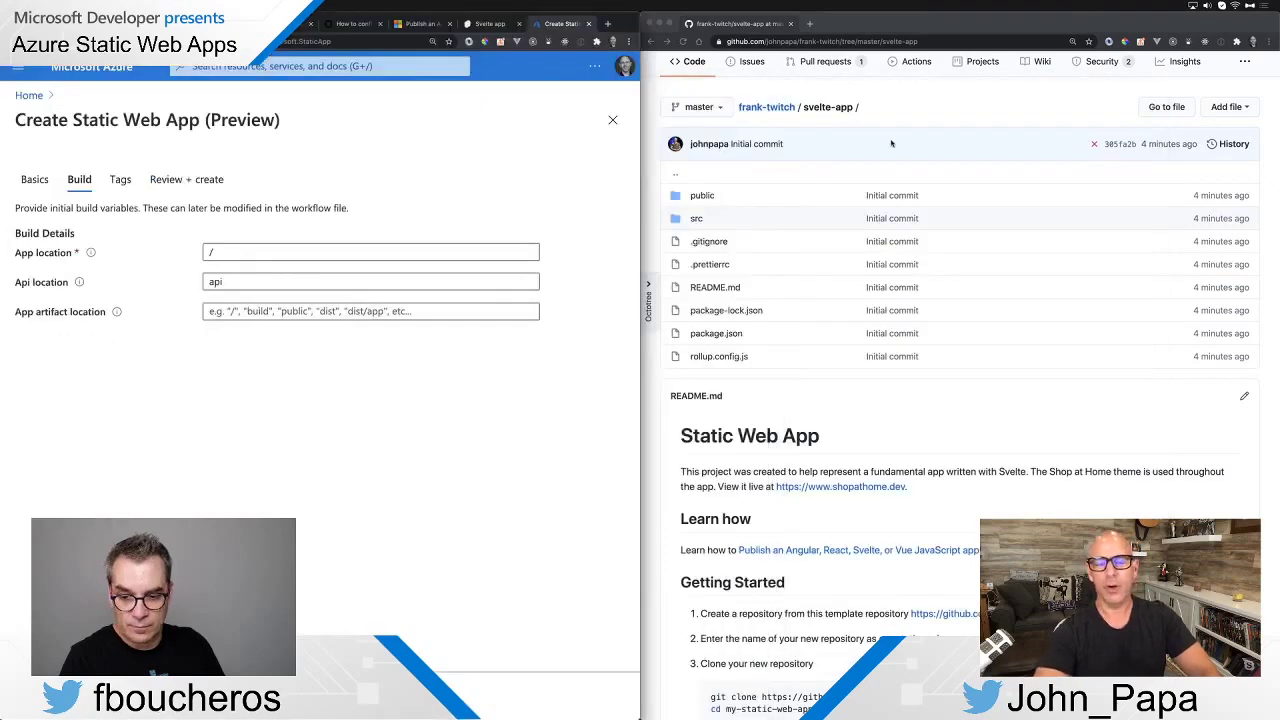
{"action": "scroll", "coordinate": [918, 133], "scroll_direction": "up", "scroll_amount": 2}
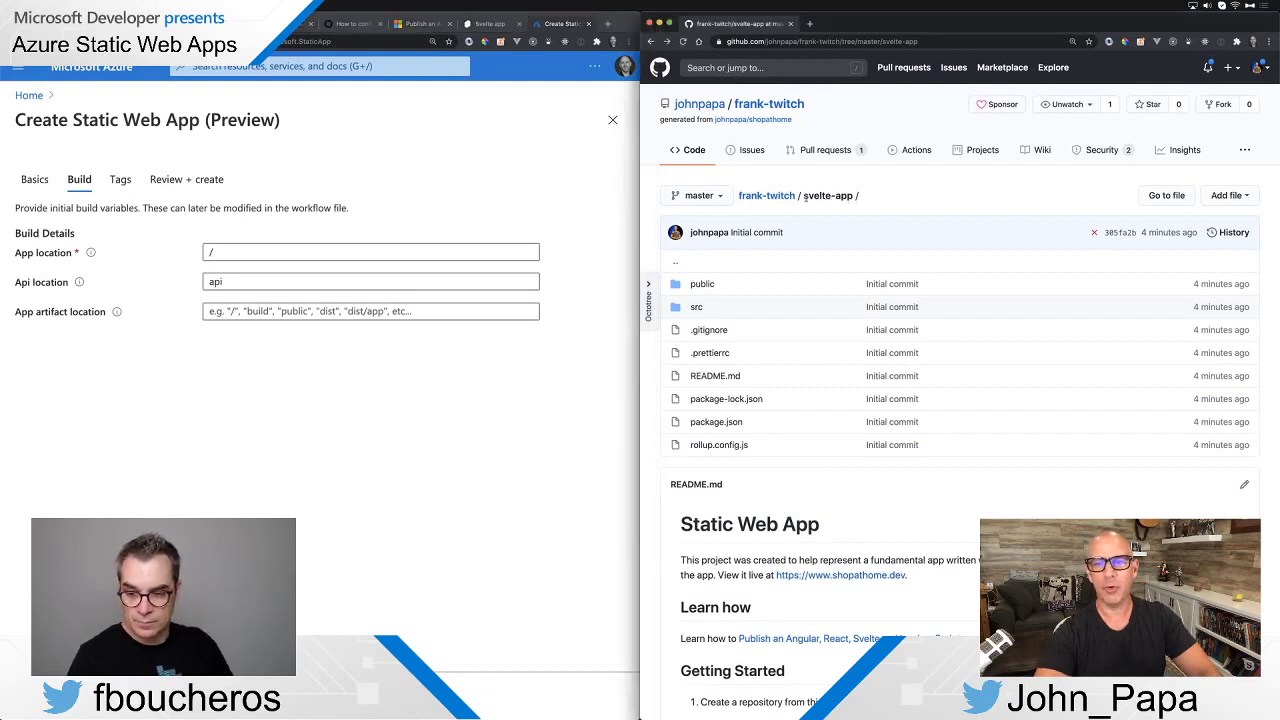
Set App location to svelte-app and Api location to doesntexist
{"action": "left_click_drag", "start_coordinate": [804, 197], "coordinate": [853, 196]}
{"action": "key", "text": "ctrl+c"}
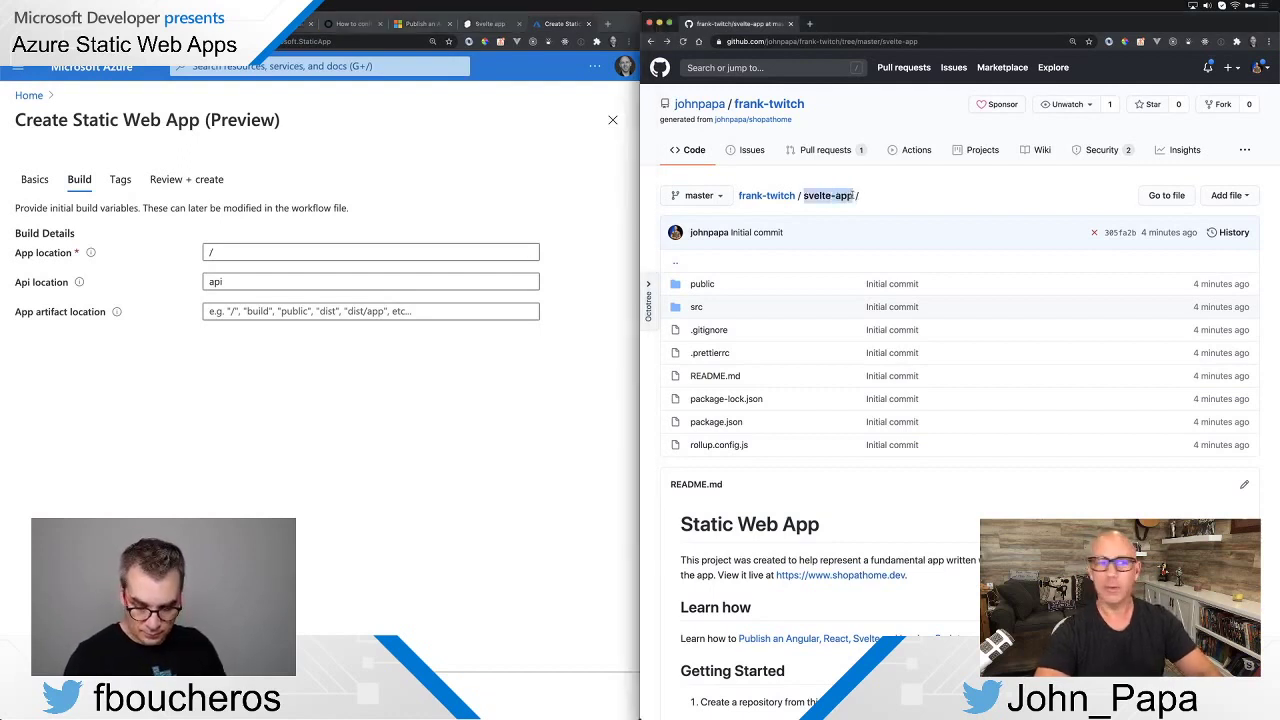
{"action": "left_click", "coordinate": [260, 253]}
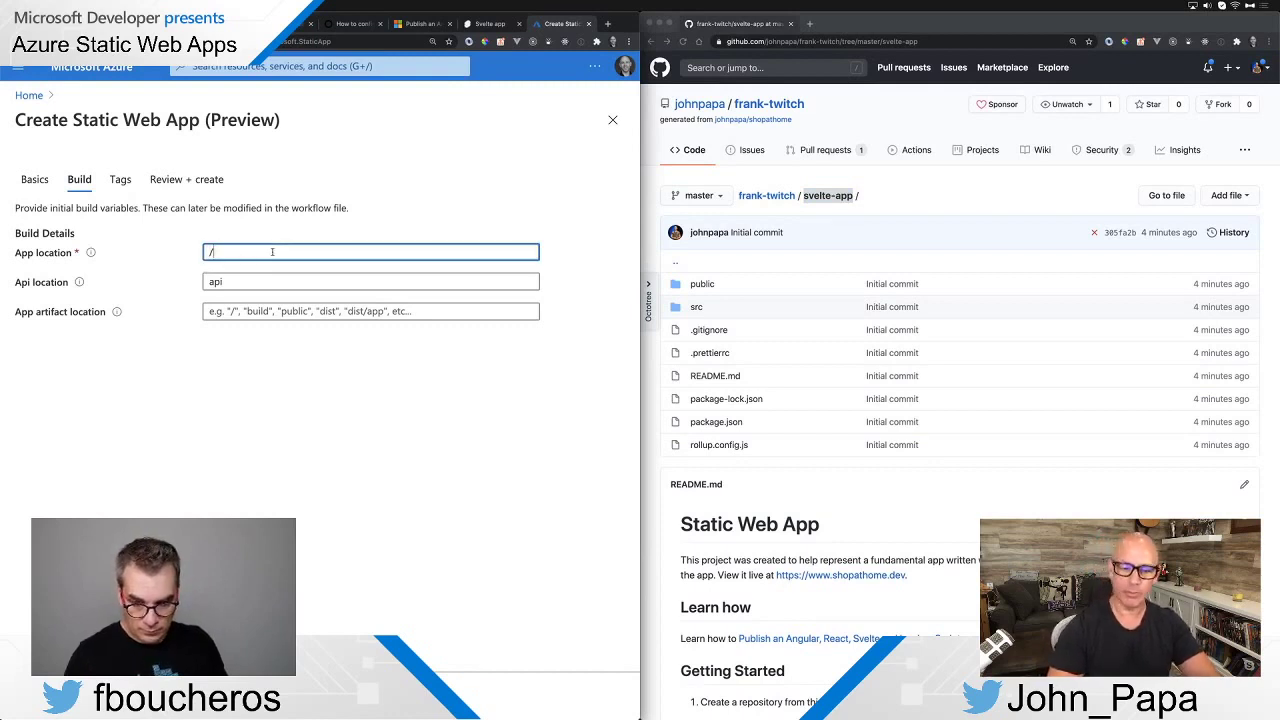
{"action": "key", "text": "BackSpace"}
{"action": "key", "text": "ctrl+v"}
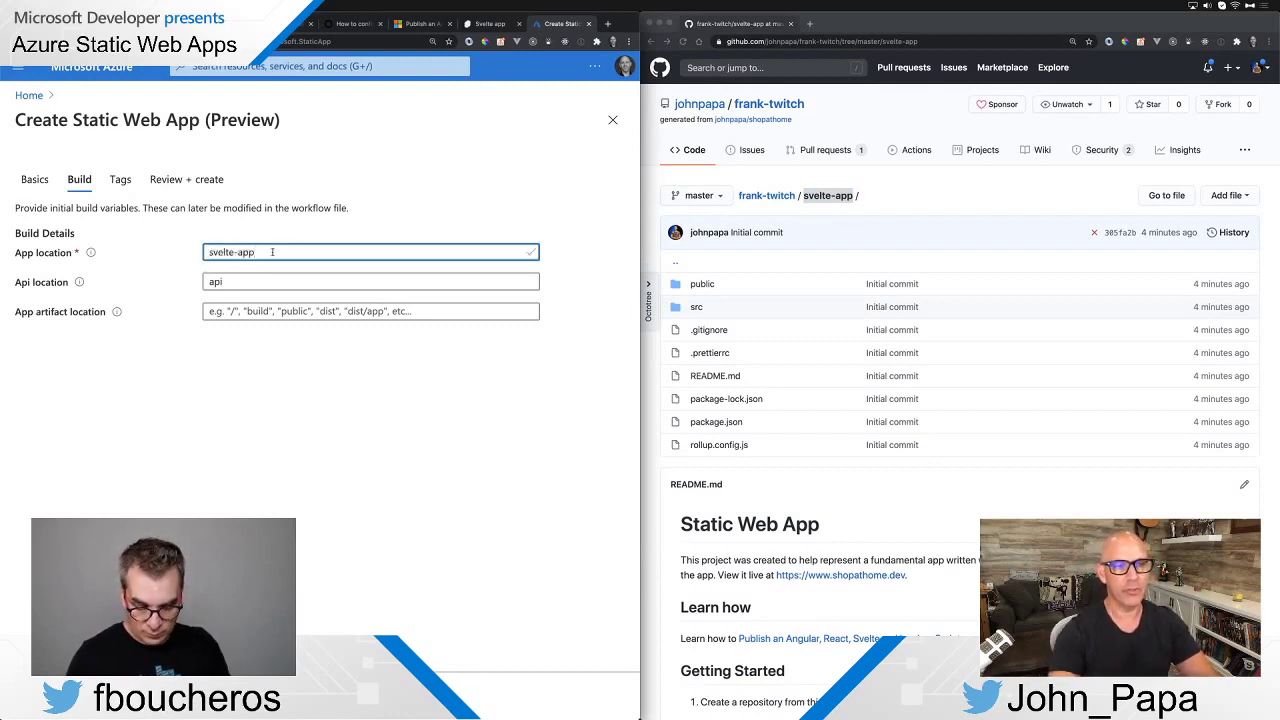
{"action": "double_click", "coordinate": [274, 281]}
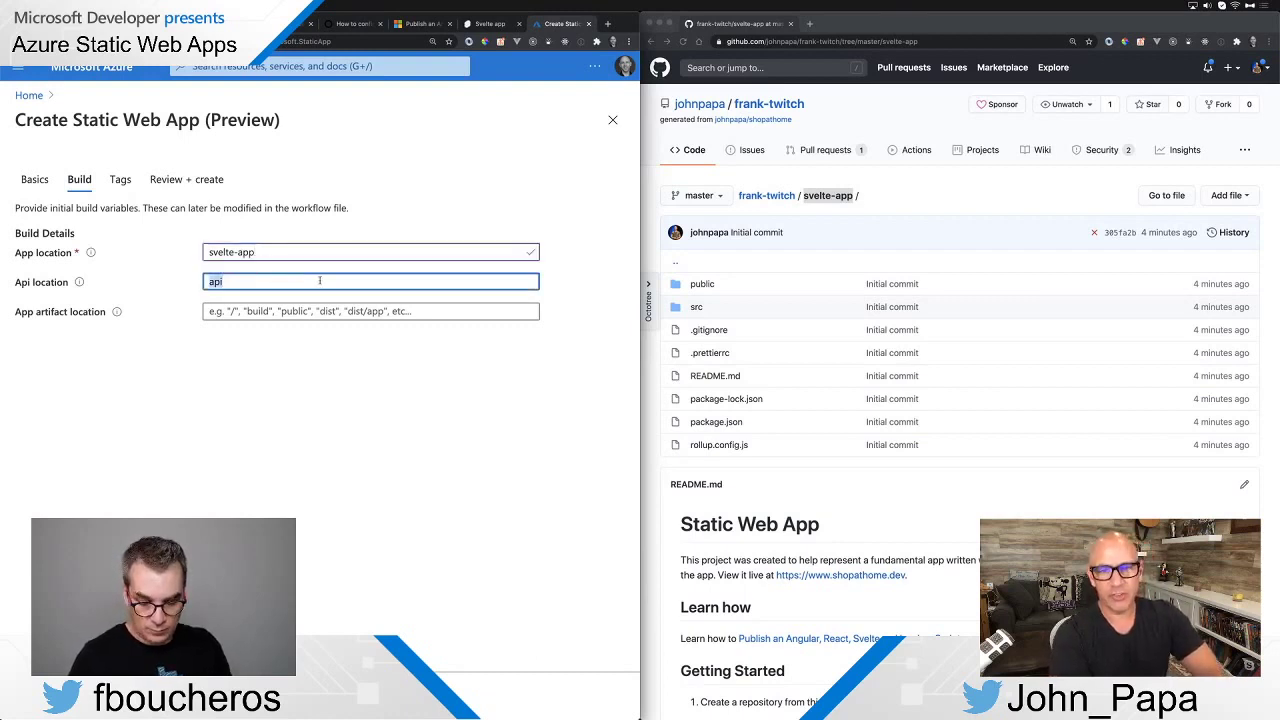
{"action": "type", "text": "function"}
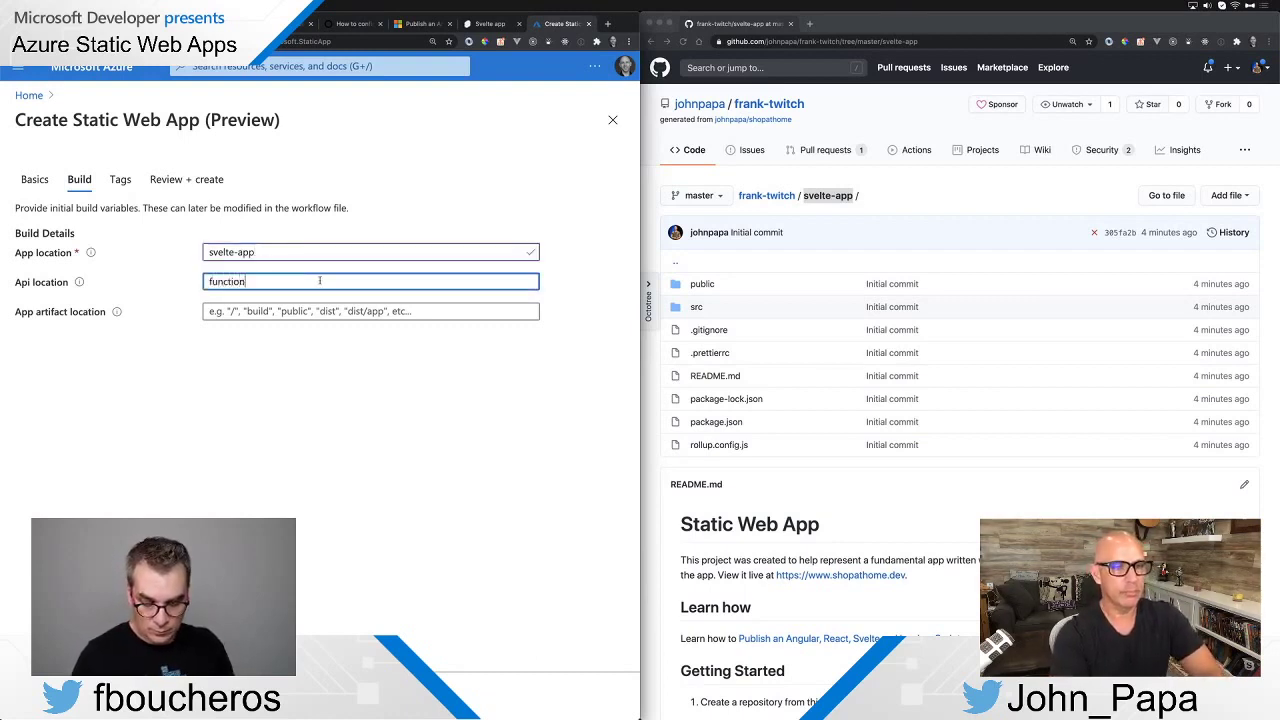
{"action": "type", "text": "s"}
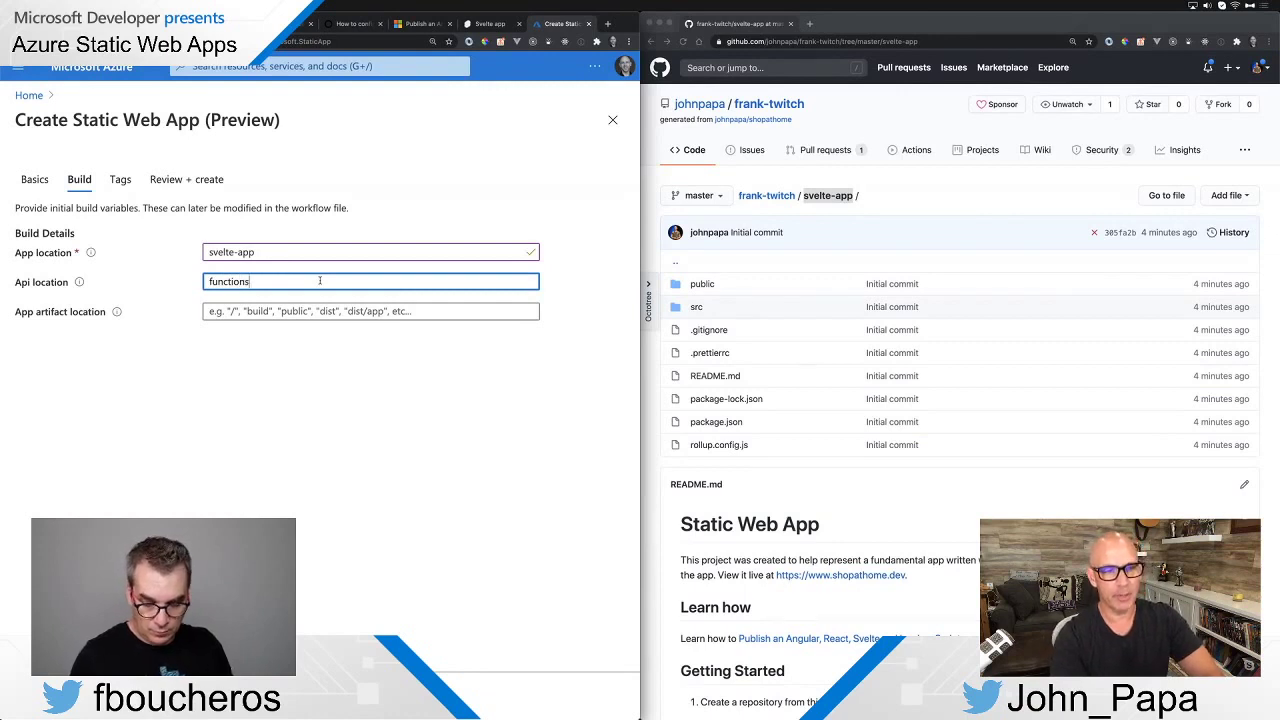
{"action": "key", "text": "super+a"}
{"action": "type", "text": "doesntexist"}
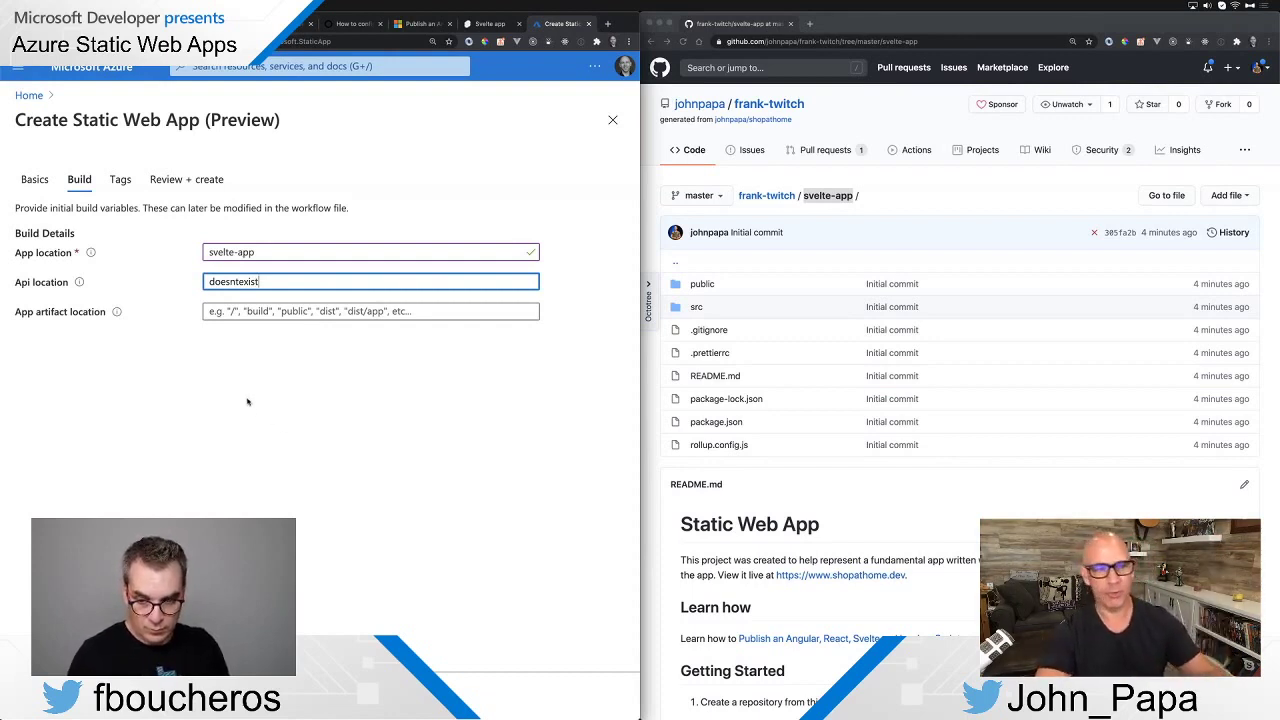
Look up the App artifact location in the sample apps repository
{"action": "left_click", "coordinate": [247, 311]}
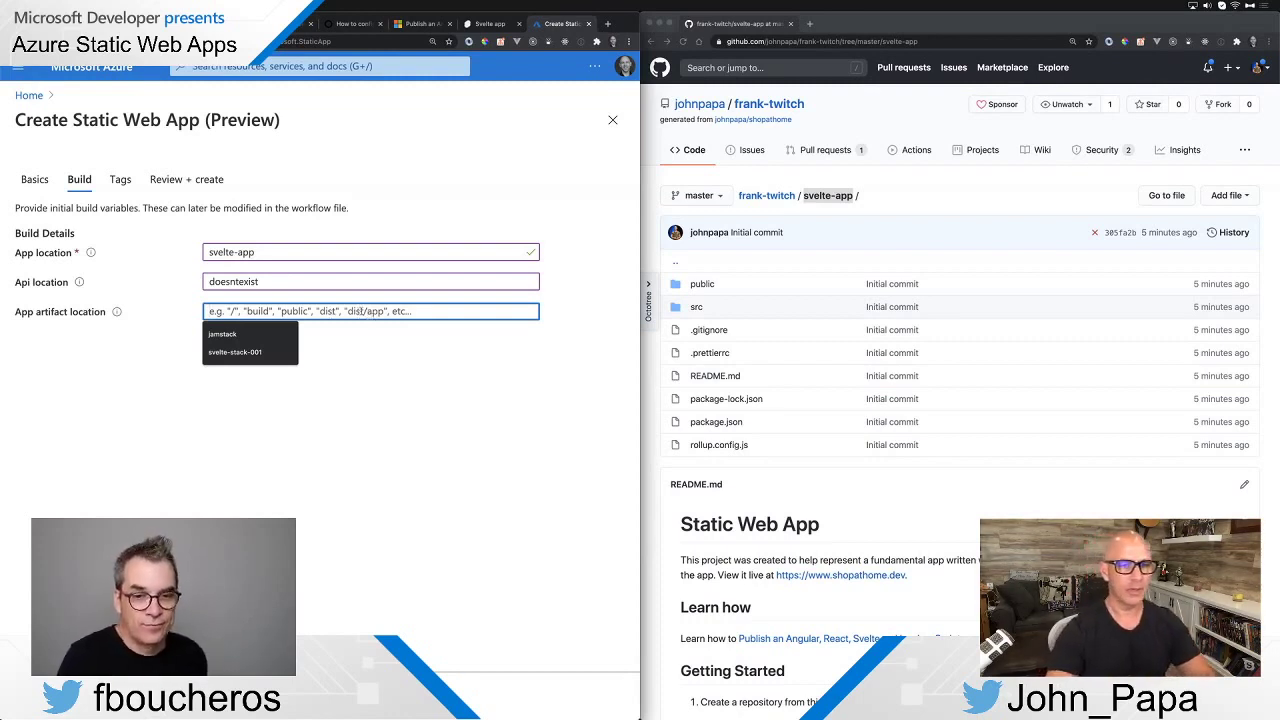
{"action": "left_click", "coordinate": [917, 182]}
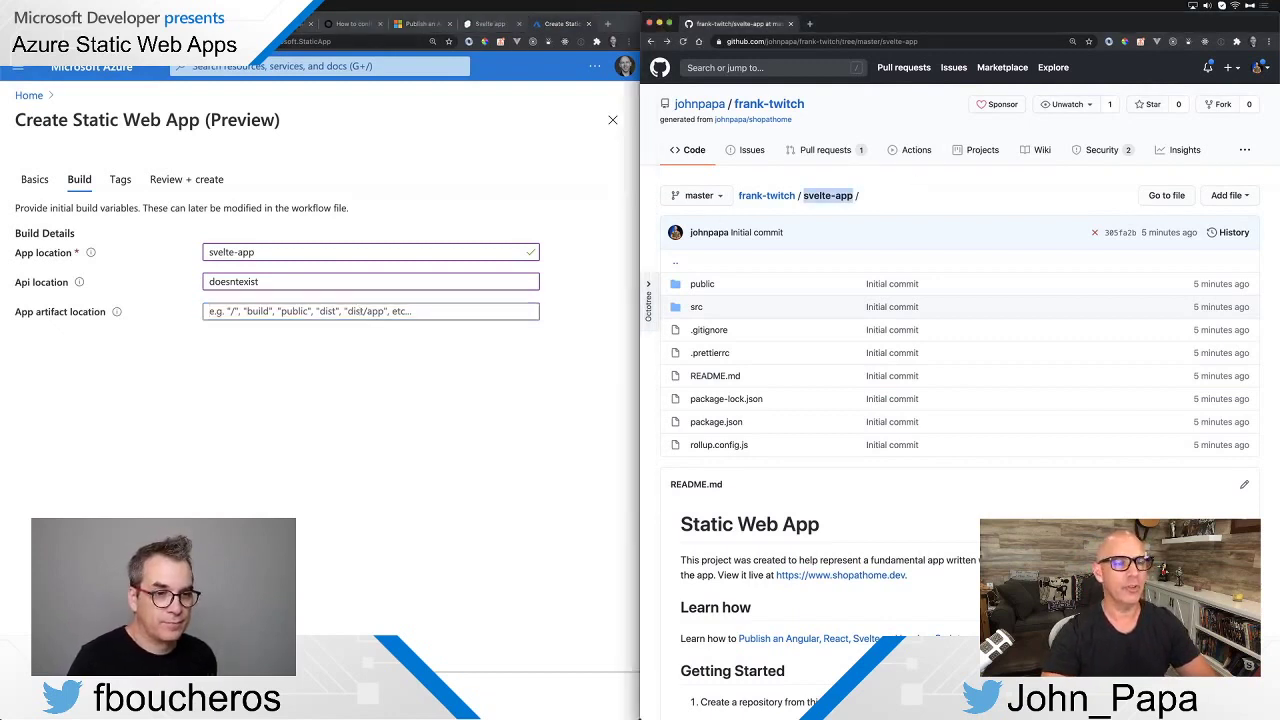
{"action": "left_click", "coordinate": [350, 23]}
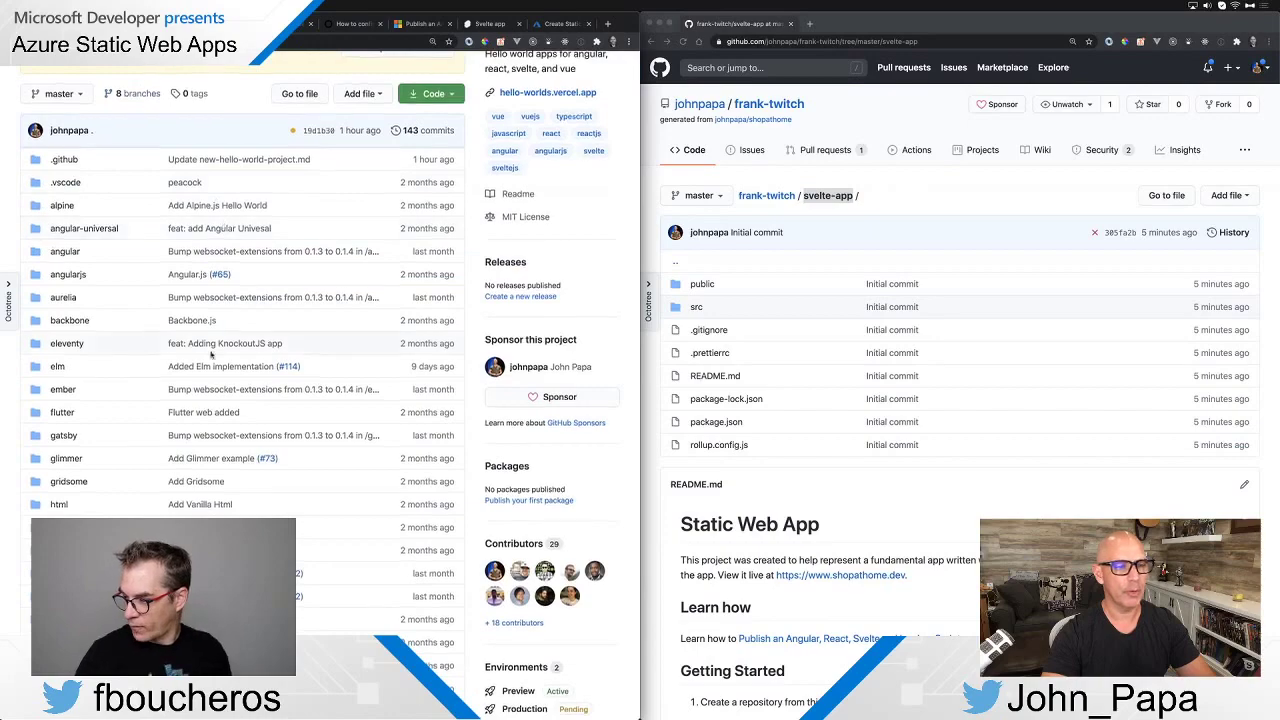
Find 'public' as Svelte's output folder in the hello-worlds README table, then return to Azure
{"action": "scroll", "coordinate": [210, 354], "scroll_direction": "down", "scroll_amount": 5}
{"action": "scroll", "coordinate": [210, 354], "scroll_direction": "down", "scroll_amount": 15}
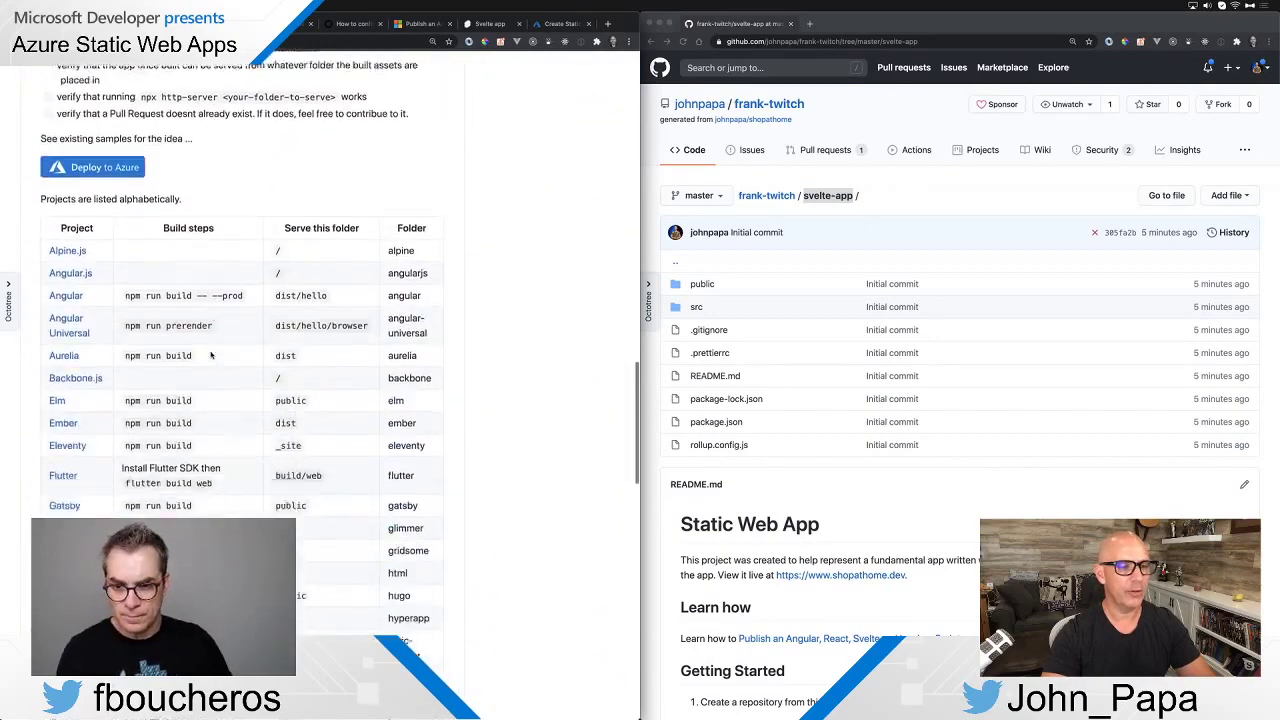
{"action": "scroll", "coordinate": [210, 354], "scroll_direction": "down", "scroll_amount": 5}
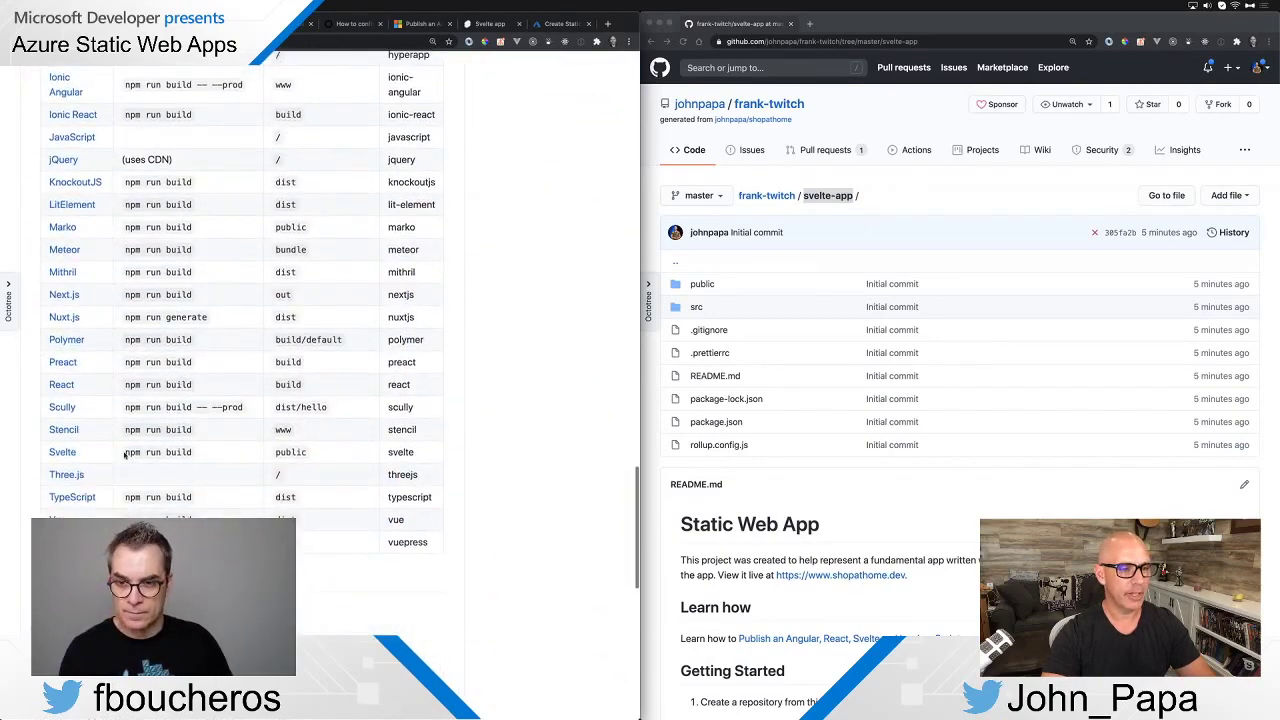
{"action": "double_click", "coordinate": [297, 452]}
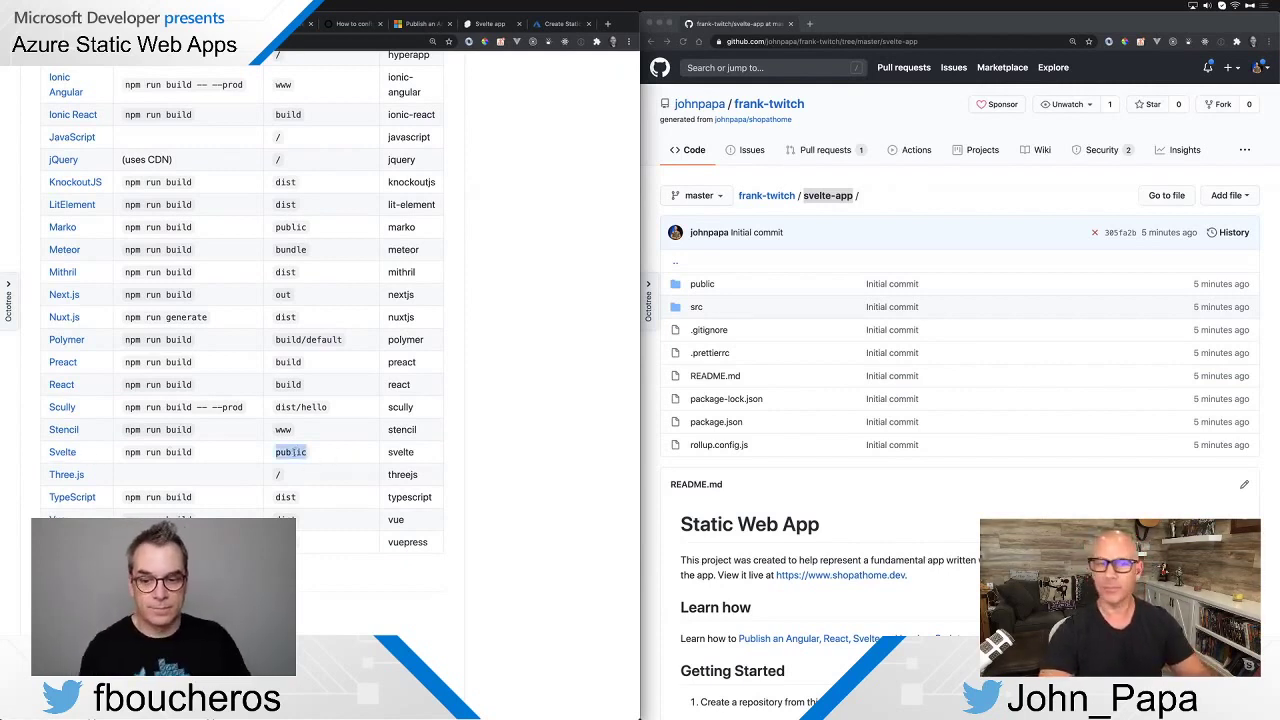
{"action": "left_click", "coordinate": [560, 23]}
Enter public as App artifact location, verify all three locations, and proceed to Review + create
{"action": "type", "text": "public"}
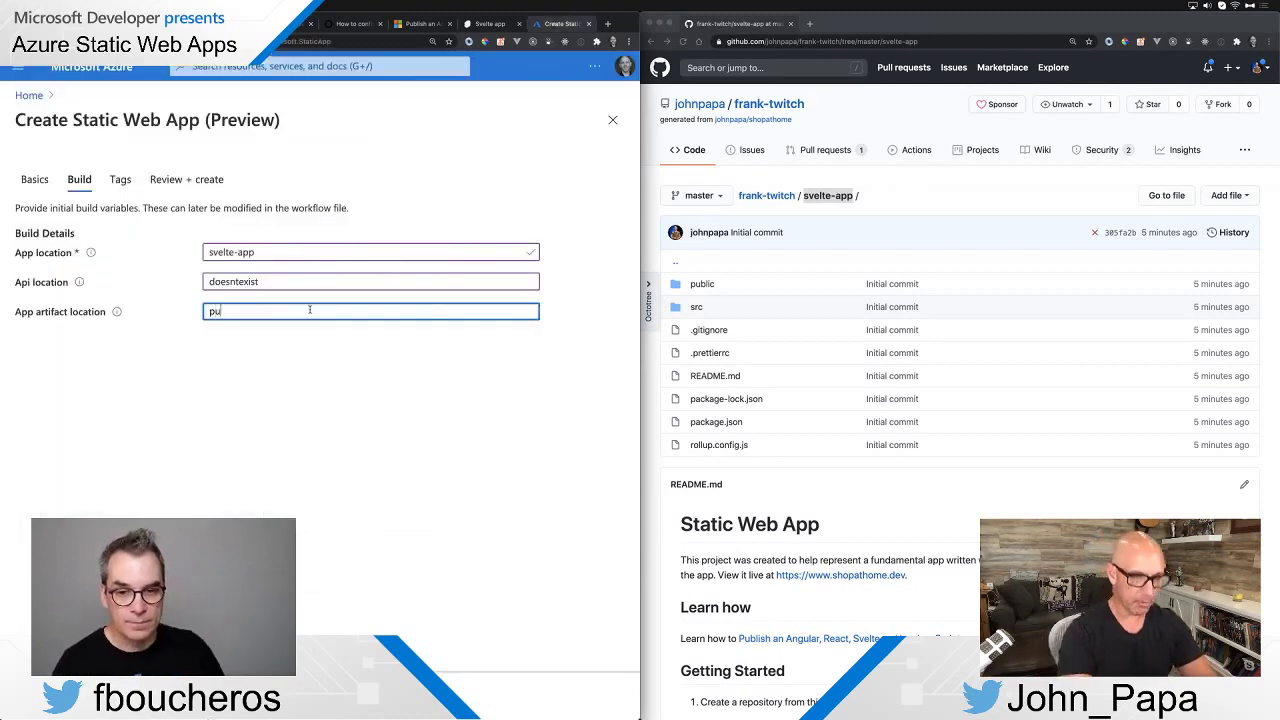
{"action": "left_click", "coordinate": [229, 434]}
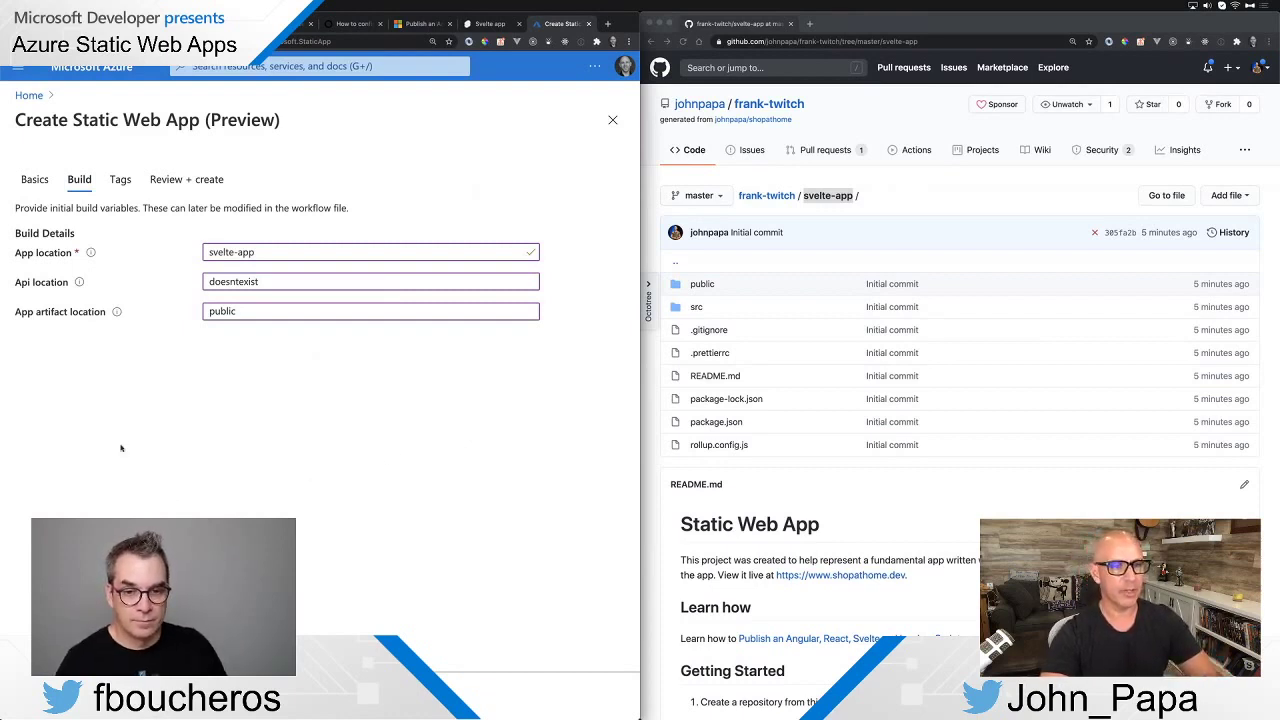
{"action": "left_click", "coordinate": [279, 252]}
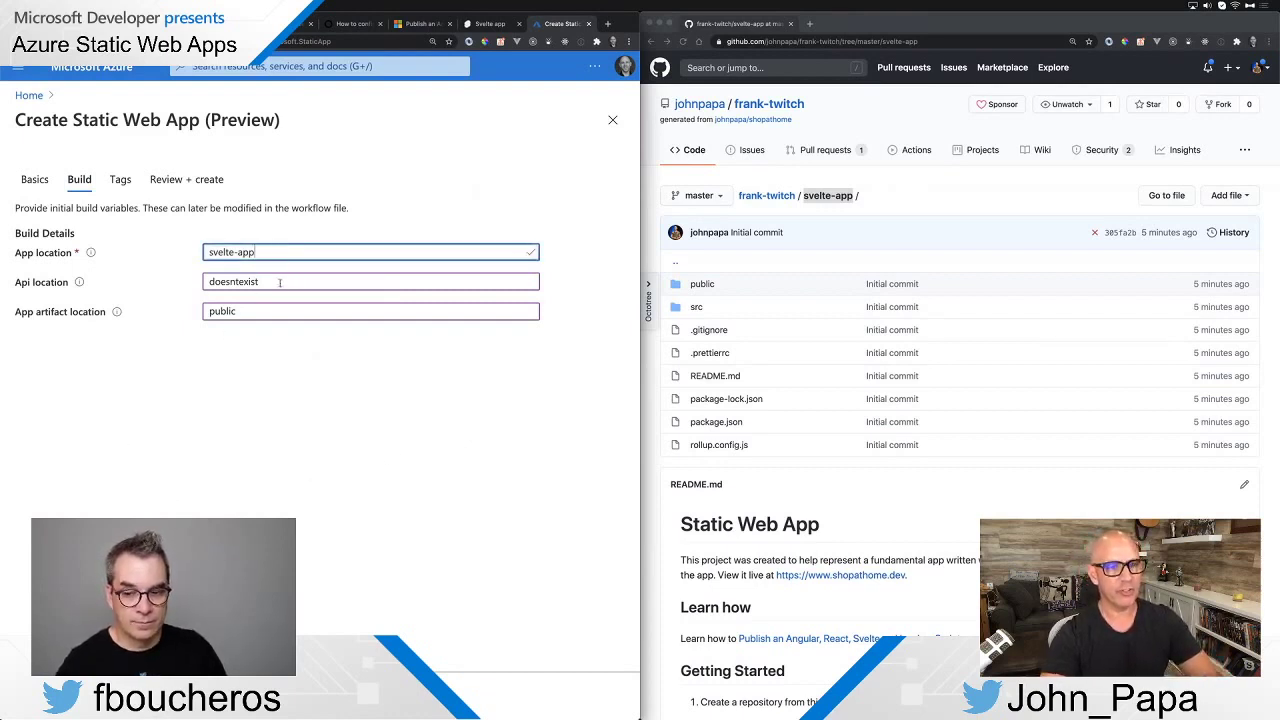
{"action": "left_click", "coordinate": [275, 282]}
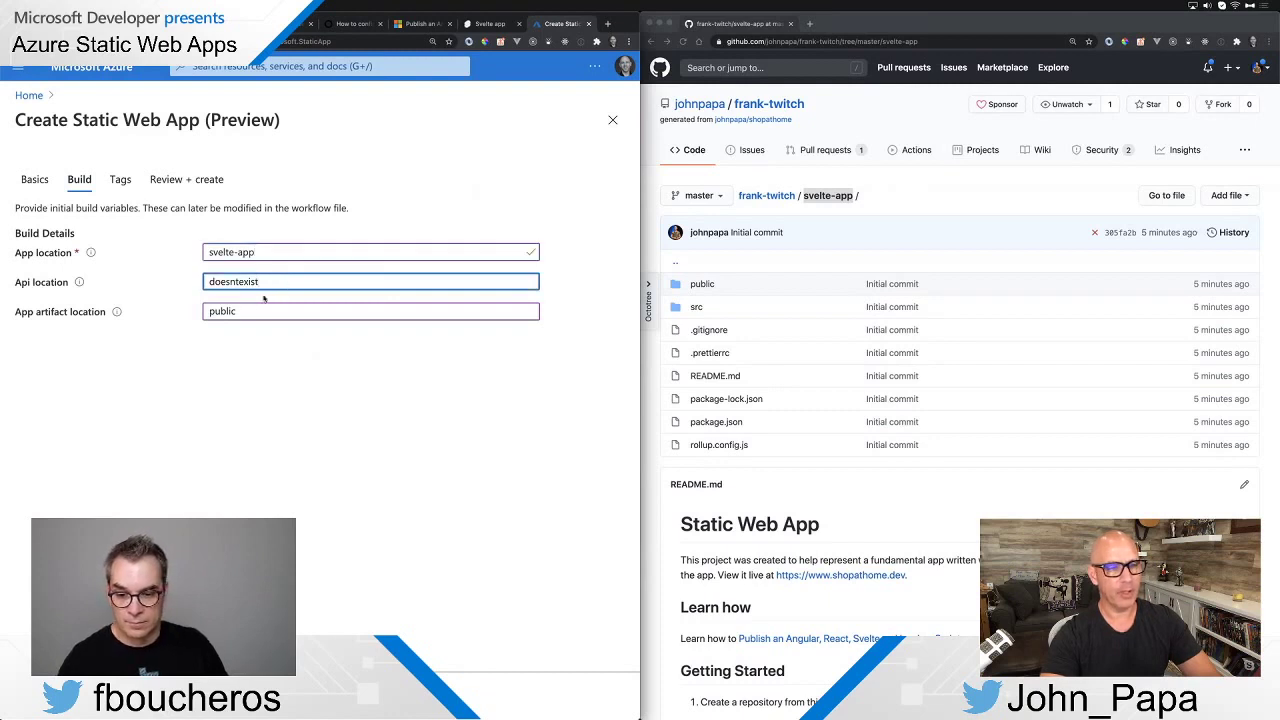
{"action": "left_click", "coordinate": [249, 313]}
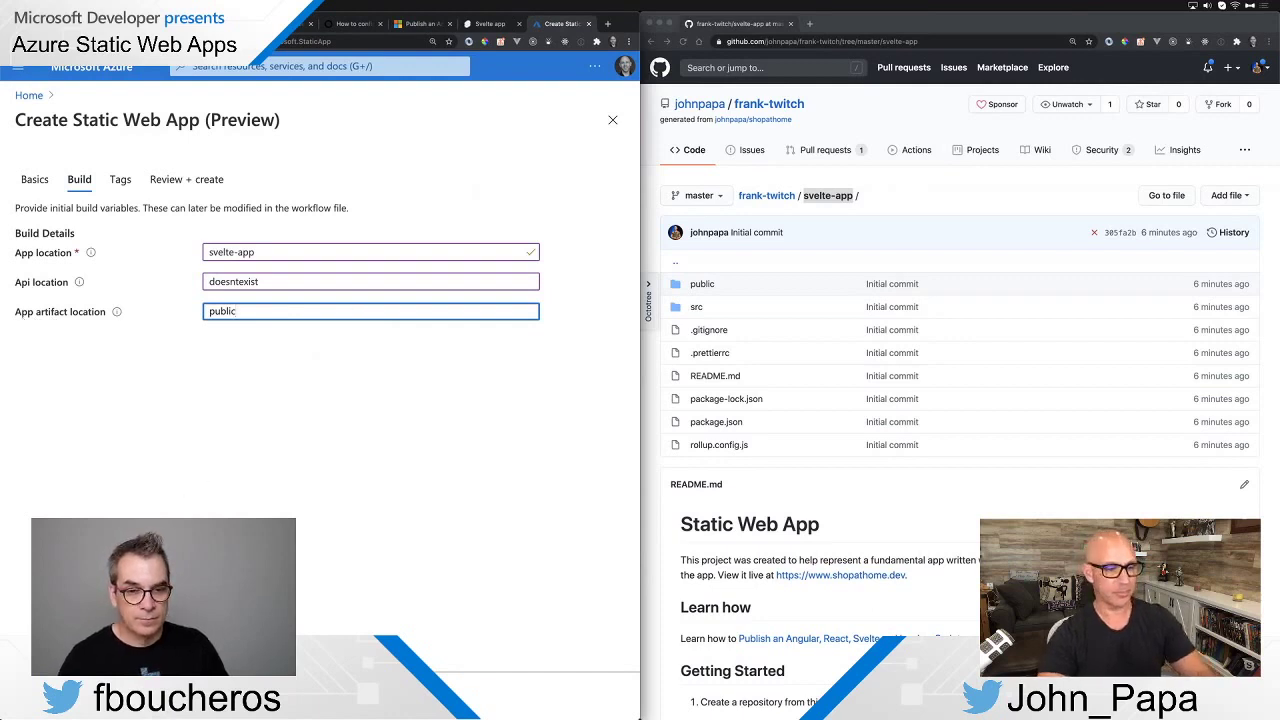
{"action": "key", "text": "Return"}
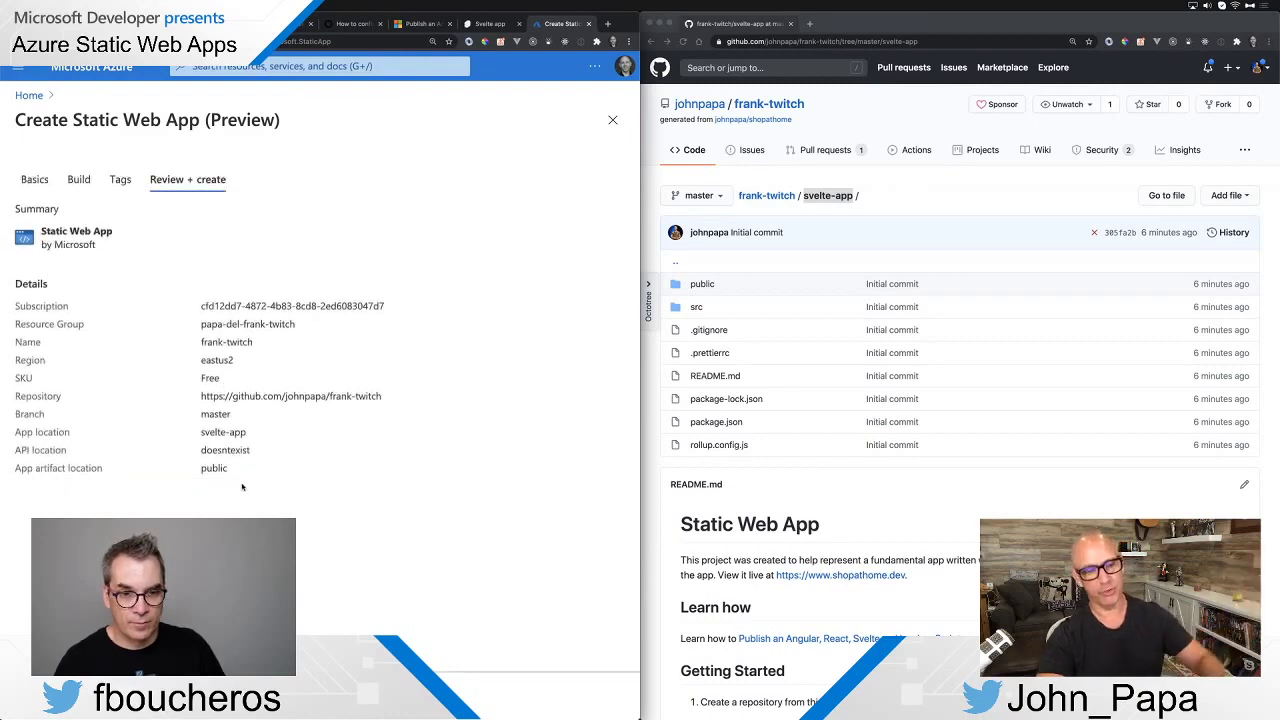
Create the Static Web App, open the deployed frank-twitch resource, and maximize the window
{"action": "left_click", "coordinate": [60, 695]}
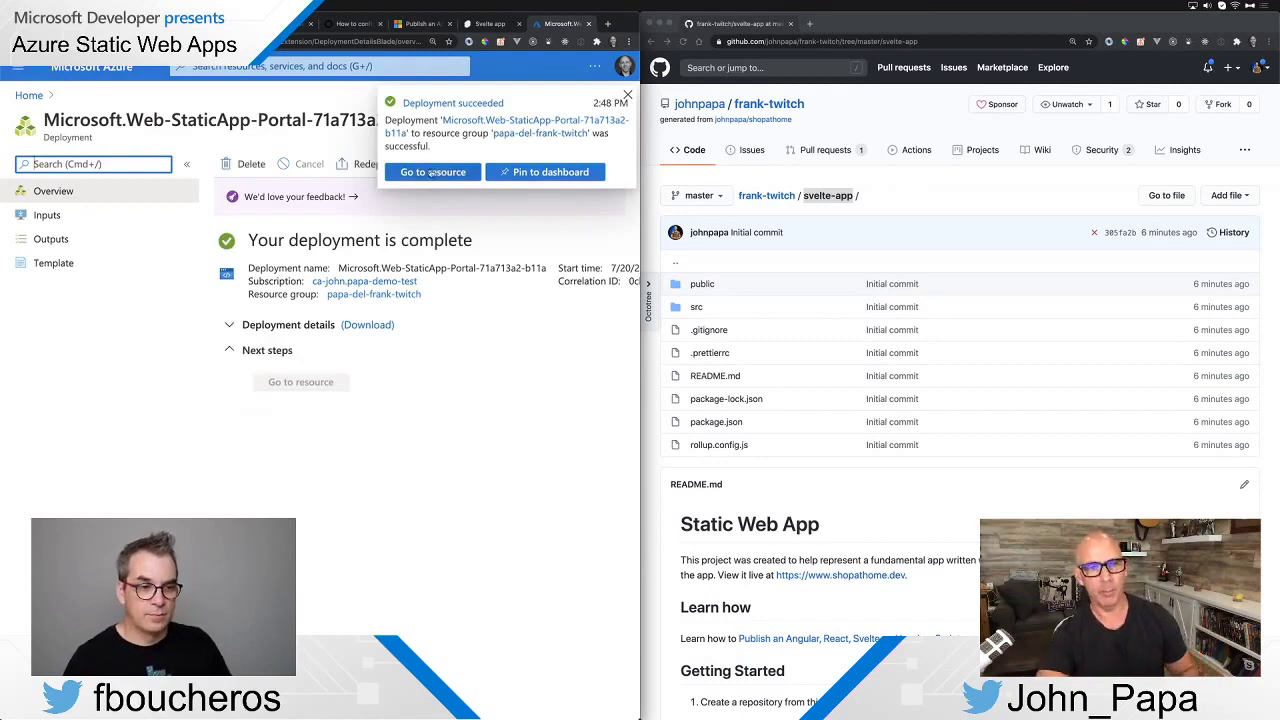
{"action": "left_click", "coordinate": [430, 172]}
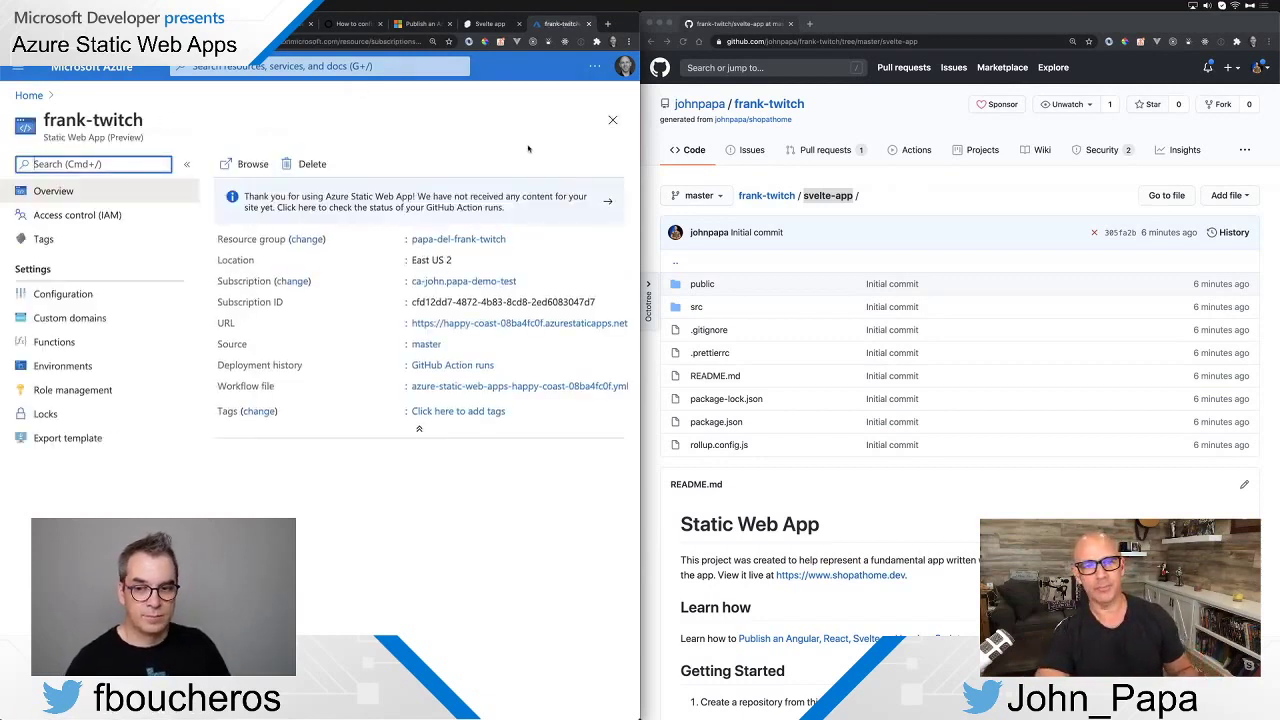
{"action": "key", "text": "ctrl+alt+Return"}
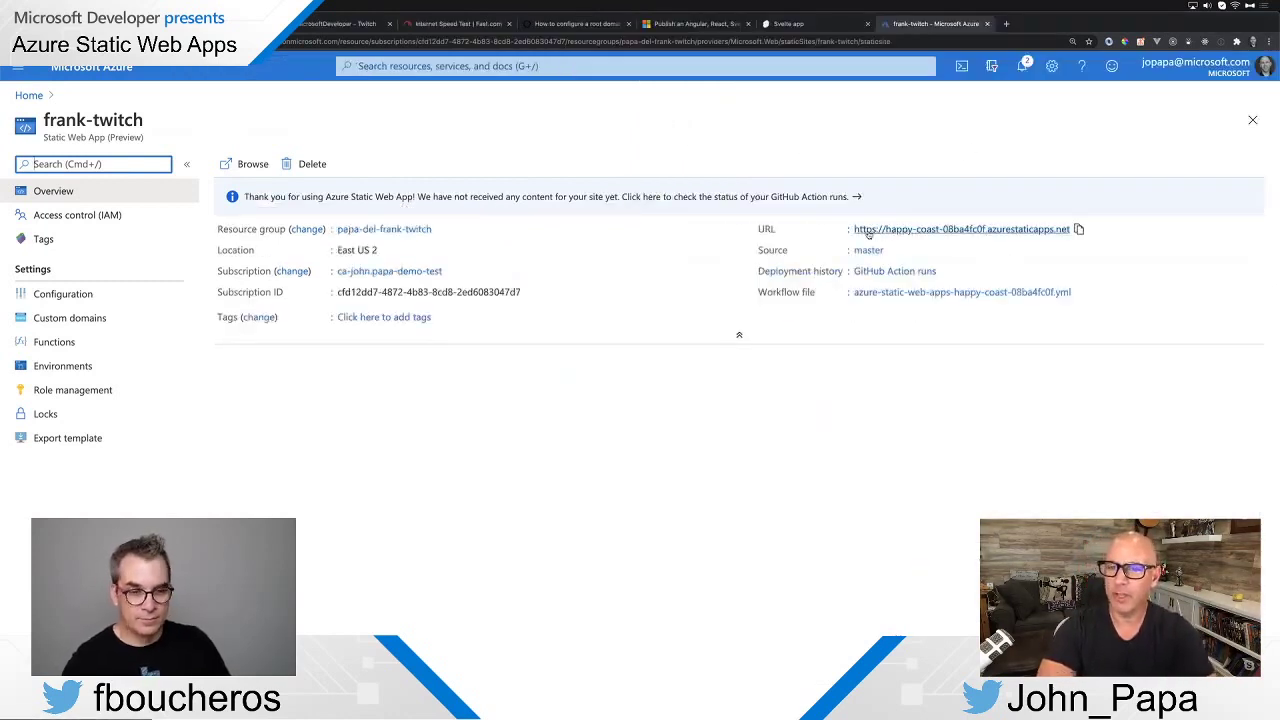
Preview the live placeholder site, close its tab, and open the app's GitHub Action runs
{"action": "left_click", "coordinate": [1040, 229]}
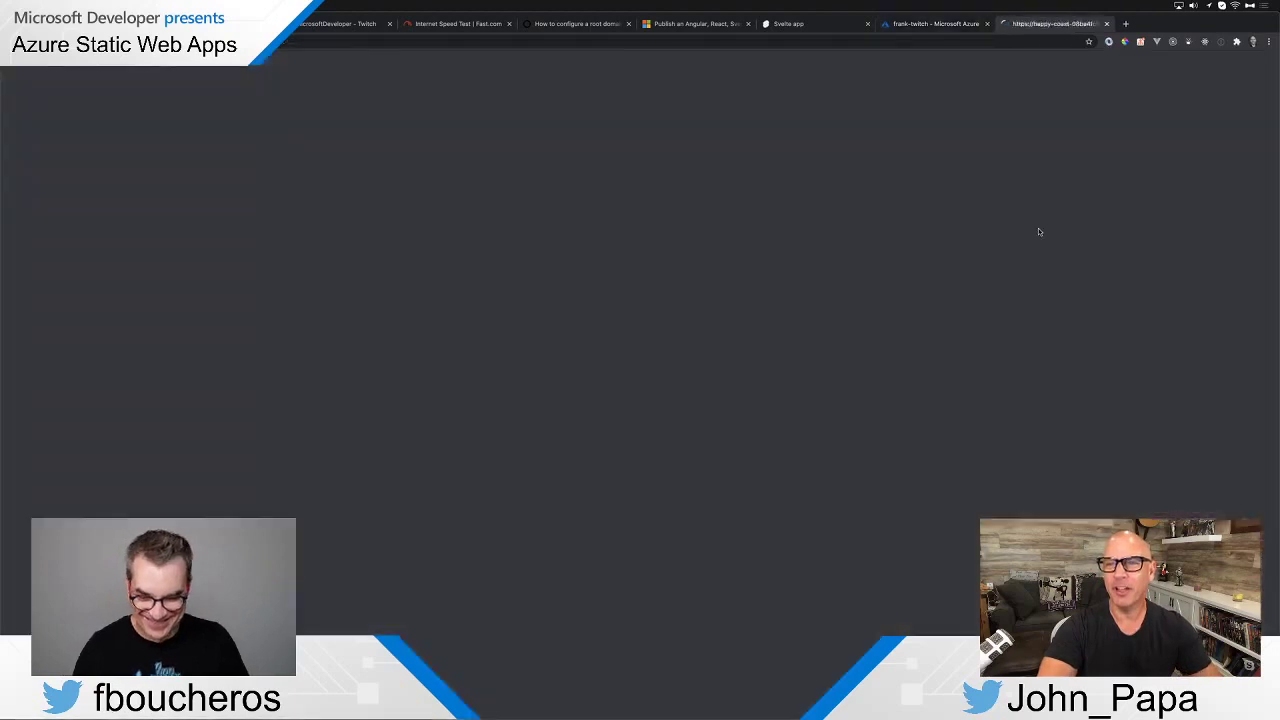
{"action": "triple_click", "coordinate": [270, 164]}
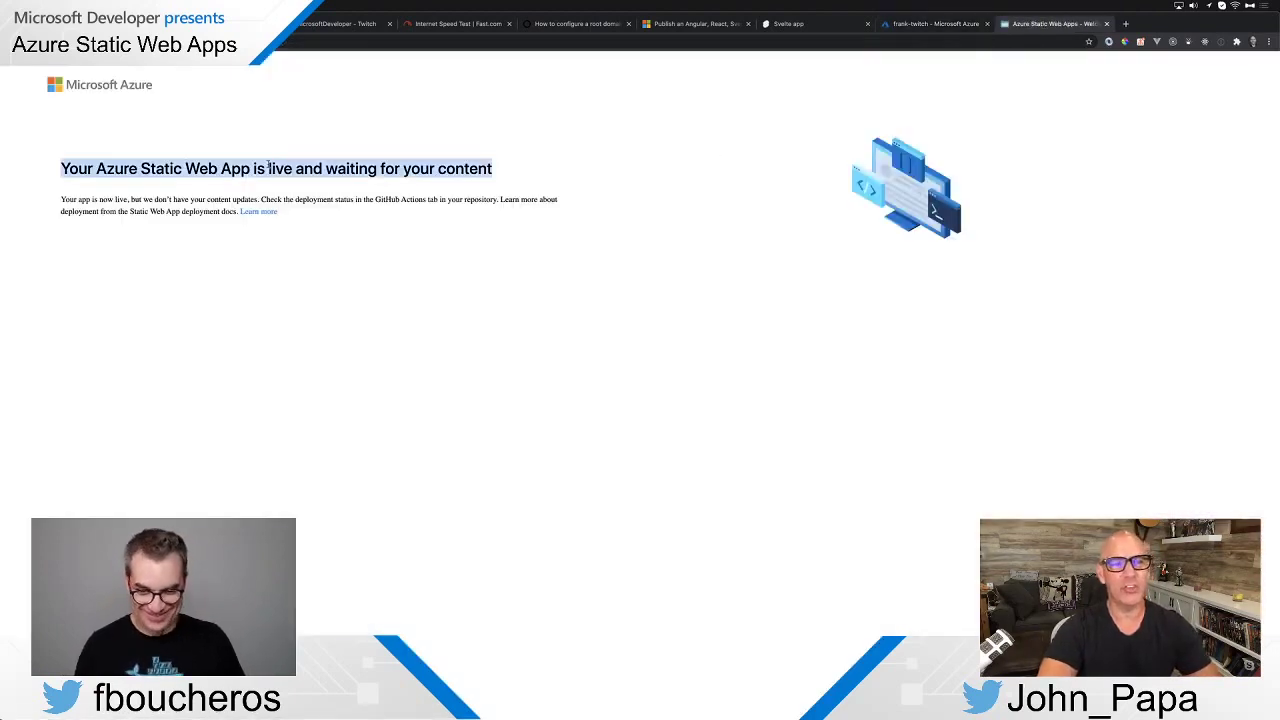
{"action": "left_click", "coordinate": [432, 168]}
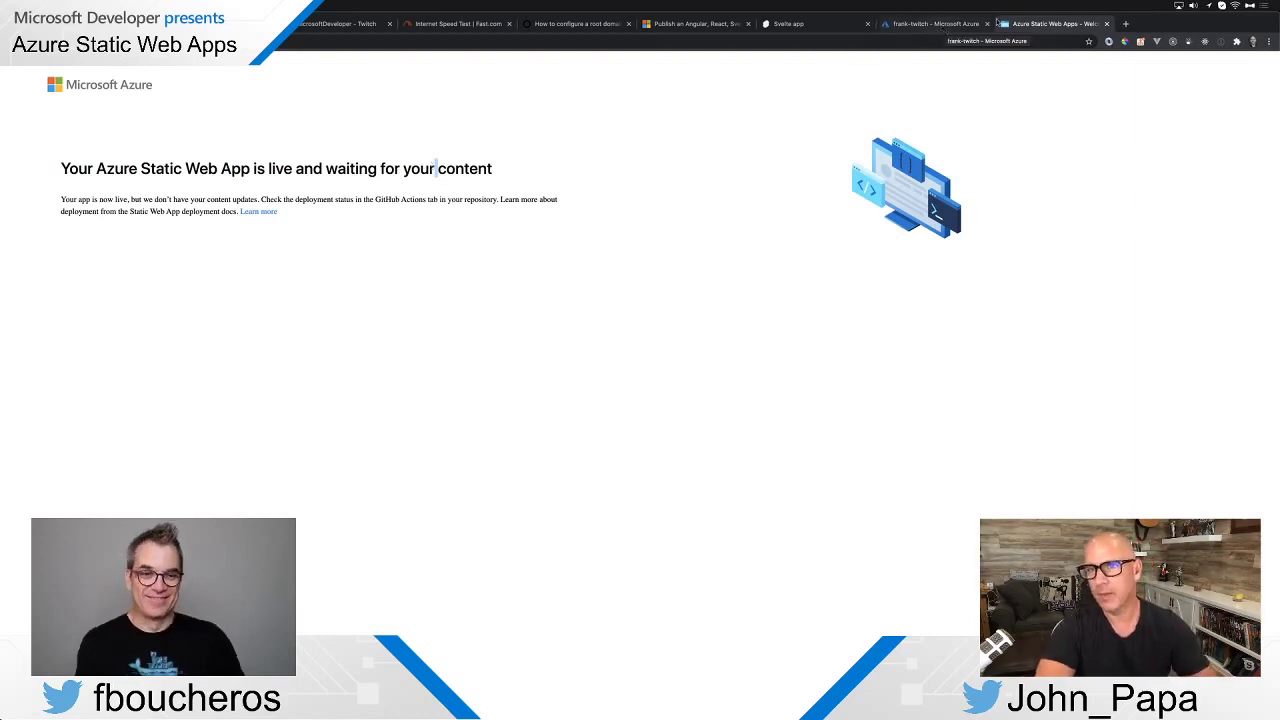
{"action": "left_click", "coordinate": [1106, 24]}
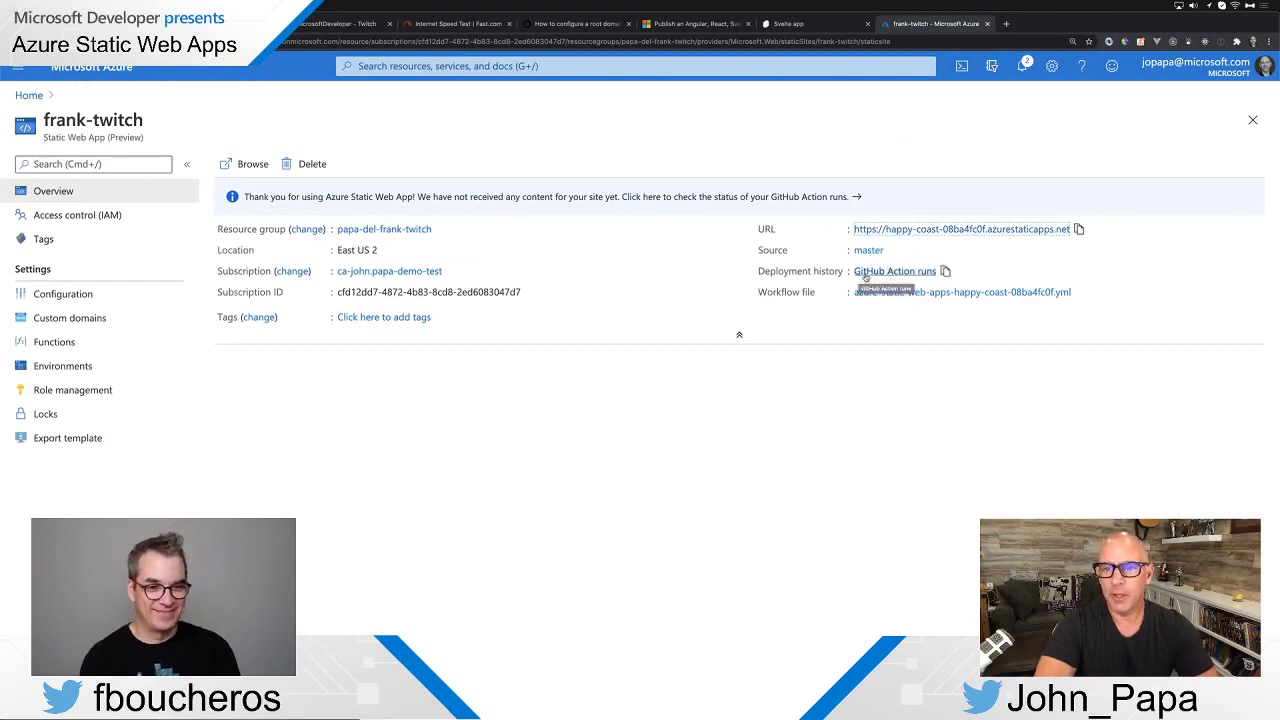
{"action": "left_click", "coordinate": [918, 274]}
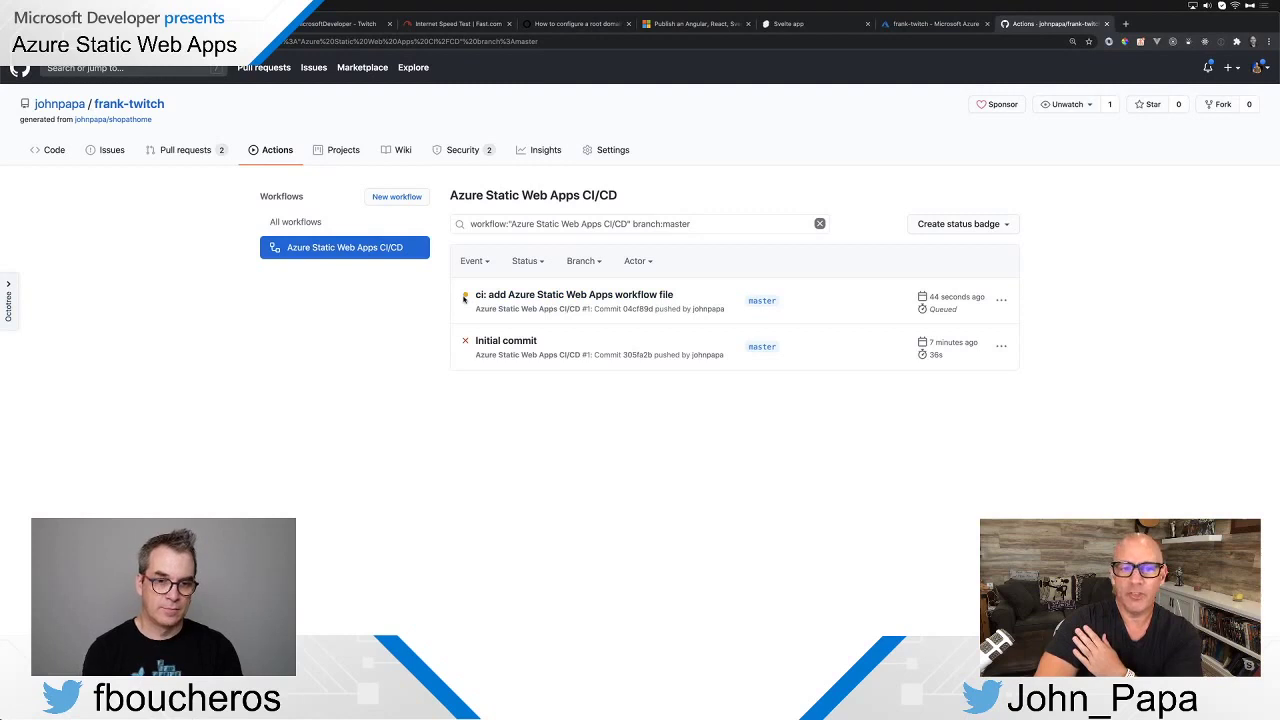
Check the workflow-file run's Build And Deploy log, then view its workflow YAML file
{"action": "left_click", "coordinate": [512, 296]}
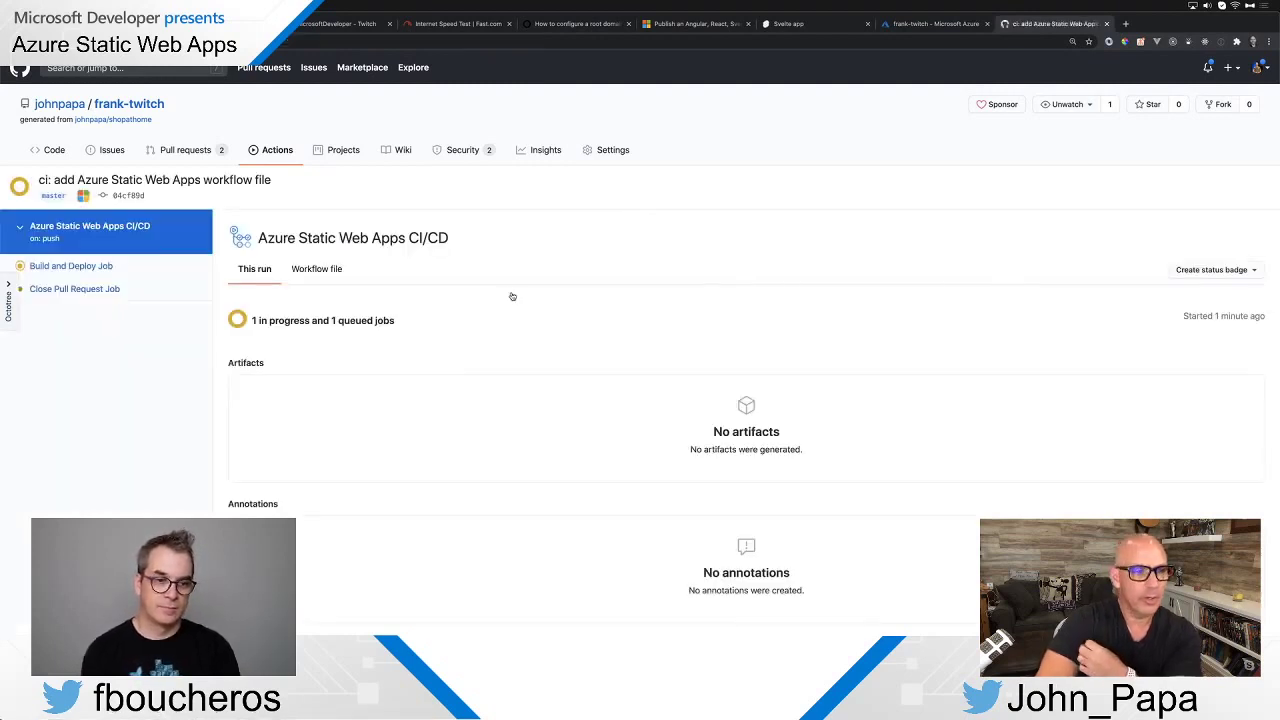
{"action": "left_click", "coordinate": [83, 267]}
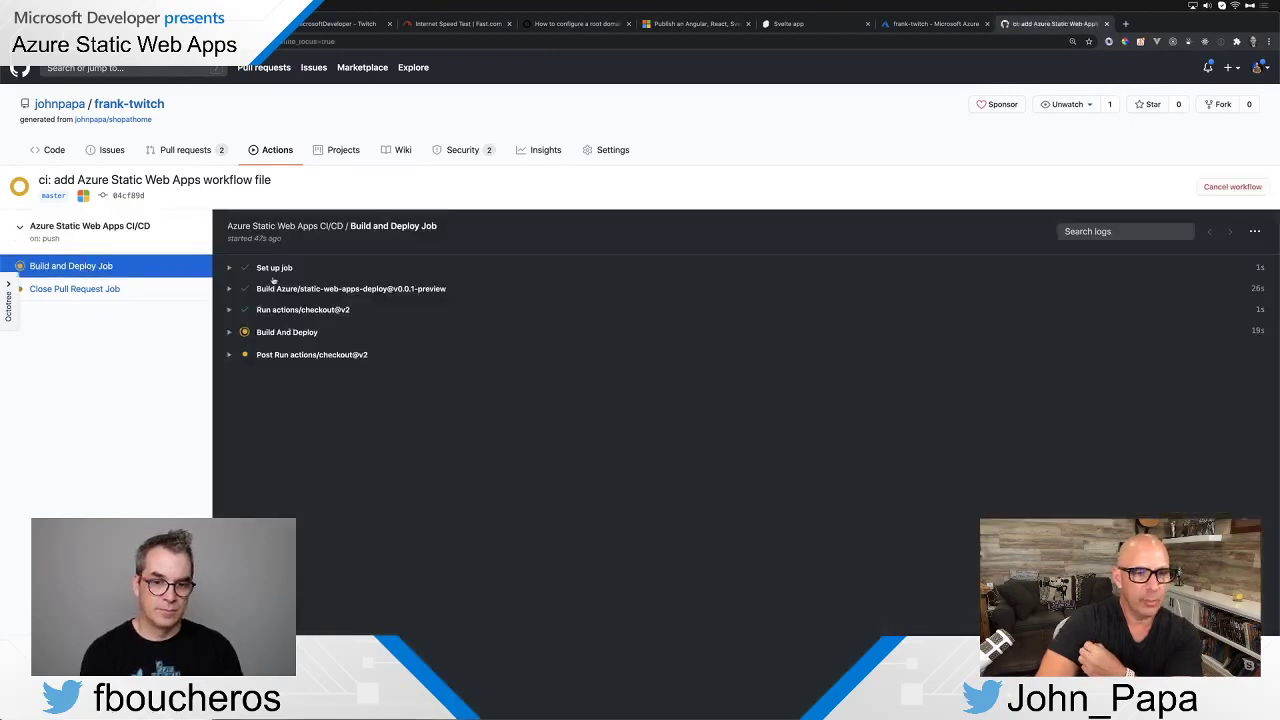
{"action": "left_click", "coordinate": [230, 334]}
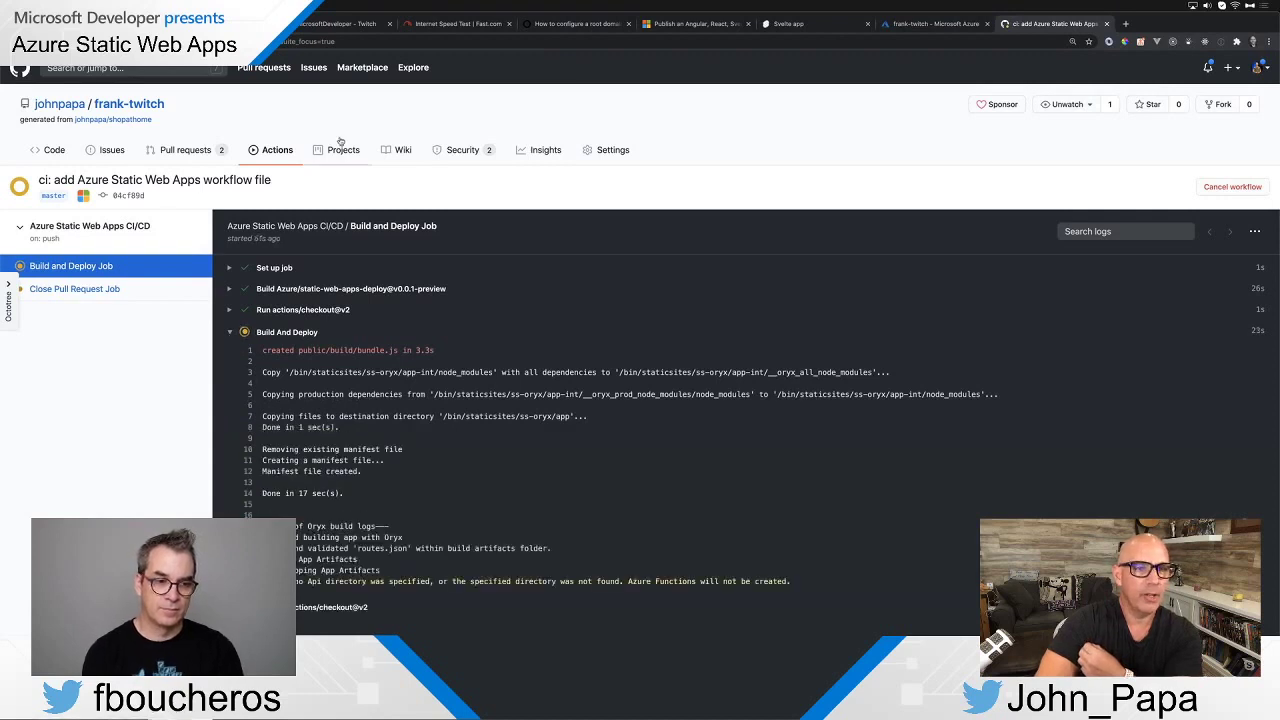
{"action": "left_click", "coordinate": [275, 151]}
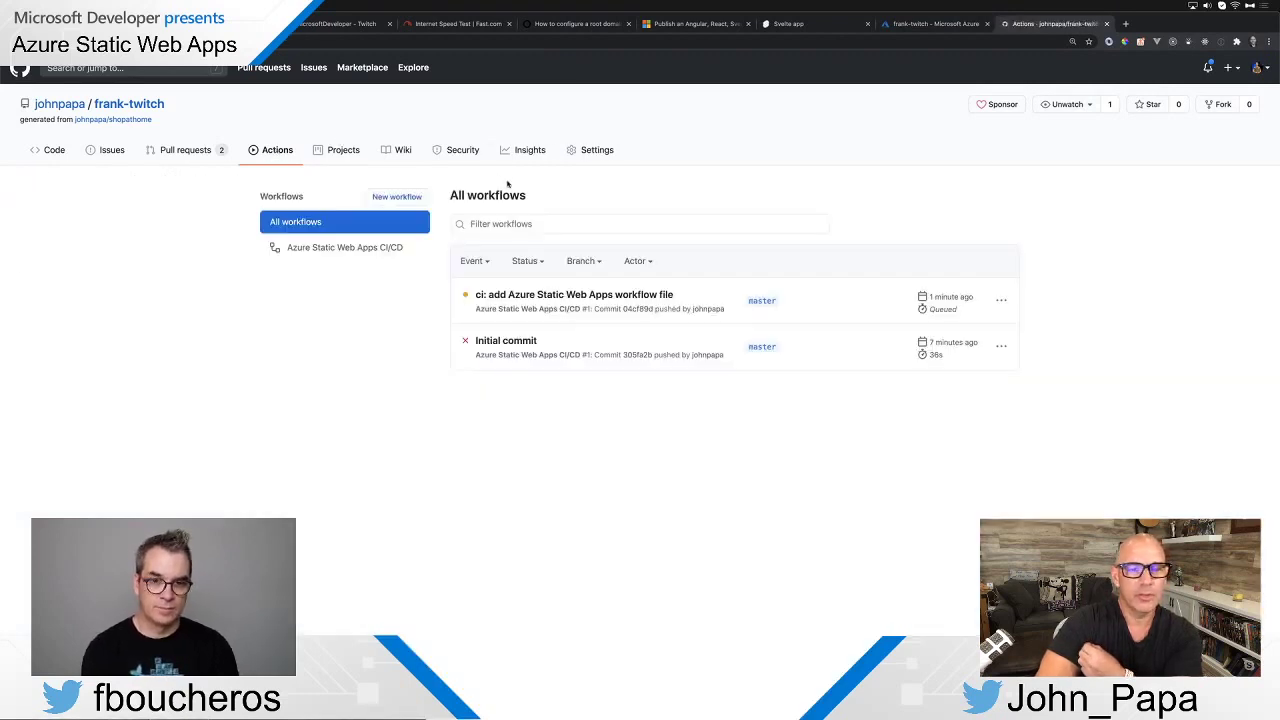
{"action": "left_click", "coordinate": [555, 294]}
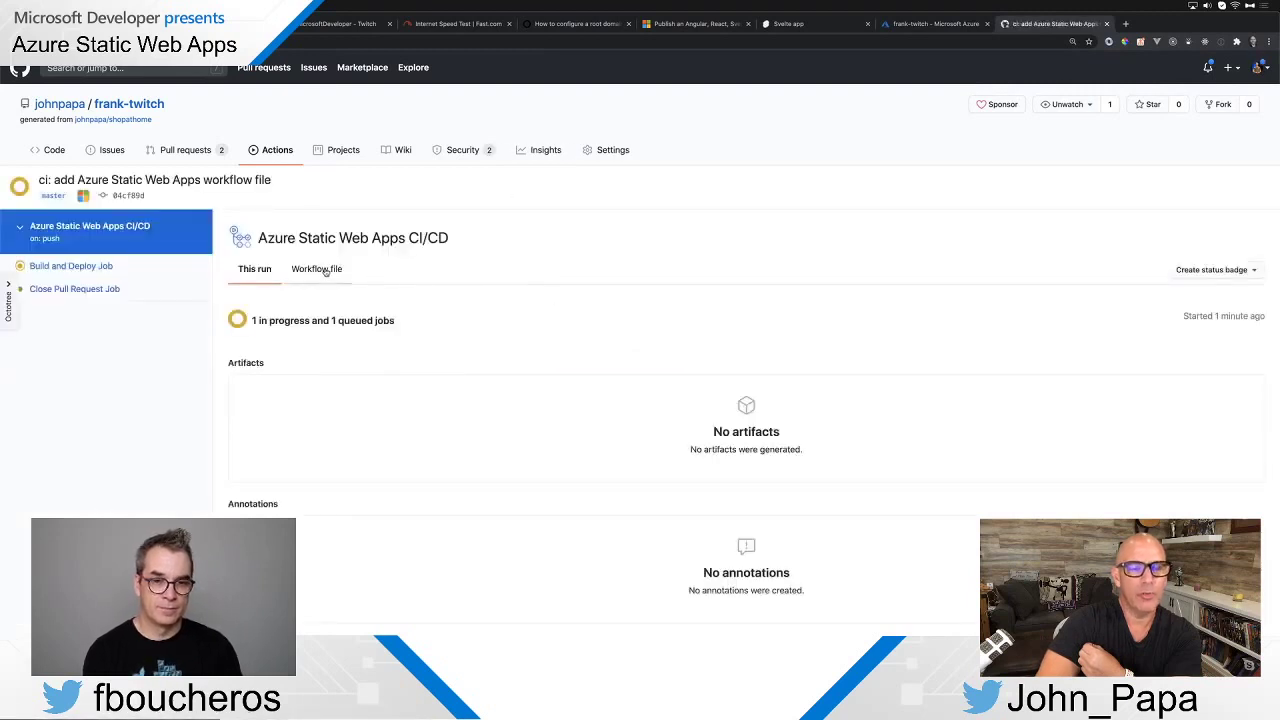
{"action": "left_click", "coordinate": [330, 269]}
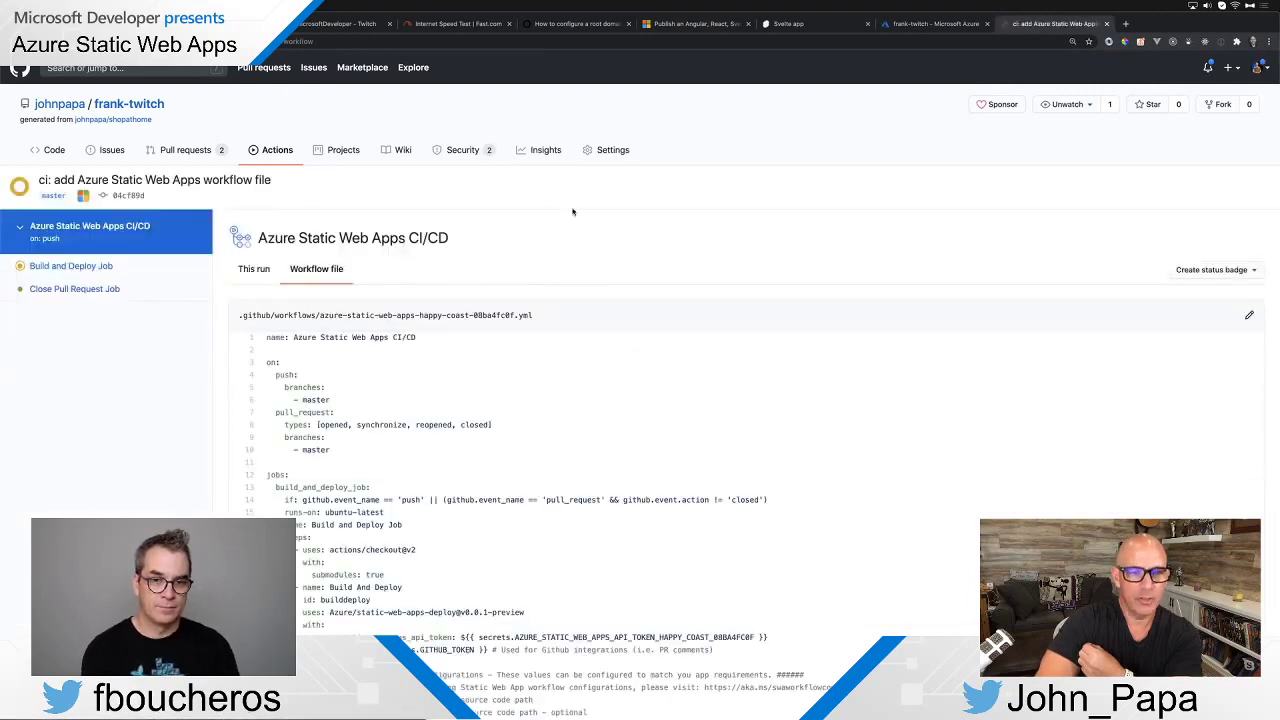
{"action": "scroll", "coordinate": [573, 211], "scroll_direction": "down", "scroll_amount": 3}
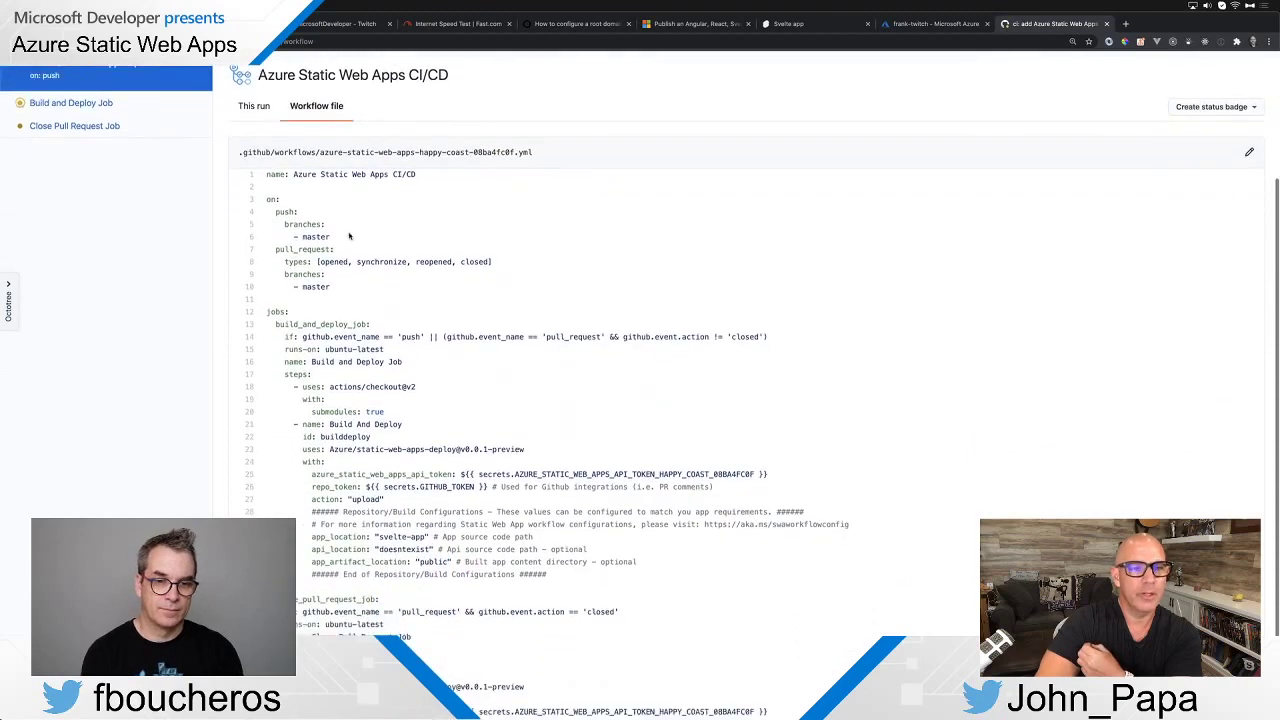
{"action": "triple_click", "coordinate": [306, 236]}
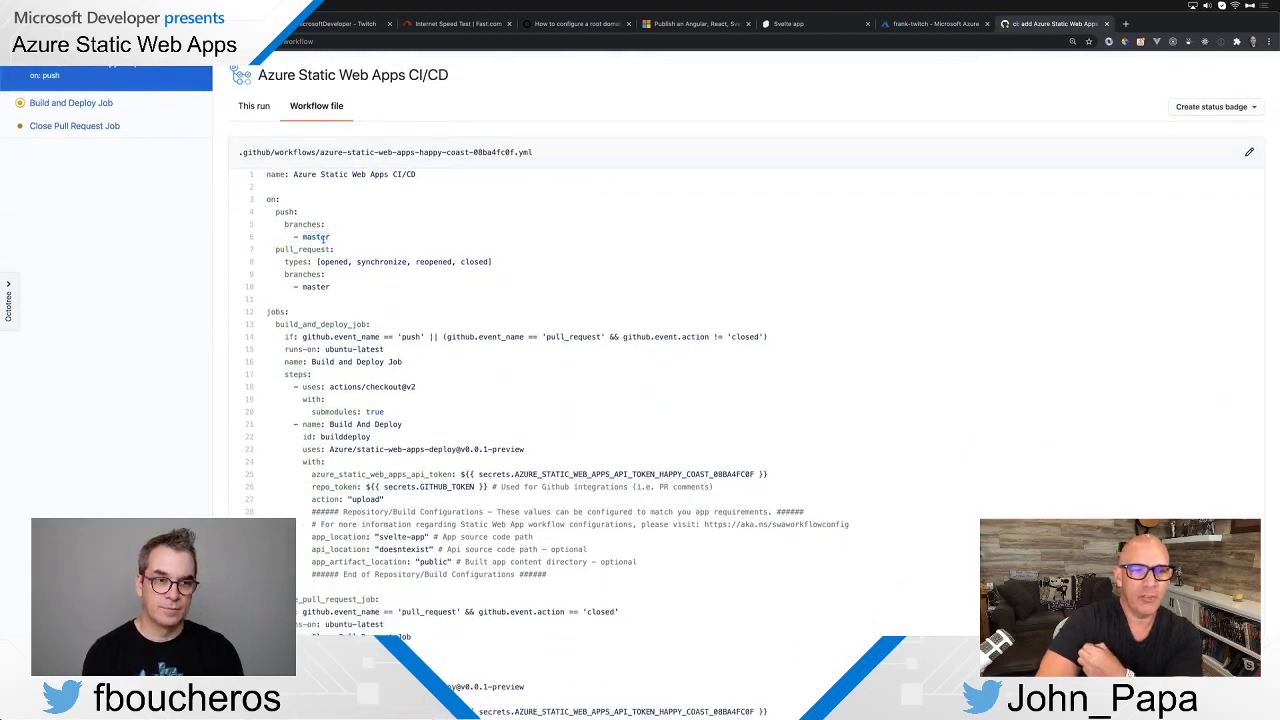
{"action": "double_click", "coordinate": [318, 237]}
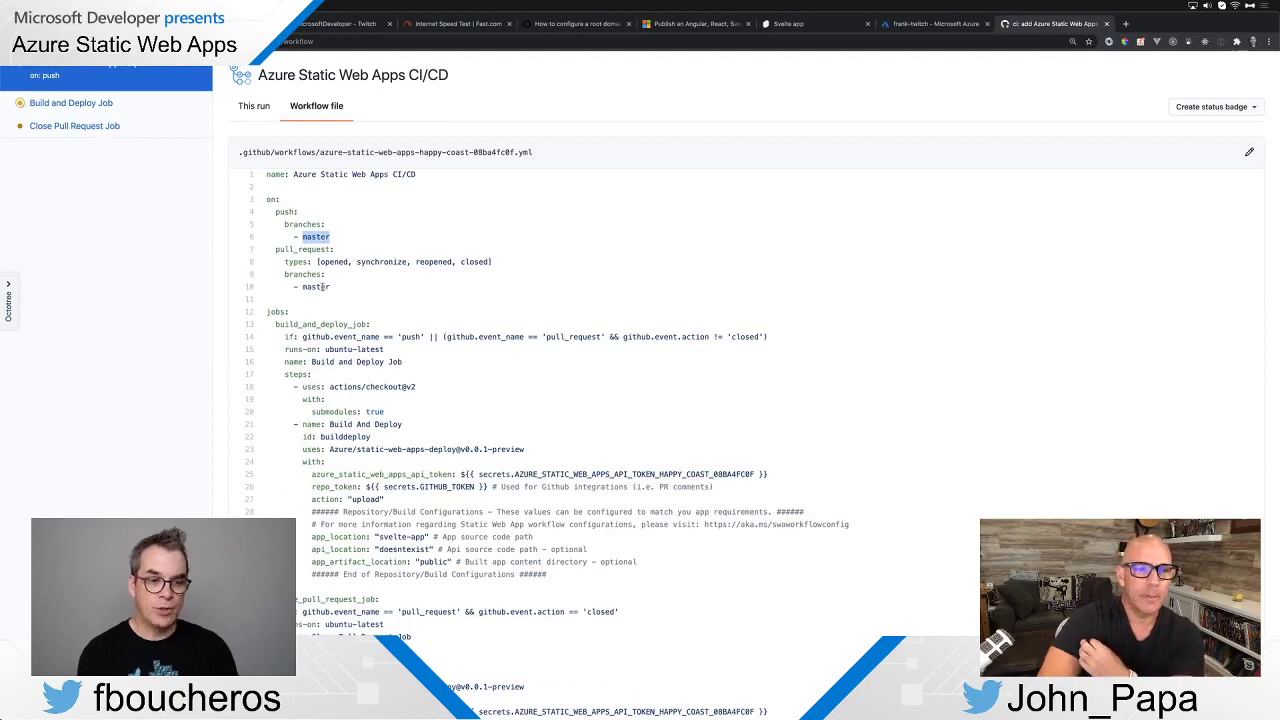
{"action": "key", "text": "ctrl+plus"}
{"action": "key", "text": "ctrl+plus"}
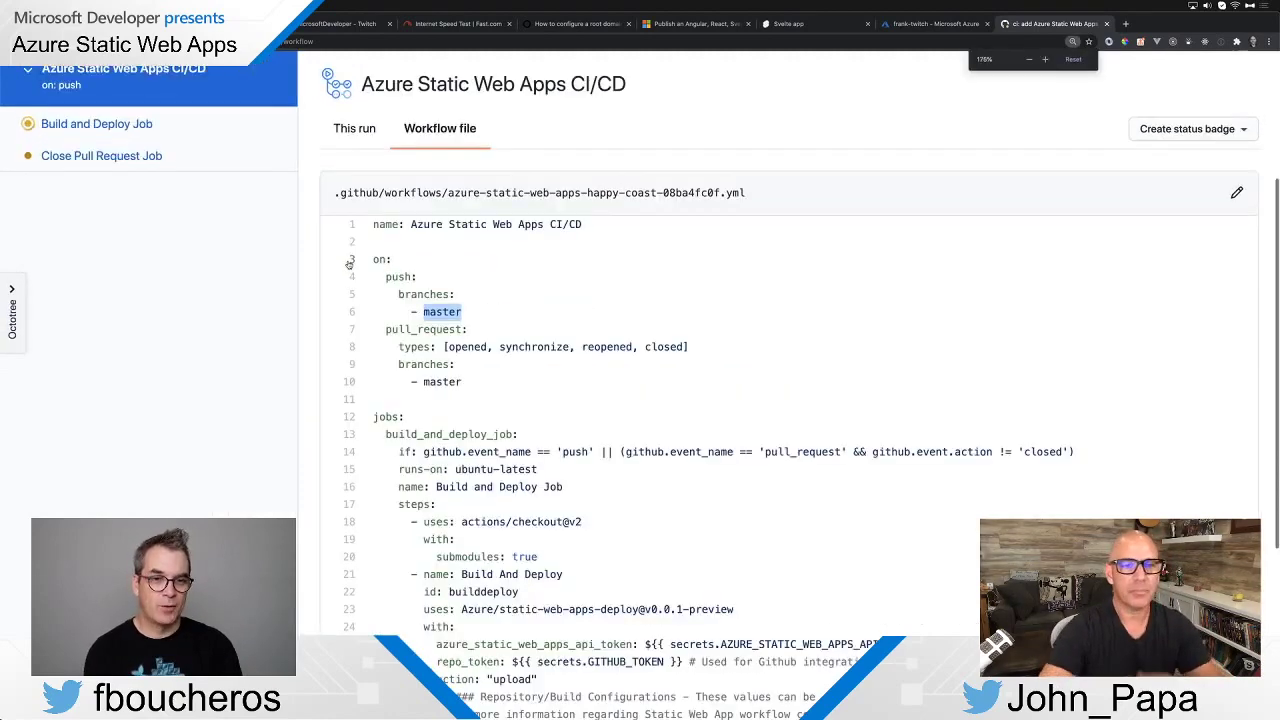
{"action": "scroll", "coordinate": [533, 265], "scroll_direction": "down", "scroll_amount": 3}
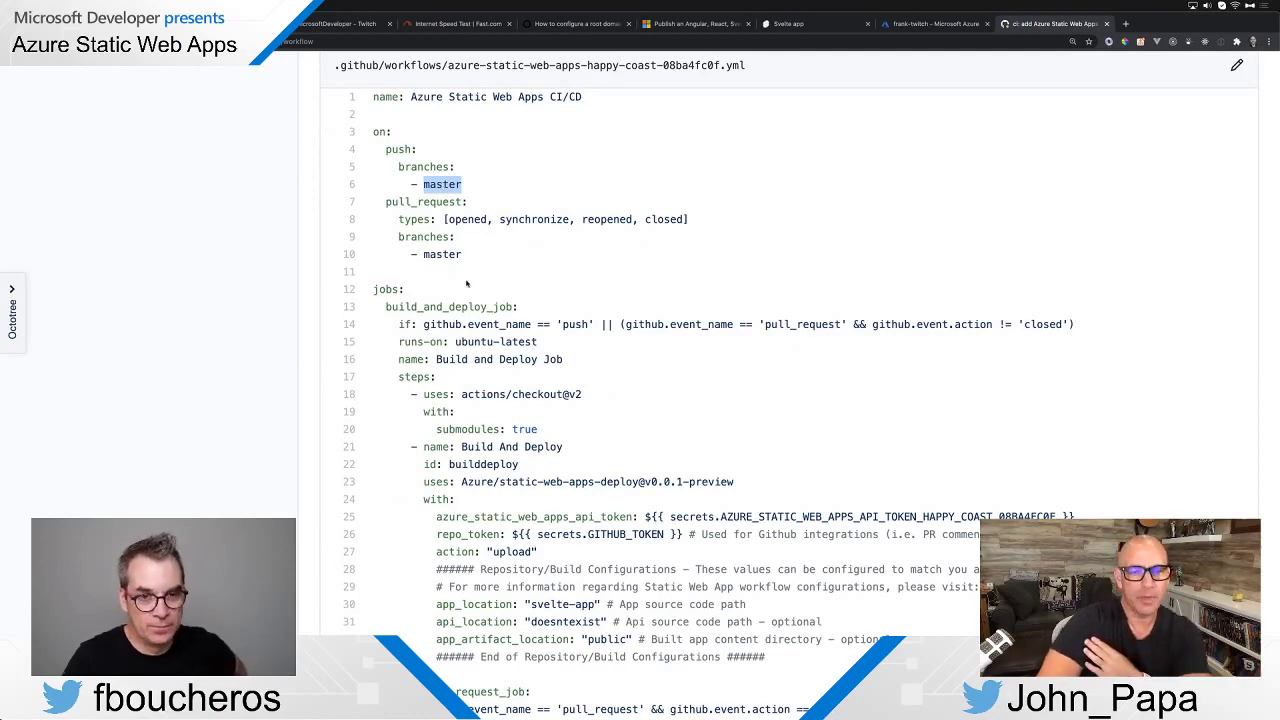
{"action": "scroll", "coordinate": [466, 284], "scroll_direction": "down", "scroll_amount": 3}
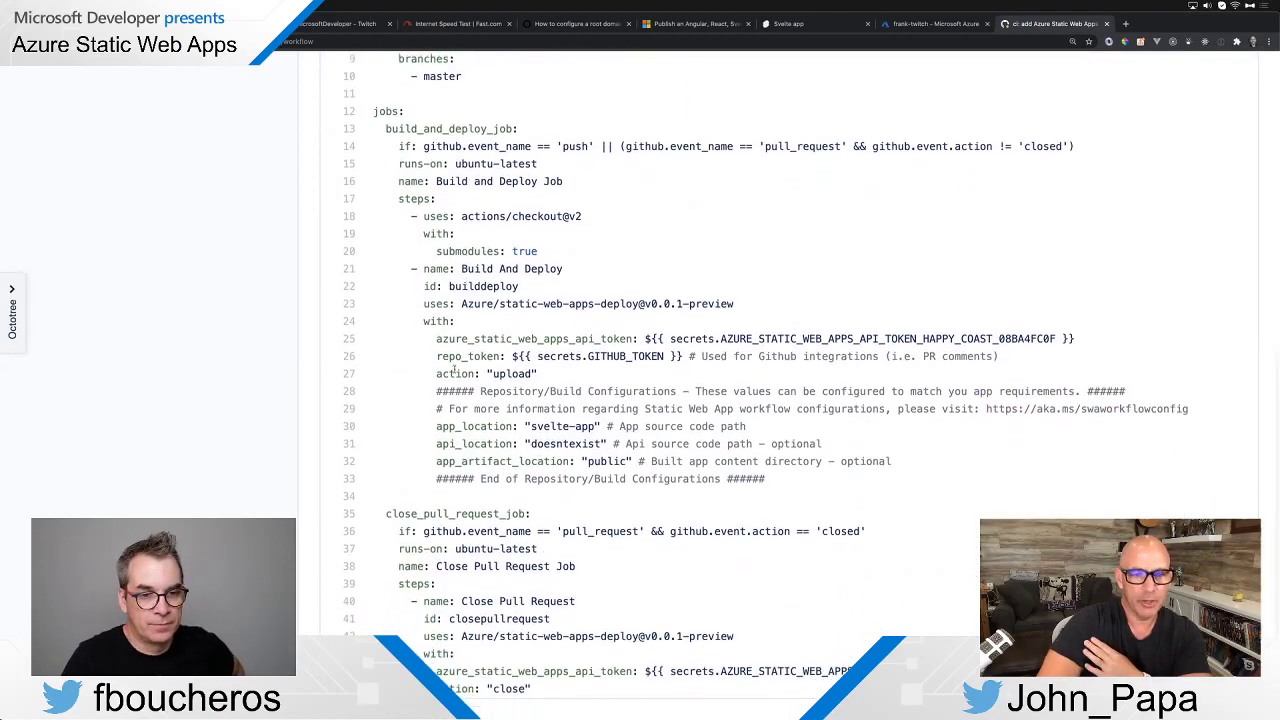
{"action": "triple_click", "coordinate": [456, 391]}
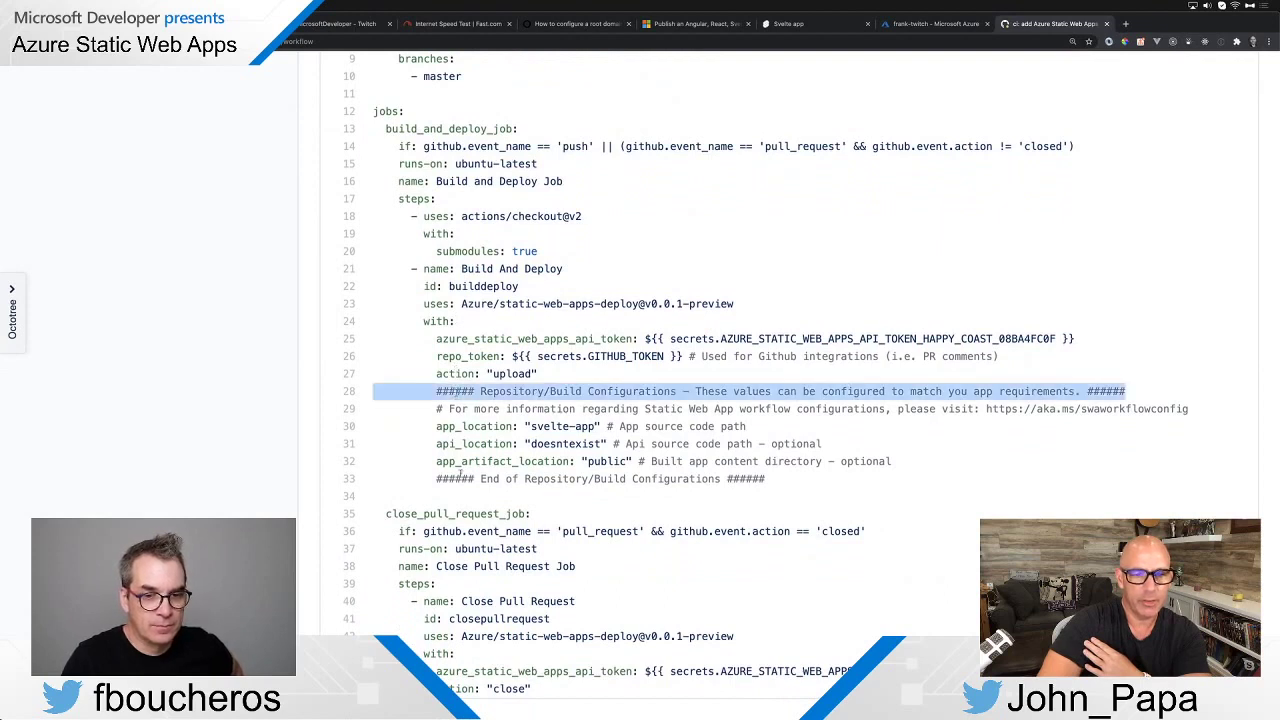
{"action": "triple_click", "coordinate": [458, 477]}
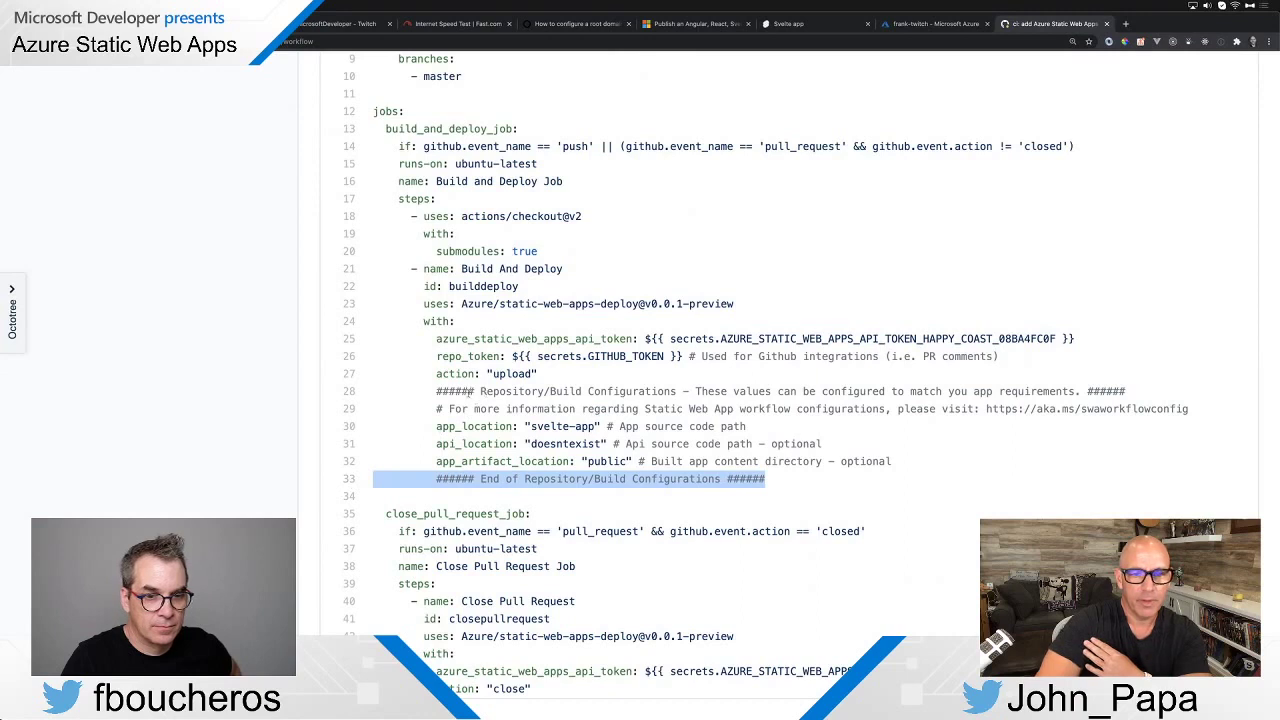
{"action": "left_click", "coordinate": [472, 391]}
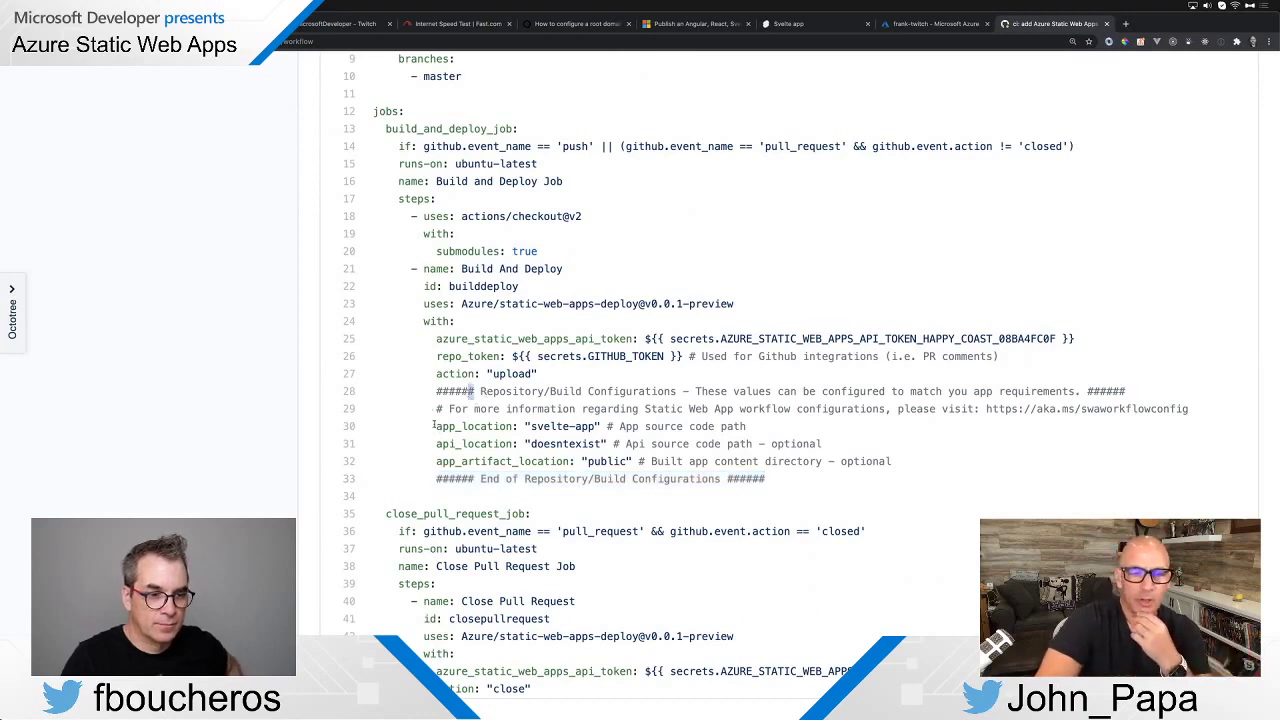
{"action": "left_click_drag", "start_coordinate": [436, 426], "coordinate": [641, 461]}
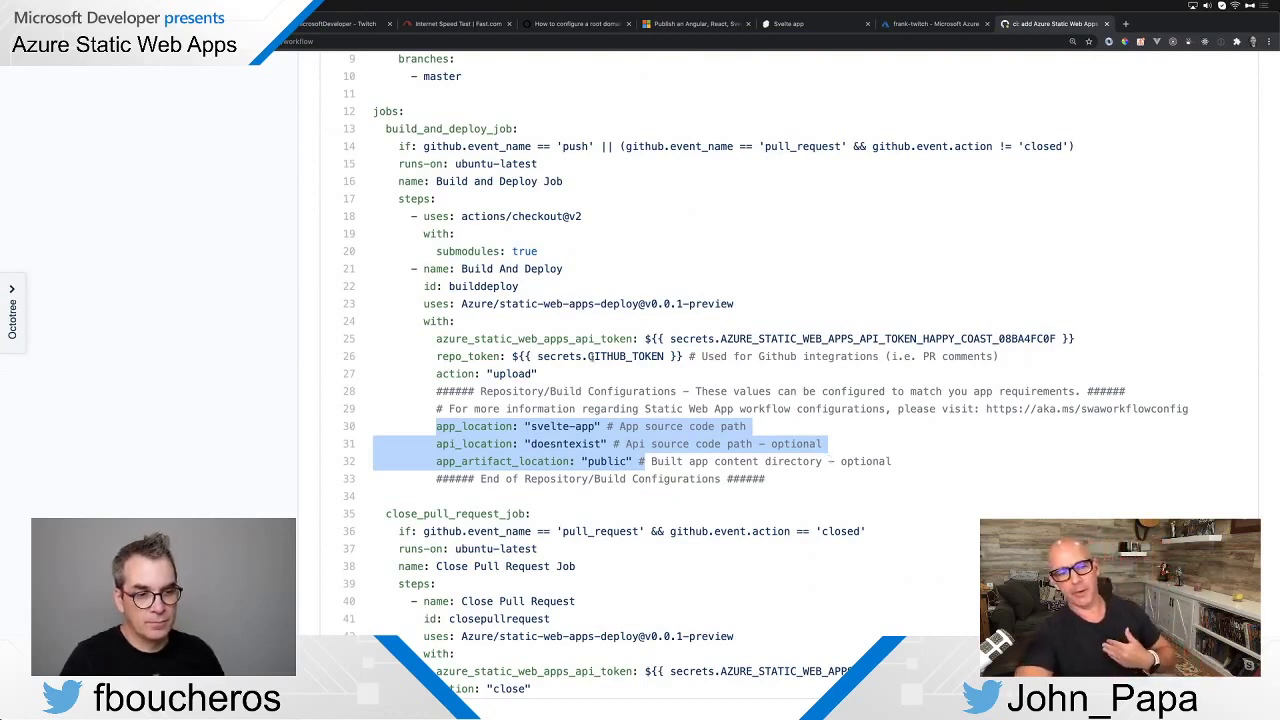
{"action": "scroll", "coordinate": [657, 290], "scroll_direction": "up", "scroll_amount": 2}
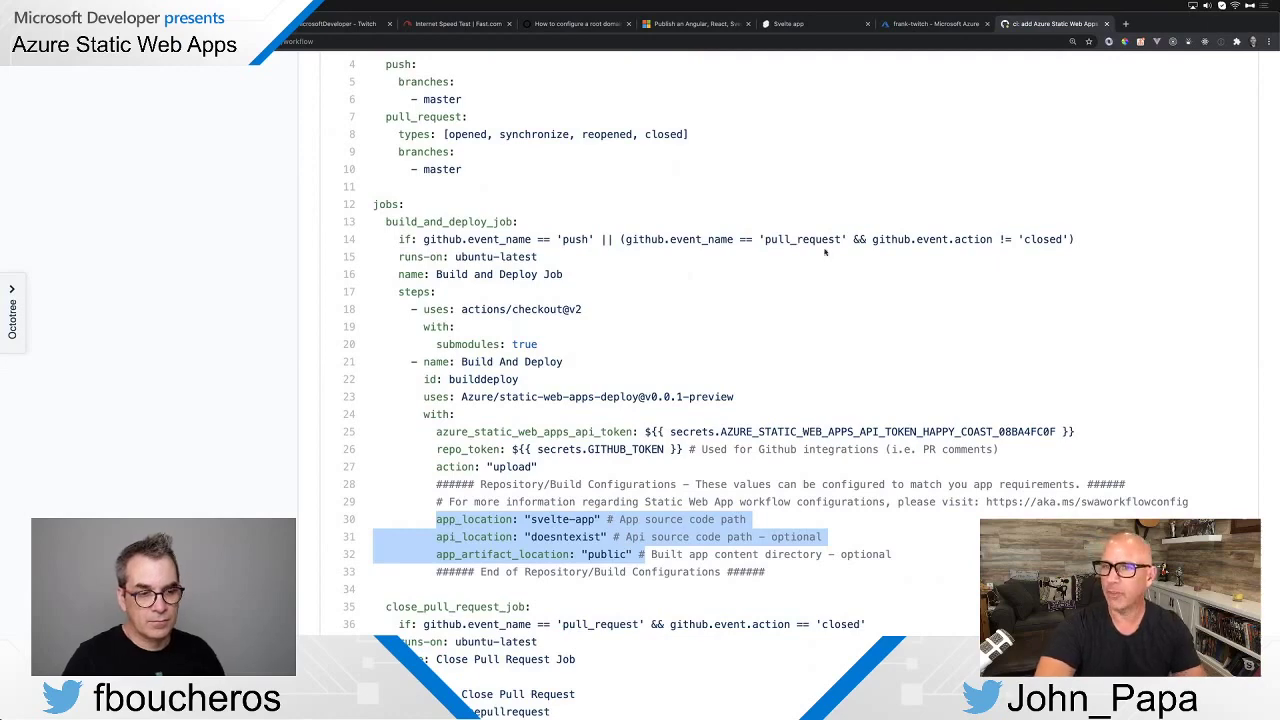
{"action": "scroll", "coordinate": [825, 252], "scroll_direction": "up", "scroll_amount": 5}
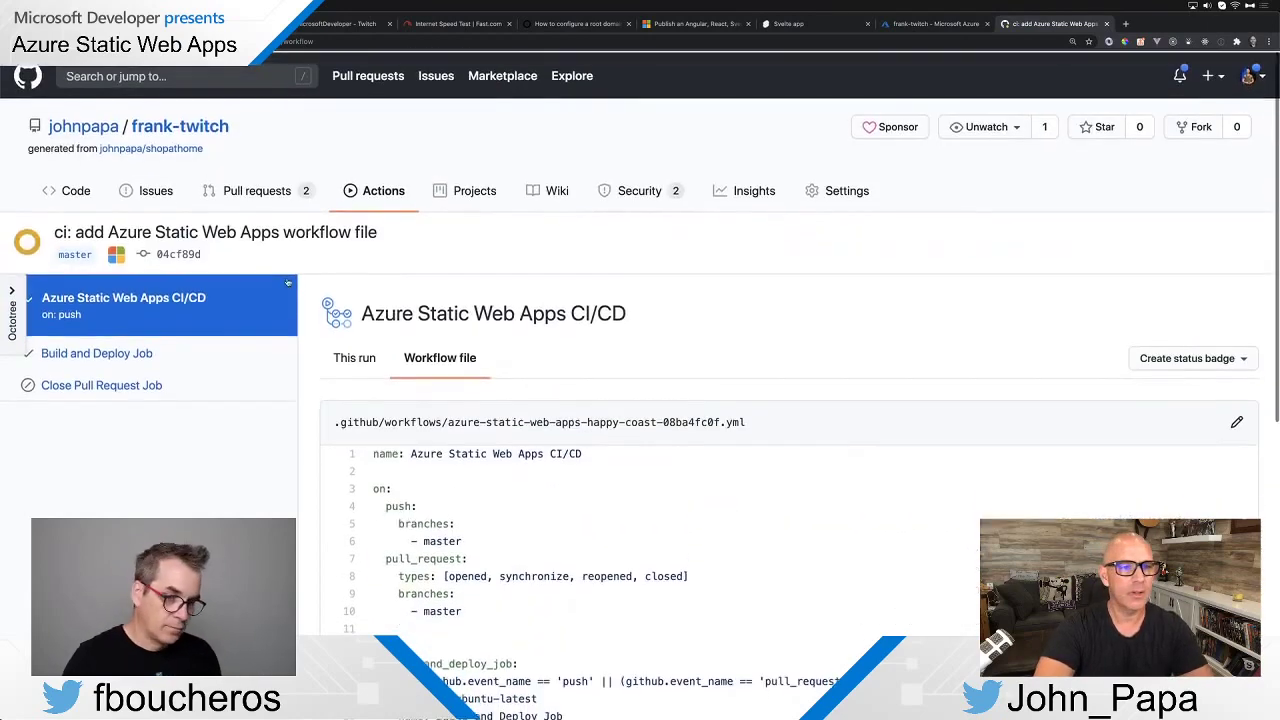
Open the completed 'ci: add Azure Static Web Apps workflow file' run's Build and Deploy Job log
{"action": "left_click", "coordinate": [372, 193]}
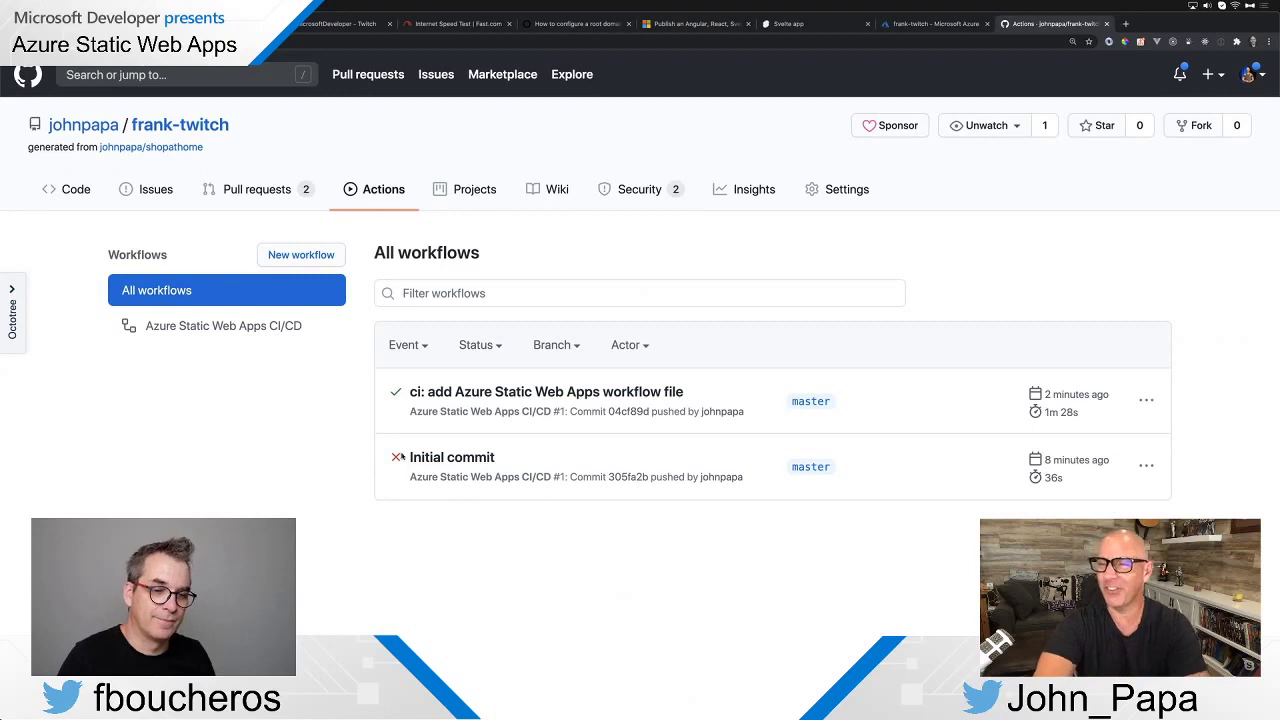
{"action": "left_click", "coordinate": [456, 396]}
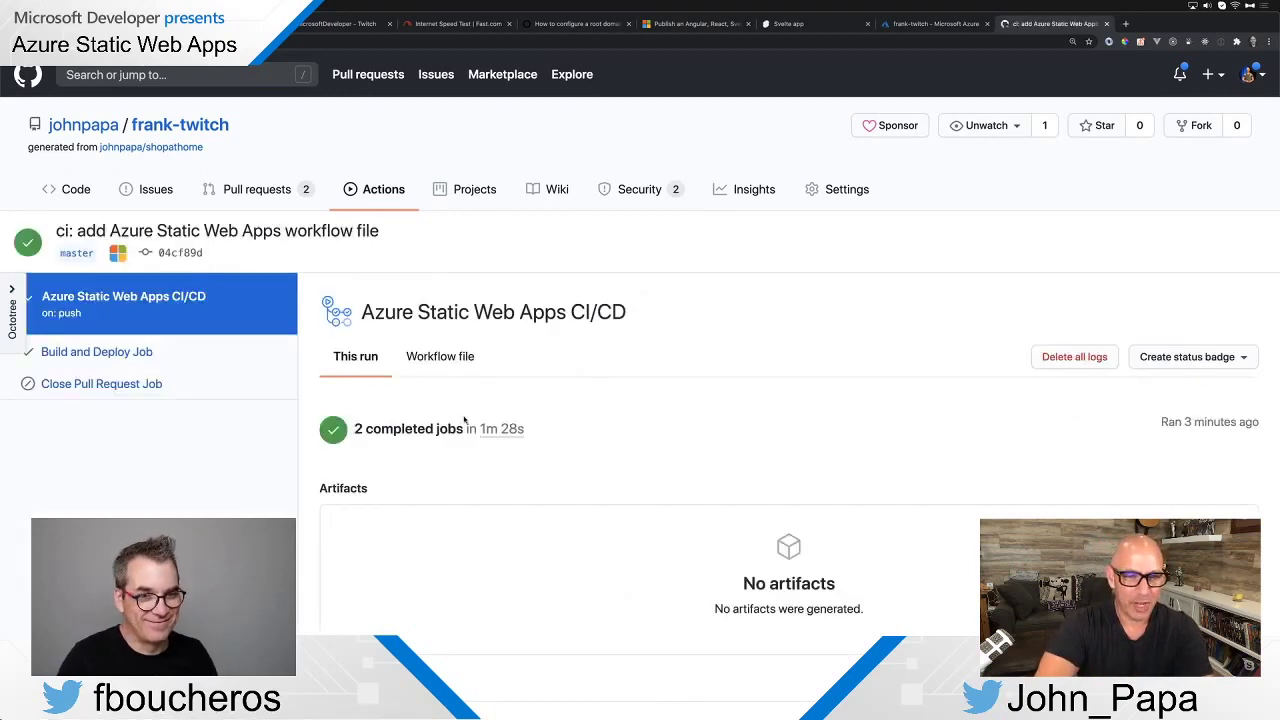
{"action": "scroll", "coordinate": [466, 421], "scroll_direction": "down", "scroll_amount": 1}
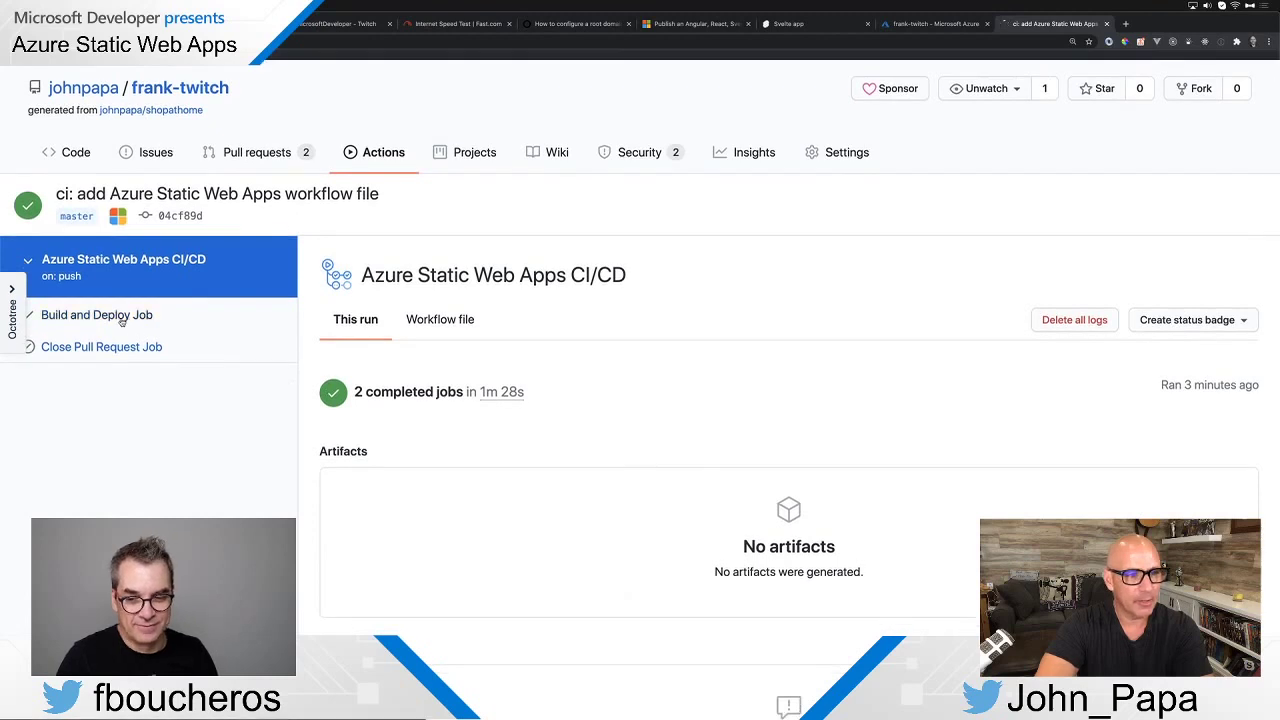
{"action": "left_click", "coordinate": [150, 320]}
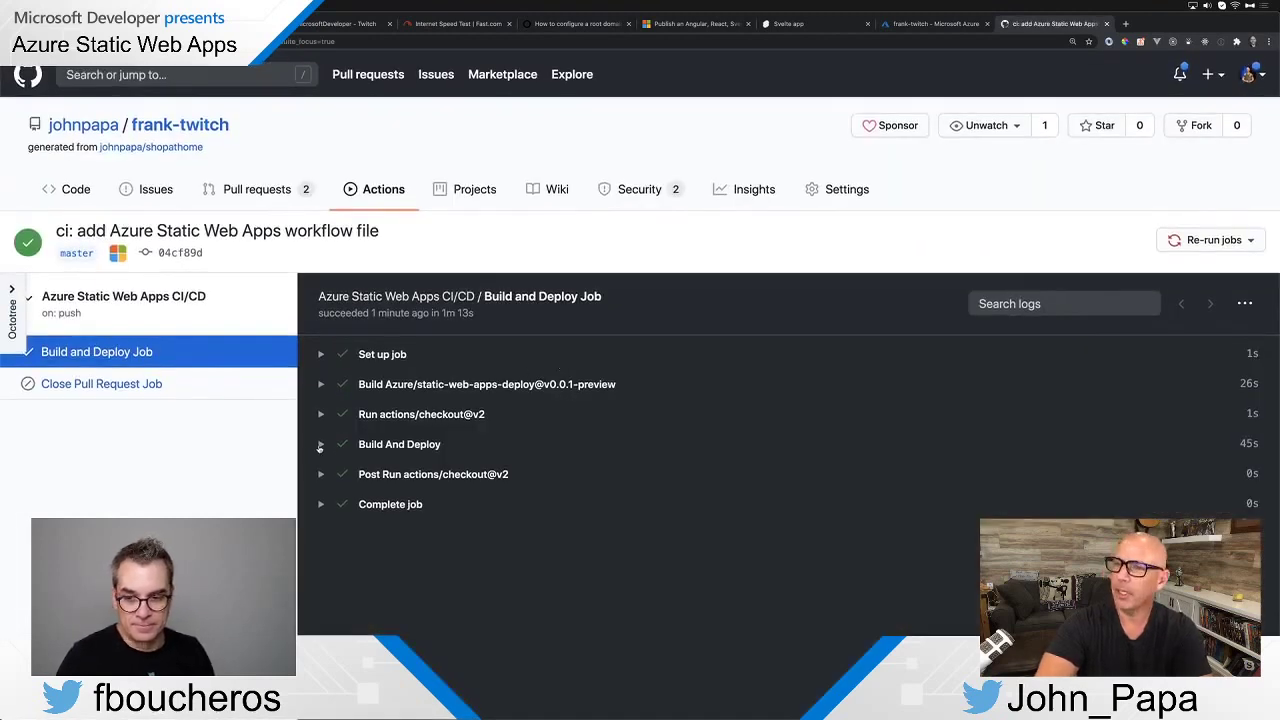
Review the Build And Deploy log (npm install, manifest creation, 'Visit your site at'), then return to Azure
{"action": "left_click", "coordinate": [320, 446]}
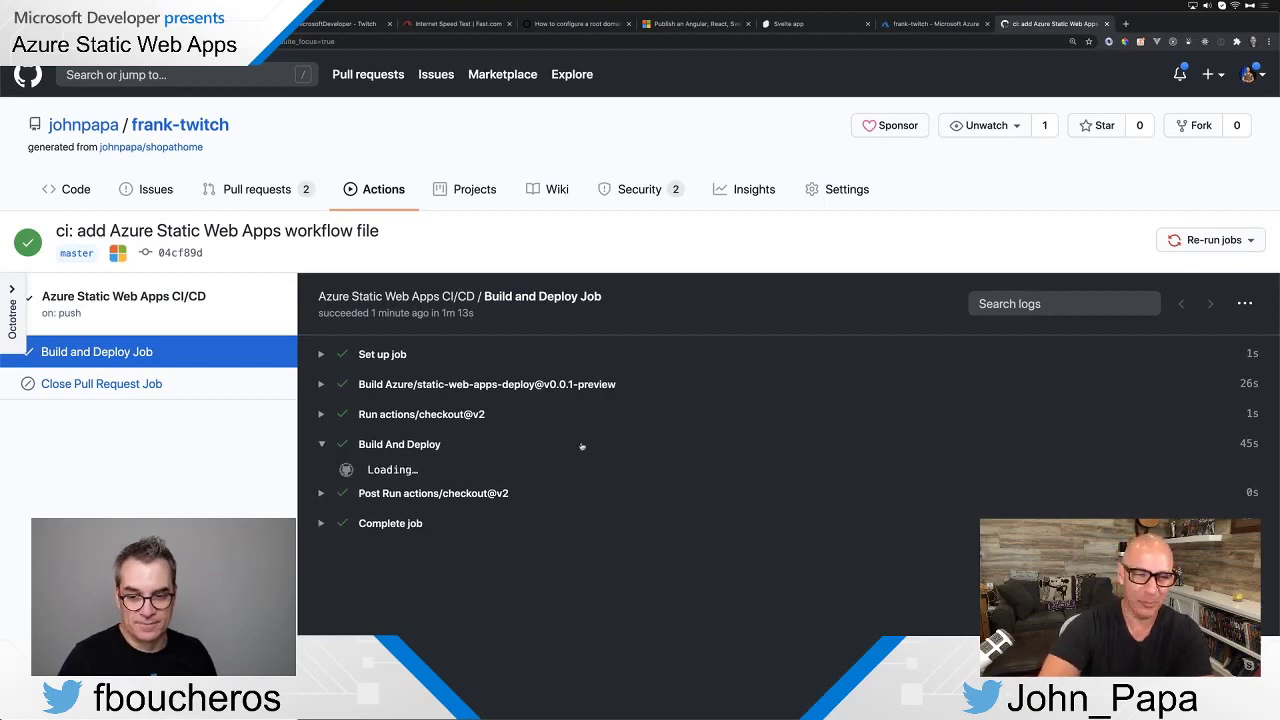
{"action": "scroll", "coordinate": [540, 452], "scroll_direction": "down", "scroll_amount": 5}
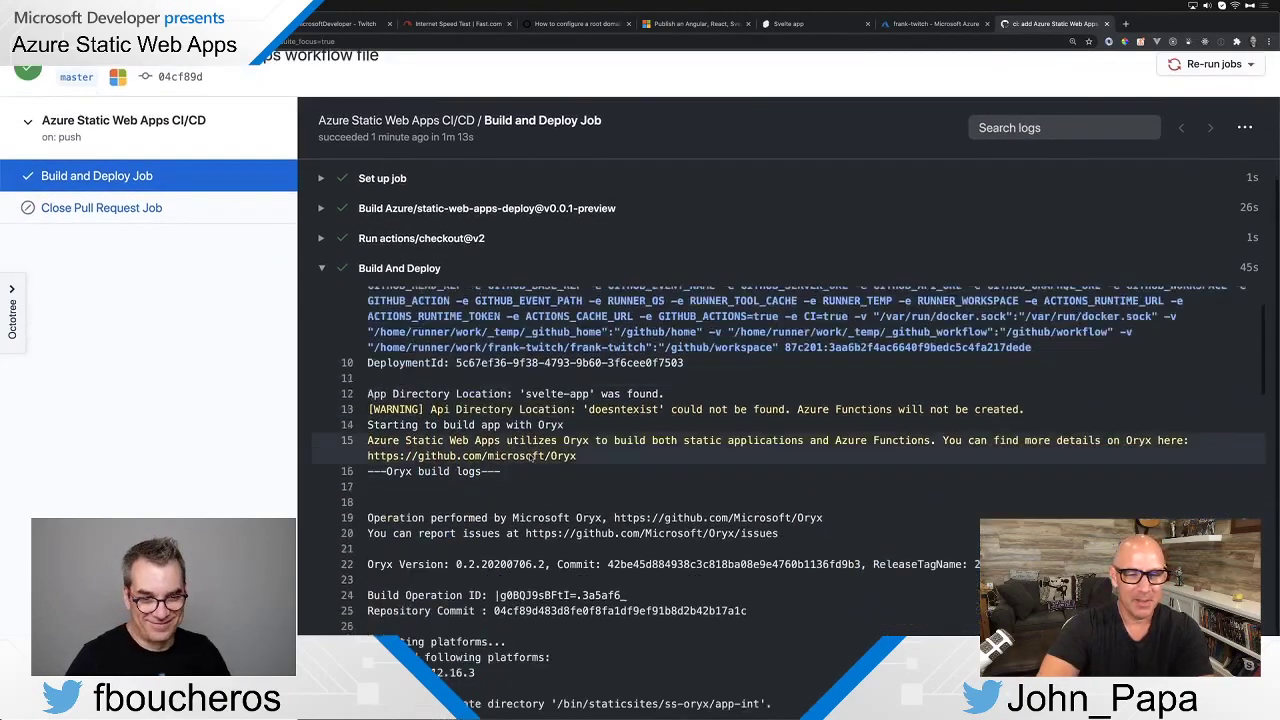
{"action": "scroll", "coordinate": [530, 455], "scroll_direction": "down", "scroll_amount": 5}
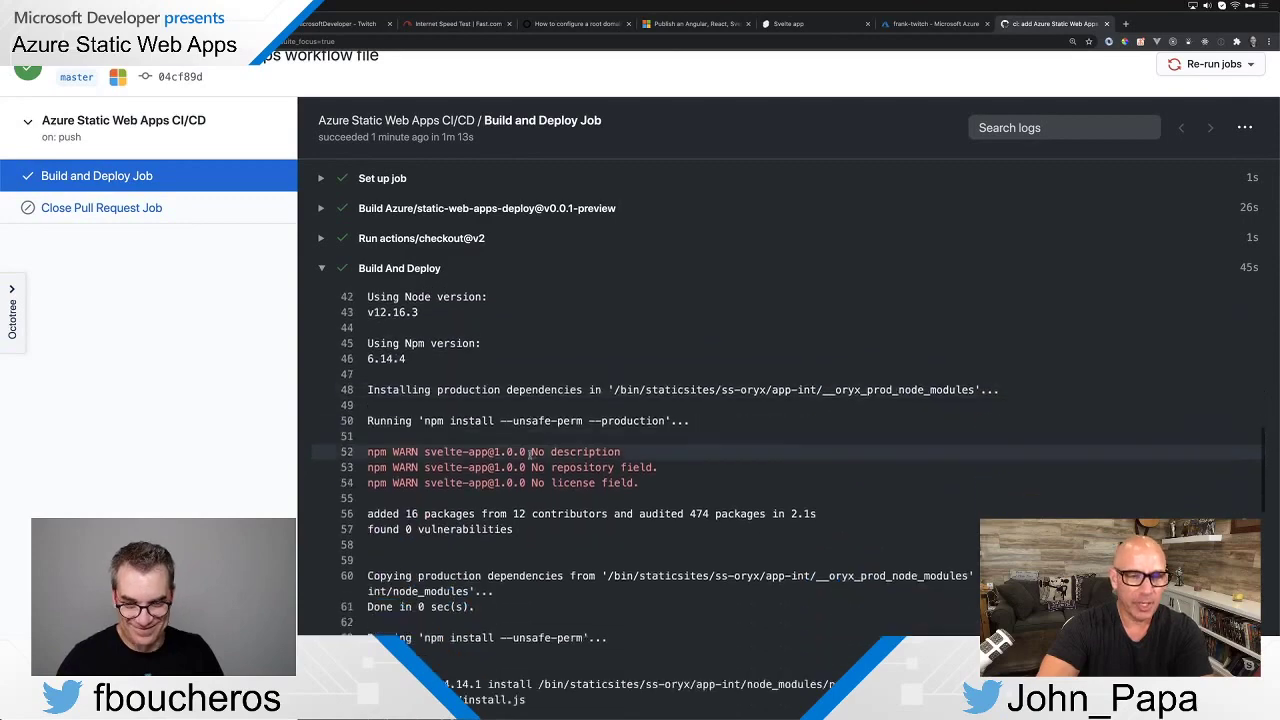
{"action": "triple_click", "coordinate": [485, 402]}
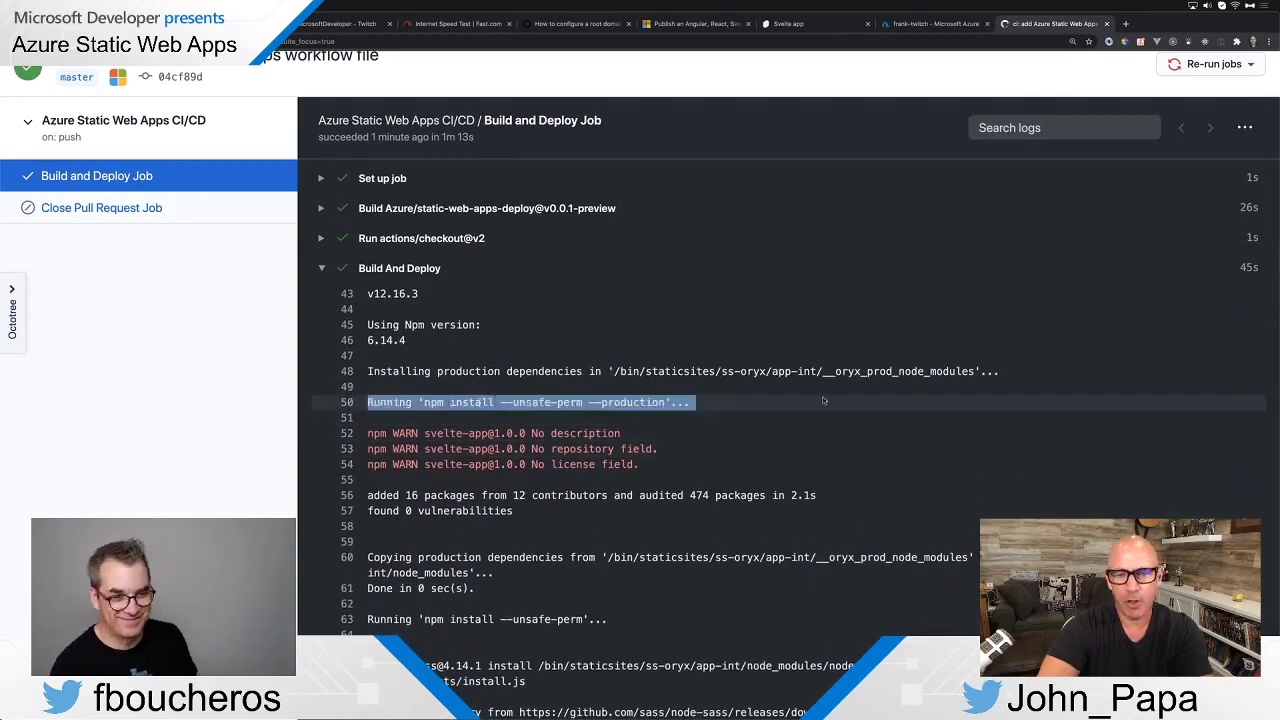
{"action": "scroll", "coordinate": [619, 510], "scroll_direction": "down", "scroll_amount": 6}
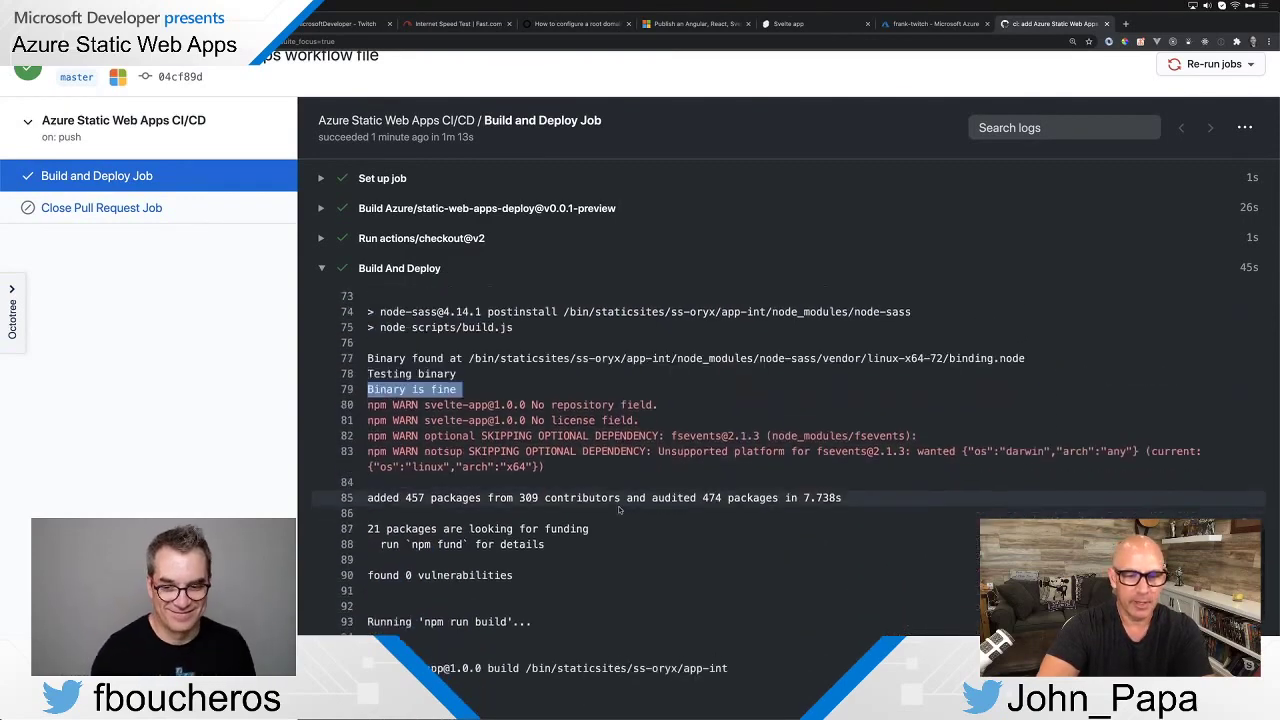
{"action": "scroll", "coordinate": [619, 510], "scroll_direction": "down", "scroll_amount": 6}
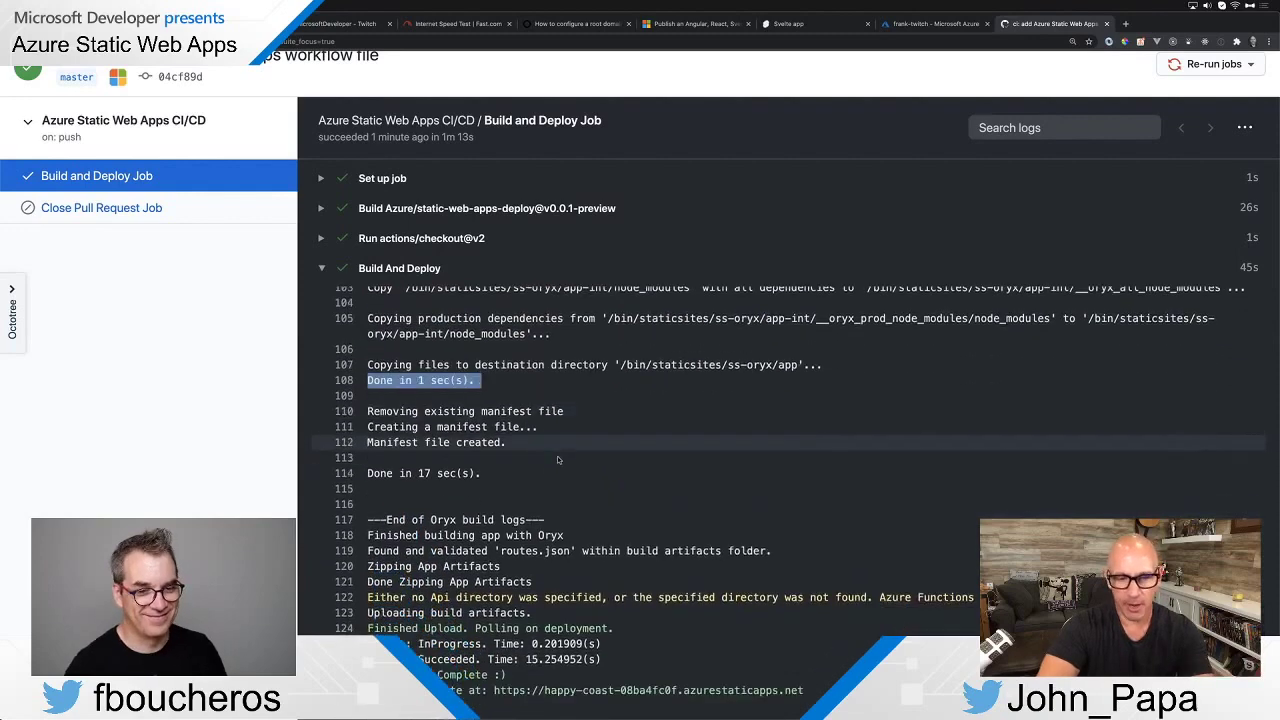
{"action": "triple_click", "coordinate": [545, 426]}
{"action": "scroll", "coordinate": [545, 426], "scroll_direction": "down", "scroll_amount": 1}
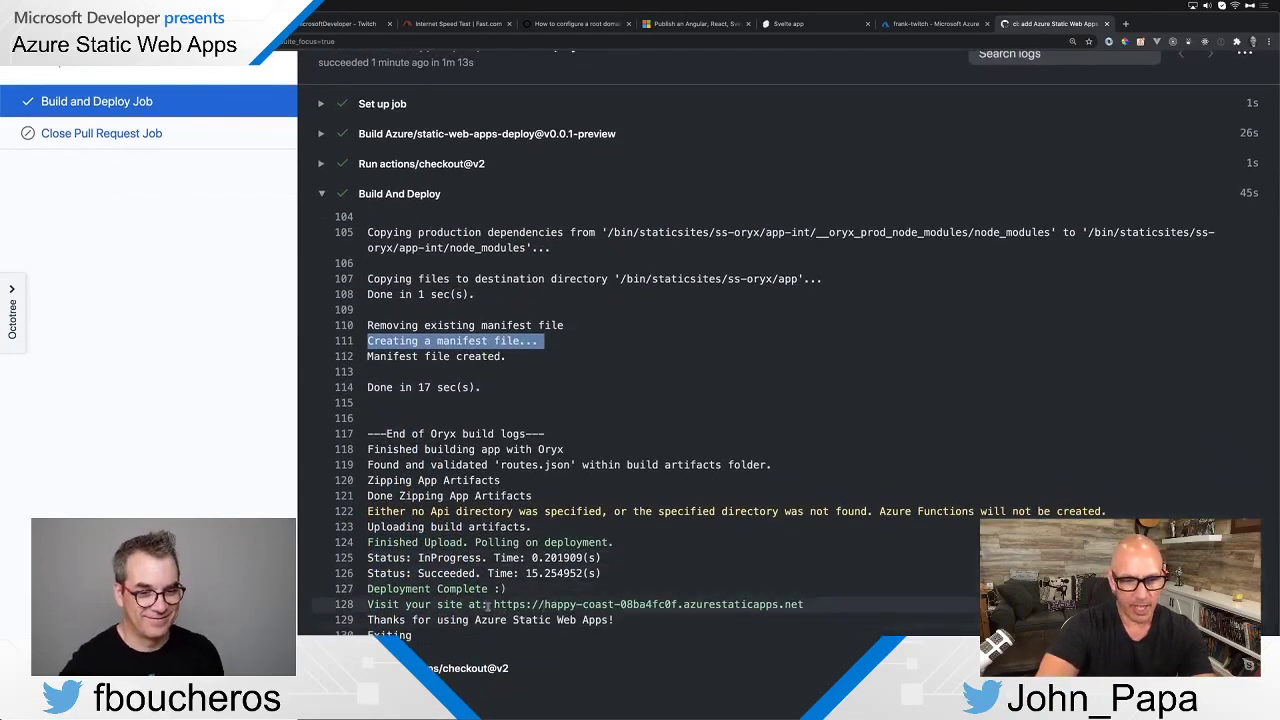
{"action": "triple_click", "coordinate": [487, 606]}
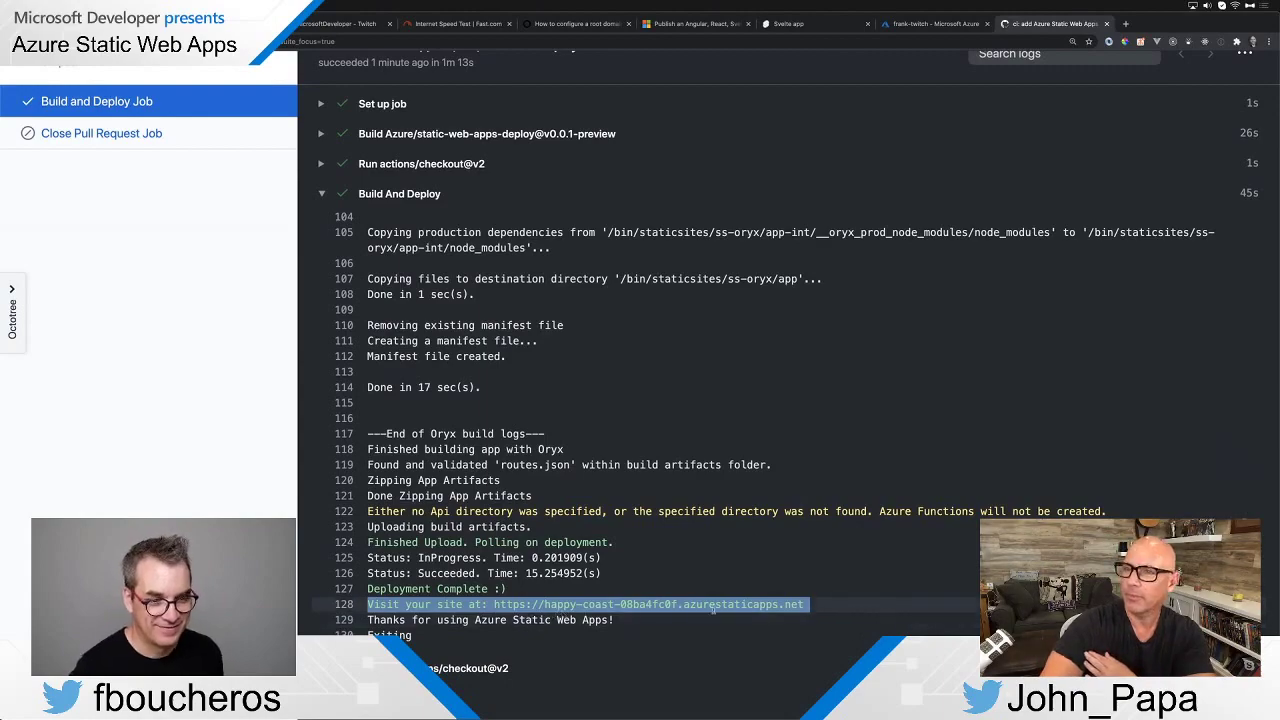
{"action": "scroll", "coordinate": [715, 523], "scroll_direction": "up", "scroll_amount": 15}
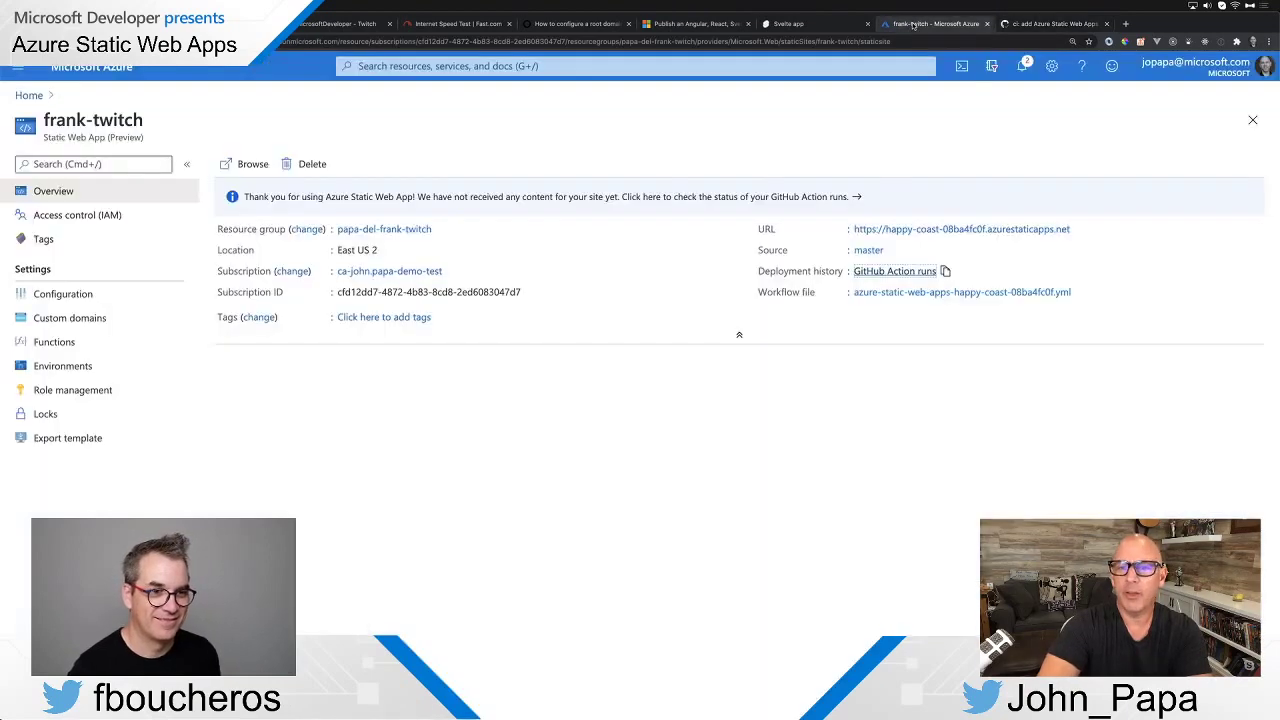
{"action": "left_click", "coordinate": [930, 23]}
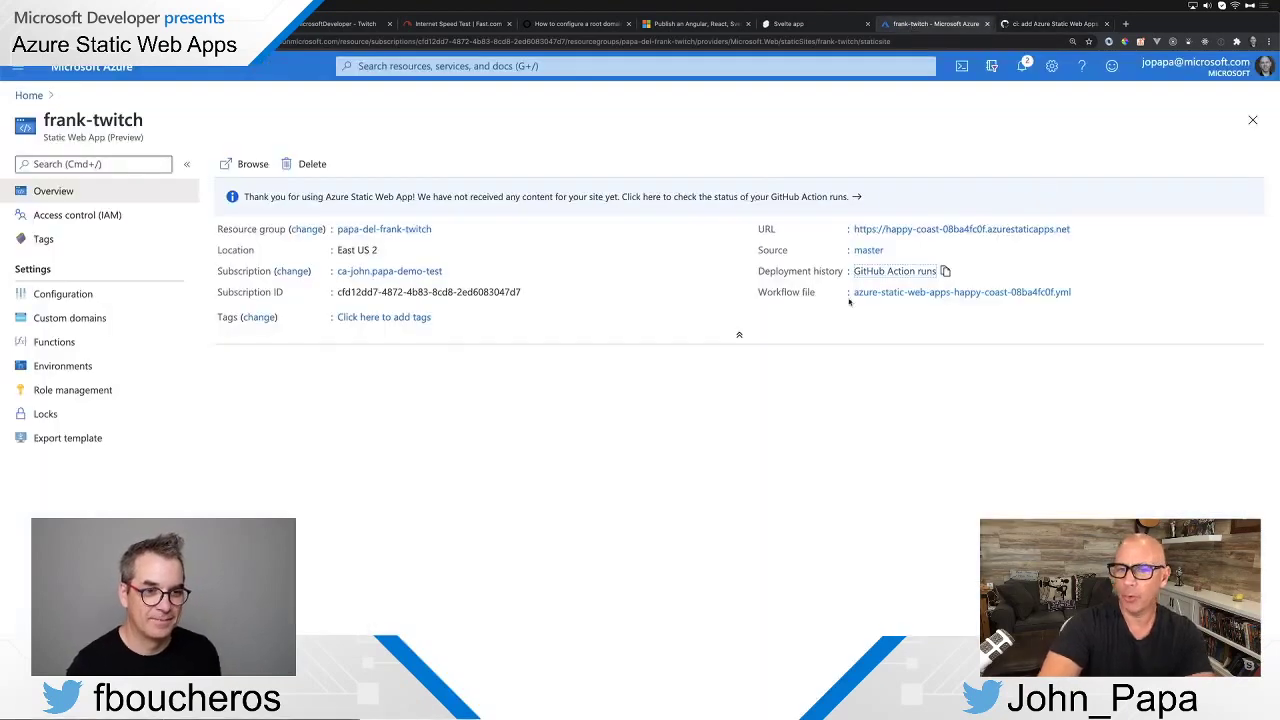
Open the site's generated URL, confirm the 1m 13s Actions build time, then bring up PowerPoint
{"action": "left_click", "coordinate": [940, 229]}
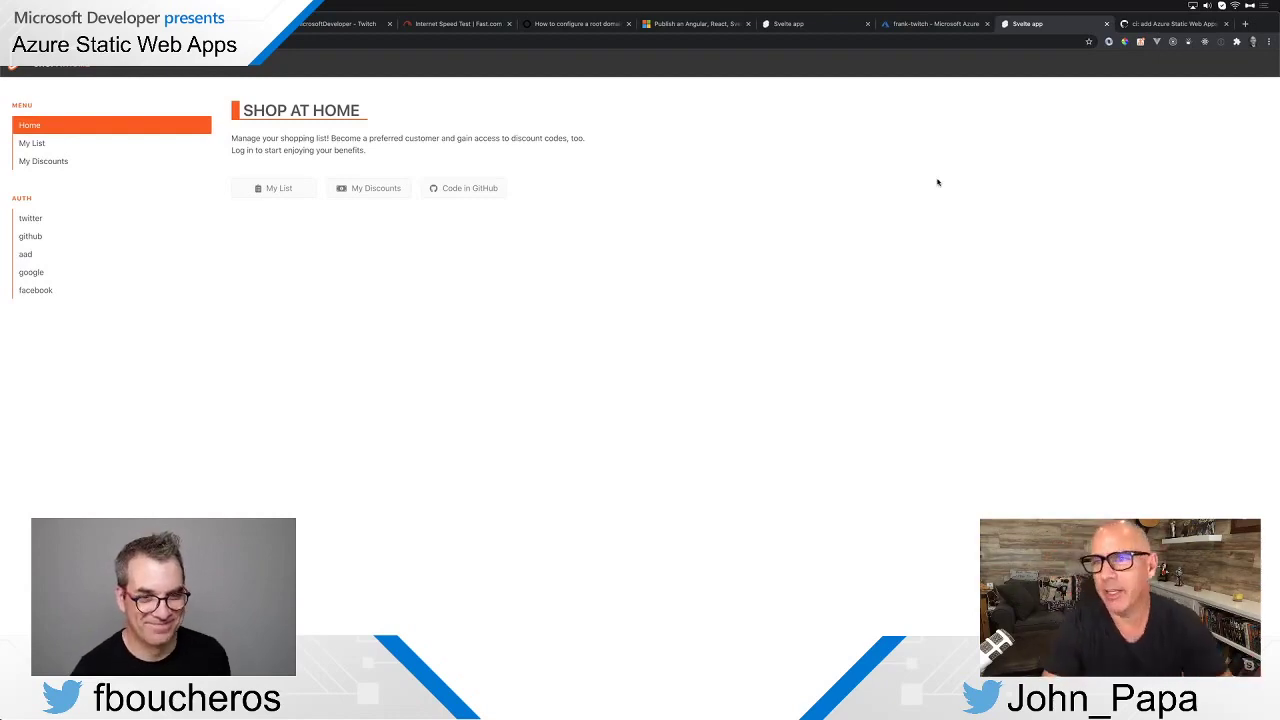
{"action": "left_click", "coordinate": [1175, 23]}
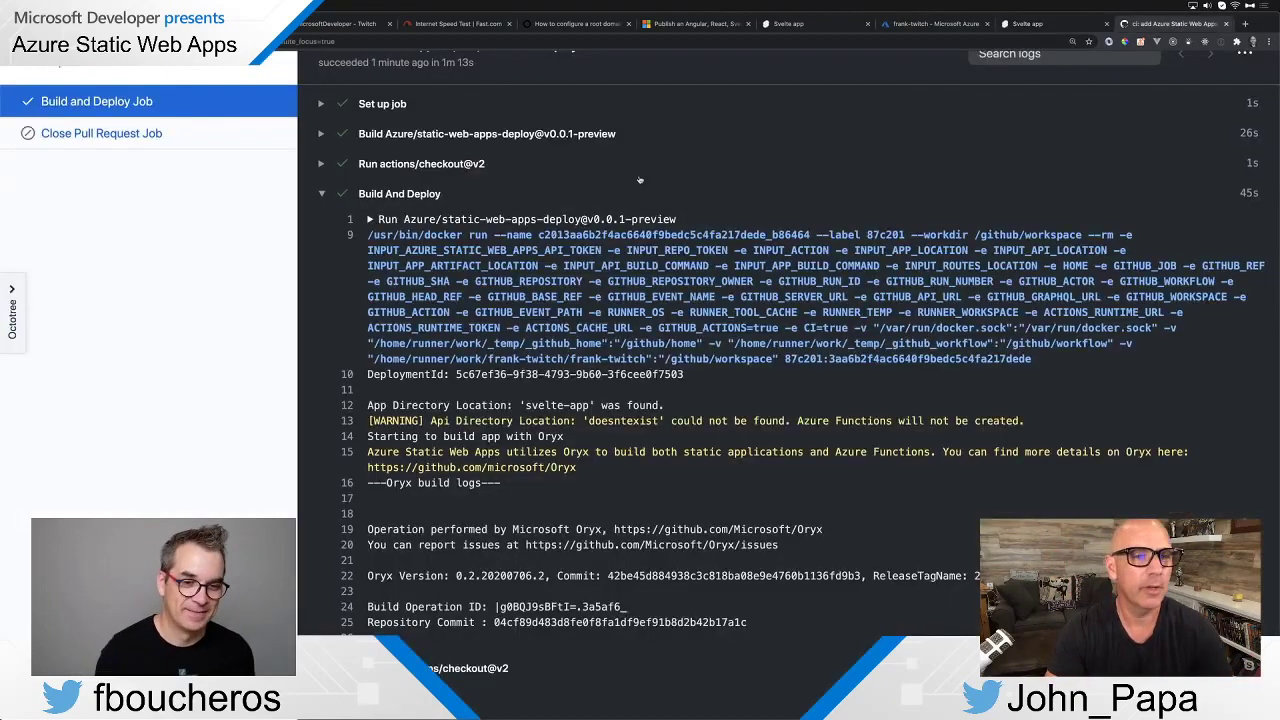
{"action": "scroll", "coordinate": [588, 544], "scroll_direction": "up", "scroll_amount": 5}
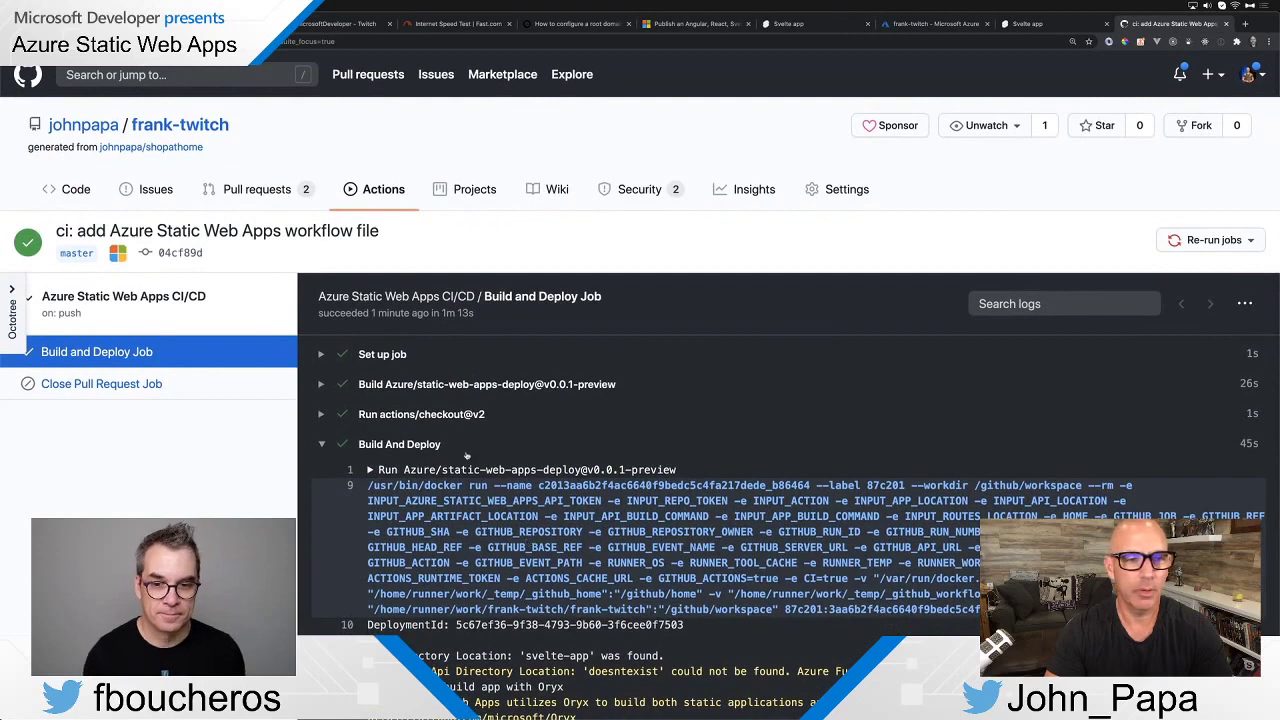
{"action": "left_click_drag", "start_coordinate": [474, 314], "coordinate": [442, 314]}
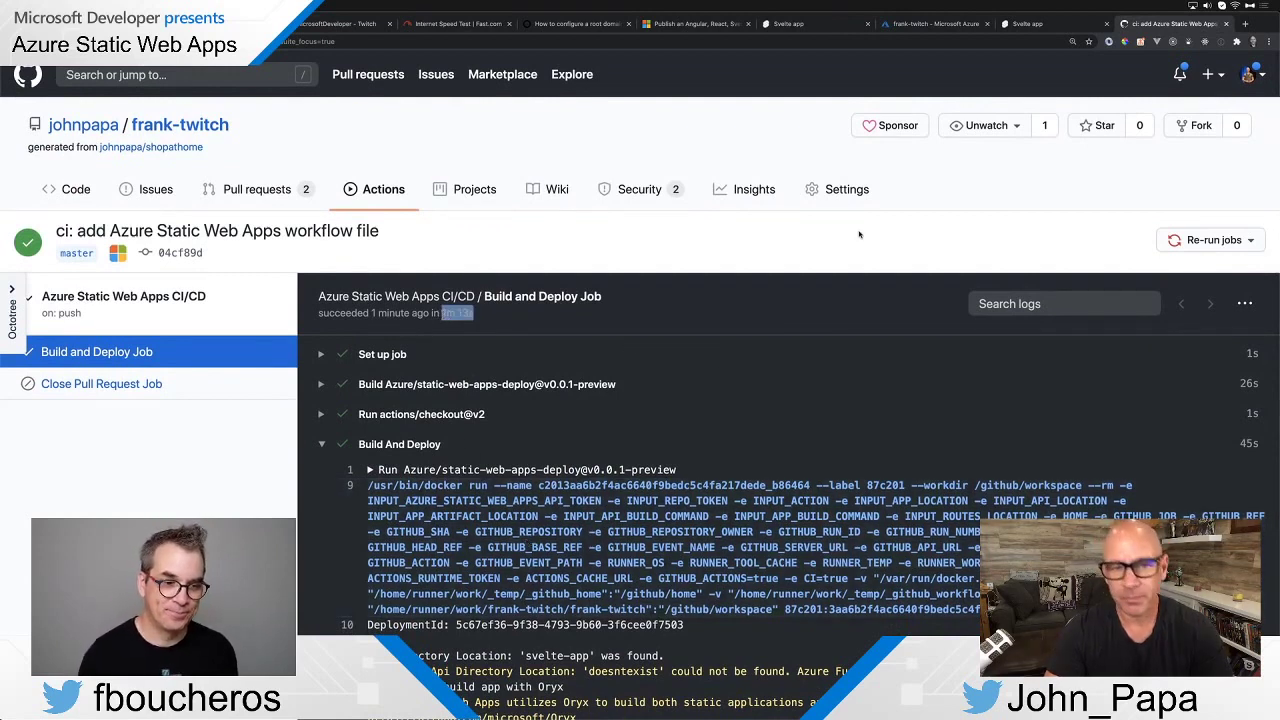
{"action": "left_click", "coordinate": [747, 235]}
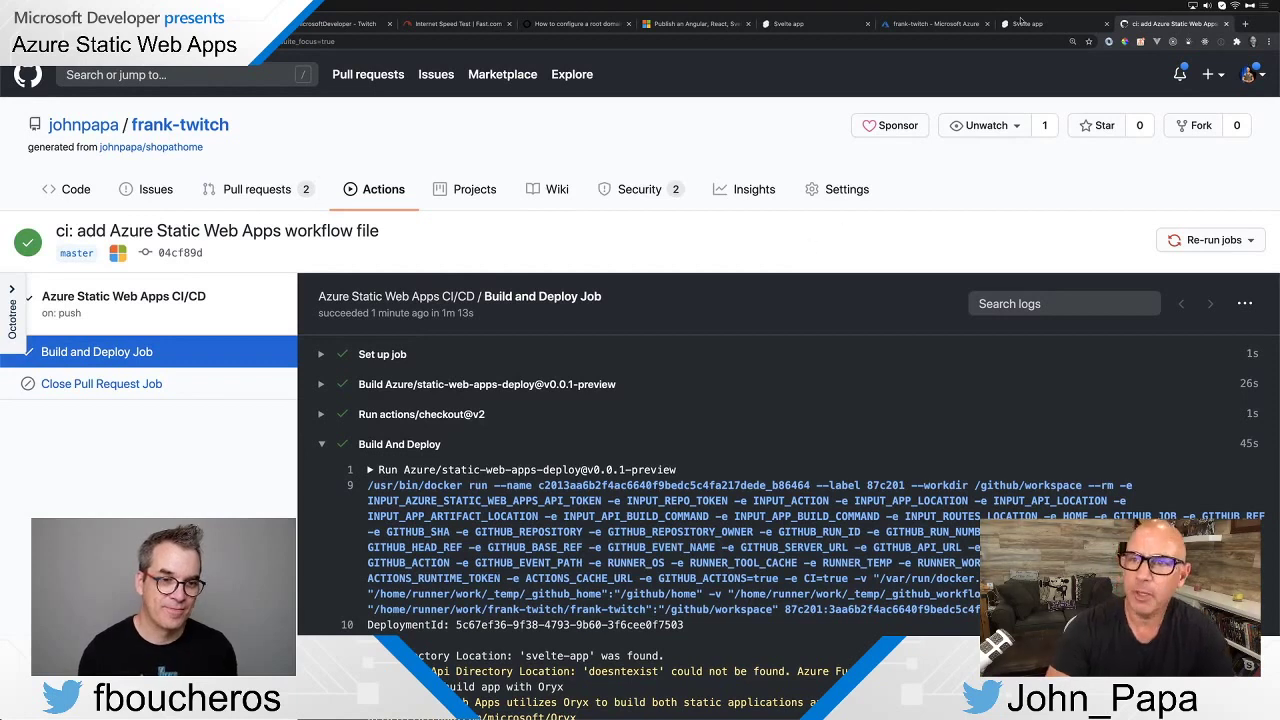
{"action": "left_click", "coordinate": [1046, 24]}
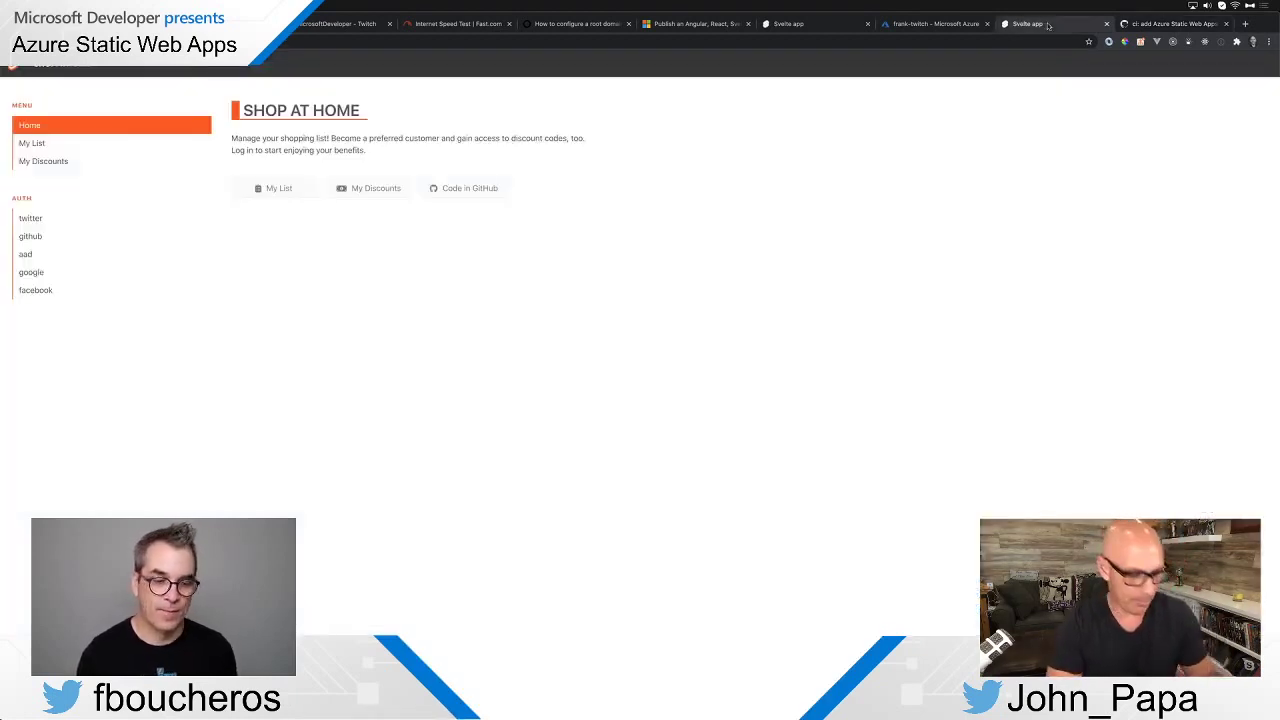
{"action": "key", "text": "super+Tab"}
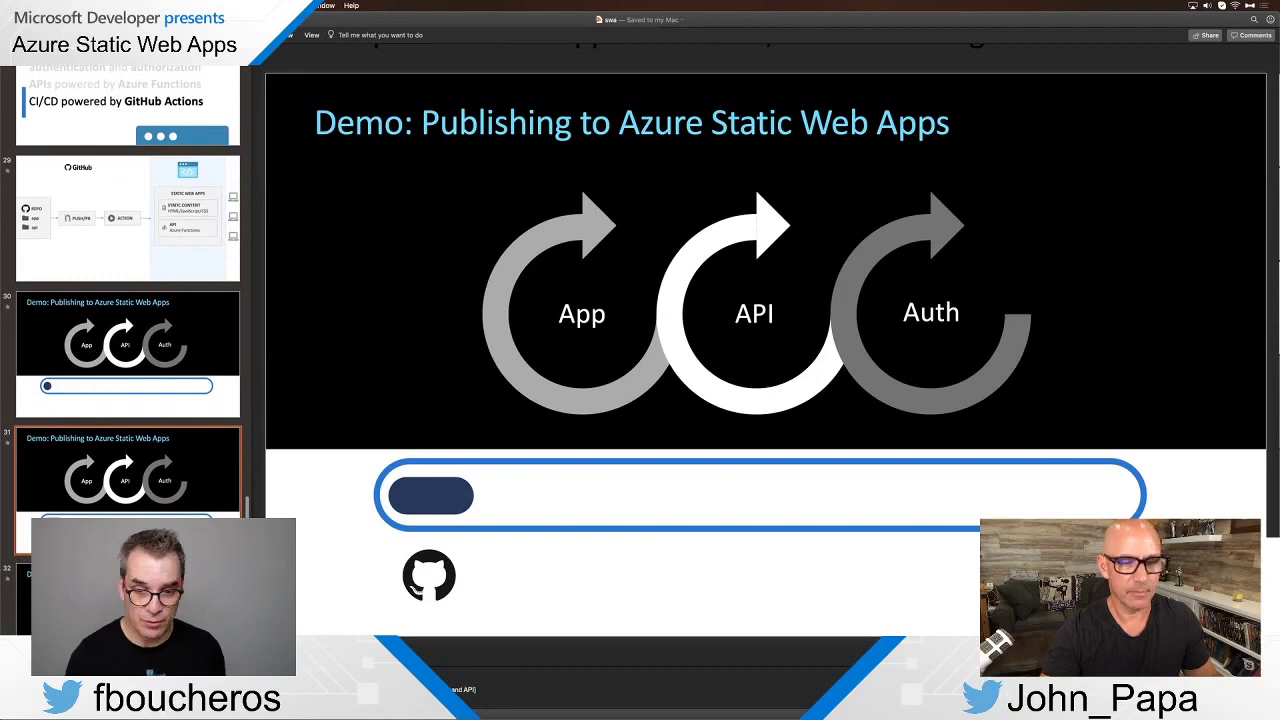
Leave the PowerPoint slides and return to the browser showing the Shop at Home site
{"action": "key", "text": "super+Tab"}
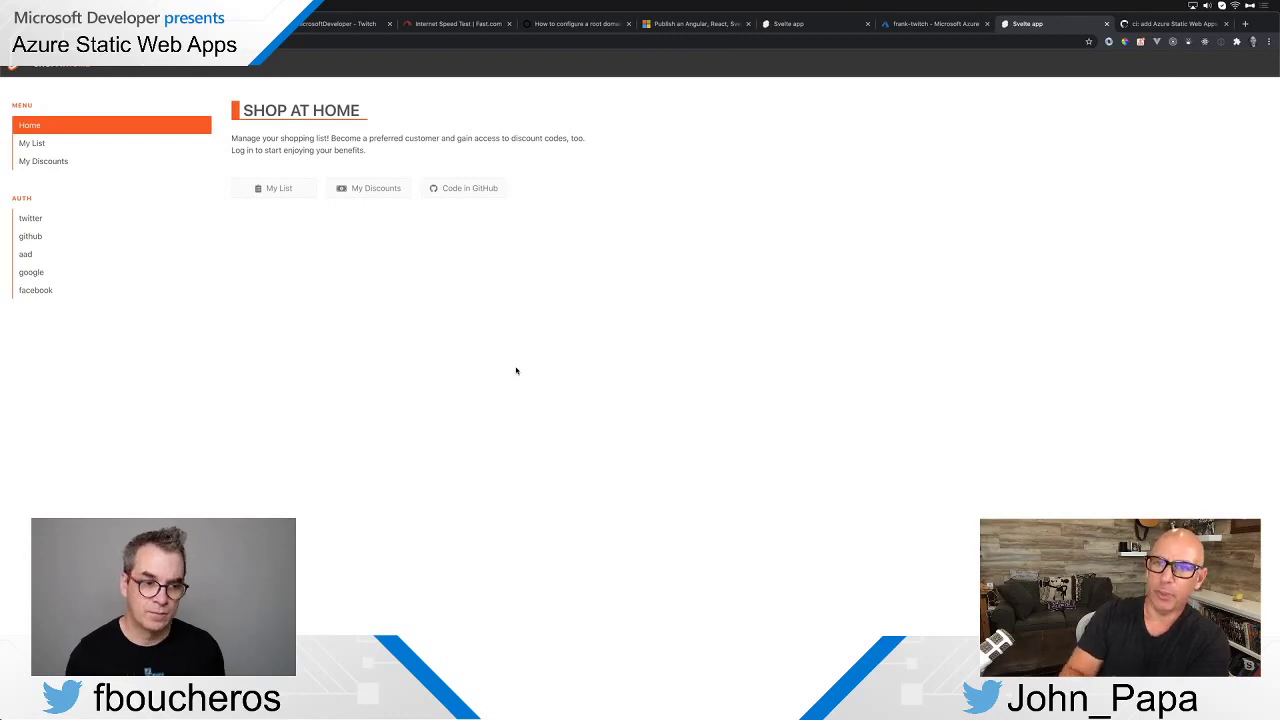
Bring the 'frank-twitch - Microsoft Azure' overview tab to the front
{"action": "left_click", "coordinate": [940, 24]}
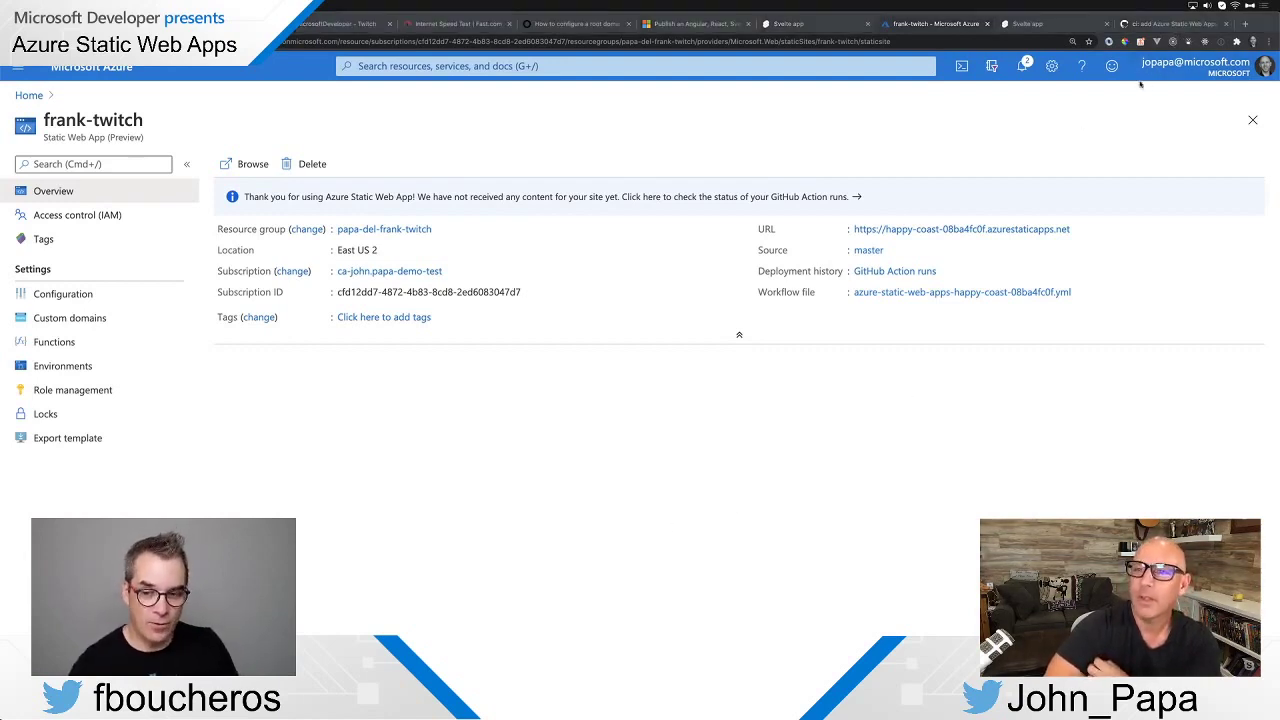
Return to the live Shop at Home tab and shrink the browser into a smaller window
{"action": "left_click", "coordinate": [1030, 24]}
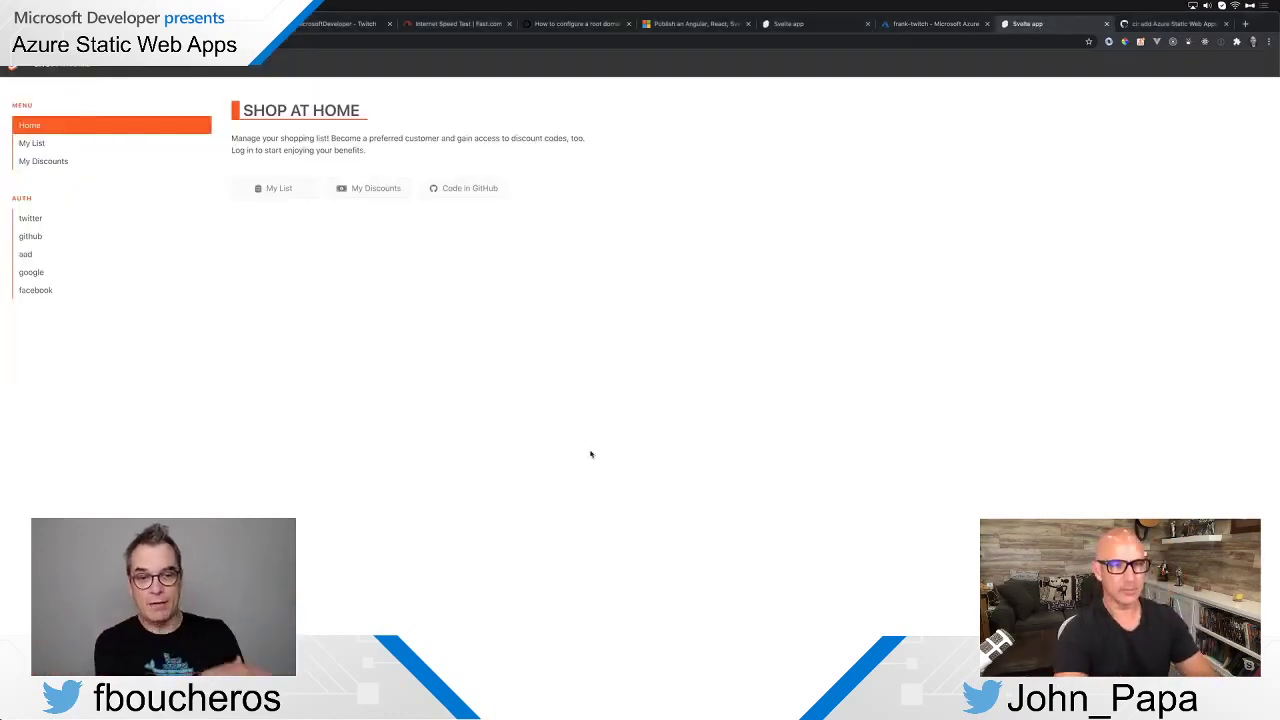
{"action": "key", "text": "super+plus"}
{"action": "key", "text": "ctrl+alt+BackSpace"}
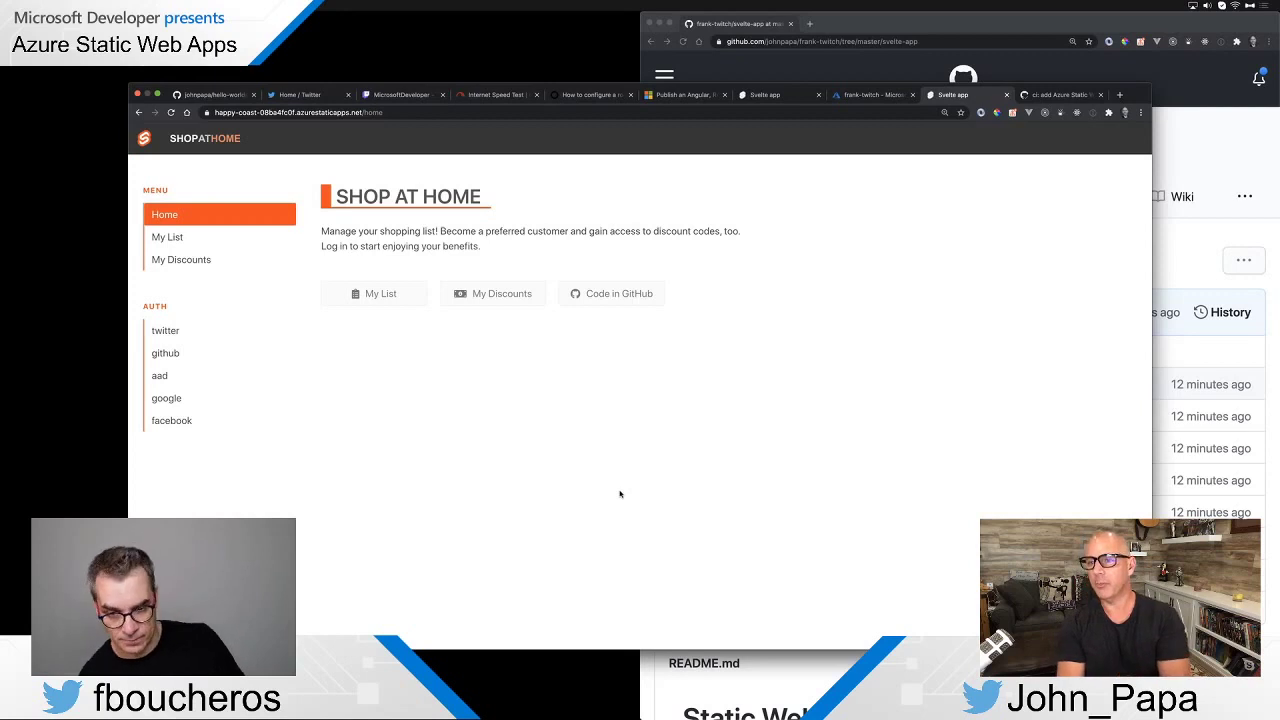
Inspect the site's HTTPS certificate: *.azurestaticapps.net, issued by Go Daddy G2, valid
{"action": "left_click", "coordinate": [320, 113]}
{"action": "left_click", "coordinate": [406, 463]}
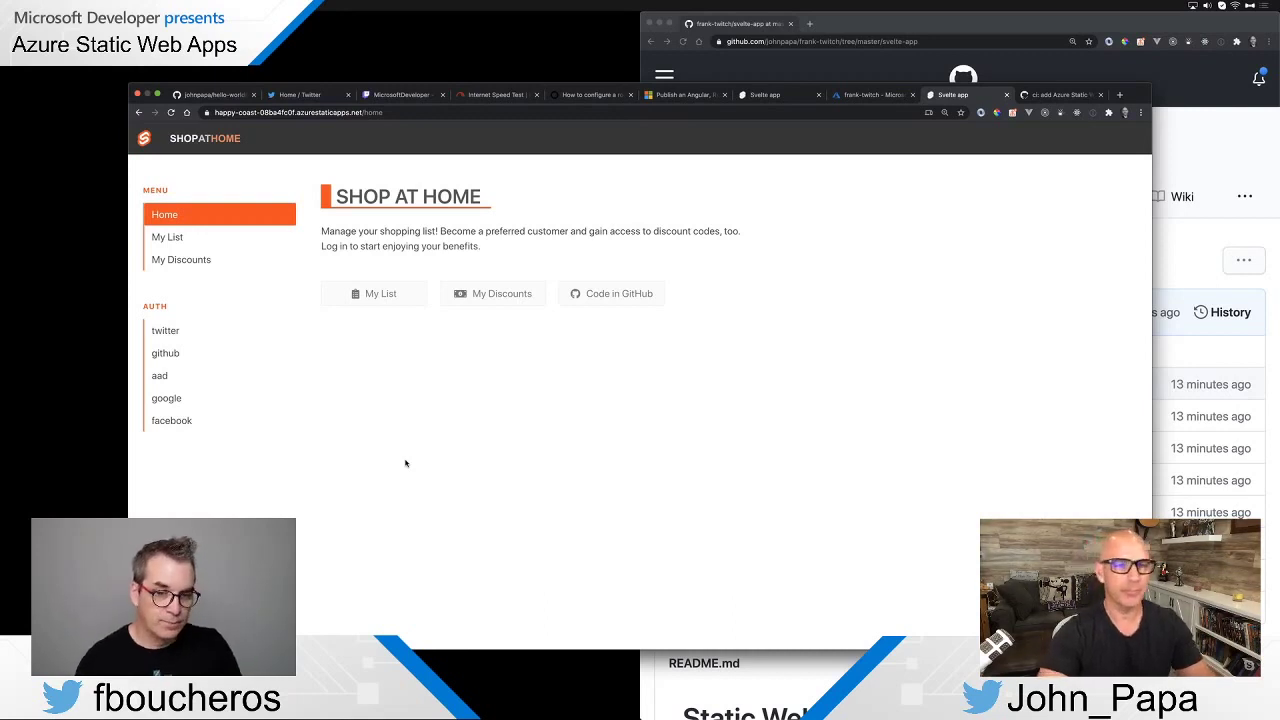
{"action": "left_click", "coordinate": [383, 113]}
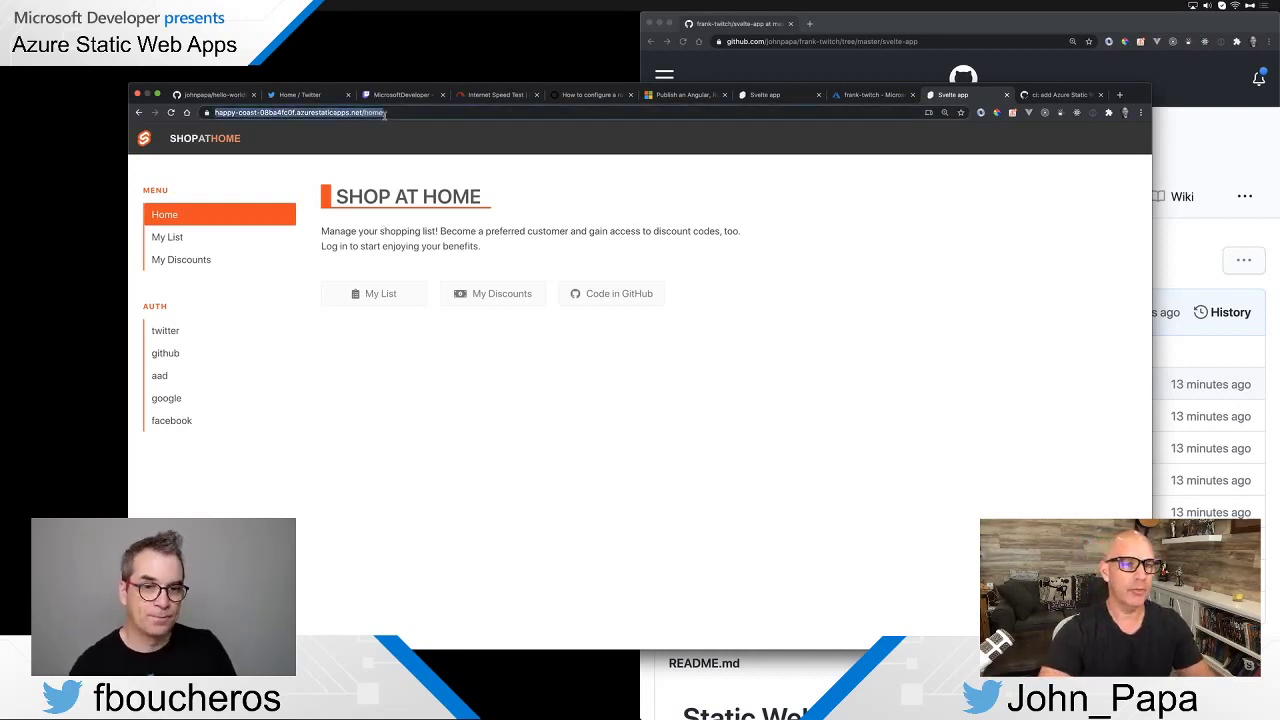
{"action": "left_click", "coordinate": [206, 113]}
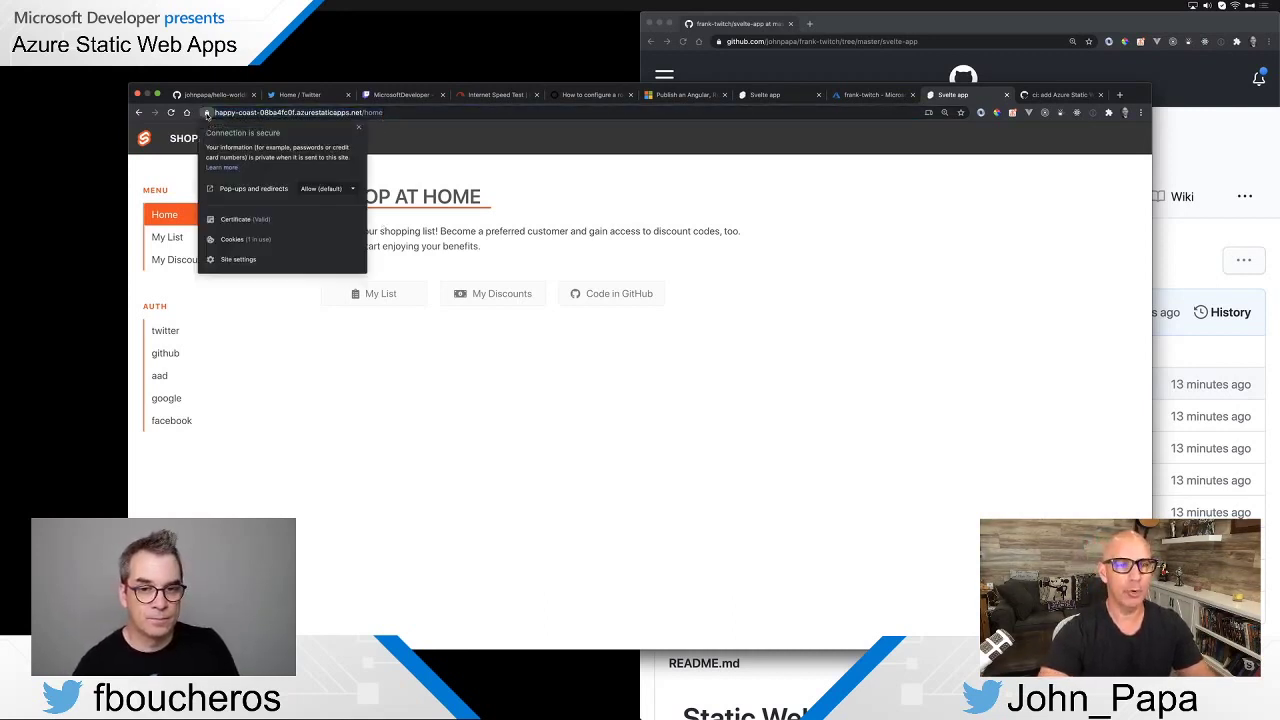
{"action": "left_click", "coordinate": [241, 221]}
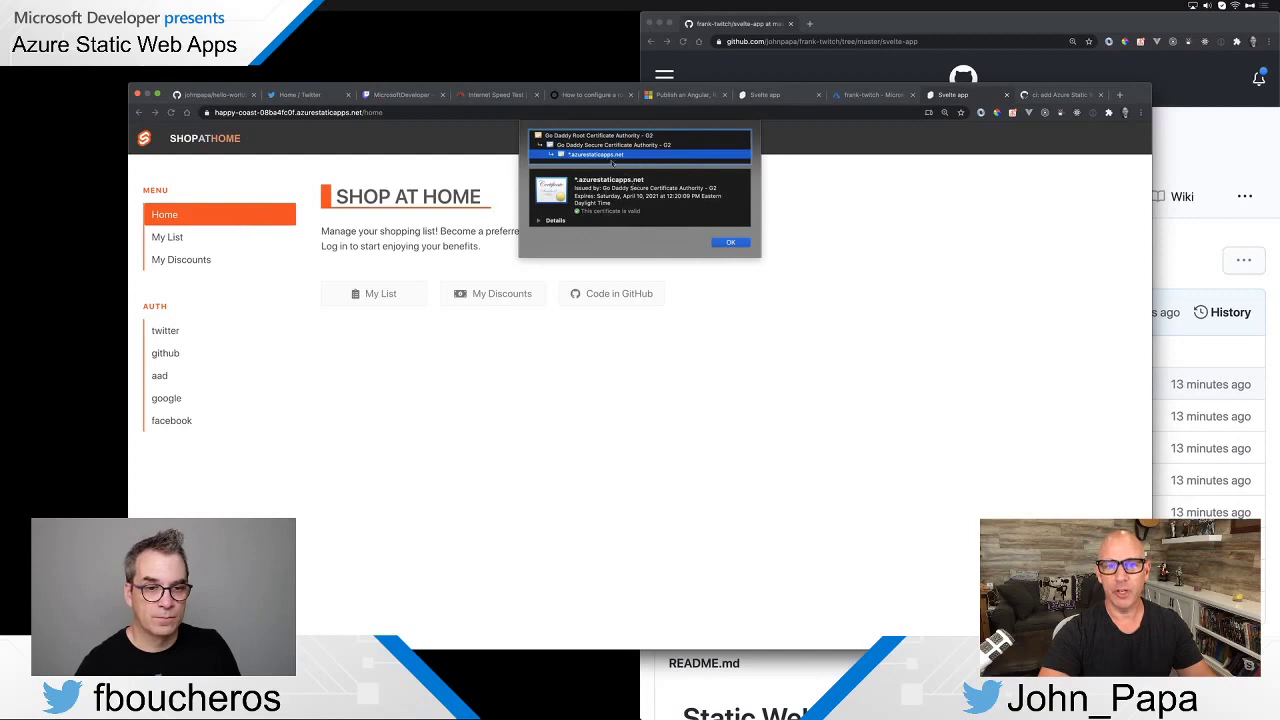
{"action": "left_click", "coordinate": [732, 242]}
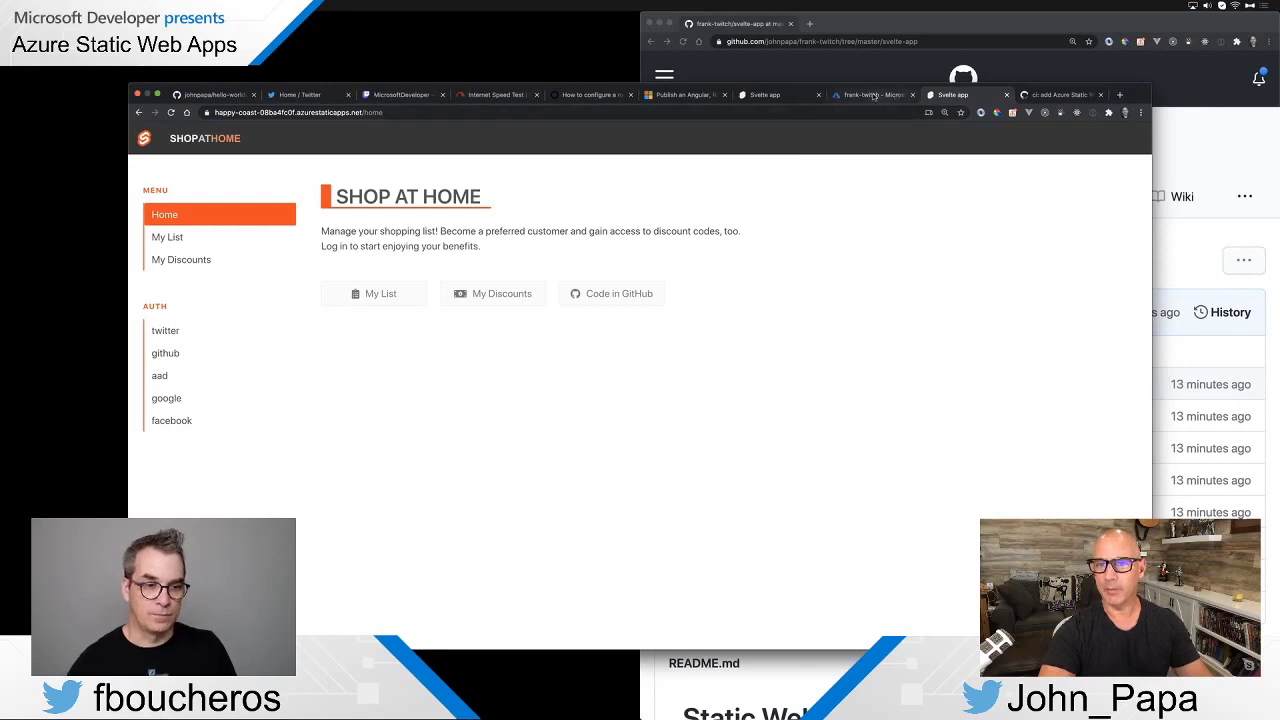
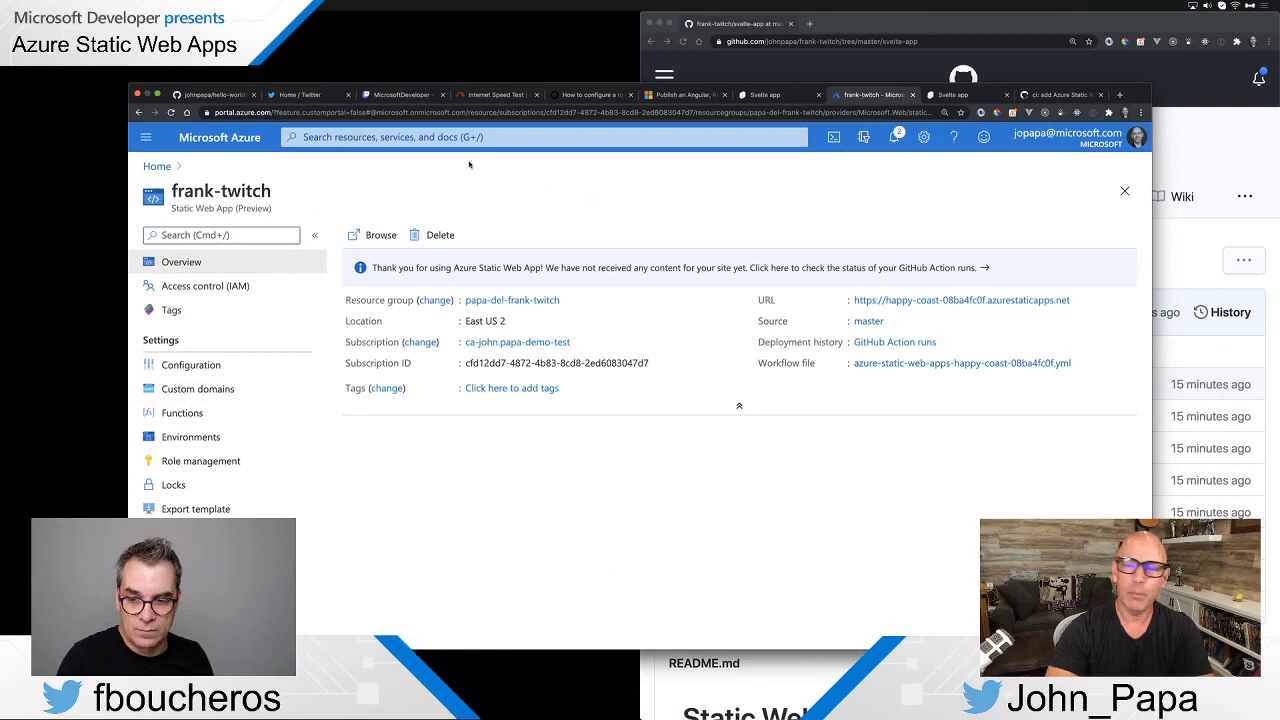
Zoom in and open the frank-twitch Custom domains settings to start adding a domain
{"action": "left_click", "coordinate": [191, 365]}
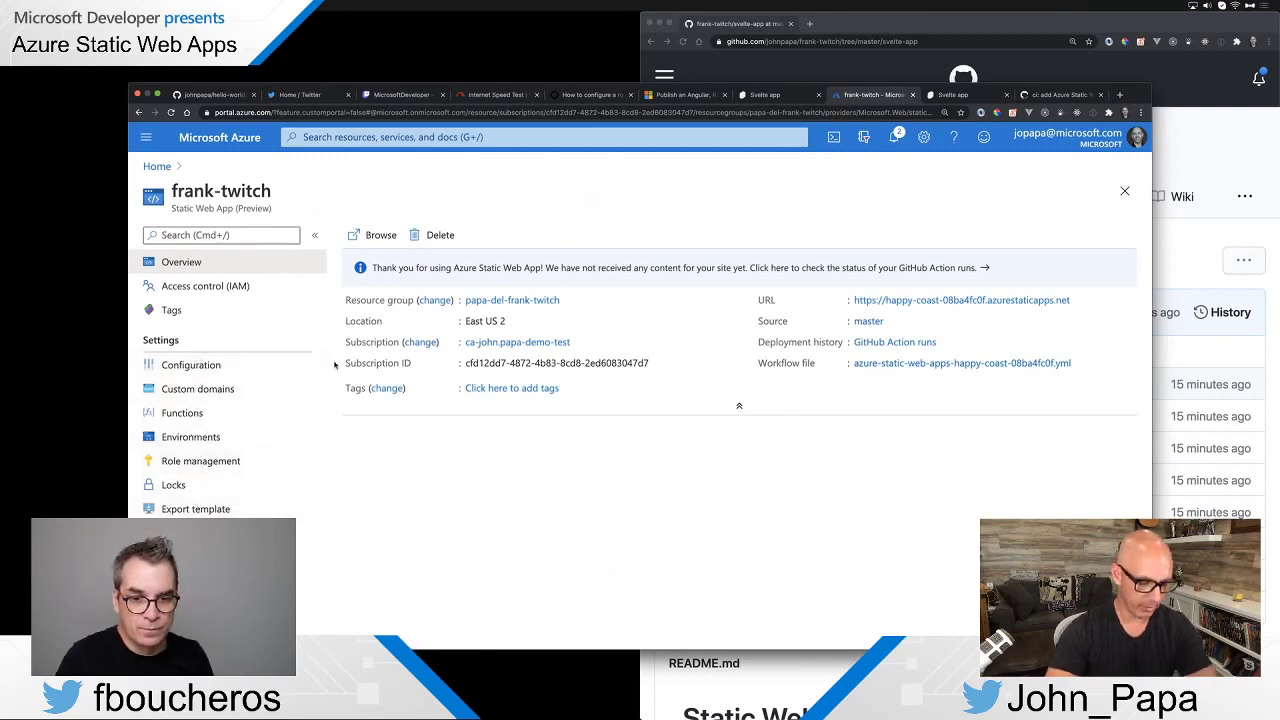
{"action": "key", "text": "super+equal"}
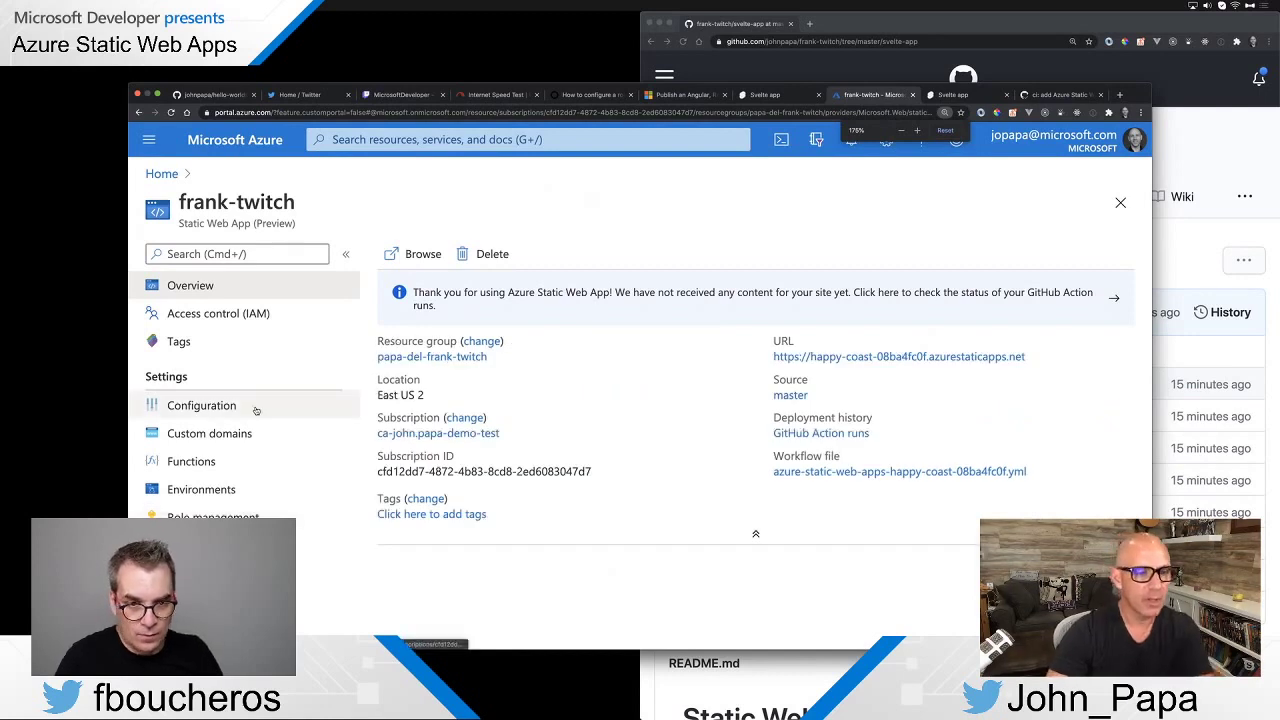
{"action": "left_click", "coordinate": [210, 434]}
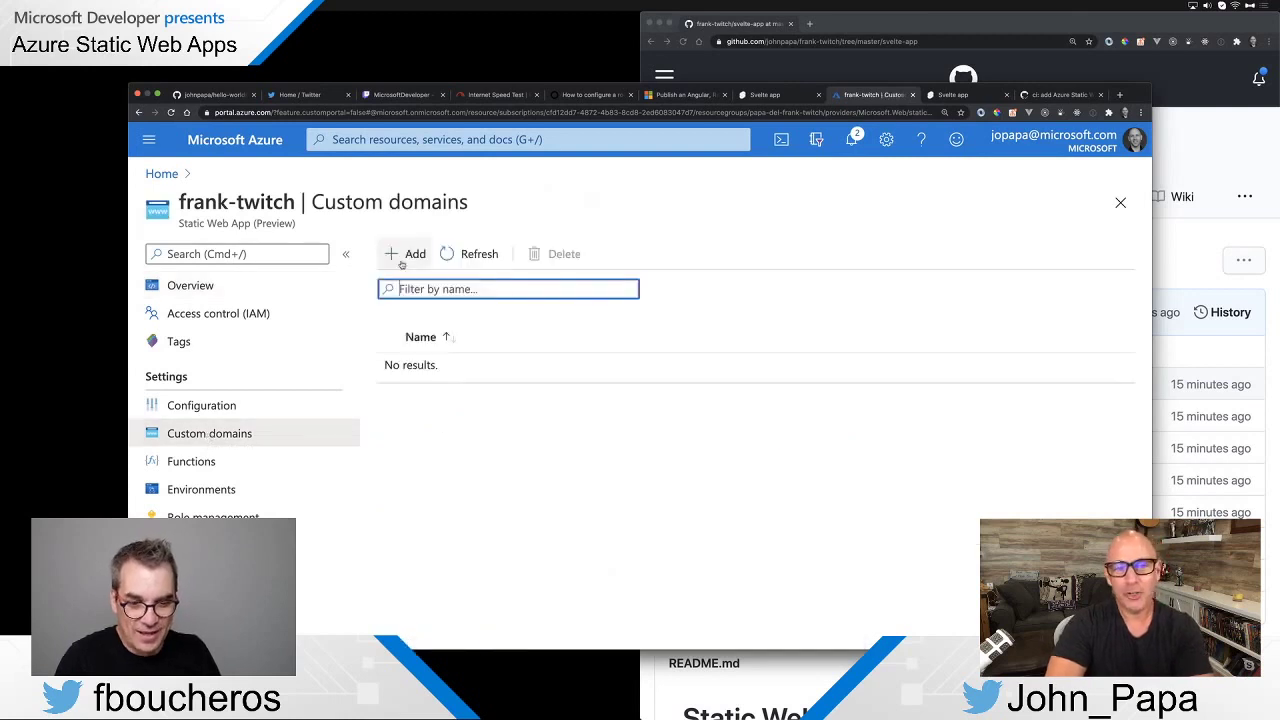
{"action": "left_click", "coordinate": [410, 254]}
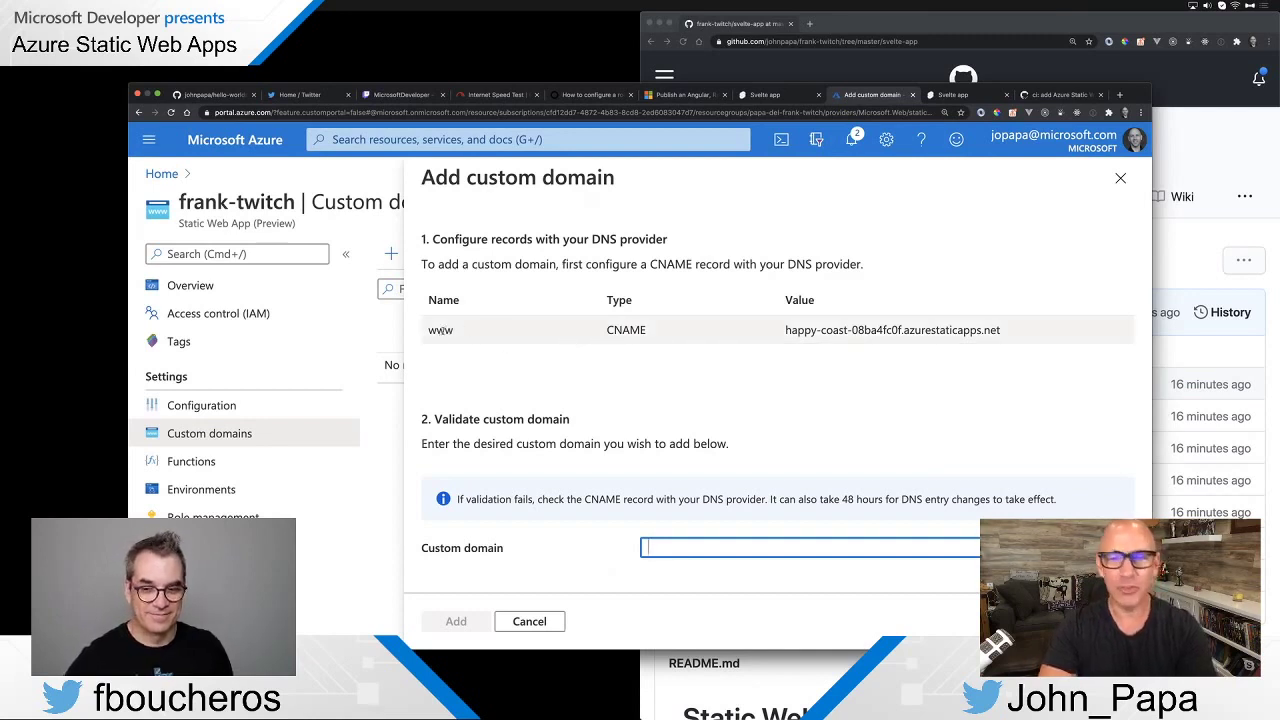
Highlight the DNS instructions and the www CNAME record's name, type and target
{"action": "double_click", "coordinate": [799, 264]}
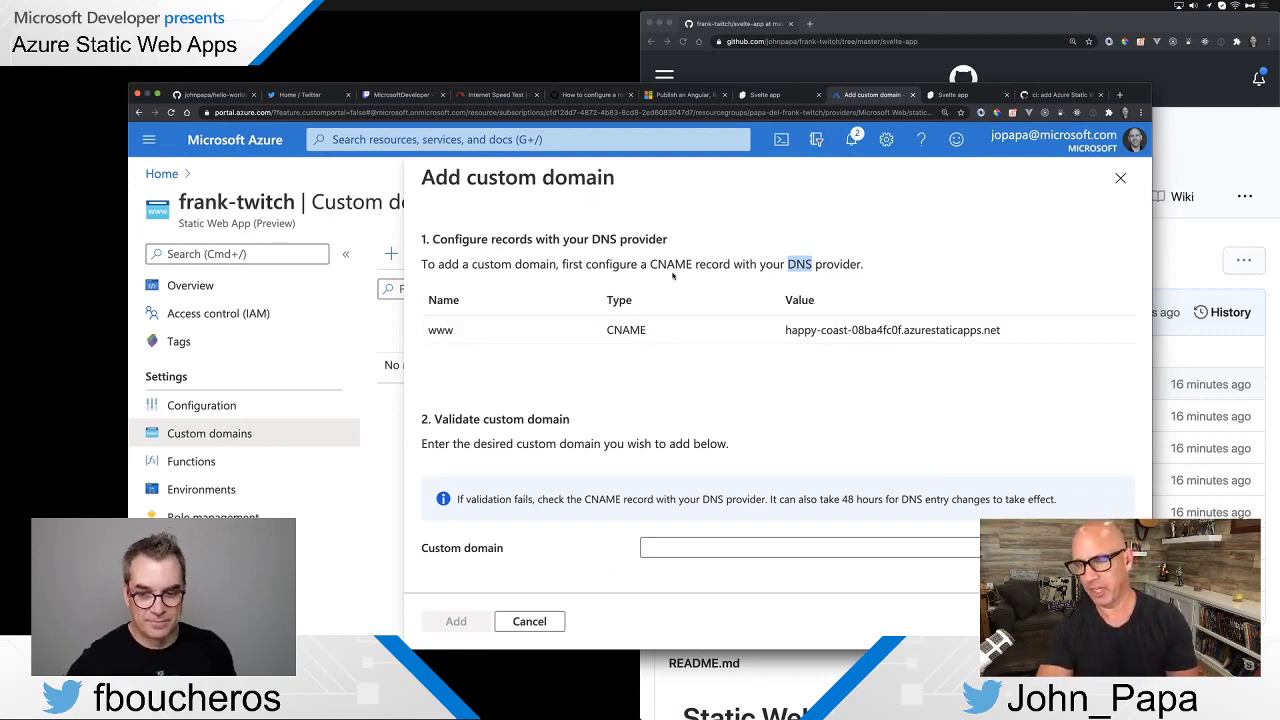
{"action": "double_click", "coordinate": [441, 331]}
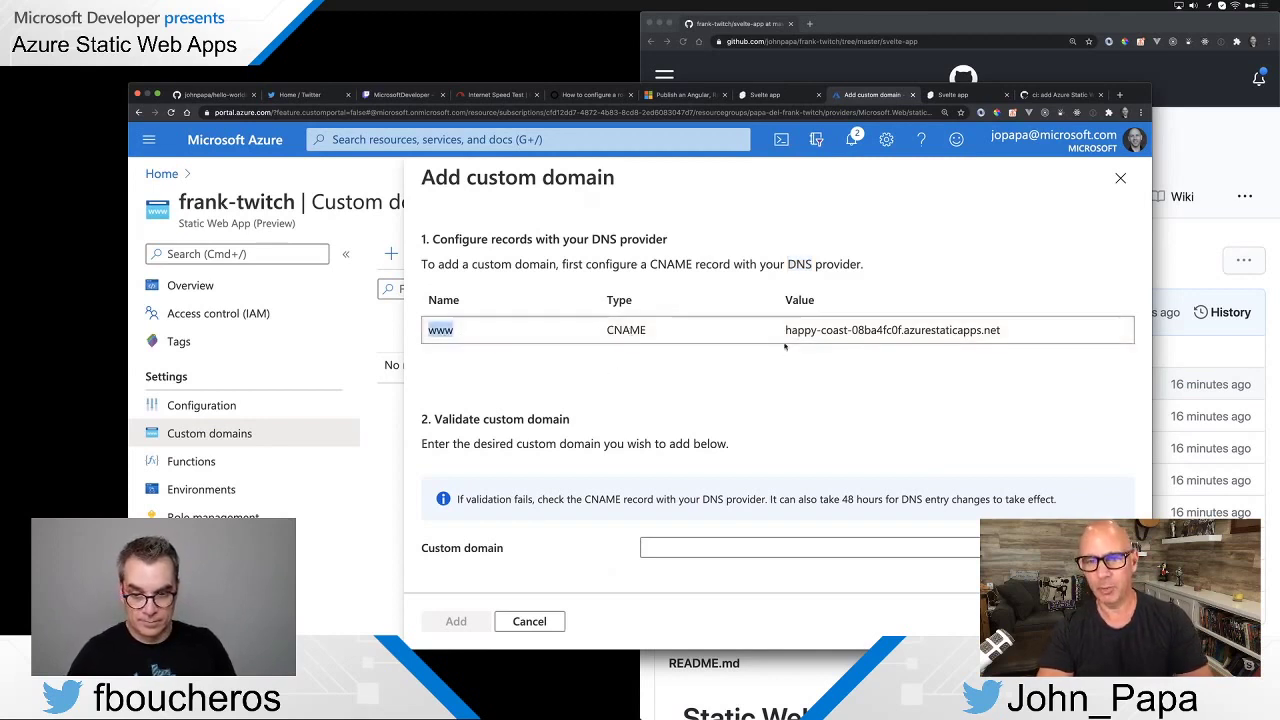
{"action": "double_click", "coordinate": [626, 330]}
{"action": "left_click_drag", "start_coordinate": [786, 330], "coordinate": [1010, 340]}
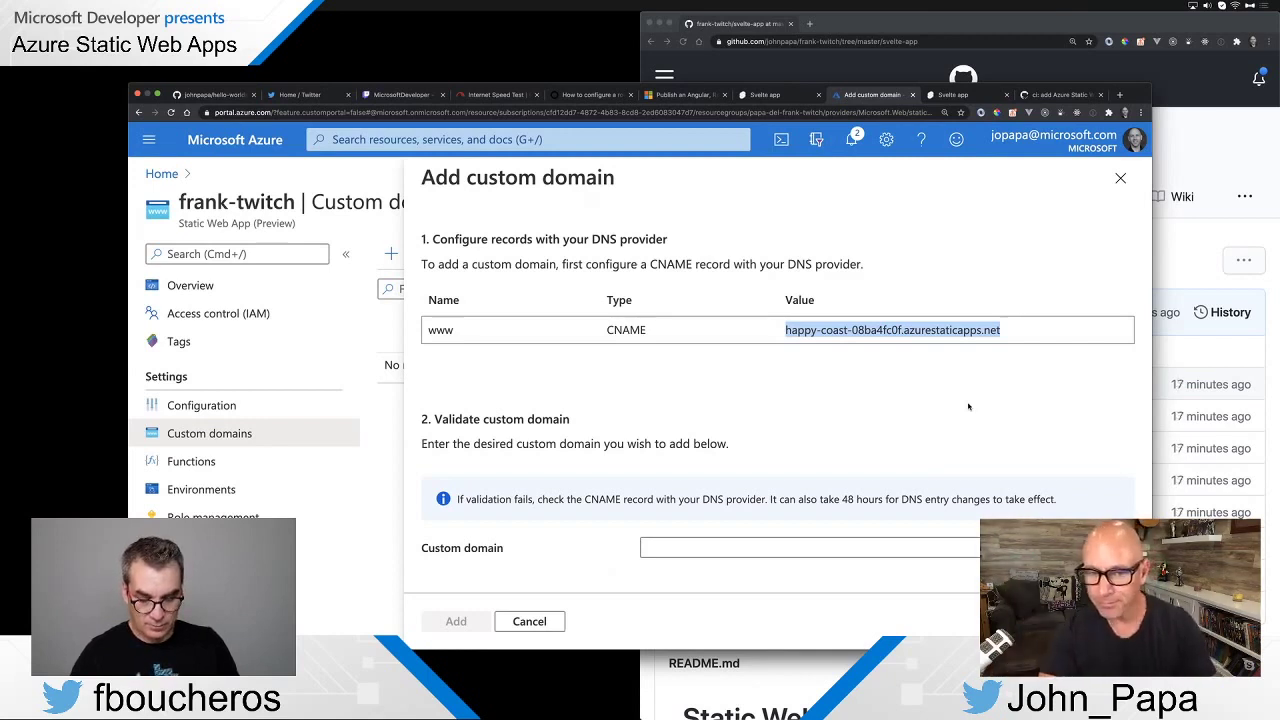
Enter shopathome.dev as the custom domain, then cancel the form
{"action": "scroll", "coordinate": [757, 484], "scroll_direction": "down", "scroll_amount": 1}
{"action": "left_click", "coordinate": [784, 539]}
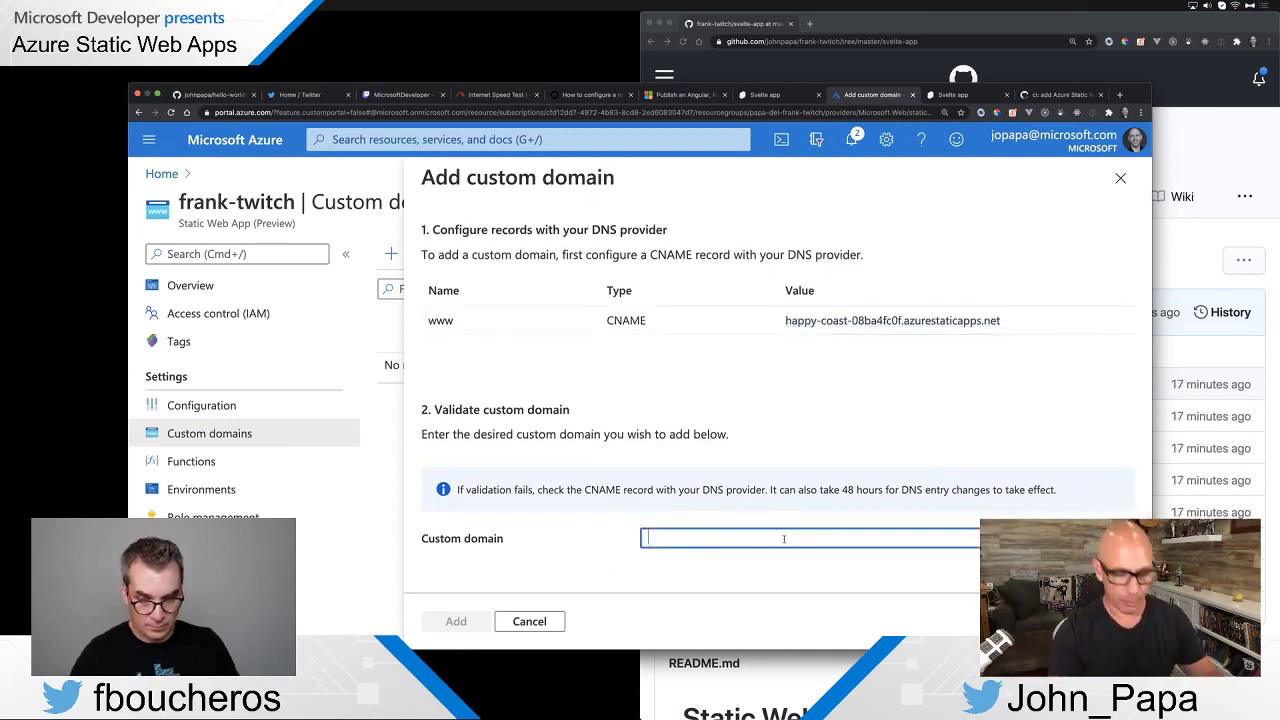
{"action": "type", "text": "shopat"}
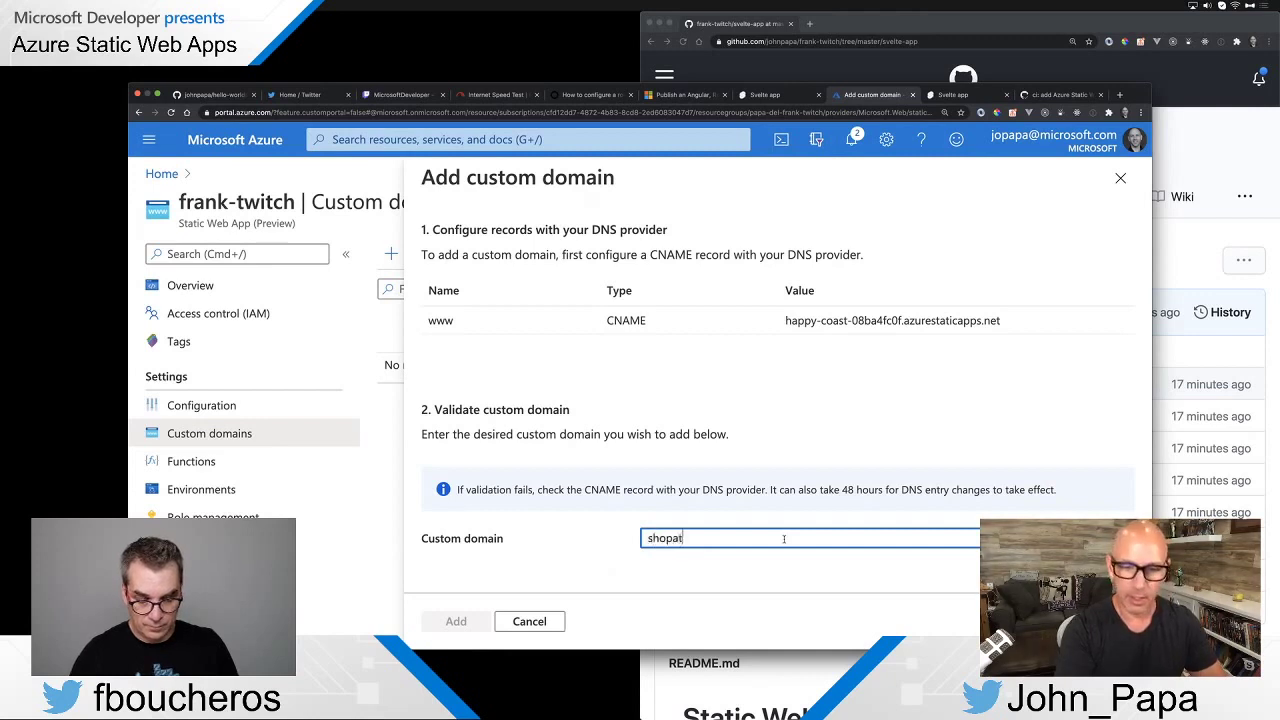
{"action": "type", "text": "home.dev"}
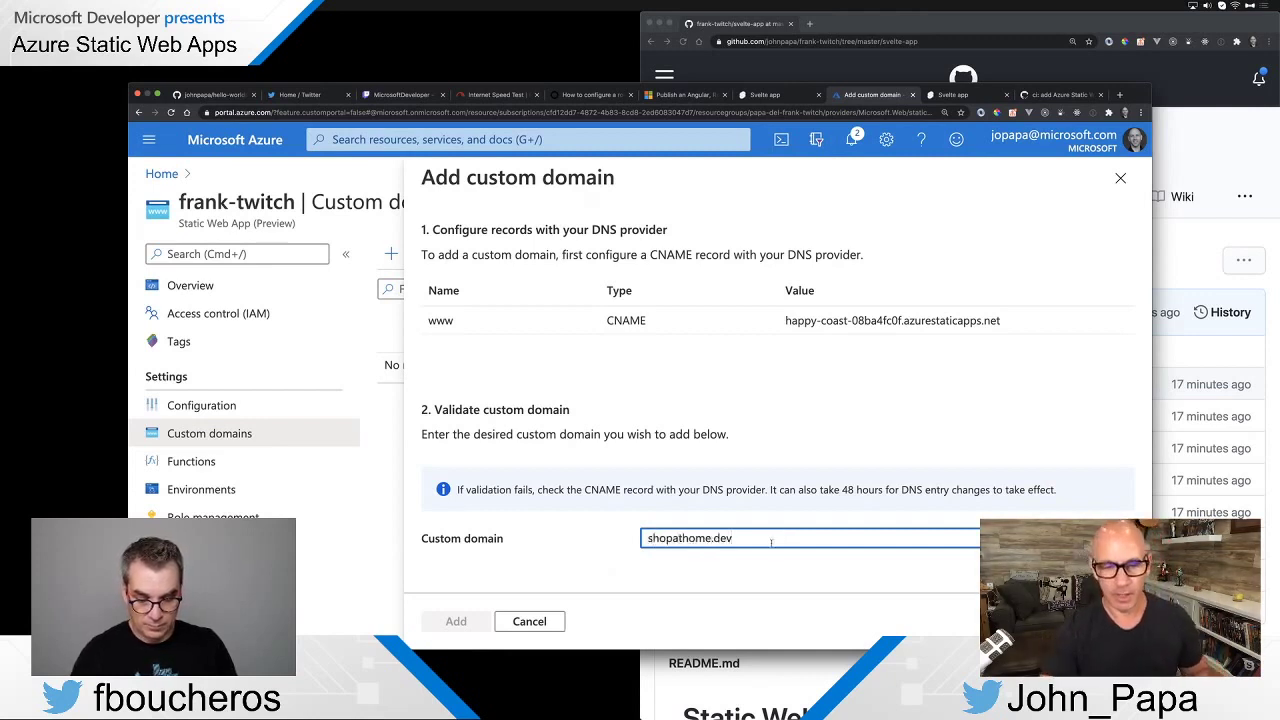
{"action": "left_click", "coordinate": [530, 621]}
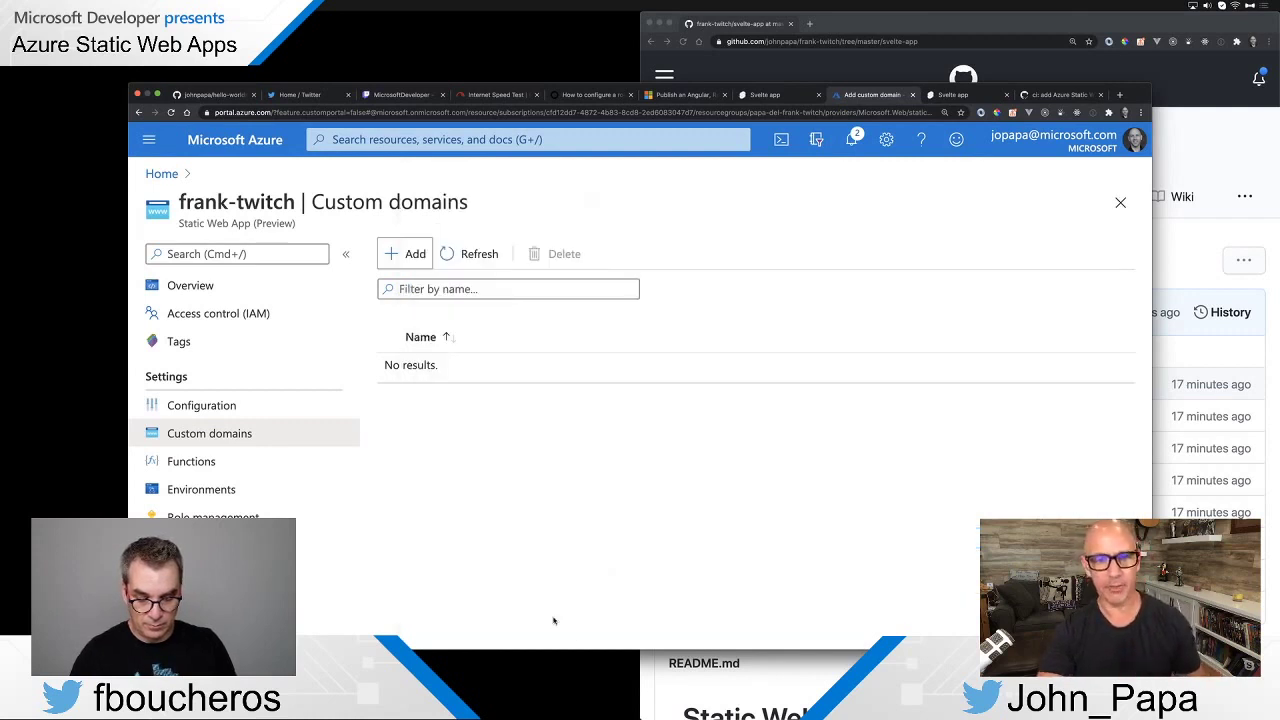
Go from portal Home to the shopathome static web app's Custom domains page, dismissing popups
{"action": "left_click", "coordinate": [173, 175]}
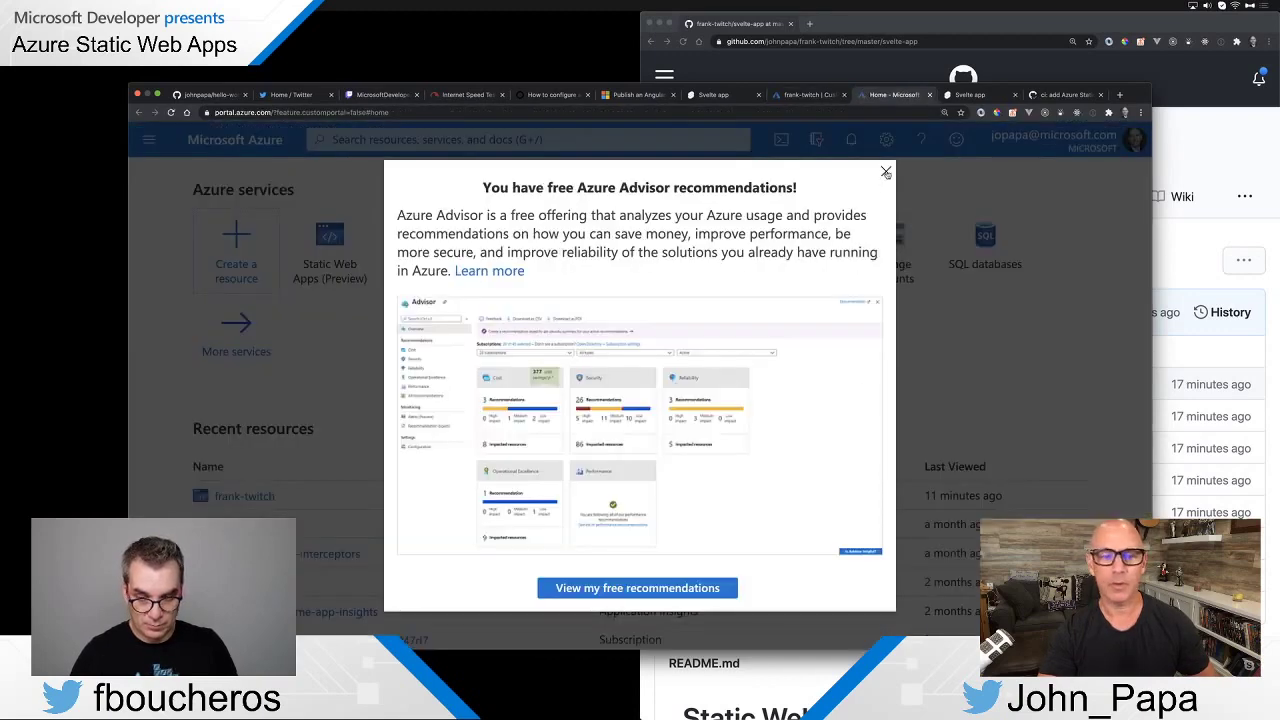
{"action": "left_click", "coordinate": [885, 172]}
{"action": "left_click", "coordinate": [240, 524]}
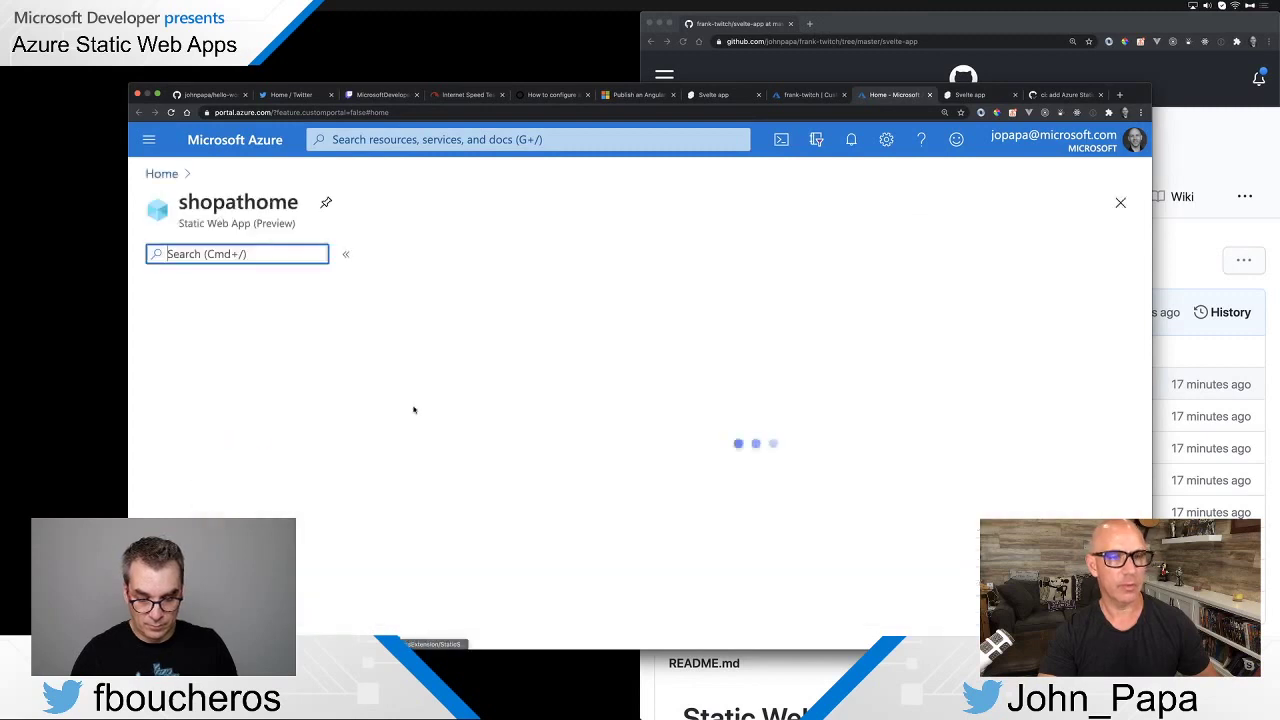
{"action": "left_click", "coordinate": [231, 432]}
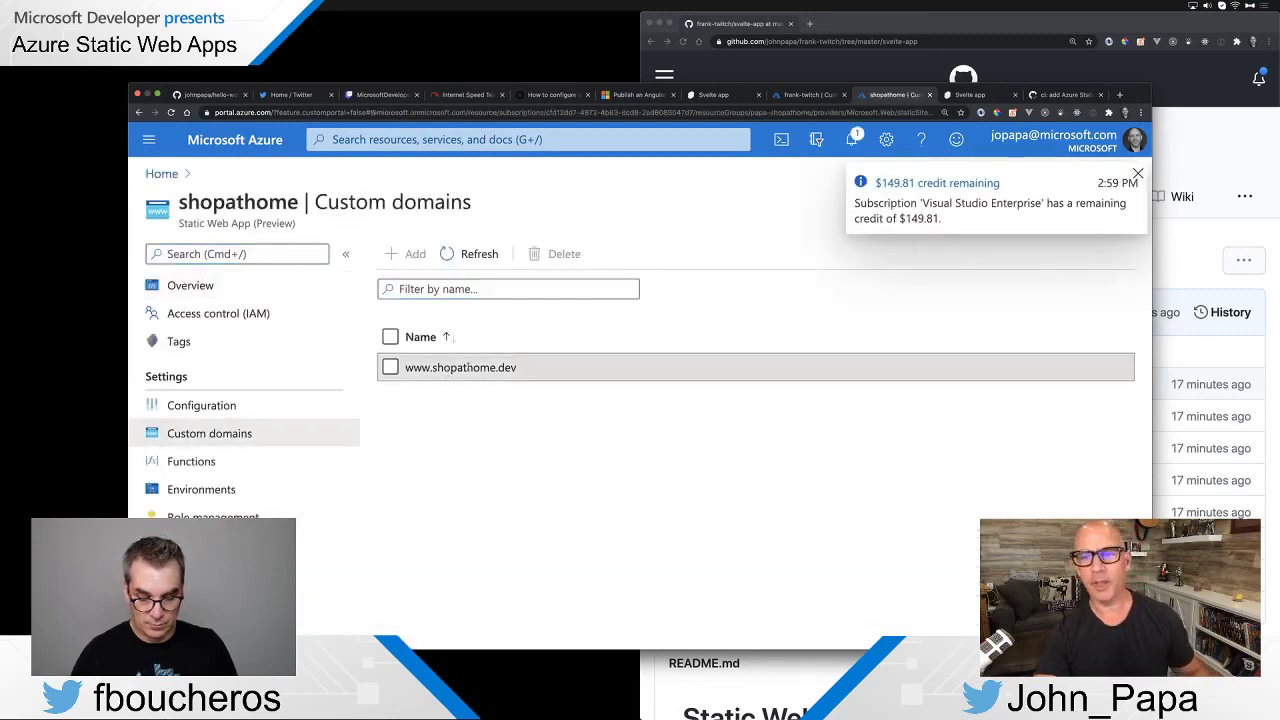
{"action": "left_click", "coordinate": [1138, 175]}
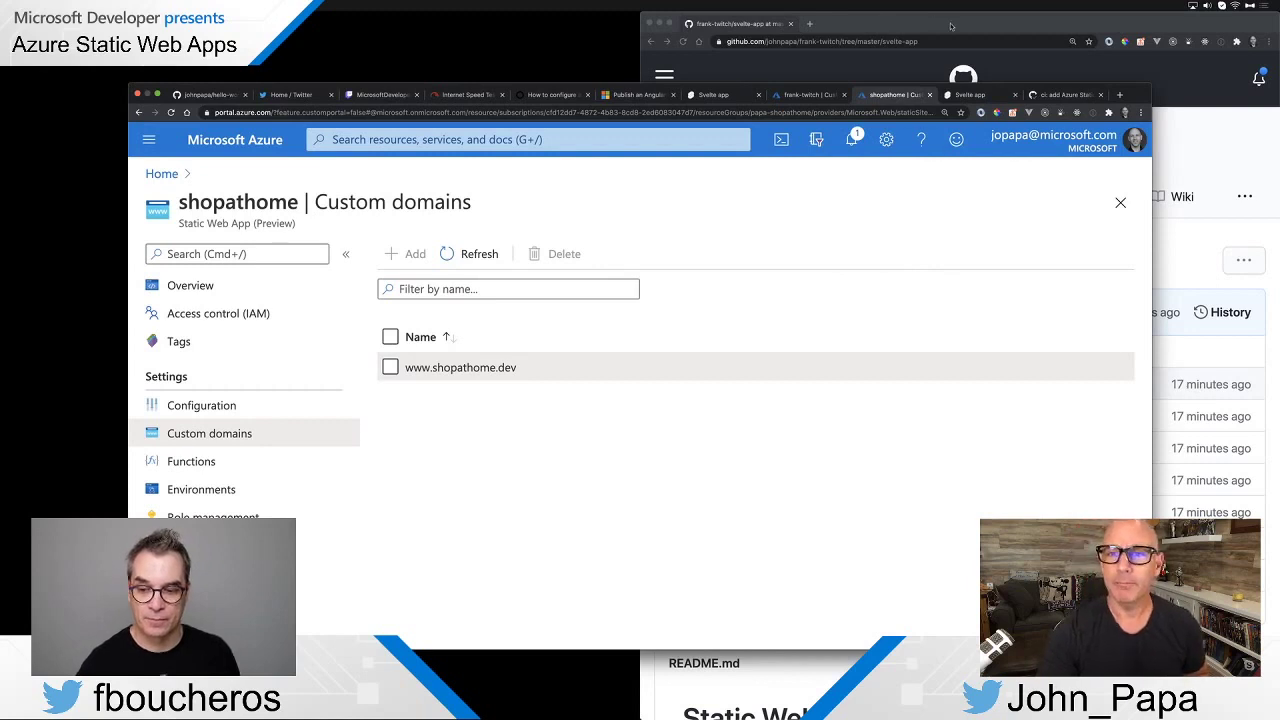
On the Shop at Home site, open developer tools with the Console shown and load My List
{"action": "left_click", "coordinate": [966, 95]}
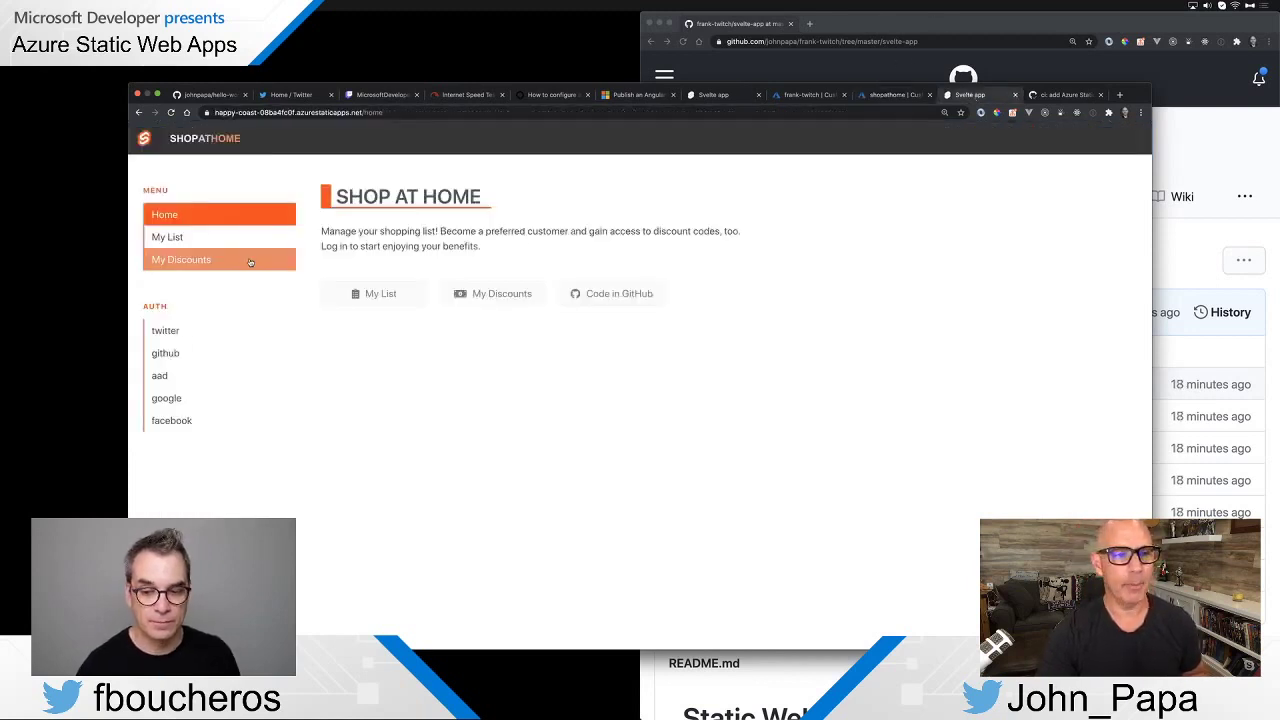
{"action": "left_click", "coordinate": [408, 296]}
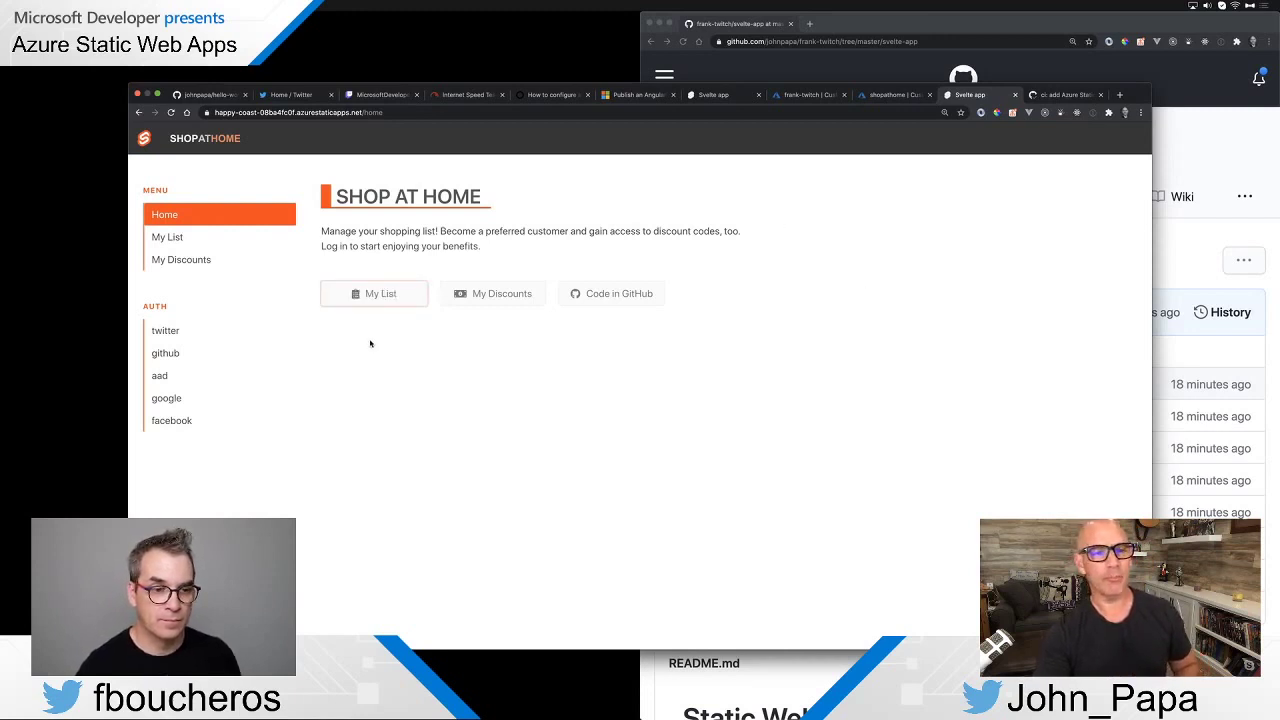
{"action": "key", "text": "super+alt+i"}
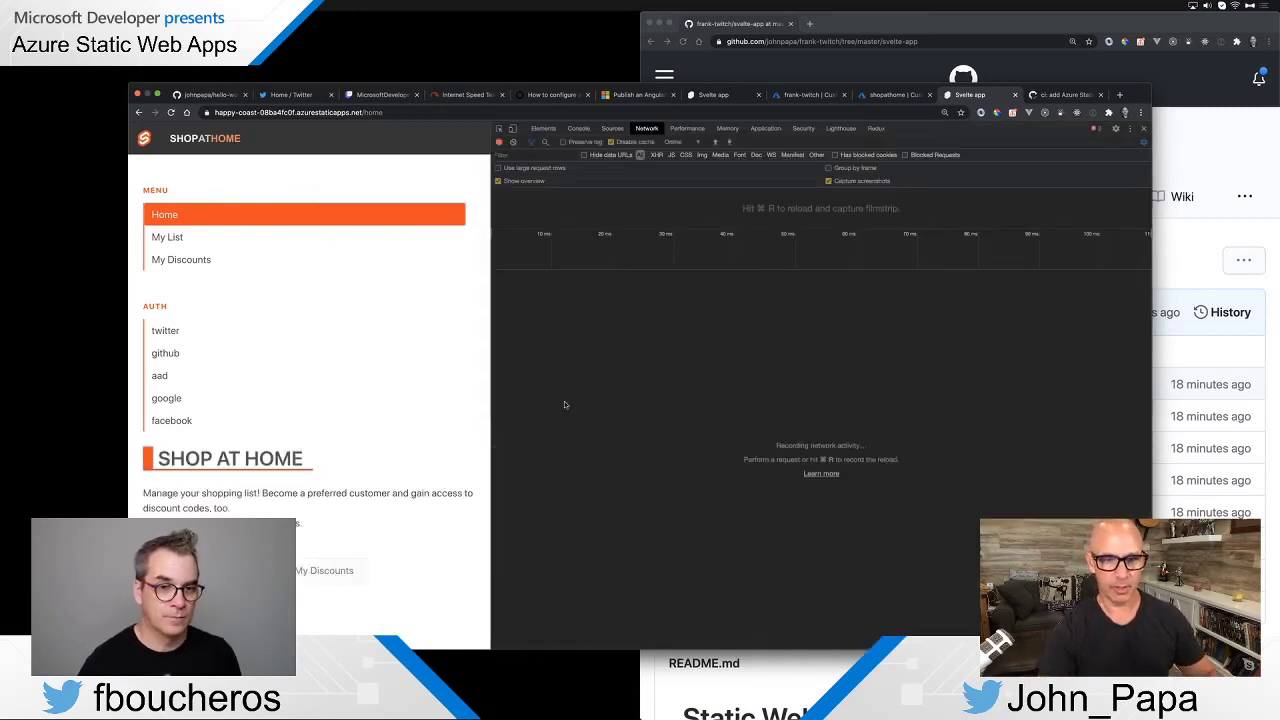
{"action": "left_click", "coordinate": [520, 454]}
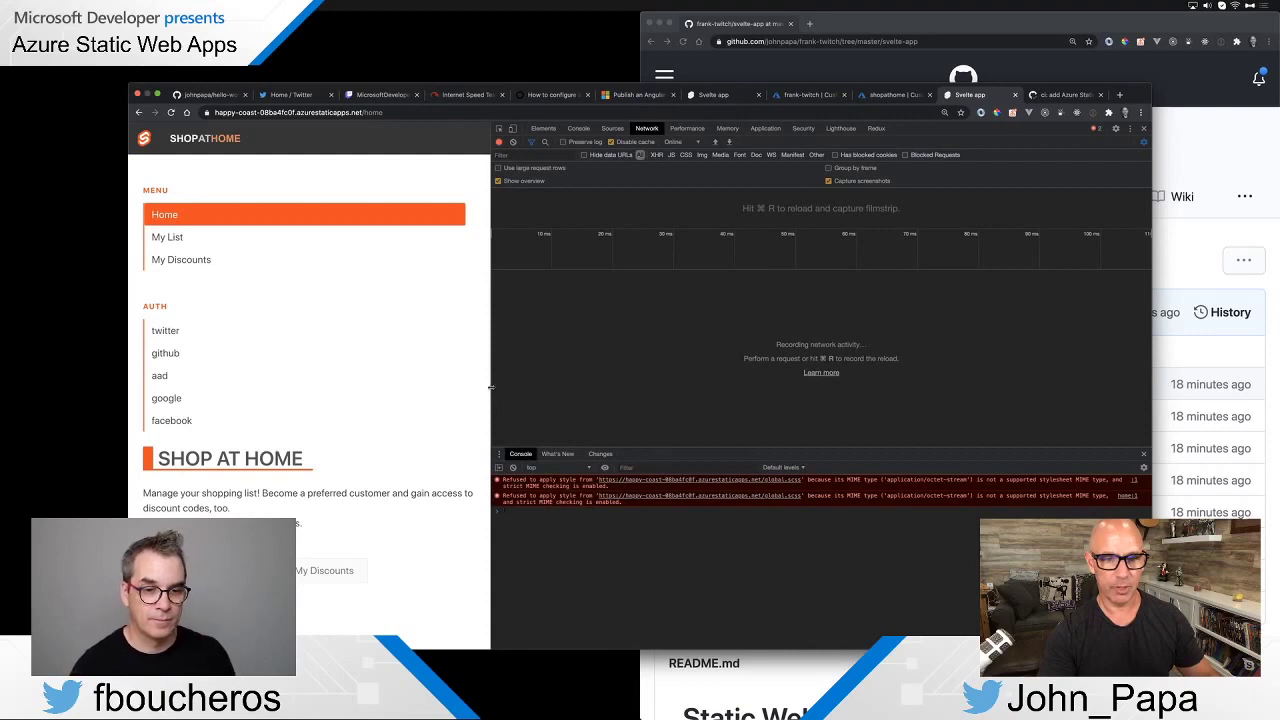
{"action": "left_click_drag", "start_coordinate": [490, 397], "coordinate": [915, 258]}
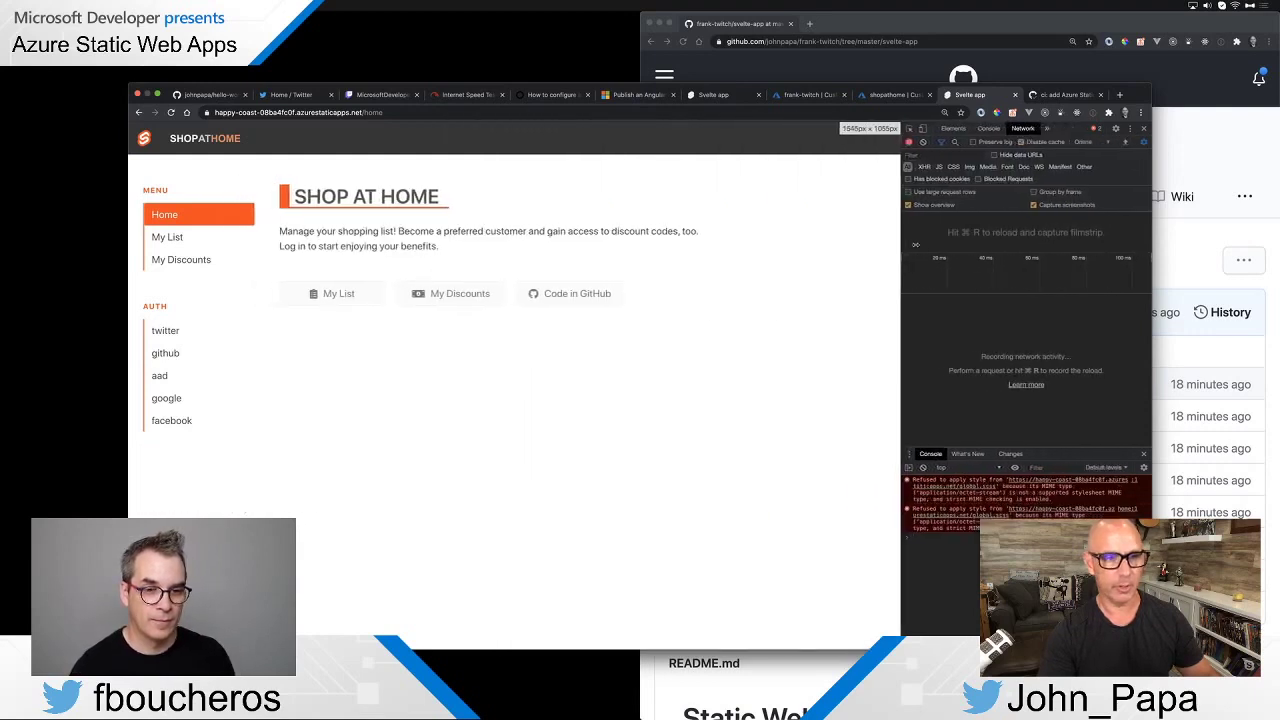
{"action": "left_click", "coordinate": [168, 237]}
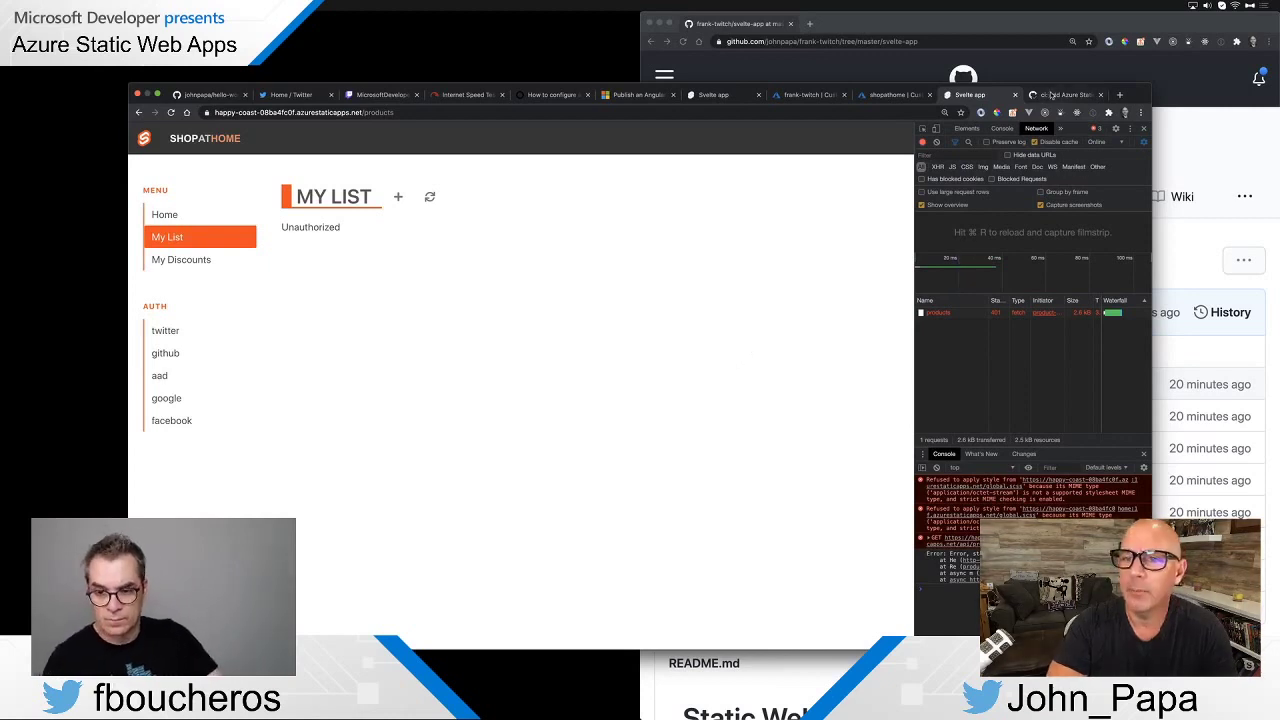
Review the shopathome Configuration settings, then return to the deployed Shop at Home site
{"action": "left_click", "coordinate": [890, 97]}
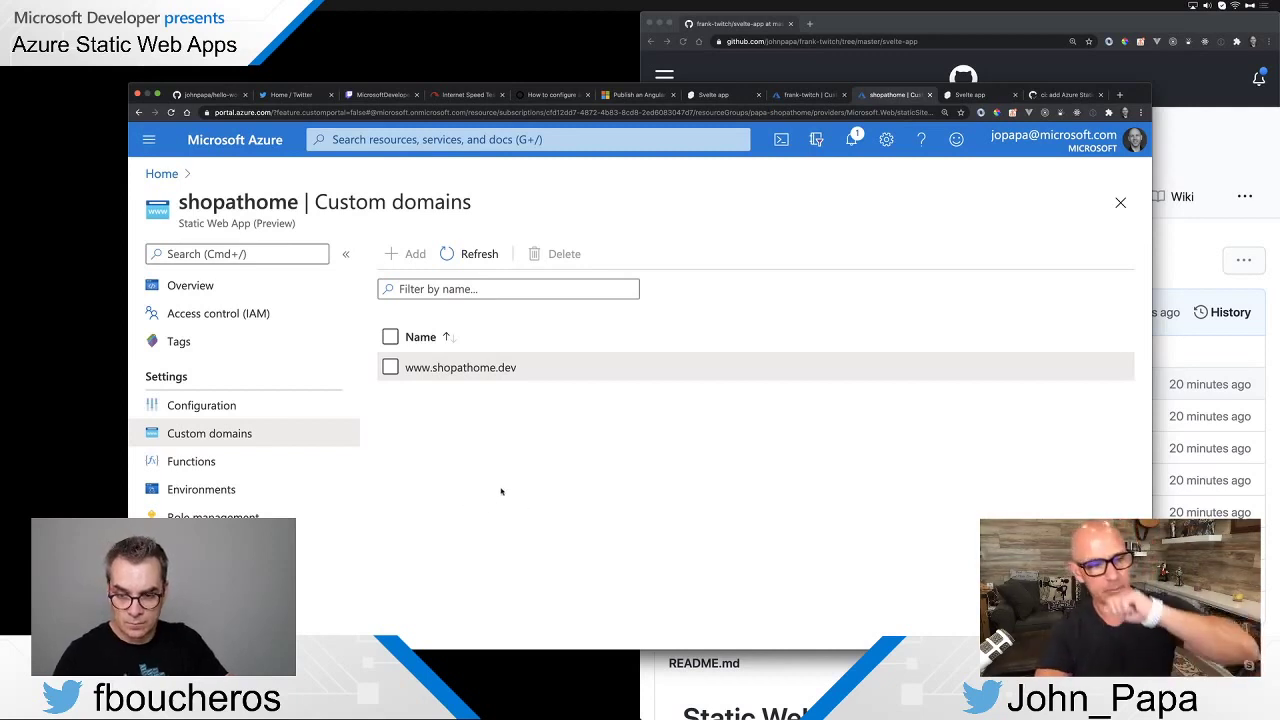
{"action": "left_click", "coordinate": [207, 410]}
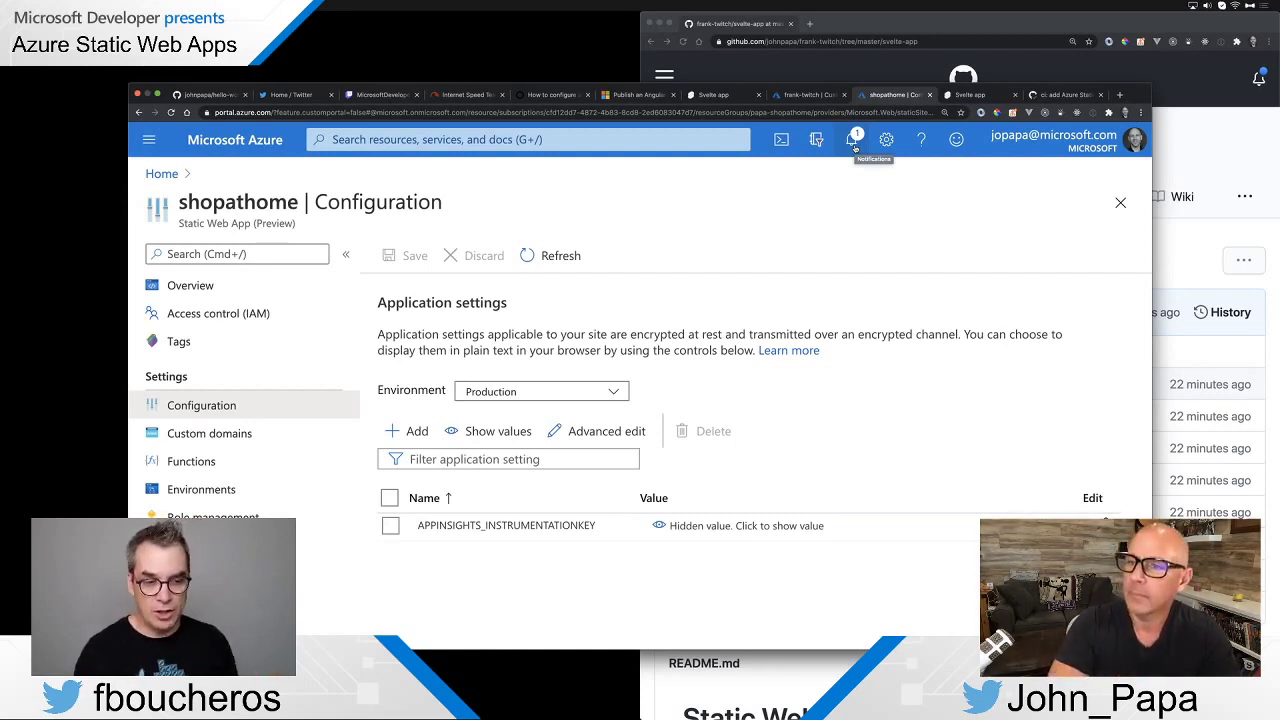
{"action": "left_click", "coordinate": [969, 95]}
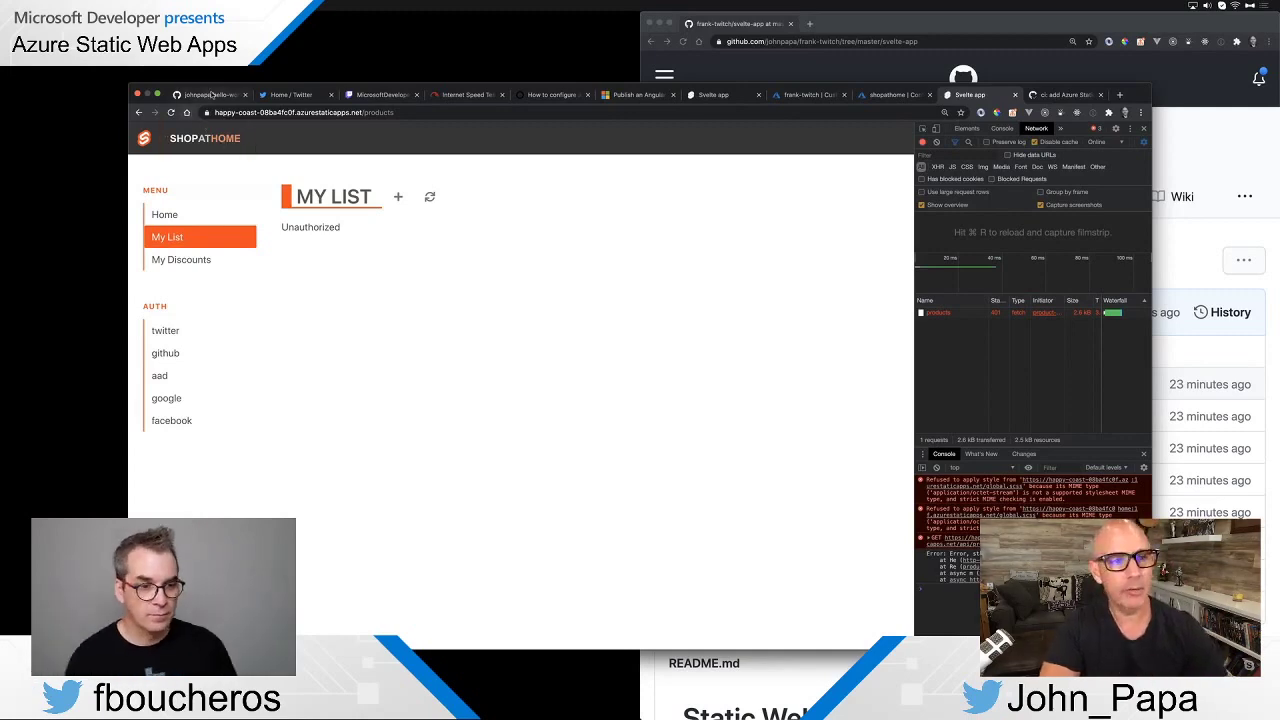
Scroll the hello-worlds README to the build-commands table header and copy the page link
{"action": "left_click", "coordinate": [211, 95]}
{"action": "scroll", "coordinate": [492, 227], "scroll_direction": "up", "scroll_amount": 10}
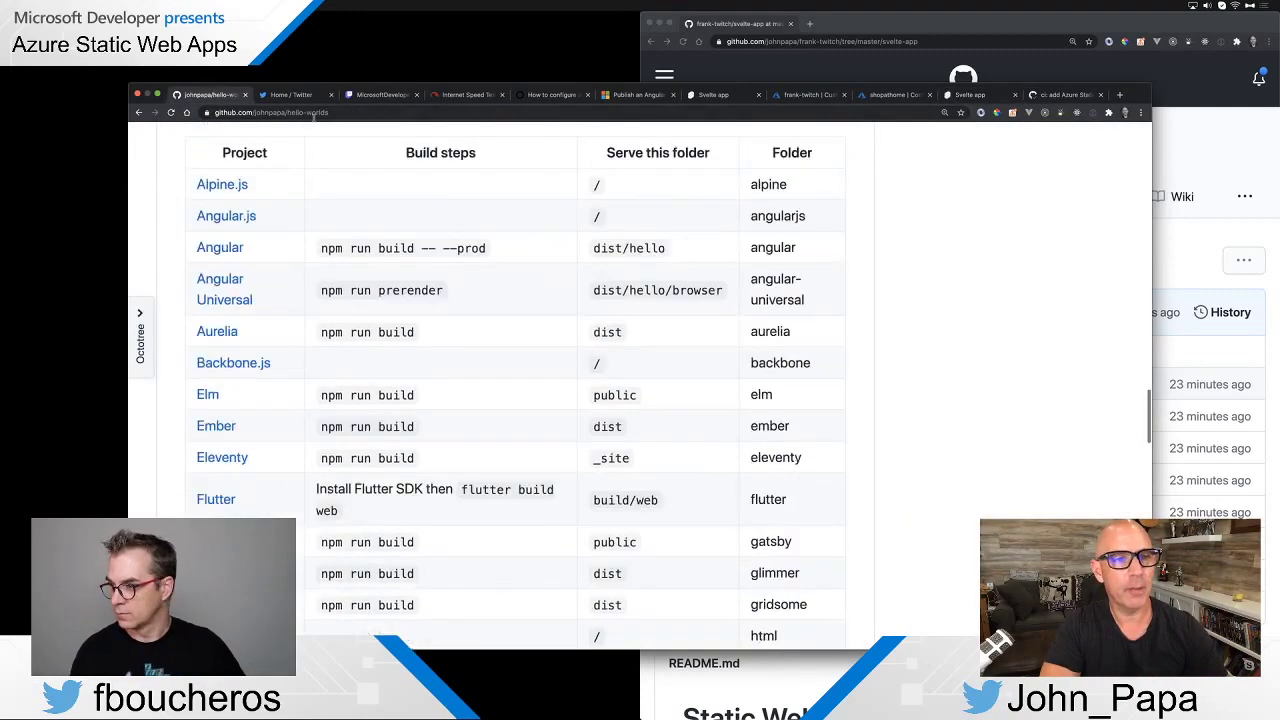
{"action": "left_click", "coordinate": [304, 113]}
{"action": "left_click", "coordinate": [350, 114]}
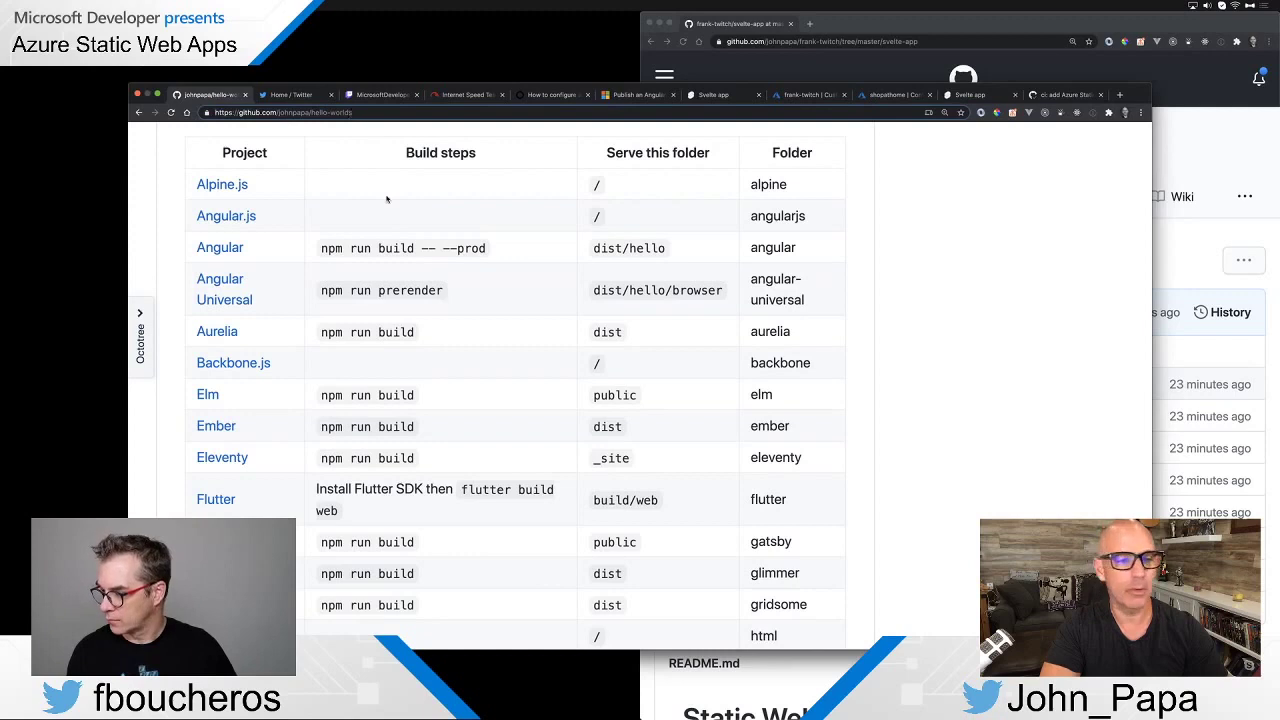
{"action": "scroll", "coordinate": [390, 200], "scroll_direction": "down", "scroll_amount": 4}
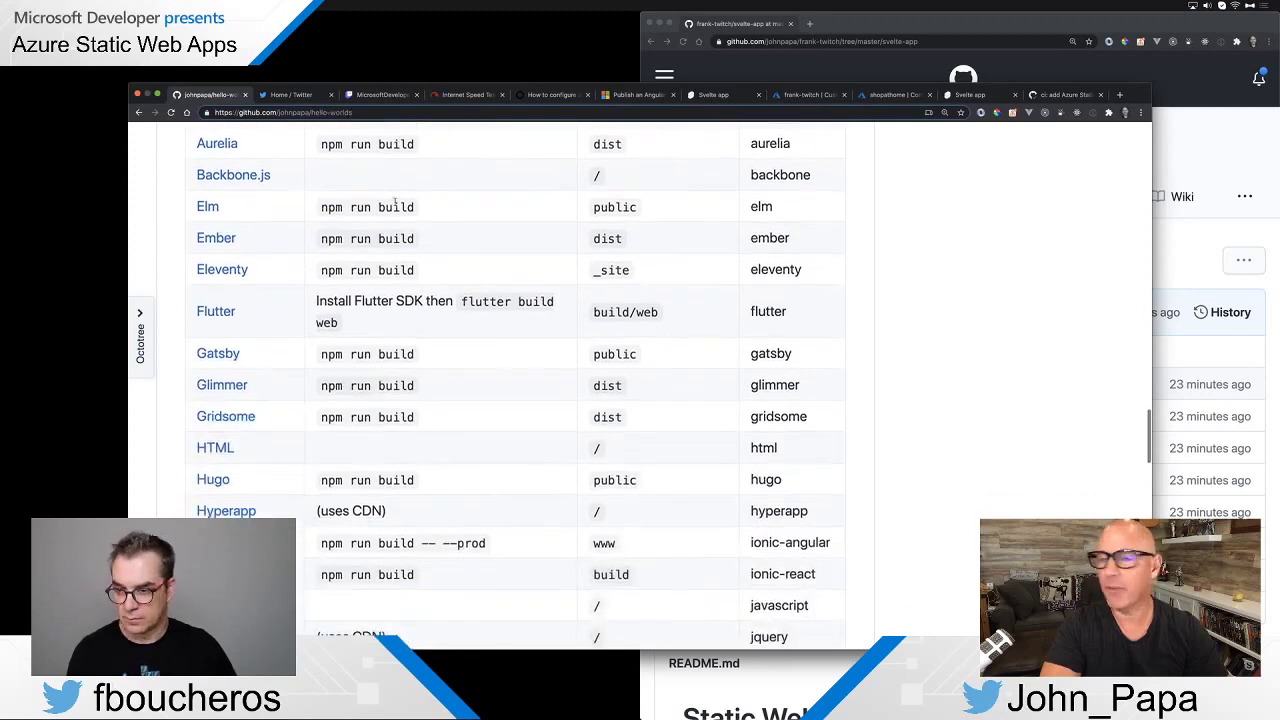
{"action": "scroll", "coordinate": [404, 327], "scroll_direction": "down", "scroll_amount": 6}
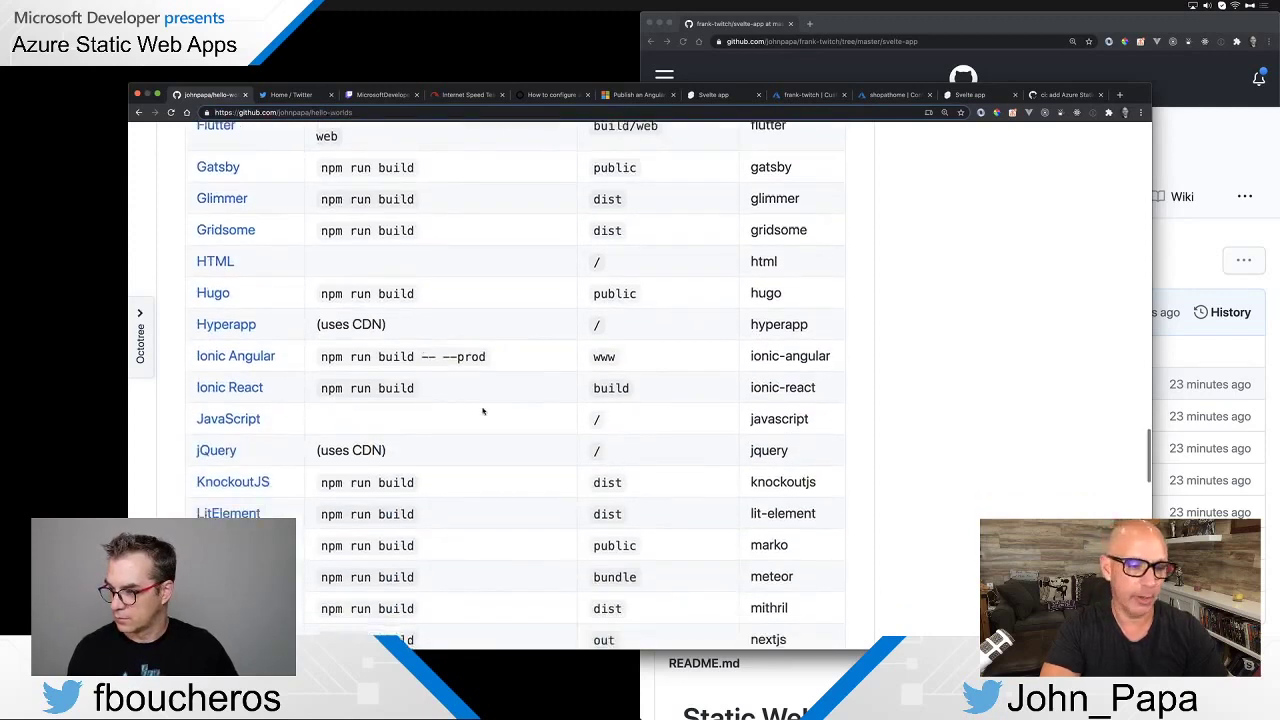
{"action": "scroll", "coordinate": [482, 410], "scroll_direction": "up", "scroll_amount": 8}
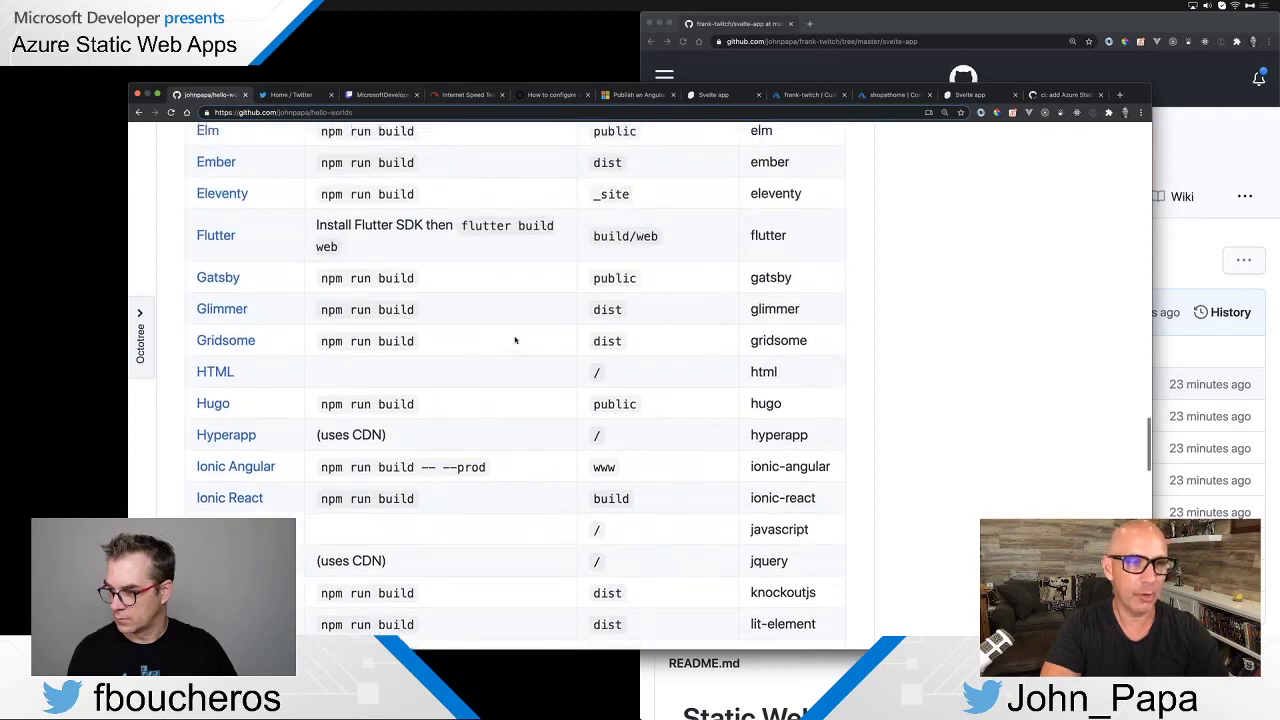
{"action": "scroll", "coordinate": [515, 341], "scroll_direction": "up", "scroll_amount": 1}
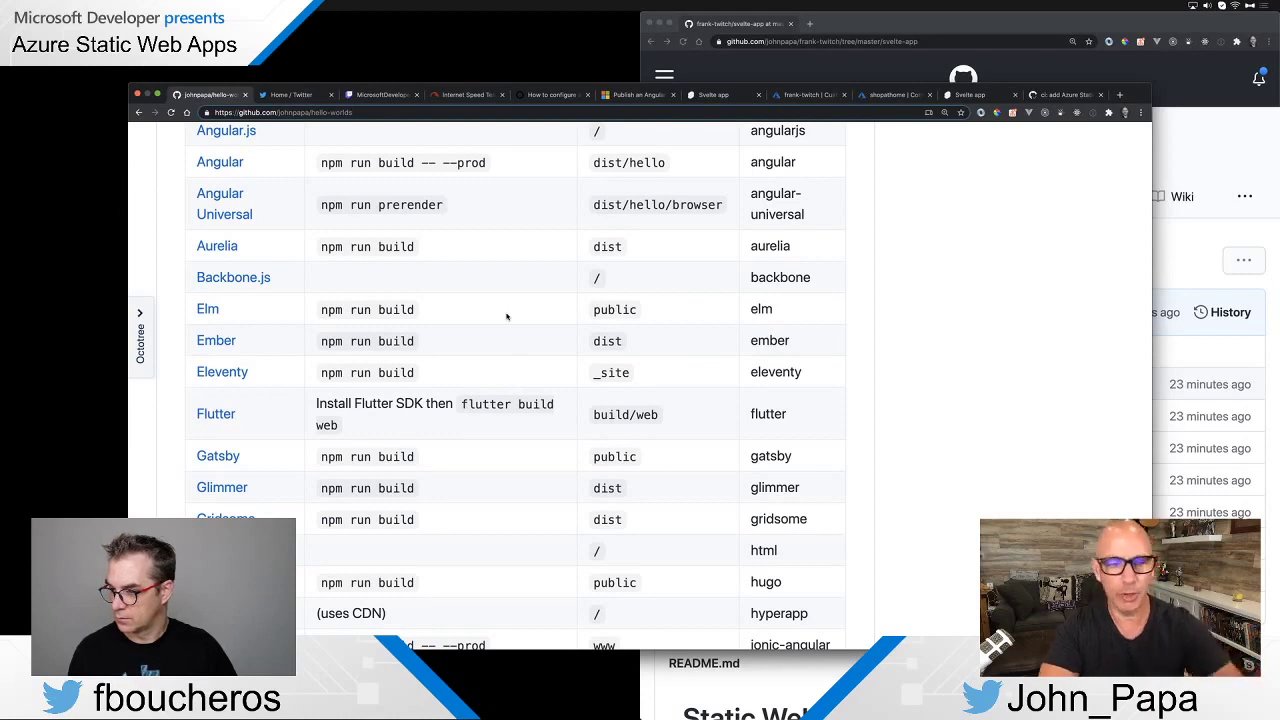
{"action": "scroll", "coordinate": [497, 326], "scroll_direction": "up", "scroll_amount": 7}
{"action": "scroll", "coordinate": [497, 326], "scroll_direction": "up", "scroll_amount": 3}
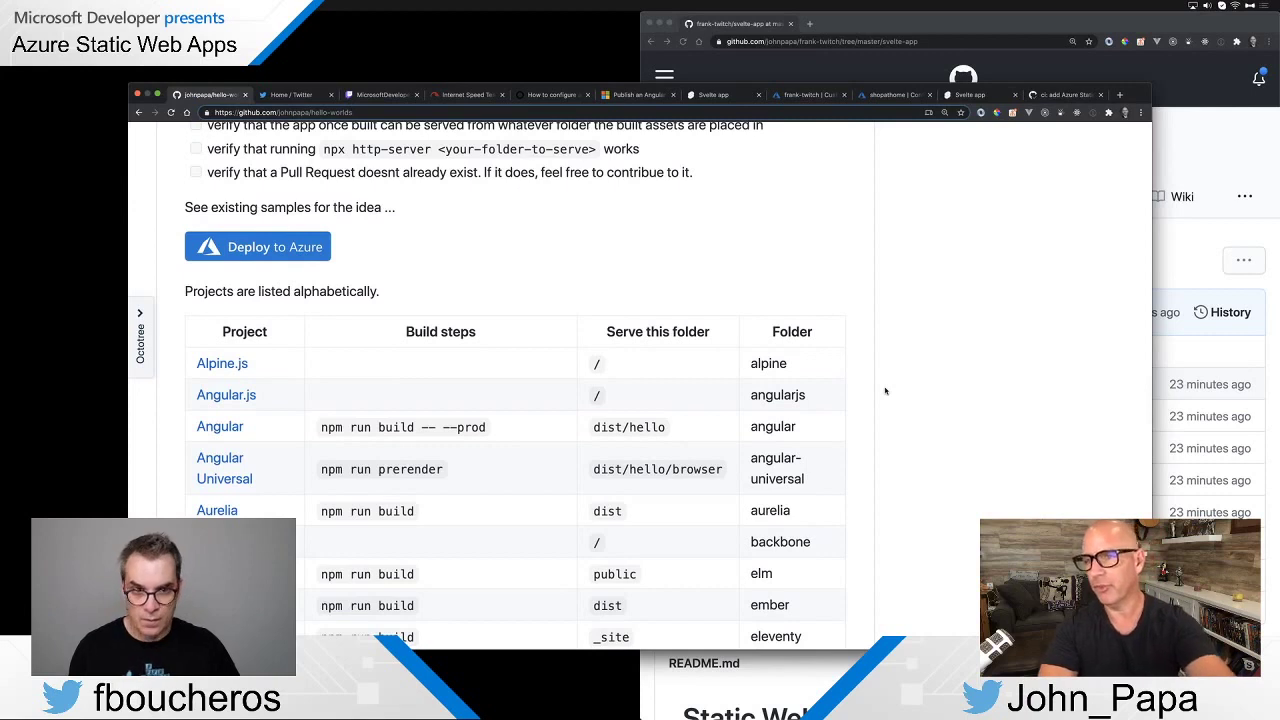
{"action": "scroll", "coordinate": [571, 445], "scroll_direction": "down", "scroll_amount": 3}
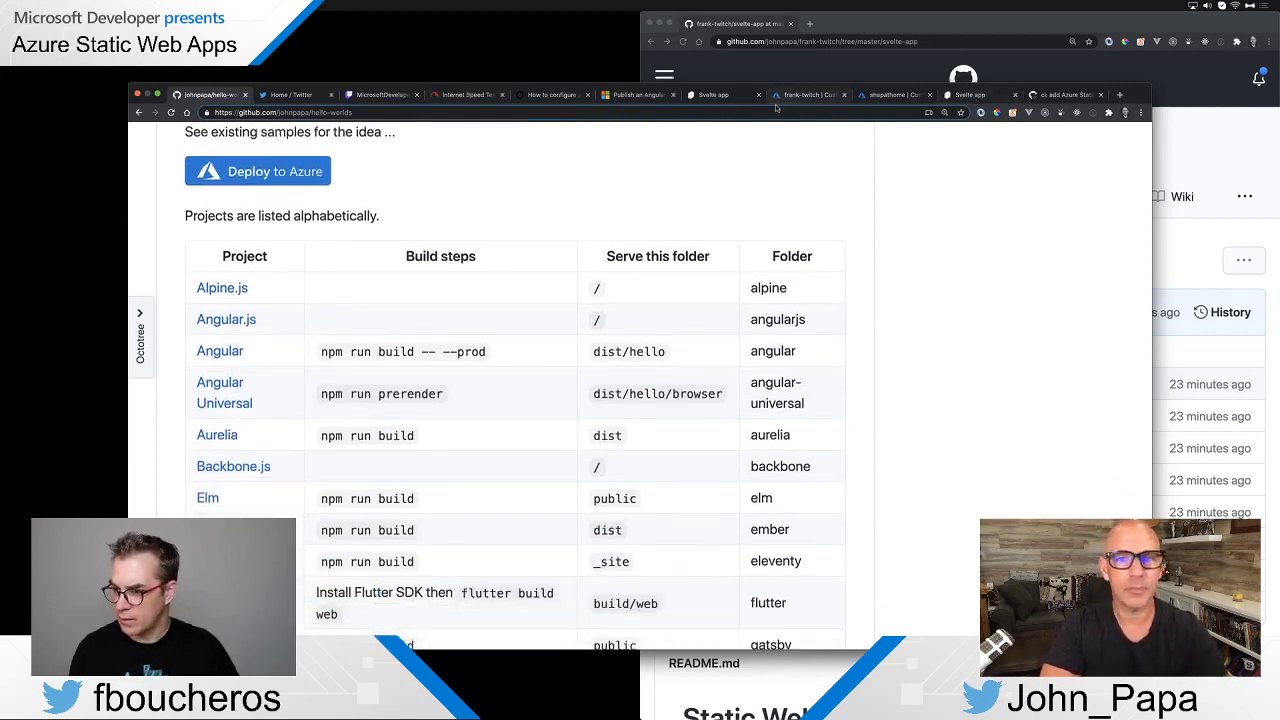
{"action": "key", "text": "super+l"}
{"action": "key", "text": "super+c"}
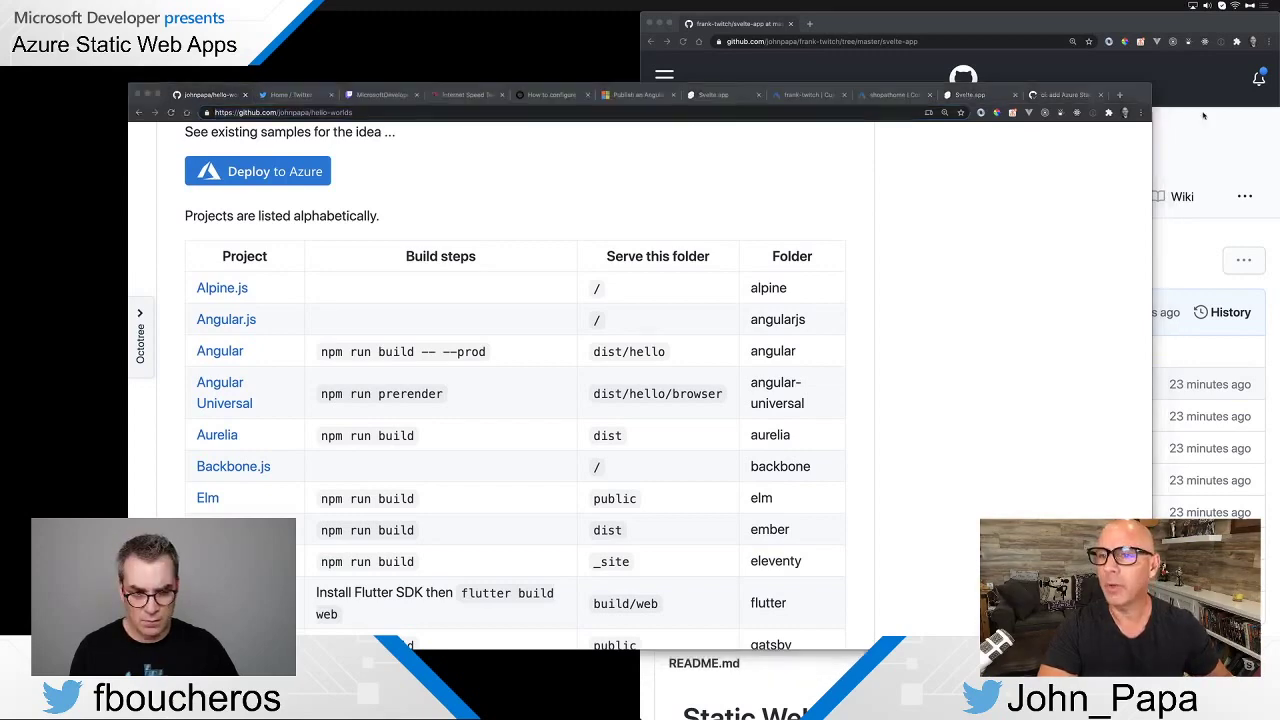
{"action": "key", "text": "super+Tab"}
Paste and send the hello-worlds GitHub link in the Skype chat, then return to the browser
{"action": "left_click", "coordinate": [1129, 330]}
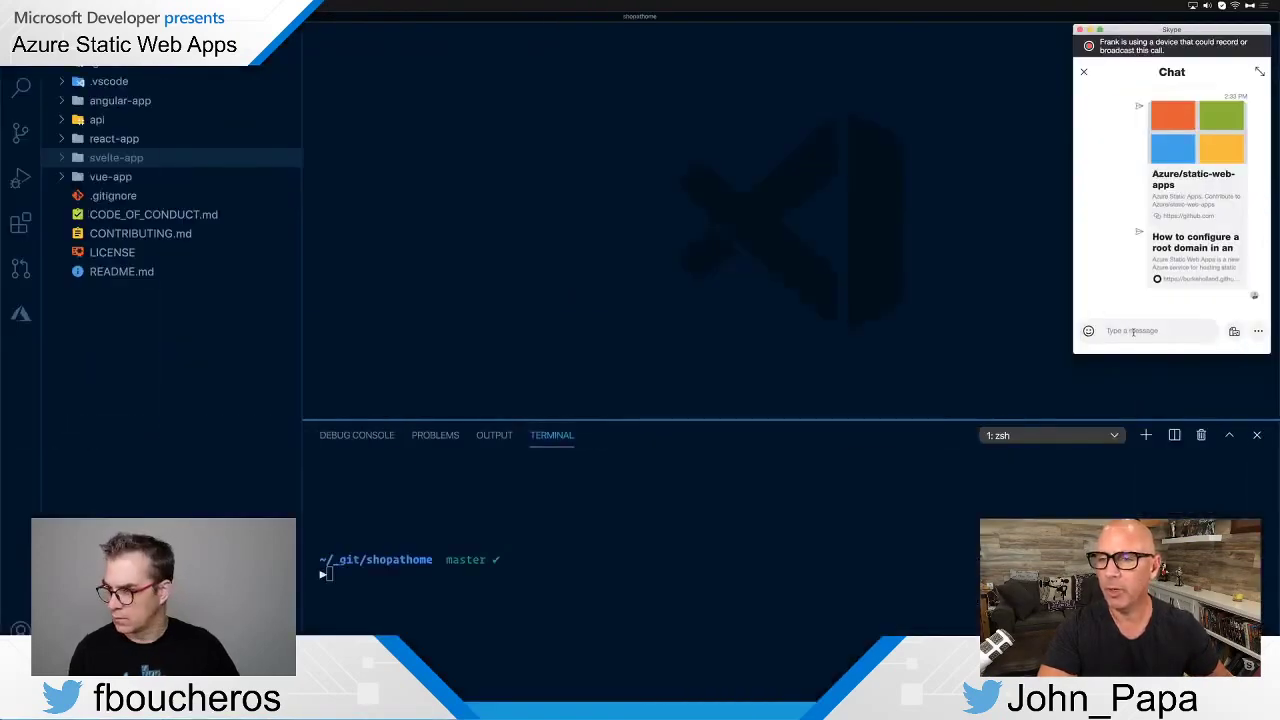
{"action": "key", "text": "super+v"}
{"action": "key", "text": "Return"}
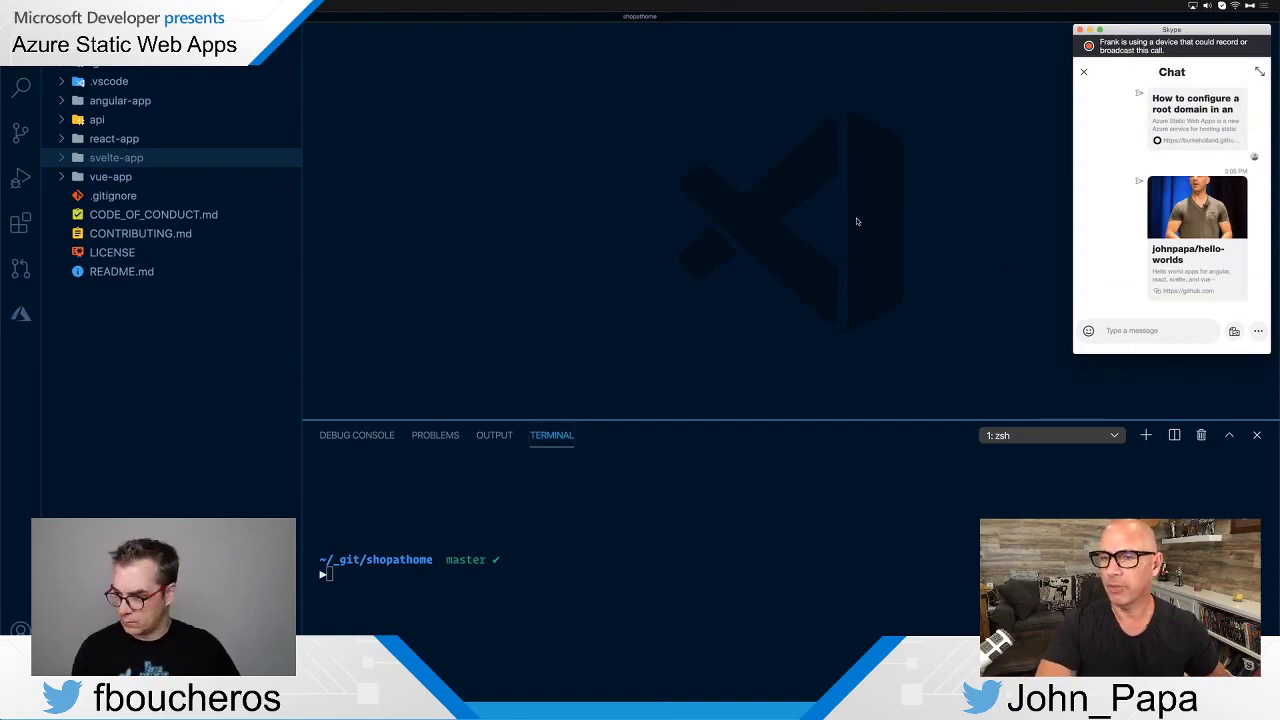
{"action": "key", "text": "super+Tab"}
{"action": "key", "text": "super+Tab"}
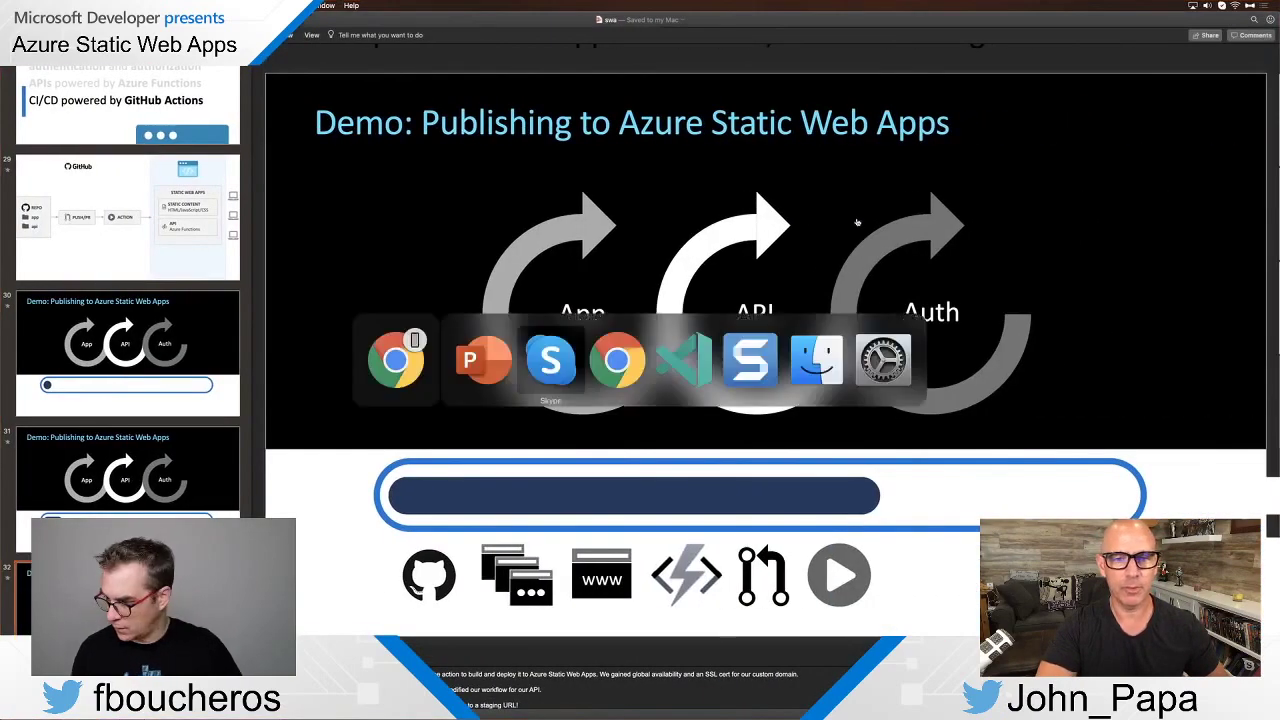
{"action": "key", "text": "super+Tab"}
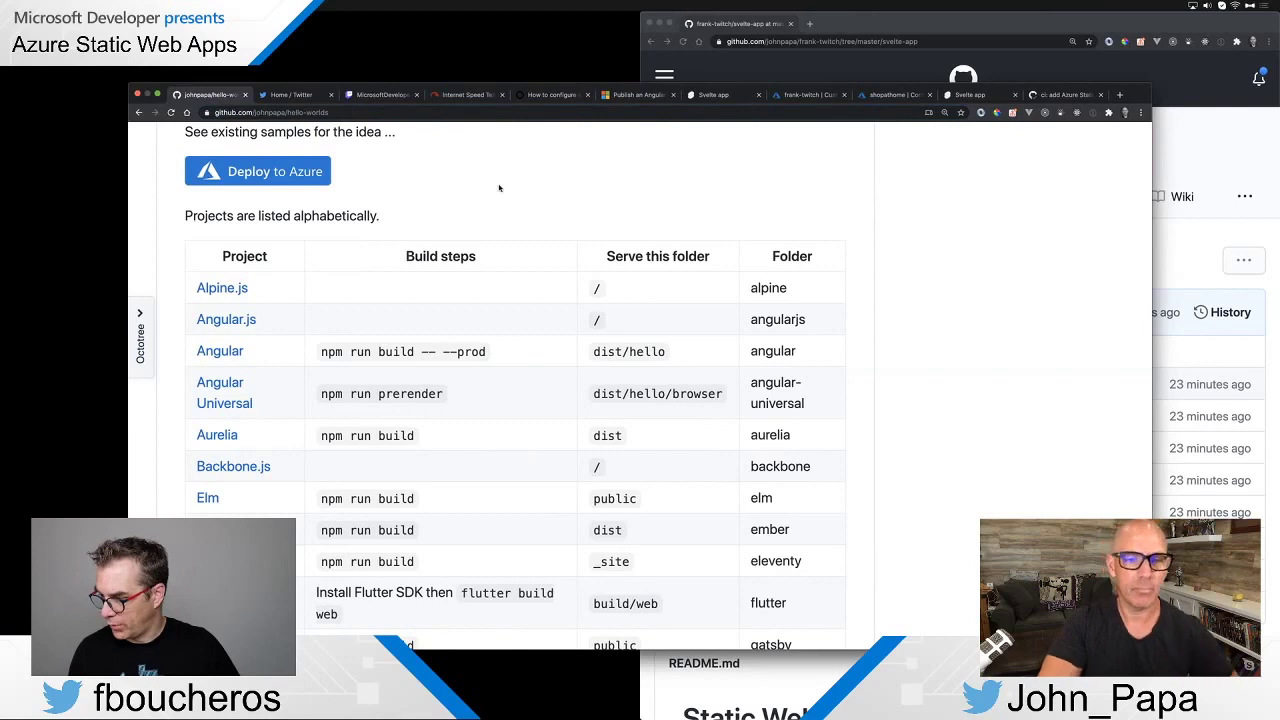
{"action": "scroll", "coordinate": [922, 444], "scroll_direction": "down", "scroll_amount": 5}
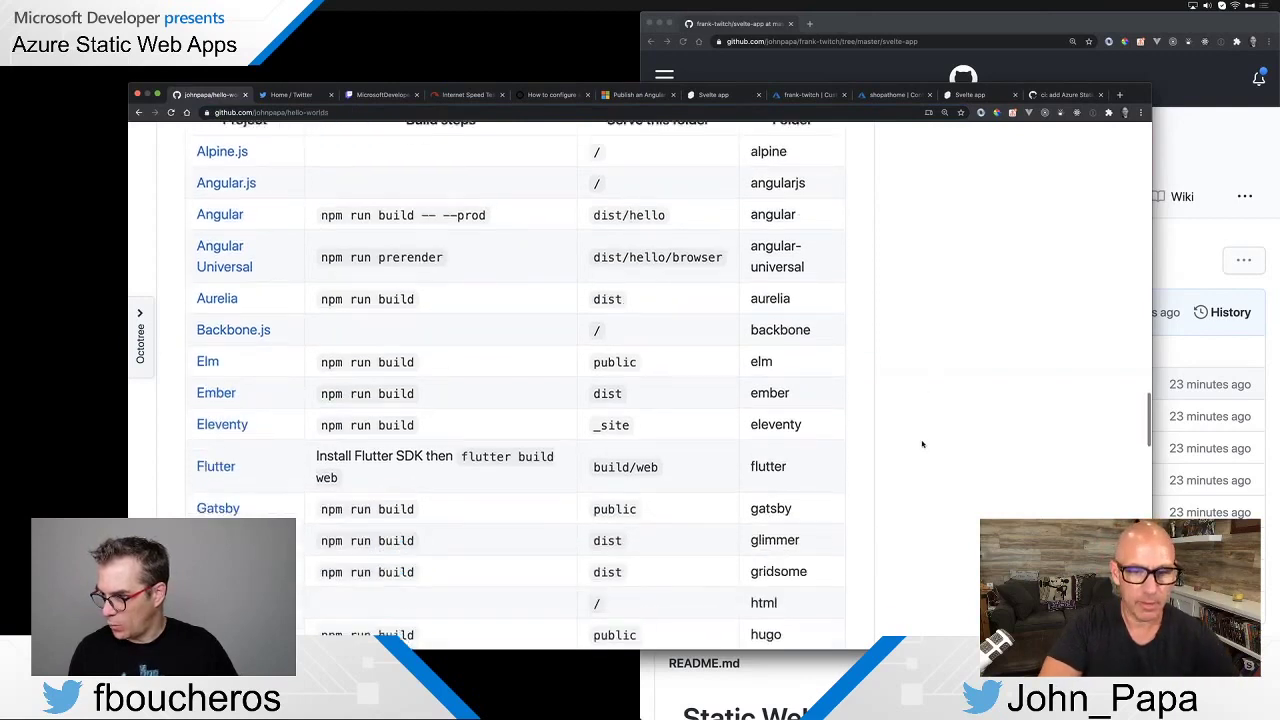
{"action": "scroll", "coordinate": [922, 444], "scroll_direction": "down", "scroll_amount": 4}
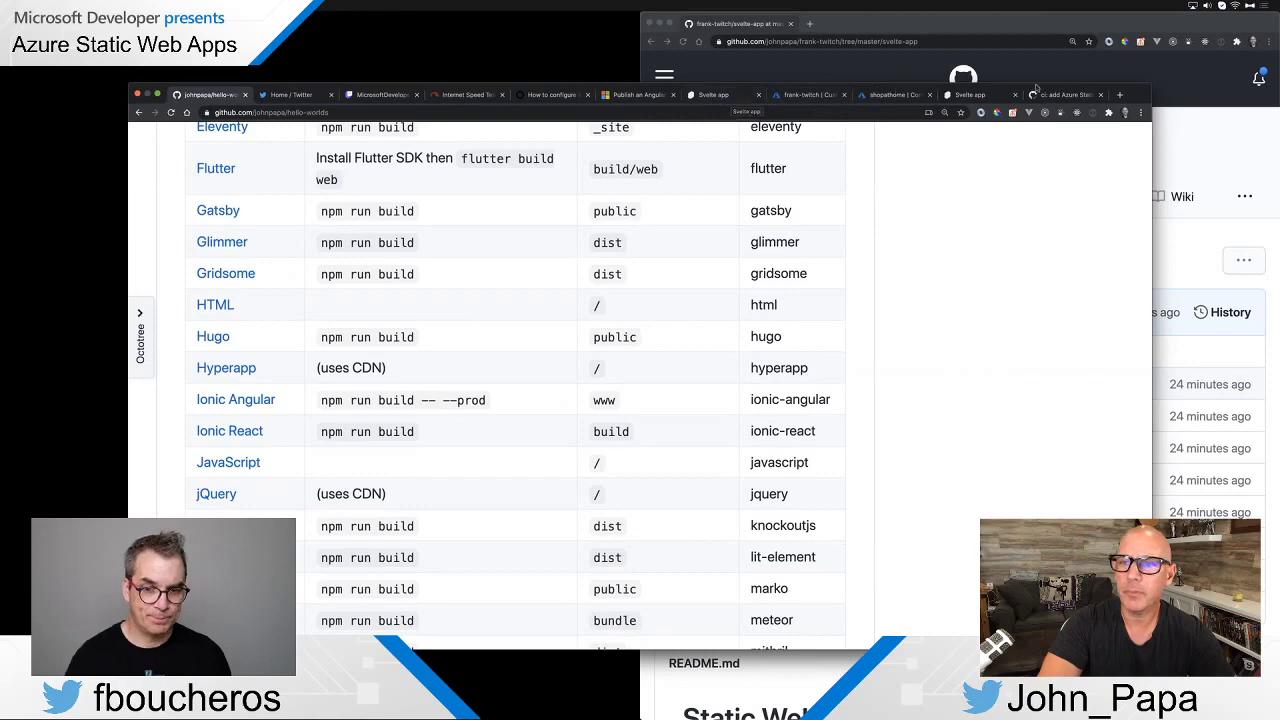
Review the Azure Static Web Apps workflow run and the app's Azure configuration
{"action": "left_click", "coordinate": [1066, 95]}
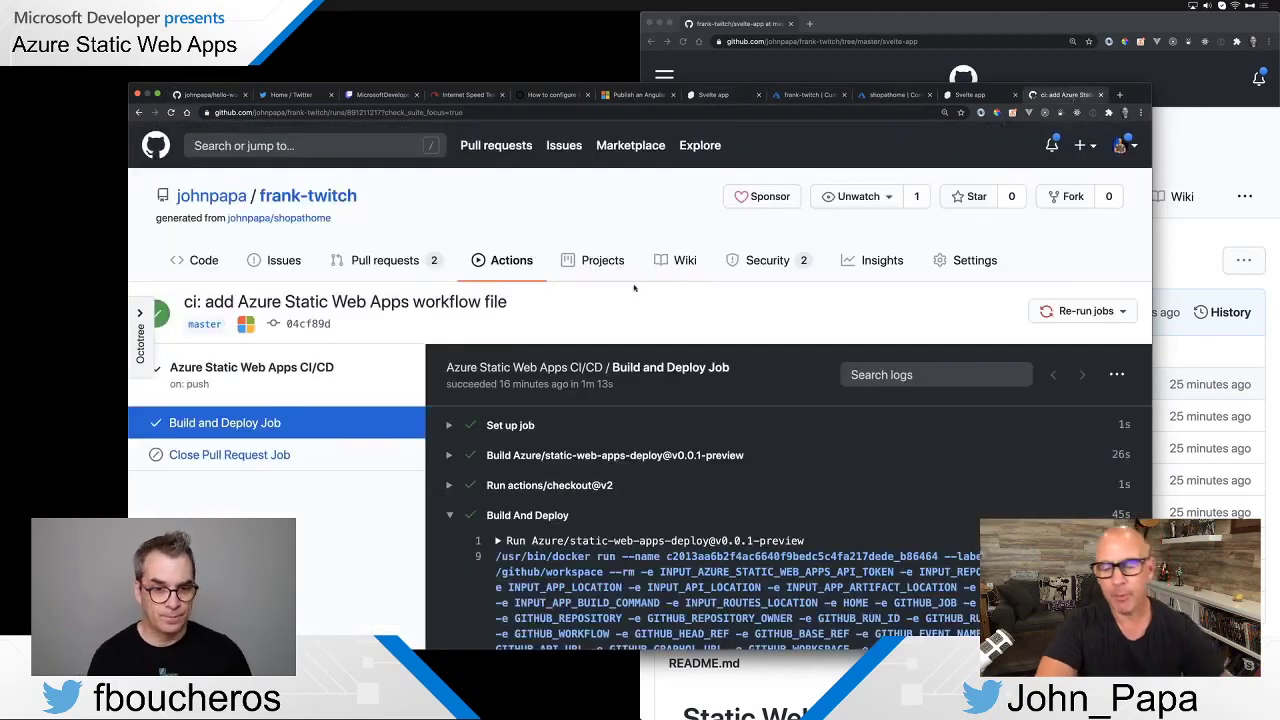
{"action": "left_click", "coordinate": [872, 96]}
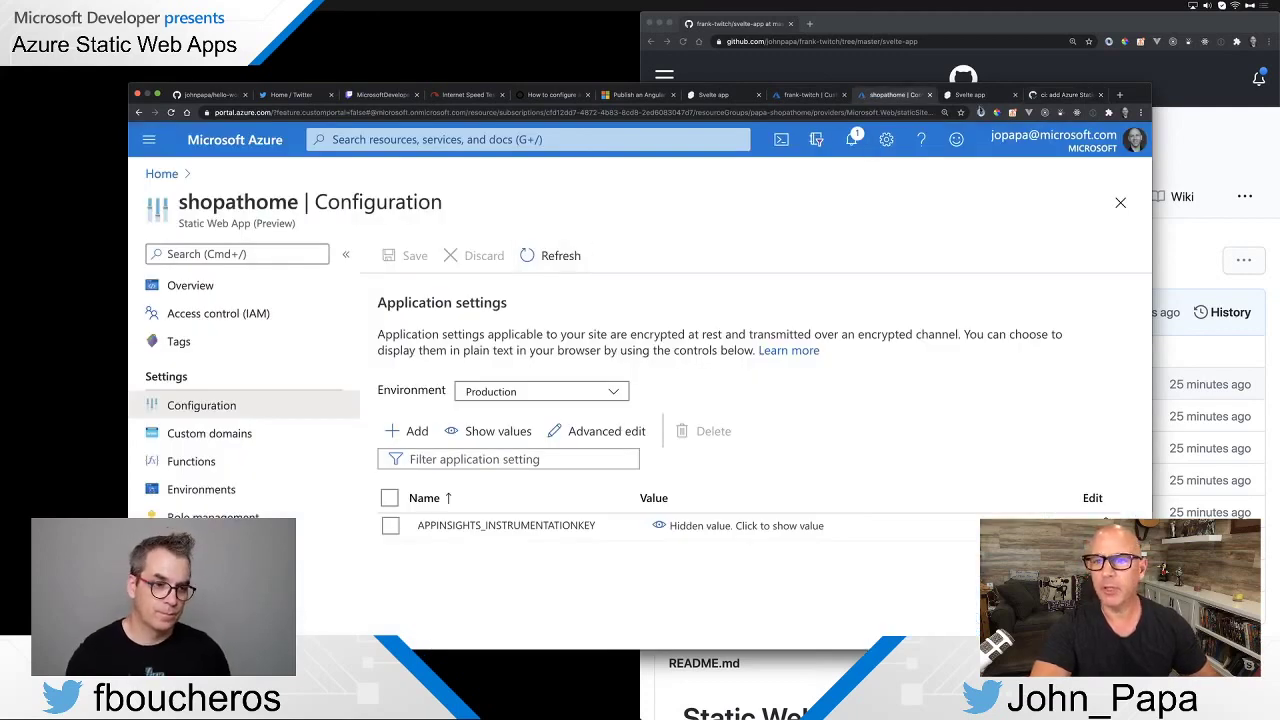
{"action": "left_click", "coordinate": [1055, 94]}
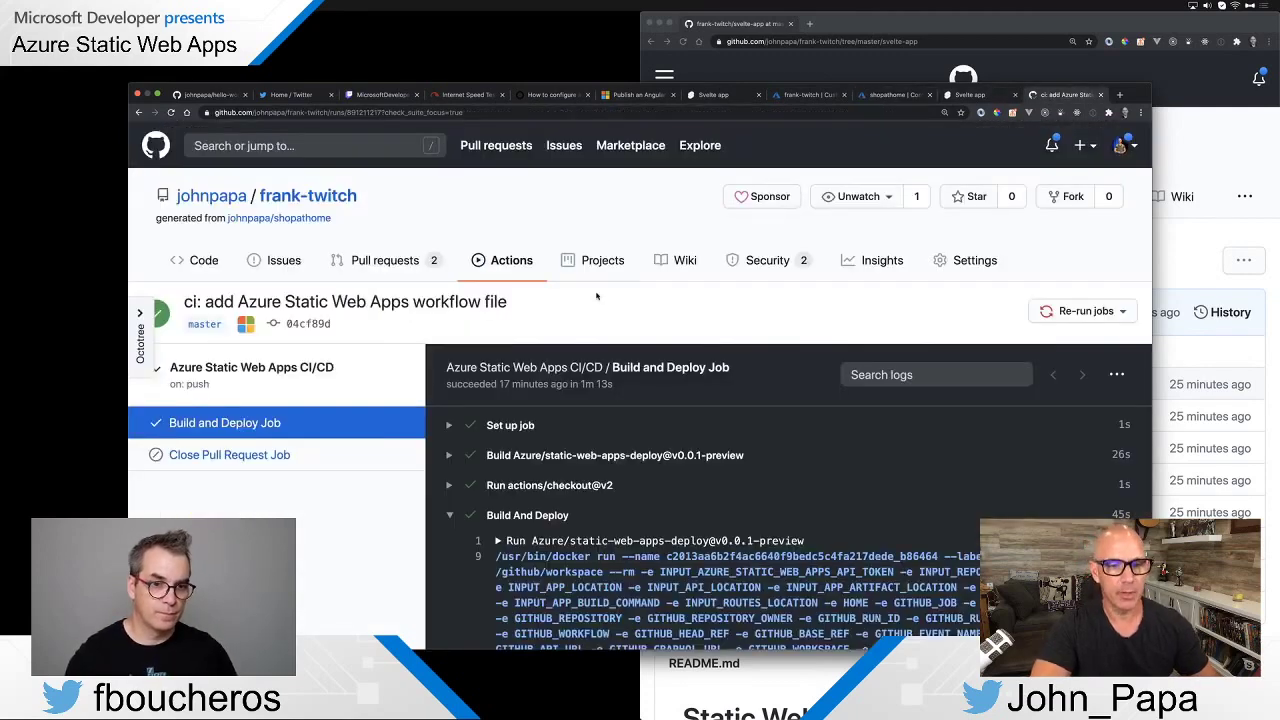
{"action": "scroll", "coordinate": [596, 296], "scroll_direction": "down", "scroll_amount": 1}
{"action": "scroll", "coordinate": [596, 296], "scroll_direction": "down", "scroll_amount": 1}
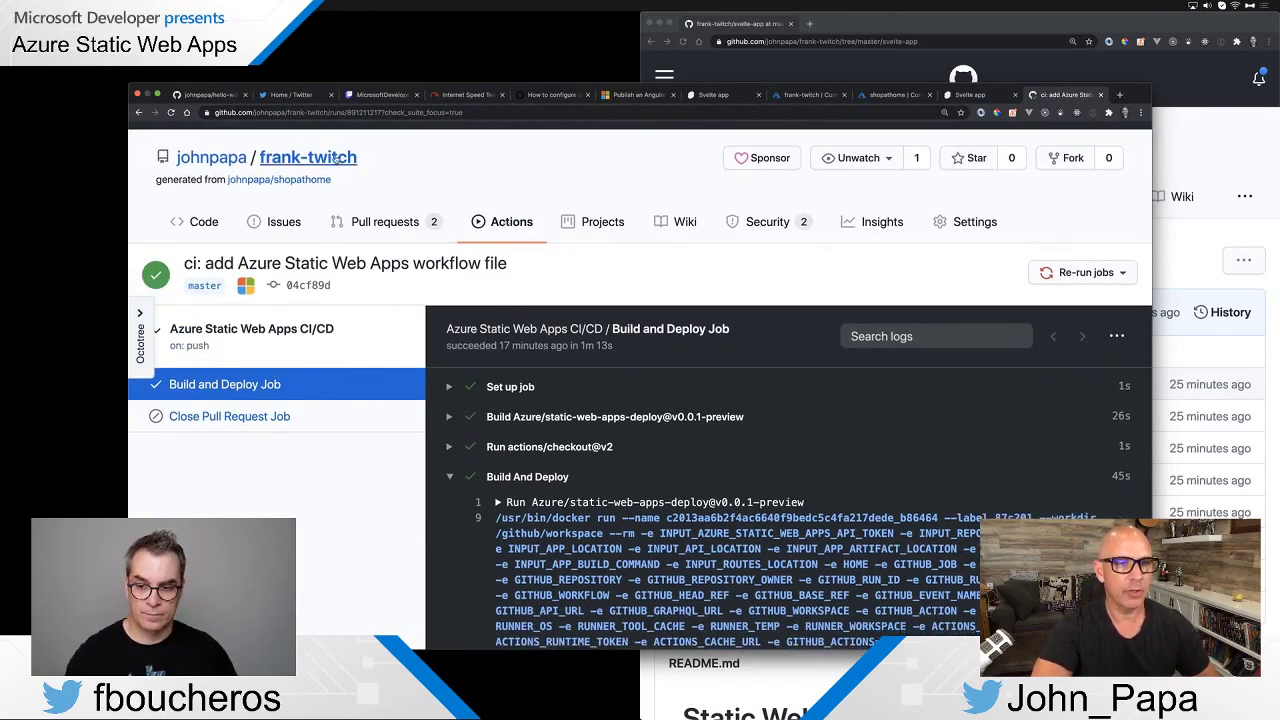
Open the workflow file azure-static-web-apps-happy-coast-08ba4fc0f.yml and highlight its api_location line
{"action": "left_click", "coordinate": [337, 160]}
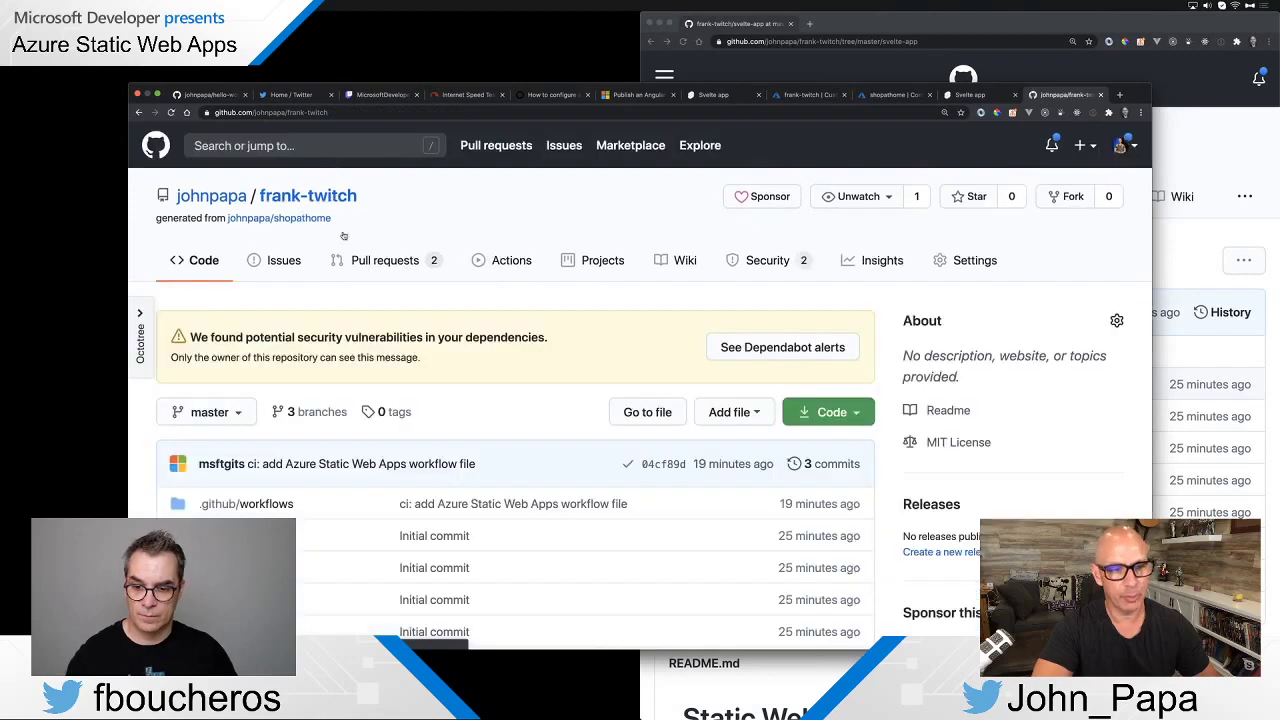
{"action": "scroll", "coordinate": [288, 460], "scroll_direction": "down", "scroll_amount": 1}
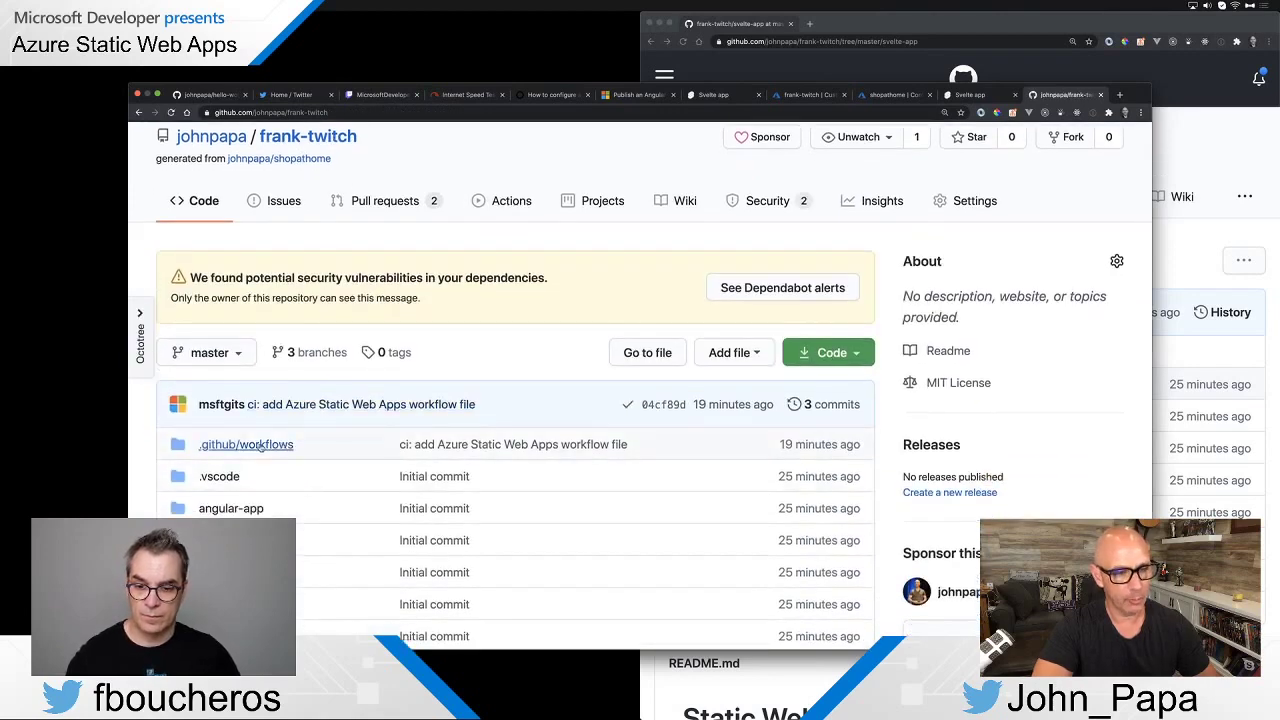
{"action": "left_click", "coordinate": [278, 447]}
{"action": "left_click", "coordinate": [296, 448]}
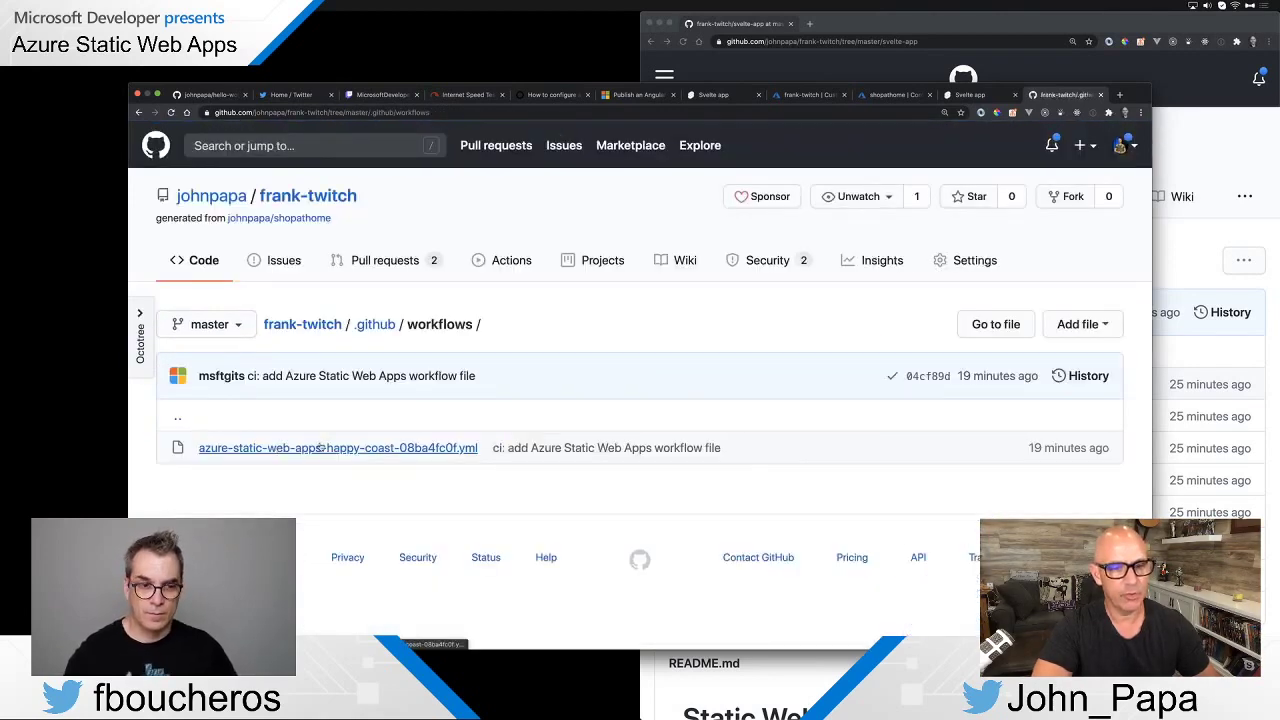
{"action": "scroll", "coordinate": [500, 410], "scroll_direction": "down", "scroll_amount": 10}
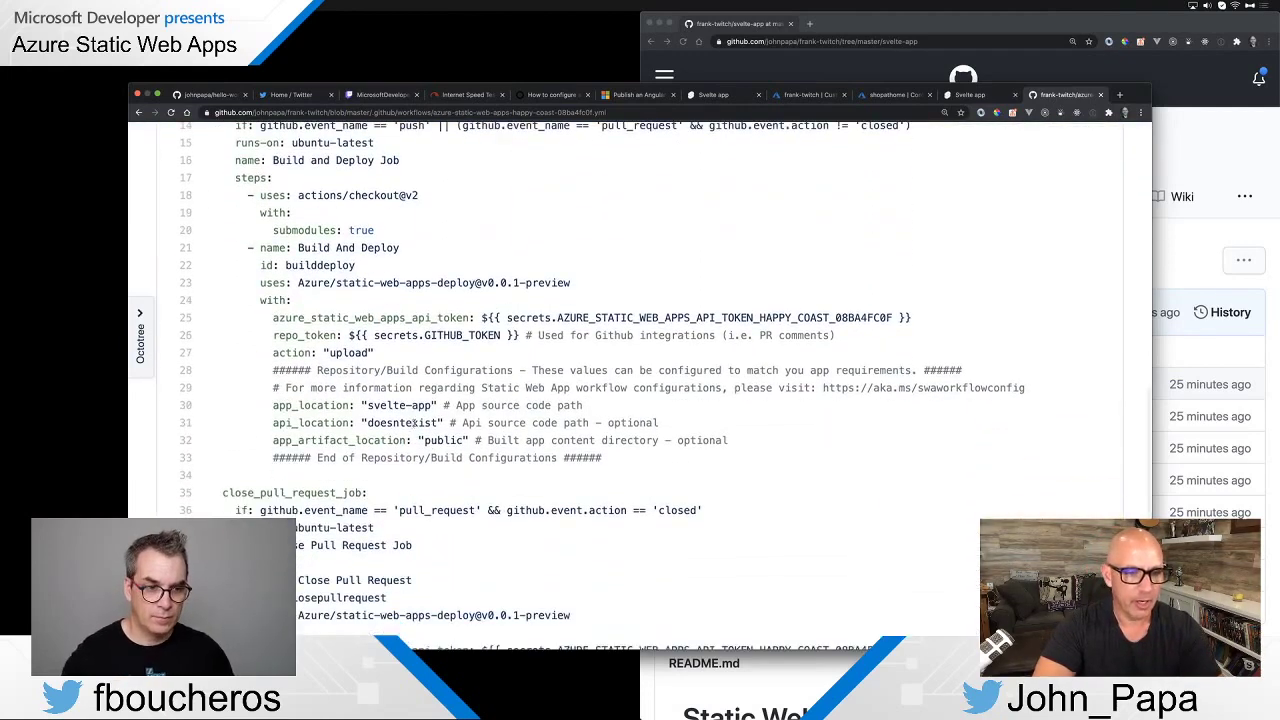
{"action": "triple_click", "coordinate": [416, 423]}
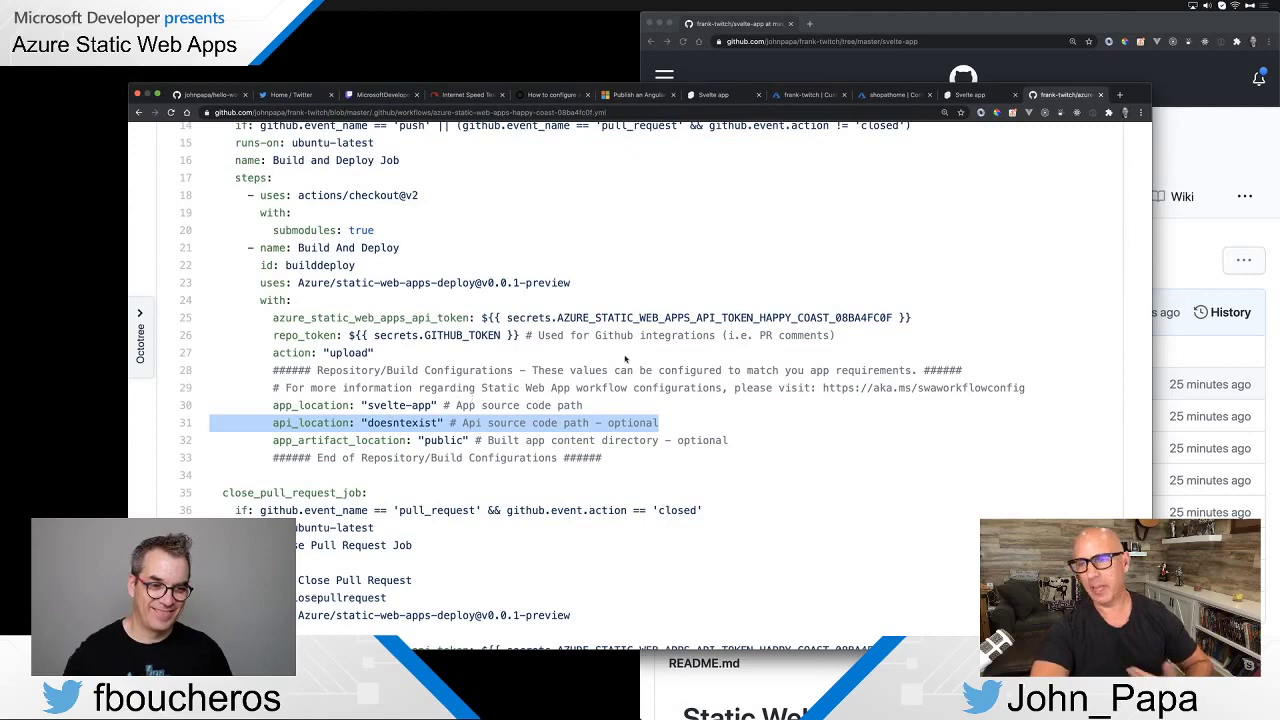
{"action": "scroll", "coordinate": [711, 332], "scroll_direction": "up", "scroll_amount": 10}
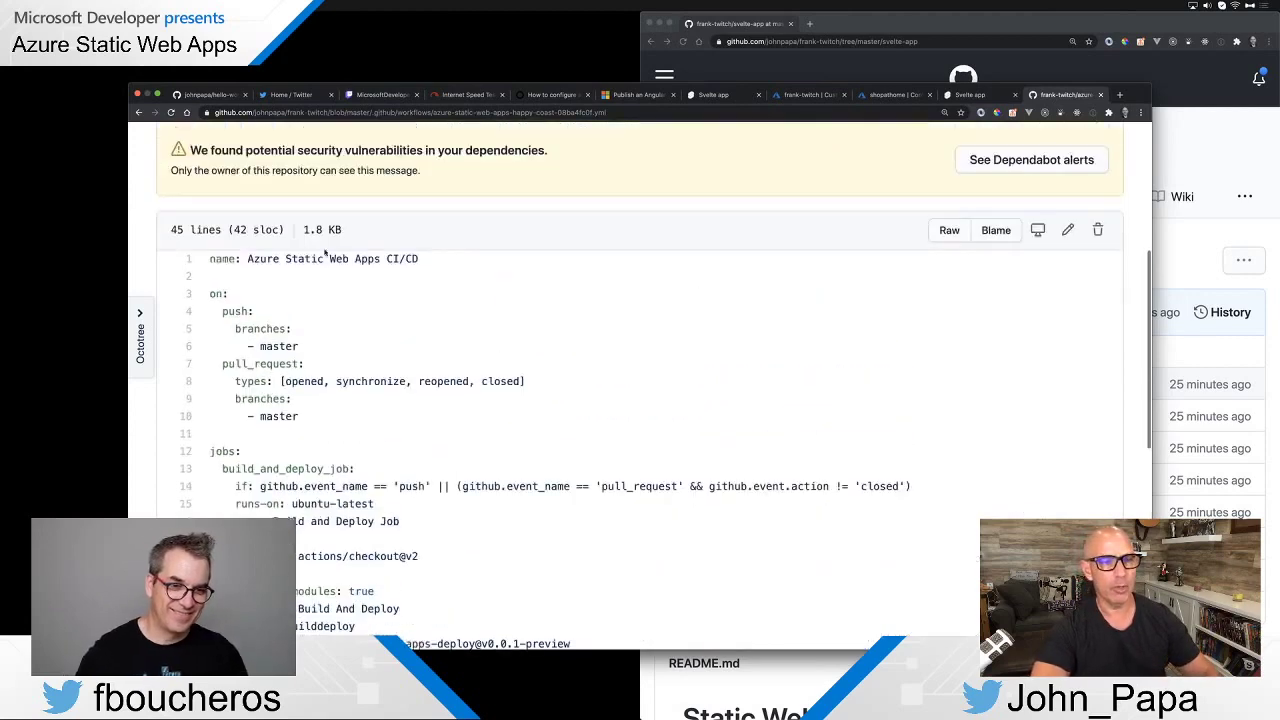
Close the extra repository tab and highlight the doesntexist value of api_location
{"action": "left_click", "coordinate": [308, 198]}
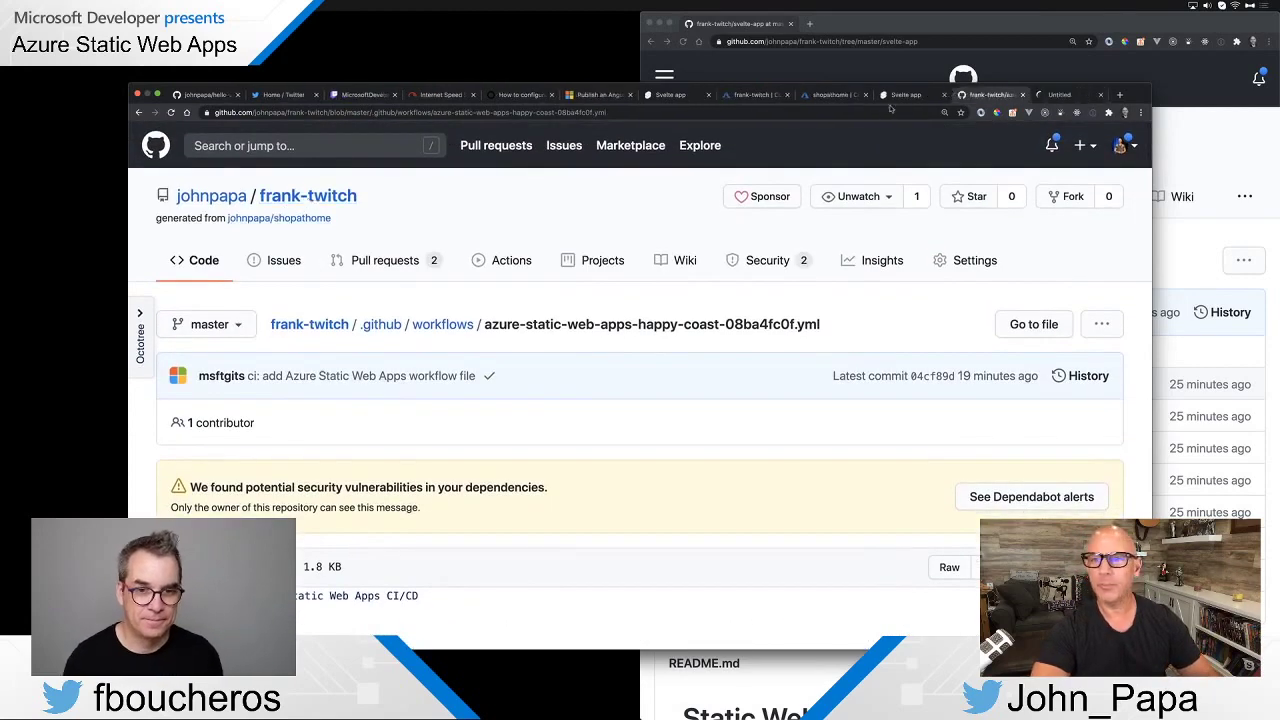
{"action": "scroll", "coordinate": [310, 412], "scroll_direction": "down", "scroll_amount": 2}
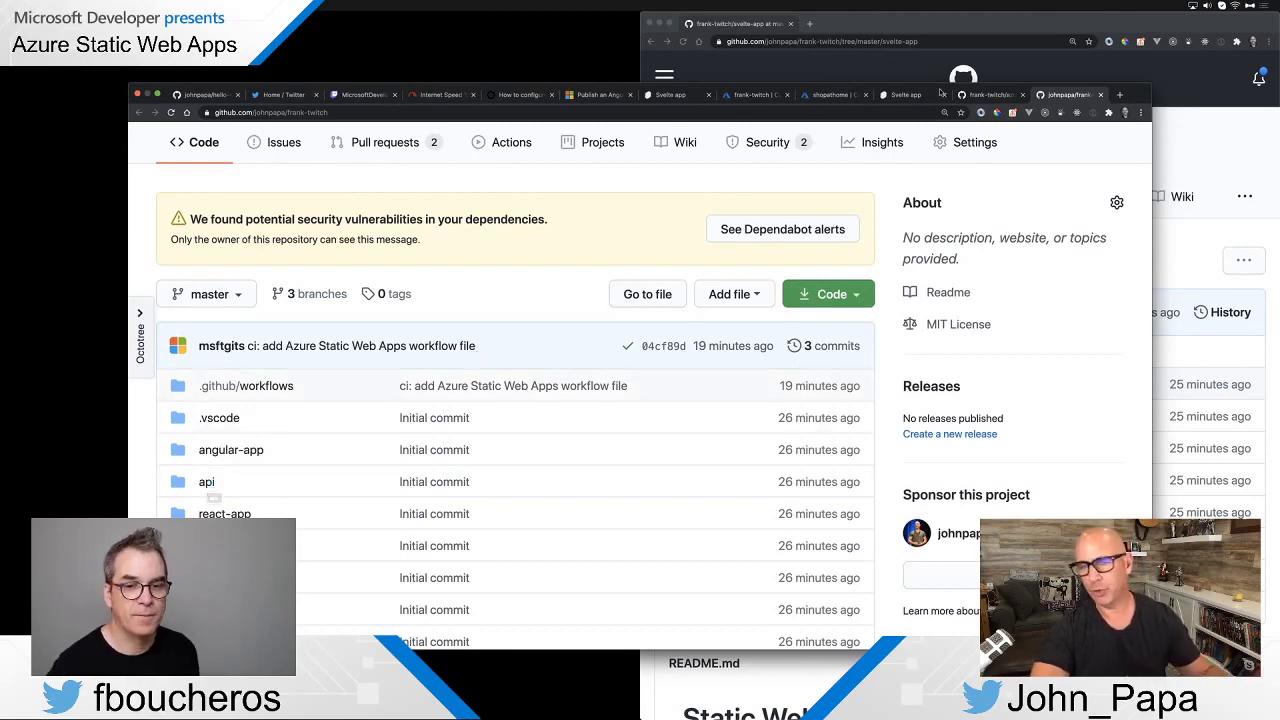
{"action": "middle_click", "coordinate": [1076, 97]}
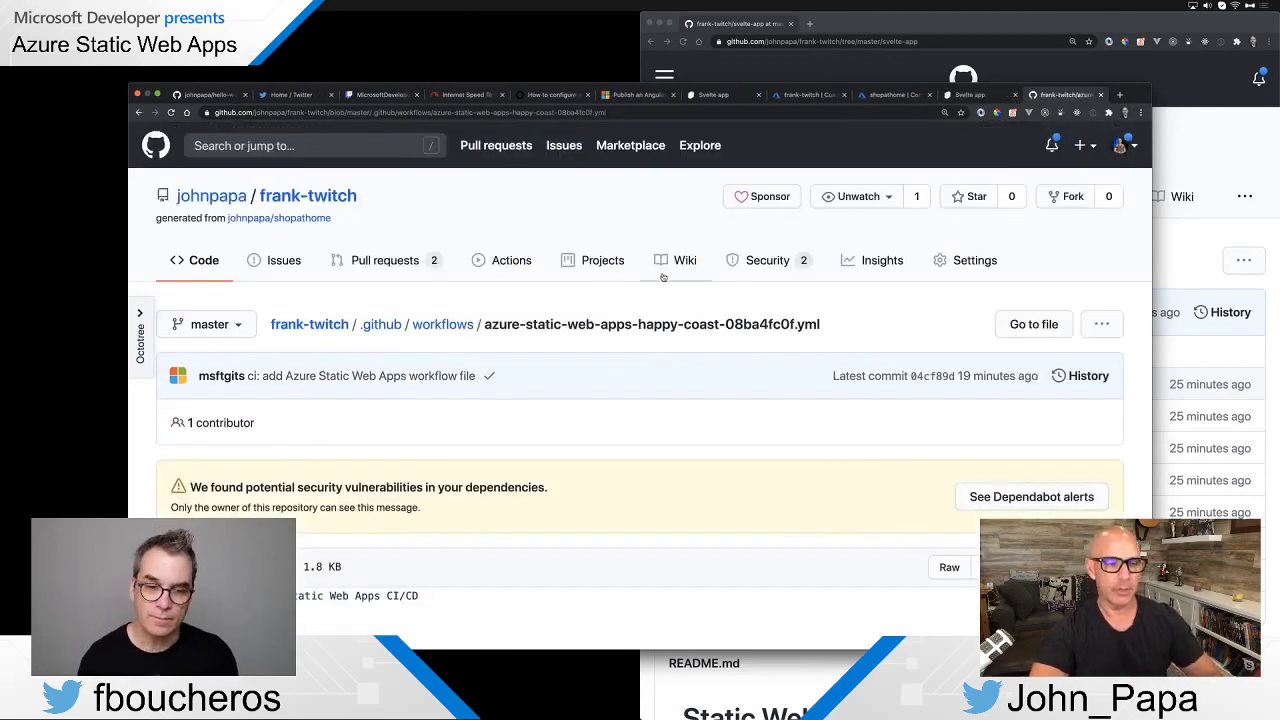
{"action": "scroll", "coordinate": [382, 462], "scroll_direction": "down", "scroll_amount": 5}
{"action": "scroll", "coordinate": [382, 462], "scroll_direction": "down", "scroll_amount": 4}
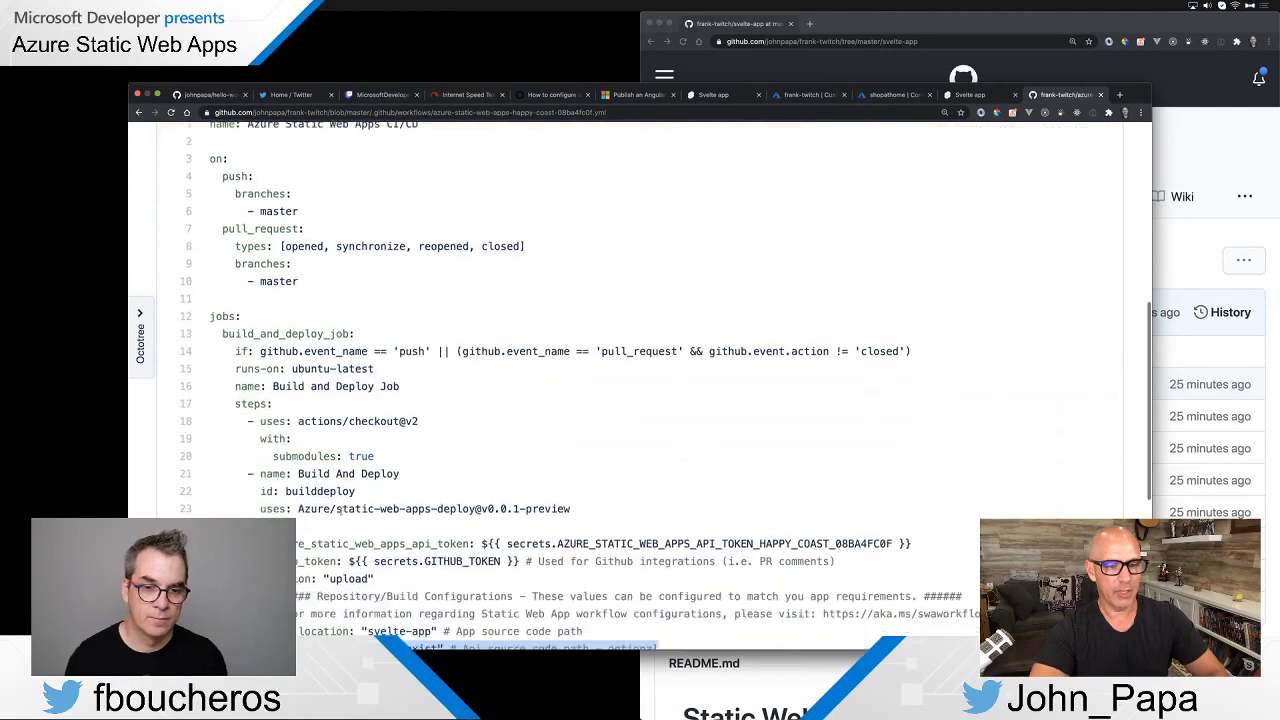
{"action": "double_click", "coordinate": [400, 527]}
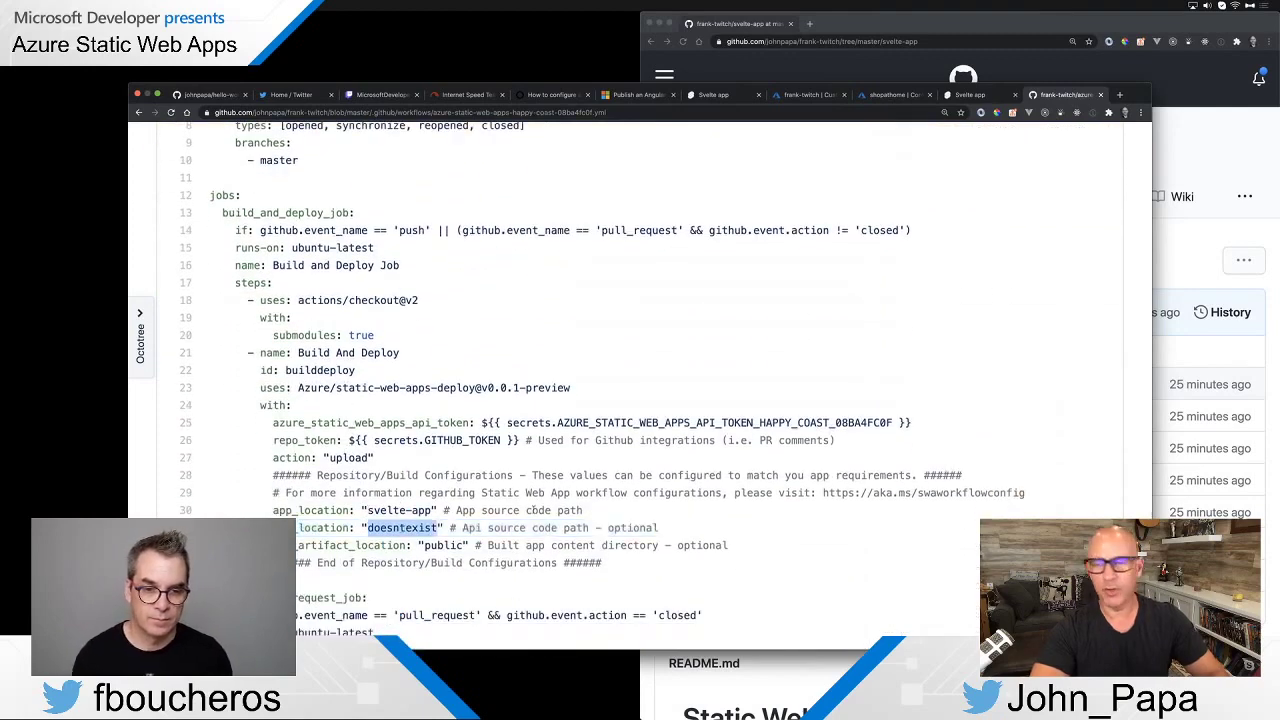
{"action": "scroll", "coordinate": [793, 383], "scroll_direction": "up", "scroll_amount": 5}
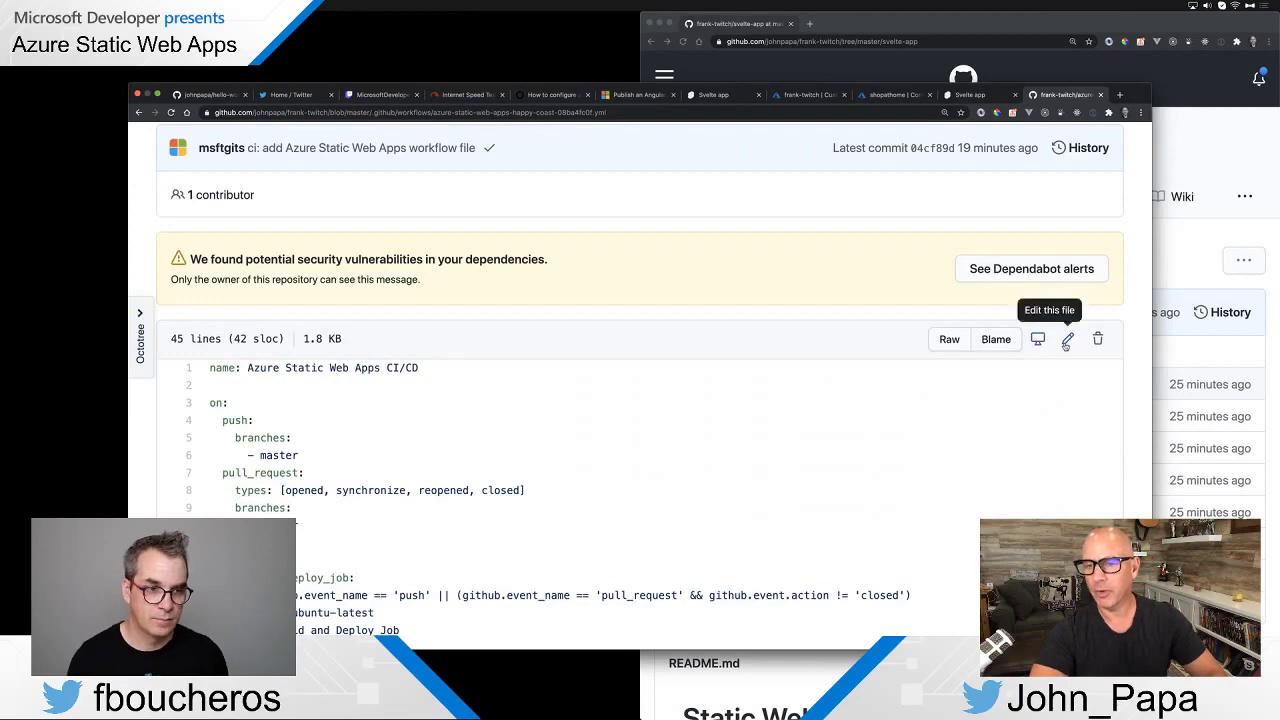
Edit the workflow file, replacing api_location's doesntexist with api
{"action": "left_click", "coordinate": [1068, 340]}
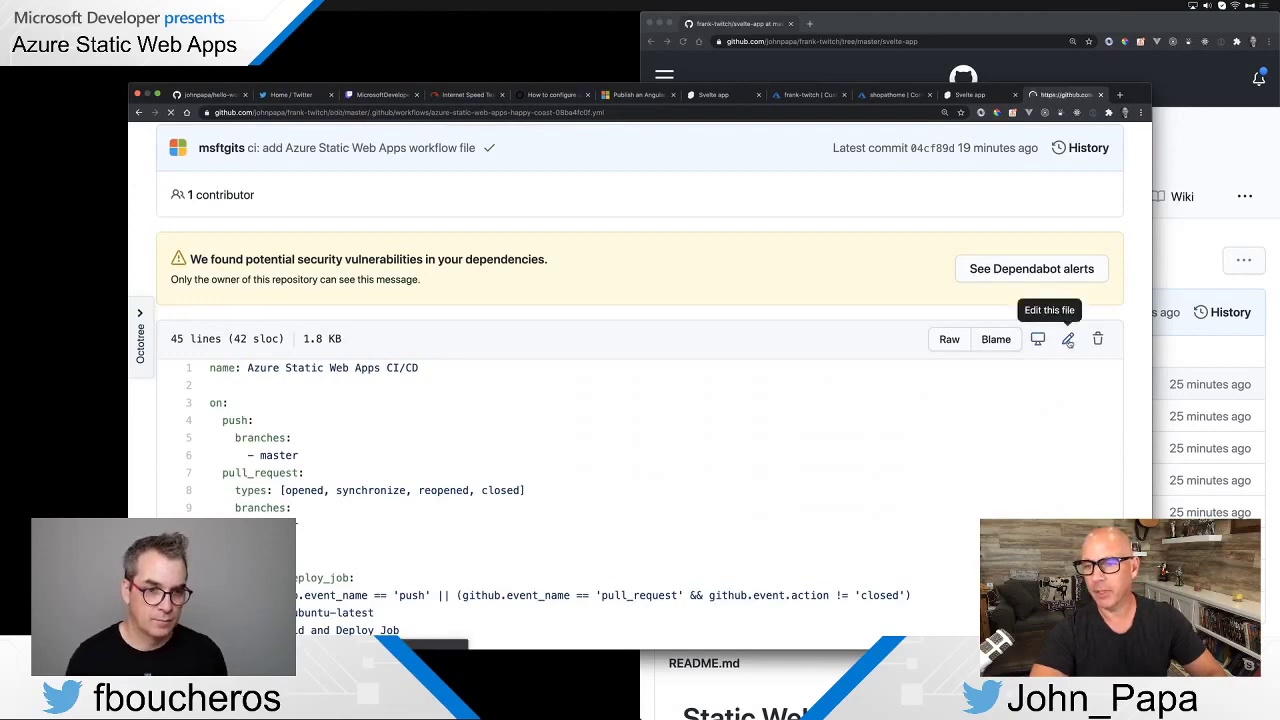
{"action": "scroll", "coordinate": [655, 450], "scroll_direction": "down", "scroll_amount": 5}
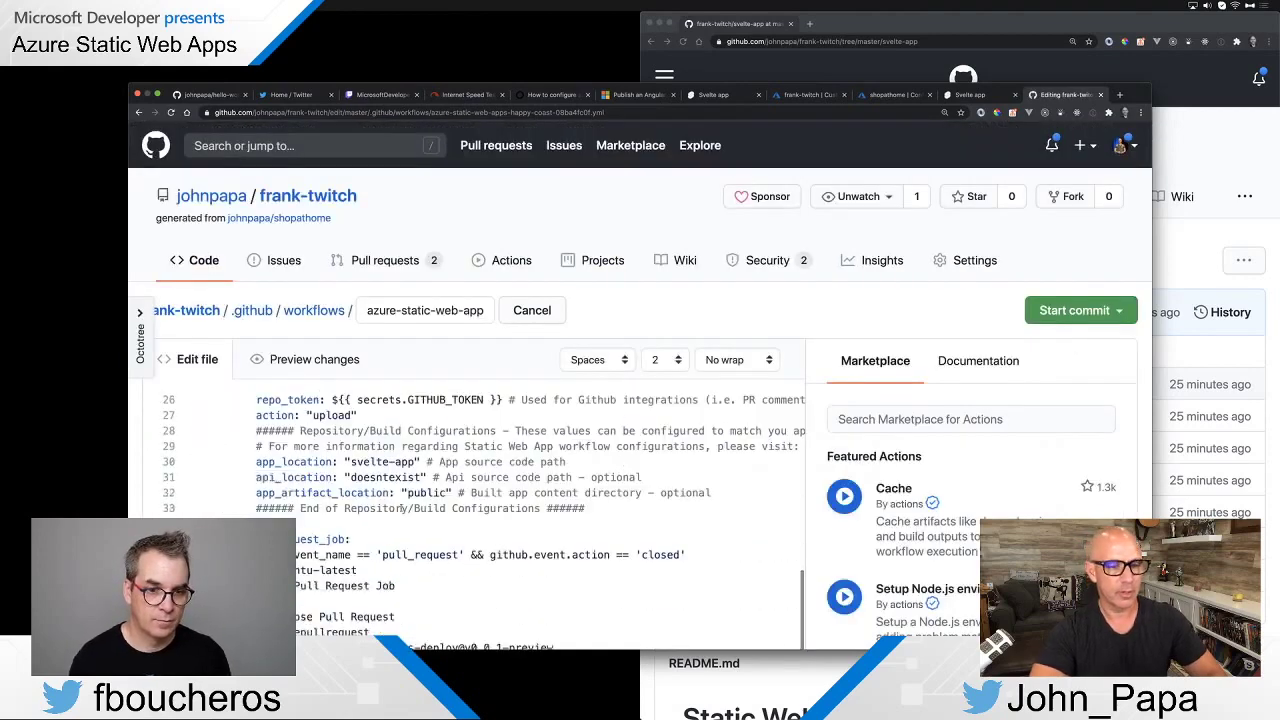
{"action": "double_click", "coordinate": [384, 477]}
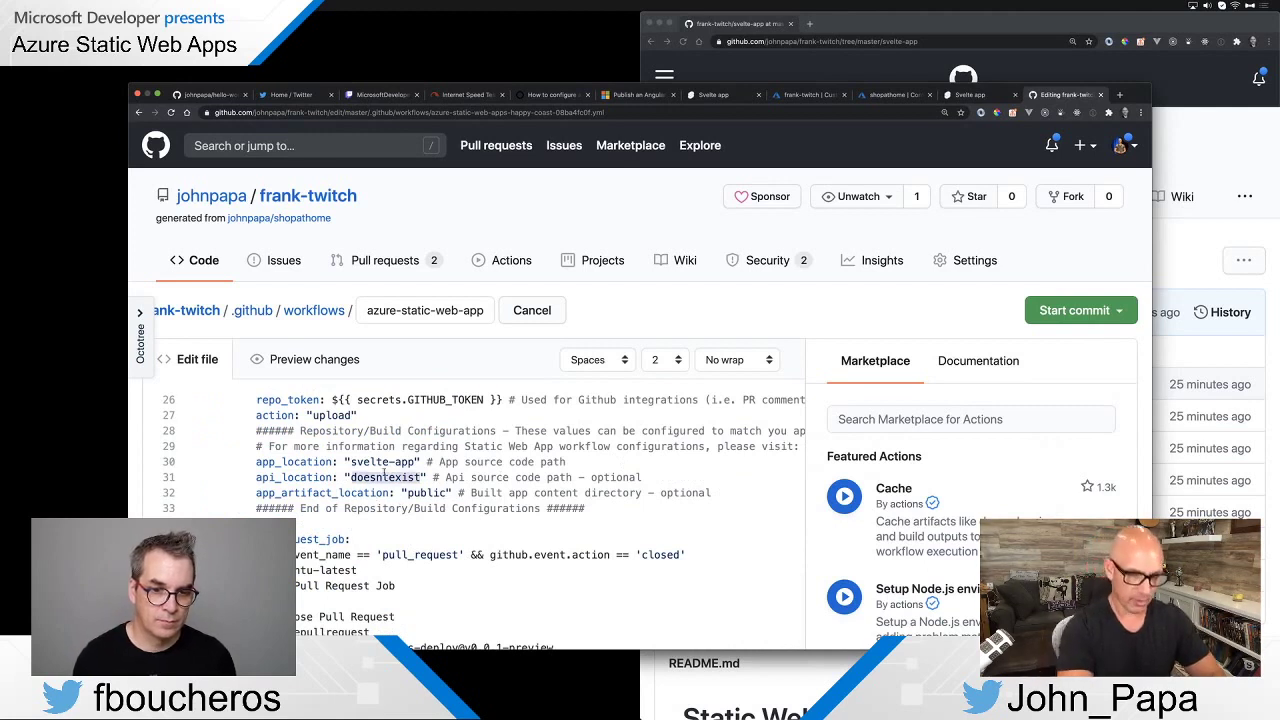
{"action": "type", "text": "api"}
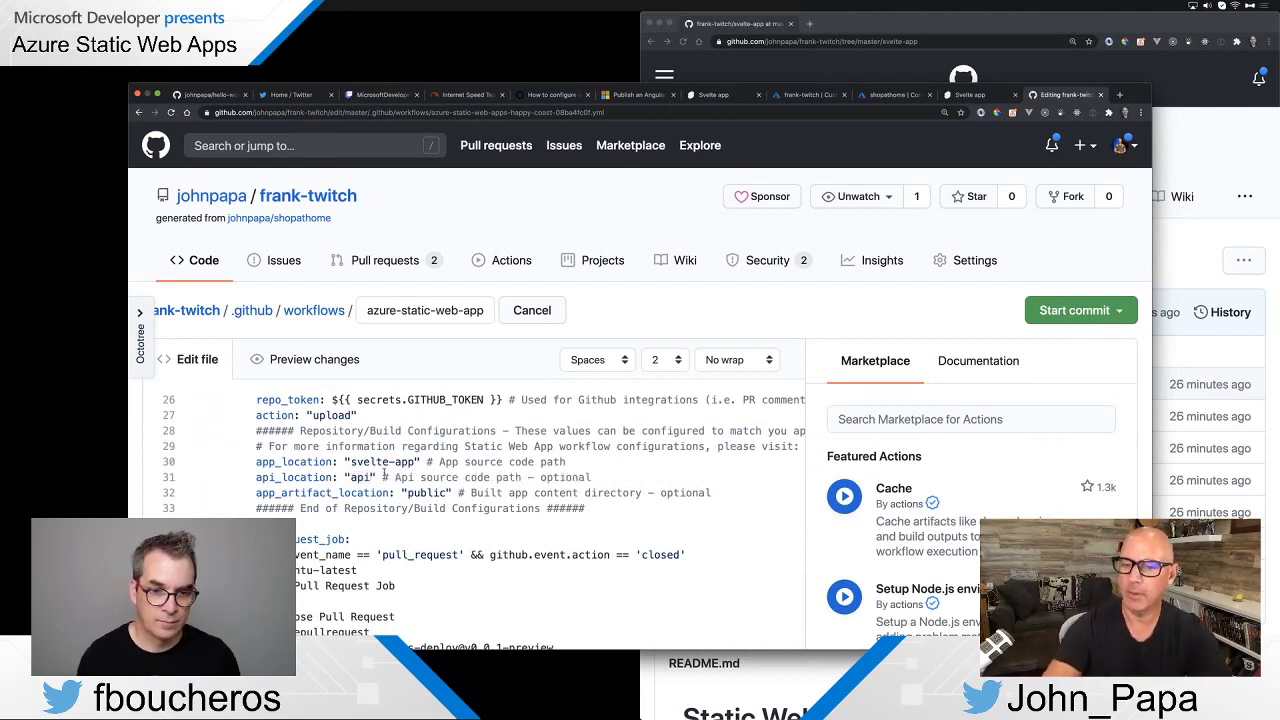
Commit the change to a new branch and propose it
{"action": "left_click", "coordinate": [1064, 311]}
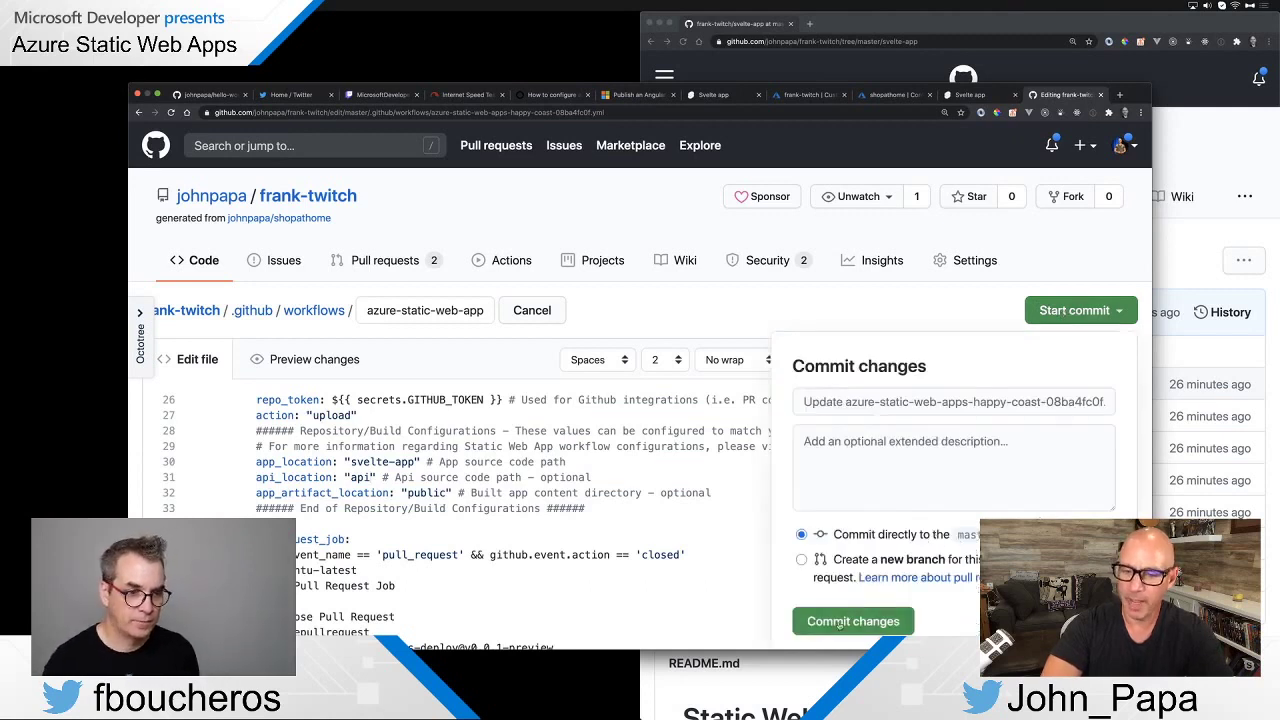
{"action": "left_click", "coordinate": [801, 561]}
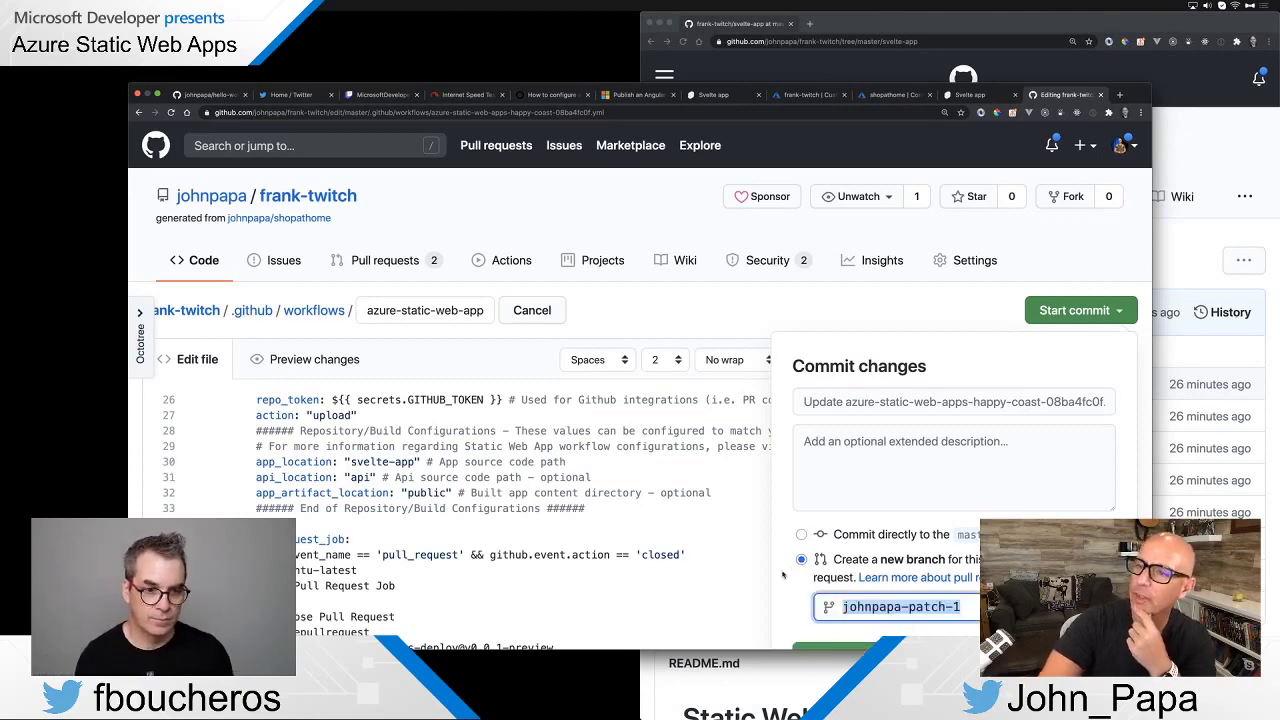
{"action": "scroll", "coordinate": [820, 585], "scroll_direction": "down", "scroll_amount": 2}
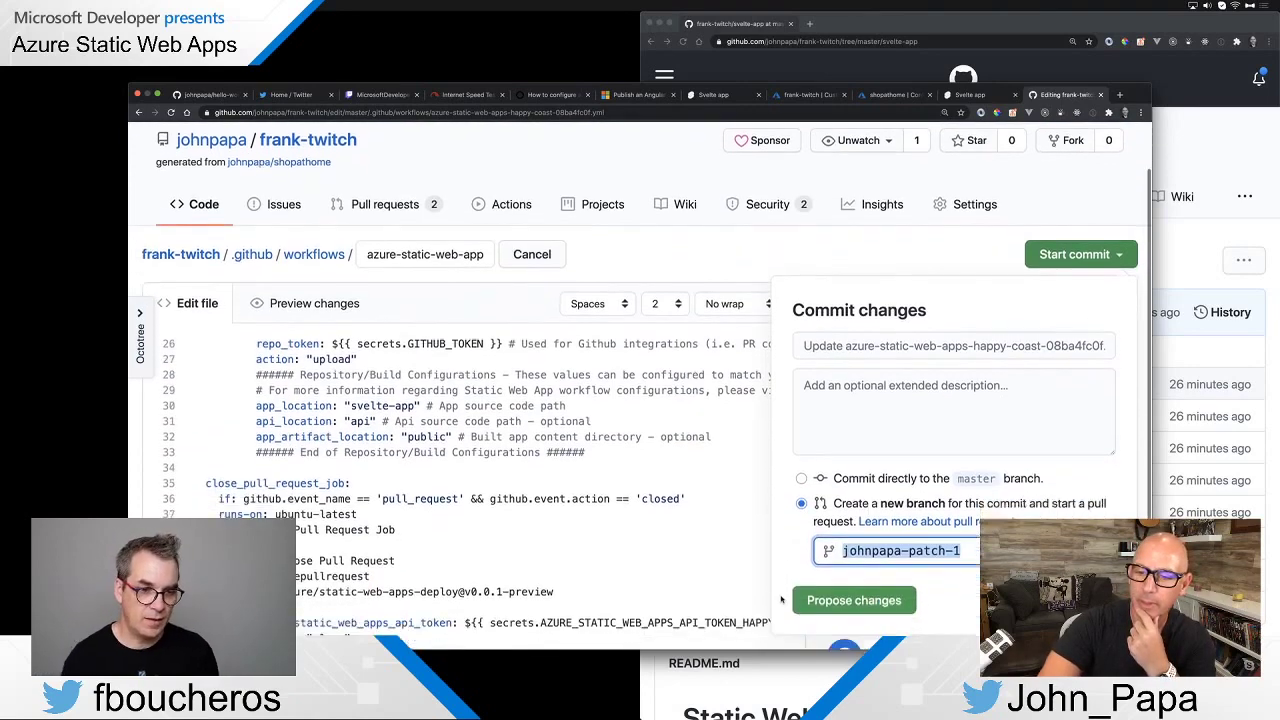
{"action": "left_click", "coordinate": [888, 560]}
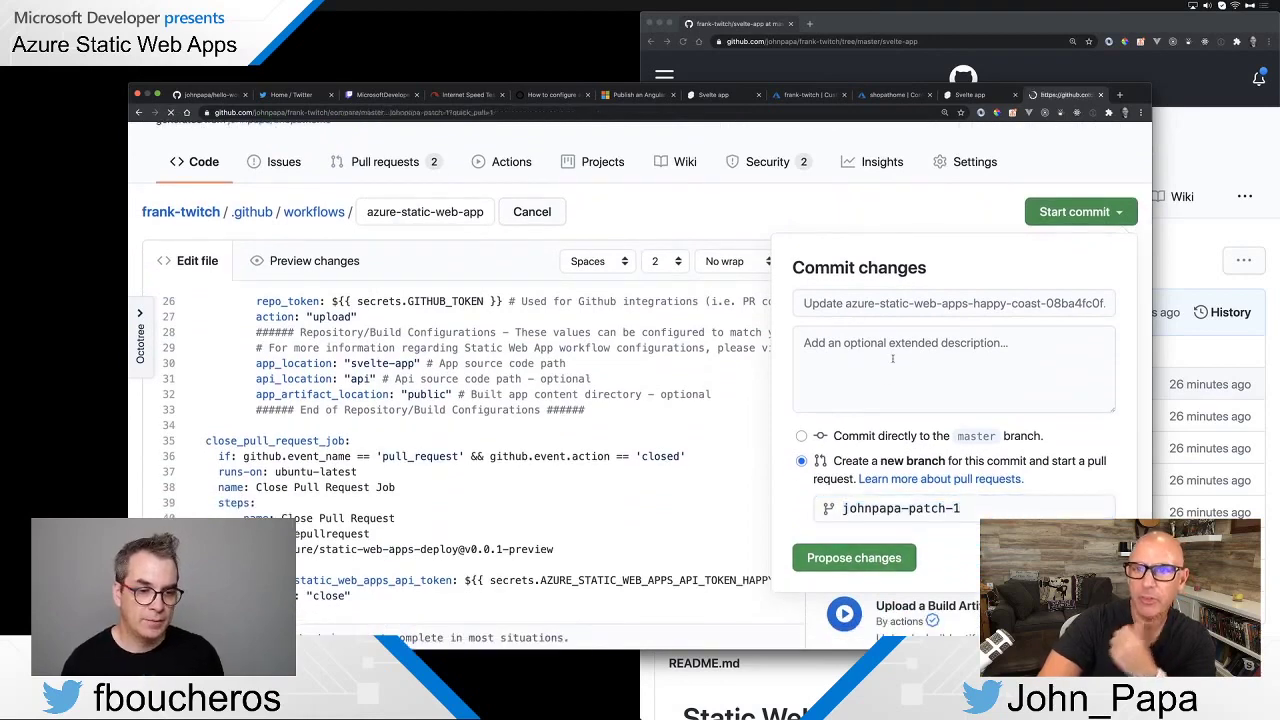
Create pull request #3 for the api_location workflow change
{"action": "scroll", "coordinate": [461, 440], "scroll_direction": "down", "scroll_amount": 4}
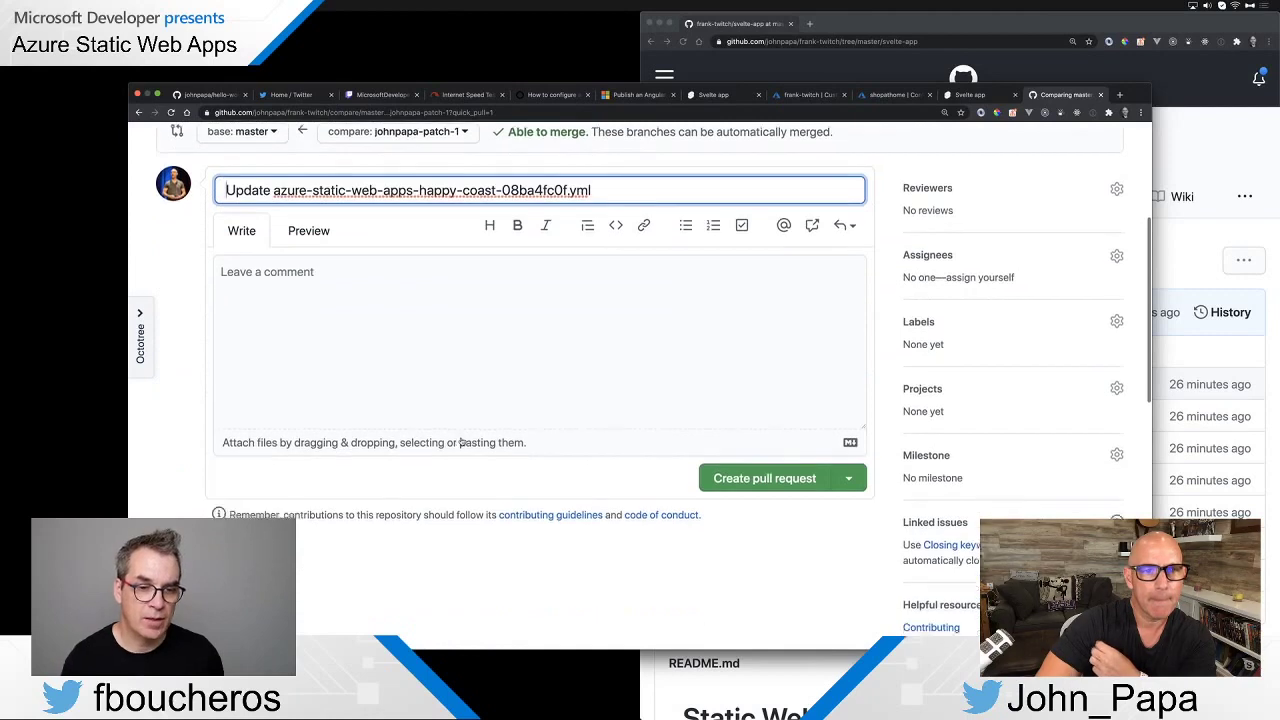
{"action": "scroll", "coordinate": [461, 441], "scroll_direction": "up", "scroll_amount": 1}
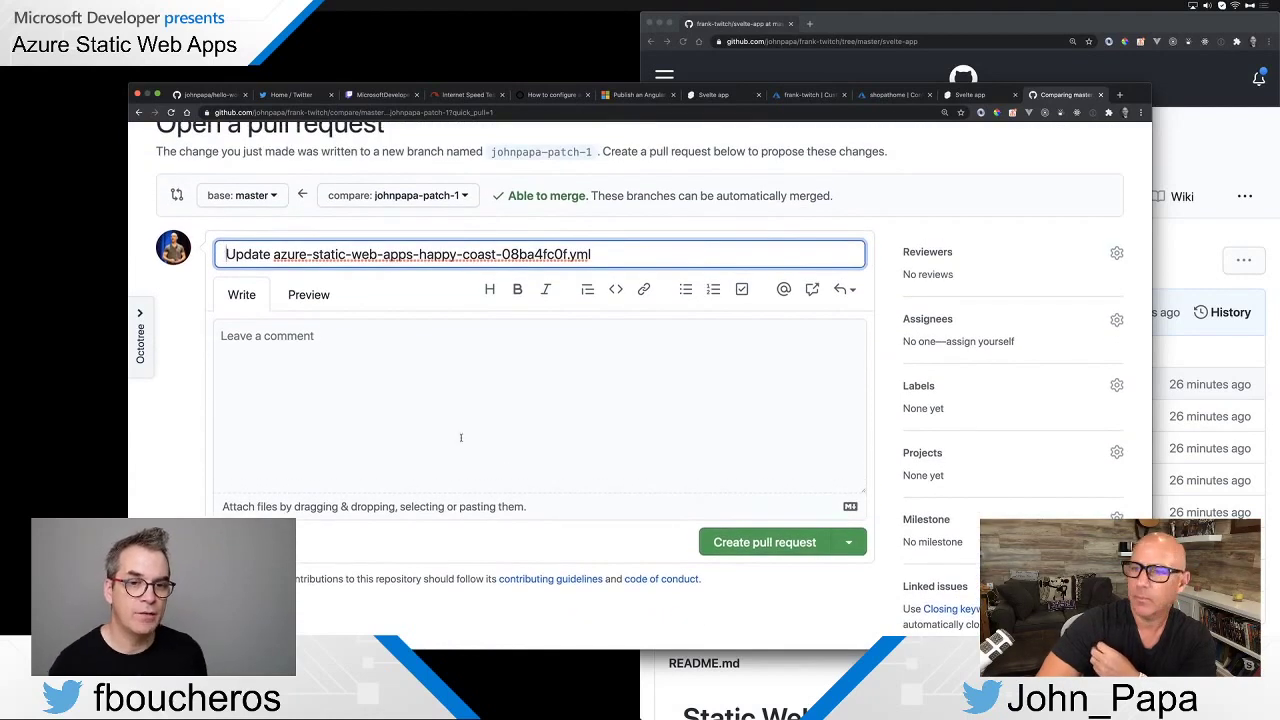
{"action": "scroll", "coordinate": [461, 437], "scroll_direction": "up", "scroll_amount": 1}
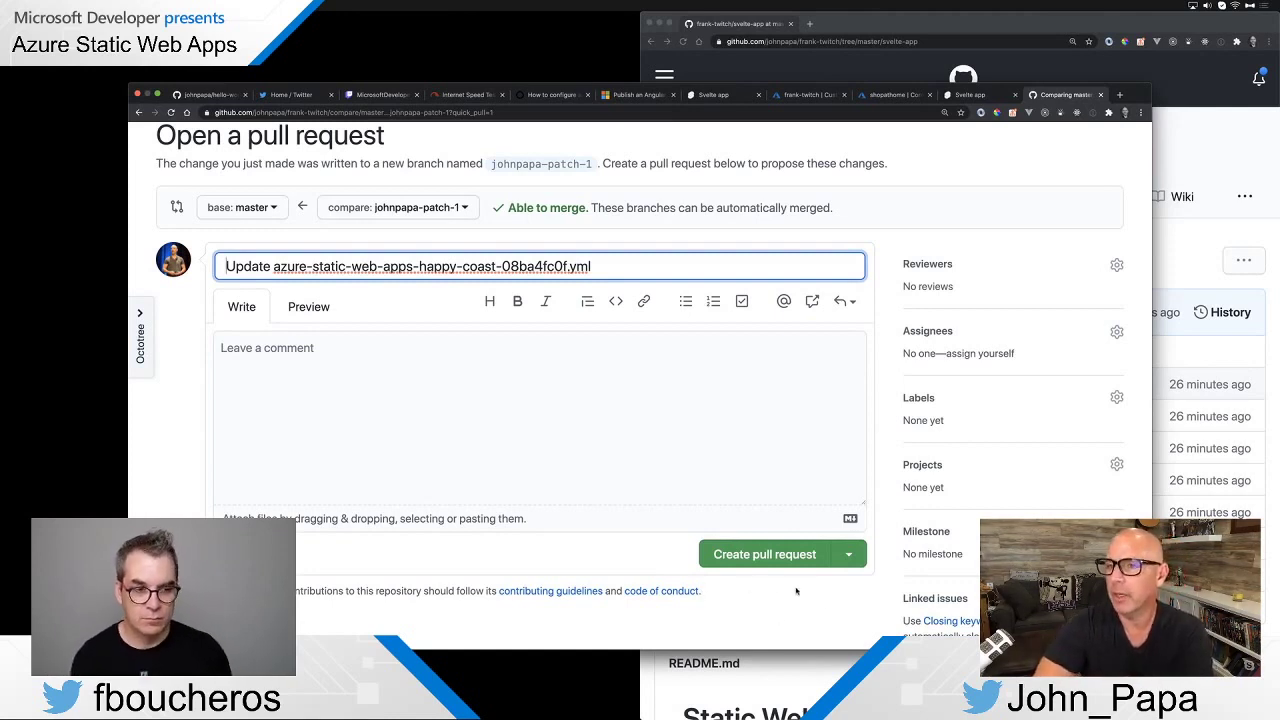
{"action": "left_click", "coordinate": [745, 556]}
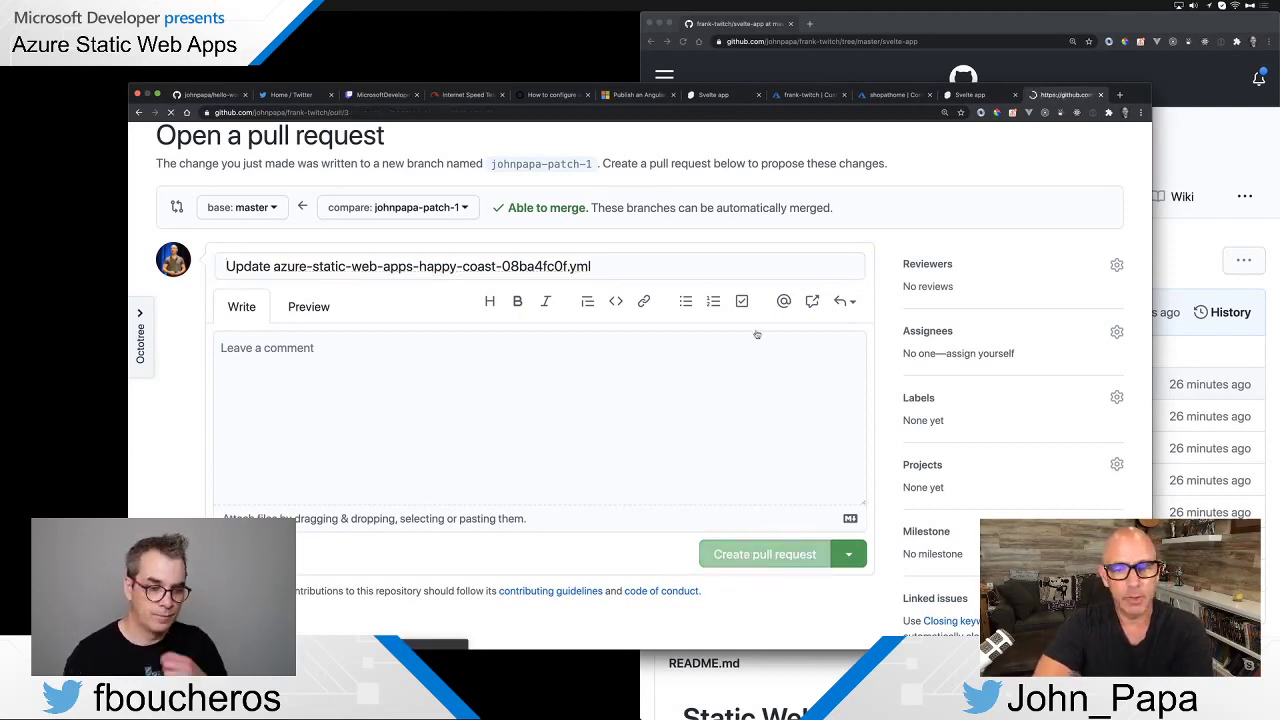
Review the pull request's running Build and Deploy Job check
{"action": "scroll", "coordinate": [729, 370], "scroll_direction": "down", "scroll_amount": 5}
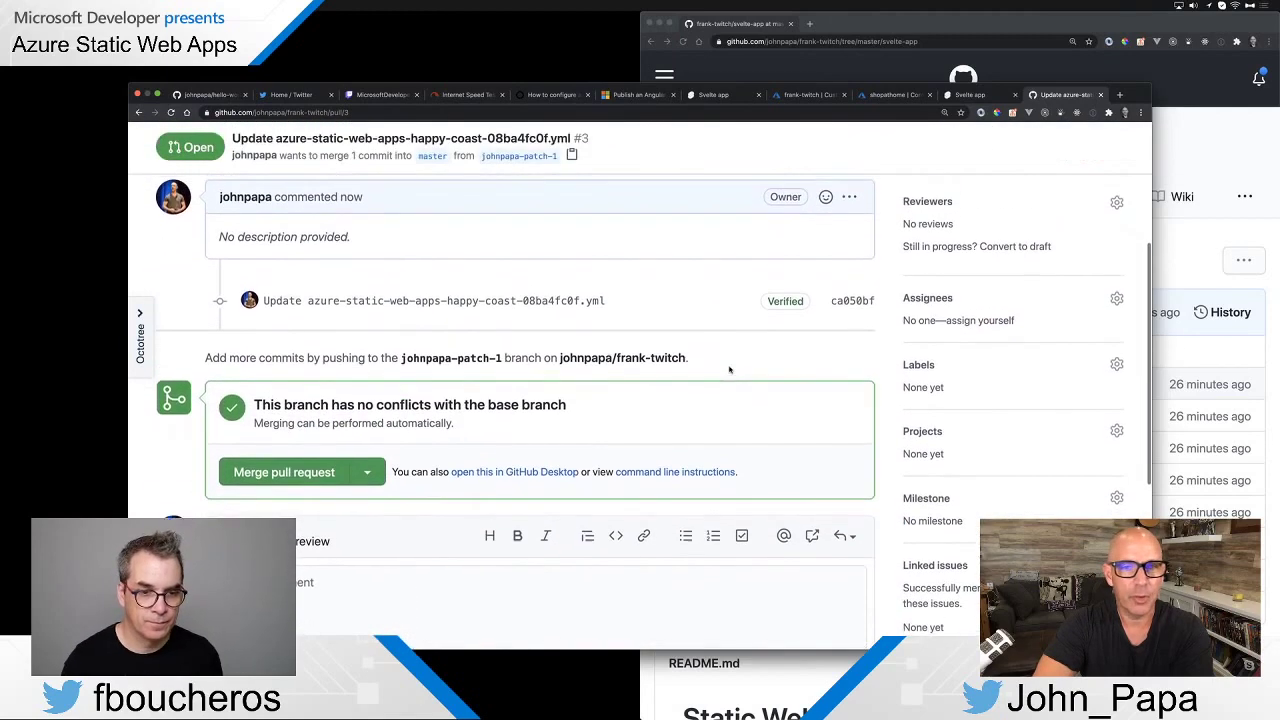
{"action": "scroll", "coordinate": [729, 370], "scroll_direction": "up", "scroll_amount": 1}
{"action": "scroll", "coordinate": [729, 370], "scroll_direction": "down", "scroll_amount": 2}
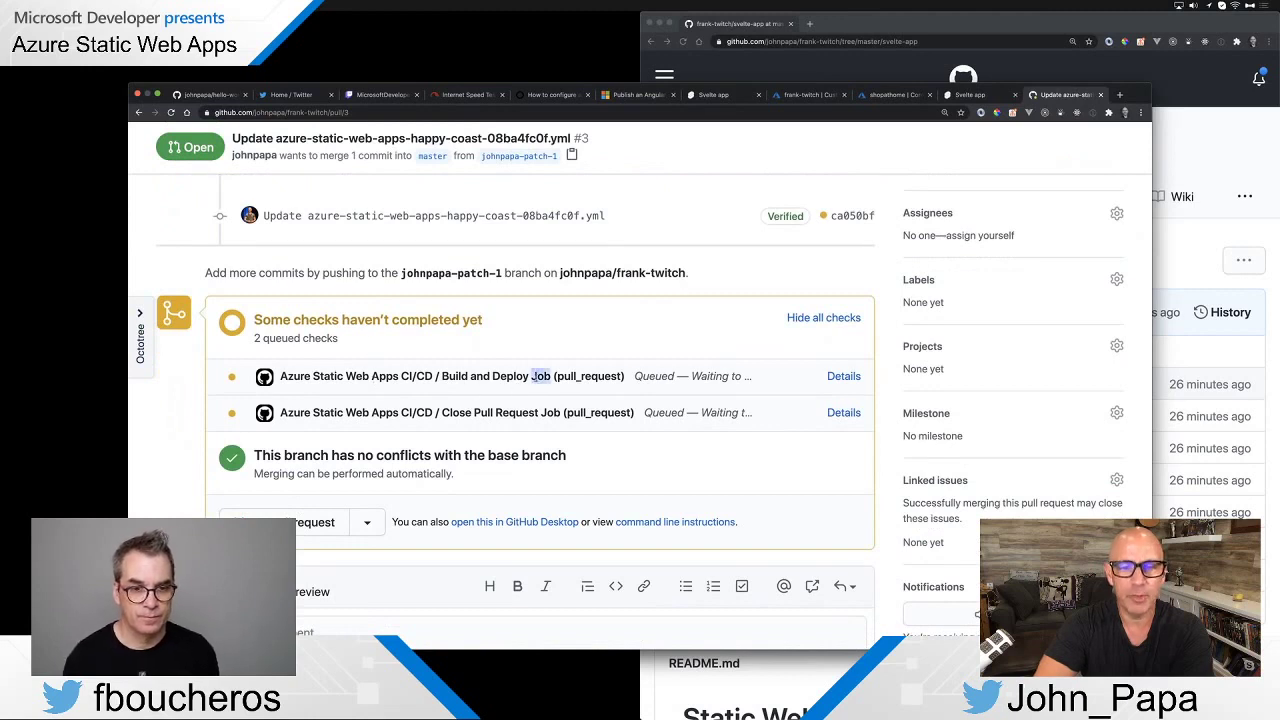
{"action": "triple_click", "coordinate": [533, 376]}
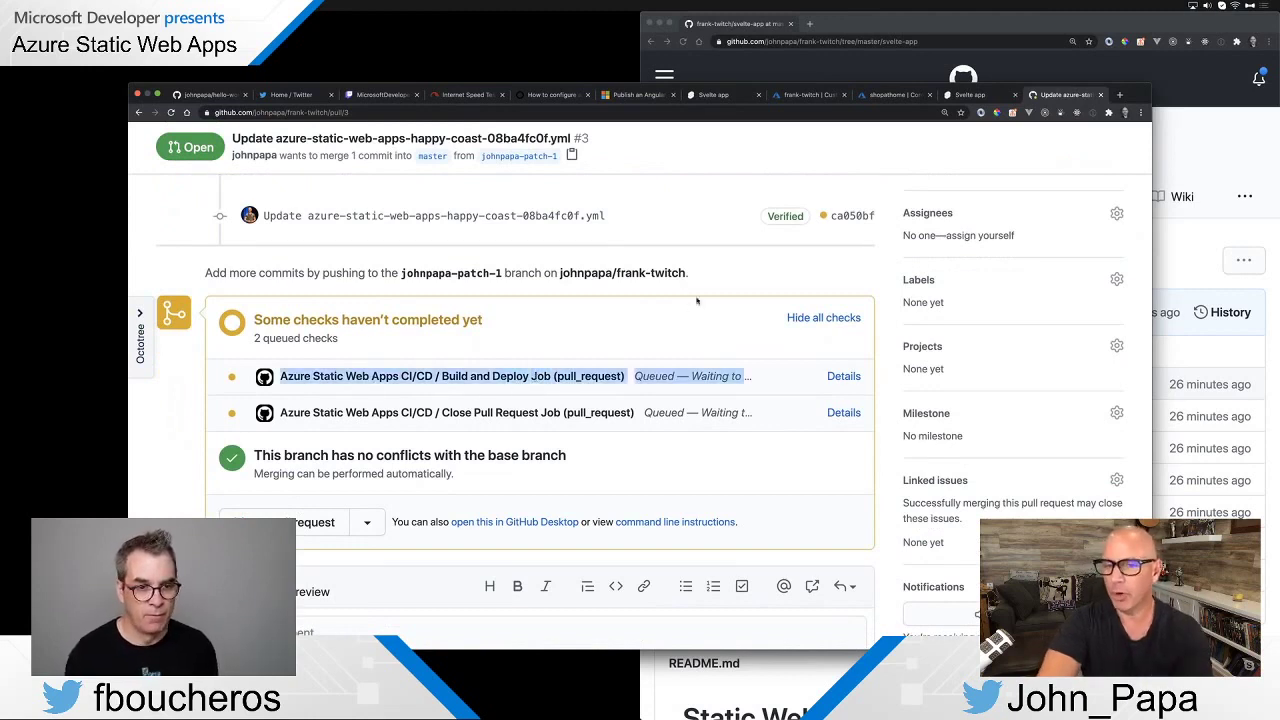
{"action": "left_click", "coordinate": [700, 302]}
{"action": "scroll", "coordinate": [705, 303], "scroll_direction": "up", "scroll_amount": 1}
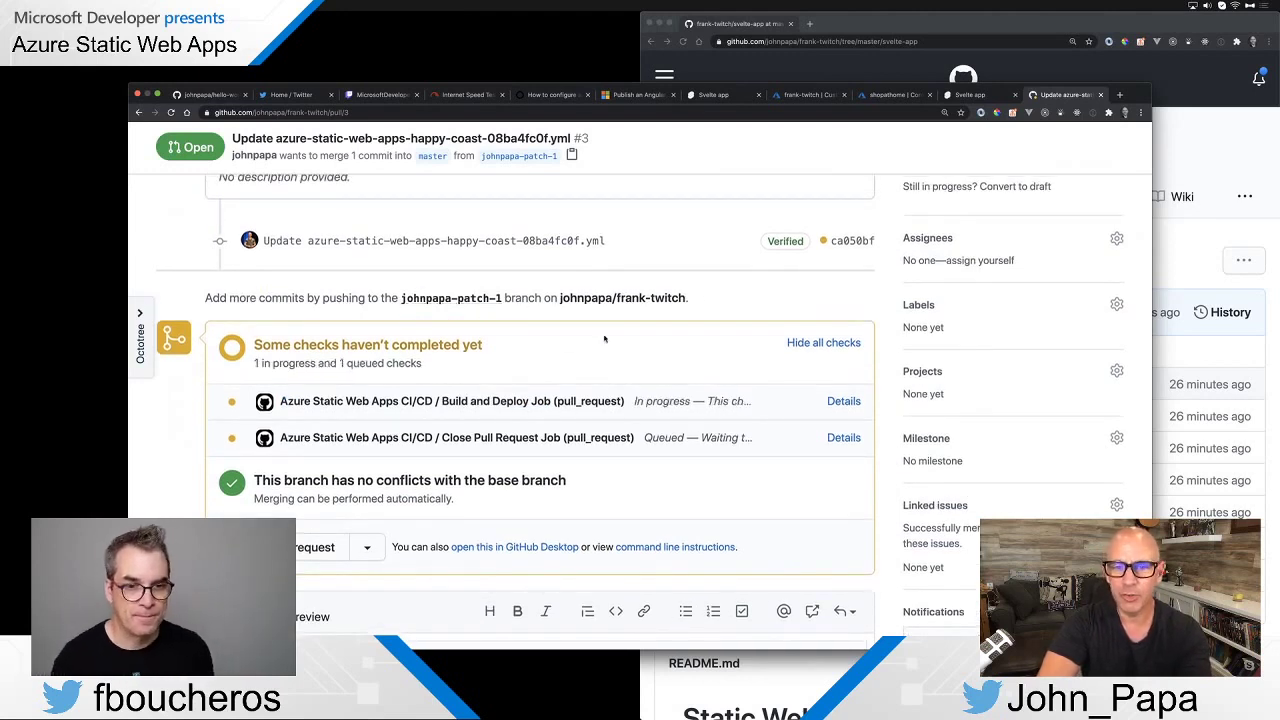
{"action": "scroll", "coordinate": [686, 335], "scroll_direction": "down", "scroll_amount": 2}
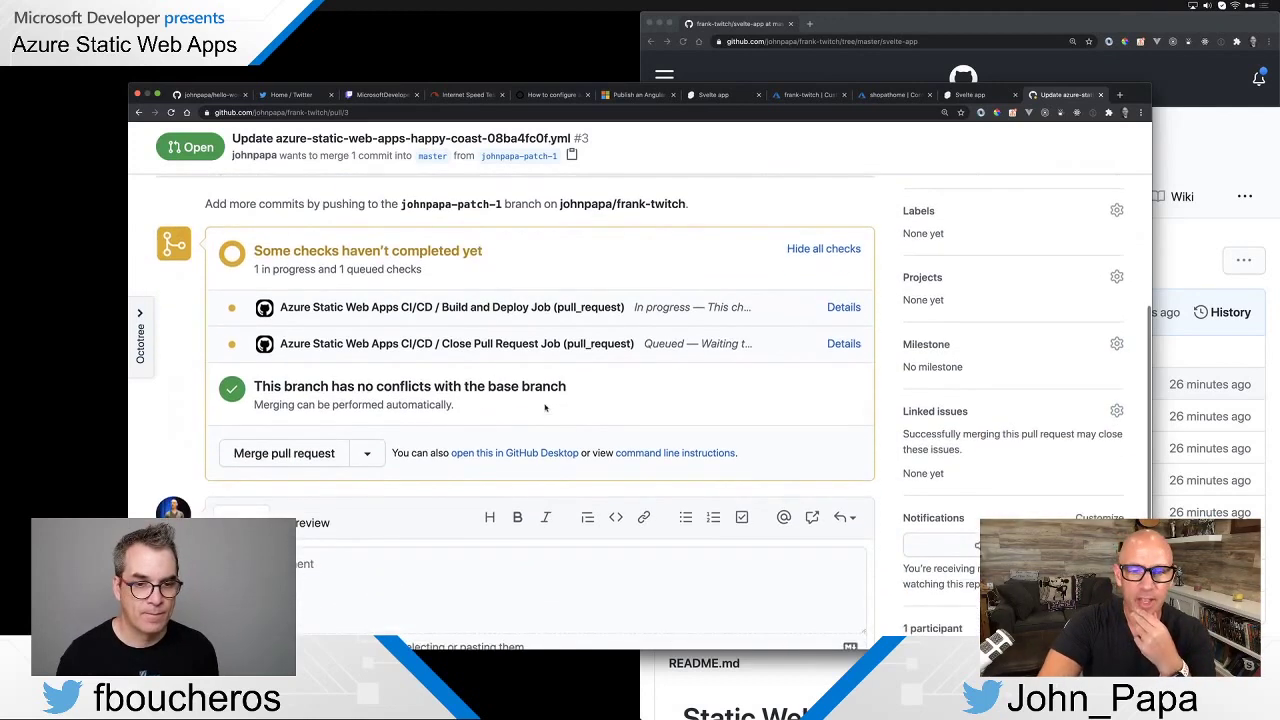
{"action": "scroll", "coordinate": [582, 385], "scroll_direction": "down", "scroll_amount": 1}
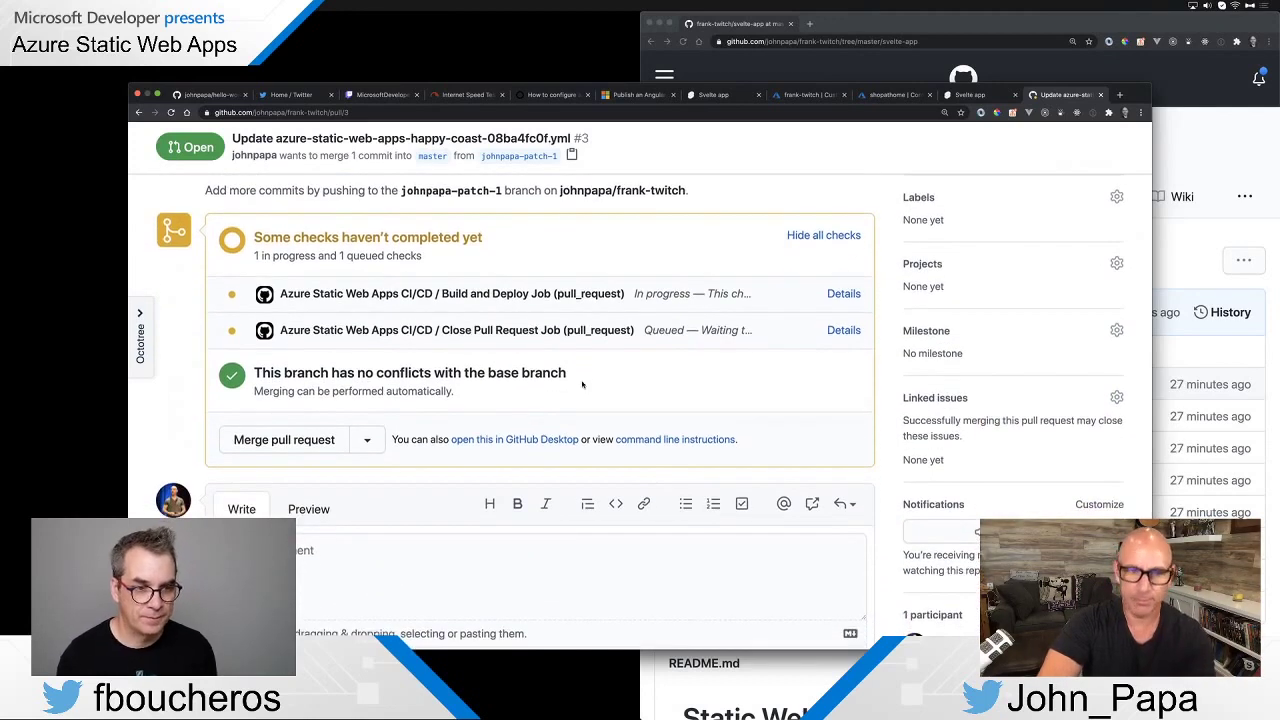
{"action": "scroll", "coordinate": [582, 385], "scroll_direction": "up", "scroll_amount": 2}
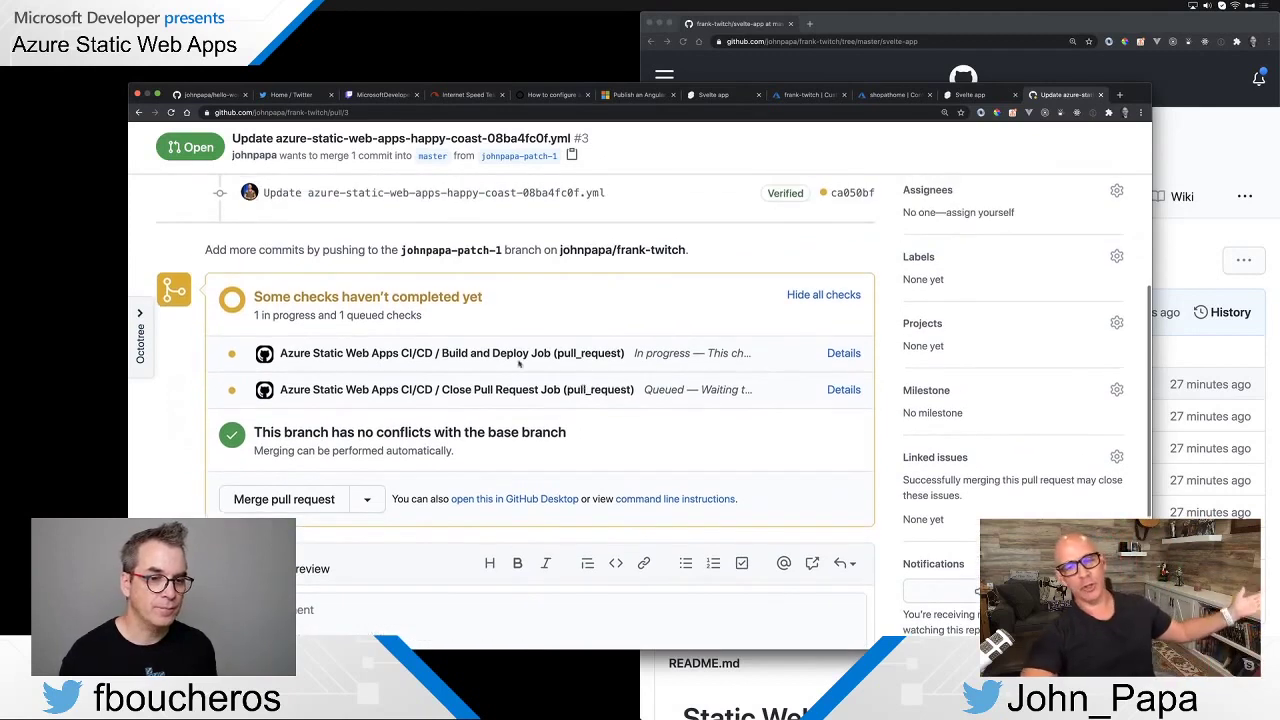
View the Build and Deploy Job details, then the repository's Actions workflow runs
{"action": "left_click", "coordinate": [847, 354]}
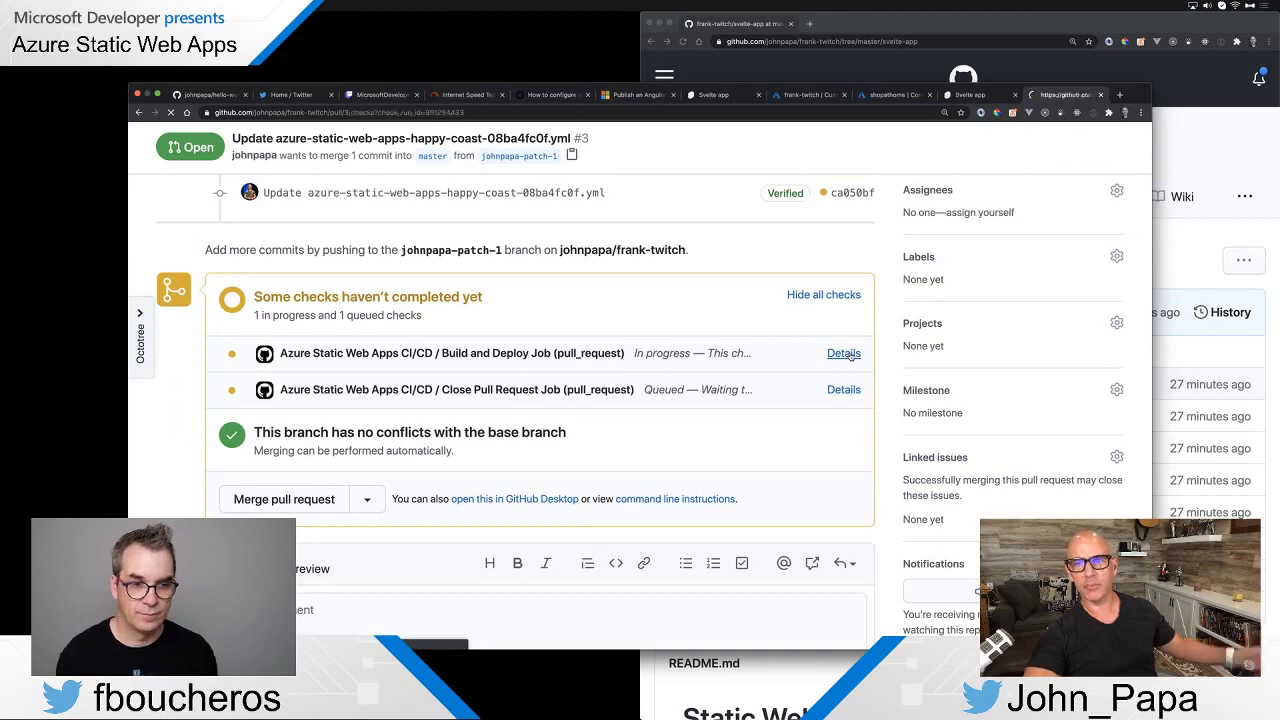
{"action": "scroll", "coordinate": [750, 396], "scroll_direction": "down", "scroll_amount": 1}
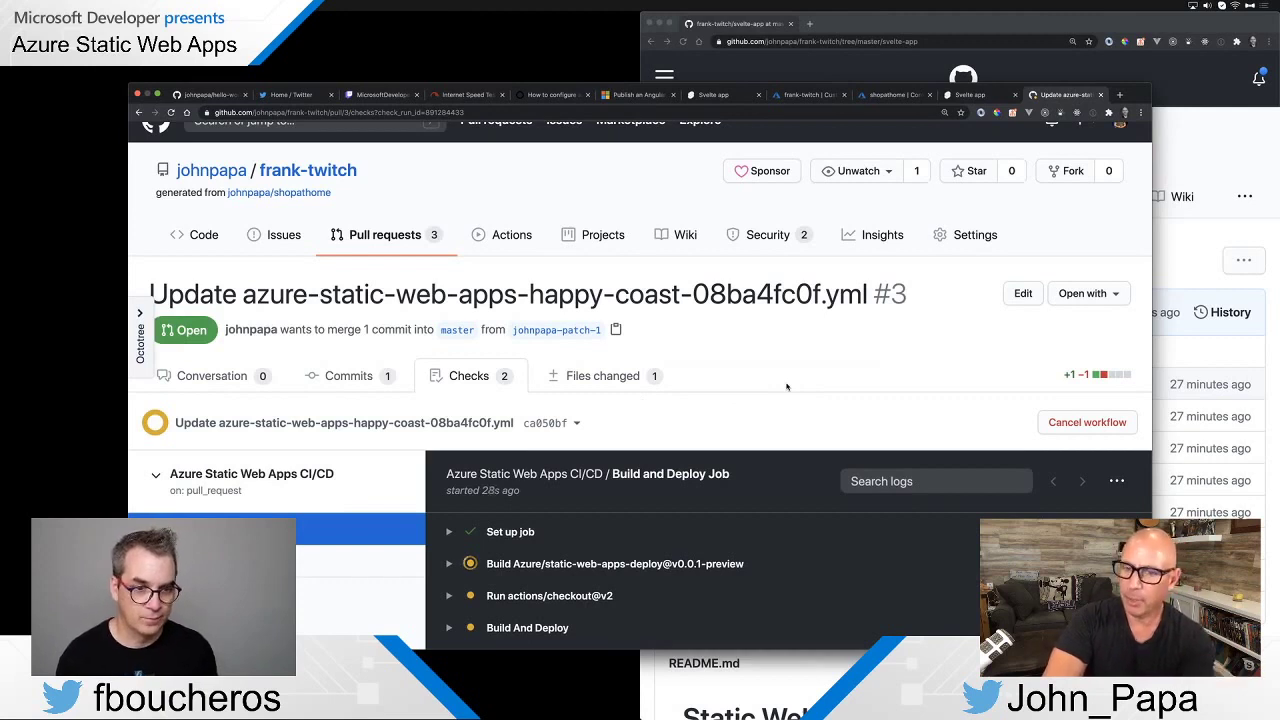
{"action": "left_click", "coordinate": [512, 236]}
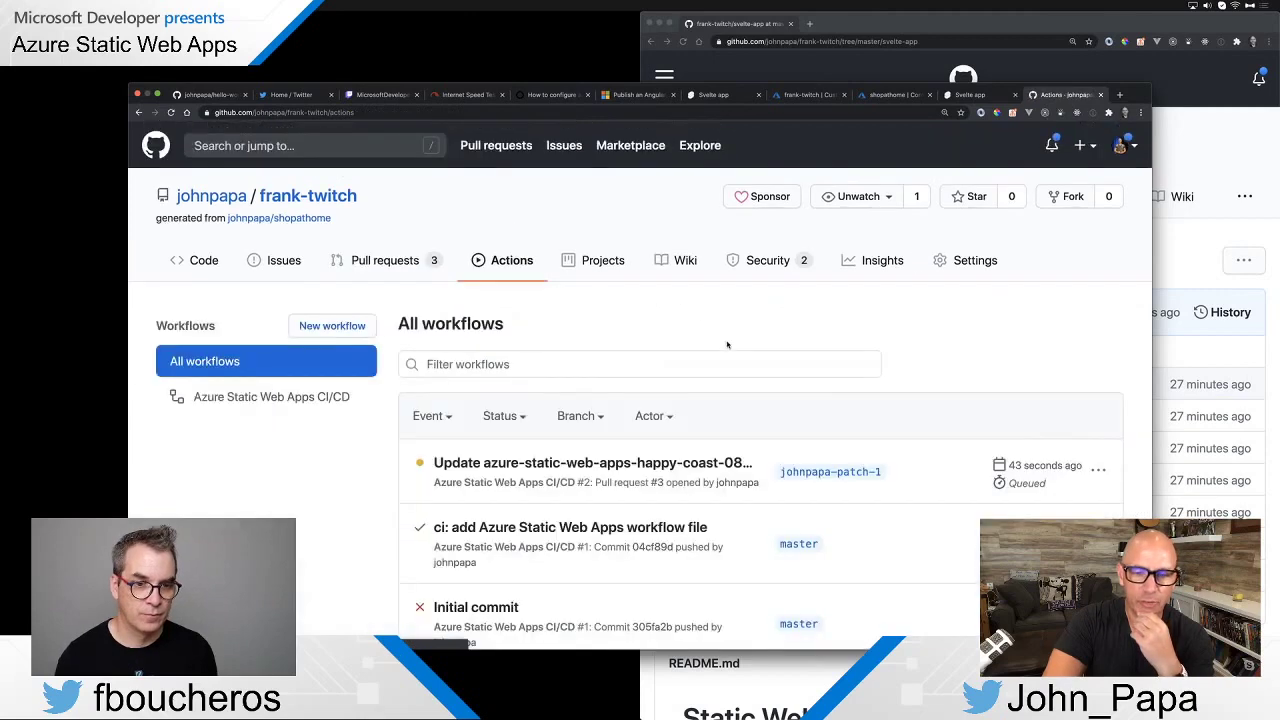
{"action": "scroll", "coordinate": [727, 345], "scroll_direction": "down", "scroll_amount": 1}
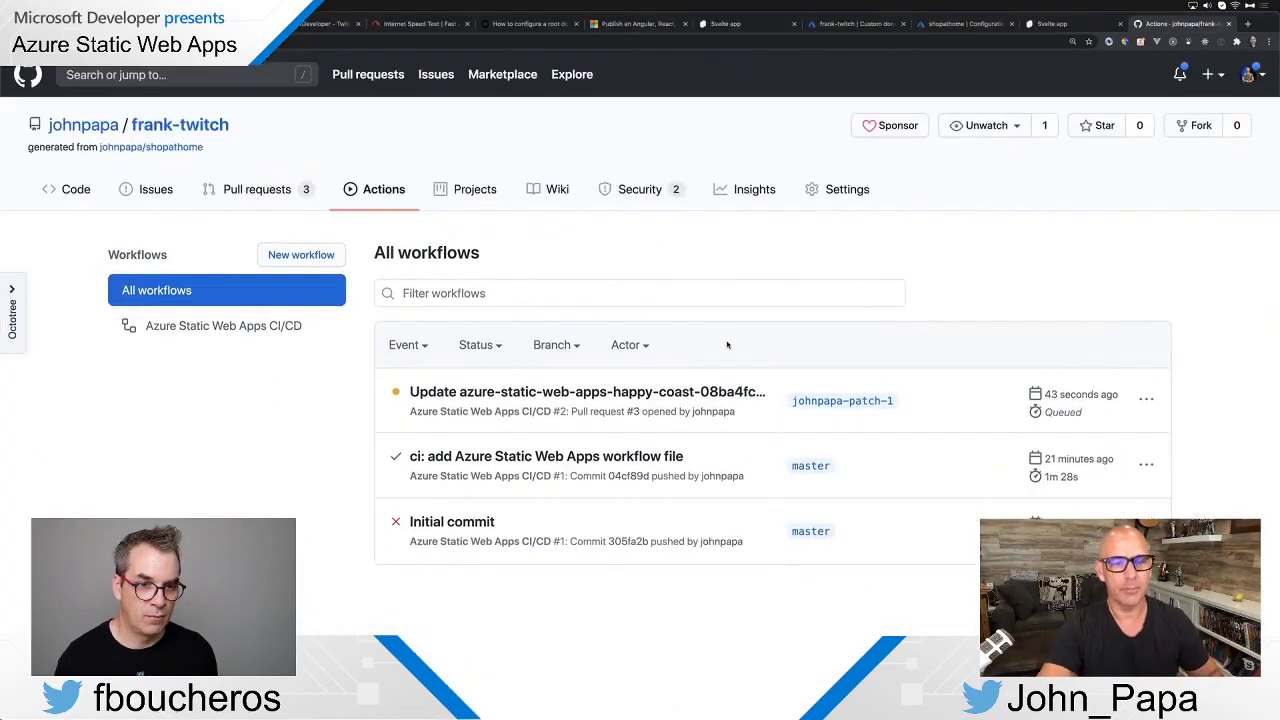
Open the 'ci: add Azure Static Web Apps workflow file' run and expand its Build And Deploy log
{"action": "left_click", "coordinate": [556, 458]}
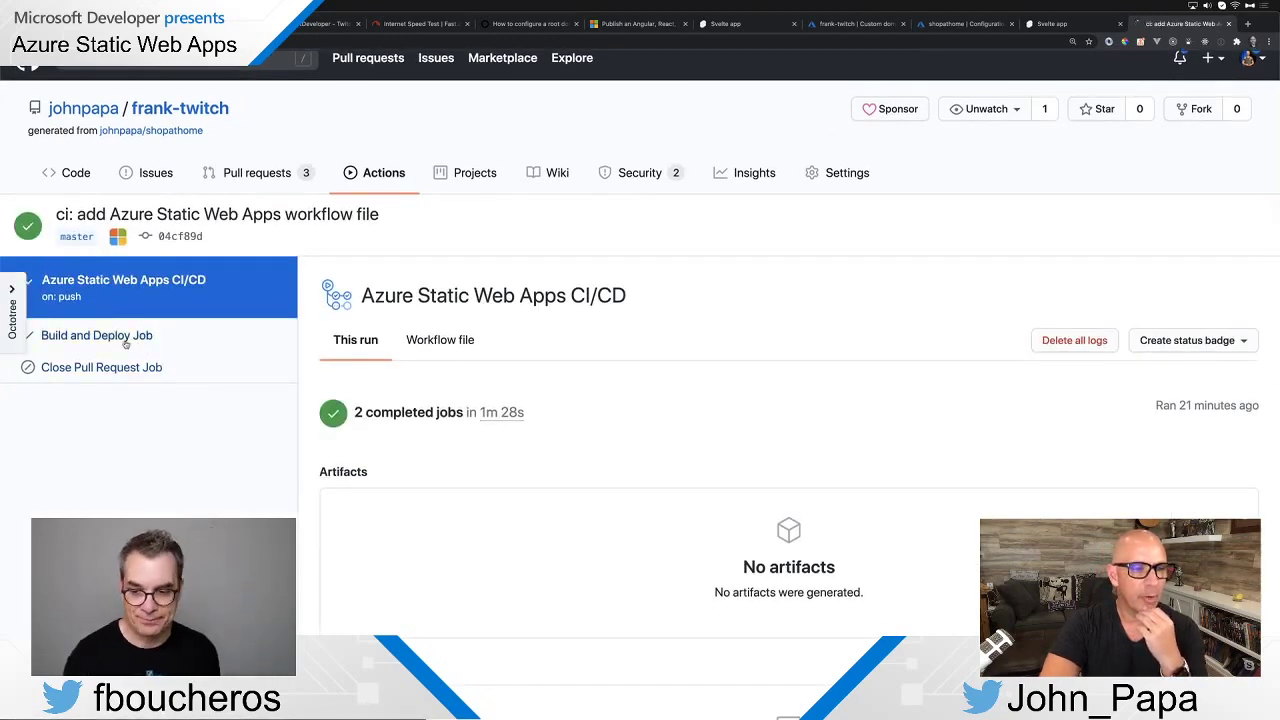
{"action": "left_click", "coordinate": [126, 340]}
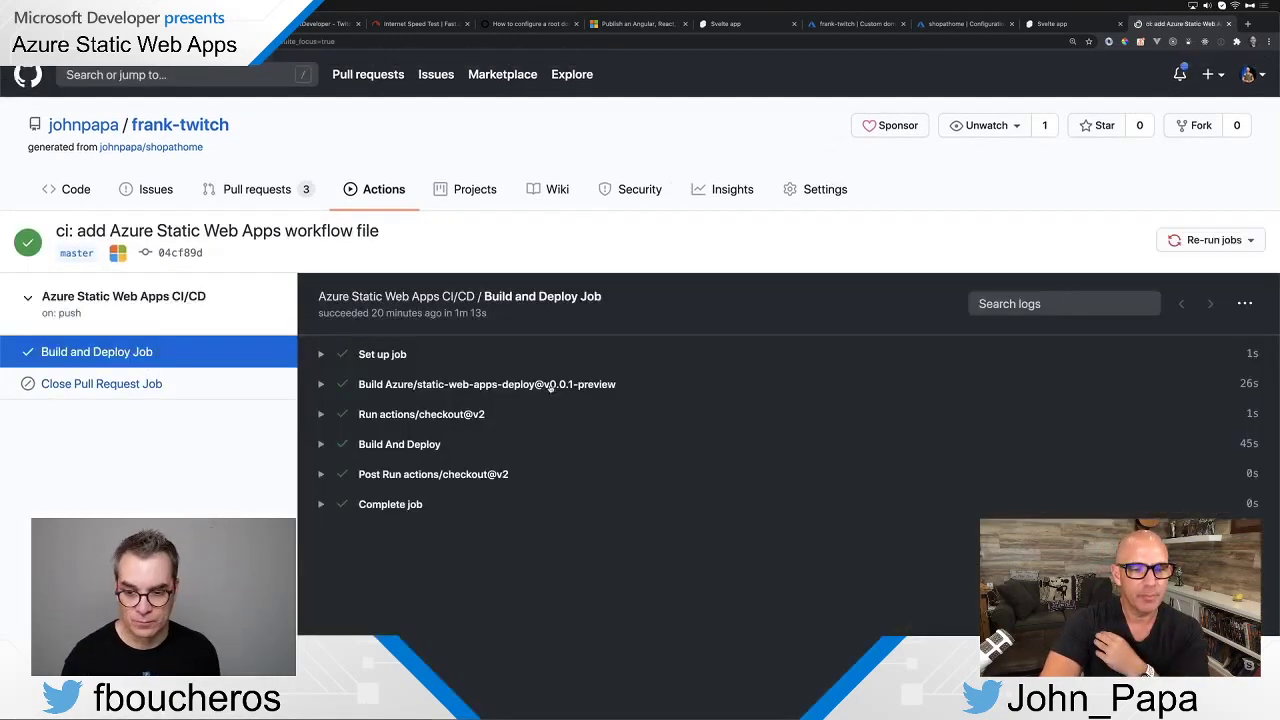
{"action": "left_click", "coordinate": [322, 447]}
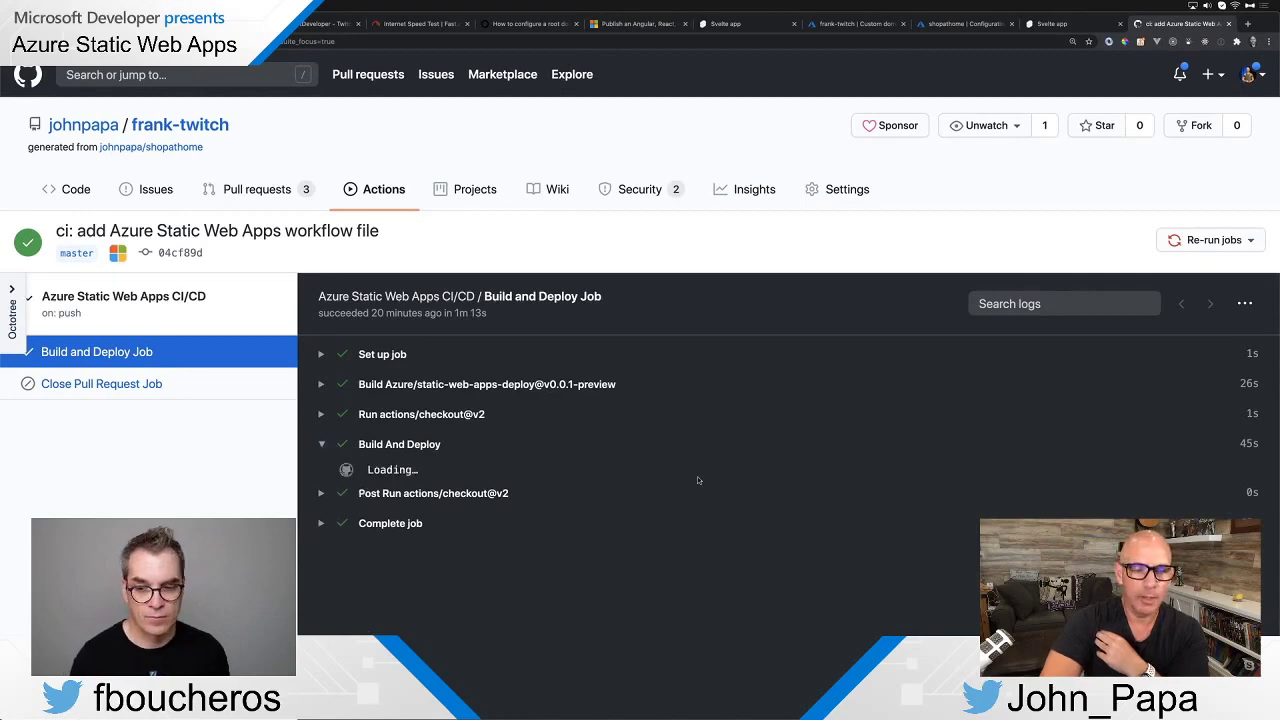
{"action": "scroll", "coordinate": [700, 478], "scroll_direction": "down", "scroll_amount": 5}
{"action": "scroll", "coordinate": [698, 480], "scroll_direction": "down", "scroll_amount": 5}
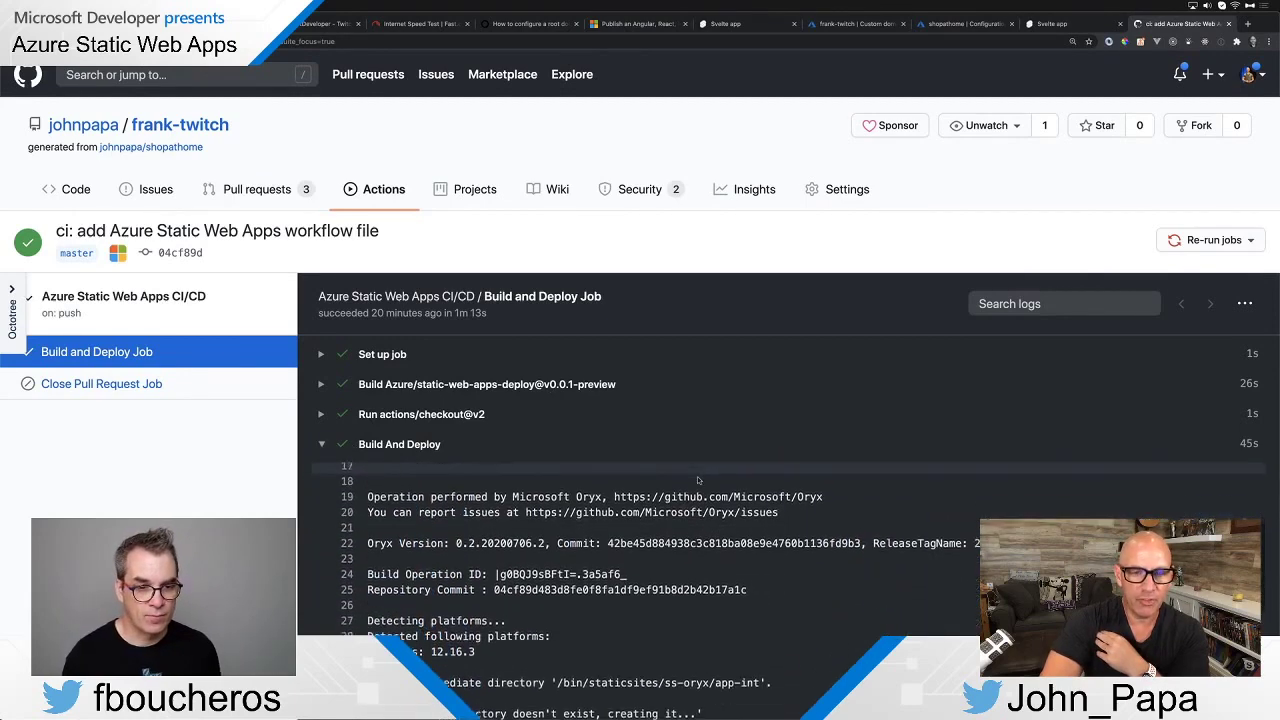
{"action": "scroll", "coordinate": [680, 380], "scroll_direction": "down", "scroll_amount": 3}
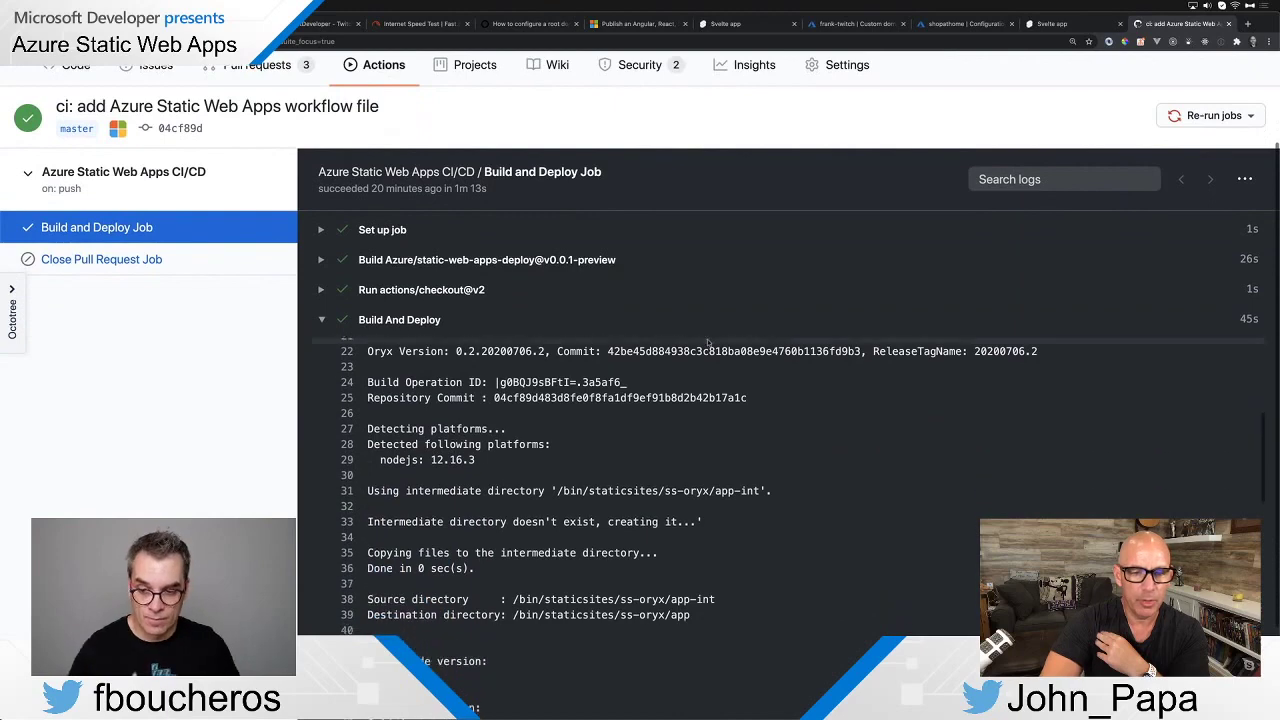
{"action": "scroll", "coordinate": [507, 467], "scroll_direction": "up", "scroll_amount": 1}
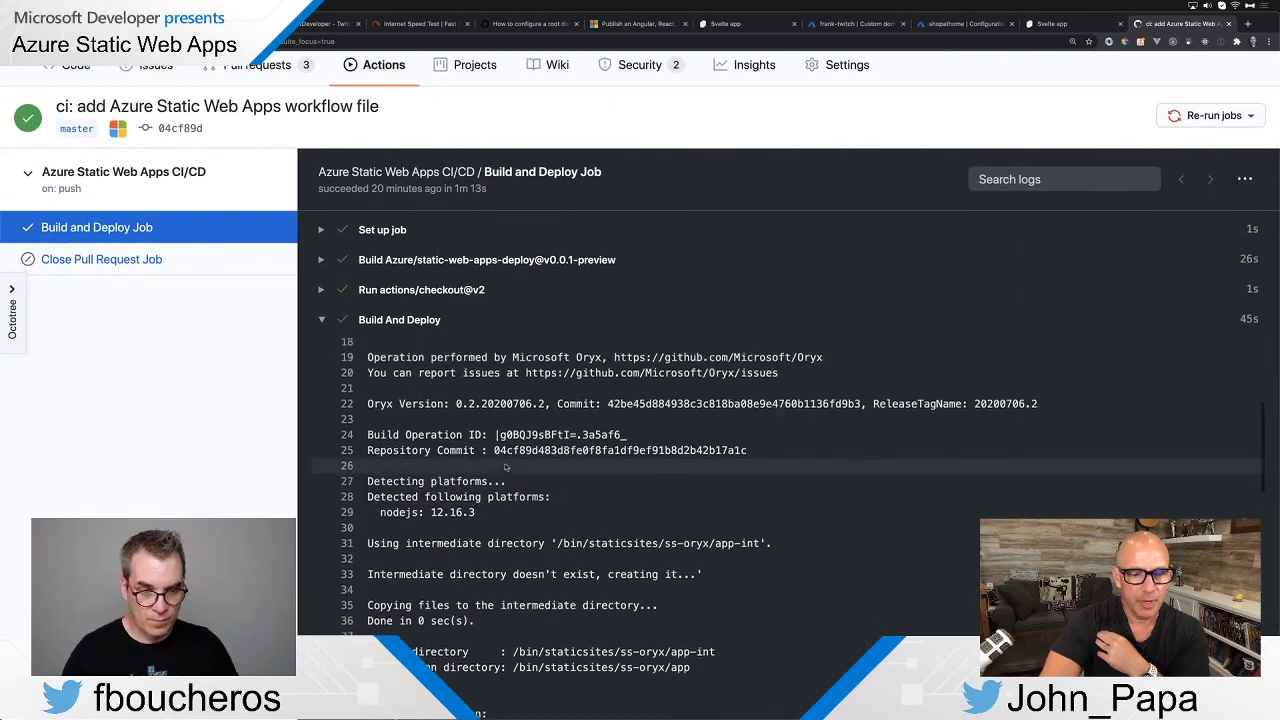
{"action": "scroll", "coordinate": [507, 467], "scroll_direction": "down", "scroll_amount": 8}
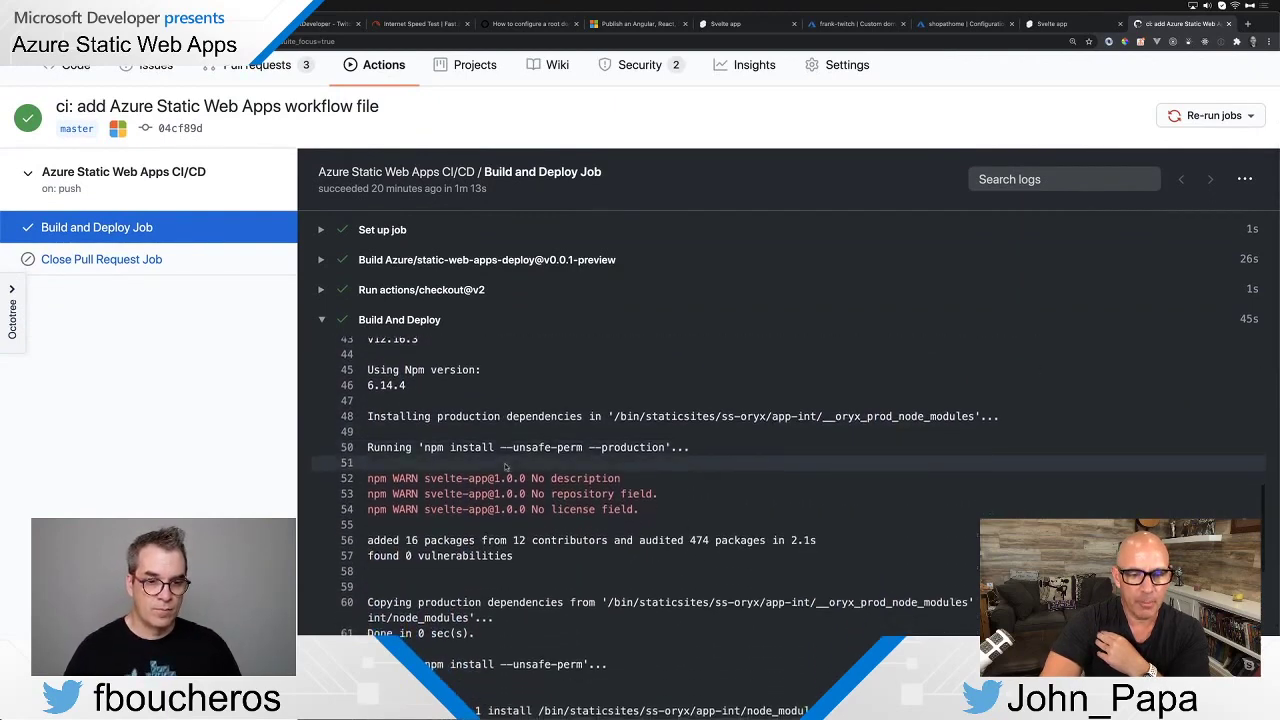
{"action": "scroll", "coordinate": [485, 585], "scroll_direction": "down", "scroll_amount": 3}
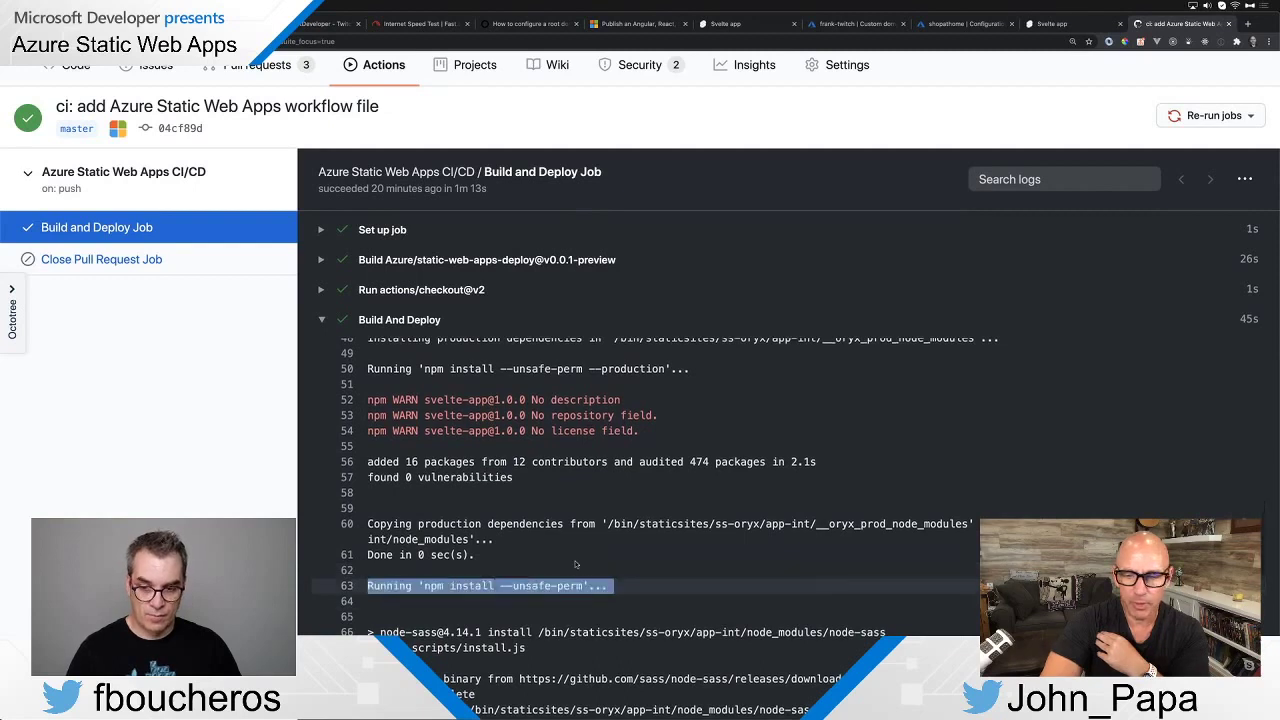
{"action": "scroll", "coordinate": [485, 585], "scroll_direction": "down", "scroll_amount": 4}
Search the log for 'doesnt', highlight the missing API directory warning, and return to the workflow runs
{"action": "key", "text": "super+f"}
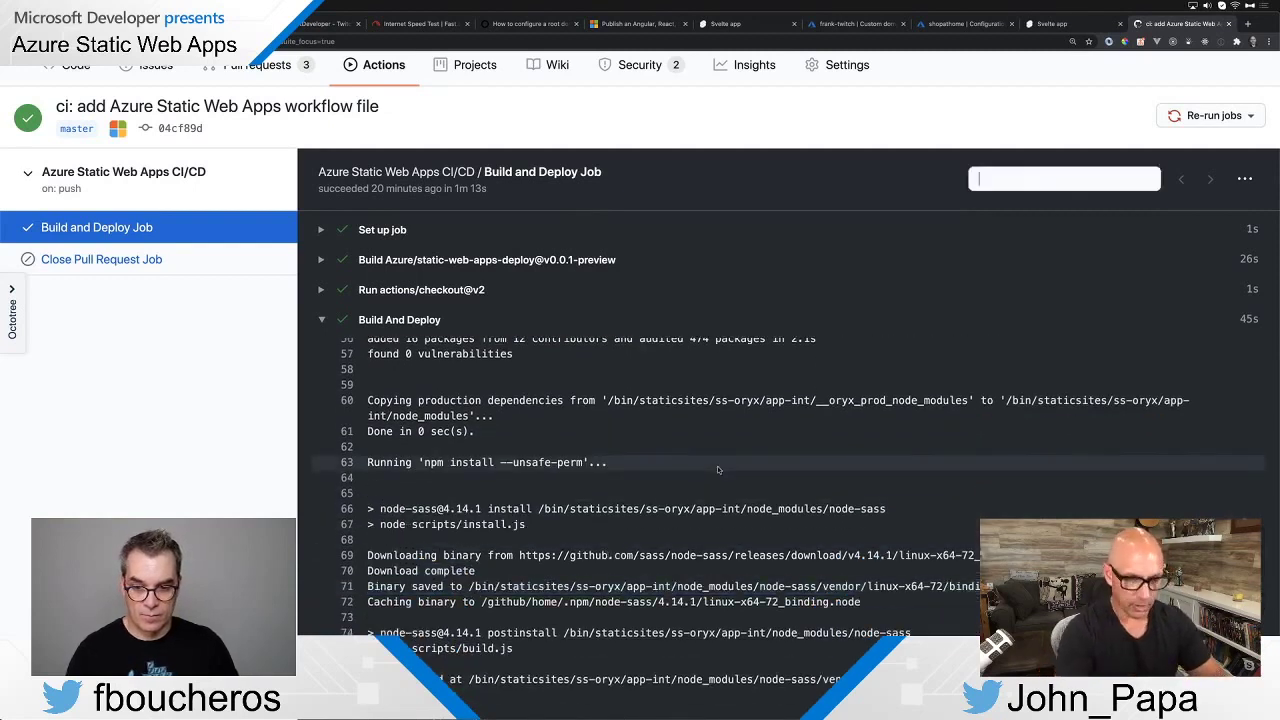
{"action": "type", "text": "doesnt"}
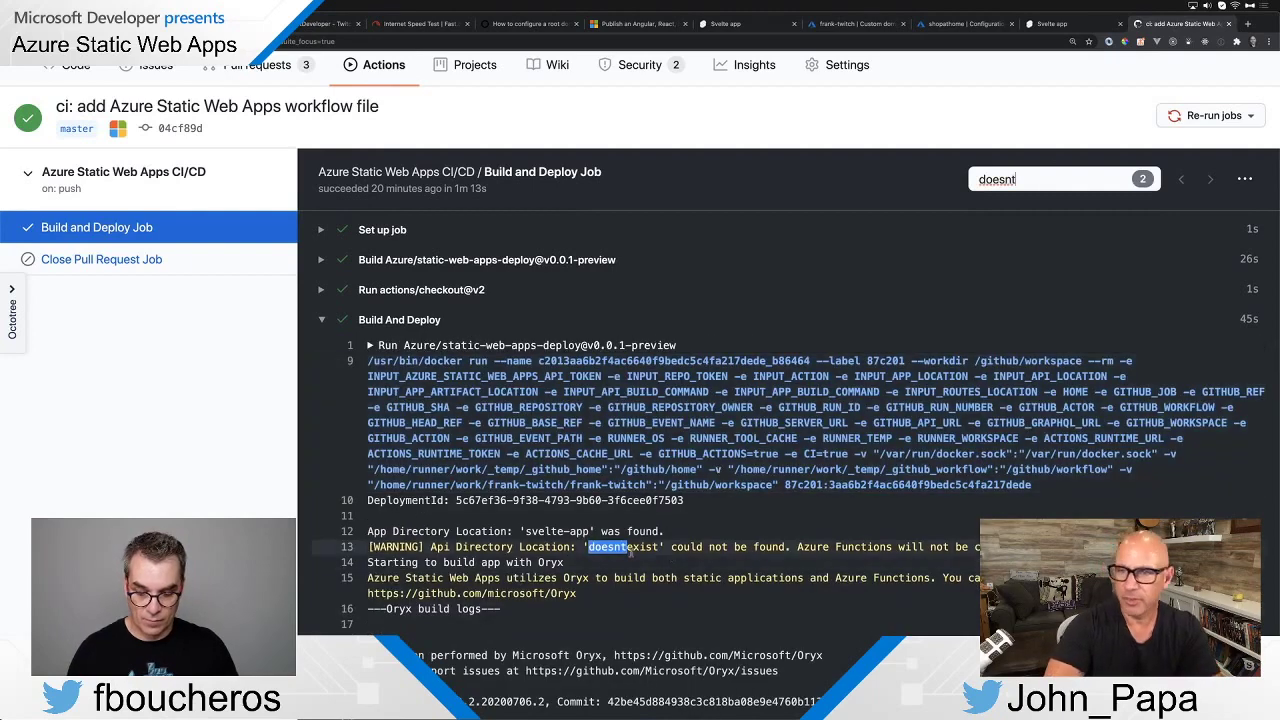
{"action": "triple_click", "coordinate": [772, 545]}
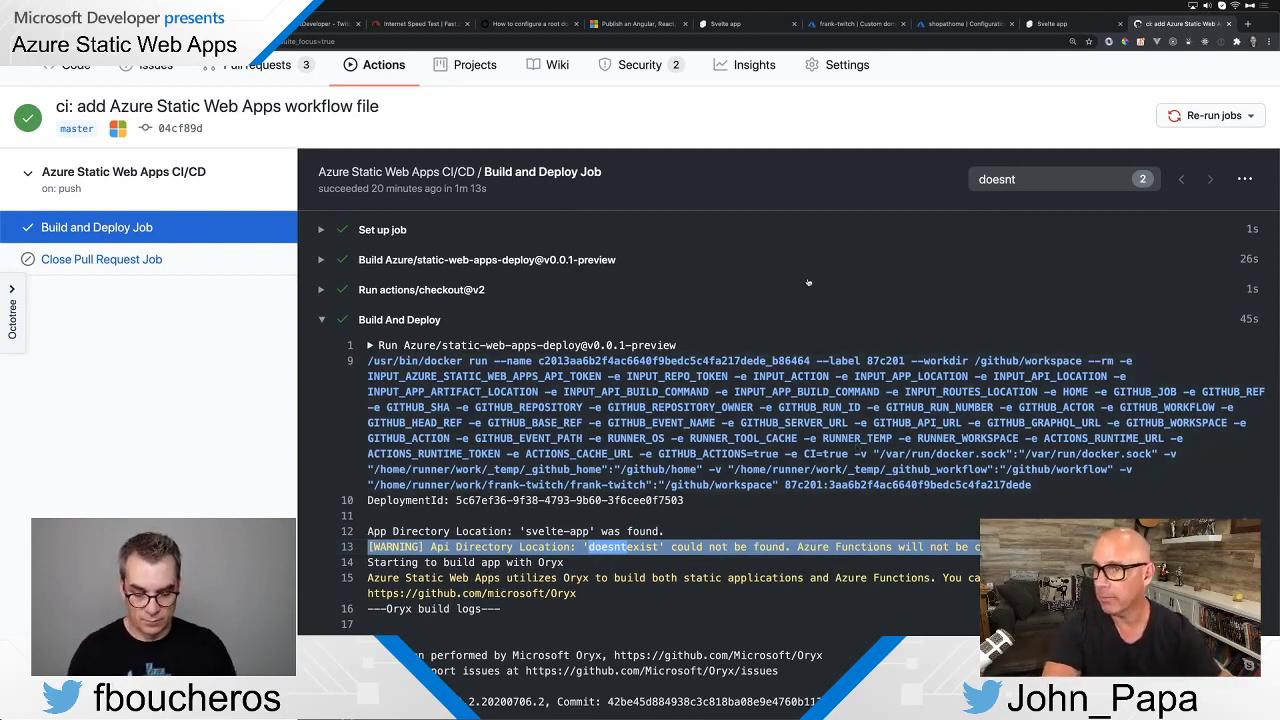
{"action": "scroll", "coordinate": [511, 131], "scroll_direction": "up", "scroll_amount": 3}
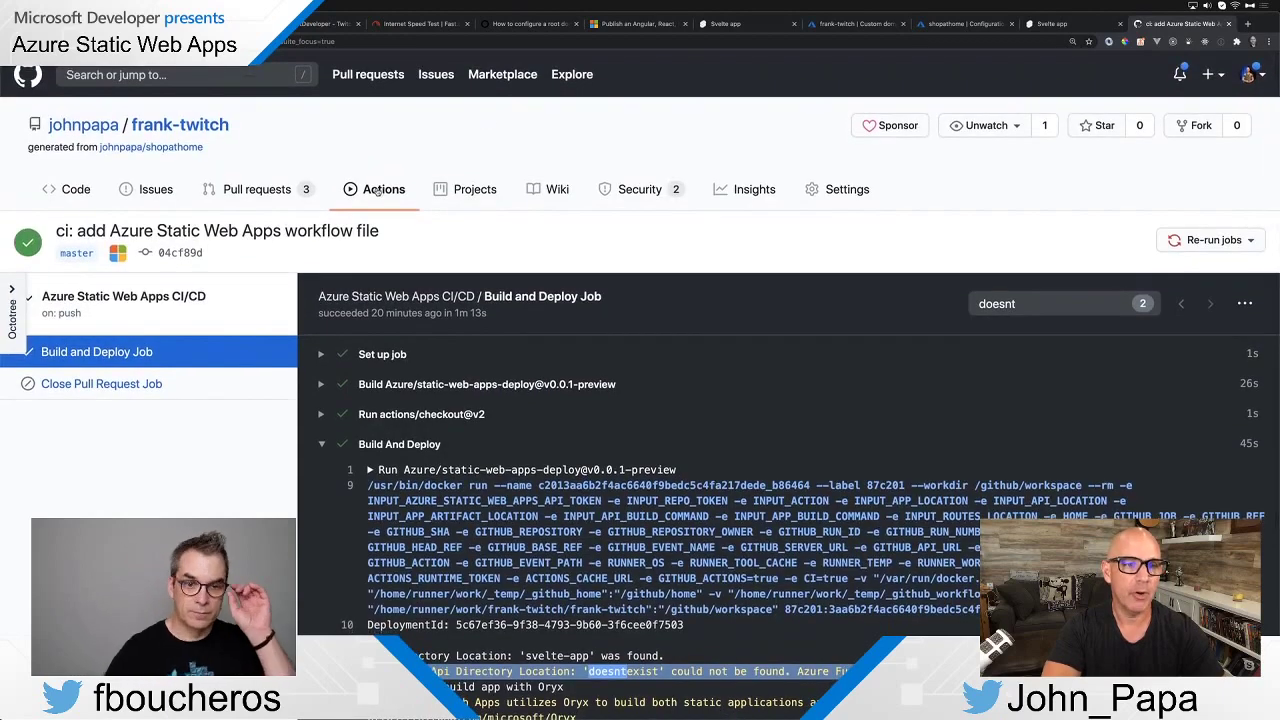
{"action": "left_click", "coordinate": [378, 193]}
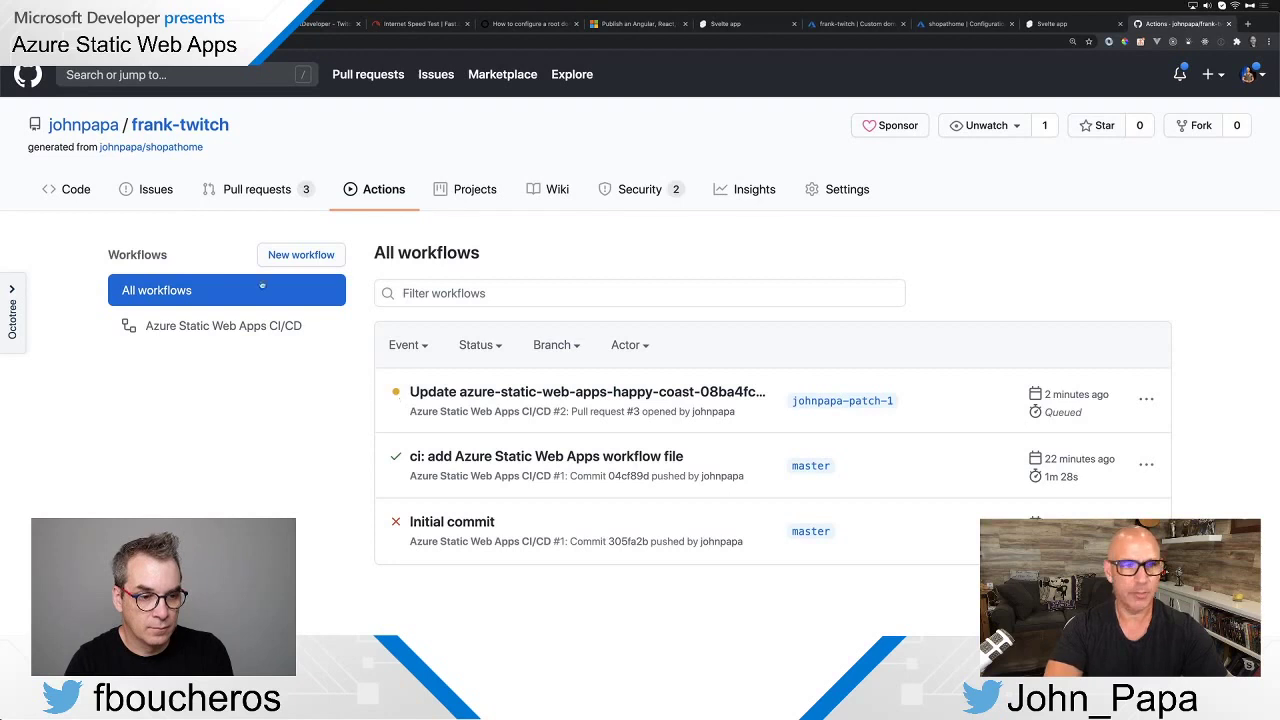
Open pull request #3 and follow its checks until they pass with the stage site ready
{"action": "left_click", "coordinate": [278, 192]}
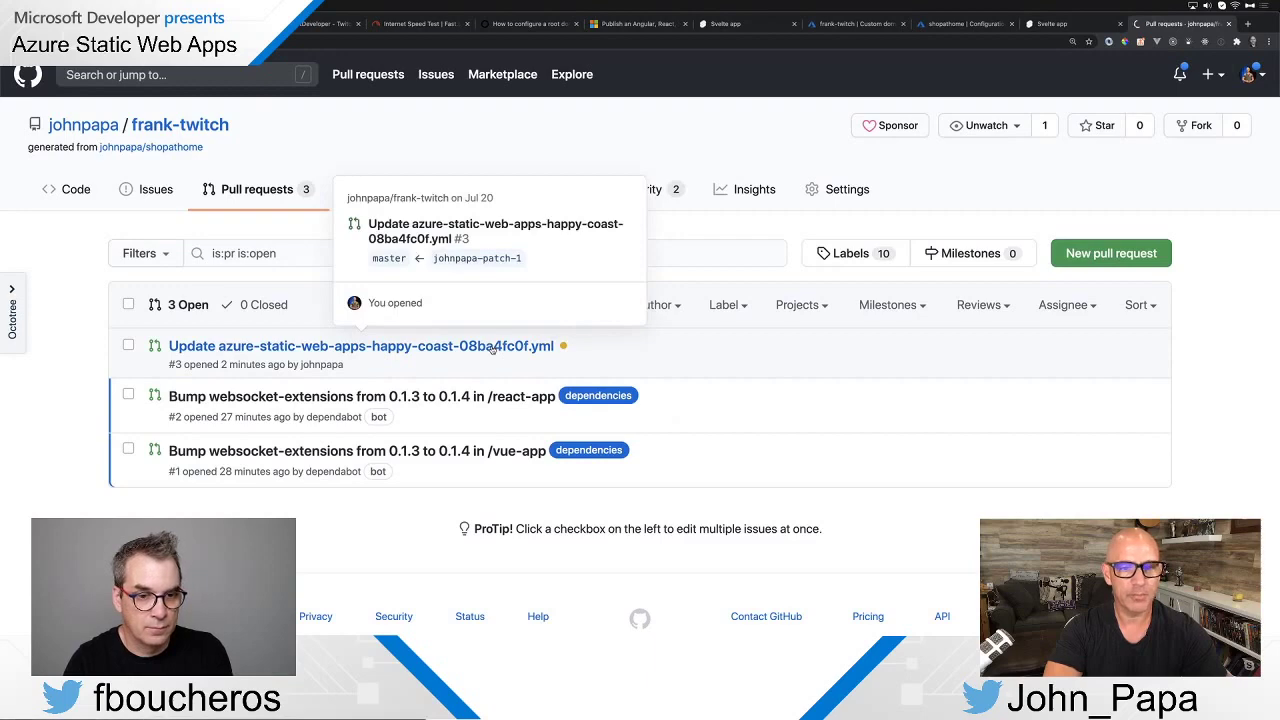
{"action": "left_click", "coordinate": [492, 347]}
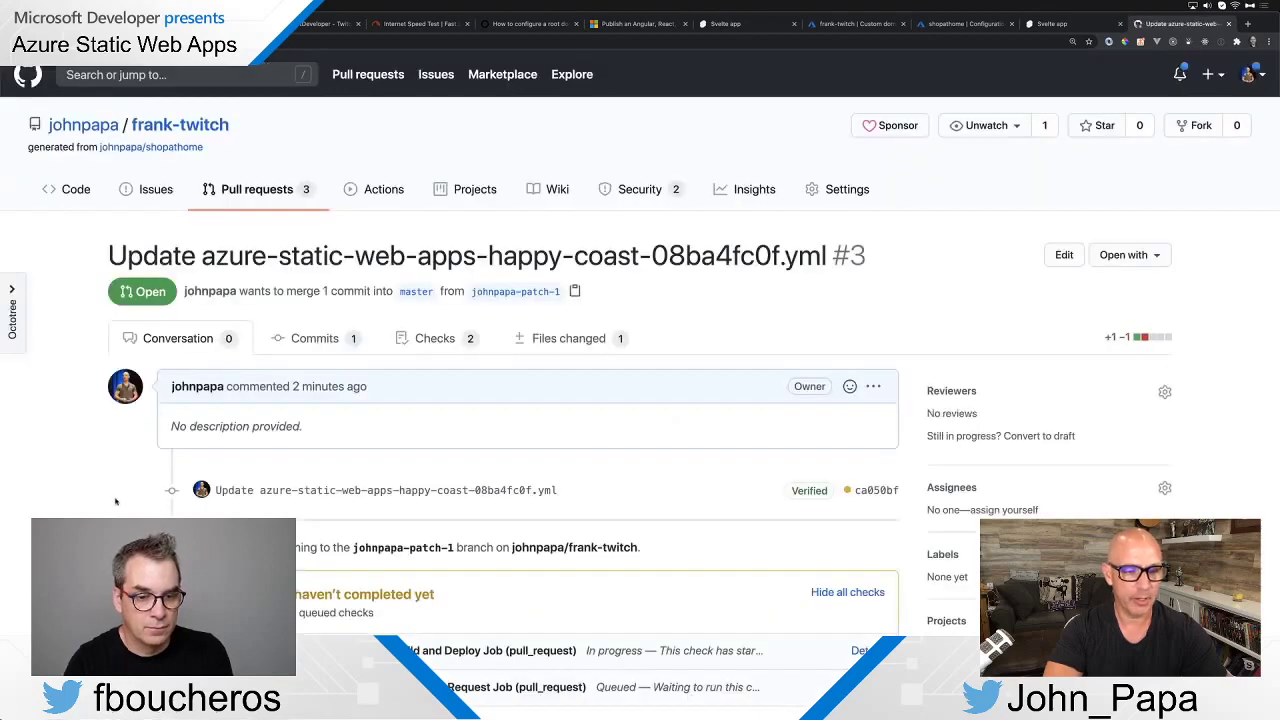
{"action": "scroll", "coordinate": [115, 502], "scroll_direction": "down", "scroll_amount": 5}
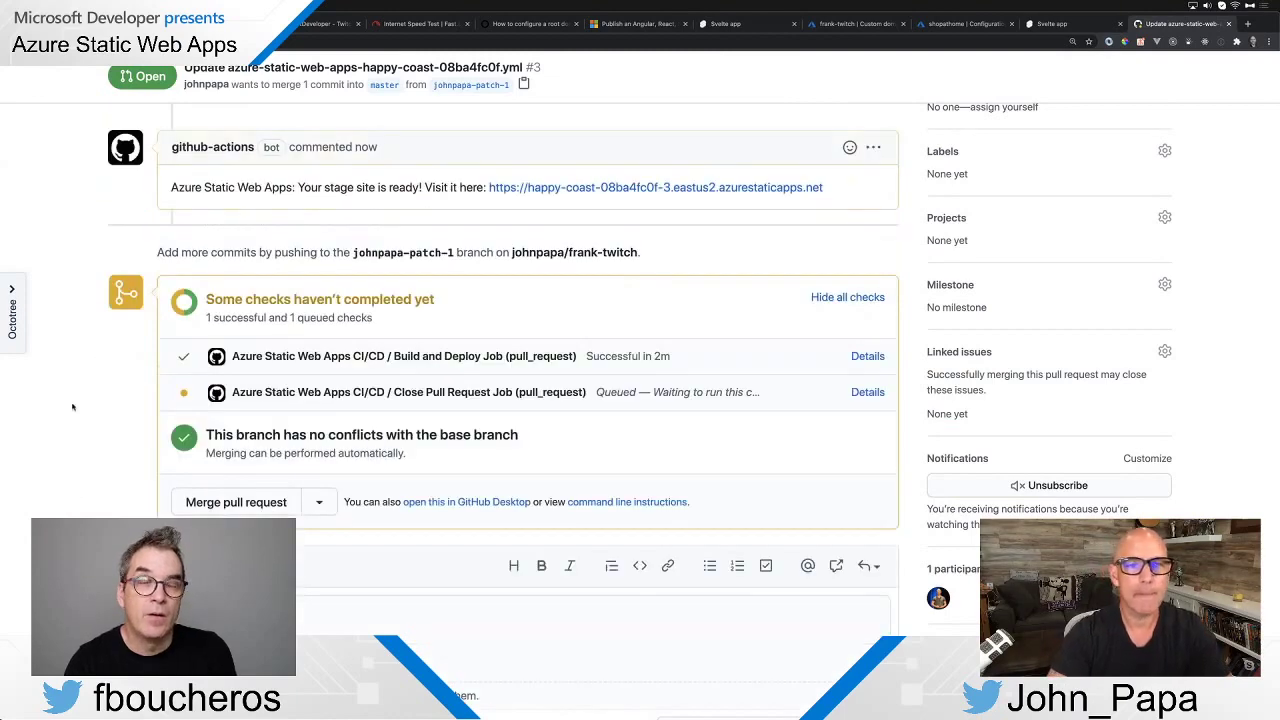
{"action": "scroll", "coordinate": [72, 426], "scroll_direction": "up", "scroll_amount": 2}
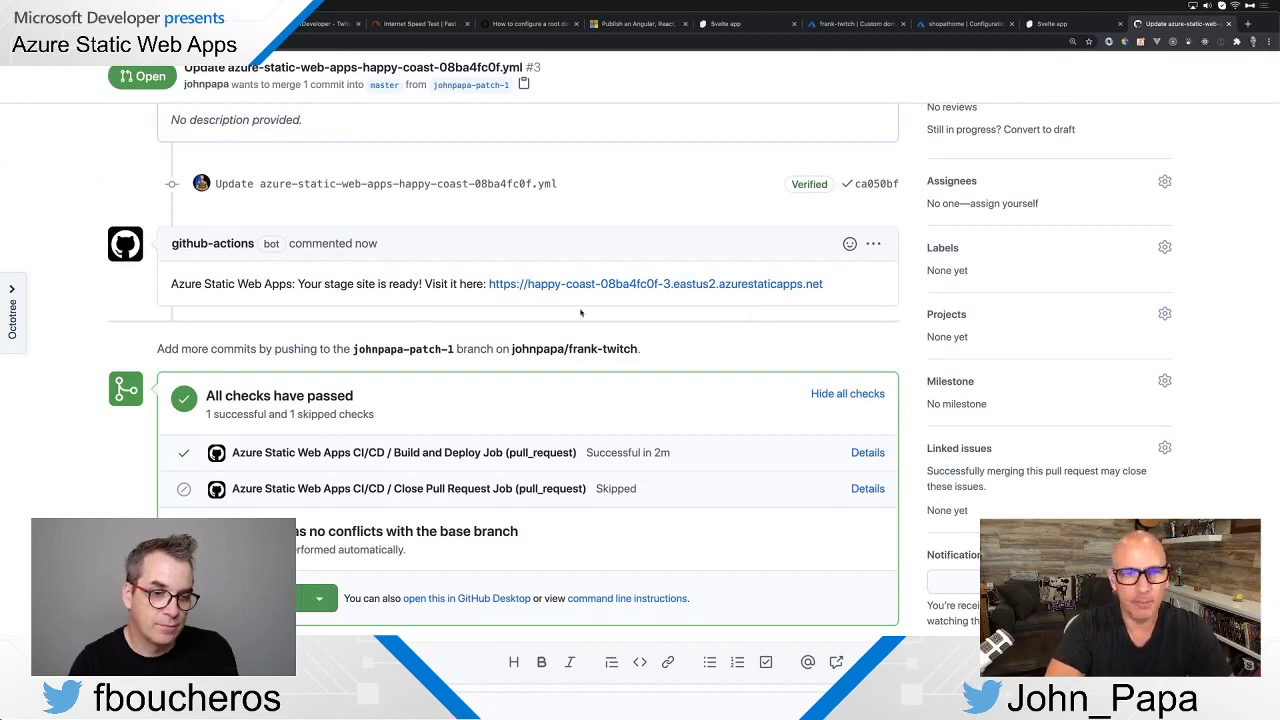
{"action": "scroll", "coordinate": [580, 313], "scroll_direction": "up", "scroll_amount": 5}
{"action": "scroll", "coordinate": [673, 388], "scroll_direction": "down", "scroll_amount": 2}
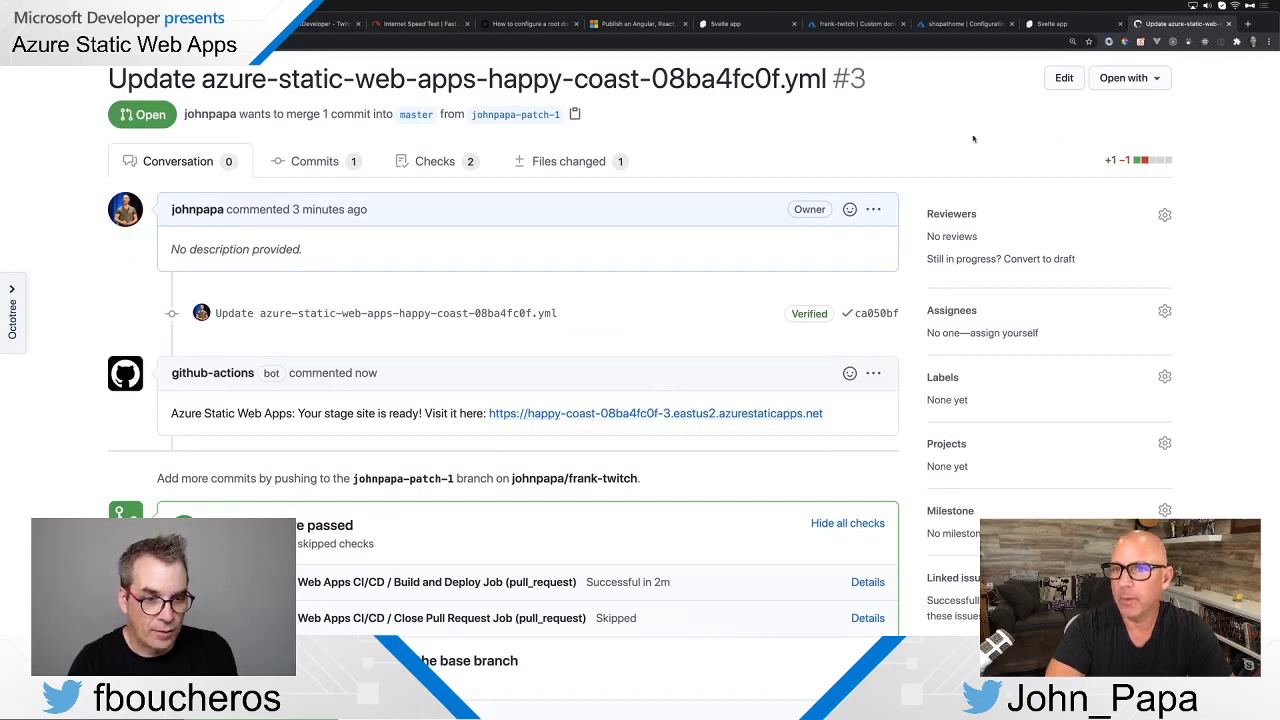
{"action": "left_click", "coordinate": [1060, 23]}
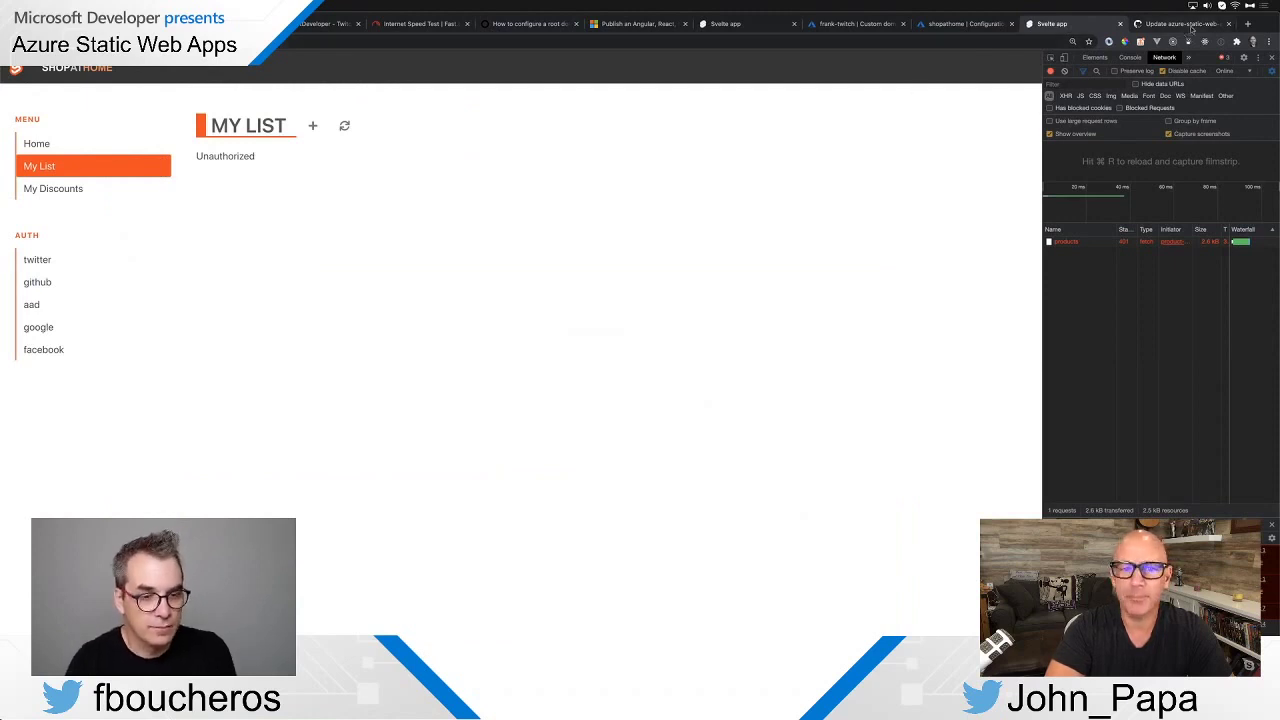
Open the stage site from the bot's link and reload My List with the Network panel open
{"action": "left_click", "coordinate": [1182, 23]}
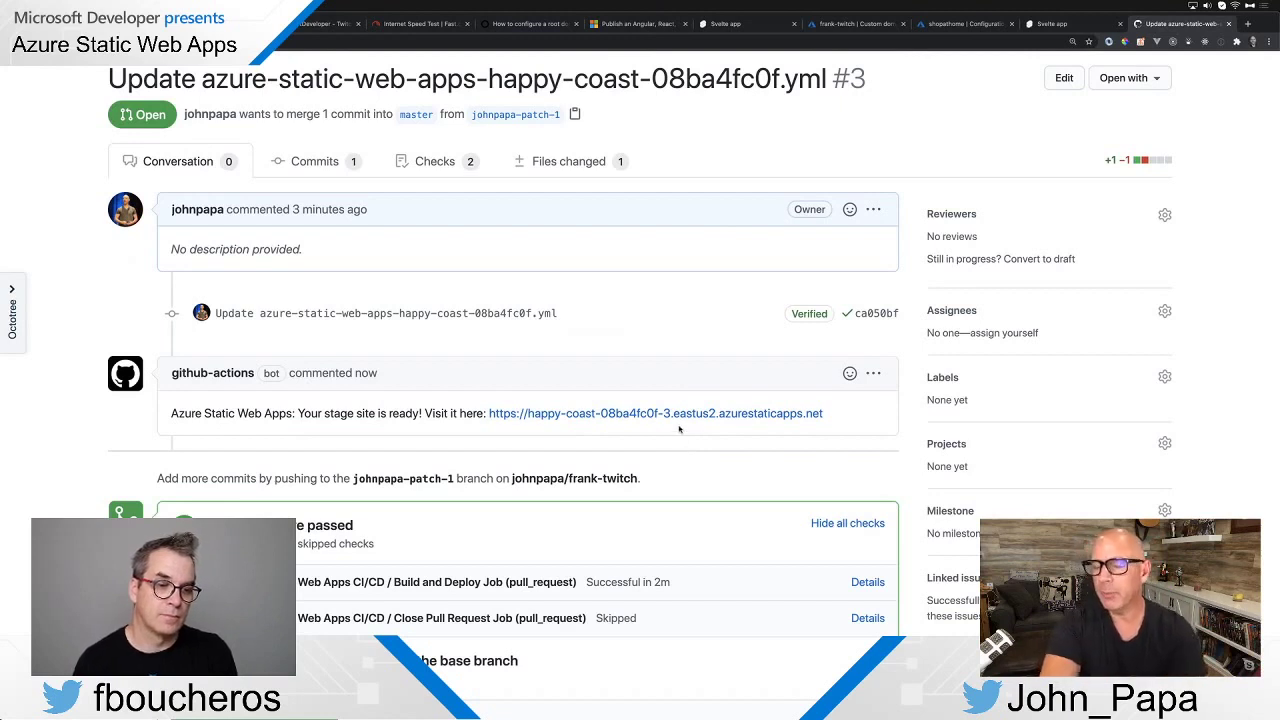
{"action": "left_click", "coordinate": [755, 413]}
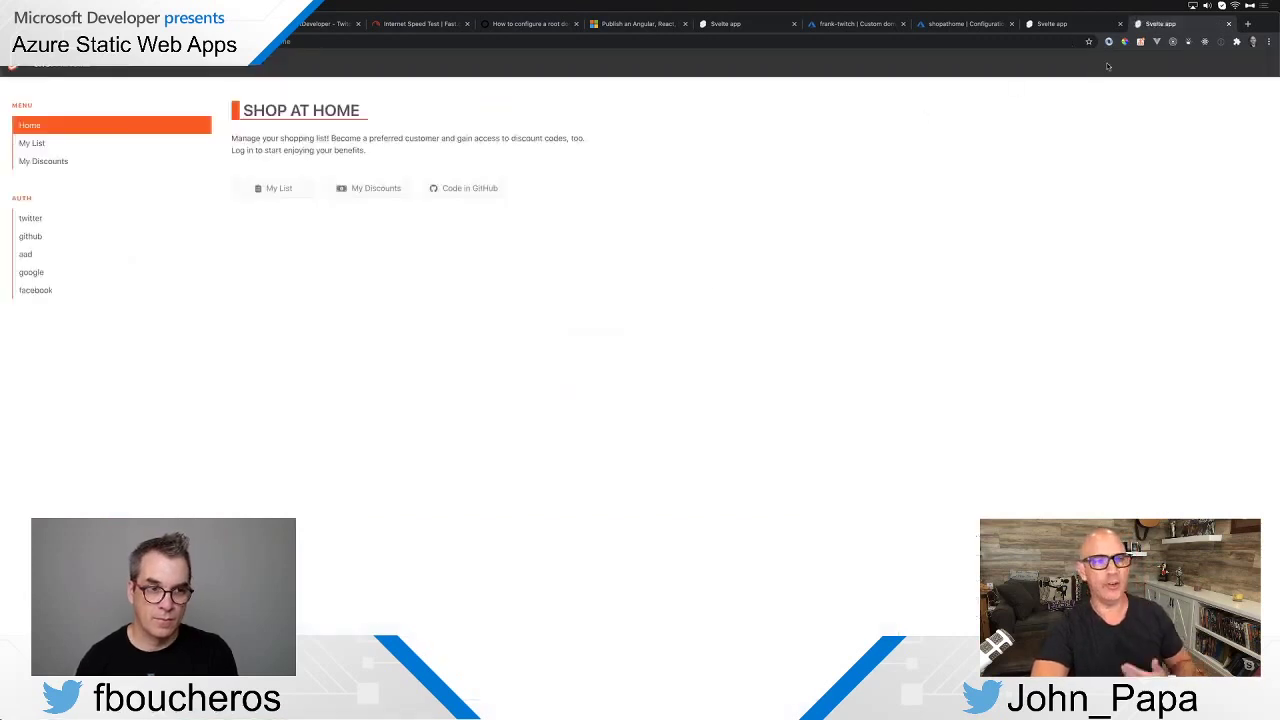
{"action": "left_click", "coordinate": [1085, 24]}
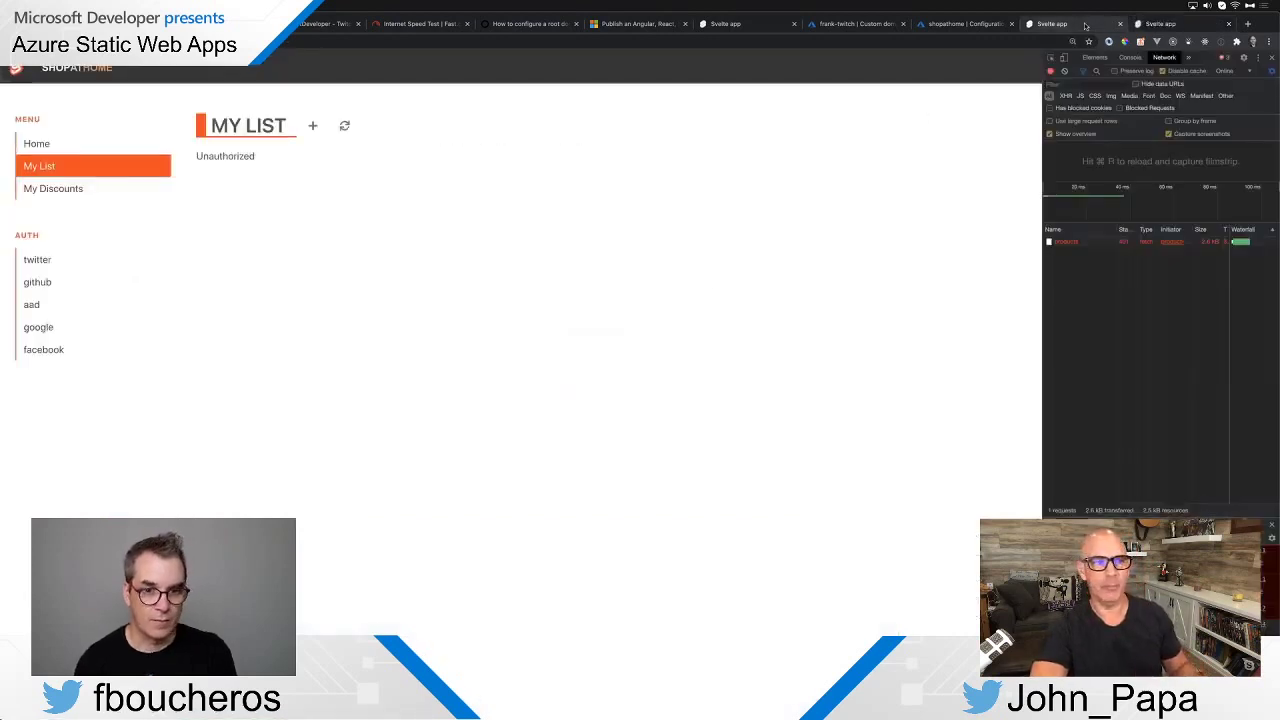
{"action": "left_click", "coordinate": [1160, 24]}
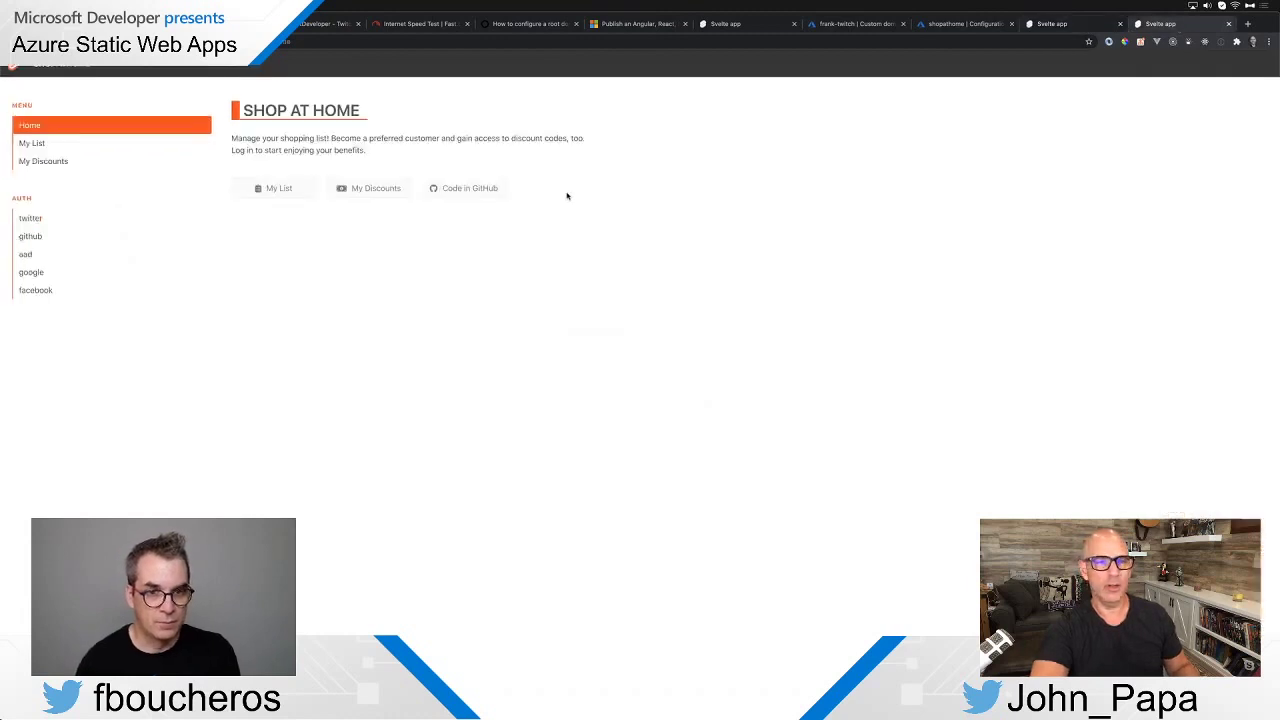
{"action": "left_click", "coordinate": [67, 145]}
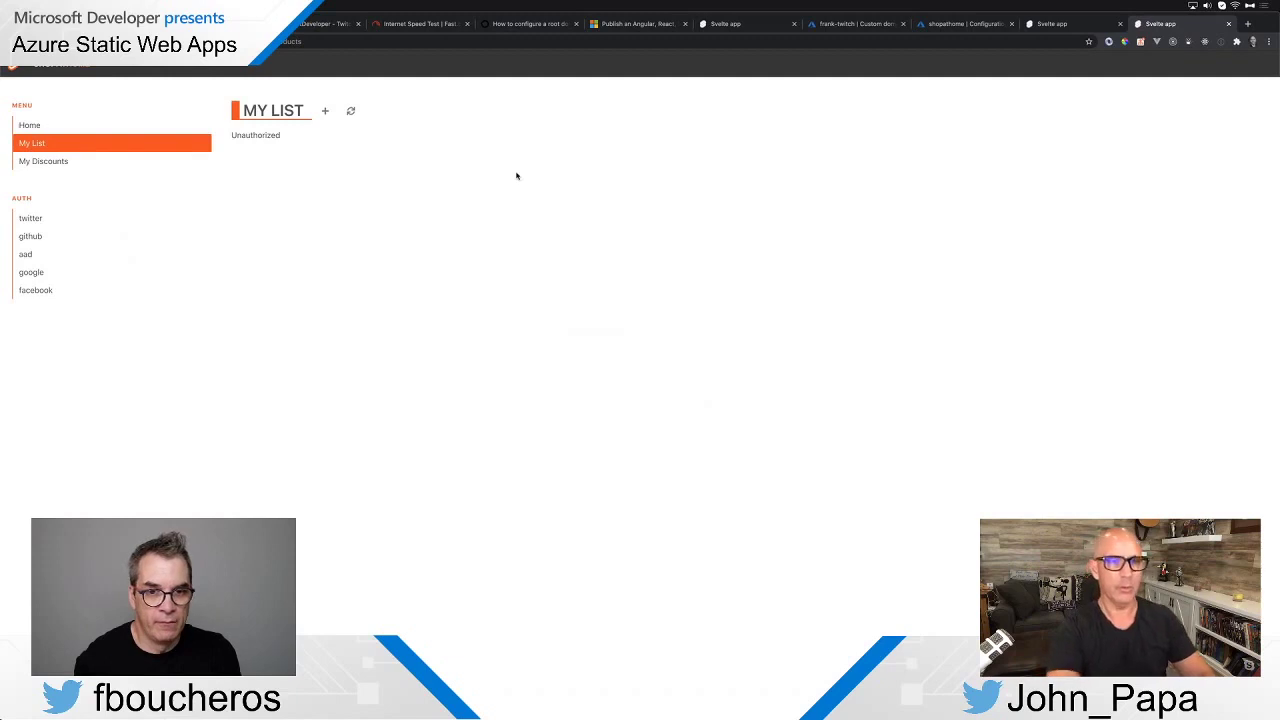
{"action": "key", "text": "super+alt+i"}
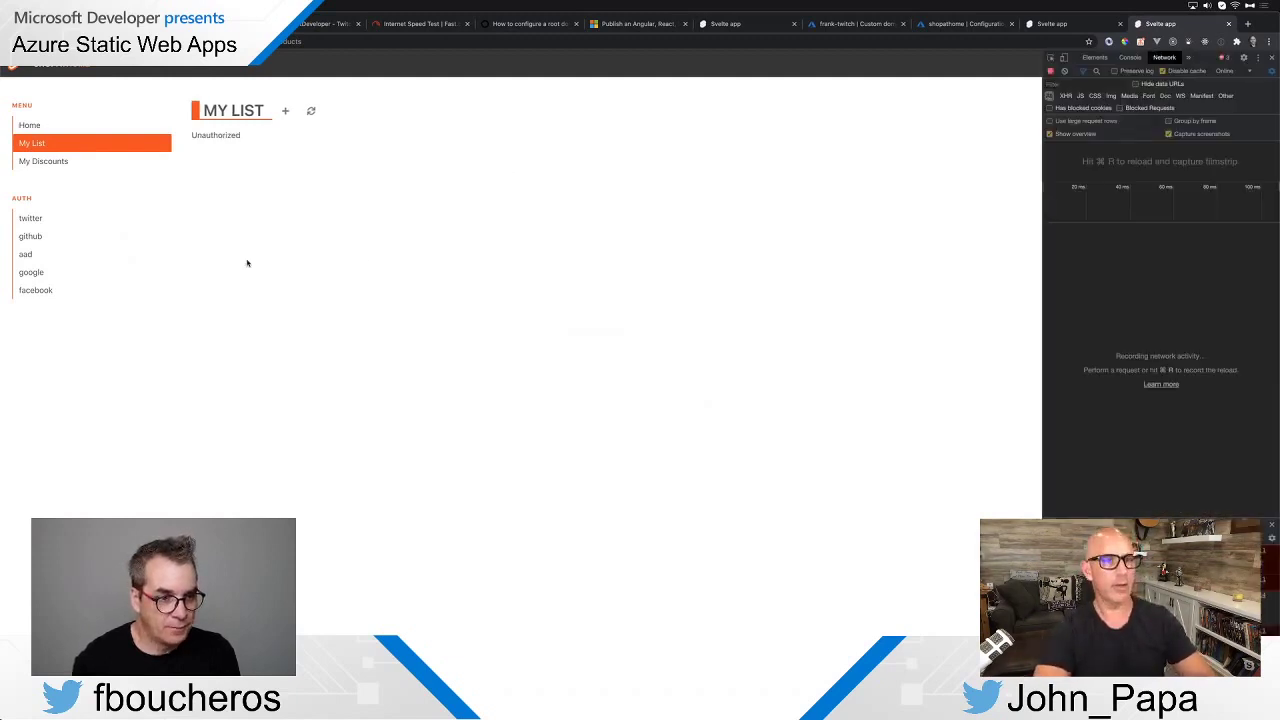
{"action": "key", "text": "super+r"}
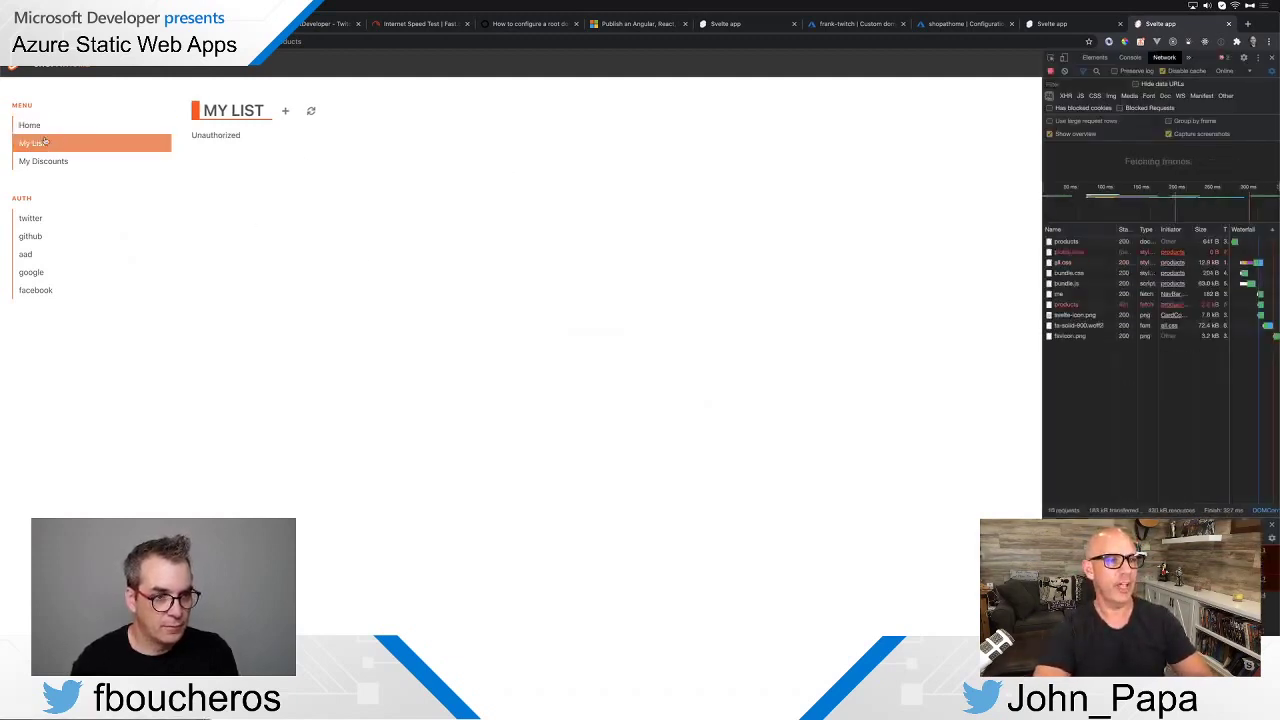
Load /api/products directly to confirm it is unauthorized, then start the Twitter sign-in
{"action": "left_click", "coordinate": [363, 41]}
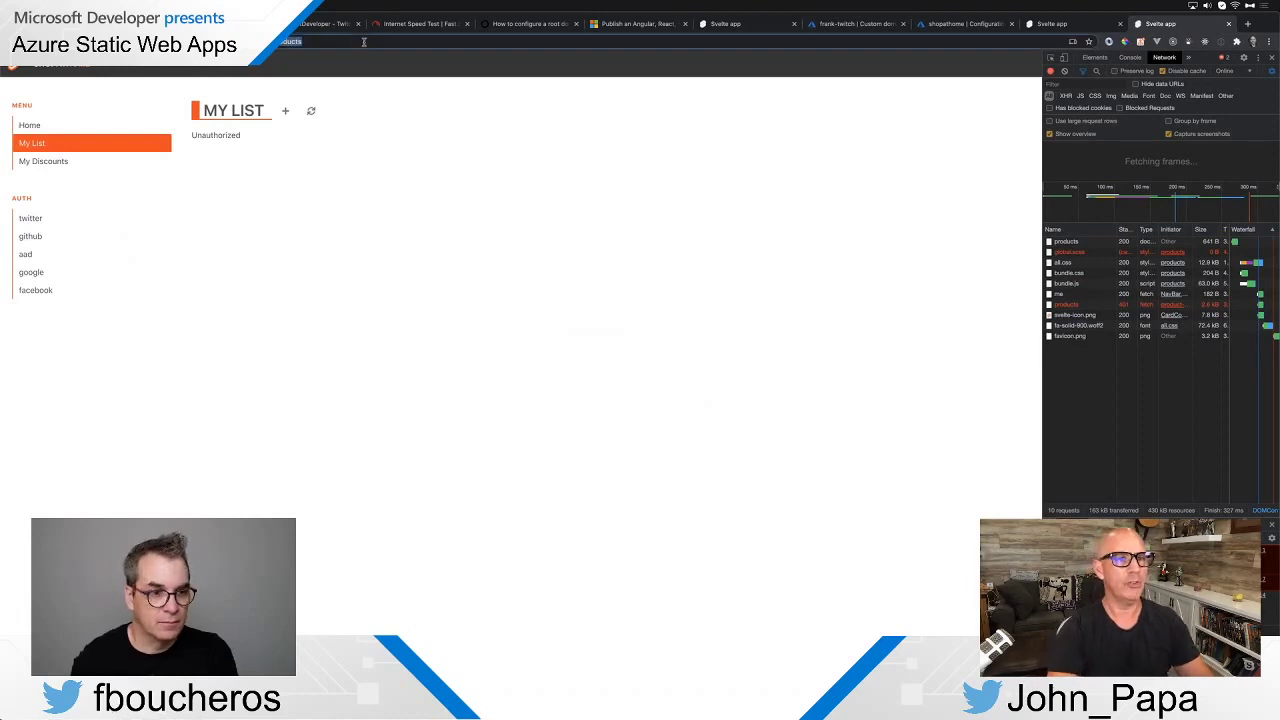
{"action": "key", "text": "BackSpace"}
{"action": "key", "text": "BackSpace"}
{"action": "key", "text": "BackSpace"}
{"action": "key", "text": "BackSpace"}
{"action": "key", "text": "BackSpace"}
{"action": "key", "text": "BackSpace"}
{"action": "key", "text": "BackSpace"}
{"action": "key", "text": "BackSpace"}
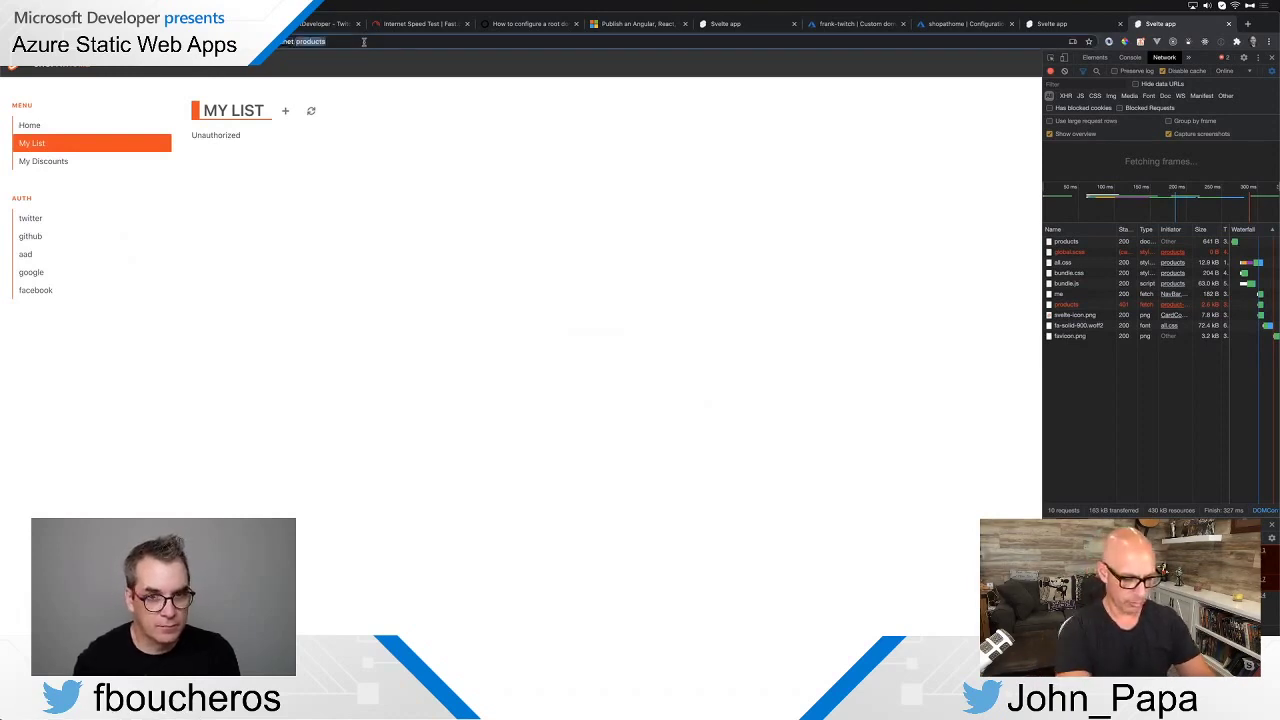
{"action": "type", "text": "api"}
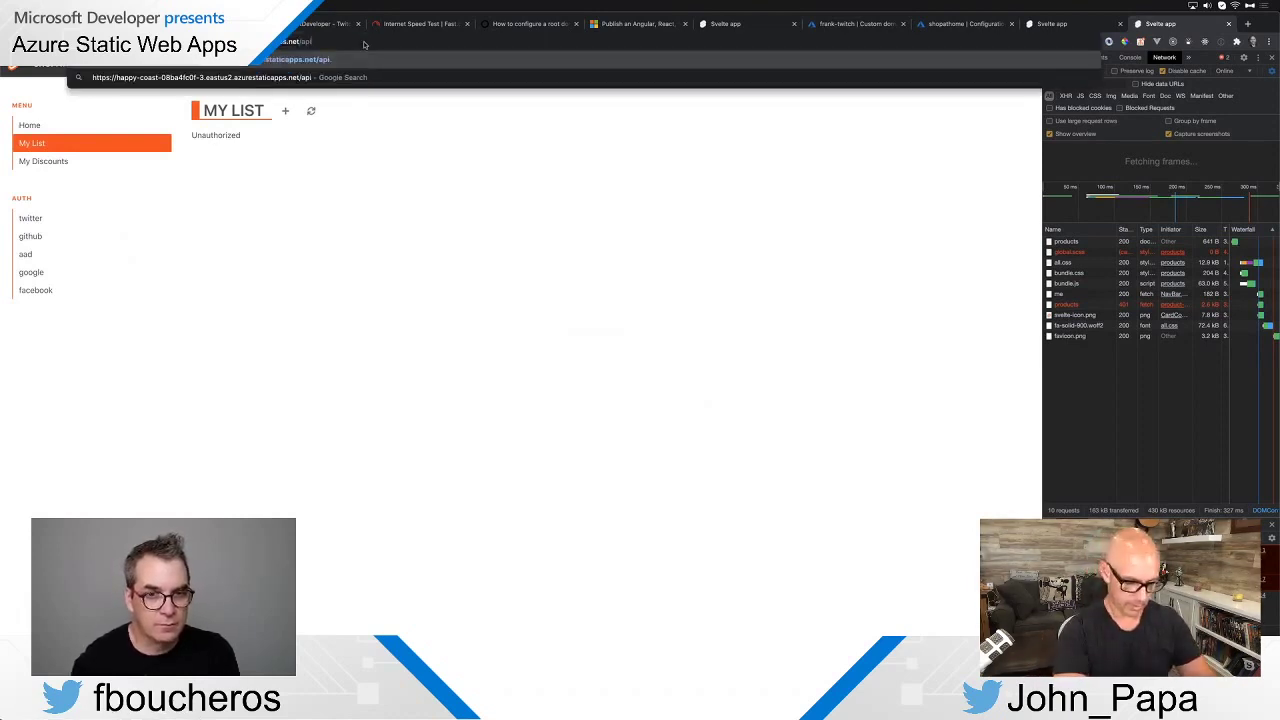
{"action": "type", "text": "/products"}
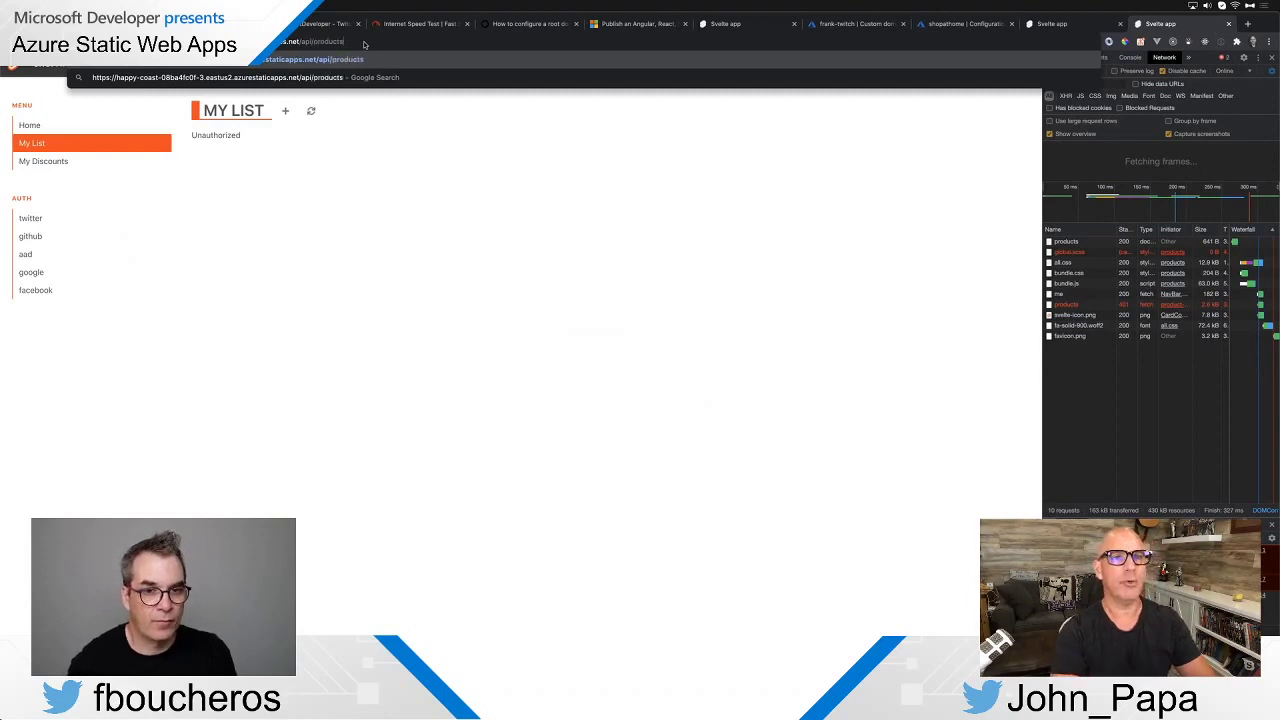
{"action": "key", "text": "Return"}
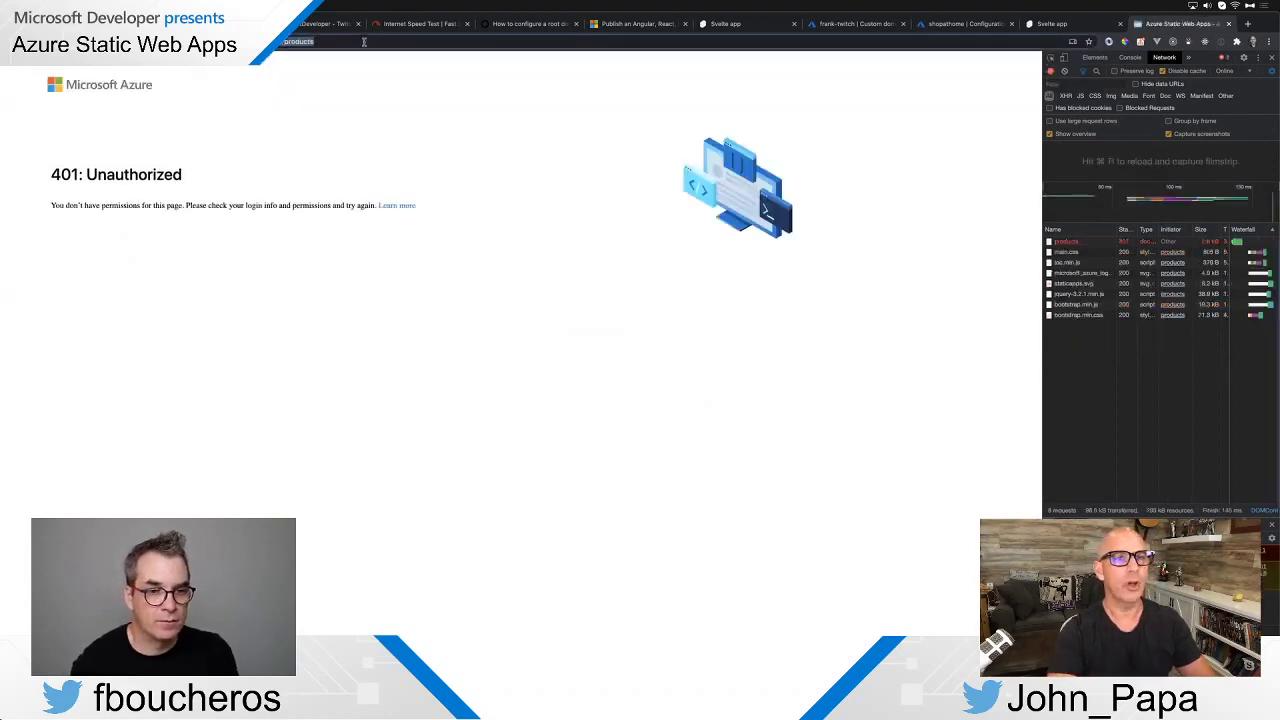
{"action": "scroll", "coordinate": [366, 91], "scroll_direction": "left", "scroll_amount": 5}
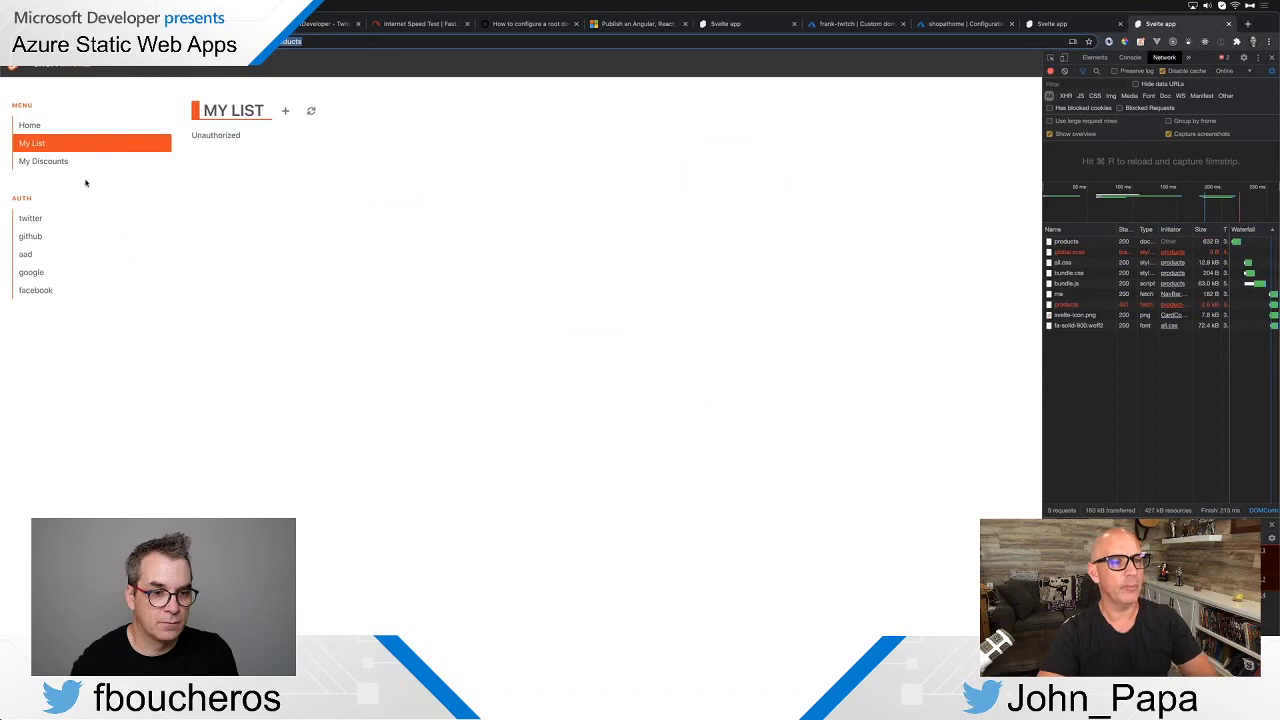
{"action": "left_click", "coordinate": [30, 218]}
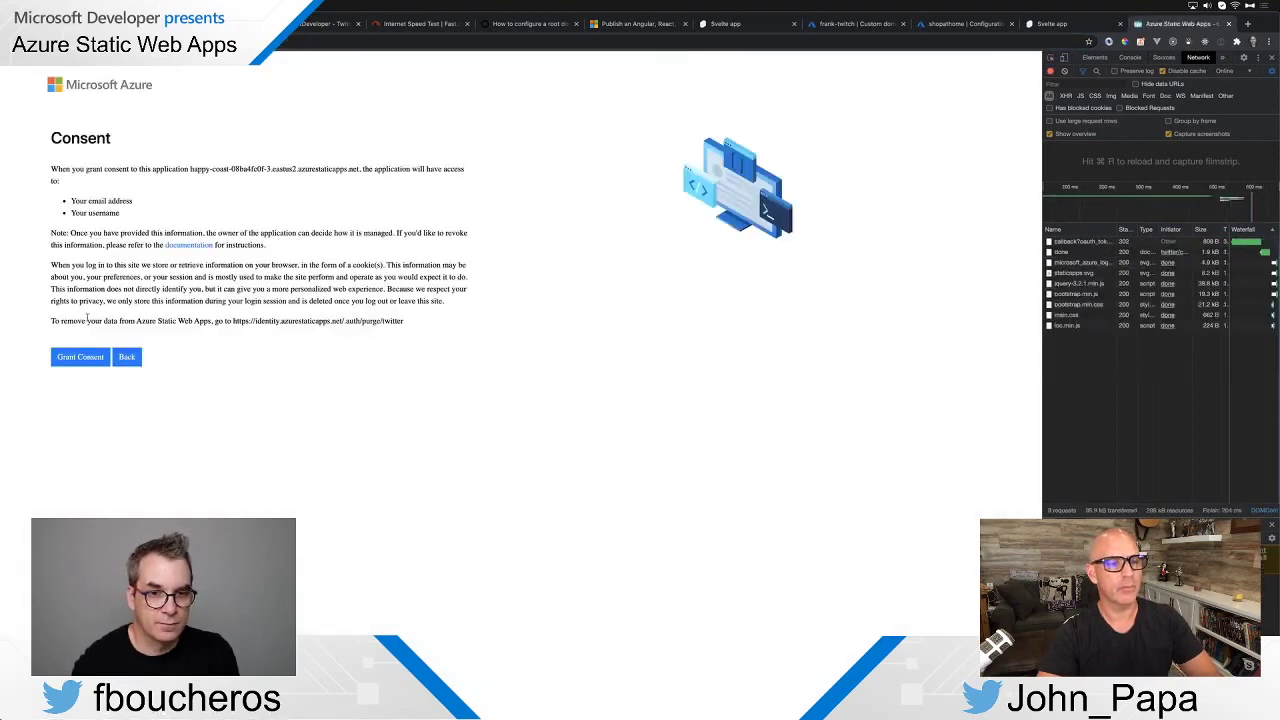
{"action": "left_click", "coordinate": [80, 357]}
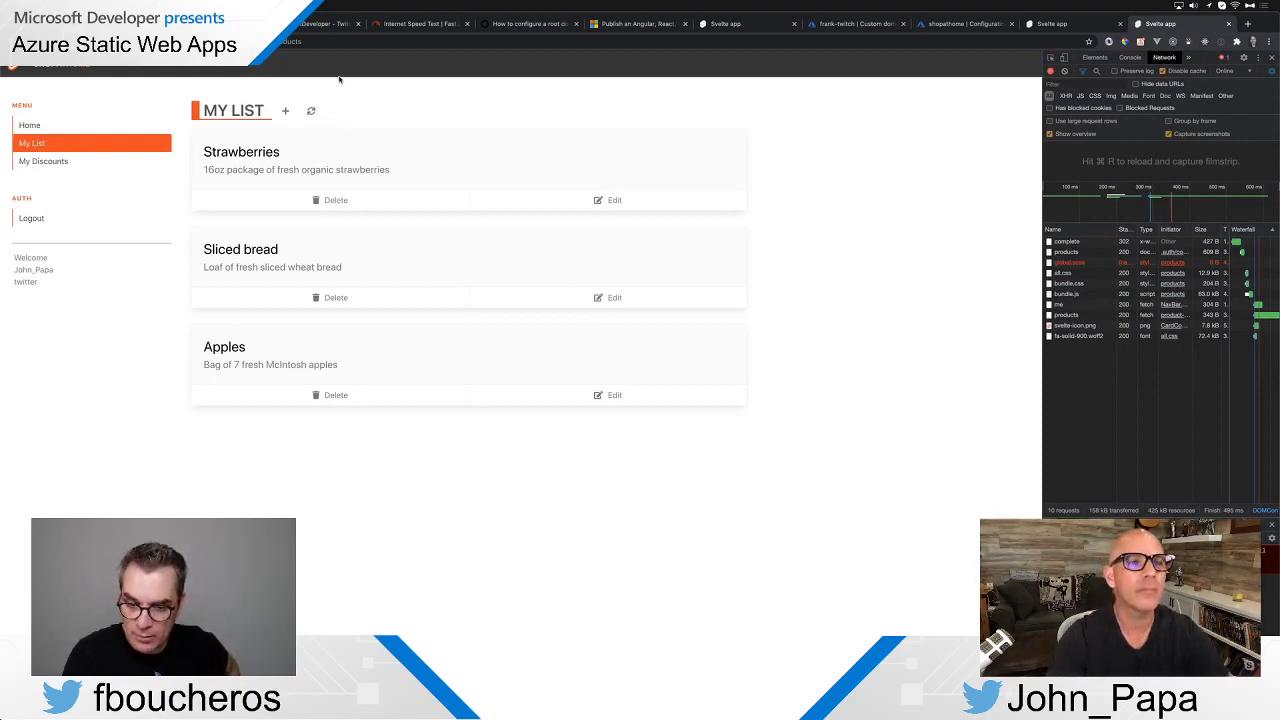
{"action": "left_click", "coordinate": [352, 43]}
{"action": "left_click", "coordinate": [387, 41]}
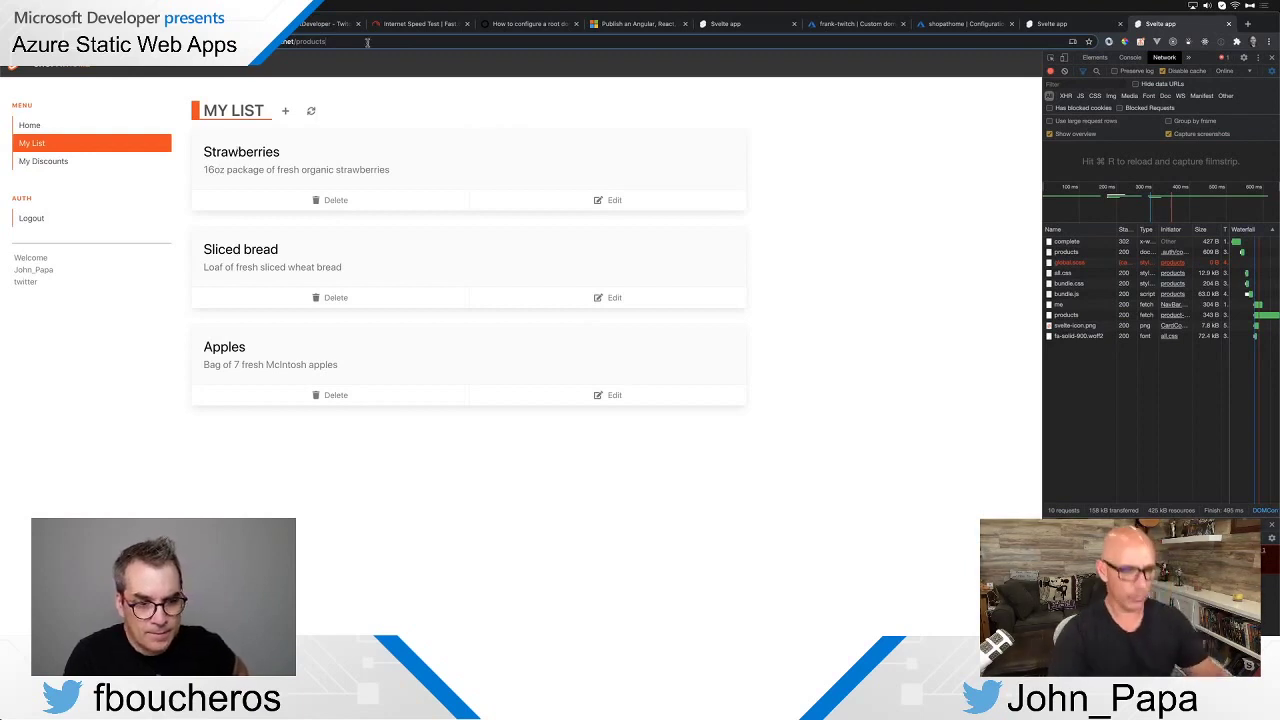
{"action": "type", "text": "Products"}
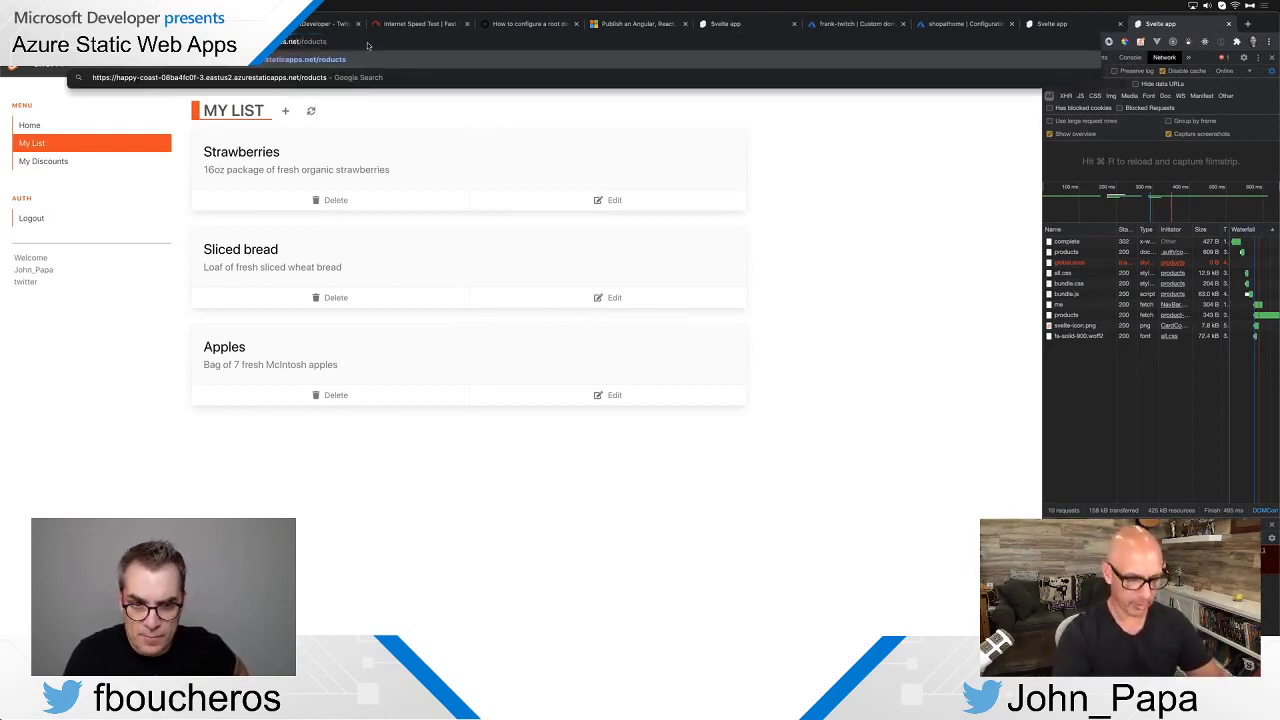
{"action": "key", "text": "Return"}
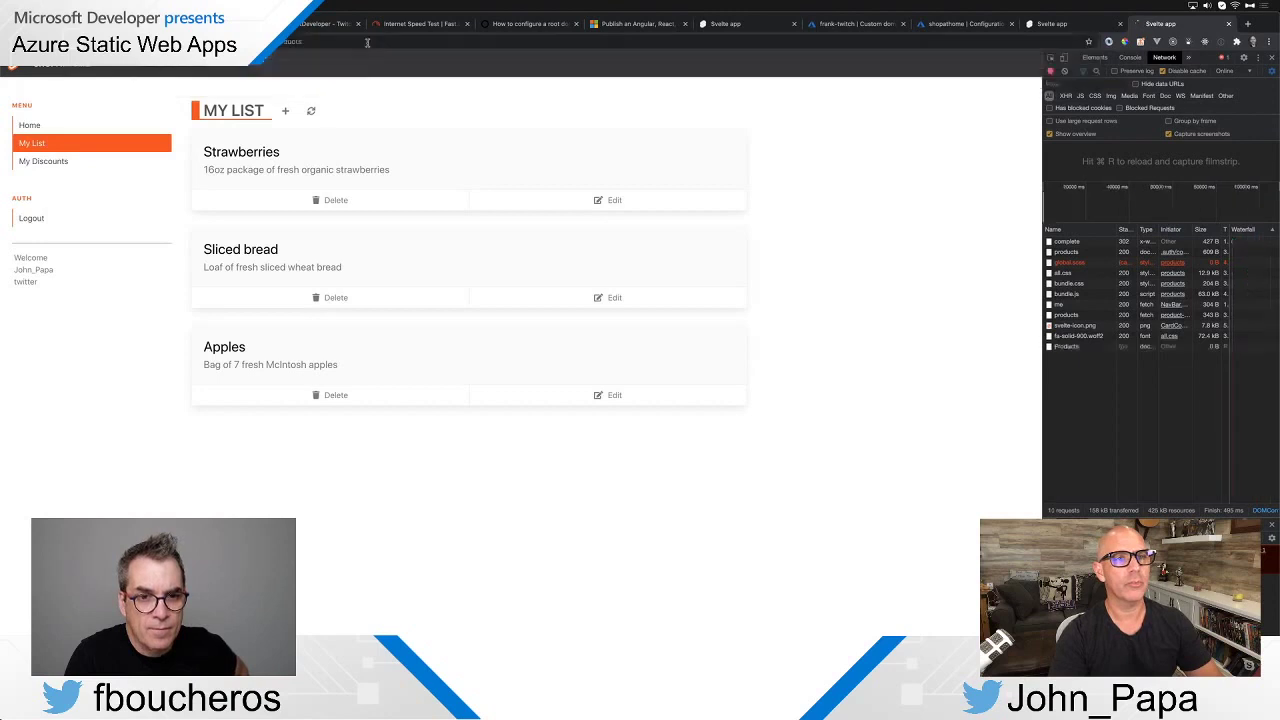
{"action": "left_click", "coordinate": [314, 40]}
{"action": "key", "text": "End"}
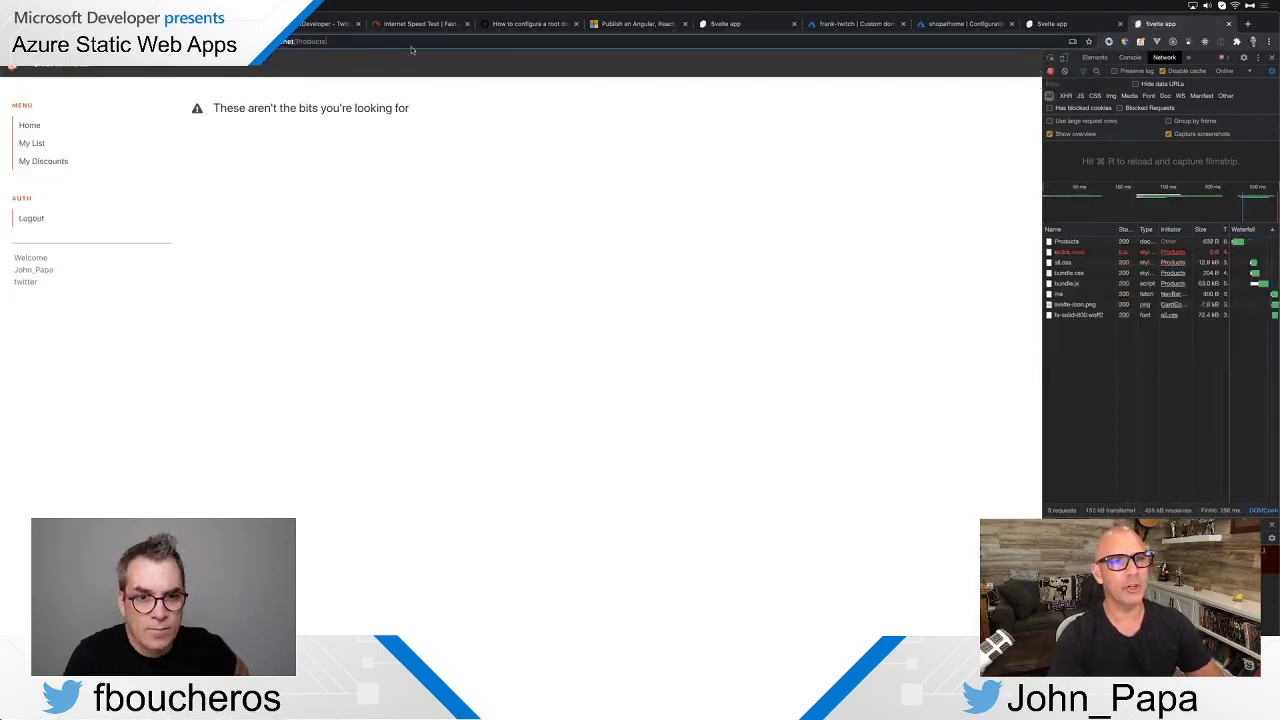
{"action": "key", "text": "BackSpace"}
{"action": "key", "text": "BackSpace"}
{"action": "key", "text": "BackSpace"}
{"action": "key", "text": "BackSpace"}
{"action": "key", "text": "BackSpace"}
{"action": "key", "text": "BackSpace"}
{"action": "key", "text": "BackSpace"}
{"action": "key", "text": "BackSpace"}
{"action": "type", "text": "products"}
{"action": "key", "text": "Return"}
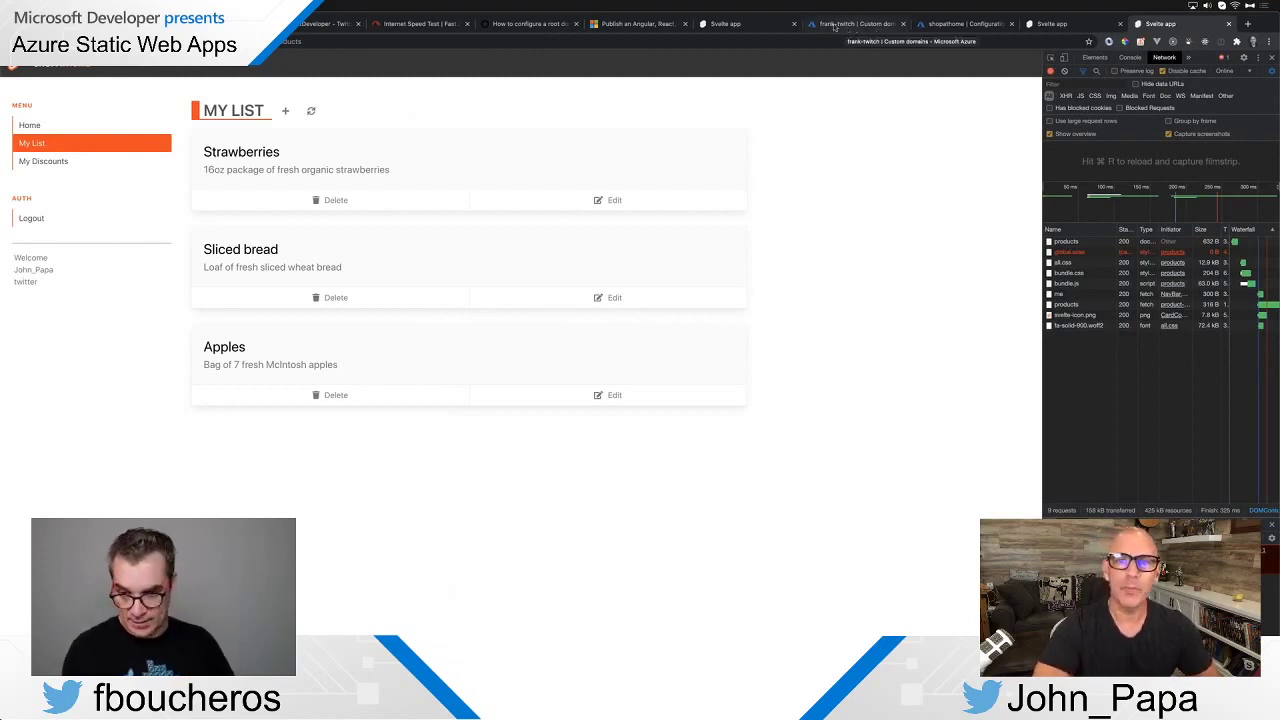
Go to github.com/johnpapa/frank-twitch and browse into the svelte-app/public folder
{"action": "left_click", "coordinate": [944, 27]}
{"action": "left_click", "coordinate": [810, 45]}
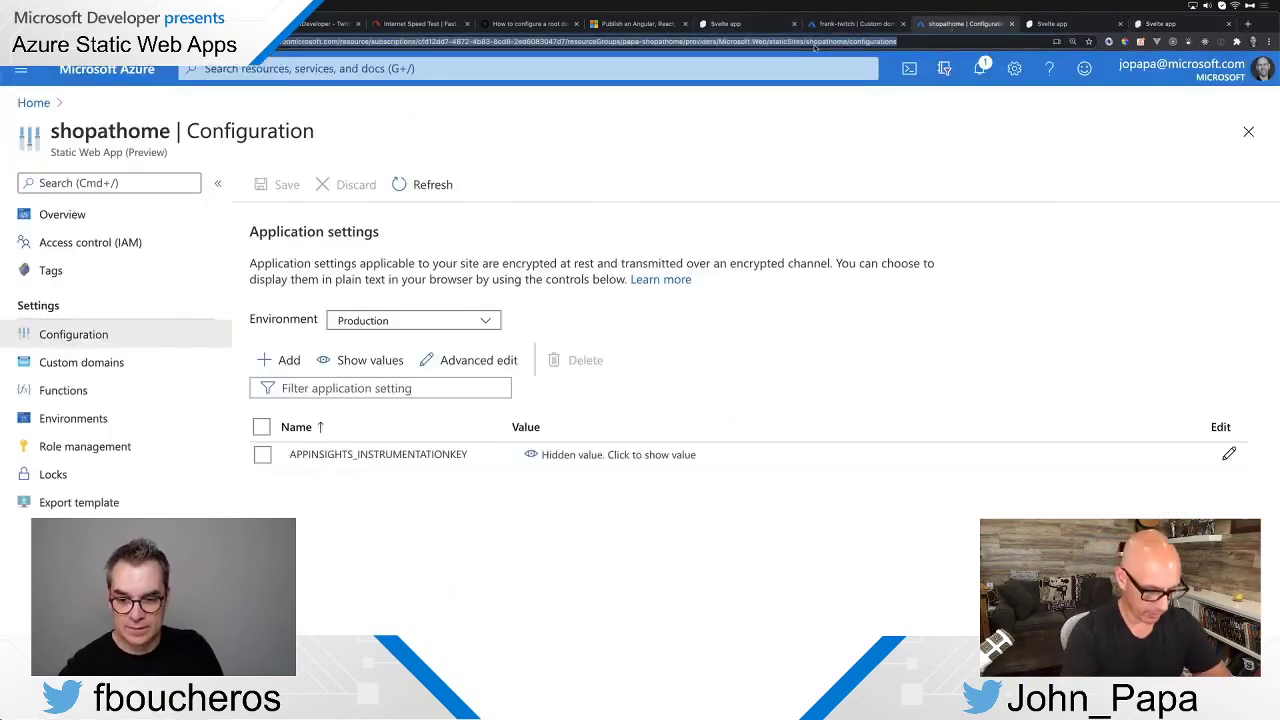
{"action": "type", "text": "johnpapa.net"}
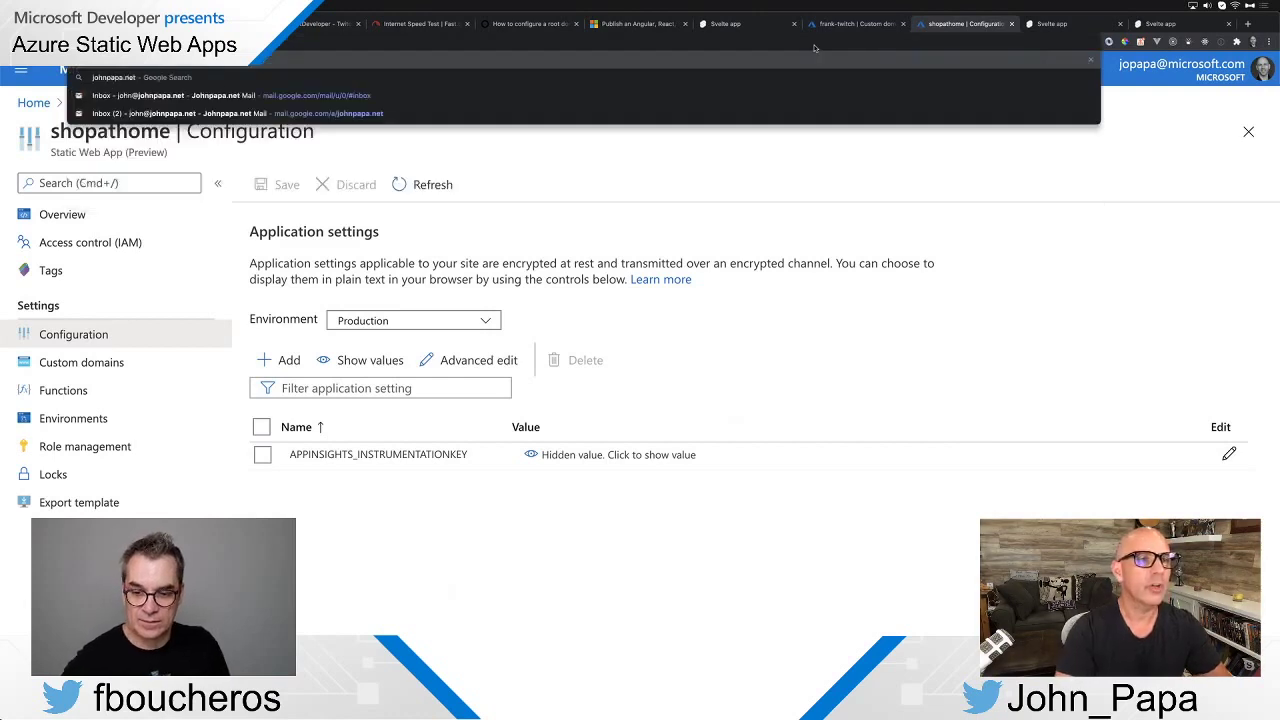
{"action": "key", "text": "Down"}
{"action": "key", "text": "Down"}
{"action": "key", "text": "Down"}
{"action": "key", "text": "Down"}
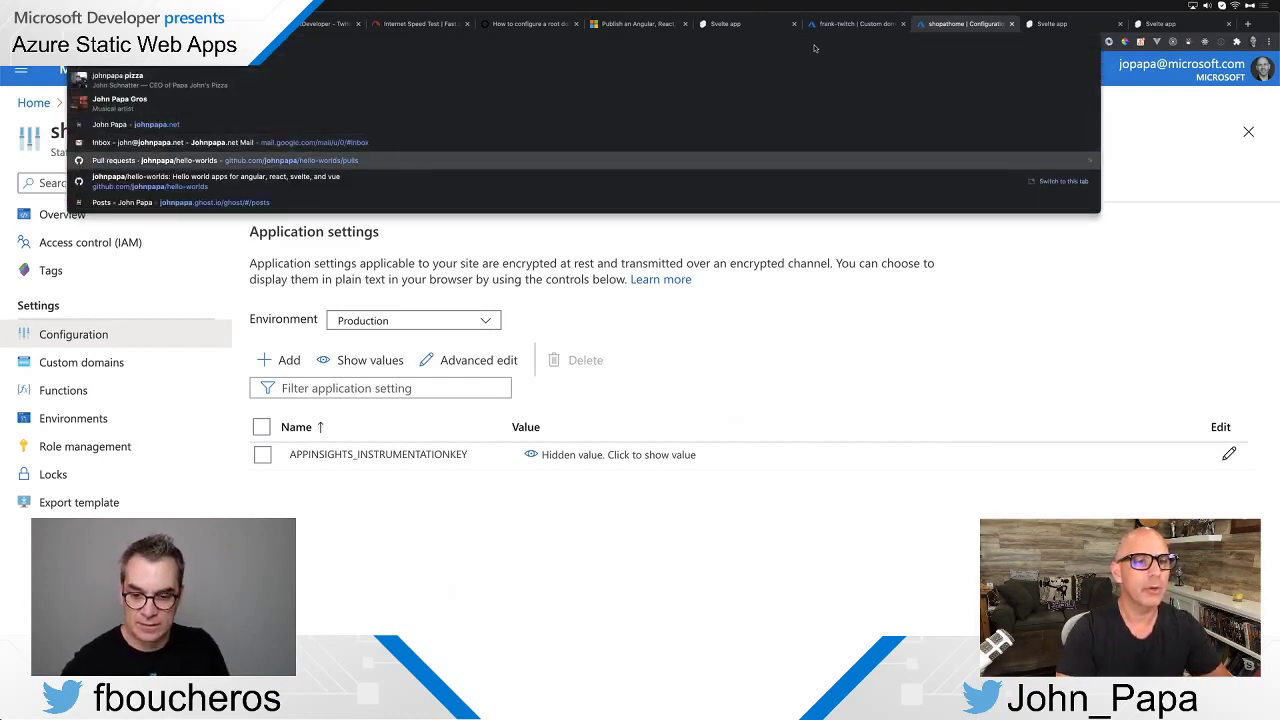
{"action": "key", "text": "BackSpace"}
{"action": "key", "text": "BackSpace"}
{"action": "key", "text": "BackSpace"}
{"action": "key", "text": "BackSpace"}
{"action": "key", "text": "BackSpace"}
{"action": "key", "text": "BackSpace"}
{"action": "key", "text": "BackSpace"}
{"action": "key", "text": "BackSpace"}
{"action": "key", "text": "BackSpace"}
{"action": "key", "text": "BackSpace"}
{"action": "key", "text": "BackSpace"}
{"action": "key", "text": "BackSpace"}
{"action": "key", "text": "BackSpace"}
{"action": "key", "text": "BackSpace"}
{"action": "key", "text": "BackSpace"}
{"action": "key", "text": "BackSpace"}
{"action": "key", "text": "BackSpace"}
{"action": "key", "text": "BackSpace"}
{"action": "type", "text": "frank-twitch"}
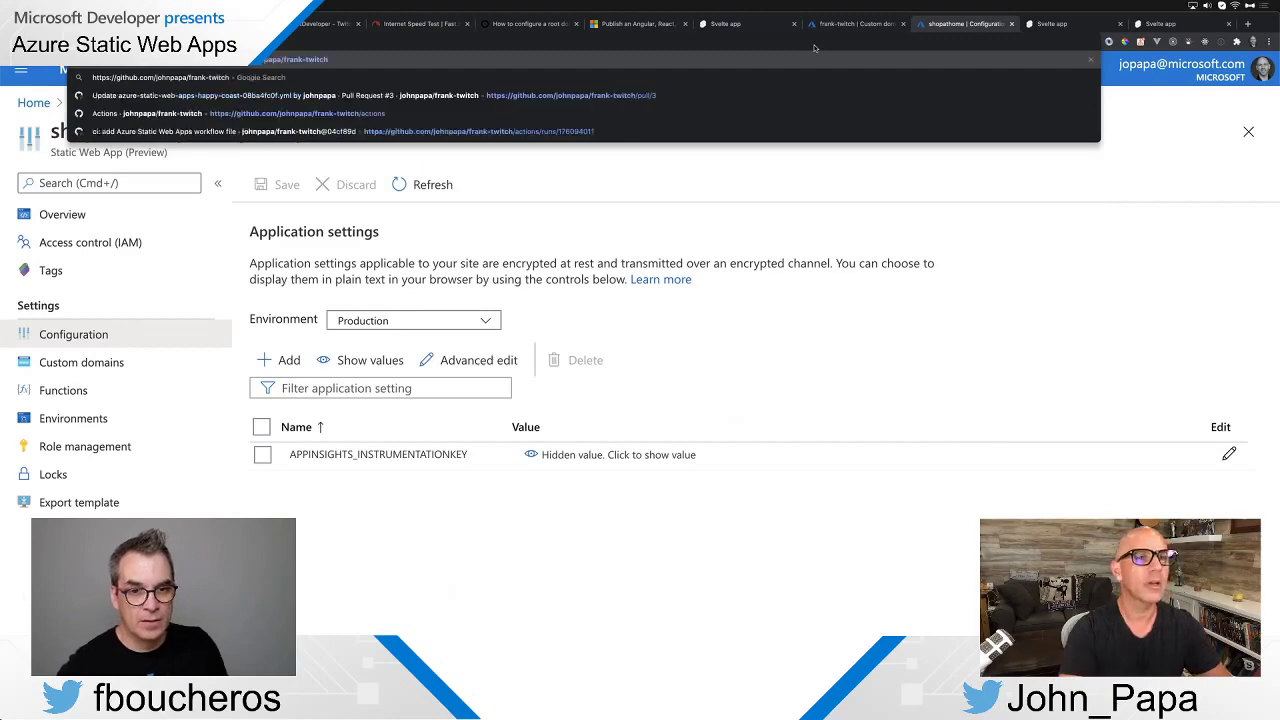
{"action": "key", "text": "Return"}
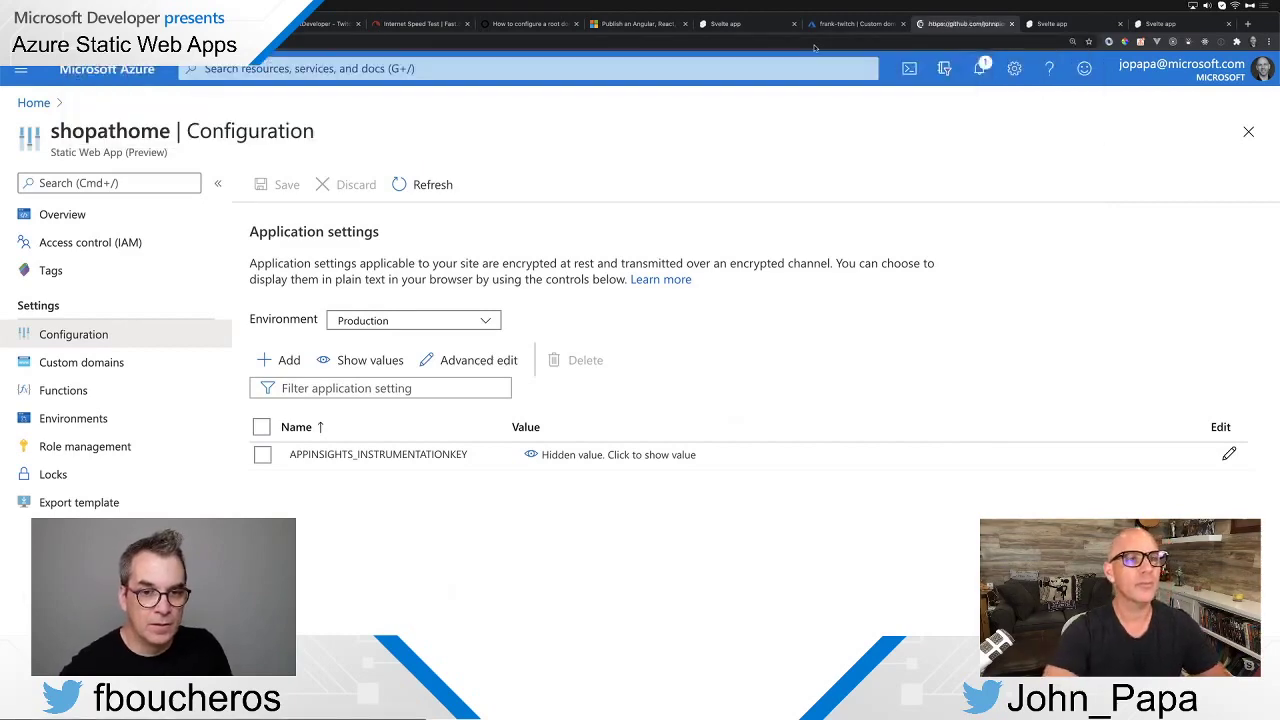
{"action": "scroll", "coordinate": [355, 396], "scroll_direction": "down", "scroll_amount": 5}
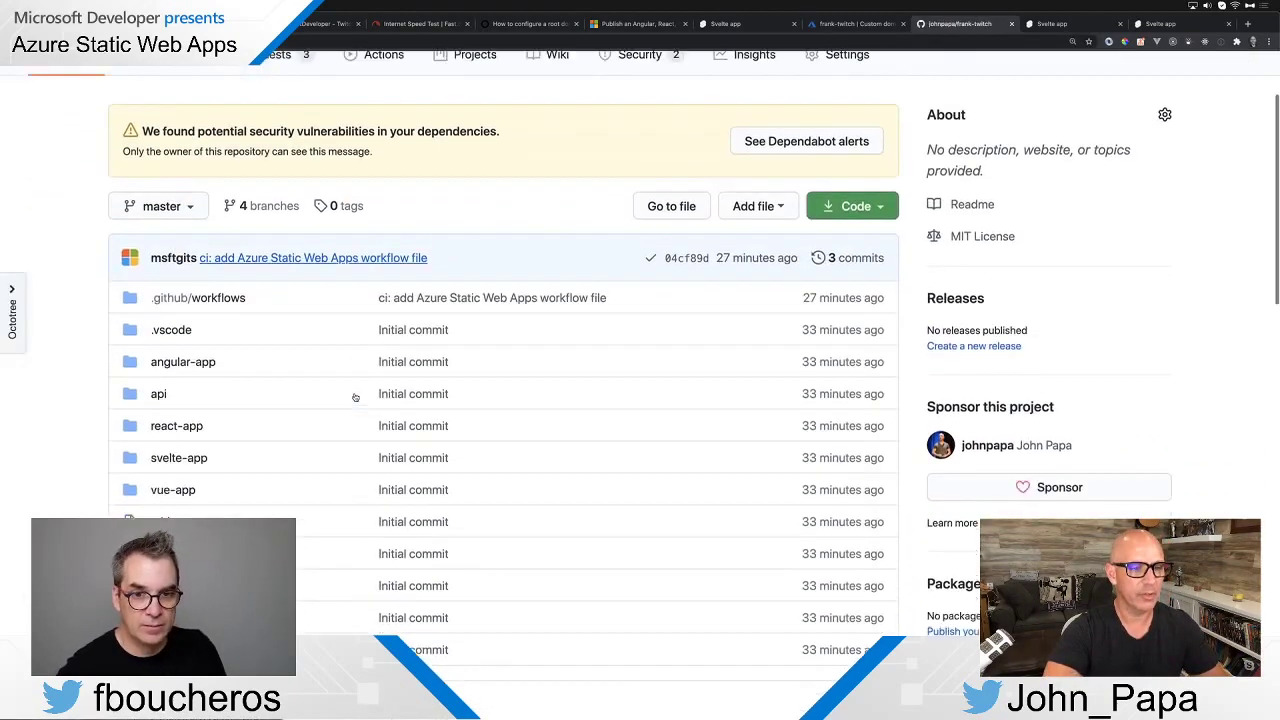
{"action": "left_click", "coordinate": [180, 367]}
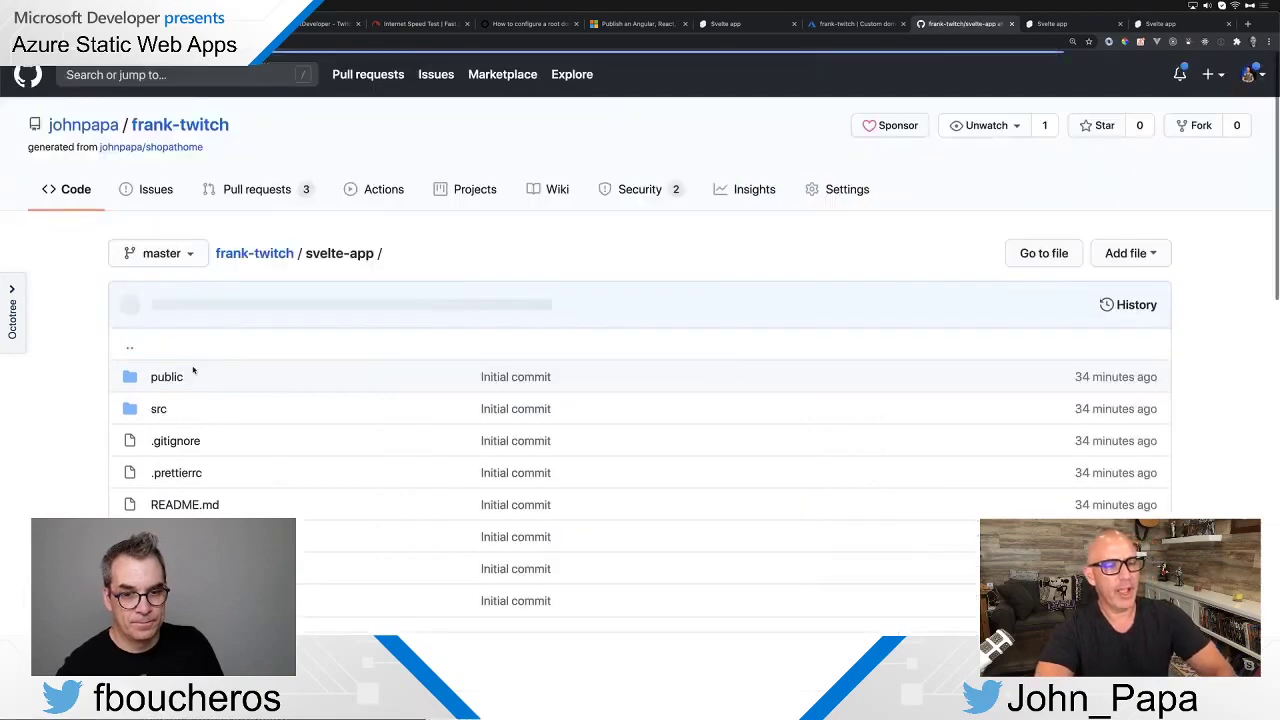
{"action": "scroll", "coordinate": [272, 383], "scroll_direction": "down", "scroll_amount": 3}
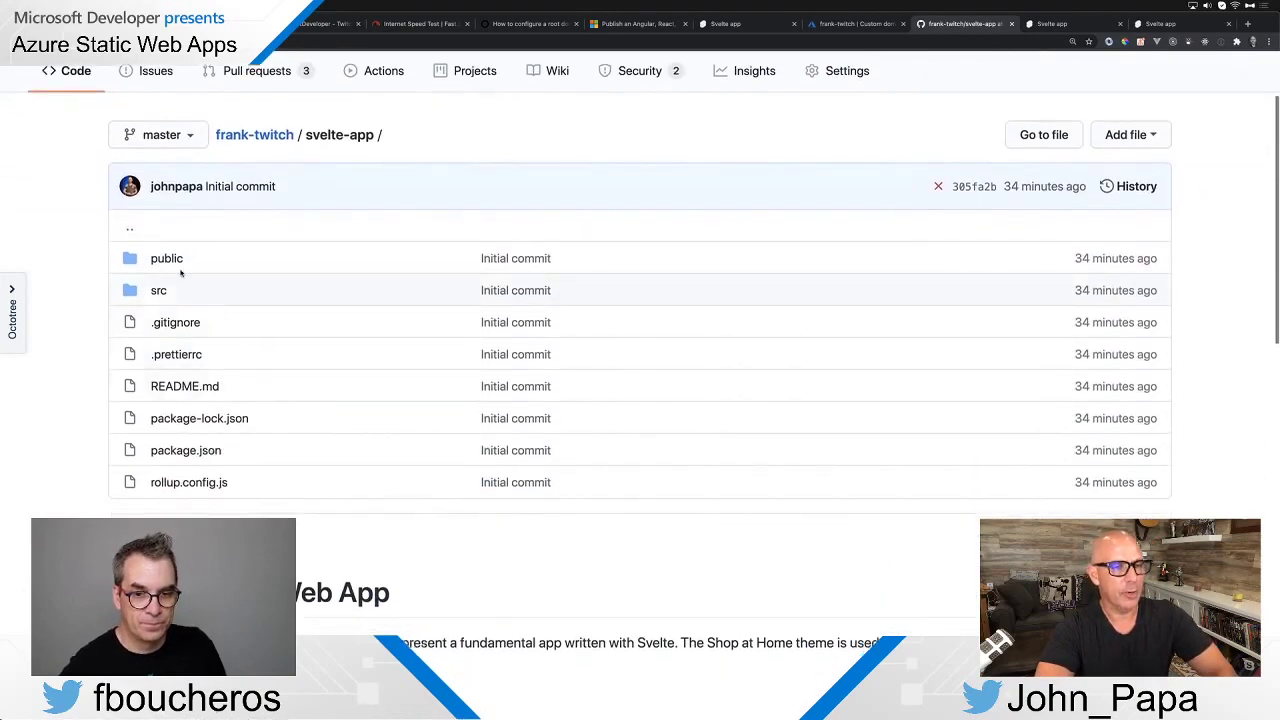
{"action": "left_click", "coordinate": [167, 259]}
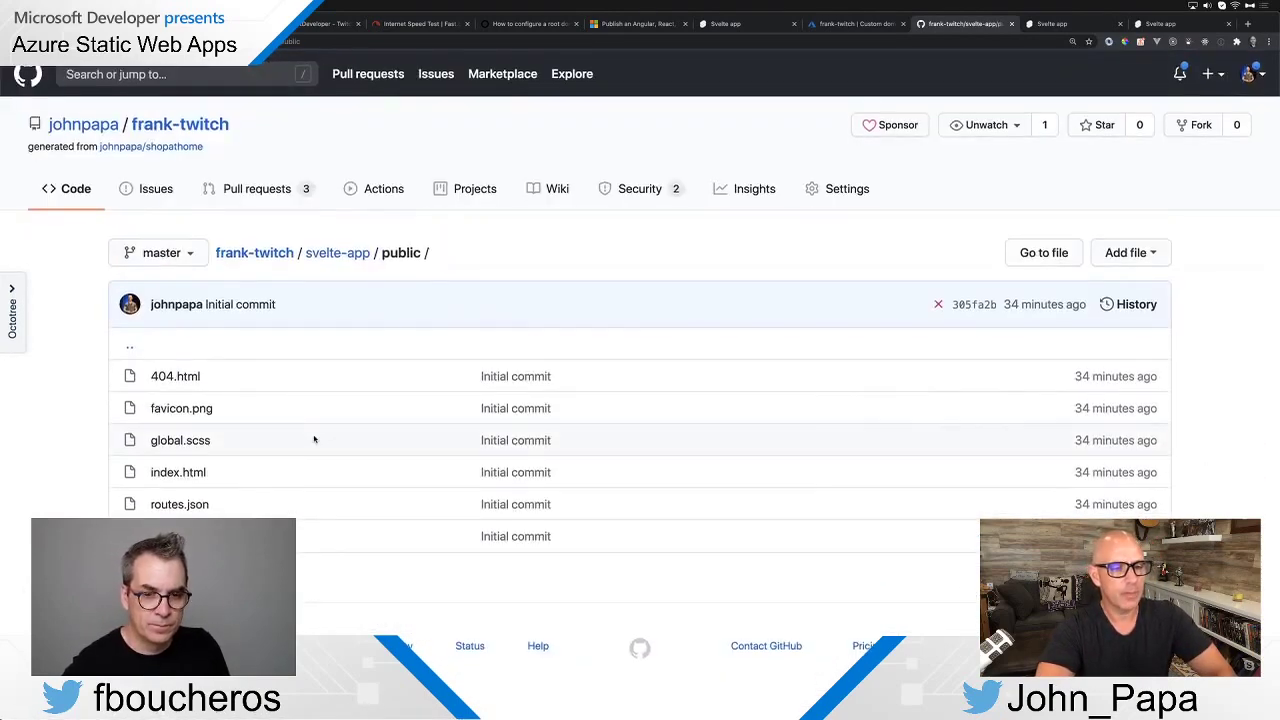
Open routes.json and read through its 404 login routes and role-restricted API routes
{"action": "left_click", "coordinate": [180, 505]}
{"action": "scroll", "coordinate": [566, 426], "scroll_direction": "down", "scroll_amount": 5}
{"action": "scroll", "coordinate": [566, 429], "scroll_direction": "down", "scroll_amount": 4}
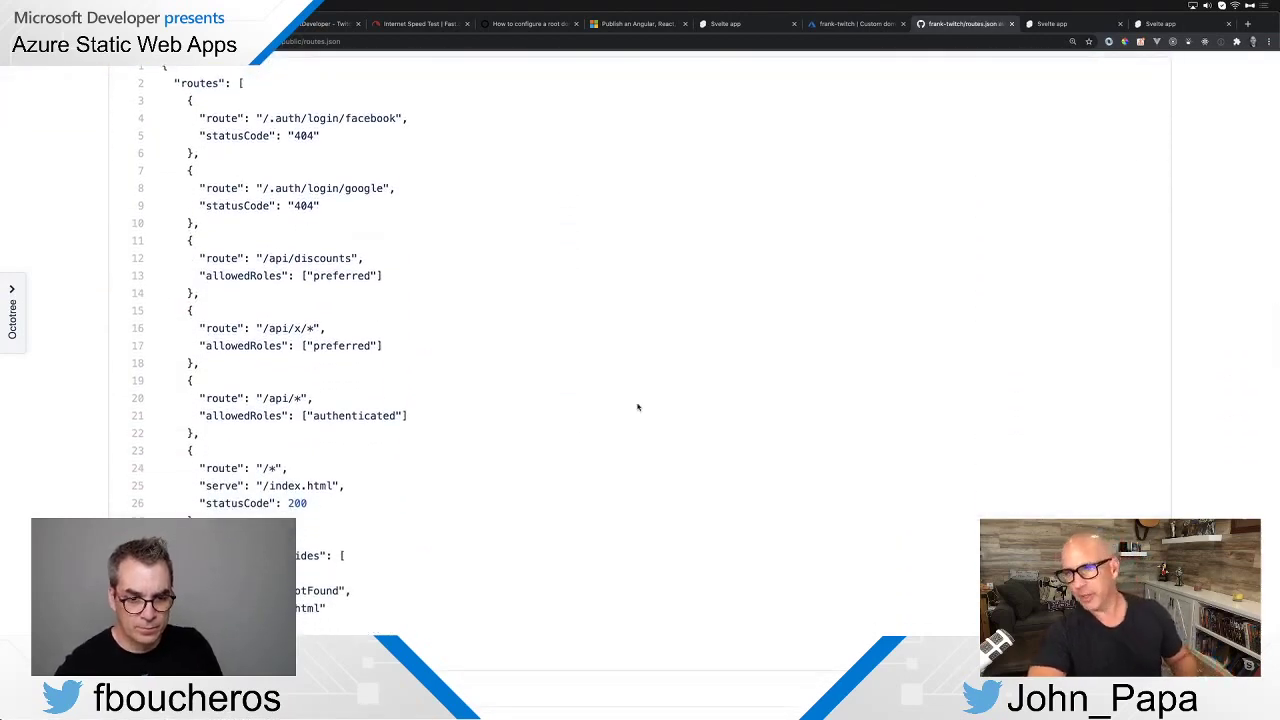
{"action": "scroll", "coordinate": [367, 222], "scroll_direction": "up", "scroll_amount": 4}
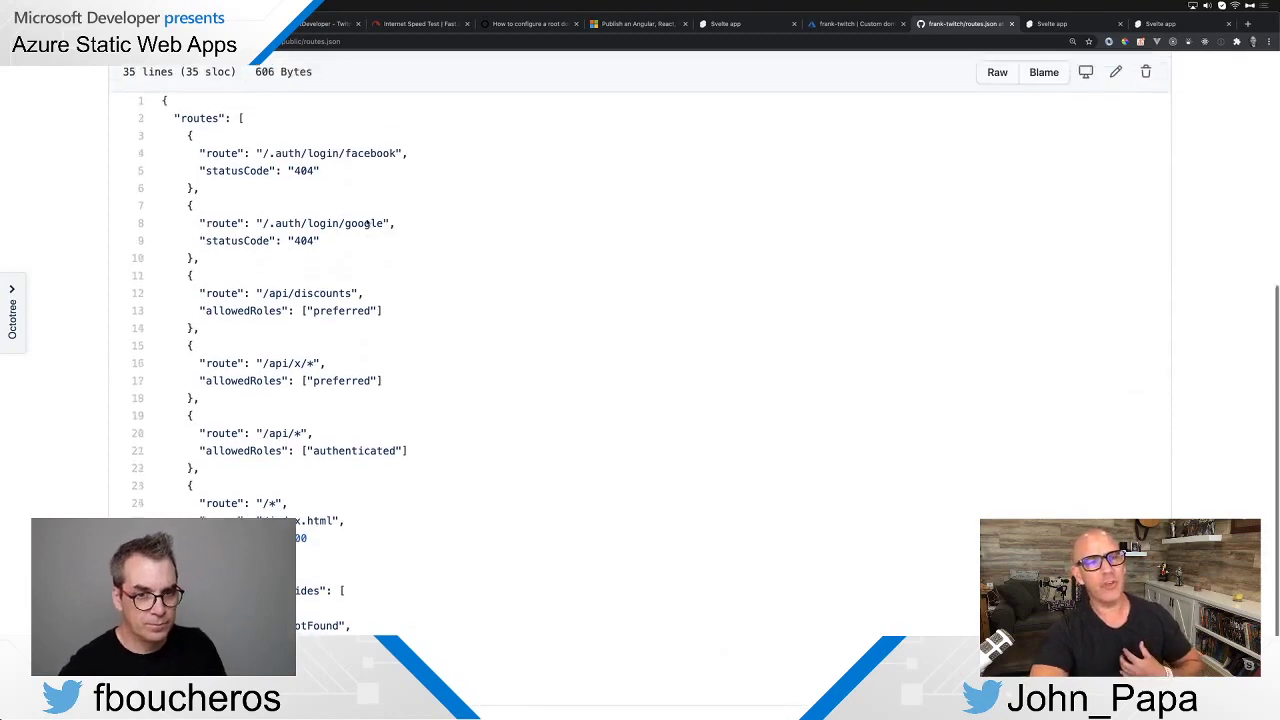
{"action": "scroll", "coordinate": [366, 219], "scroll_direction": "up", "scroll_amount": 5}
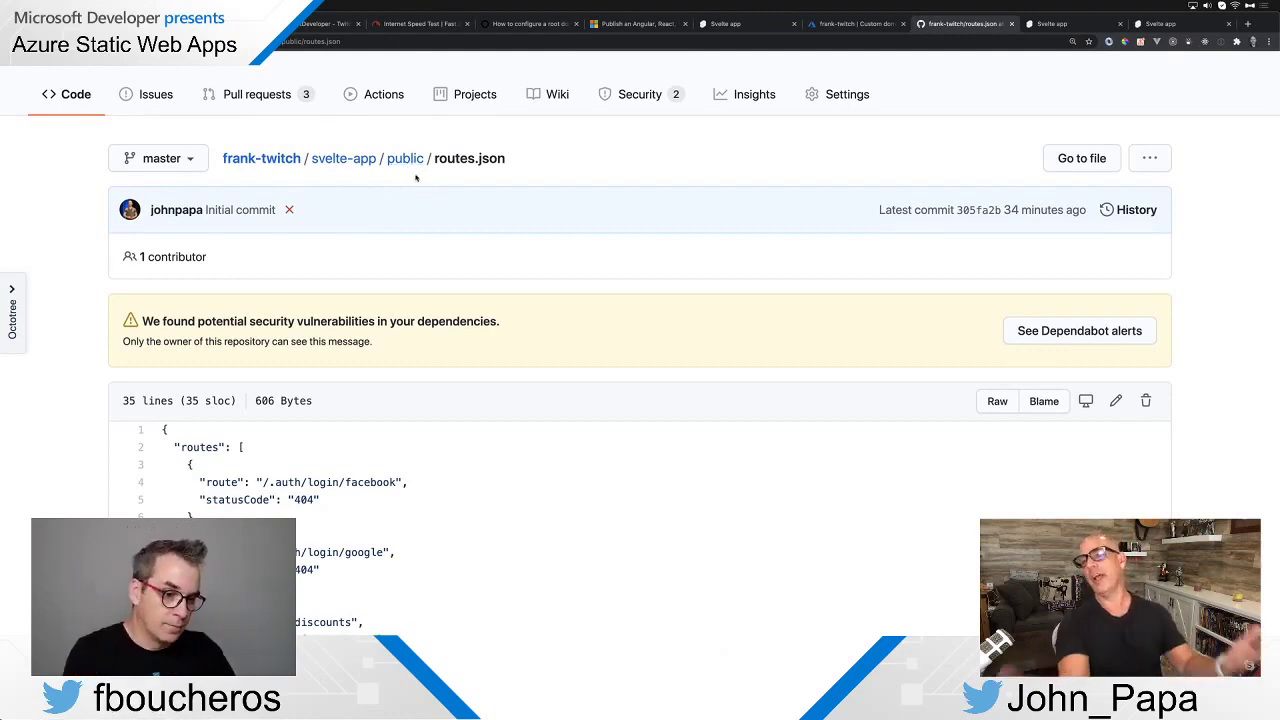
{"action": "scroll", "coordinate": [404, 449], "scroll_direction": "down", "scroll_amount": 5}
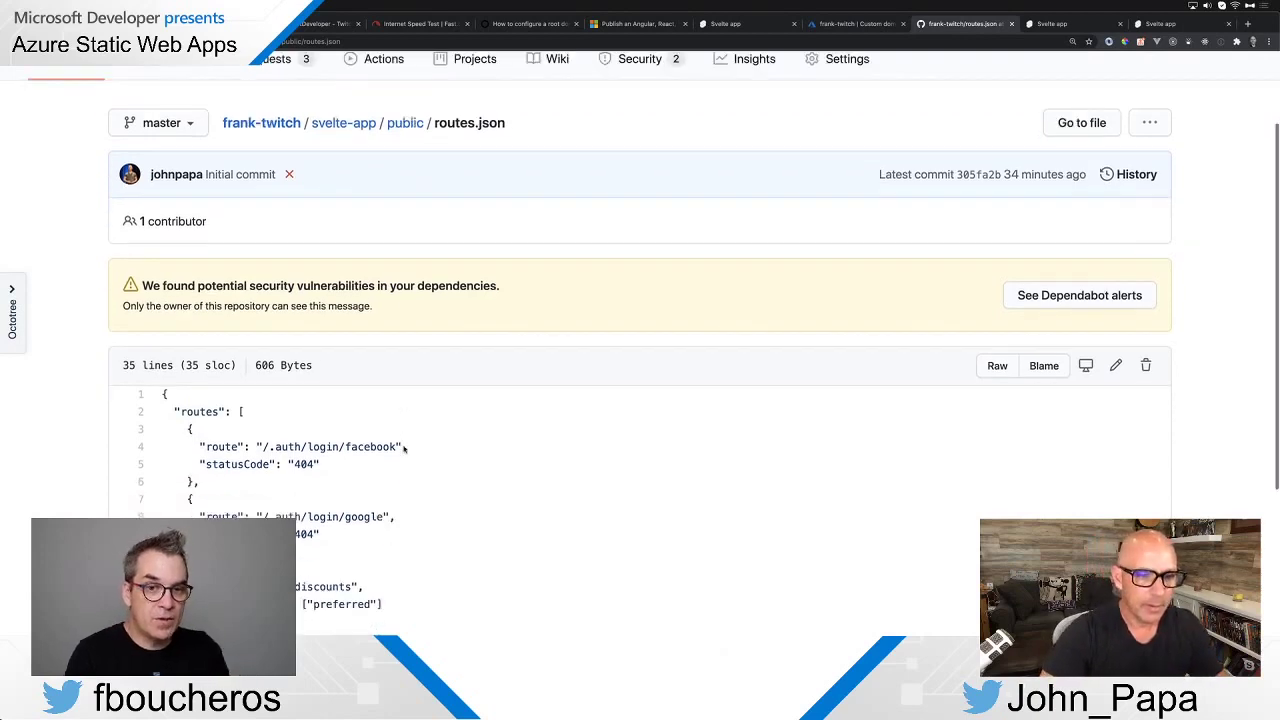
{"action": "scroll", "coordinate": [404, 449], "scroll_direction": "down", "scroll_amount": 1}
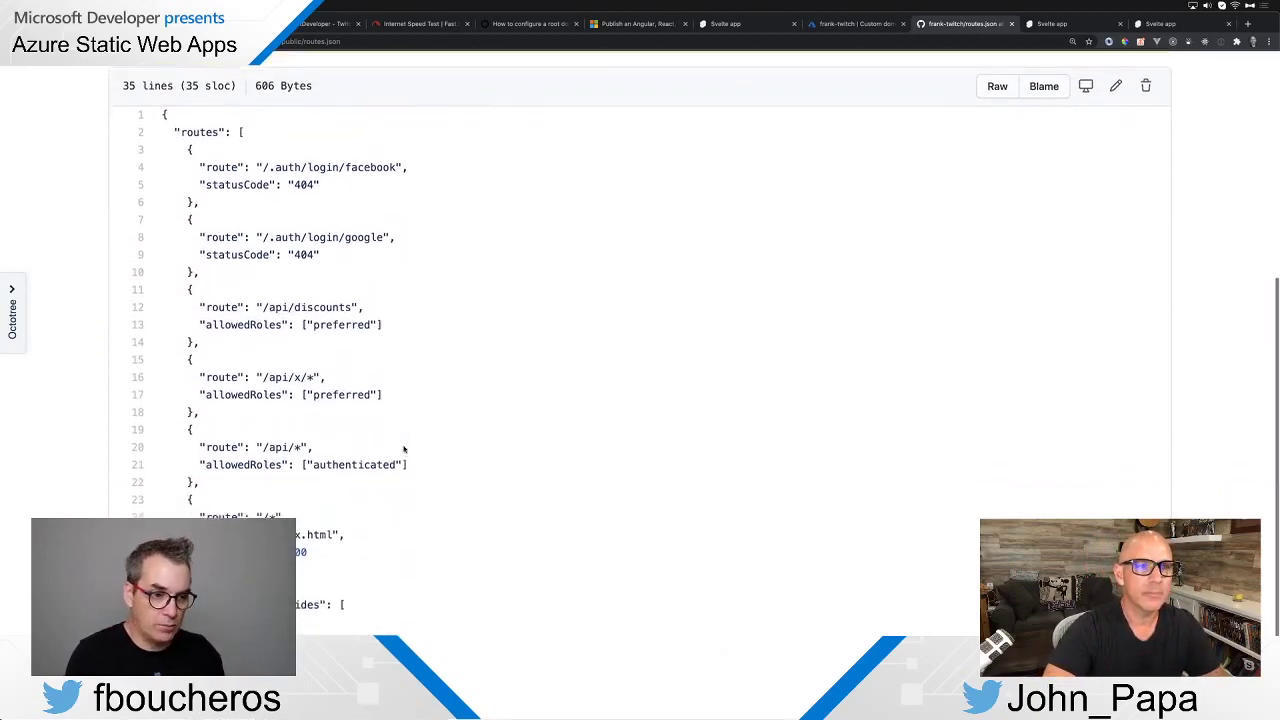
{"action": "scroll", "coordinate": [404, 449], "scroll_direction": "up", "scroll_amount": 3}
{"action": "scroll", "coordinate": [404, 449], "scroll_direction": "up", "scroll_amount": 3}
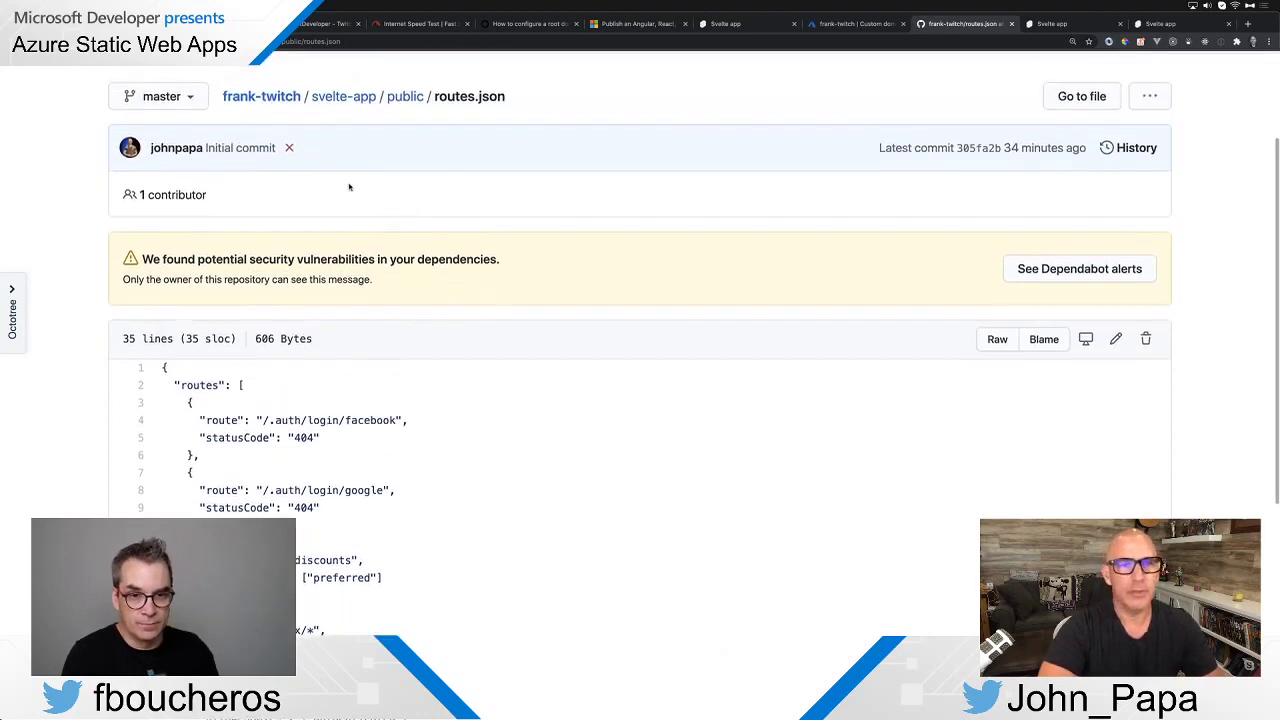
{"action": "scroll", "coordinate": [352, 188], "scroll_direction": "up", "scroll_amount": 1}
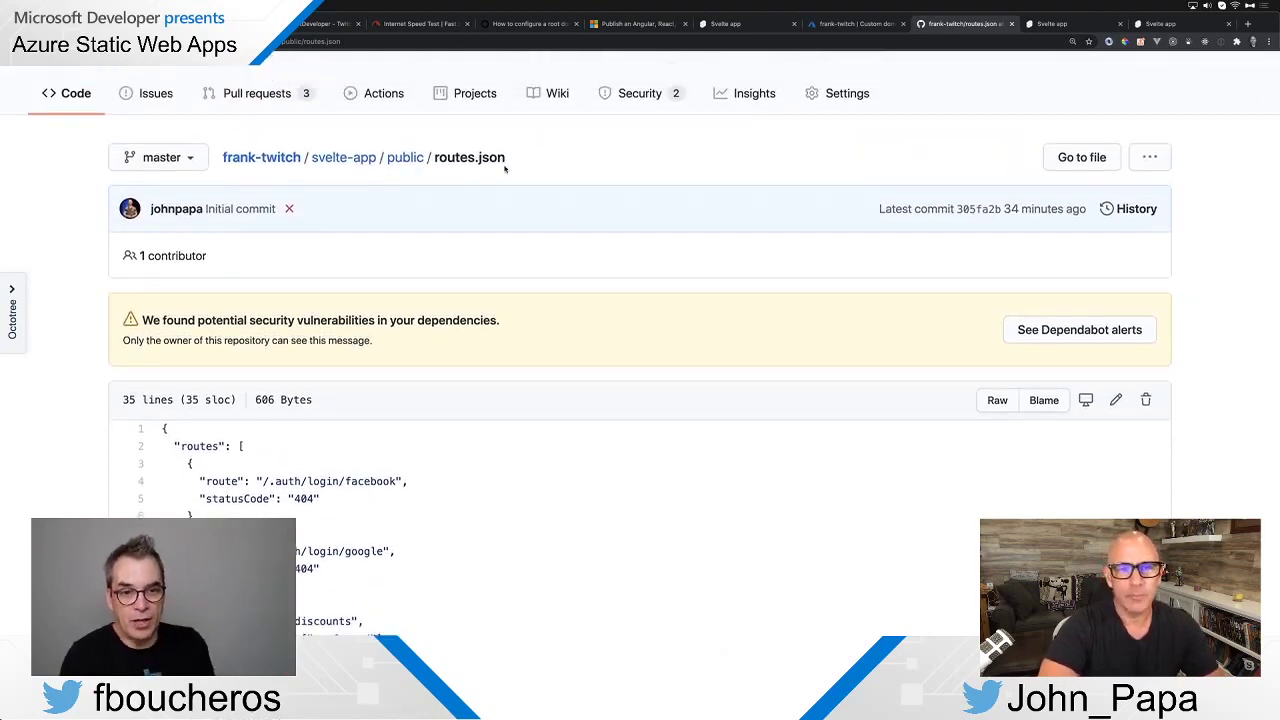
{"action": "left_click_drag", "start_coordinate": [435, 157], "coordinate": [474, 158]}
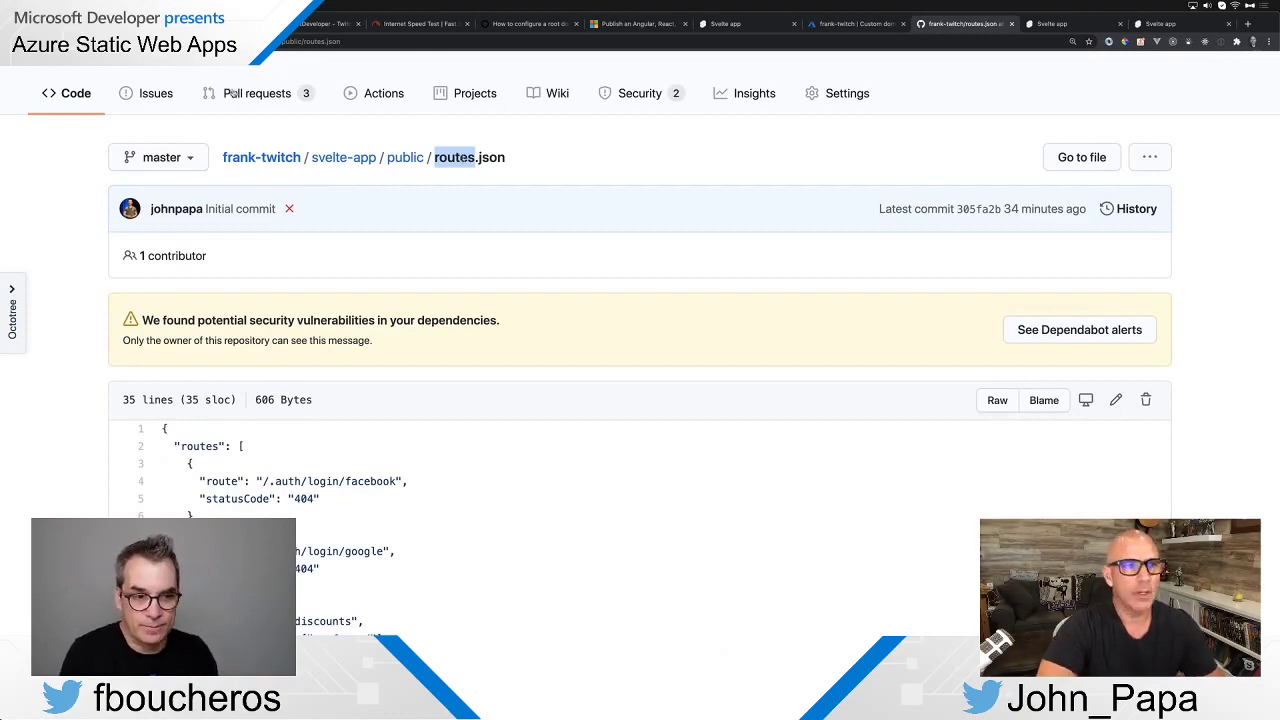
In the Docs framework table, highlight React's 'build' and Vue's 'dist' output folders
{"action": "key", "text": "ctrl+Tab"}
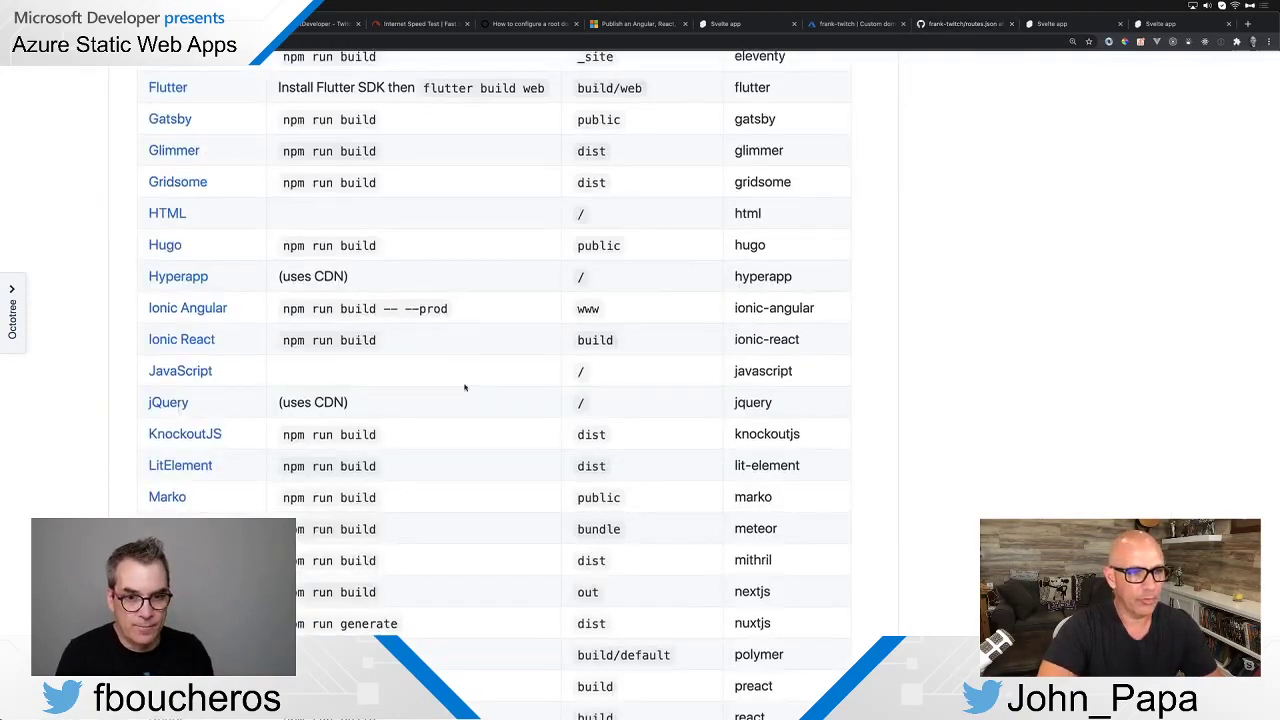
{"action": "scroll", "coordinate": [464, 388], "scroll_direction": "up", "scroll_amount": 8}
{"action": "scroll", "coordinate": [464, 388], "scroll_direction": "down", "scroll_amount": 15}
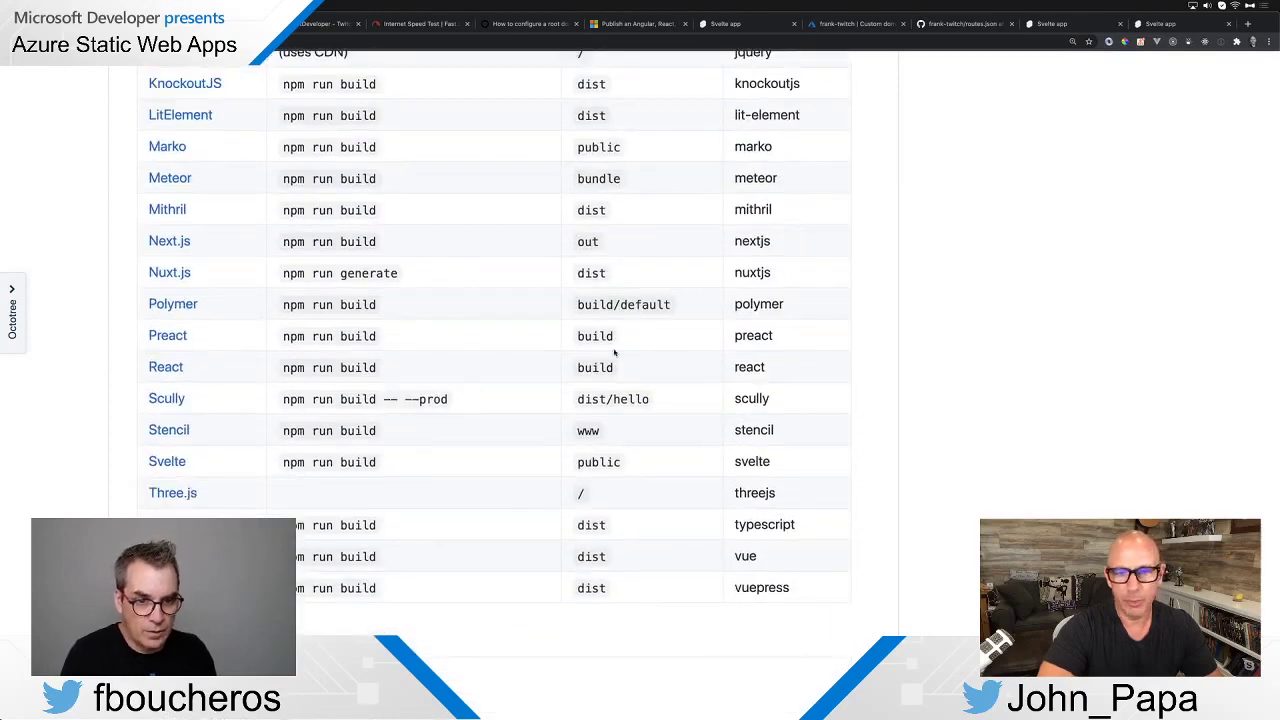
{"action": "double_click", "coordinate": [603, 370]}
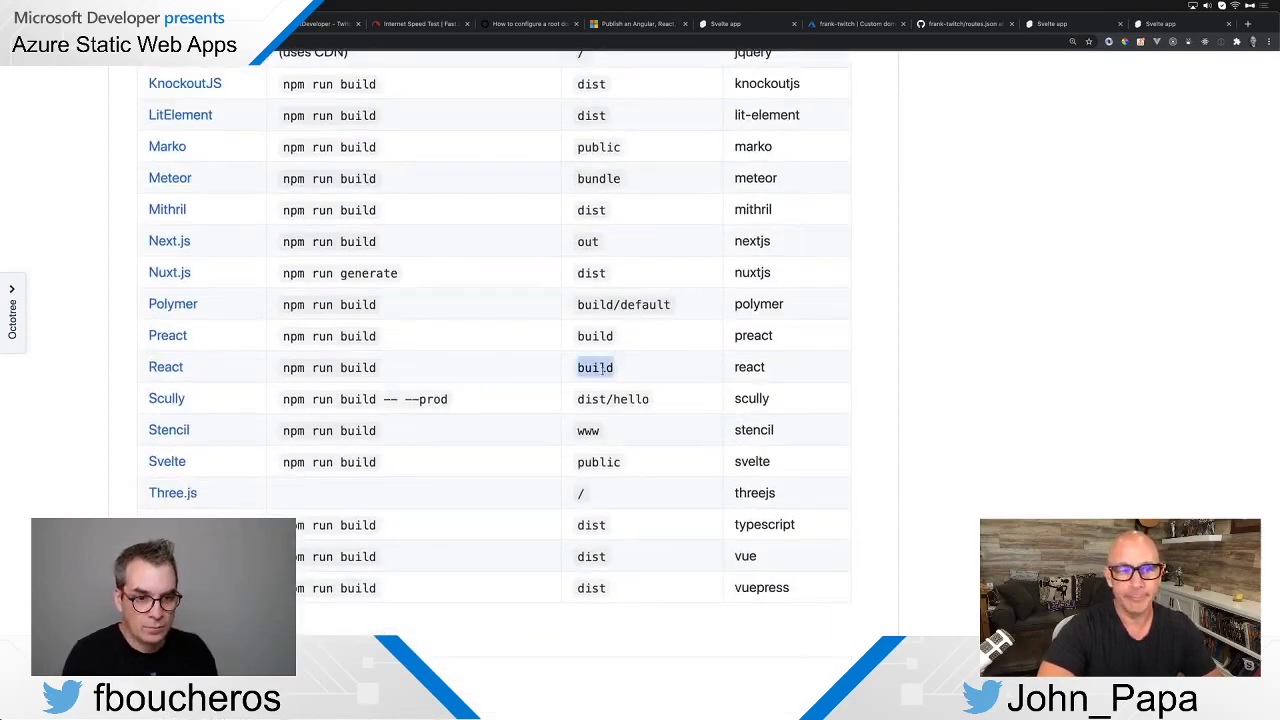
{"action": "double_click", "coordinate": [593, 556]}
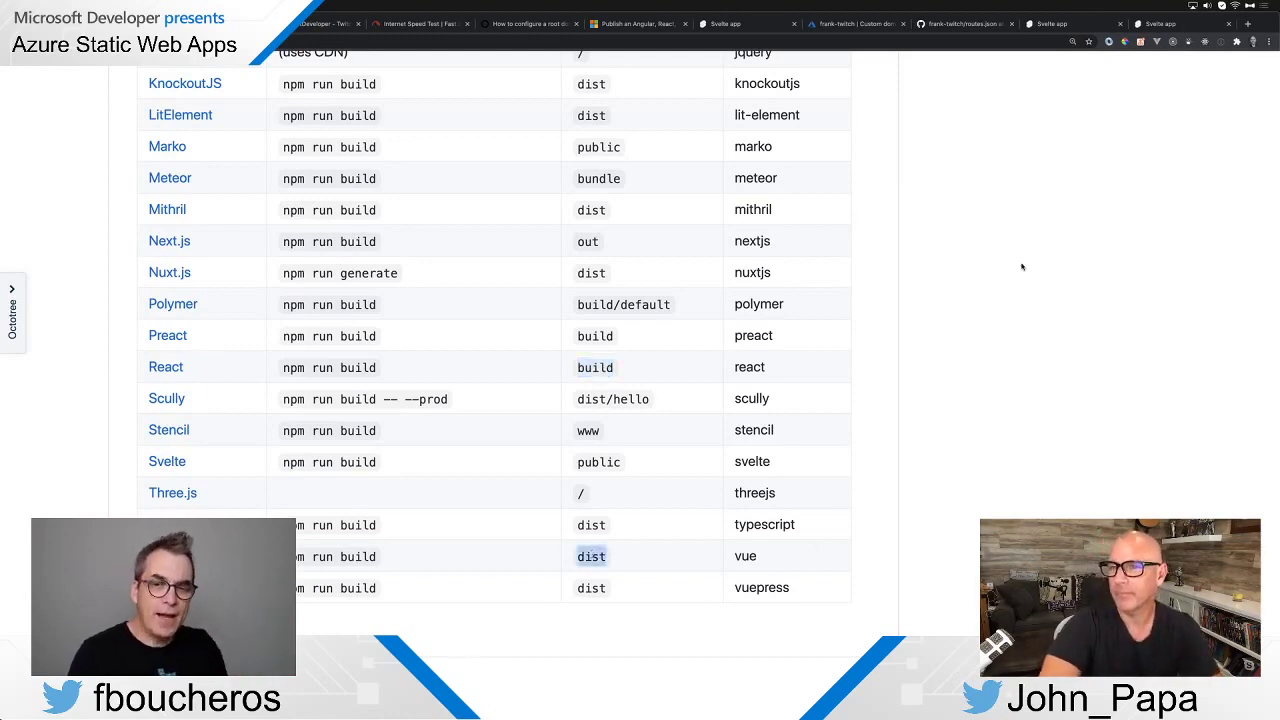
Highlight the facebook and google login route blocks returning statusCode 404 in routes.json
{"action": "left_click", "coordinate": [970, 24]}
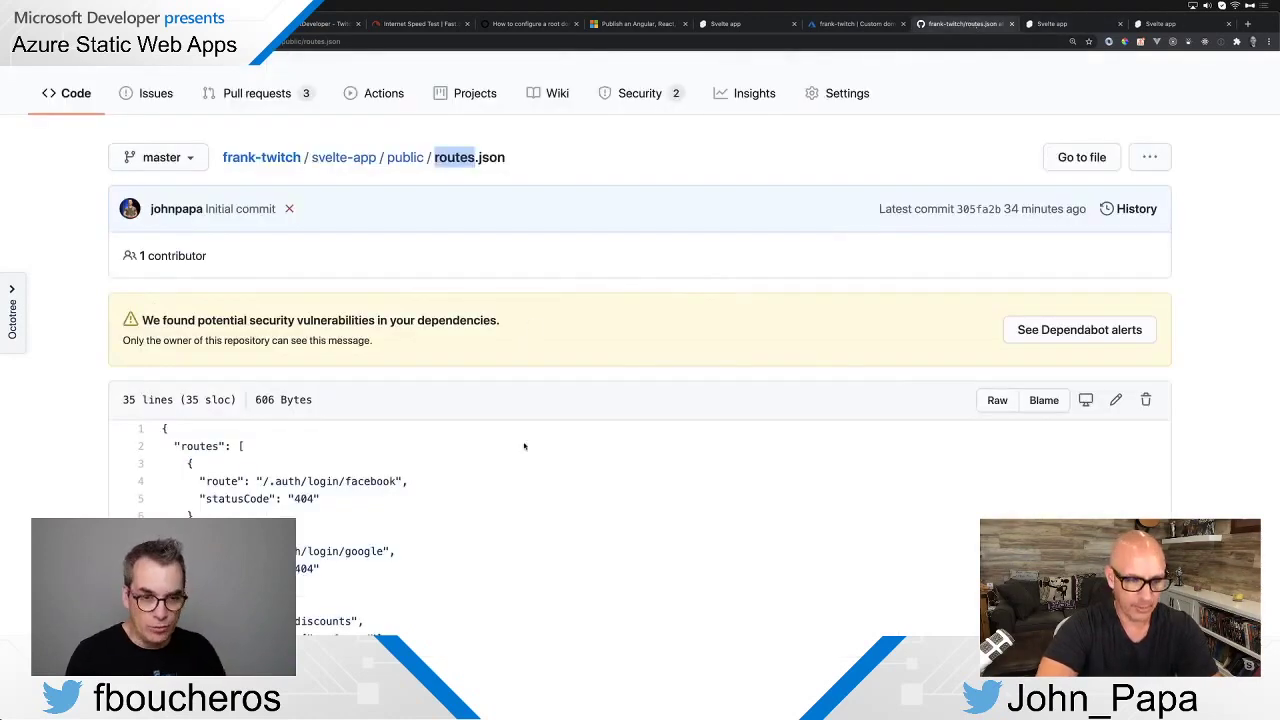
{"action": "scroll", "coordinate": [524, 446], "scroll_direction": "down", "scroll_amount": 6}
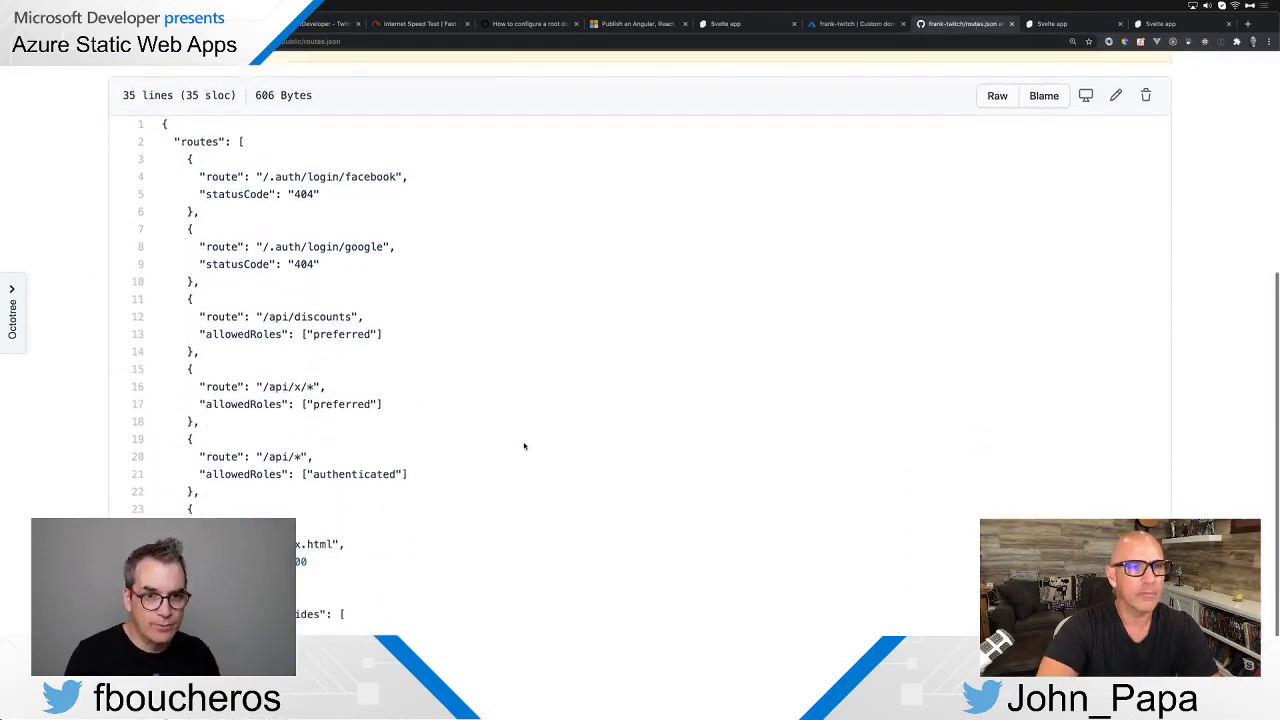
{"action": "scroll", "coordinate": [524, 446], "scroll_direction": "down", "scroll_amount": 1}
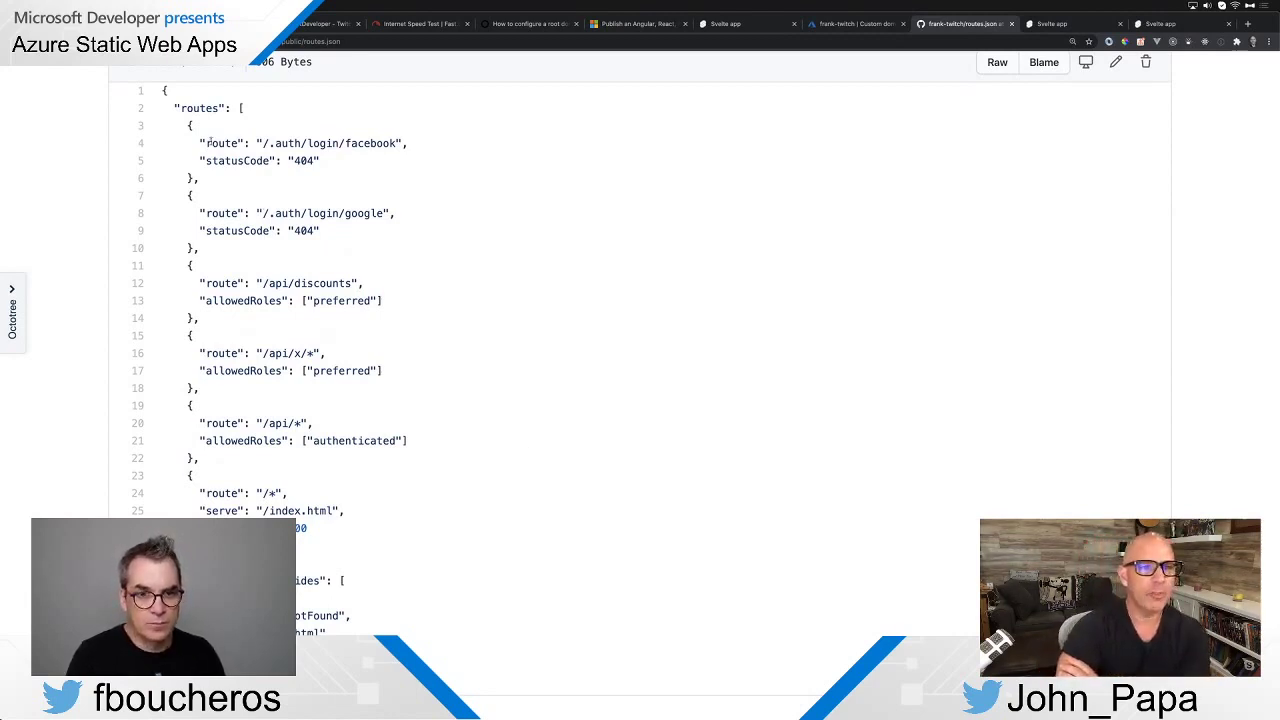
{"action": "left_click_drag", "start_coordinate": [192, 130], "coordinate": [214, 252]}
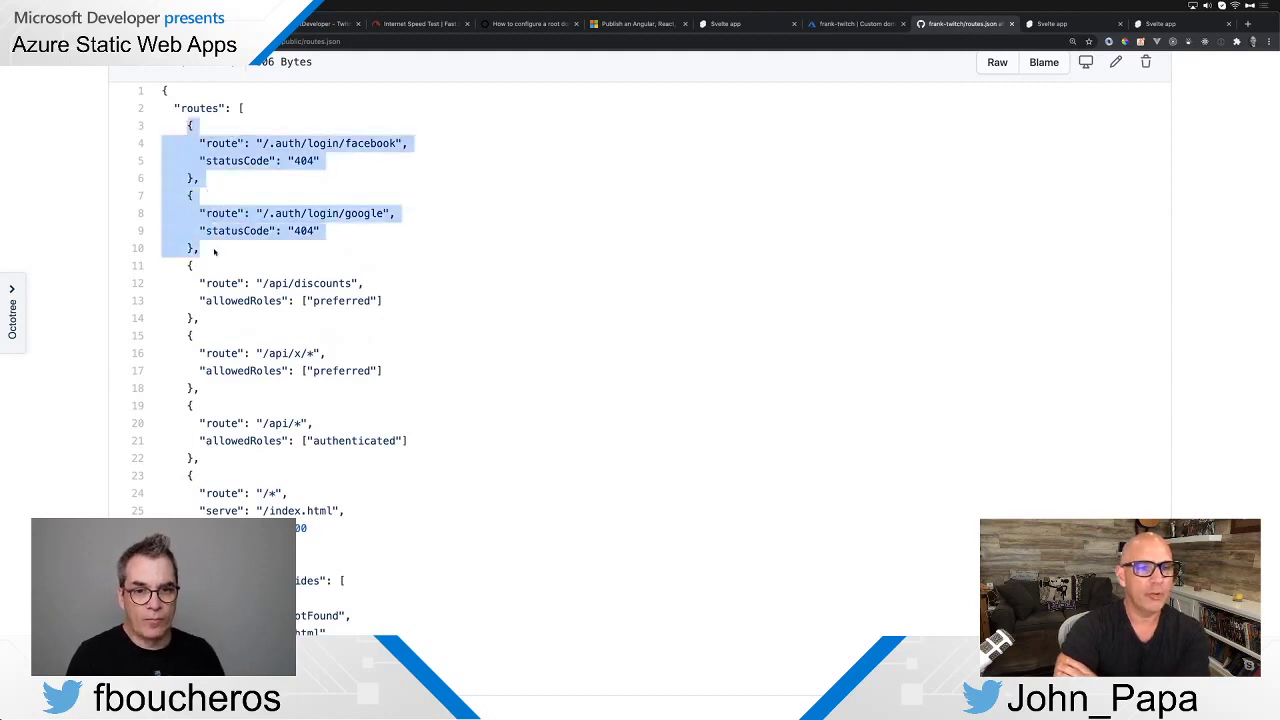
{"action": "triple_click", "coordinate": [350, 143]}
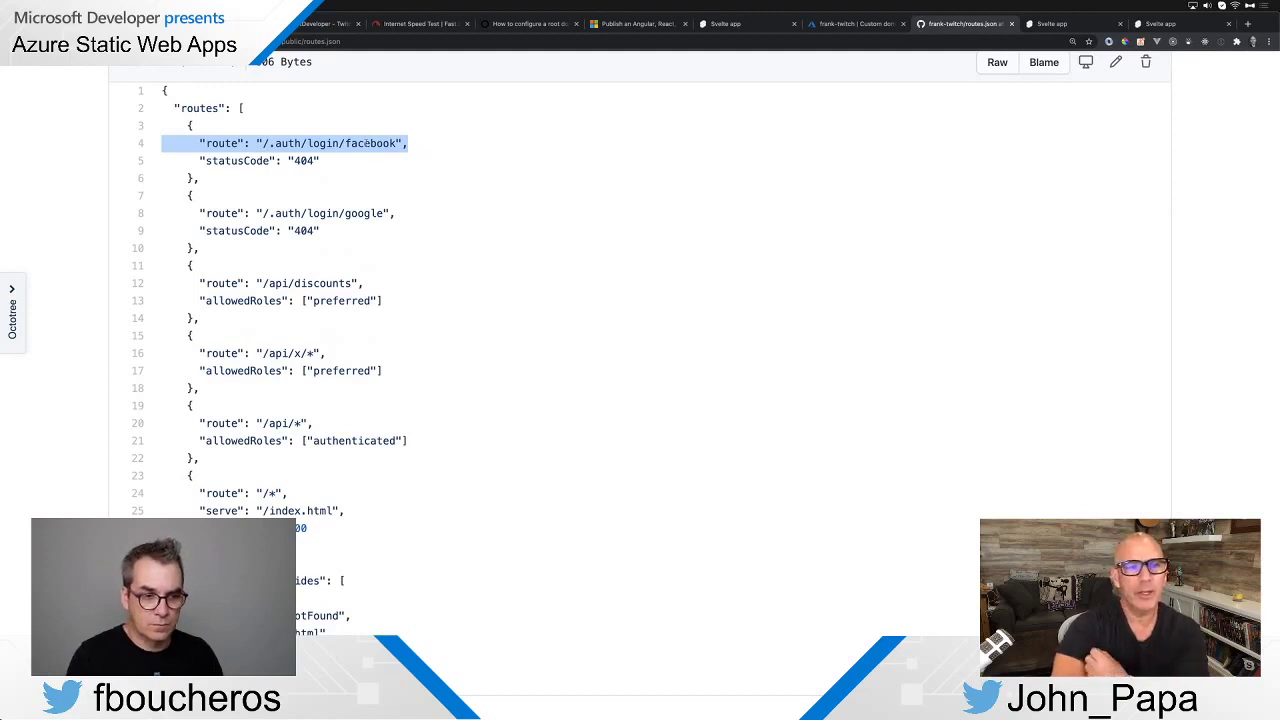
{"action": "double_click", "coordinate": [366, 143]}
{"action": "triple_click", "coordinate": [364, 212]}
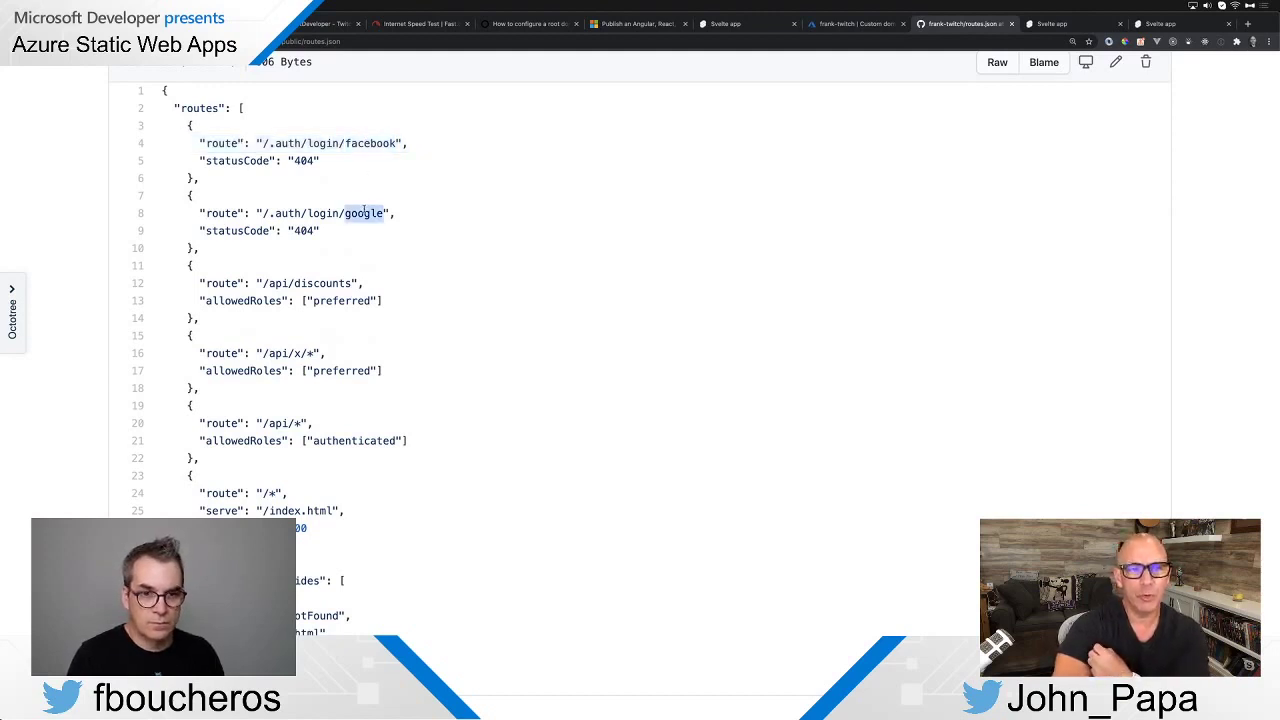
{"action": "double_click", "coordinate": [304, 160]}
{"action": "triple_click", "coordinate": [304, 160]}
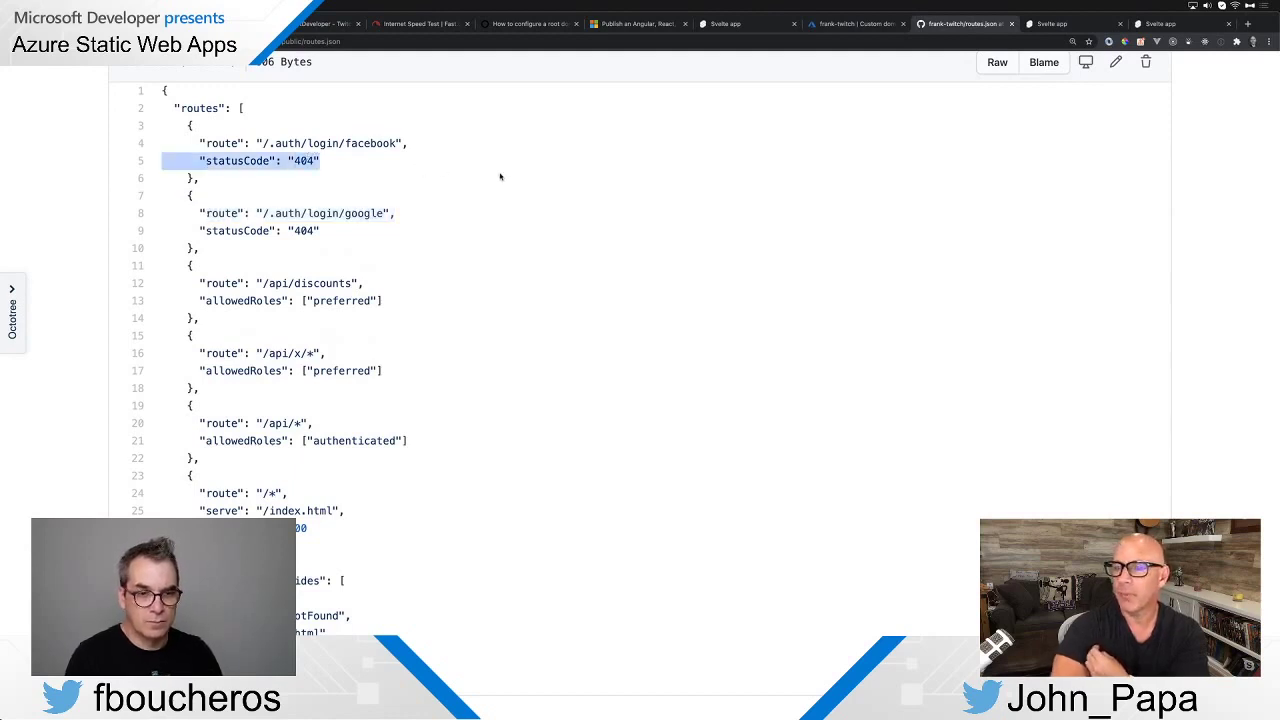
{"action": "left_click", "coordinate": [208, 170]}
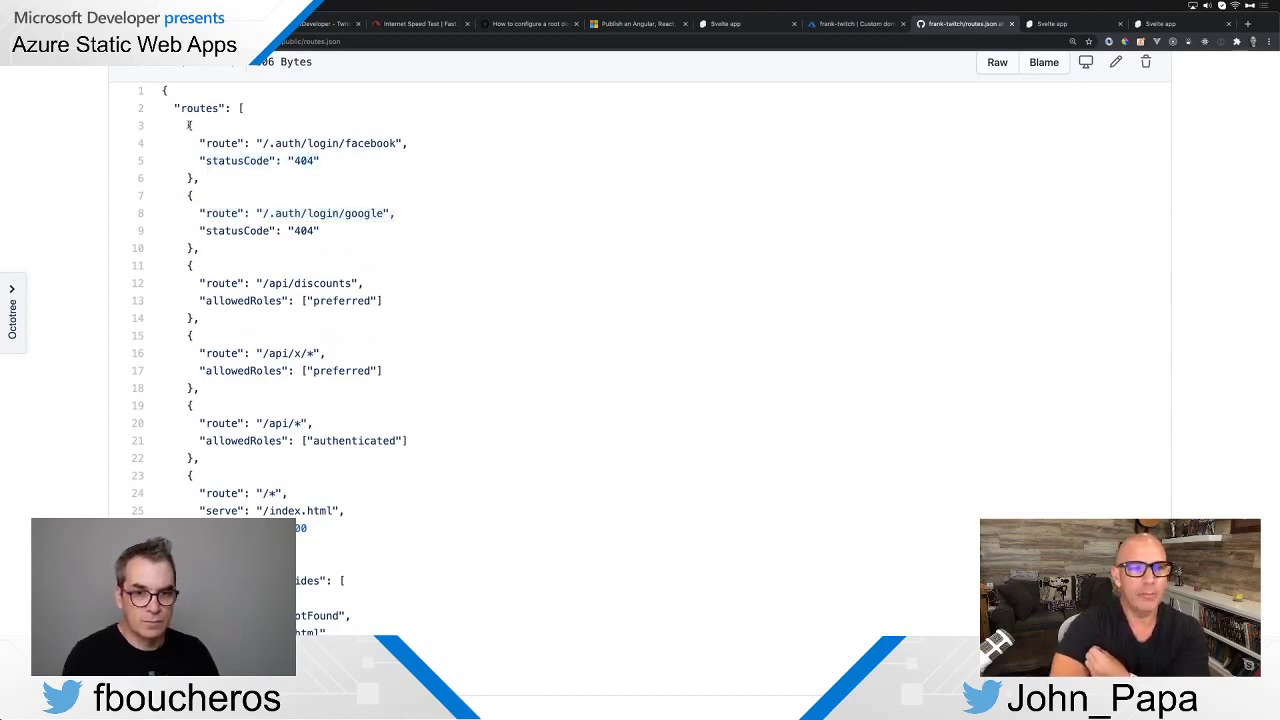
{"action": "left_click_drag", "start_coordinate": [189, 125], "coordinate": [208, 248]}
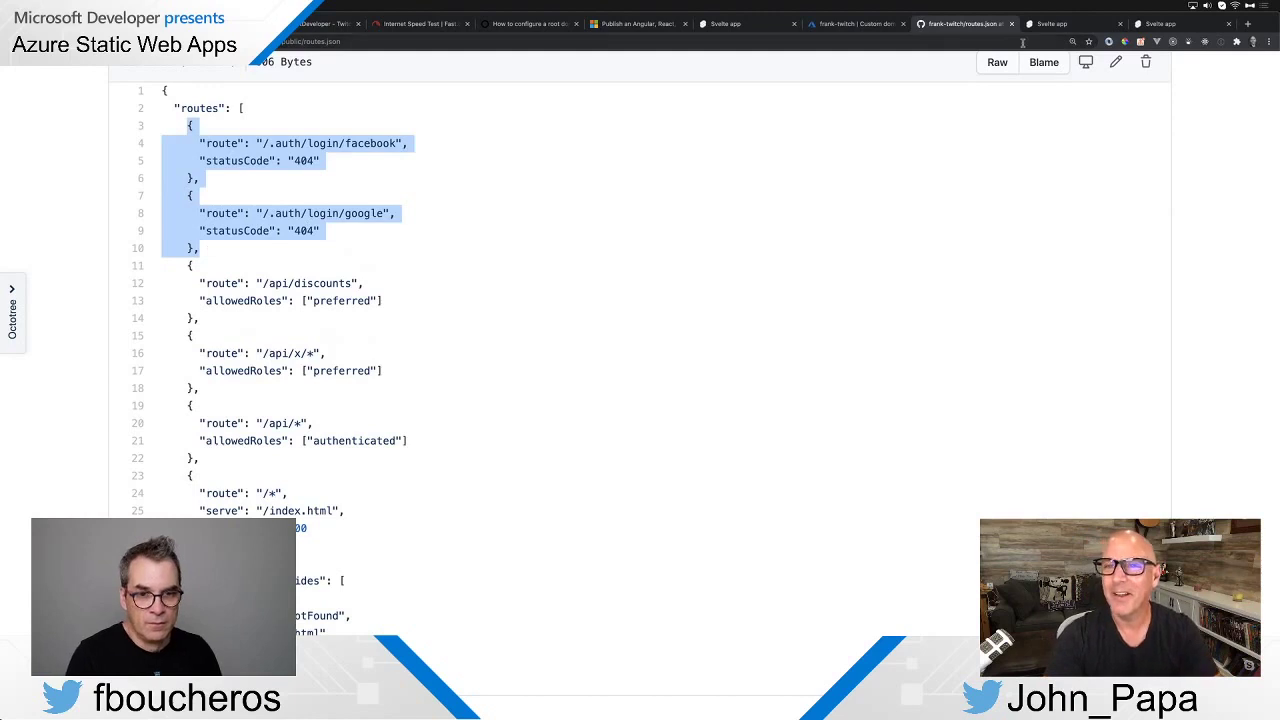
{"action": "left_click", "coordinate": [1054, 26]}
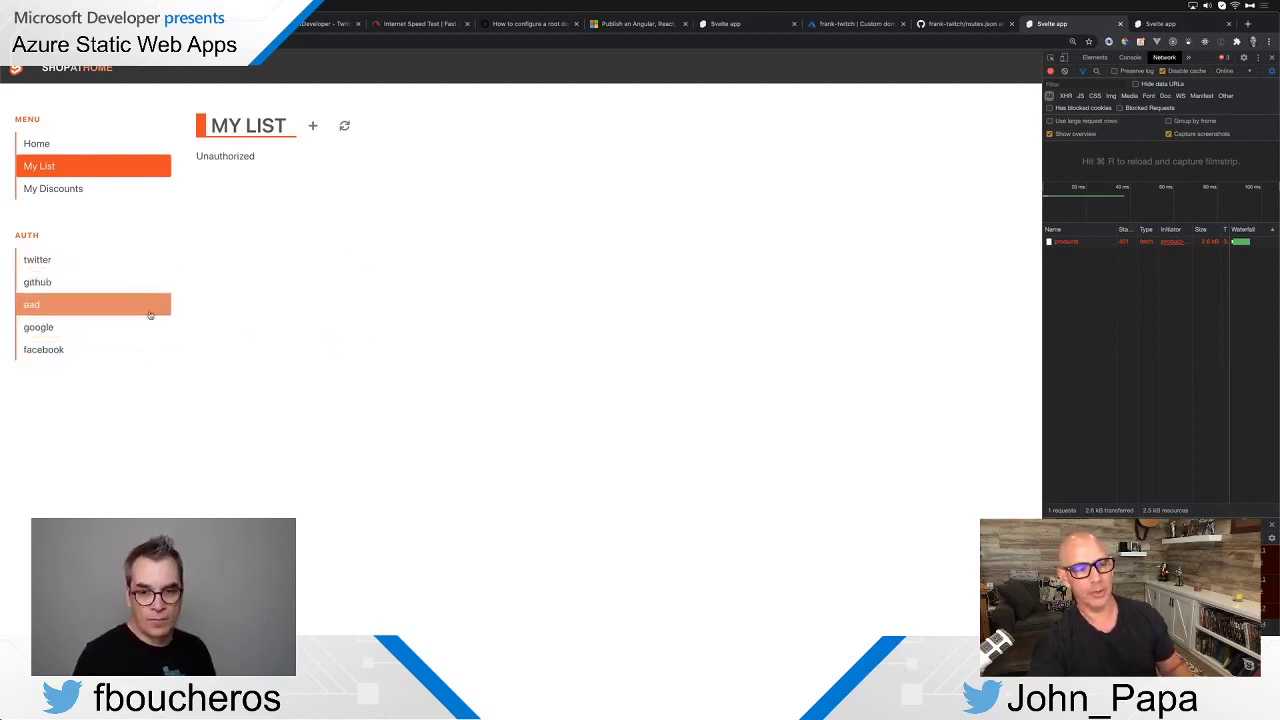
{"action": "left_click", "coordinate": [38, 260]}
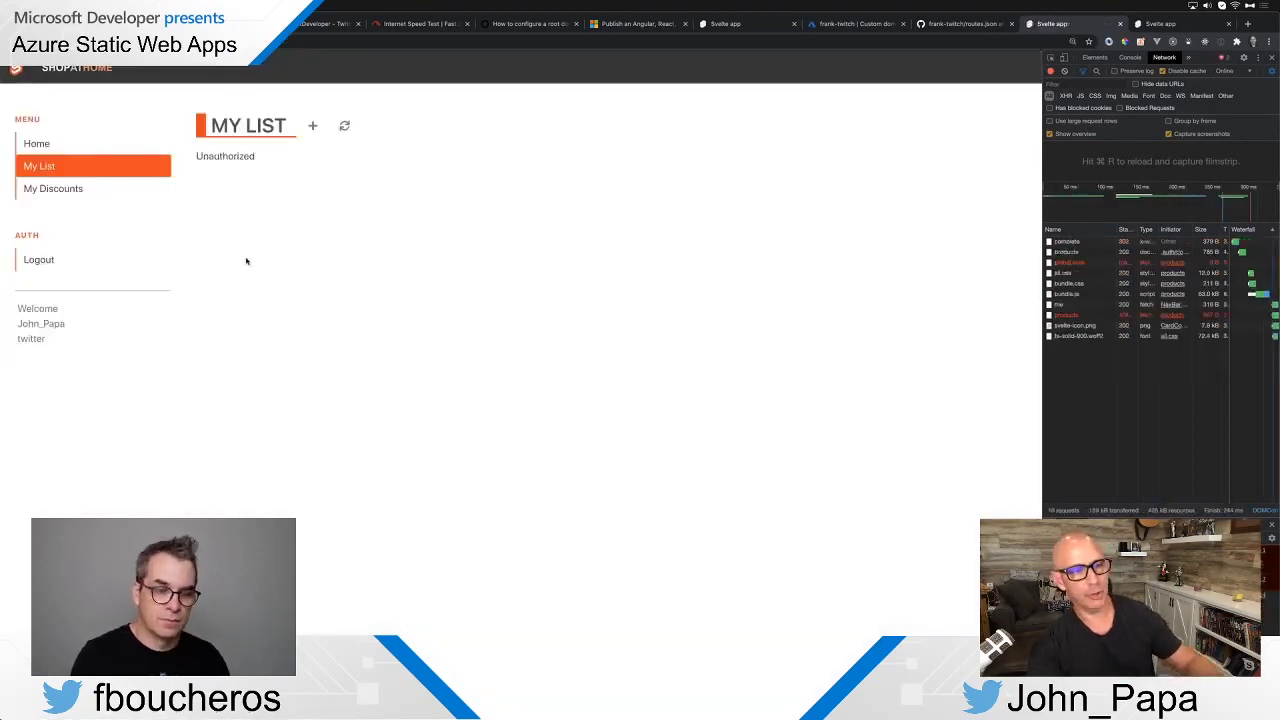
{"action": "double_click", "coordinate": [60, 324]}
{"action": "double_click", "coordinate": [28, 339]}
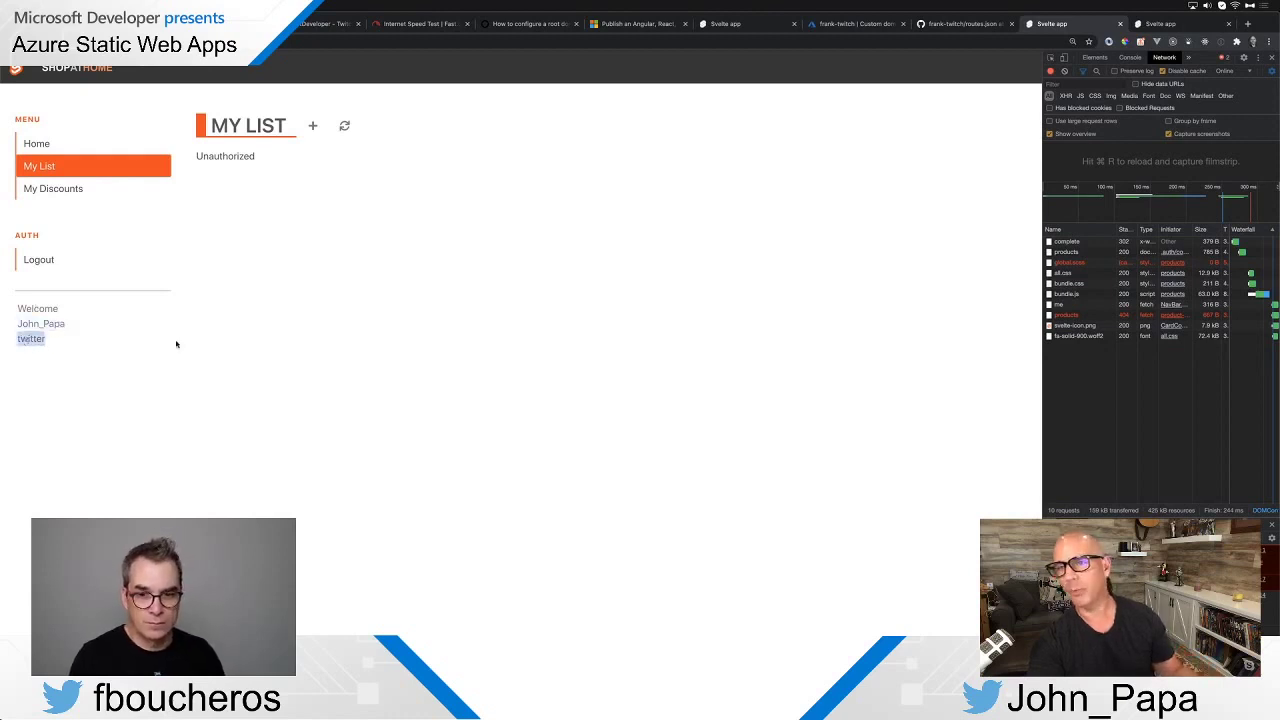
{"action": "left_click", "coordinate": [42, 260]}
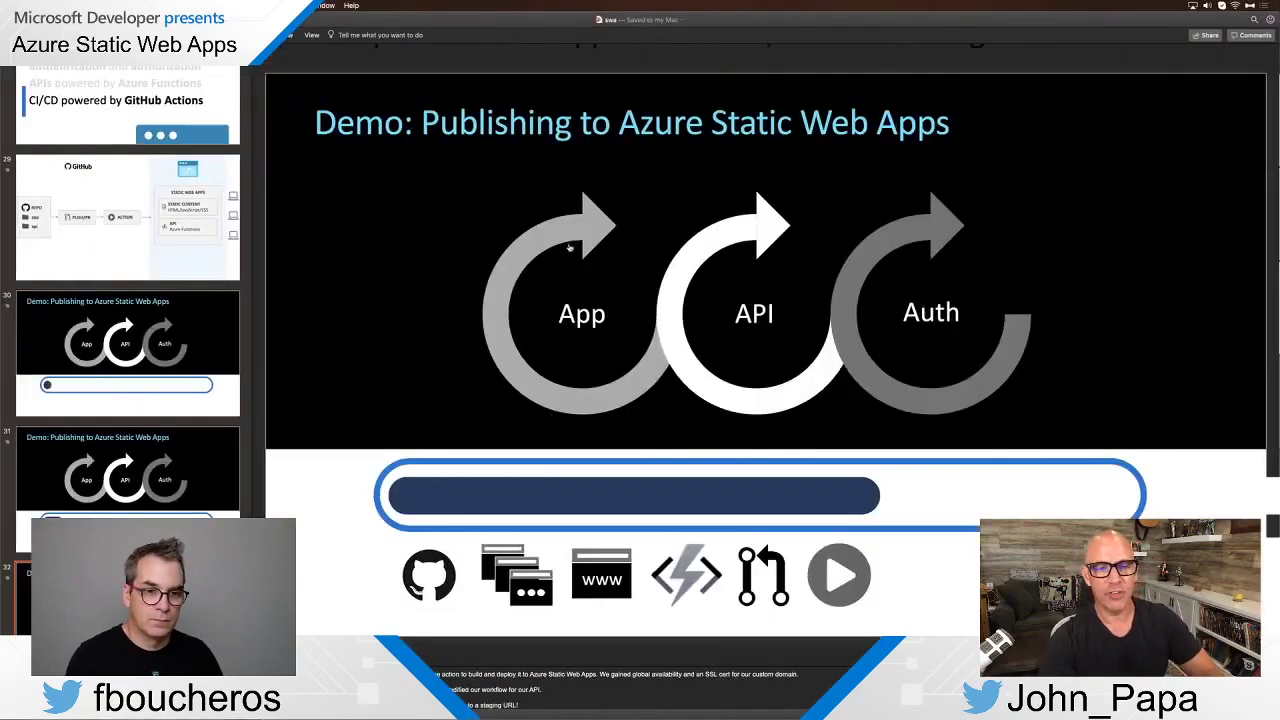
{"action": "key", "text": "super+Tab"}
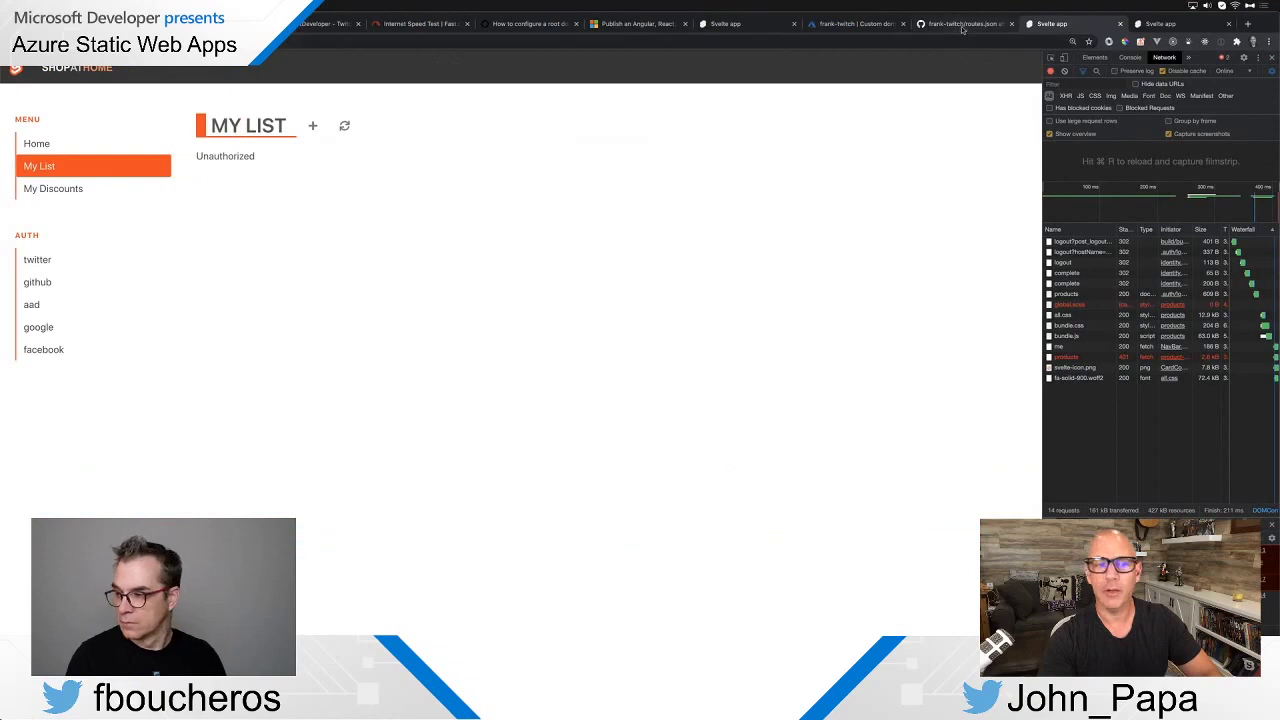
{"action": "left_click", "coordinate": [960, 24]}
Highlight the /api/discounts route block and its 'preferred' allowed role in routes.json
{"action": "left_click", "coordinate": [265, 287]}
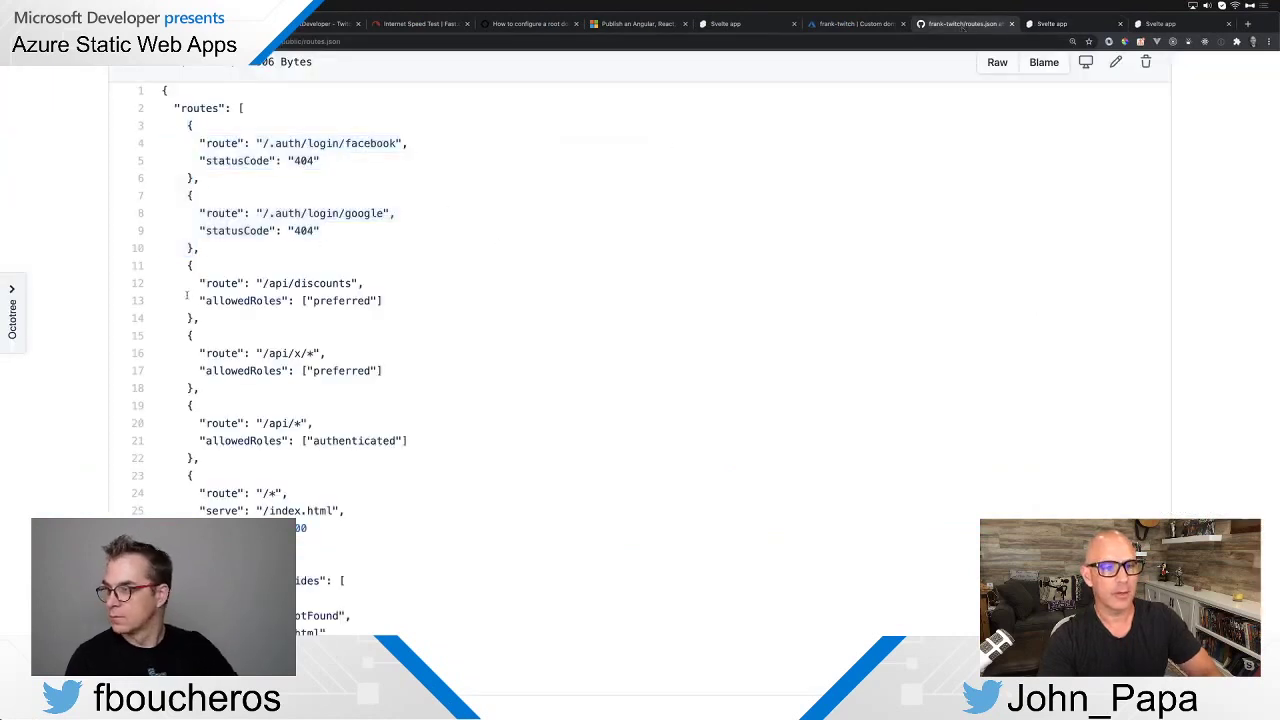
{"action": "left_click_drag", "start_coordinate": [188, 265], "coordinate": [389, 298]}
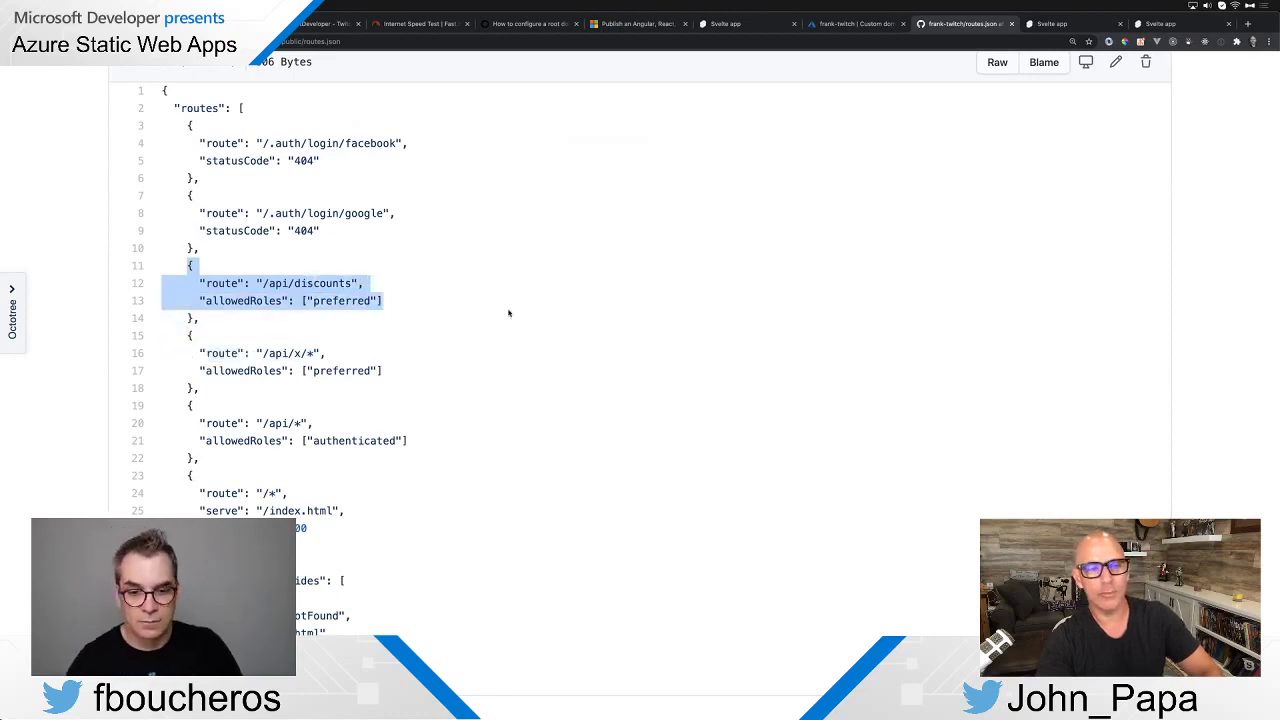
{"action": "double_click", "coordinate": [349, 300]}
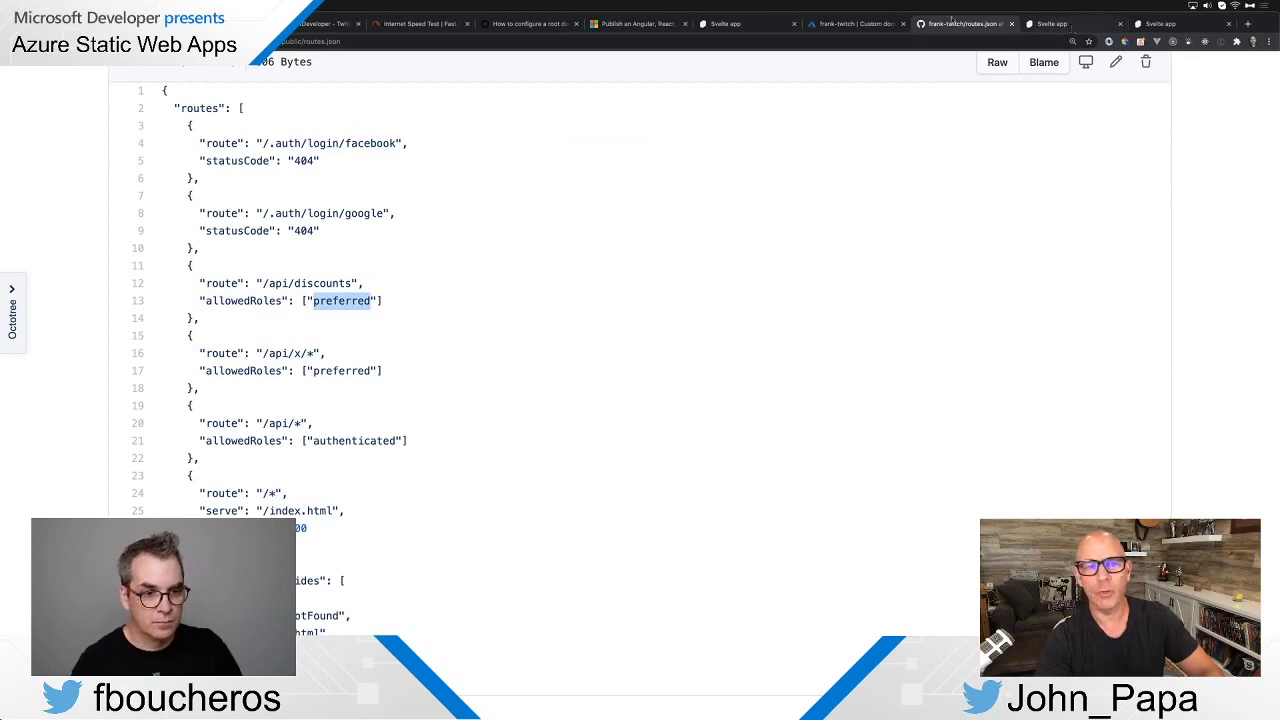
{"action": "left_click", "coordinate": [738, 26]}
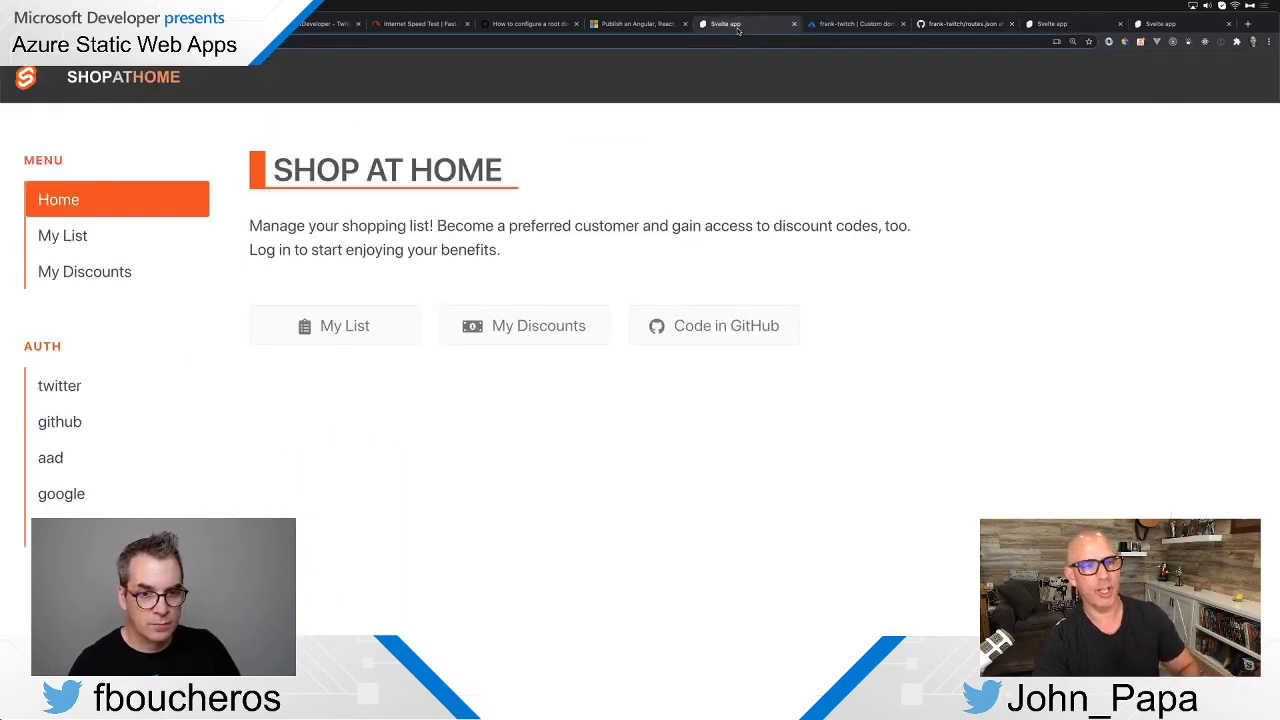
Log in with Twitter from My List and see My Discounts return Unauthorized
{"action": "left_click", "coordinate": [75, 240]}
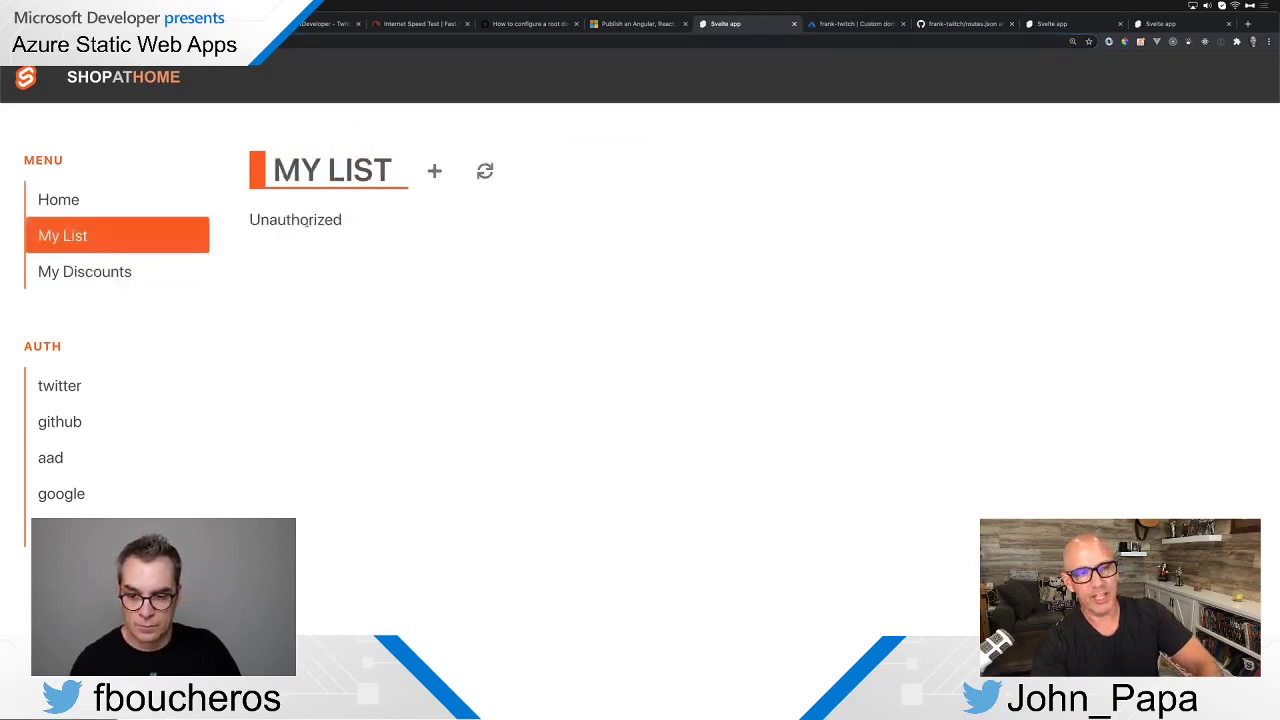
{"action": "left_click", "coordinate": [55, 385]}
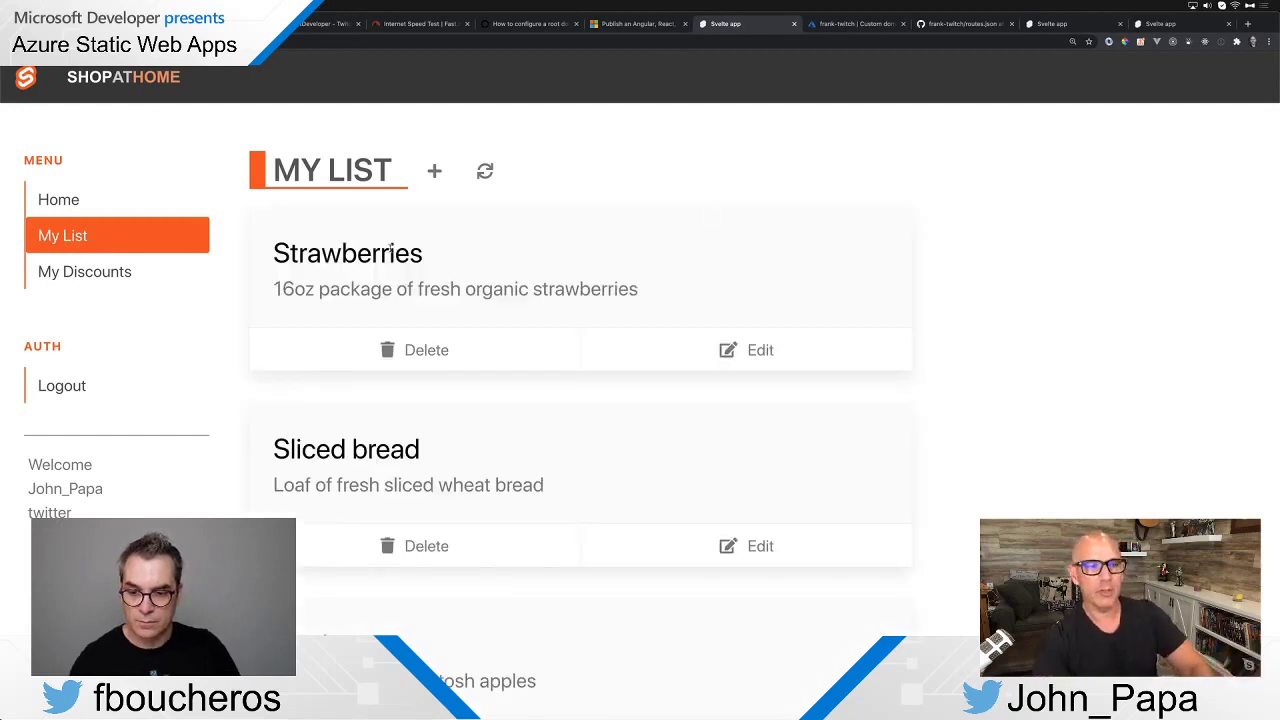
{"action": "left_click", "coordinate": [104, 277]}
{"action": "double_click", "coordinate": [313, 221]}
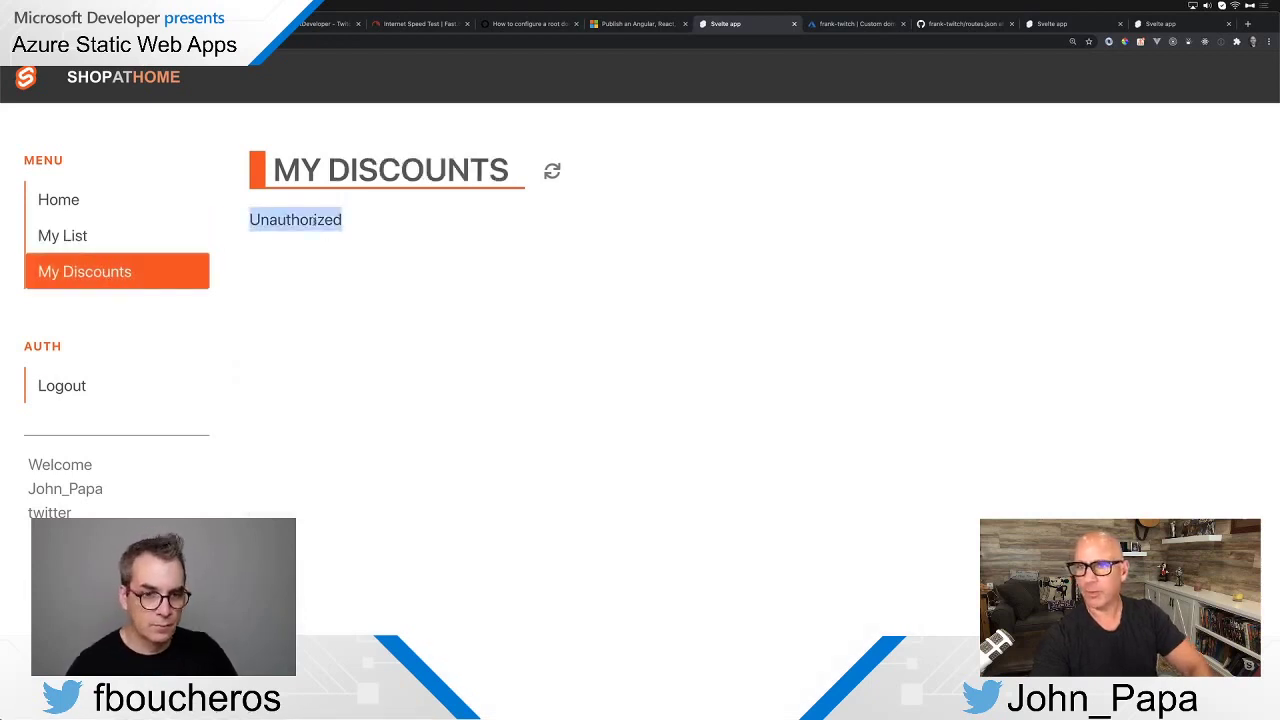
{"action": "left_click", "coordinate": [953, 25]}
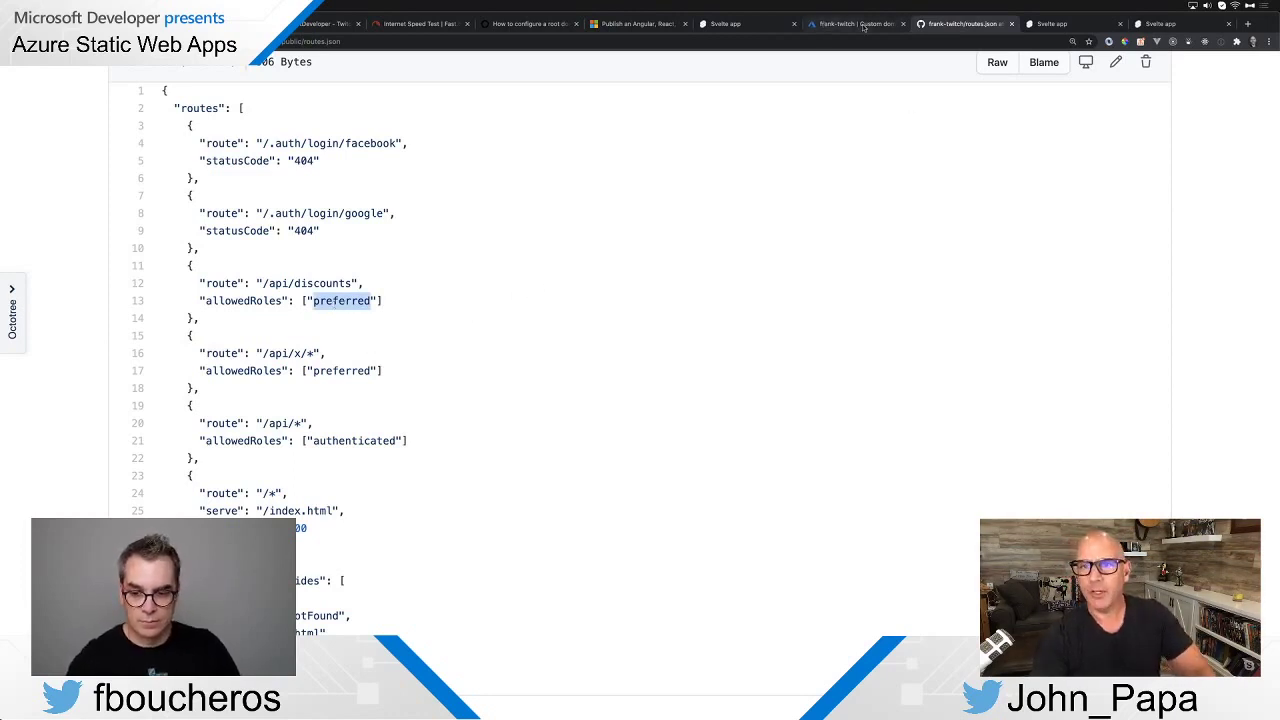
From Azure Home, open the shopathome static web app's Role management page
{"action": "left_click", "coordinate": [1051, 24]}
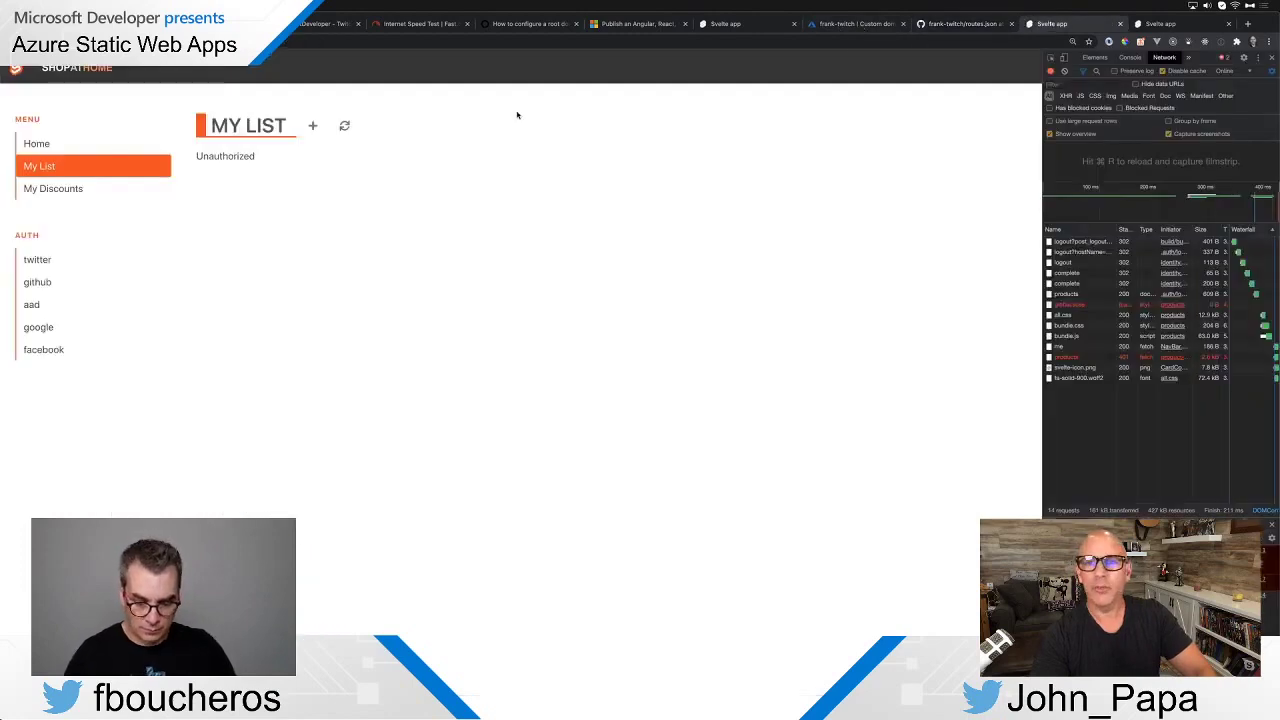
{"action": "left_click", "coordinate": [850, 26]}
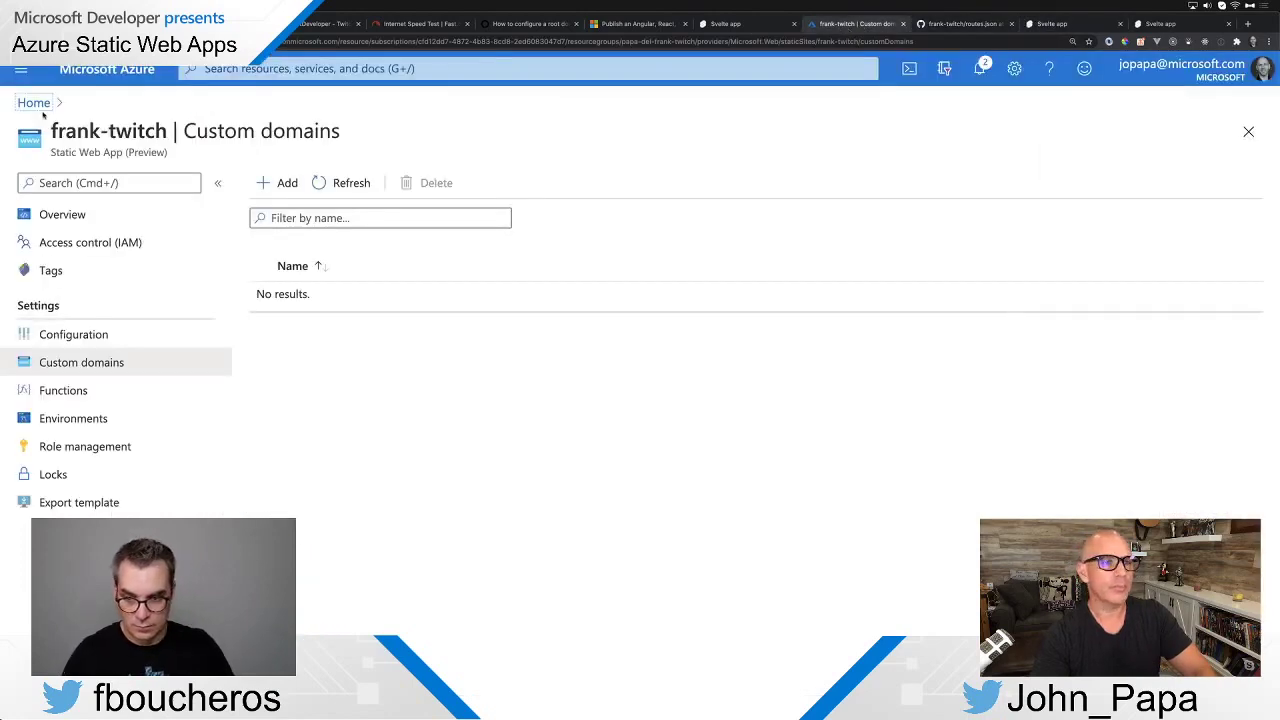
{"action": "left_click", "coordinate": [36, 104]}
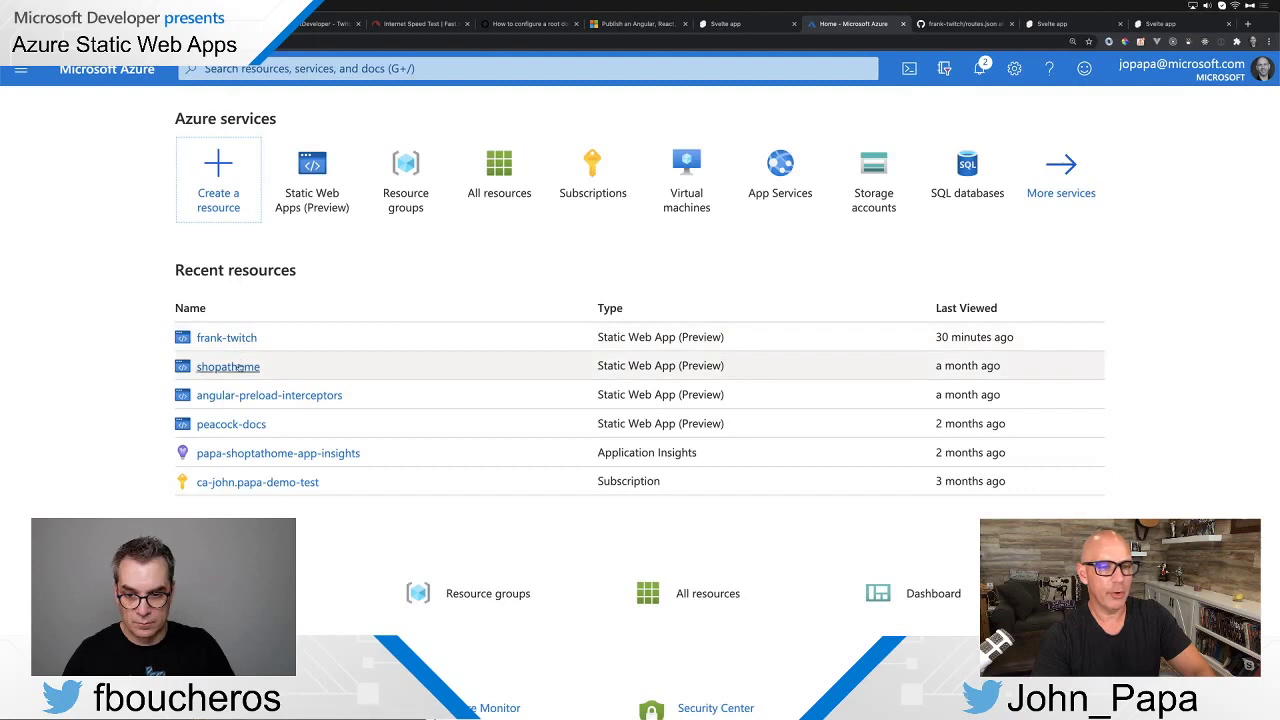
{"action": "left_click", "coordinate": [228, 367]}
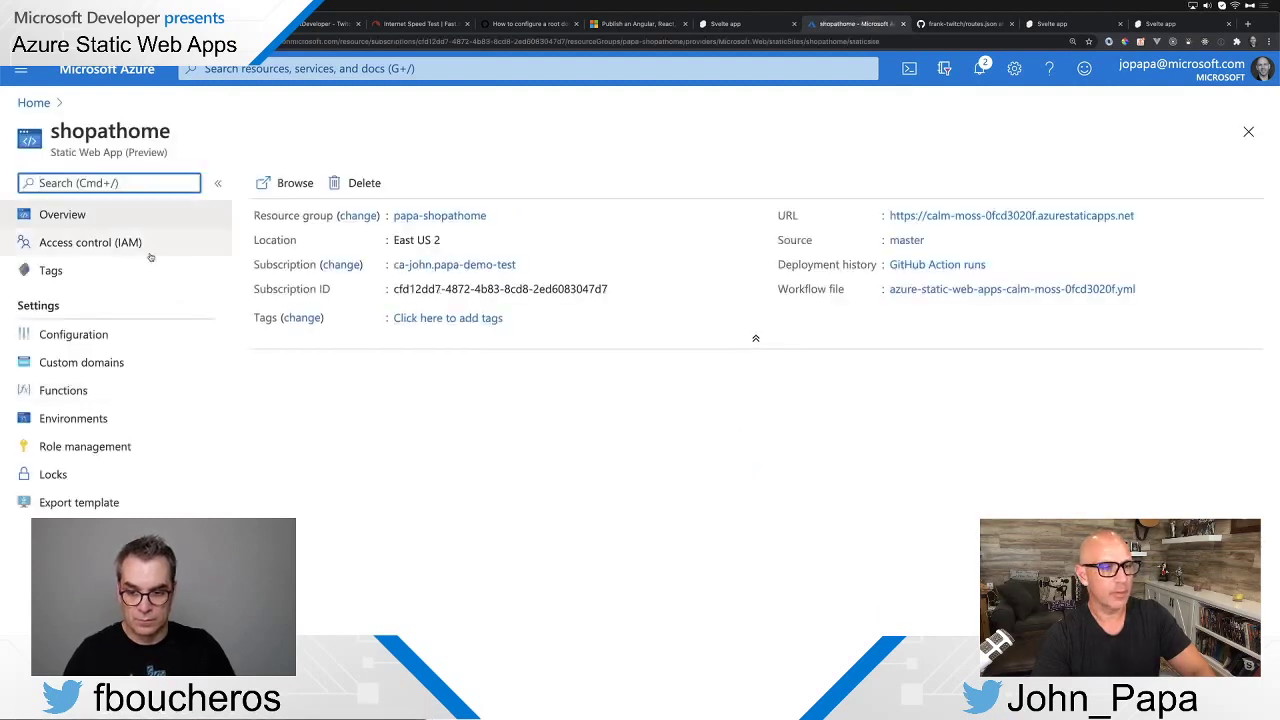
{"action": "left_click", "coordinate": [104, 450]}
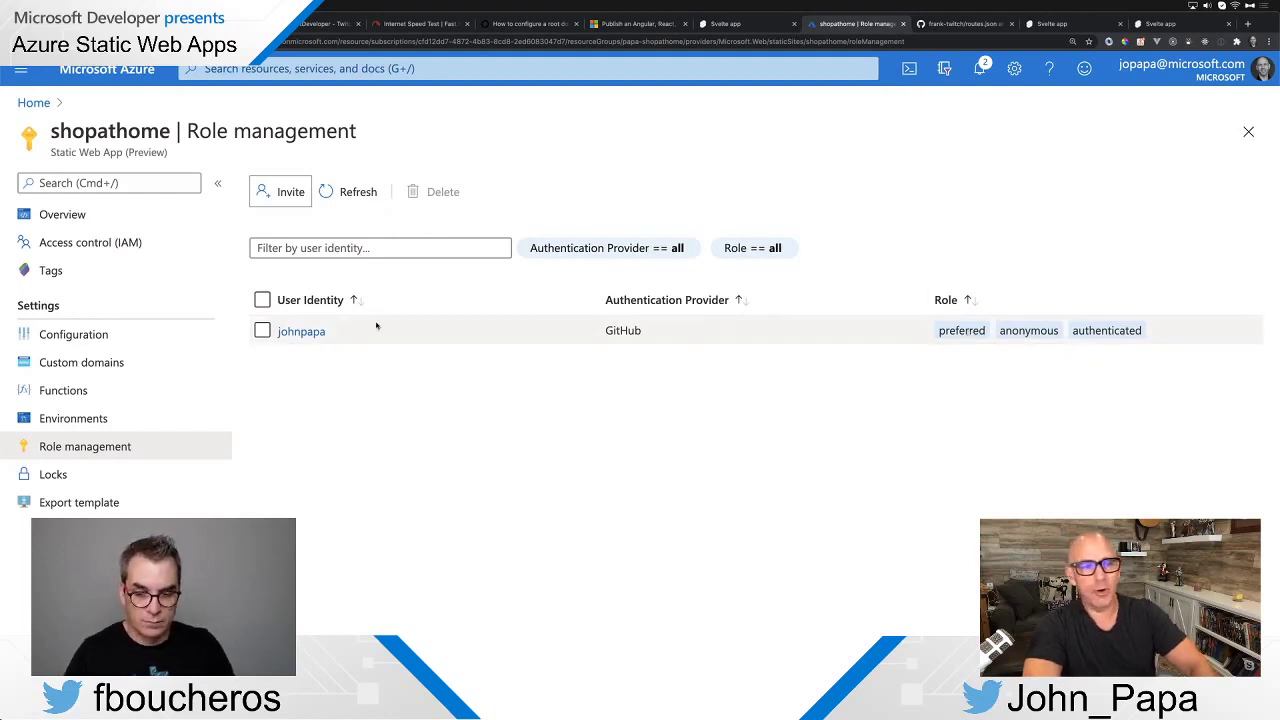
{"action": "left_click", "coordinate": [286, 192]}
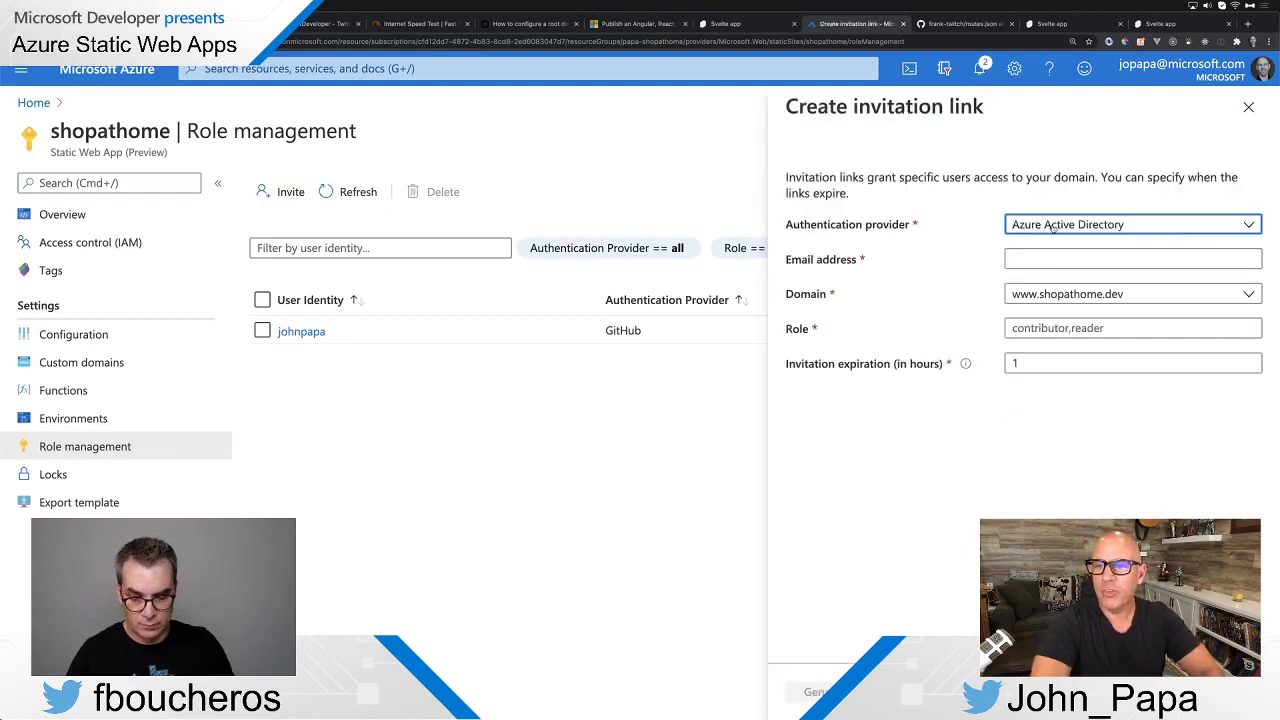
{"action": "left_click", "coordinate": [1052, 228]}
{"action": "left_click", "coordinate": [1038, 330]}
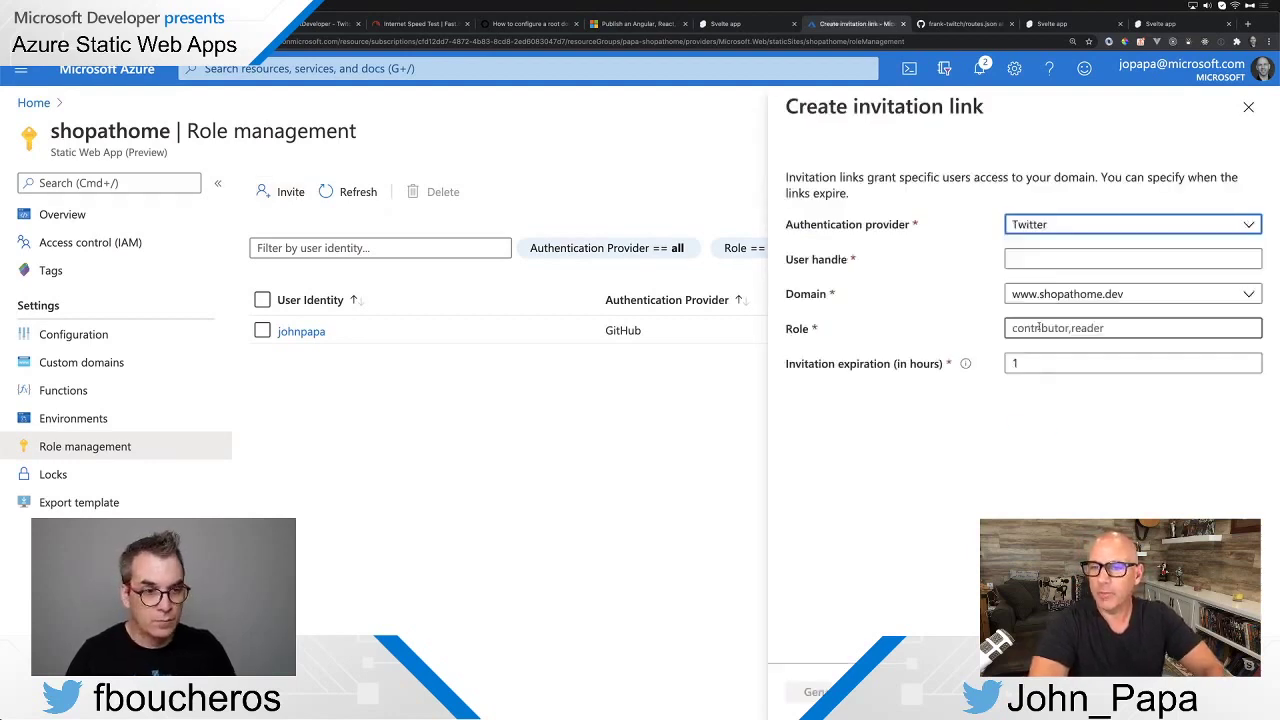
{"action": "left_click", "coordinate": [1064, 258]}
{"action": "type", "text": "f"}
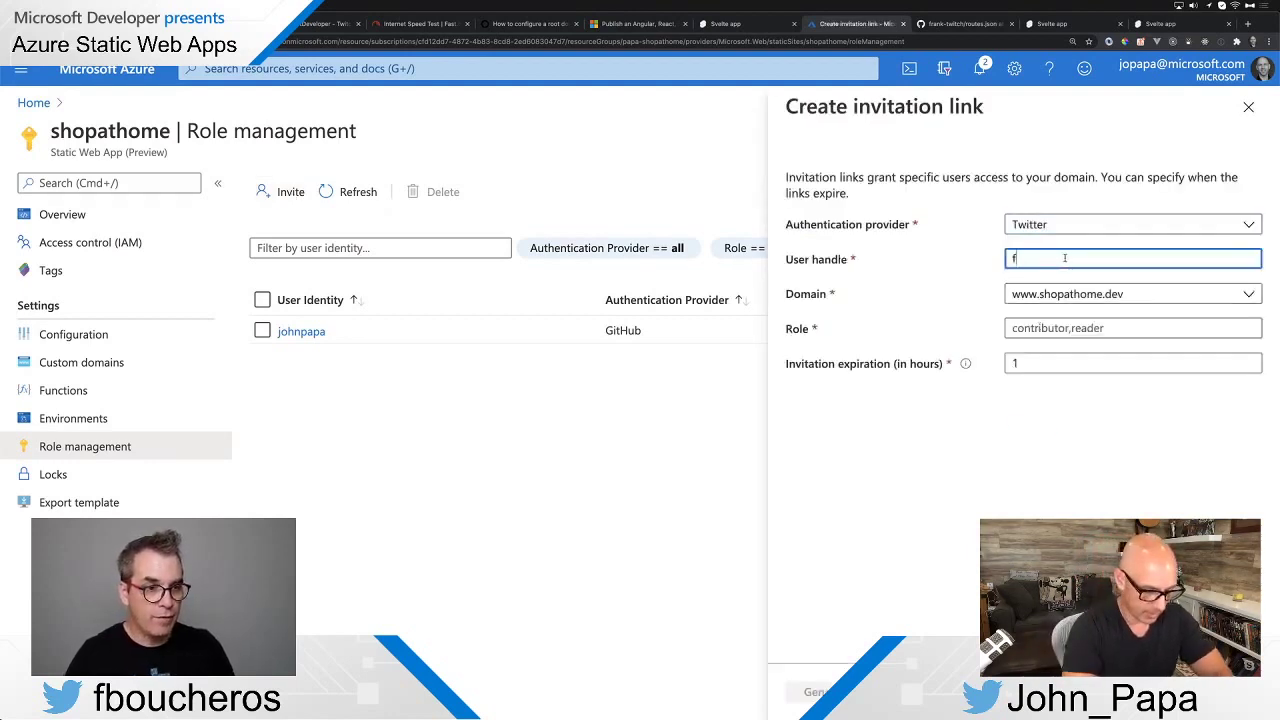
{"action": "type", "text": "boucheros"}
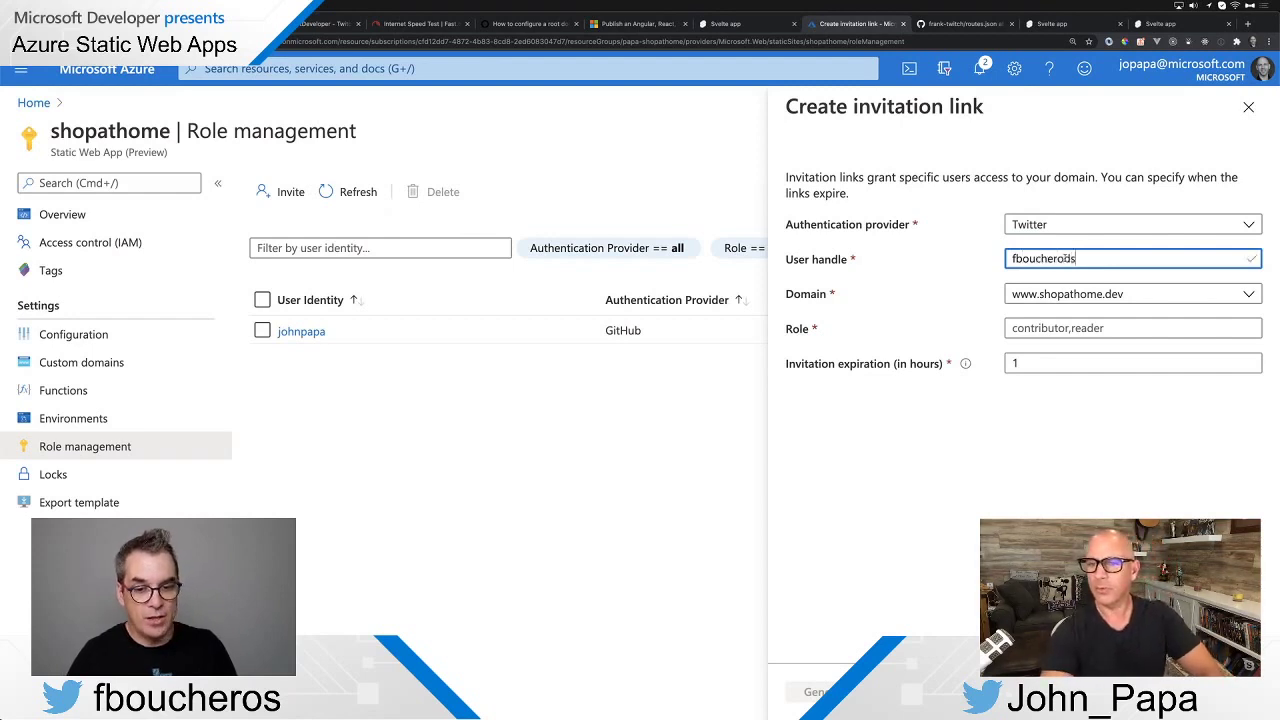
{"action": "key", "text": "BackSpace"}
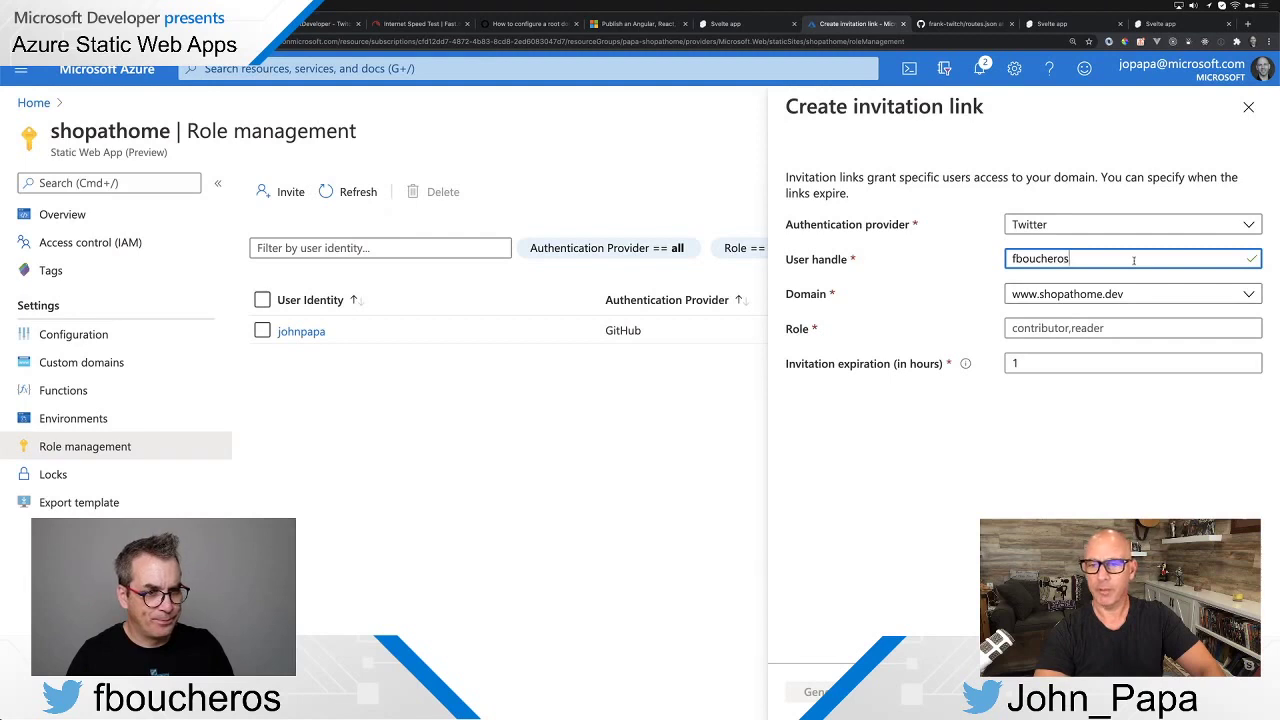
{"action": "left_click", "coordinate": [1099, 302]}
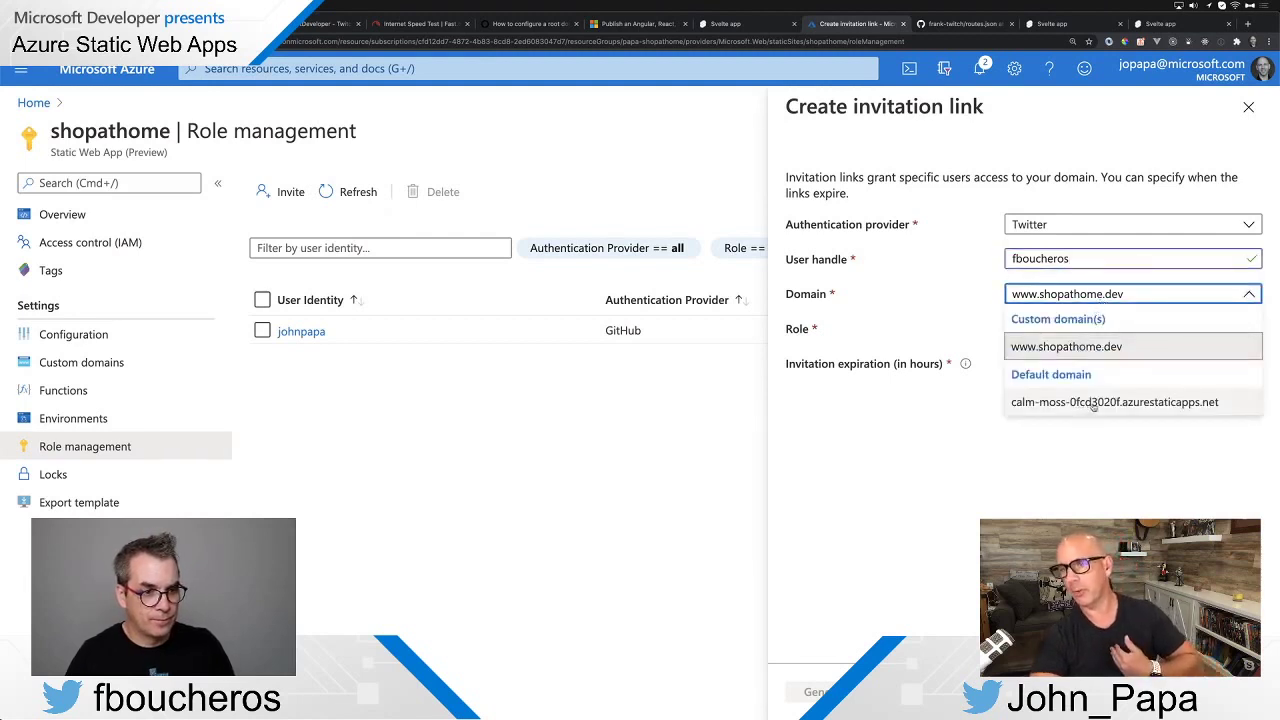
{"action": "left_click", "coordinate": [1062, 346]}
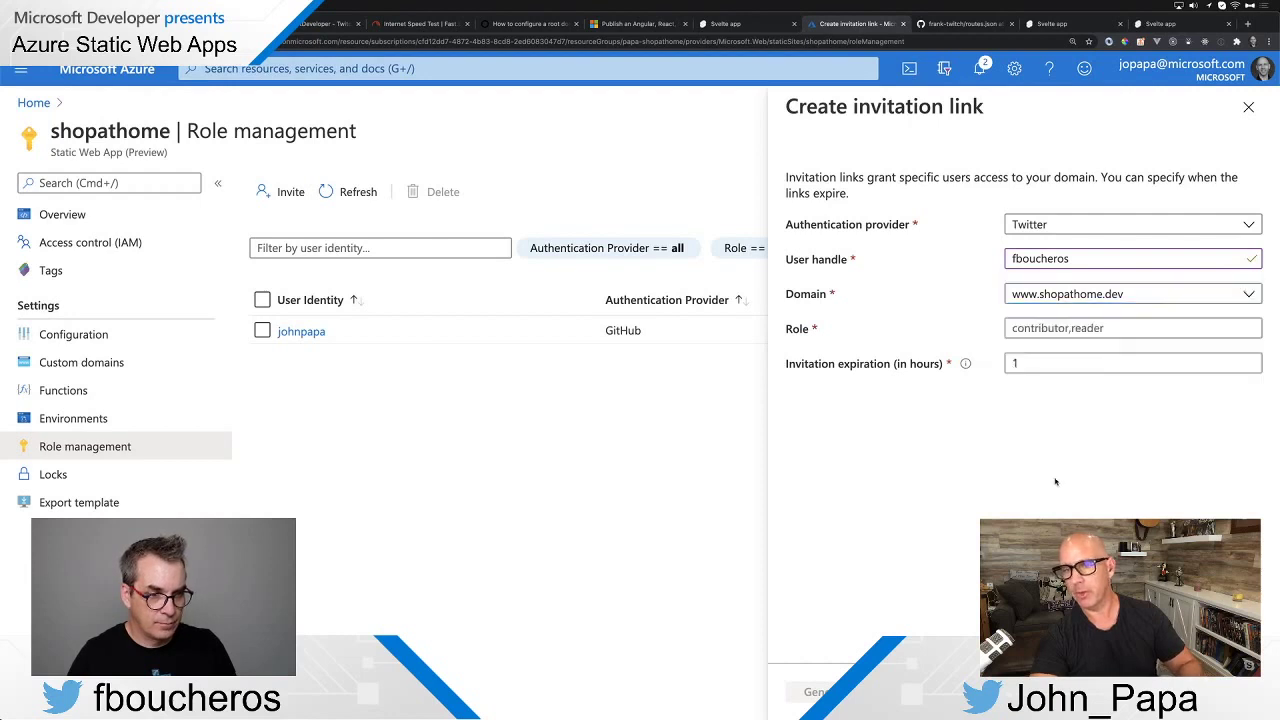
{"action": "left_click", "coordinate": [1060, 330]}
{"action": "type", "text": "p"}
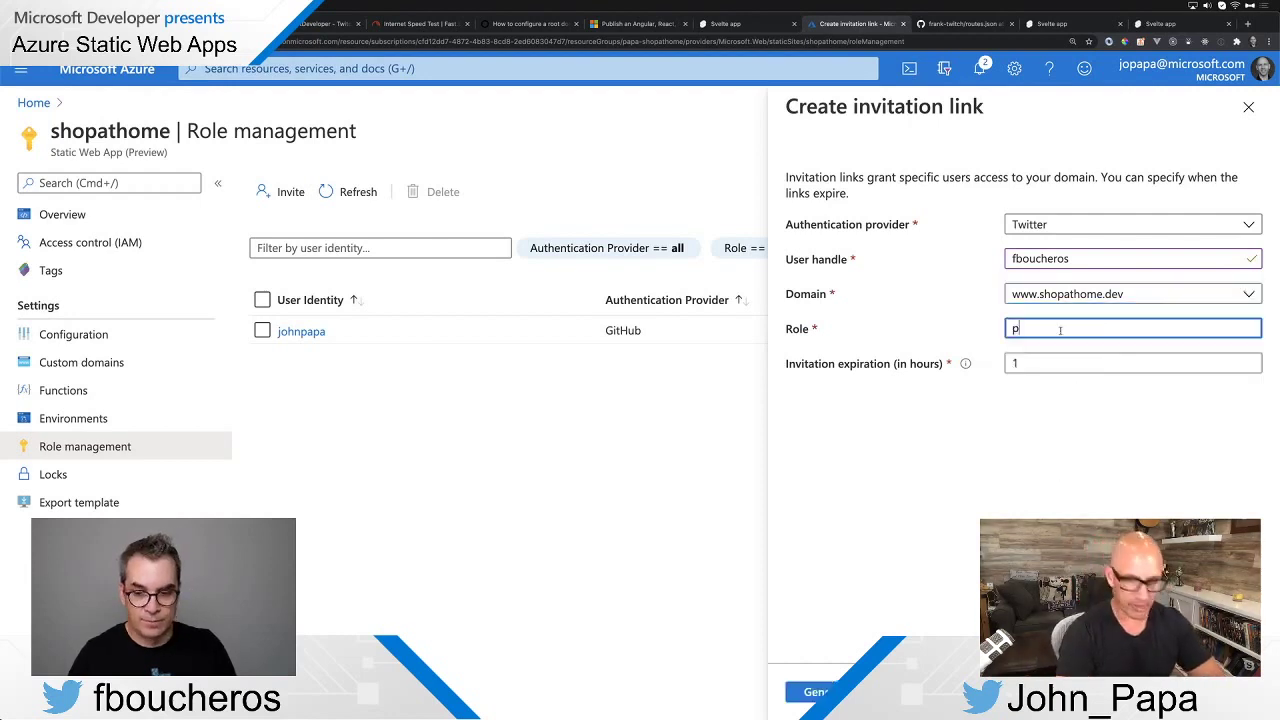
{"action": "type", "text": "referred"}
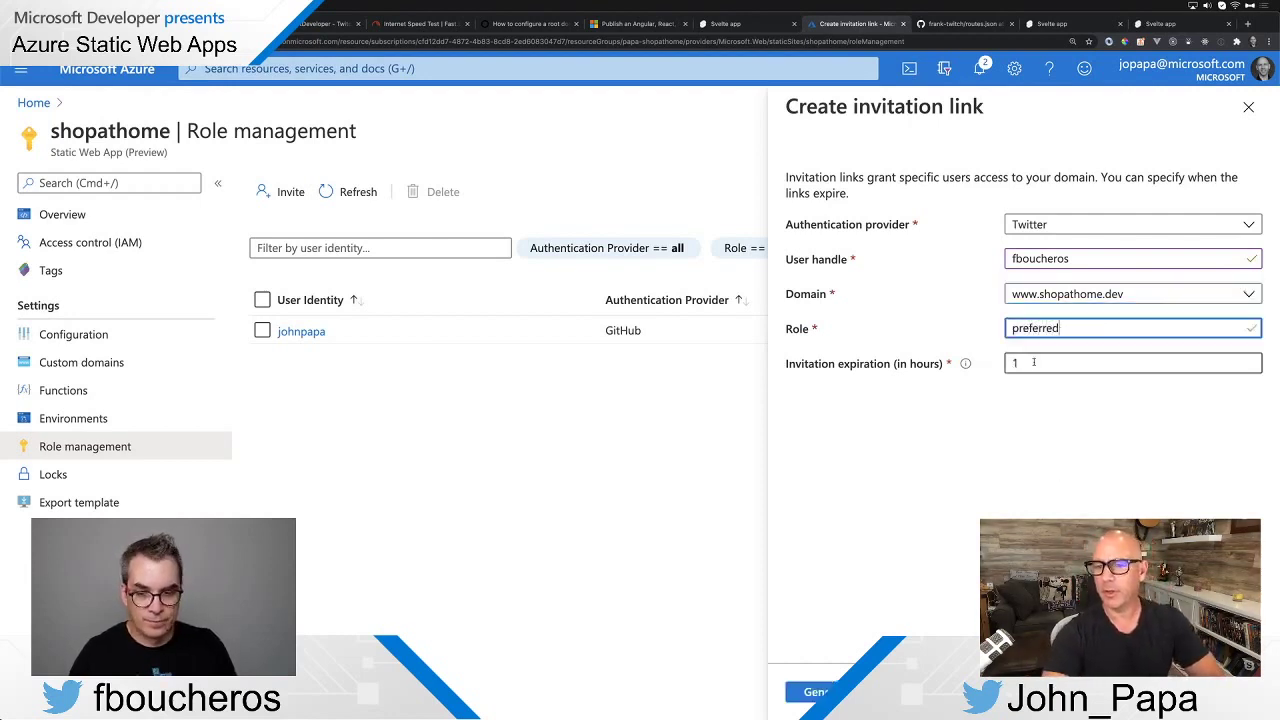
{"action": "left_click", "coordinate": [1017, 364]}
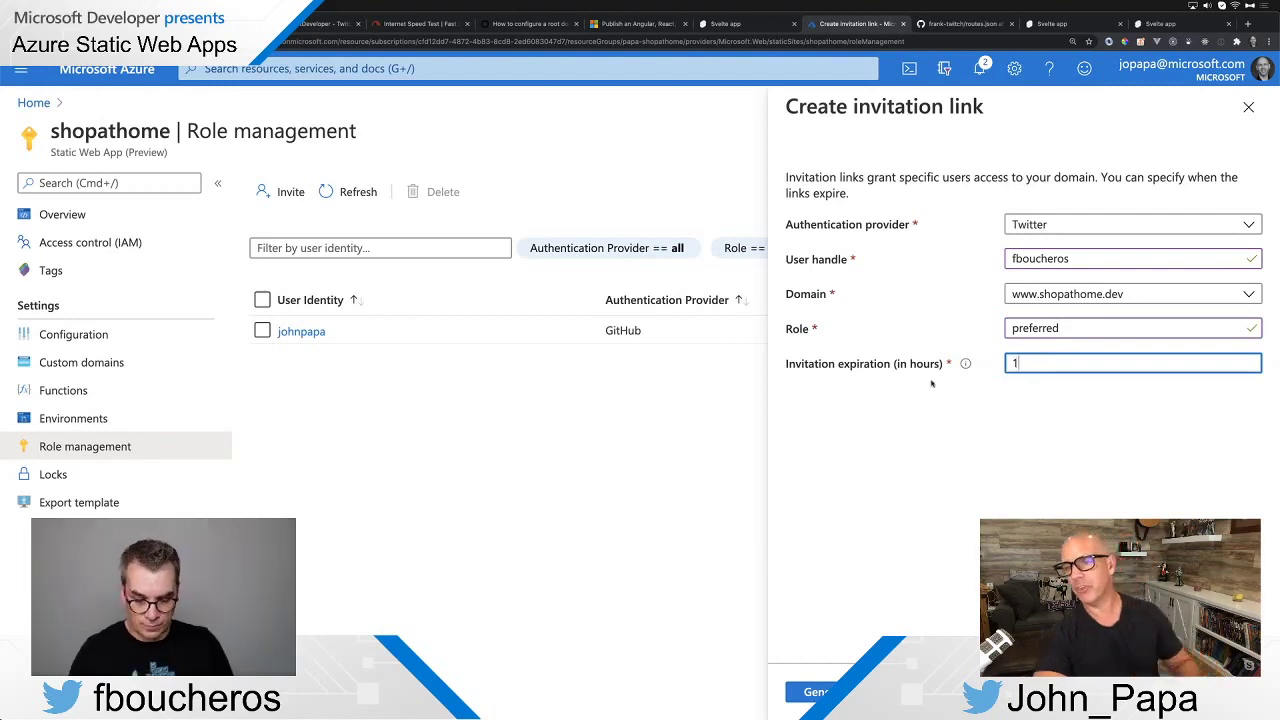
Generate the invitation link, copy it, and send it in the Skype chat
{"action": "left_click", "coordinate": [814, 692]}
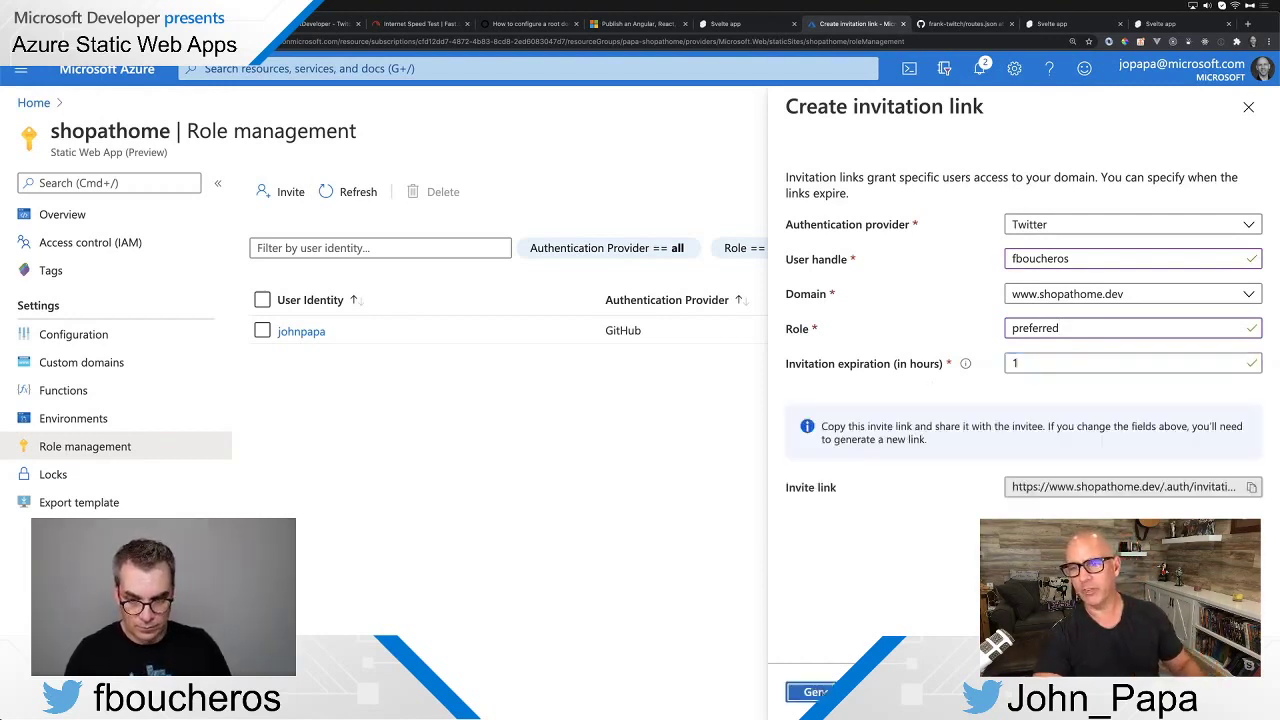
{"action": "left_click", "coordinate": [1251, 487]}
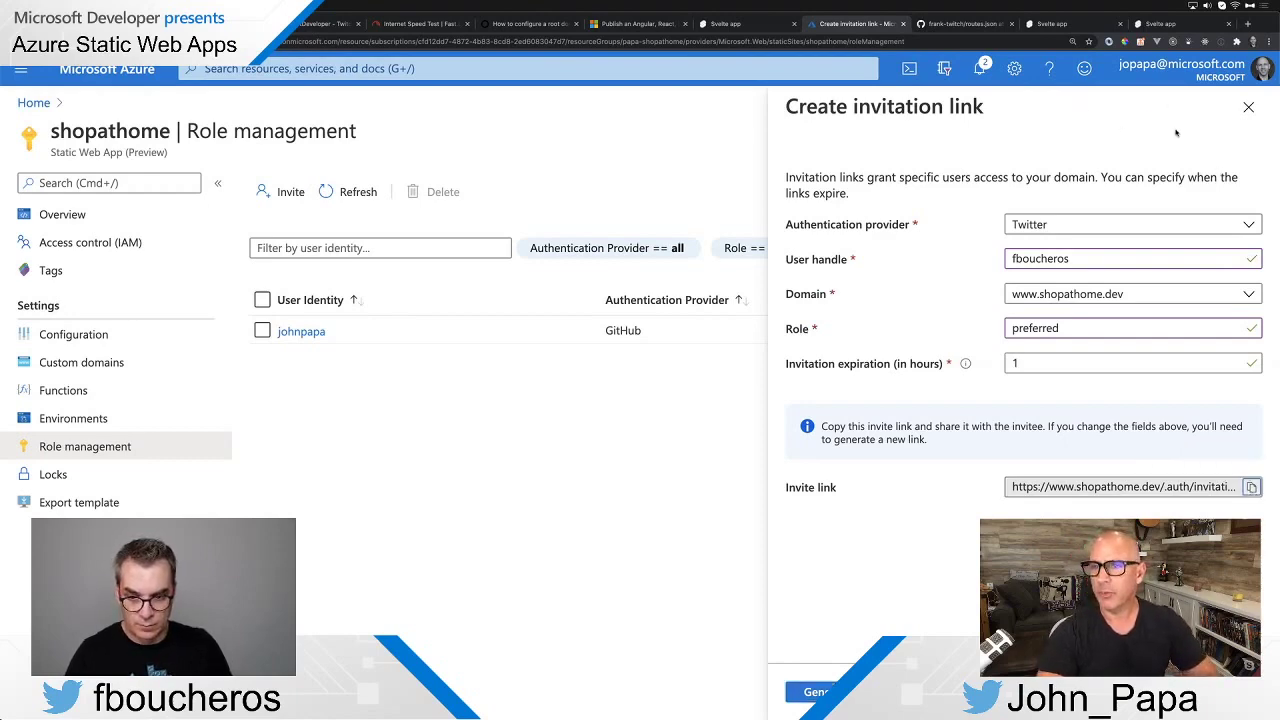
{"action": "key", "text": "super+Tab"}
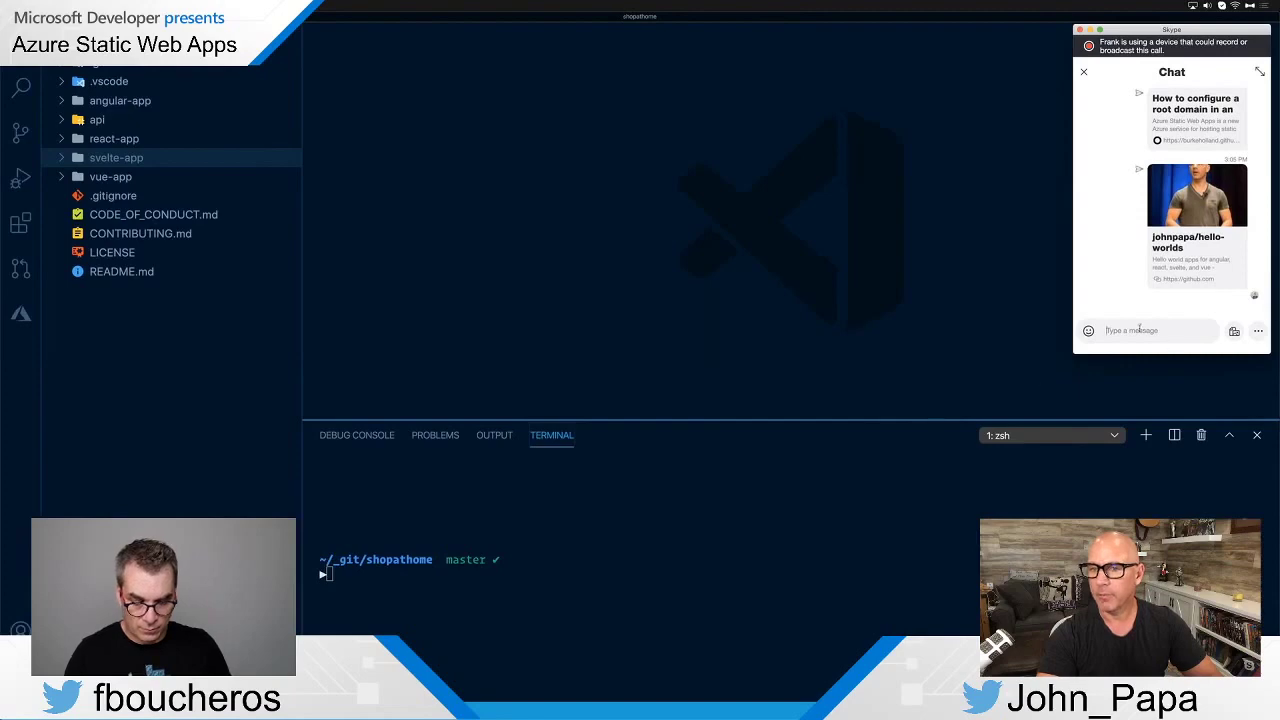
{"action": "key", "text": "super+v"}
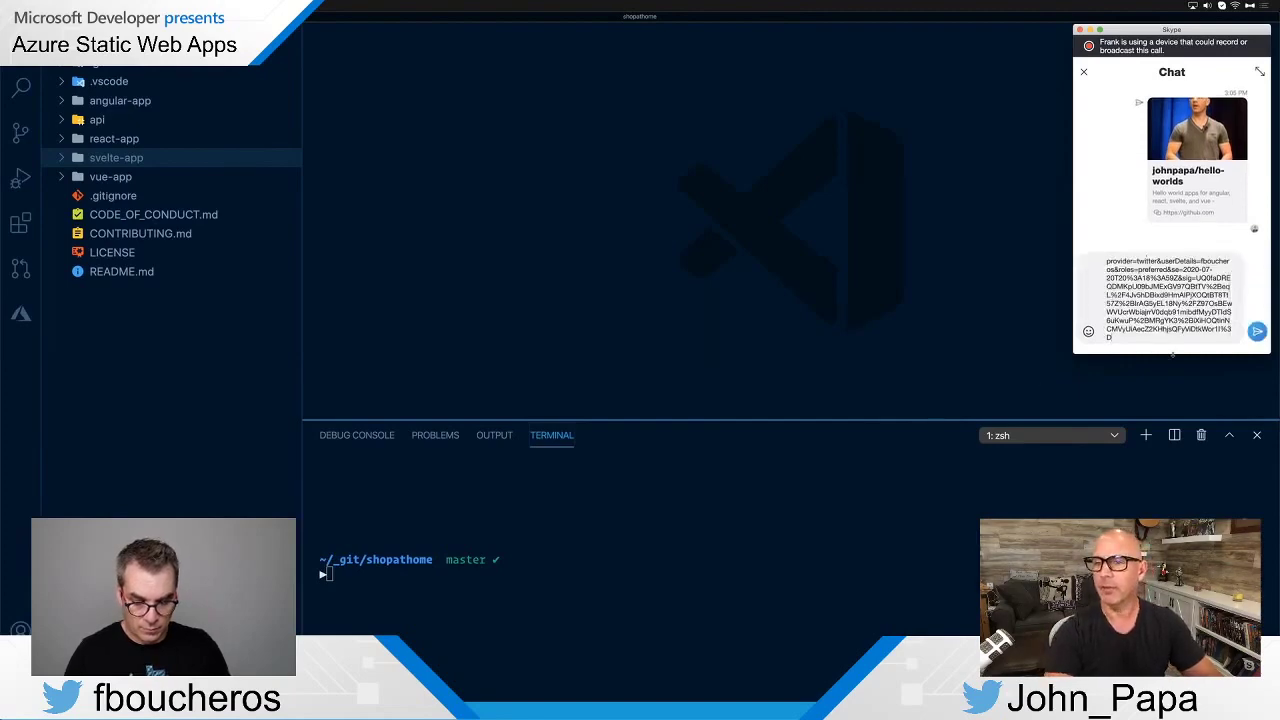
{"action": "key", "text": "Return"}
{"action": "key", "text": "super+Tab"}
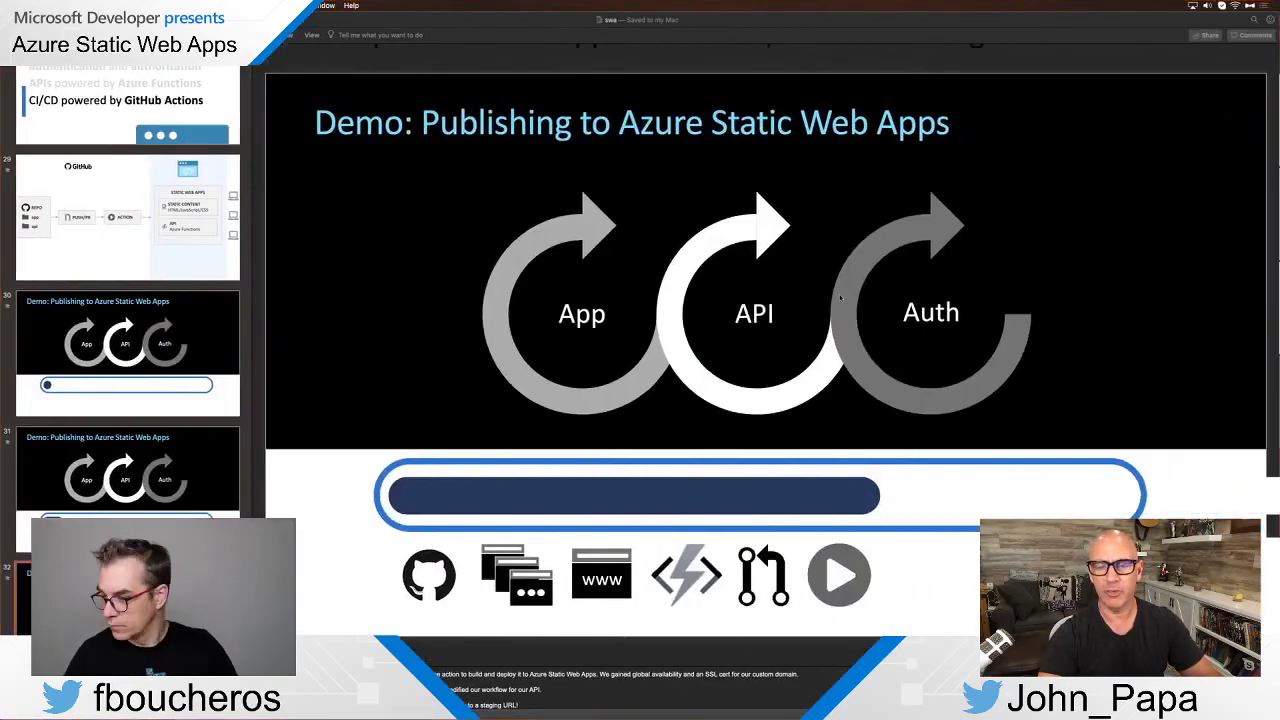
{"action": "key", "text": "super+Tab"}
{"action": "key", "text": "super+Tab"}
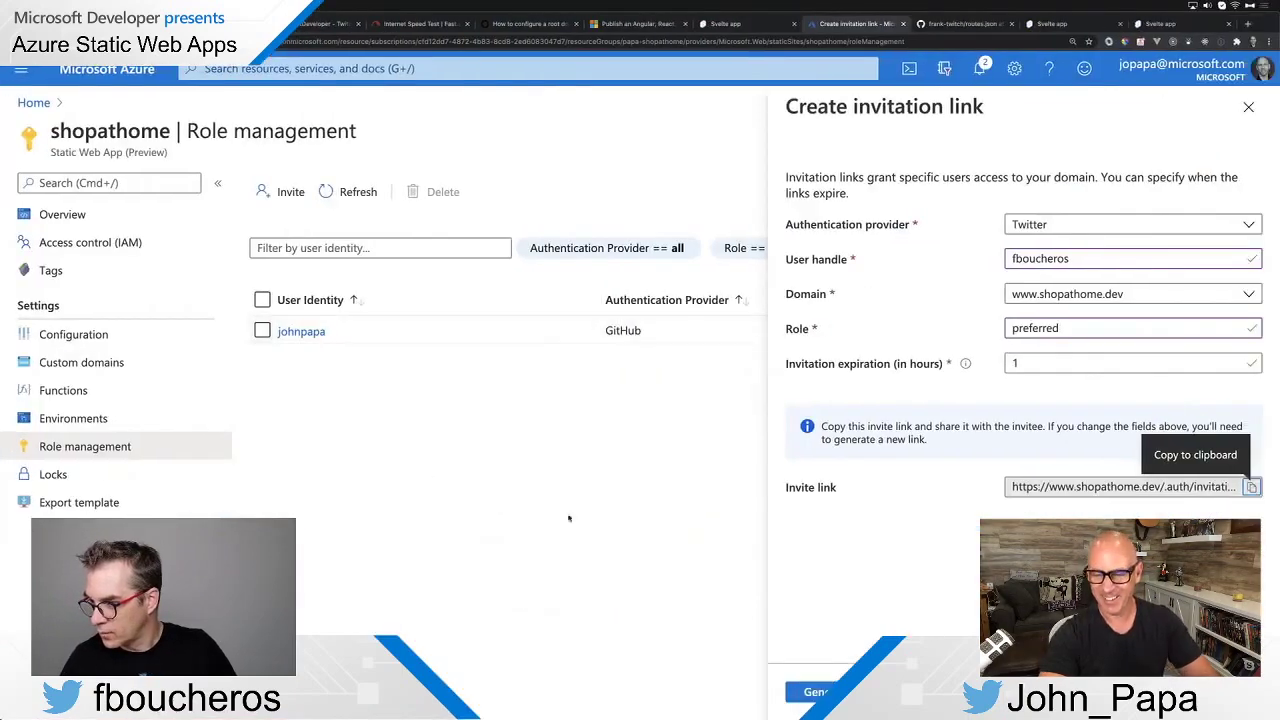
Close the invitation panel and refresh Role management until the invited Twitter user appears
{"action": "left_click", "coordinate": [539, 492]}
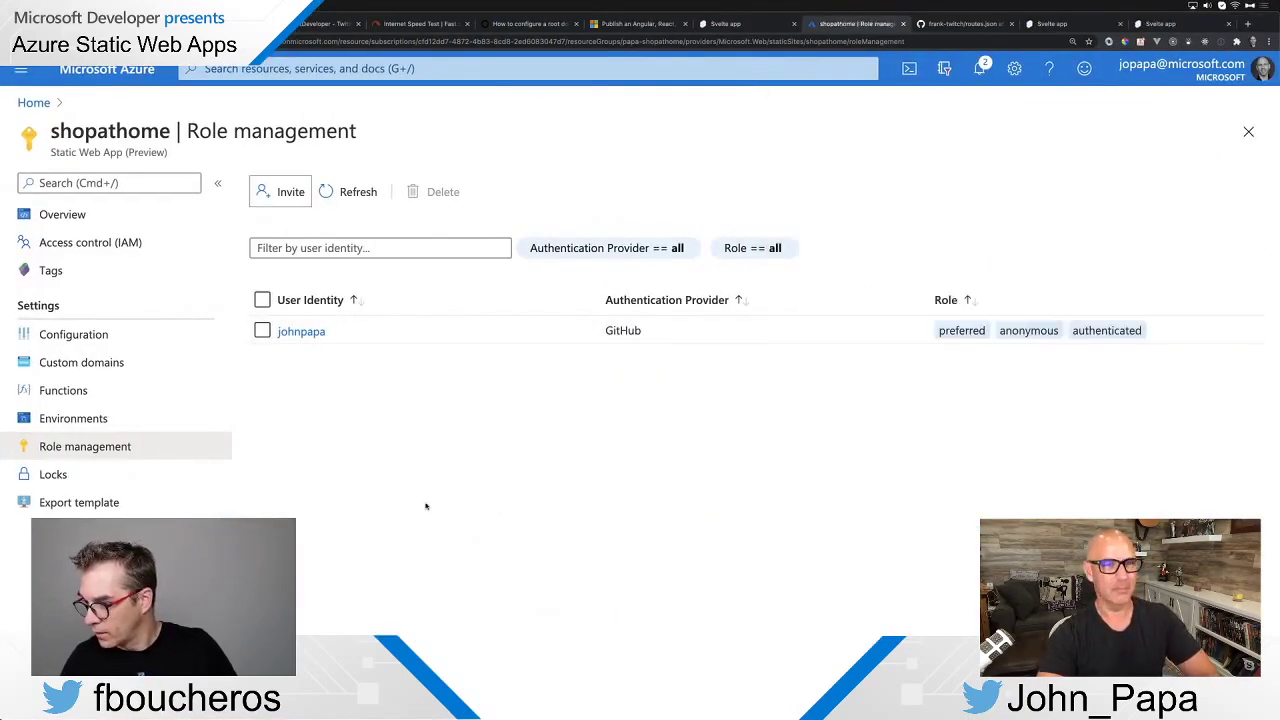
{"action": "left_click", "coordinate": [348, 191]}
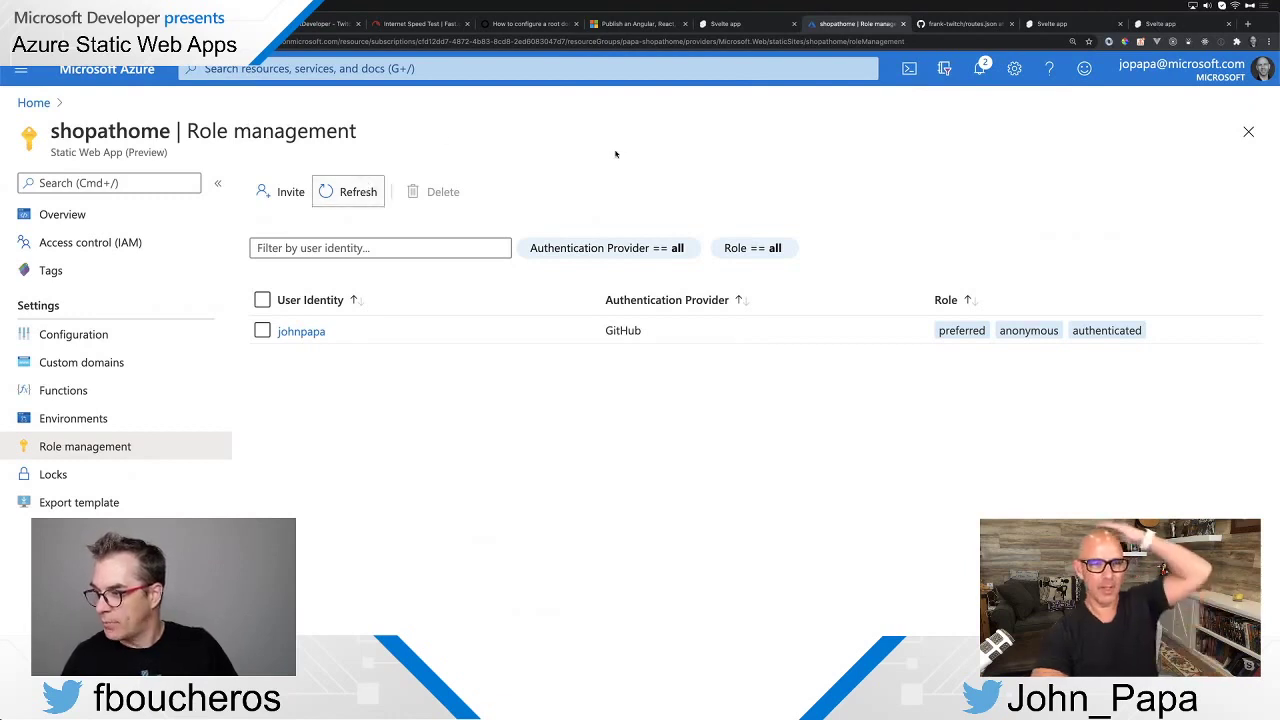
{"action": "left_click", "coordinate": [350, 193]}
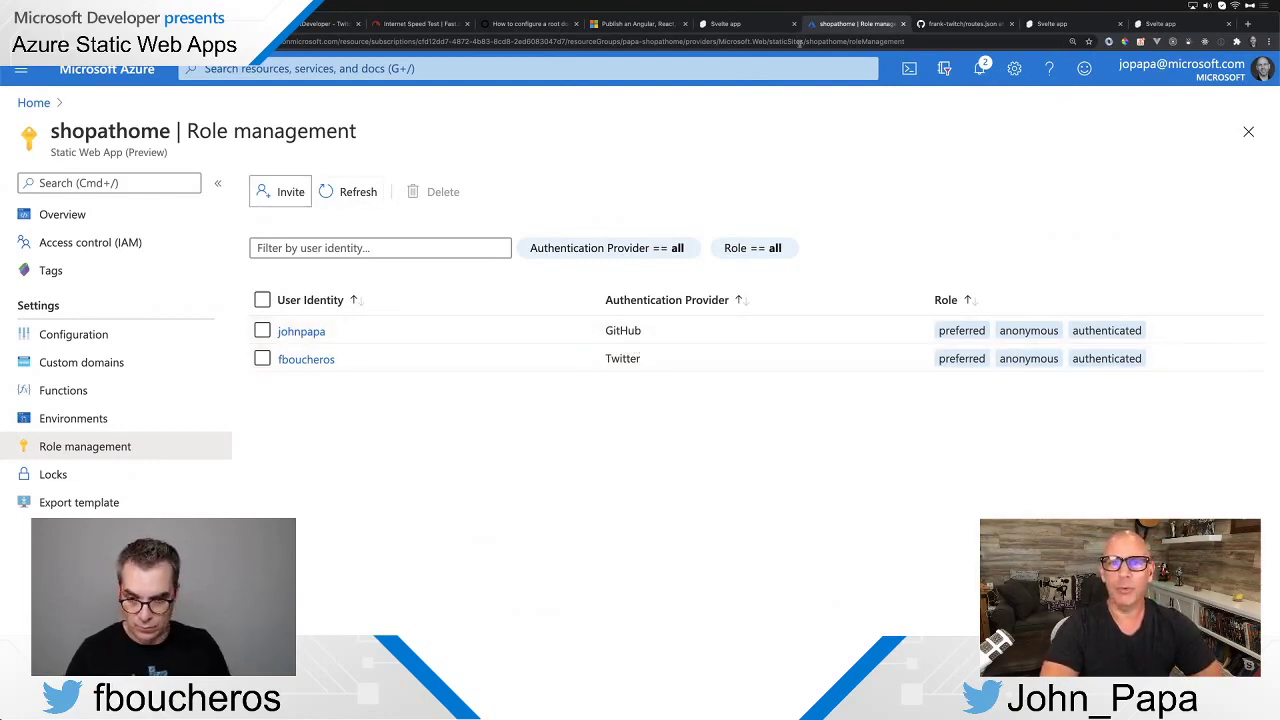
{"action": "left_click", "coordinate": [752, 23]}
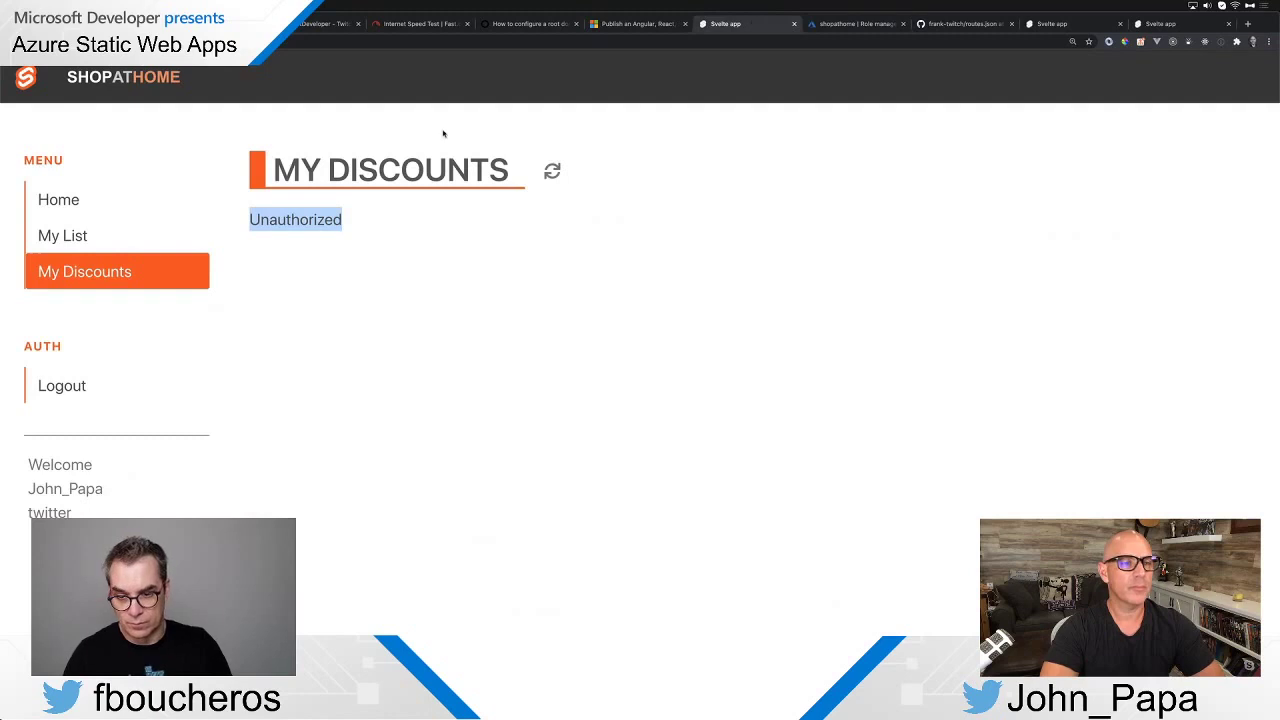
Log out, sign back in with GitHub, and reopen My Discounts to load the discount codes
{"action": "left_click", "coordinate": [70, 380]}
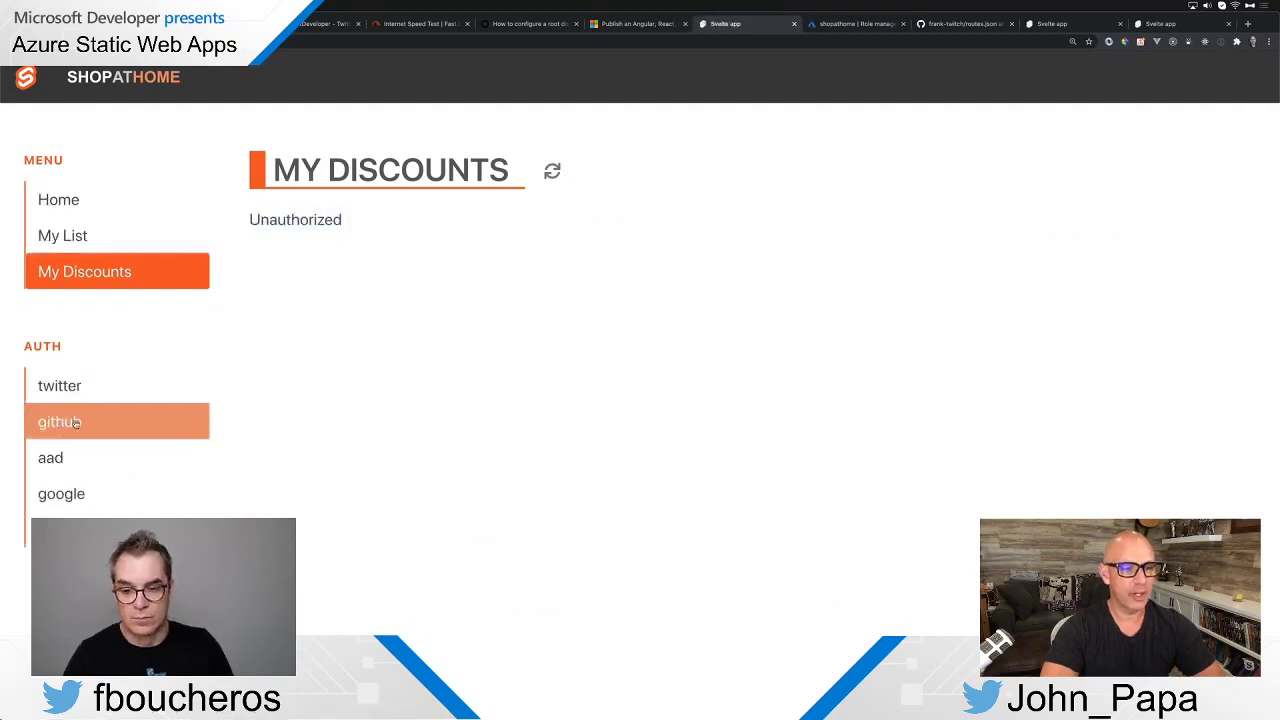
{"action": "left_click", "coordinate": [76, 423]}
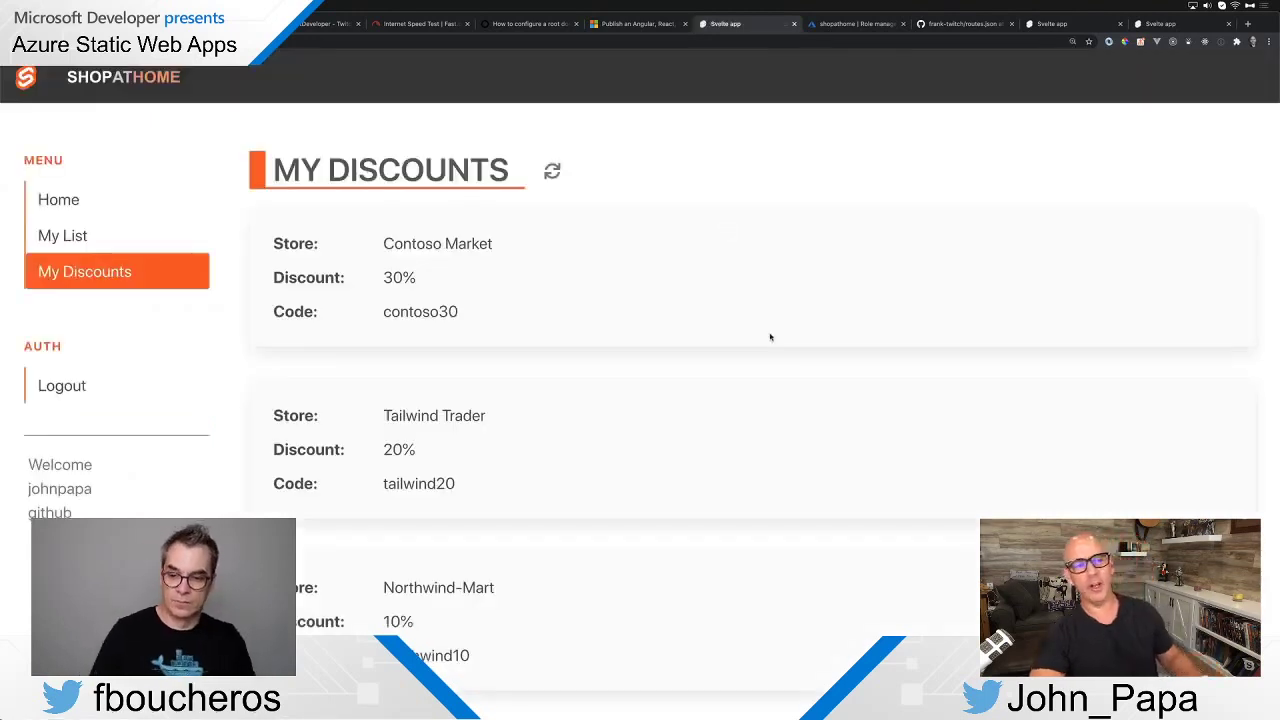
{"action": "left_click", "coordinate": [99, 238]}
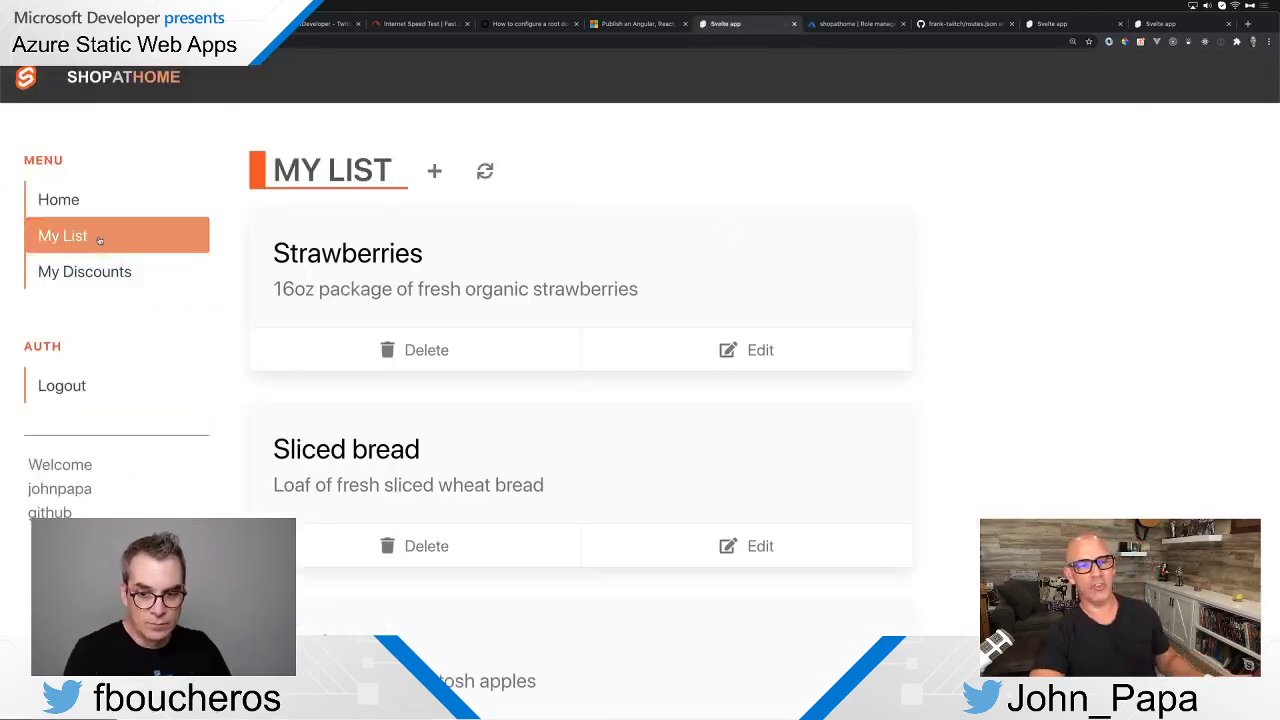
{"action": "left_click", "coordinate": [102, 273]}
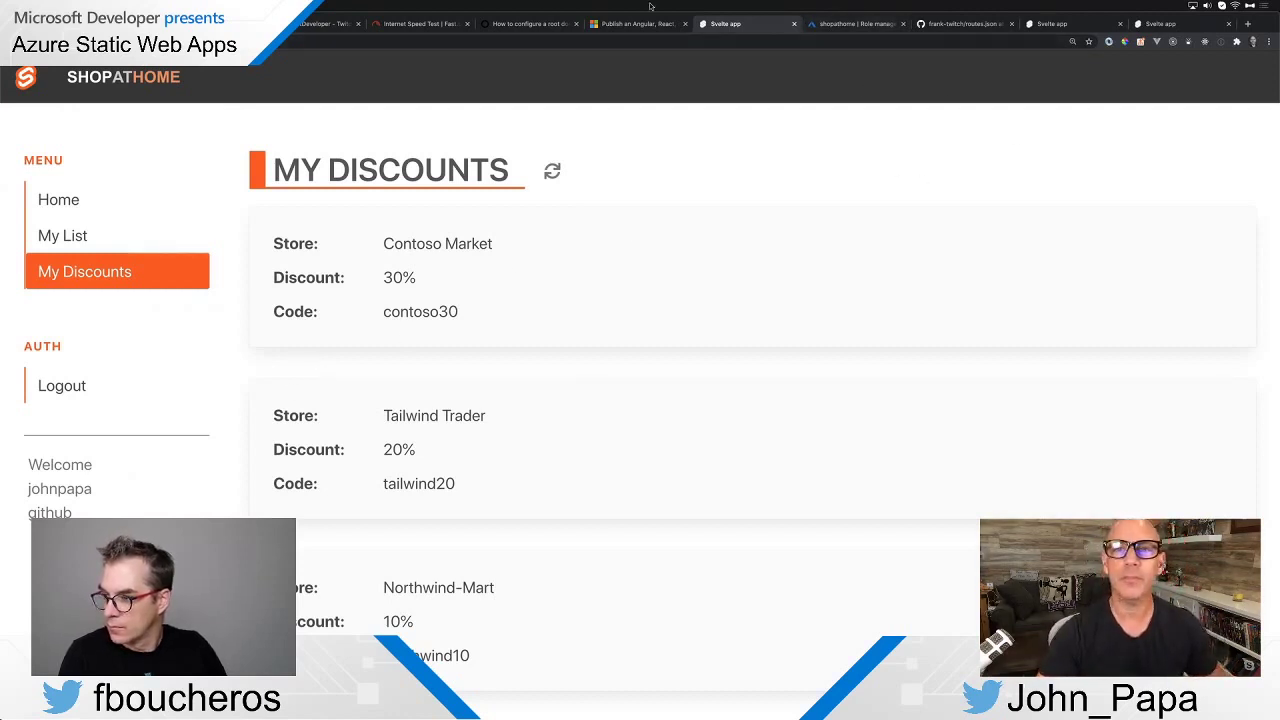
{"action": "left_click", "coordinate": [967, 22]}
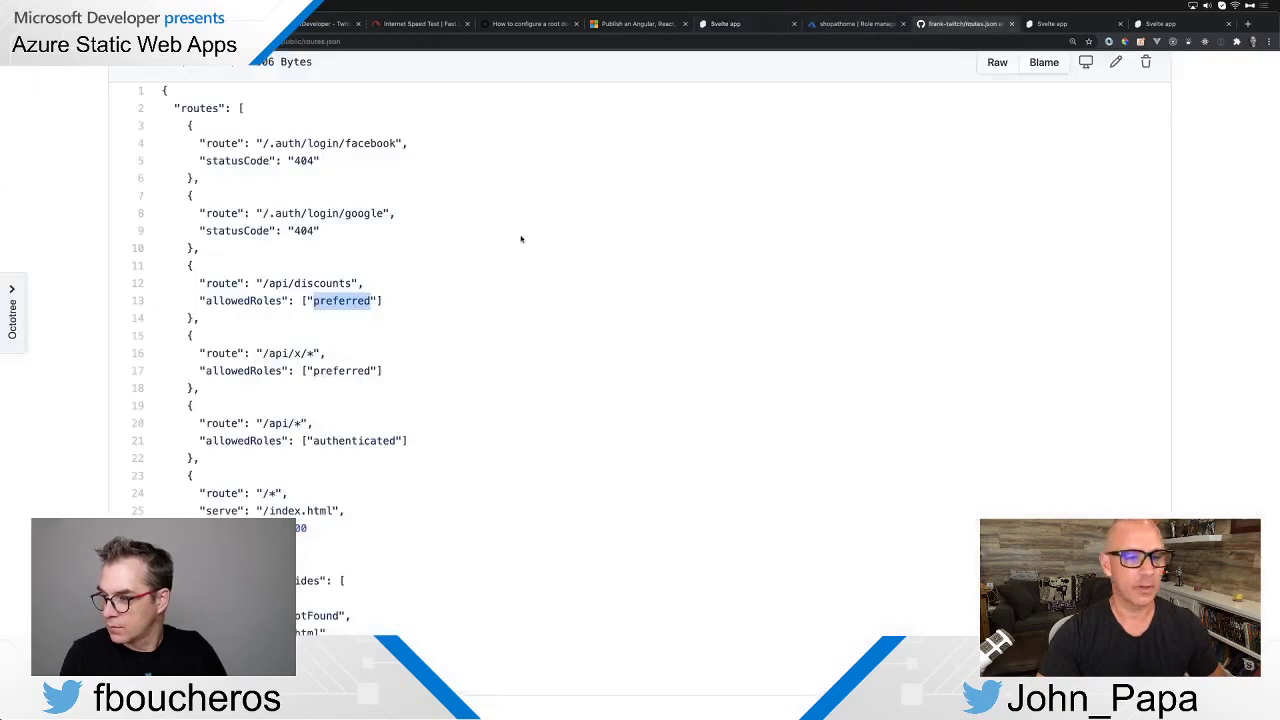
{"action": "scroll", "coordinate": [454, 362], "scroll_direction": "down", "scroll_amount": 3}
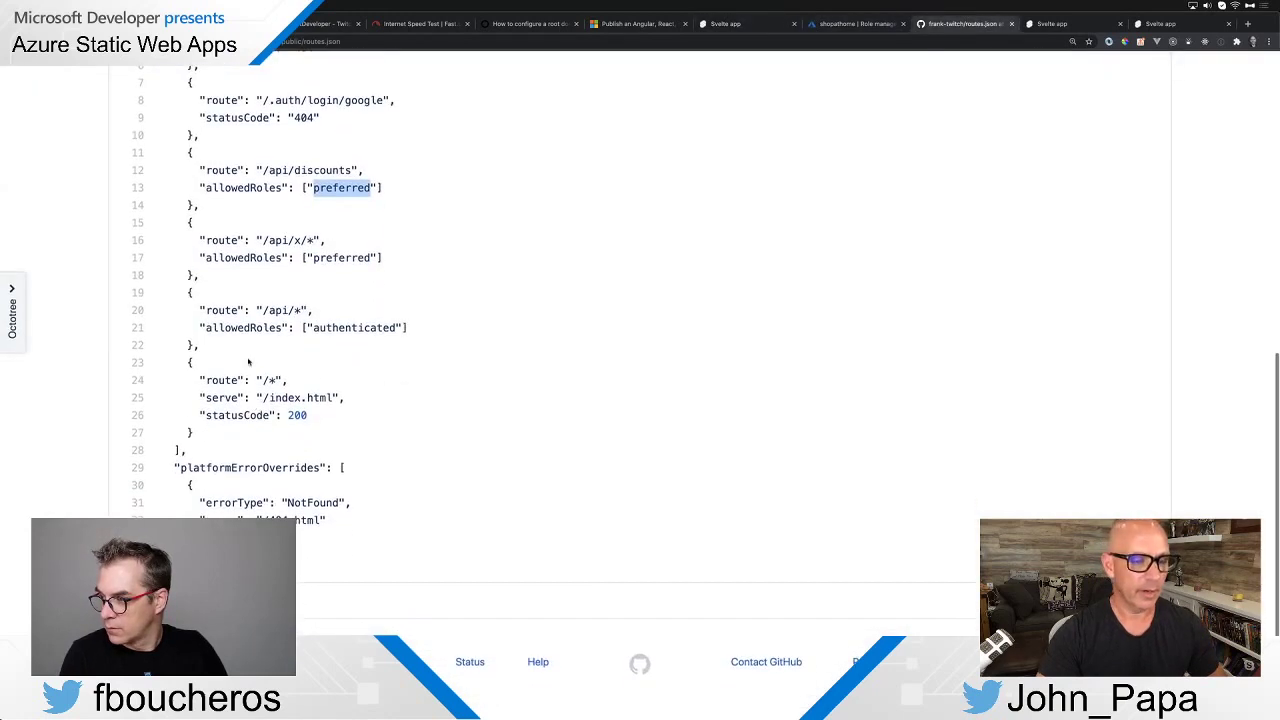
{"action": "scroll", "coordinate": [235, 269], "scroll_direction": "up", "scroll_amount": 3}
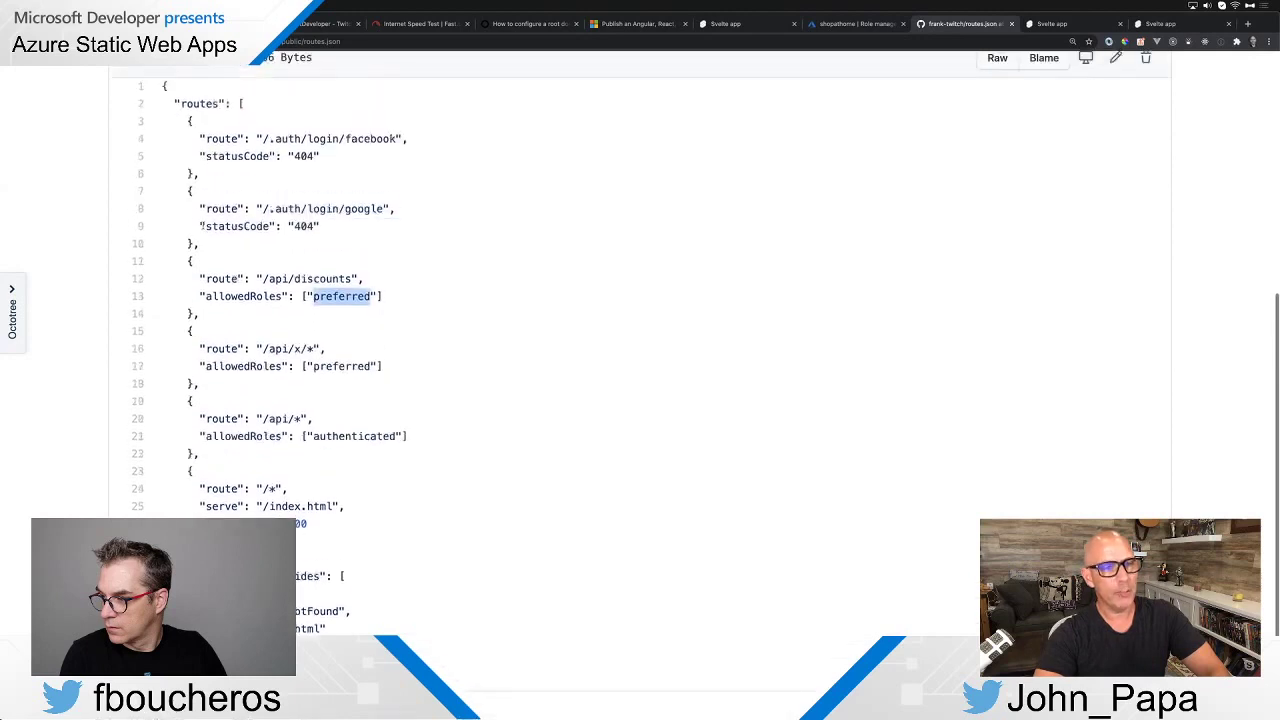
{"action": "left_click_drag", "start_coordinate": [189, 261], "coordinate": [234, 460]}
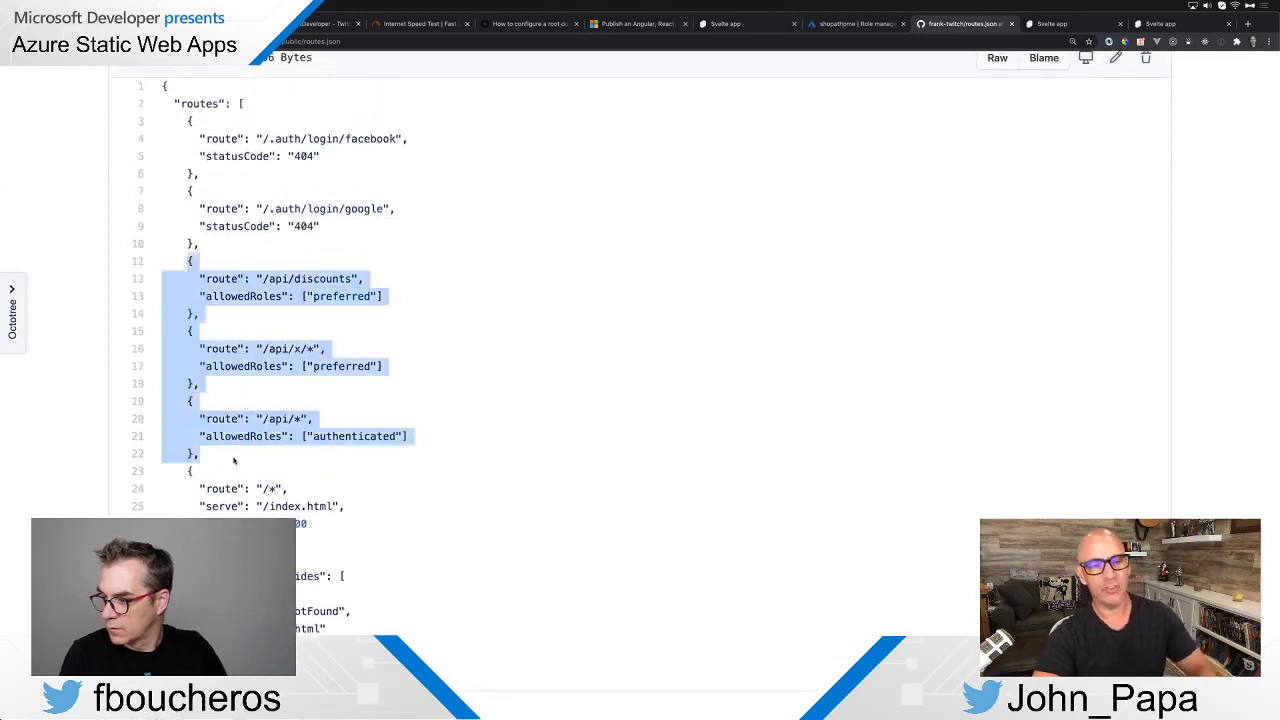
{"action": "key", "text": "super+space"}
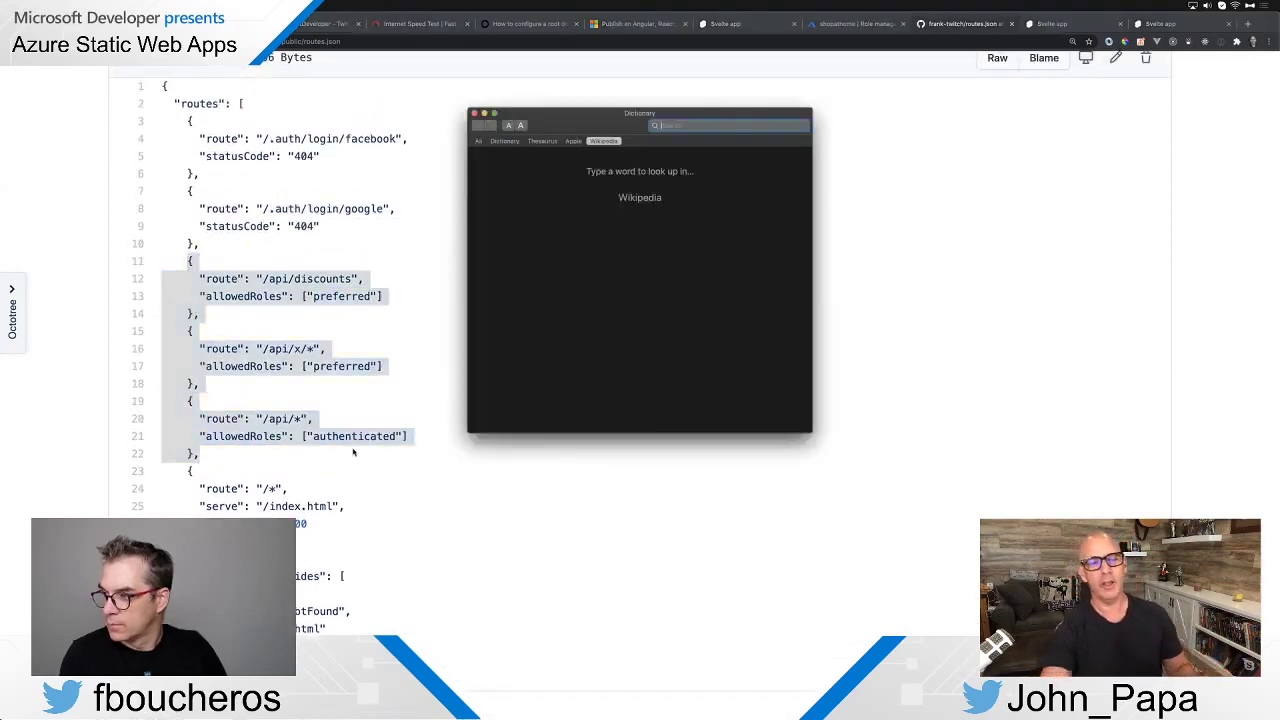
{"action": "key", "text": "Escape"}
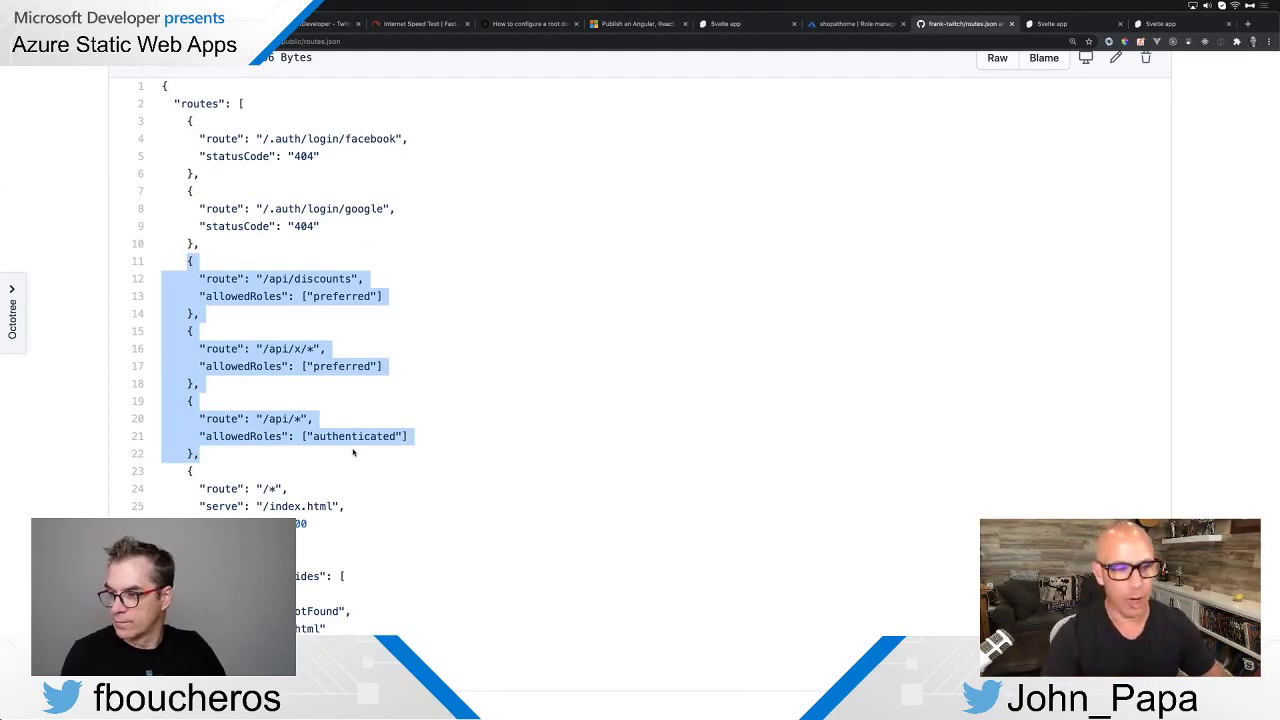
{"action": "scroll", "coordinate": [465, 517], "scroll_direction": "down", "scroll_amount": 1}
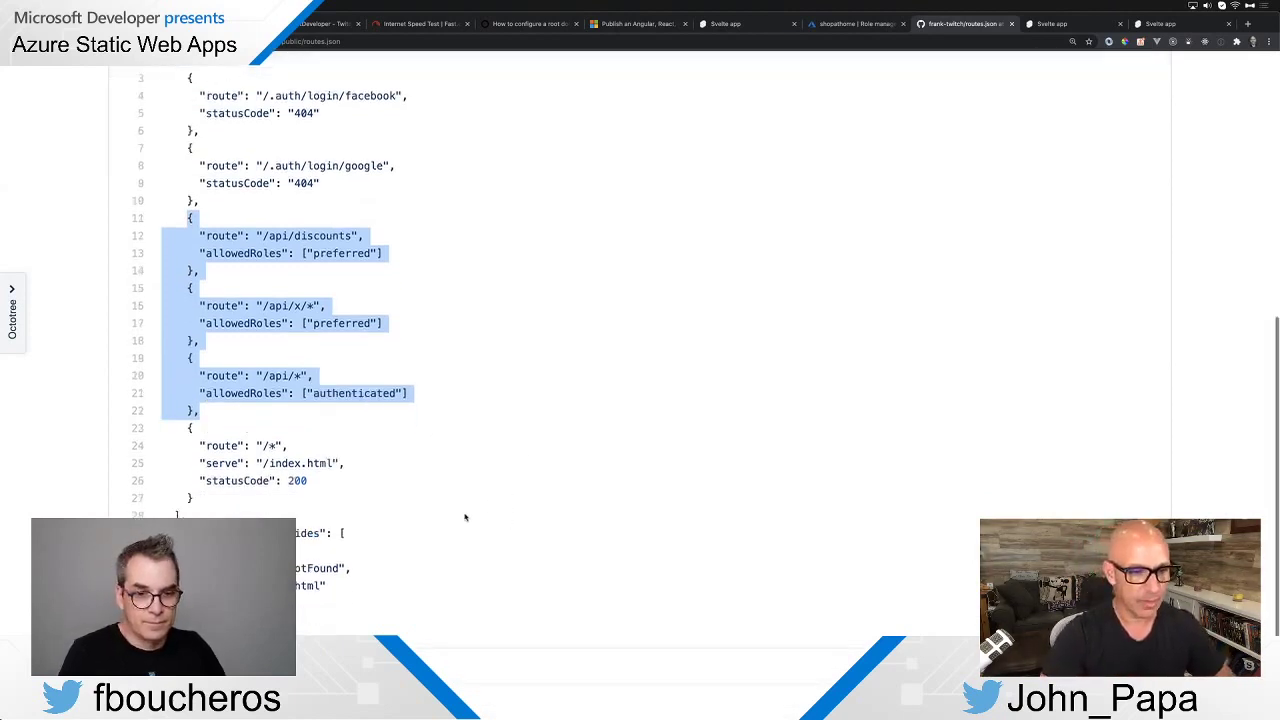
{"action": "scroll", "coordinate": [465, 517], "scroll_direction": "down", "scroll_amount": 2}
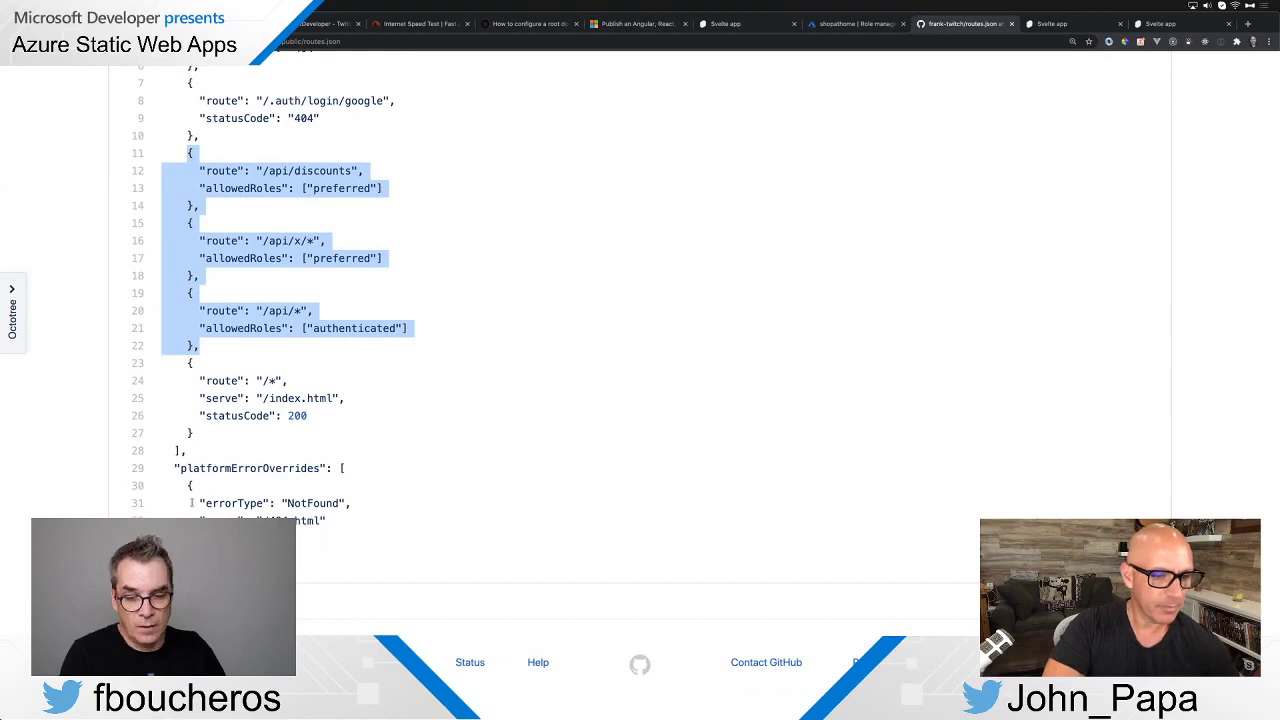
{"action": "scroll", "coordinate": [443, 397], "scroll_direction": "up", "scroll_amount": 8}
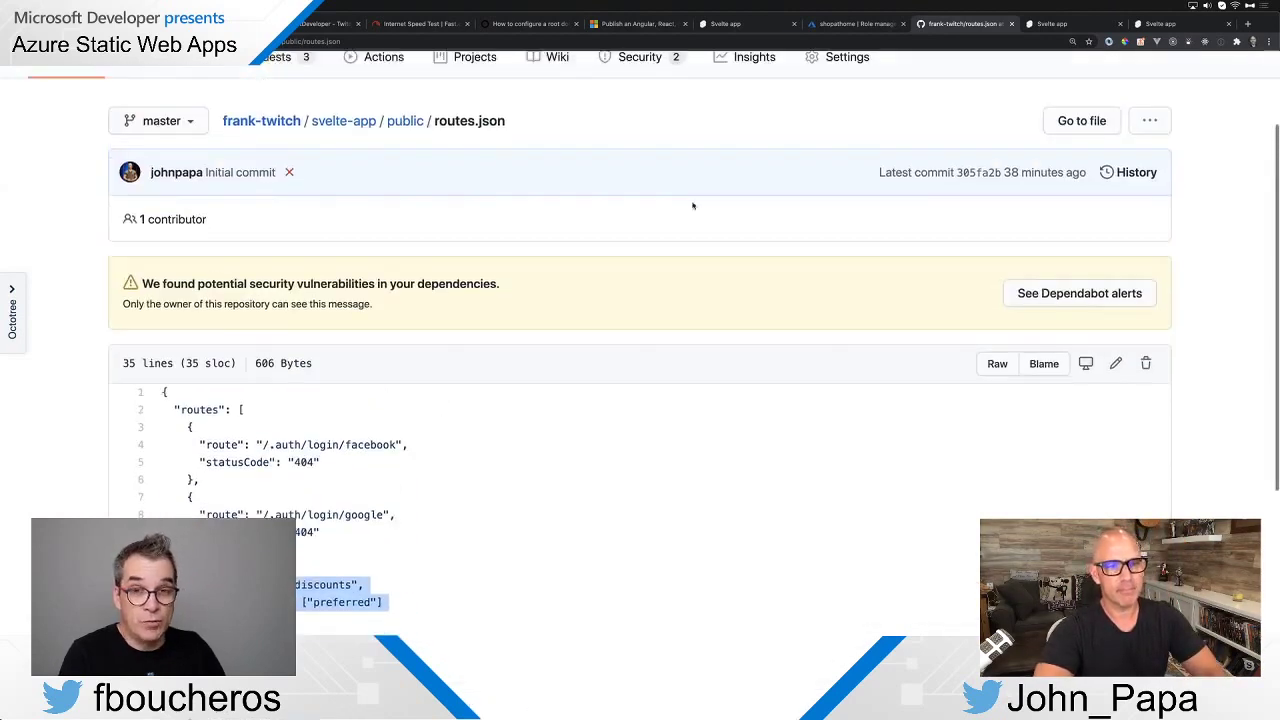
{"action": "left_click", "coordinate": [704, 243]}
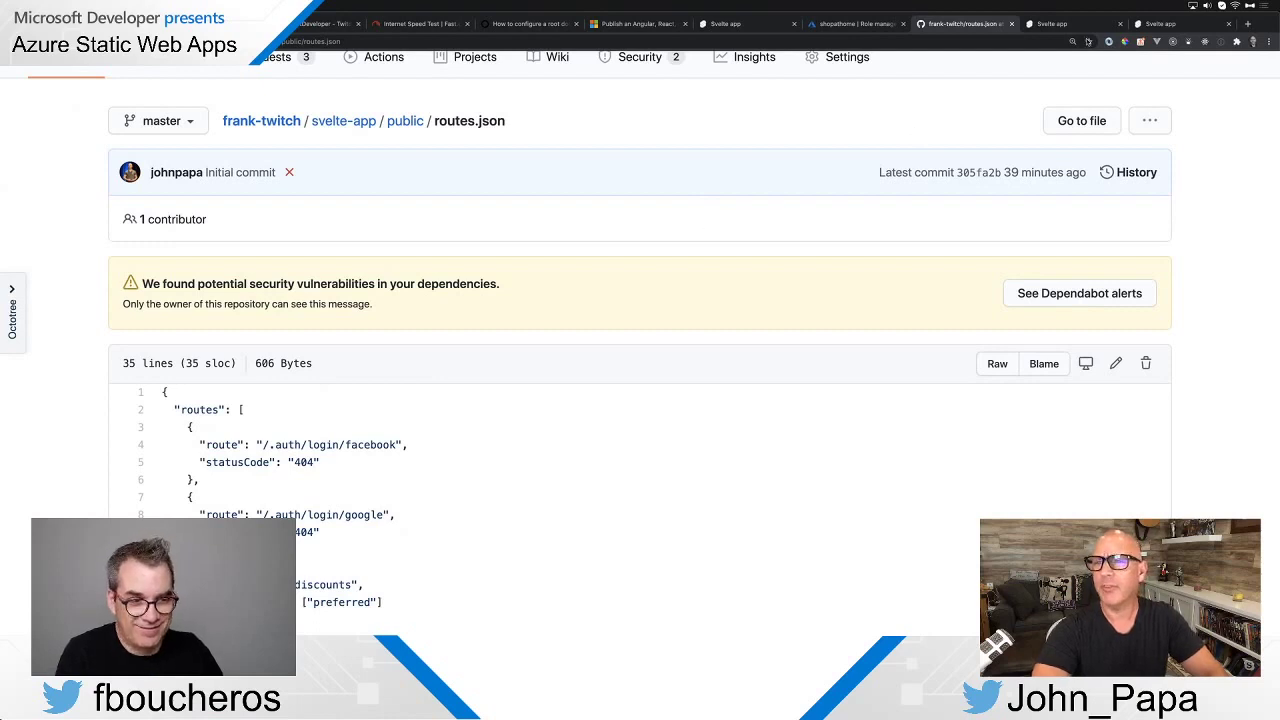
Open the Authentication and authorization docs article and search it for 'users'
{"action": "left_click", "coordinate": [528, 24]}
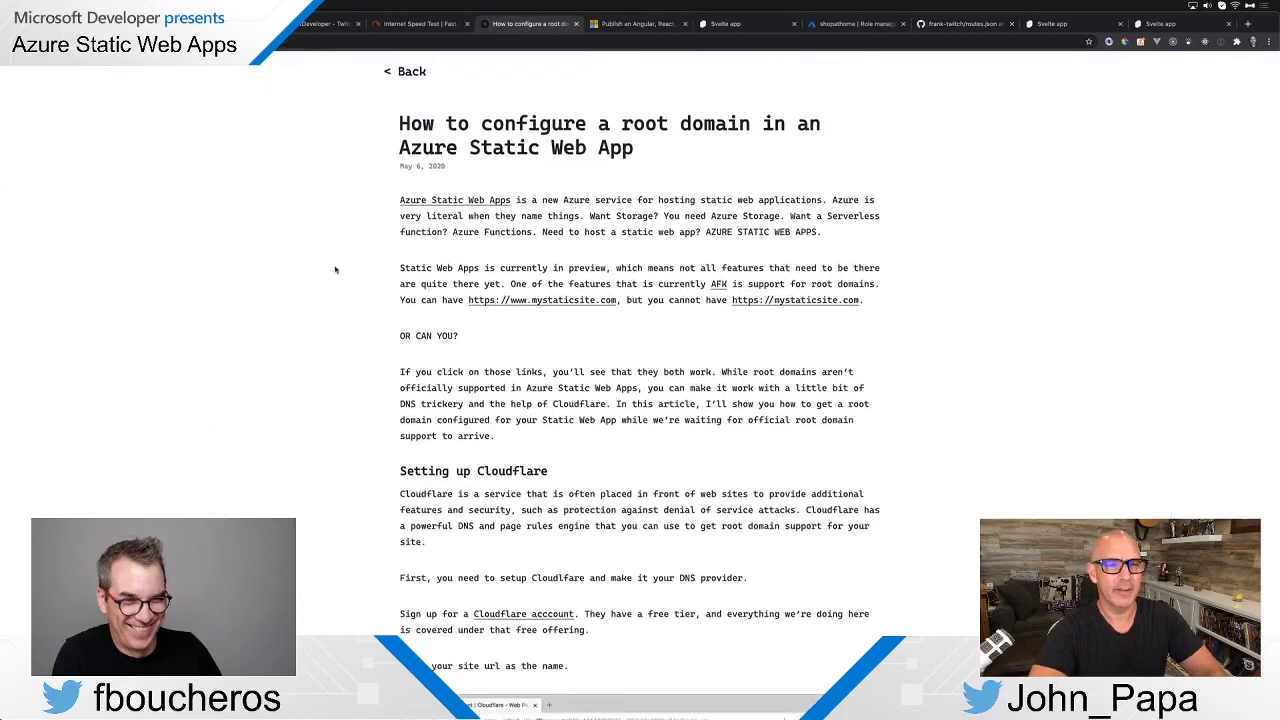
{"action": "key", "text": "alt+Left"}
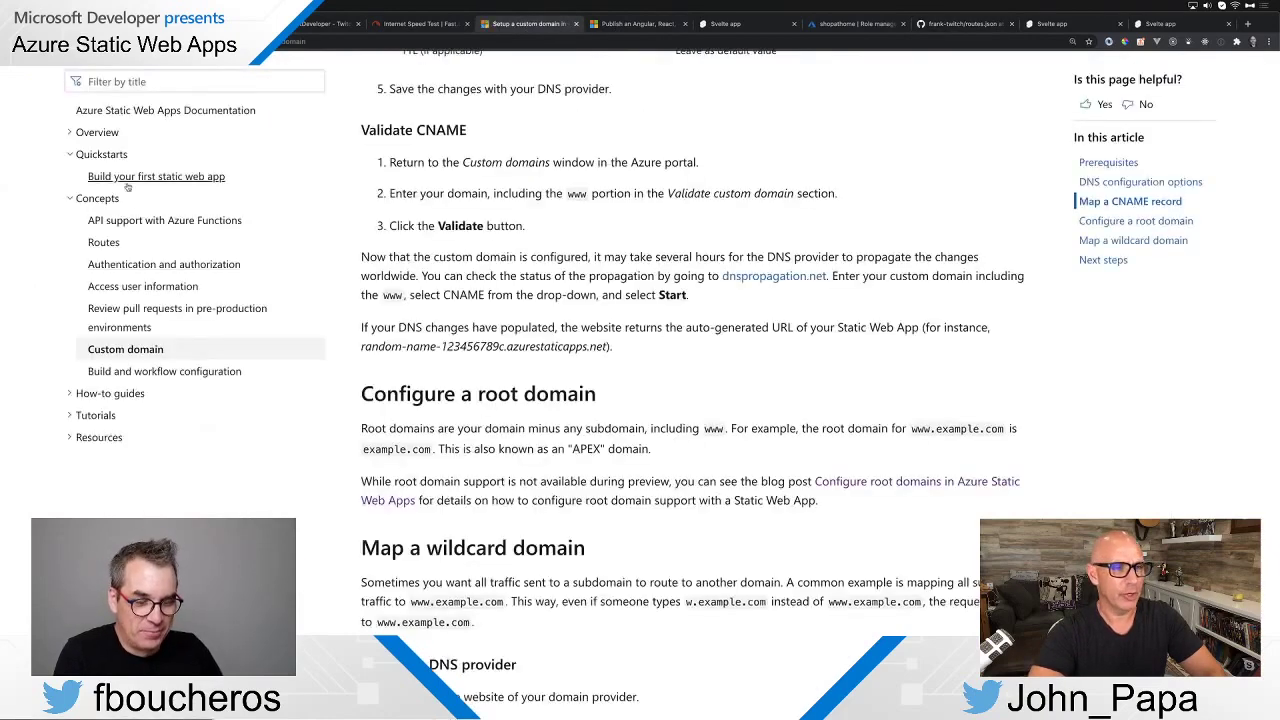
{"action": "left_click", "coordinate": [150, 265]}
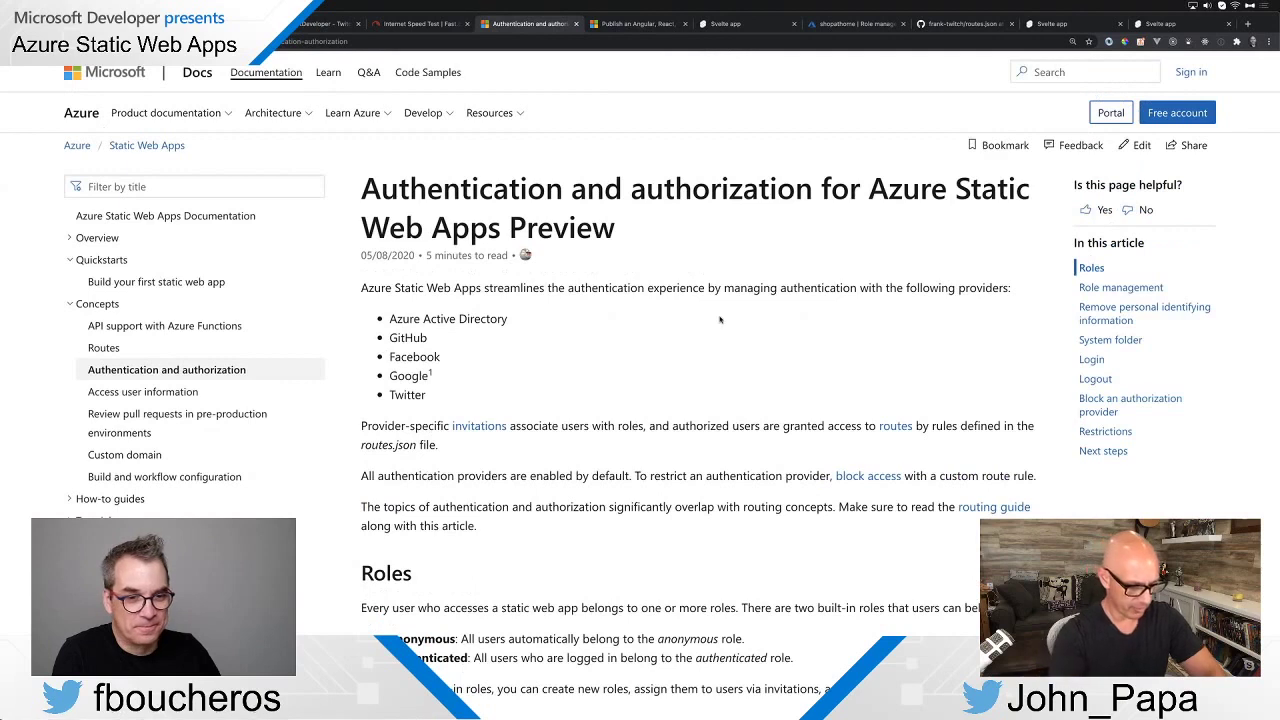
{"action": "key", "text": "super+d"}
{"action": "type", "text": "28"}
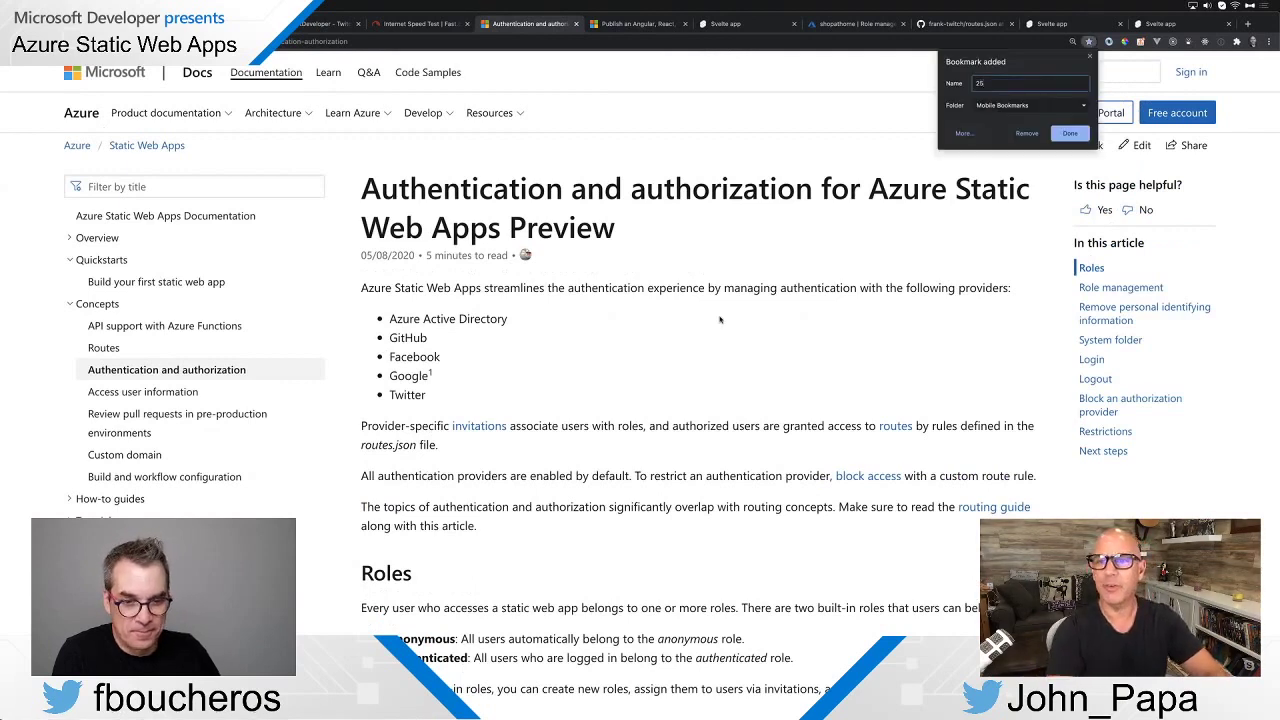
{"action": "key", "text": "Escape"}
{"action": "key", "text": "super+f"}
{"action": "type", "text": "28"}
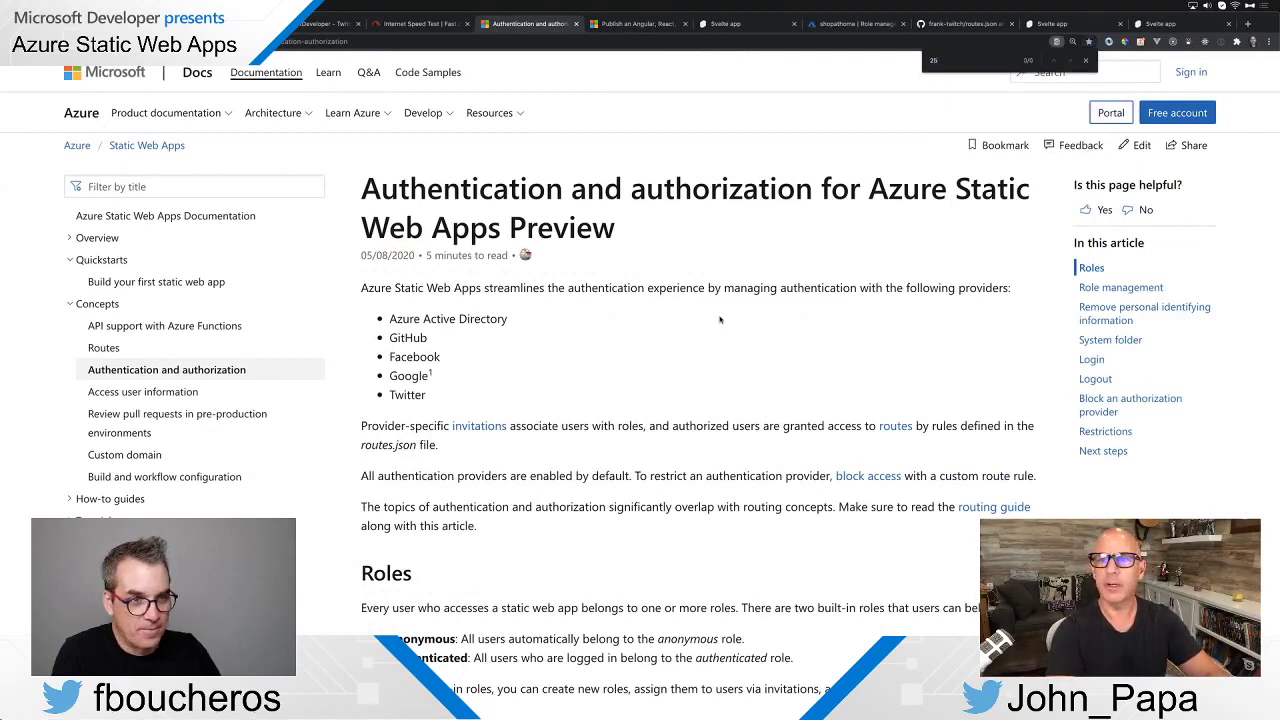
{"action": "type", "text": "users"}
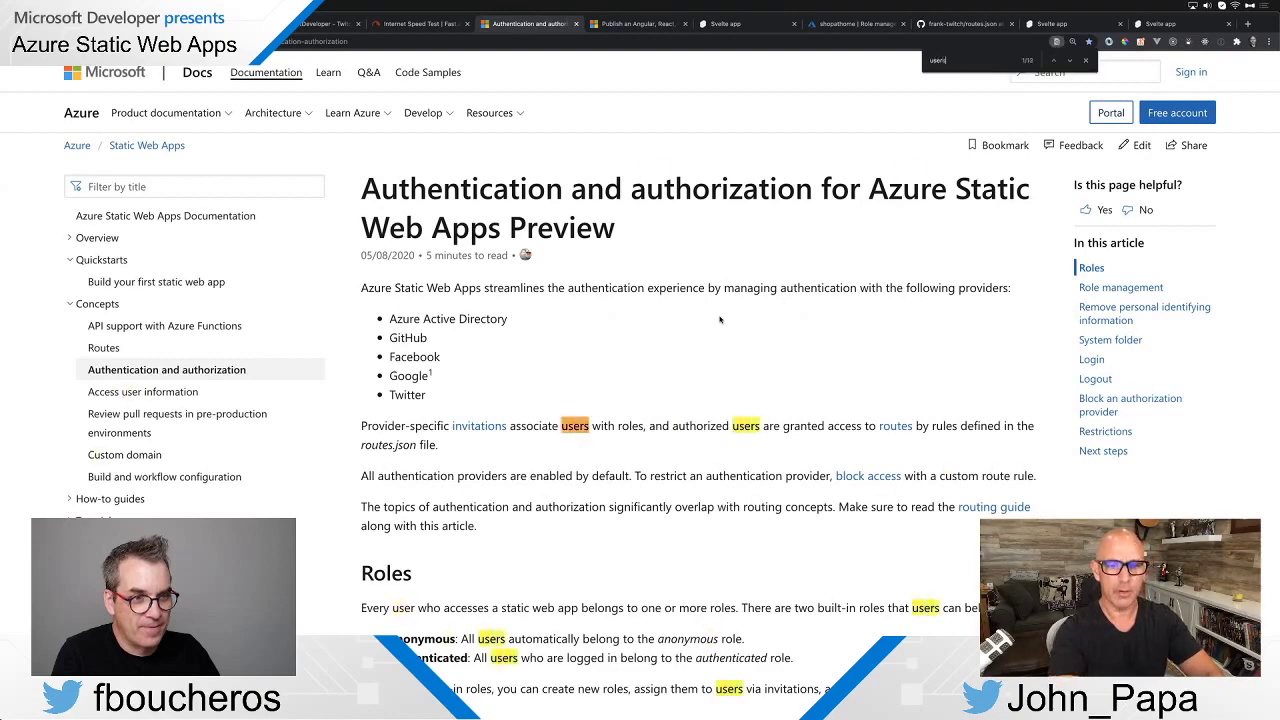
Scroll down to the Remove user instructions, then bring up shopathome's Role management page
{"action": "scroll", "coordinate": [722, 360], "scroll_direction": "down", "scroll_amount": 4}
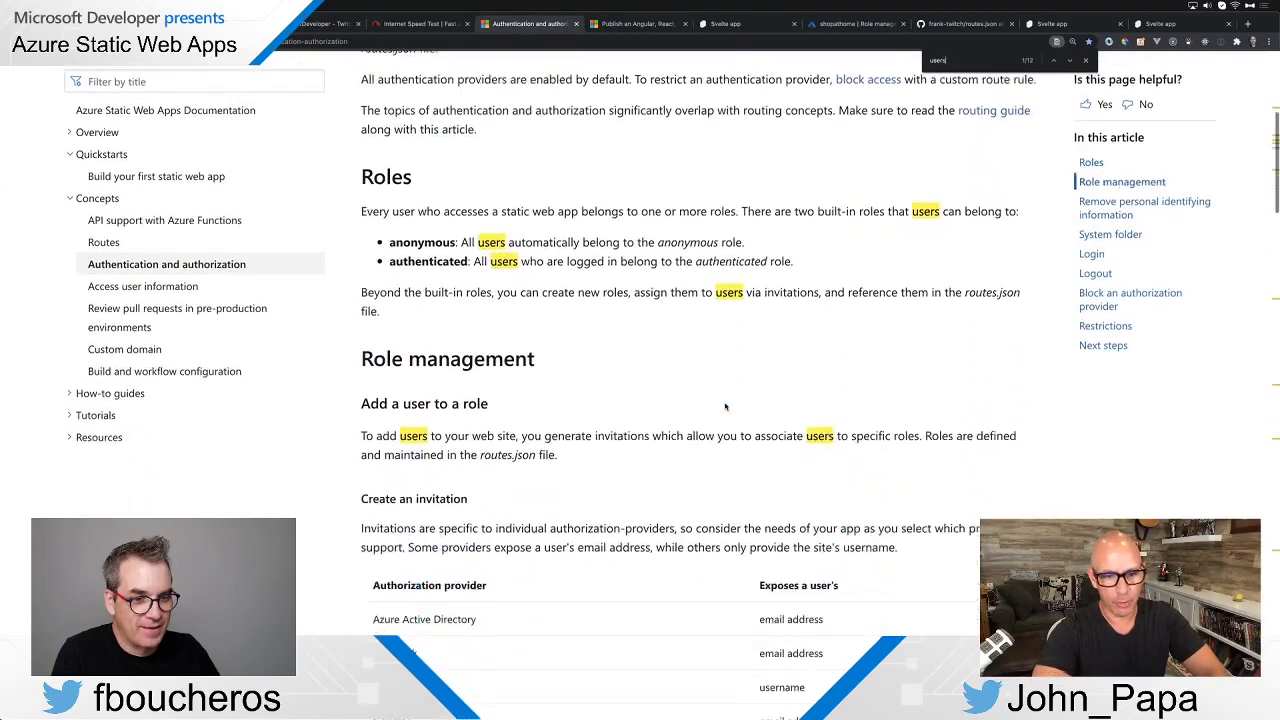
{"action": "scroll", "coordinate": [725, 406], "scroll_direction": "down", "scroll_amount": 4}
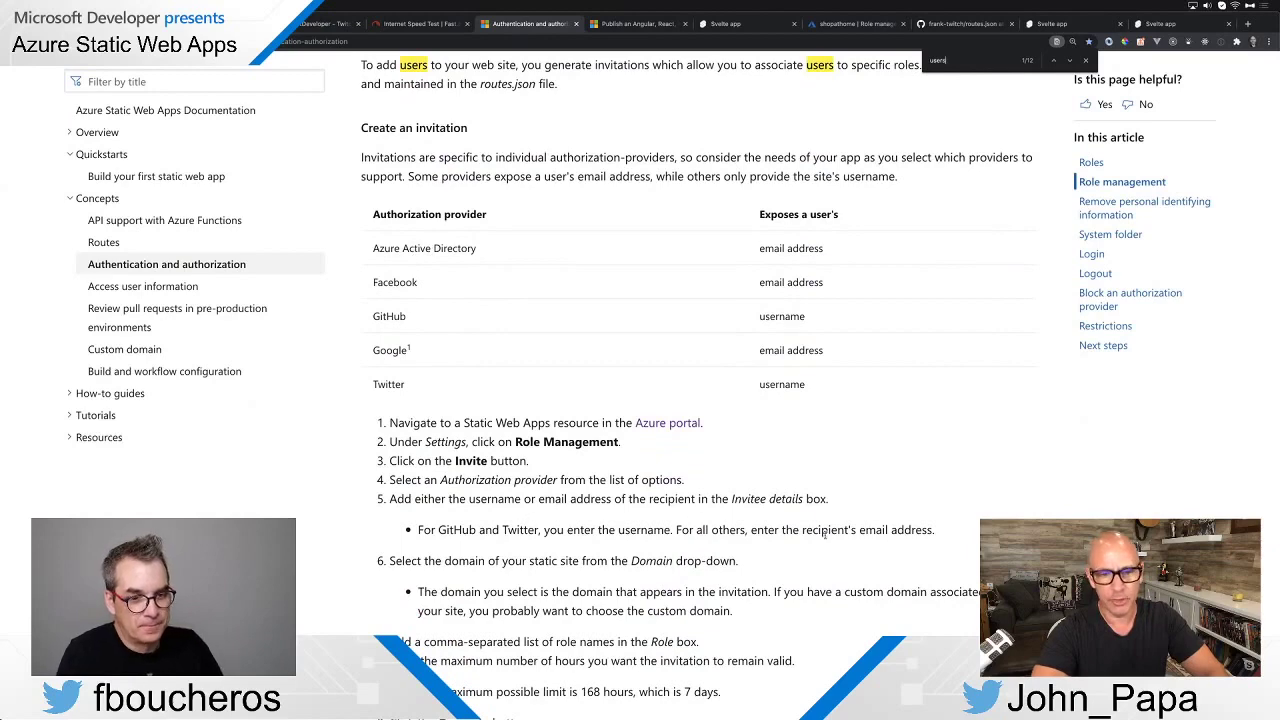
{"action": "scroll", "coordinate": [825, 534], "scroll_direction": "down", "scroll_amount": 4}
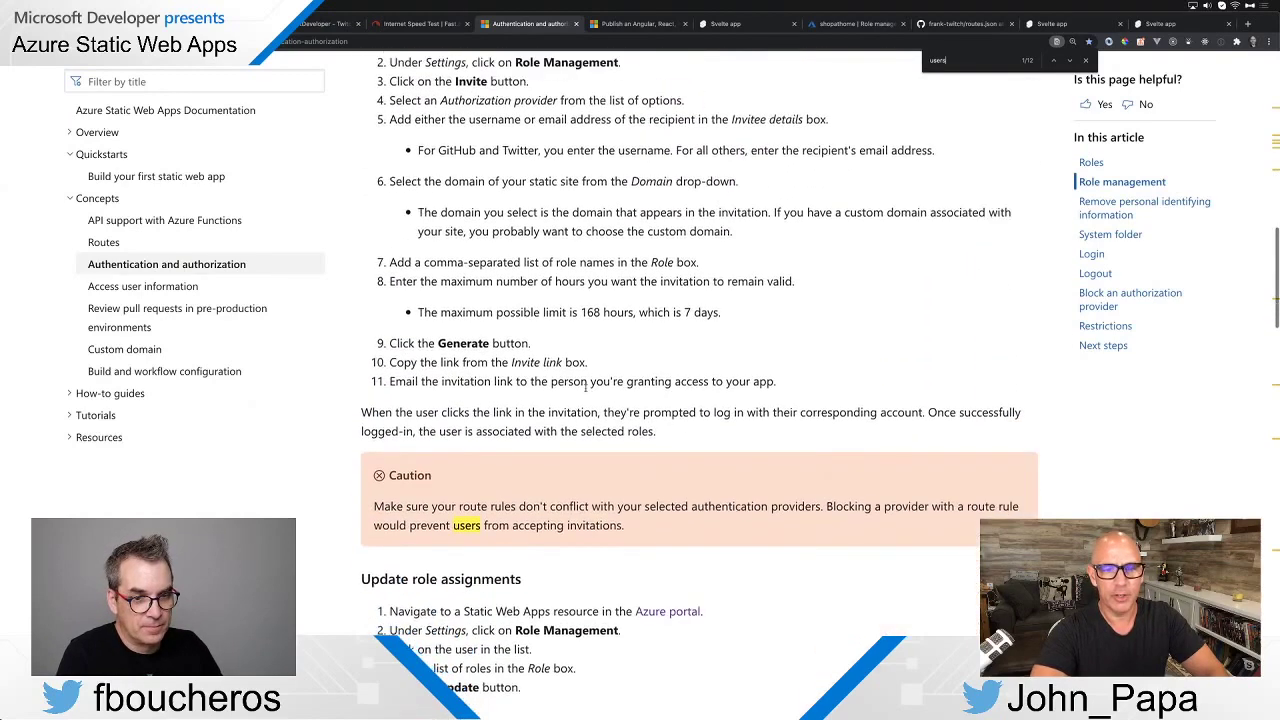
{"action": "scroll", "coordinate": [586, 388], "scroll_direction": "down", "scroll_amount": 7}
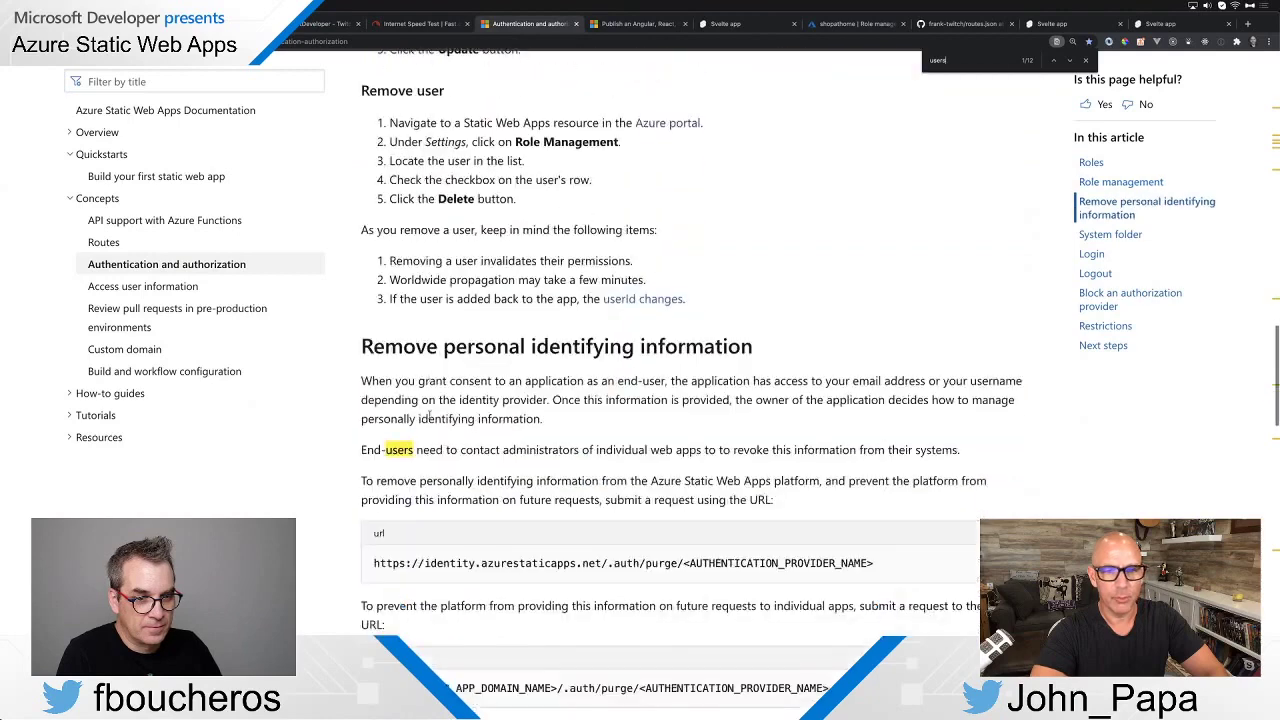
{"action": "scroll", "coordinate": [430, 415], "scroll_direction": "down", "scroll_amount": 1}
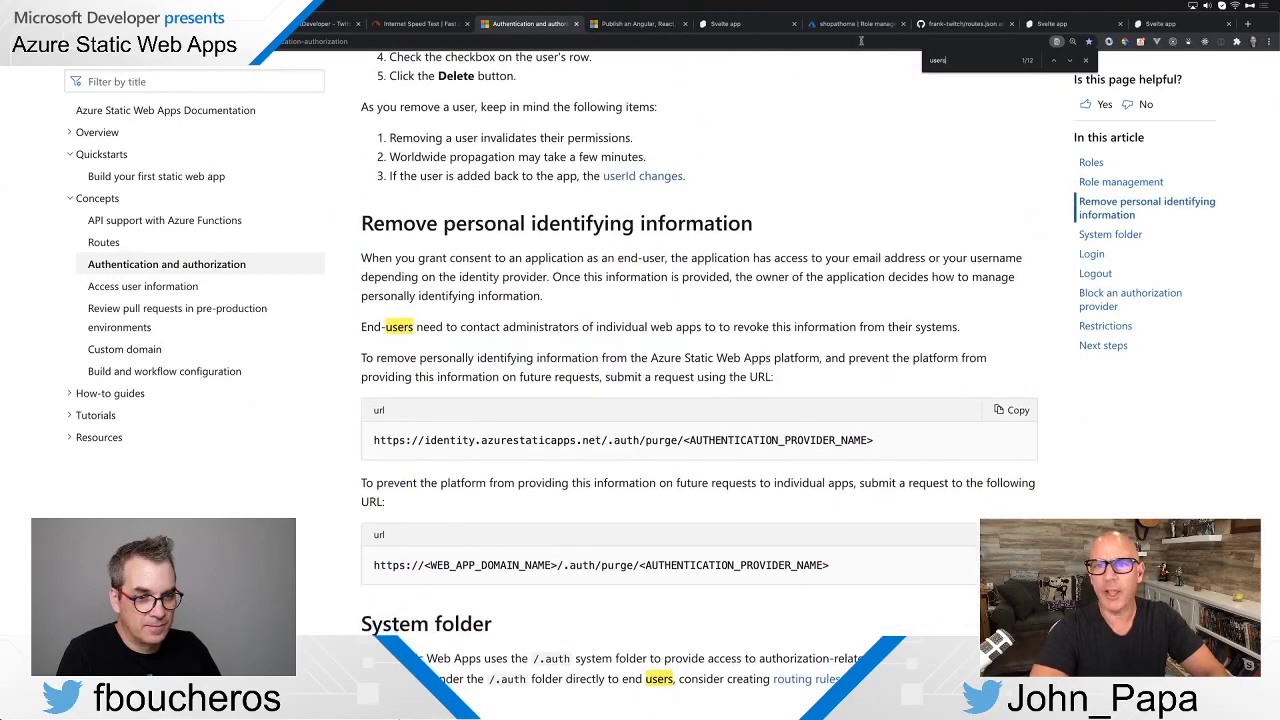
{"action": "left_click", "coordinate": [855, 23]}
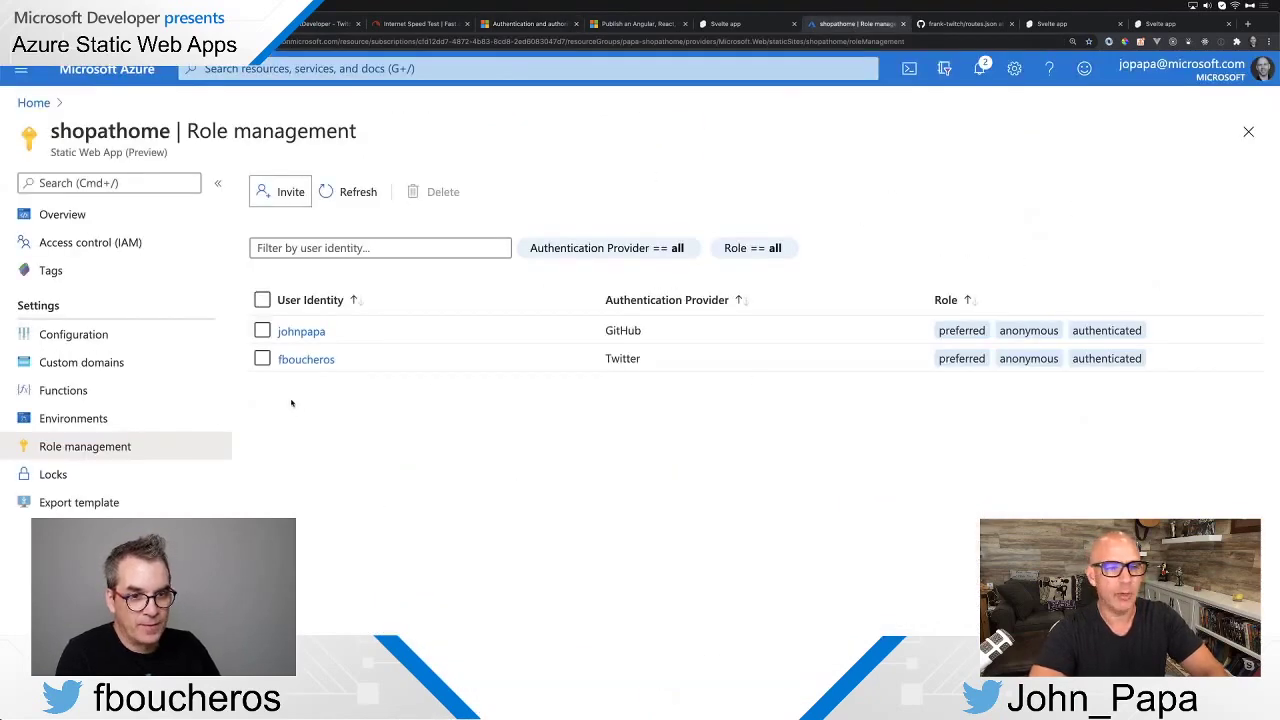
Delete the Twitter user's role assignment, leaving only the GitHub user with the preferred role
{"action": "left_click", "coordinate": [262, 358]}
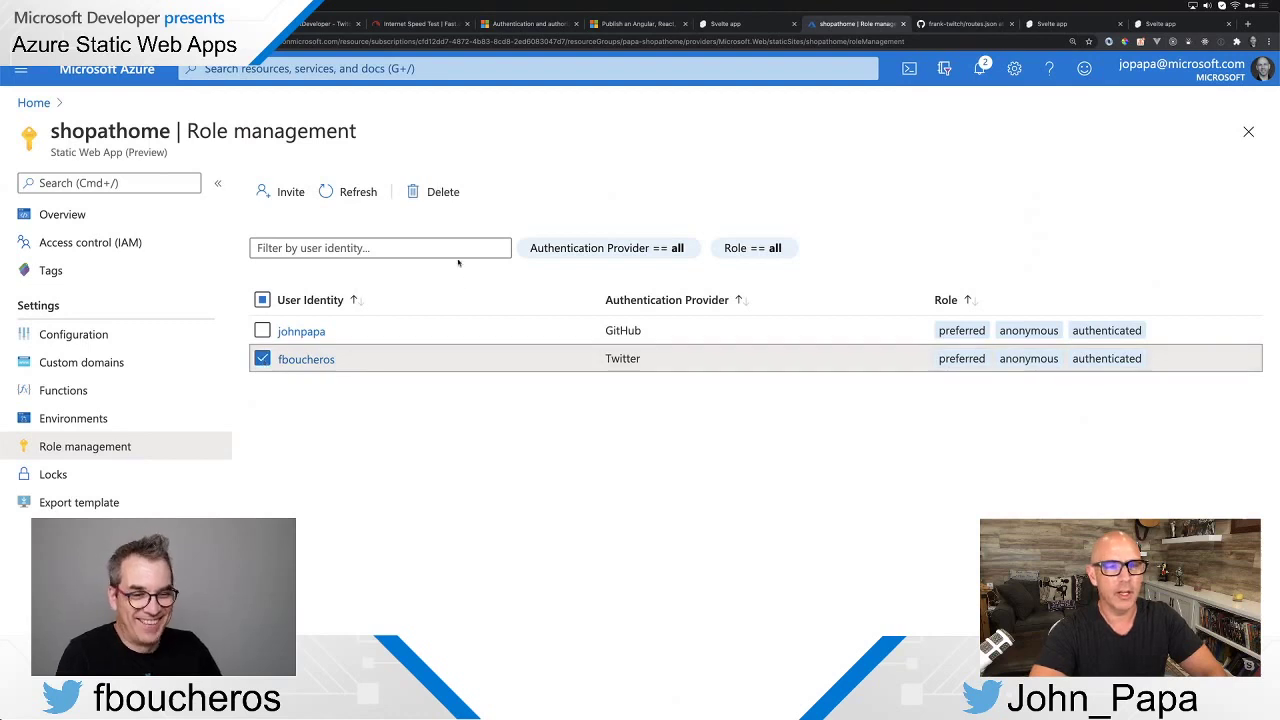
{"action": "left_click", "coordinate": [445, 192]}
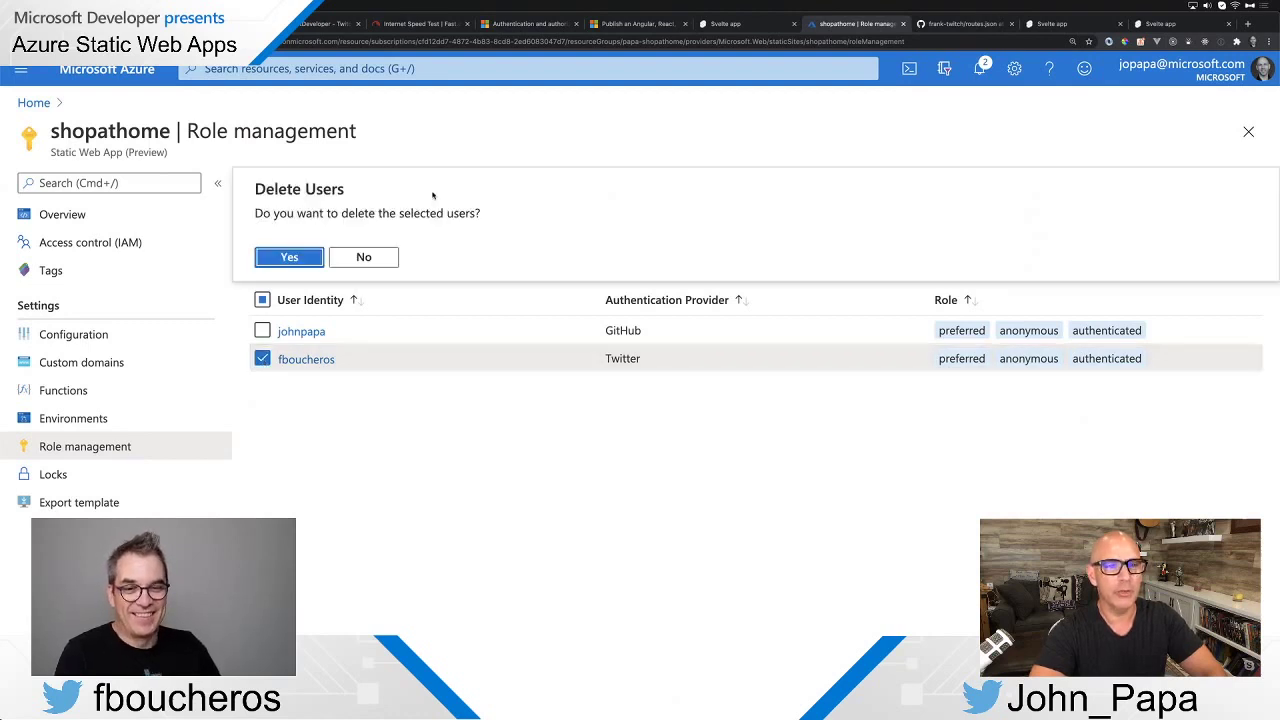
{"action": "left_click", "coordinate": [292, 256]}
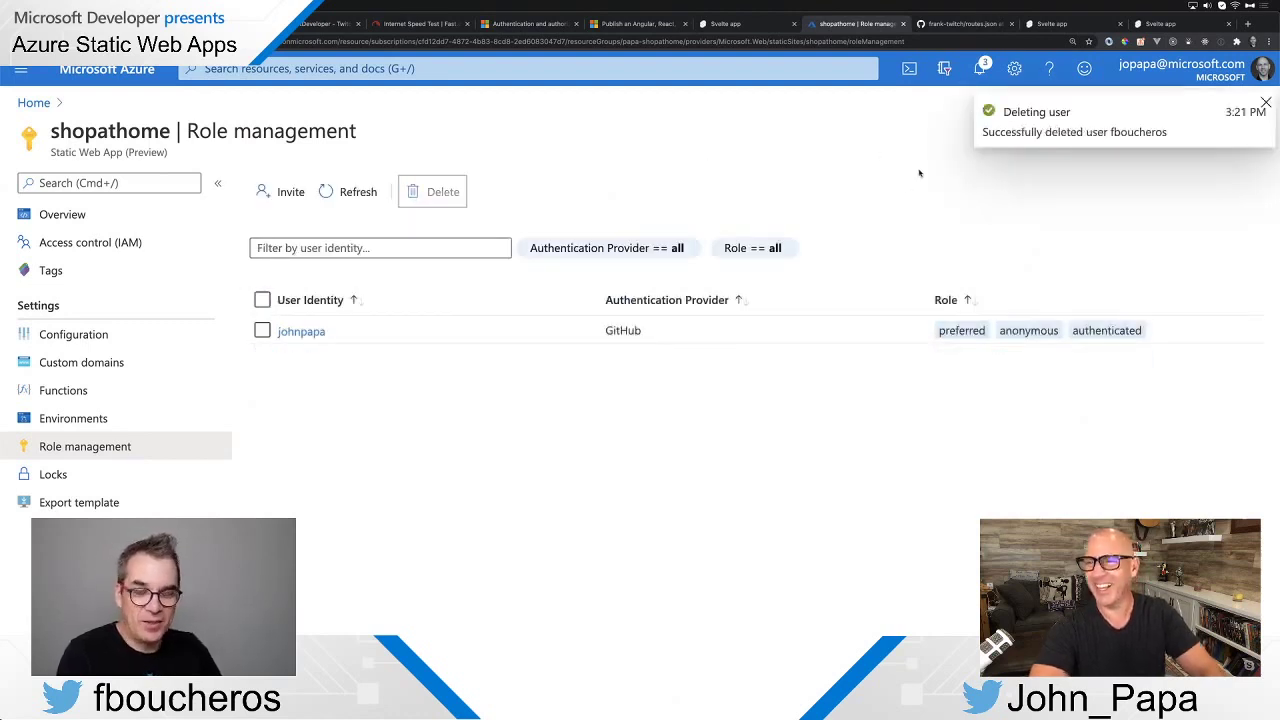
{"action": "left_click", "coordinate": [1267, 104]}
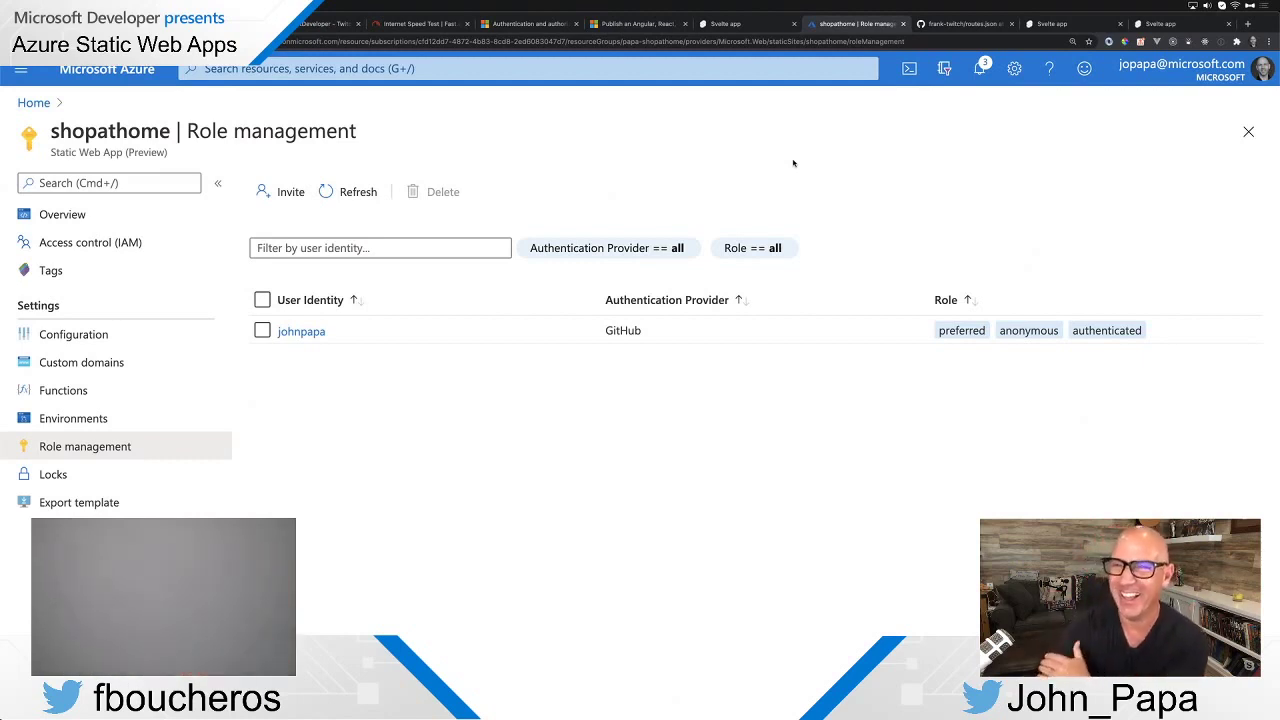
{"action": "left_click", "coordinate": [965, 24]}
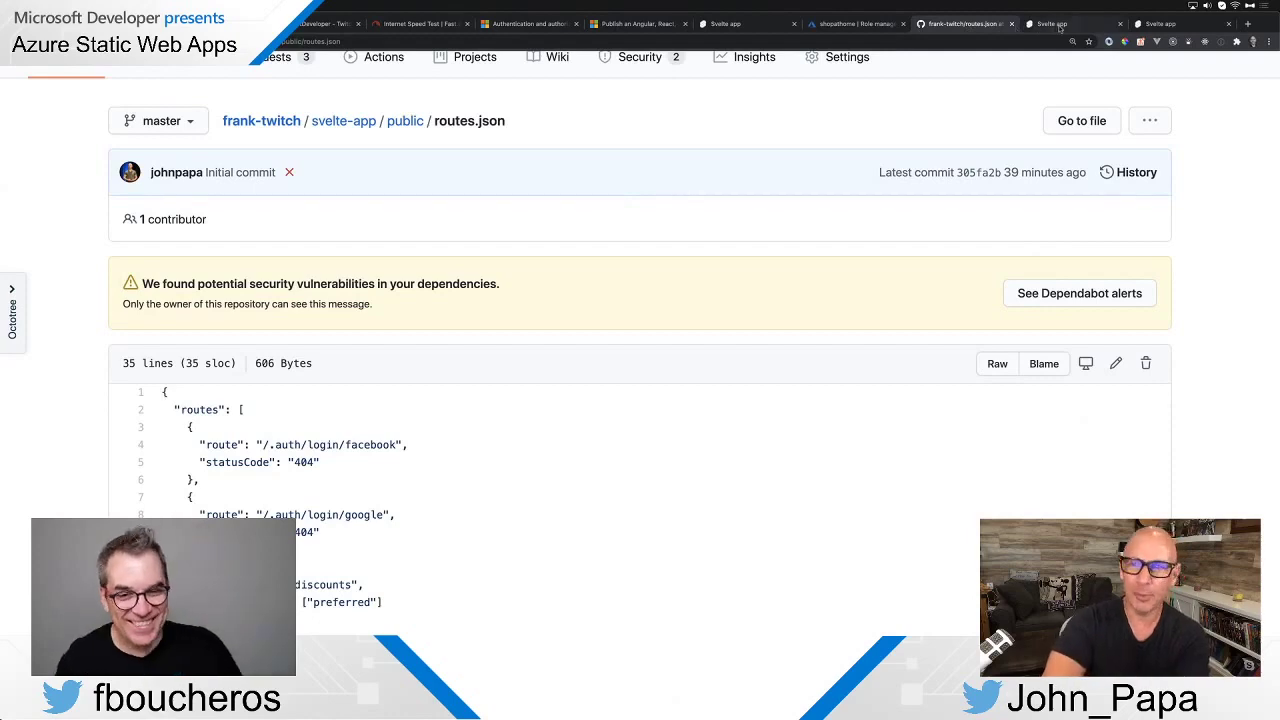
Present the 'Demo: Publishing to Azure Static Web Apps' slide as a full-screen slideshow
{"action": "left_click", "coordinate": [1055, 24]}
{"action": "key", "text": "super+Tab"}
{"action": "key", "text": "super+Tab"}
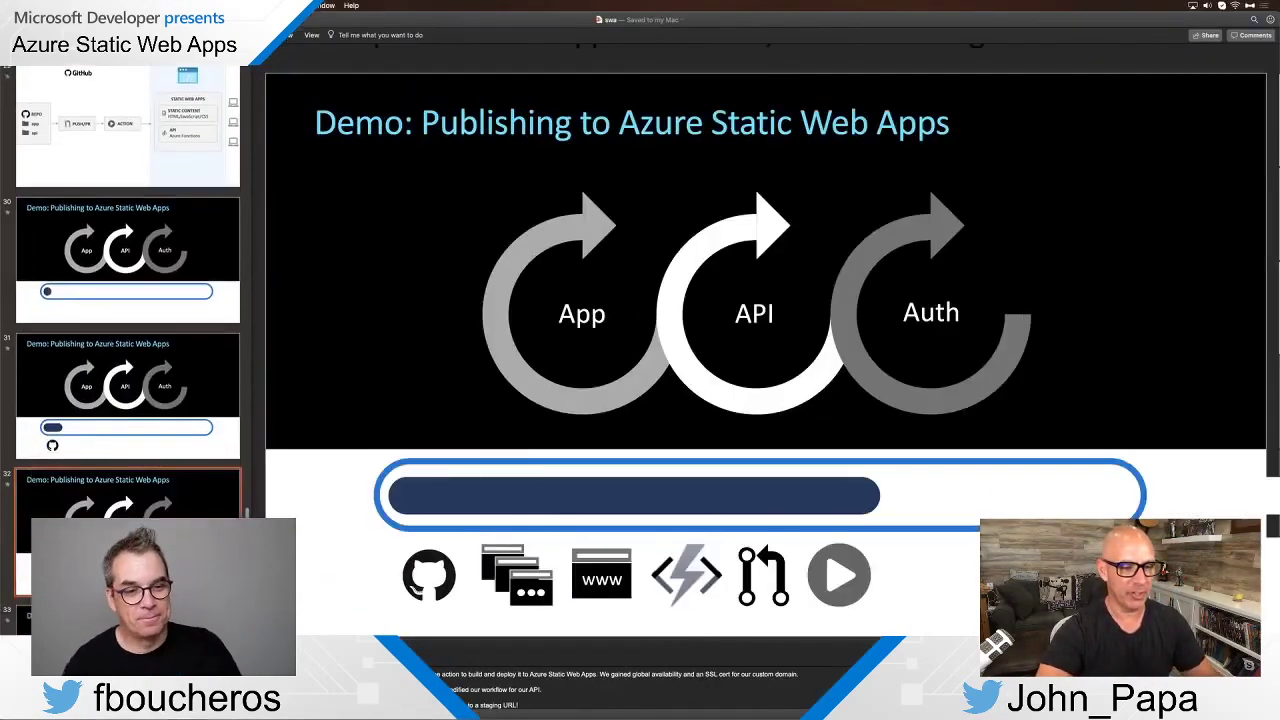
{"action": "key", "text": "super+shift+Return"}
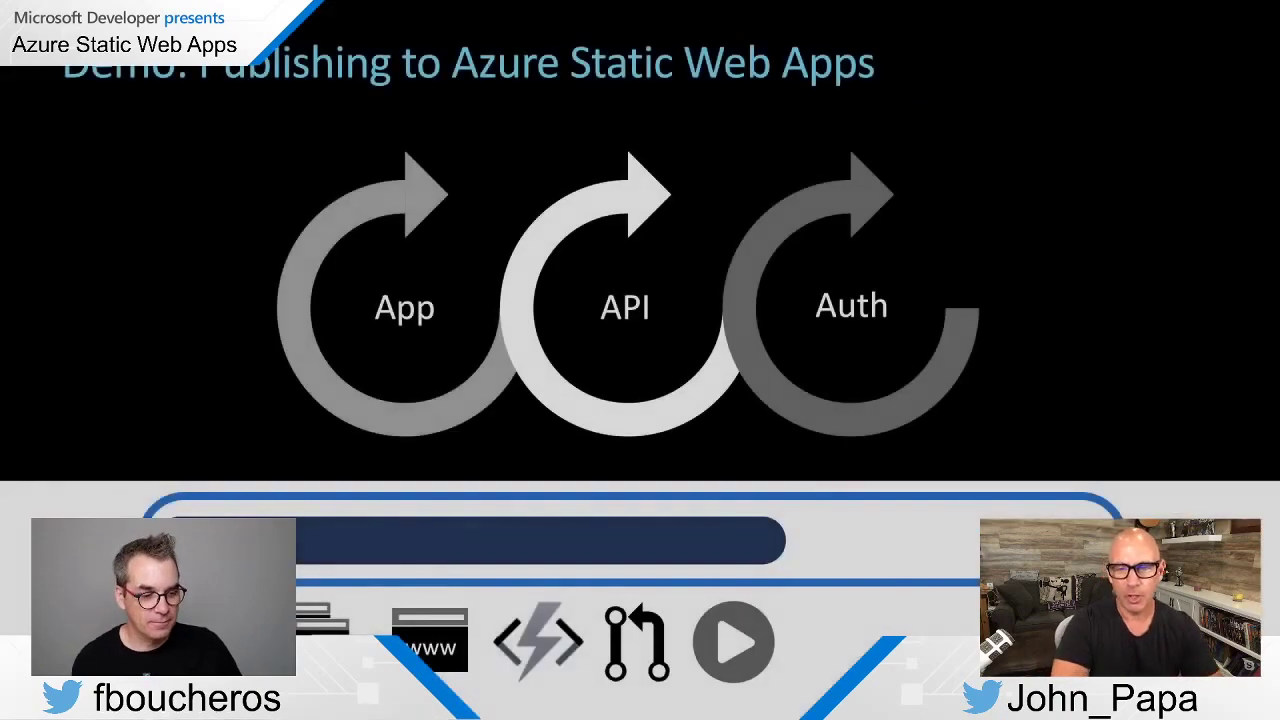
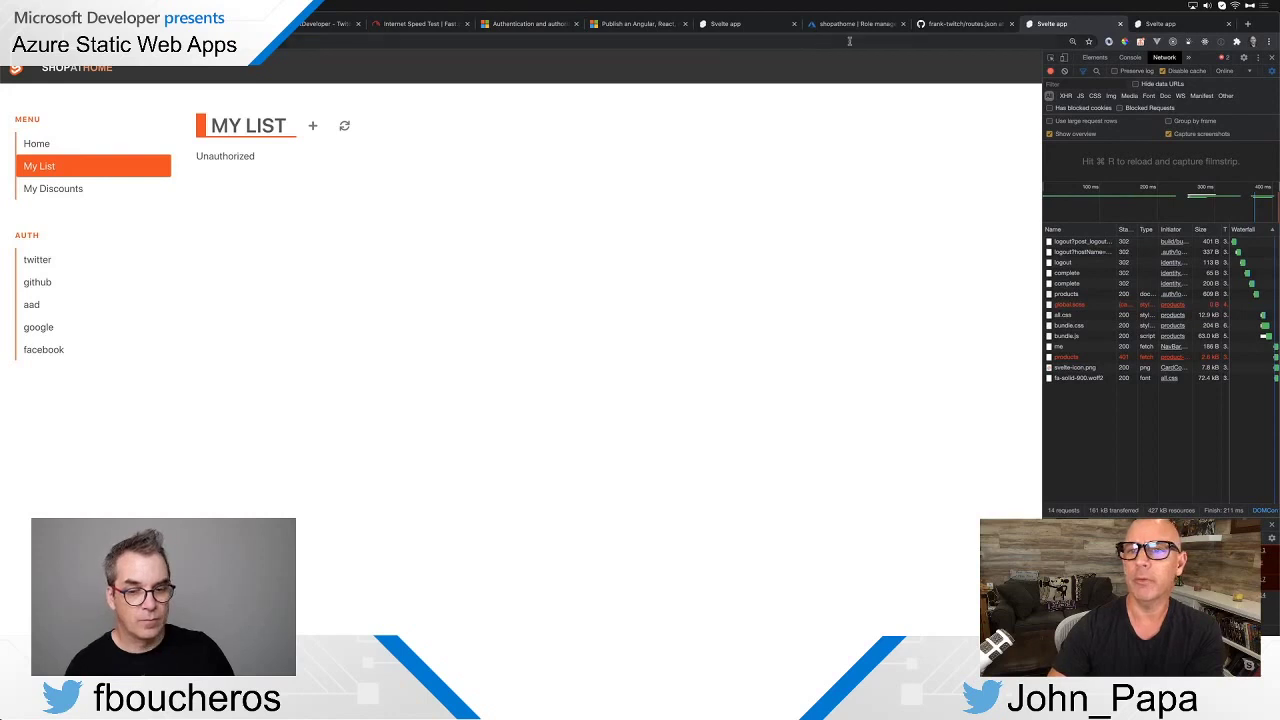
From the Shop at Home home page in the other Svelte tab, open the app's GitHub code
{"action": "left_click", "coordinate": [725, 23]}
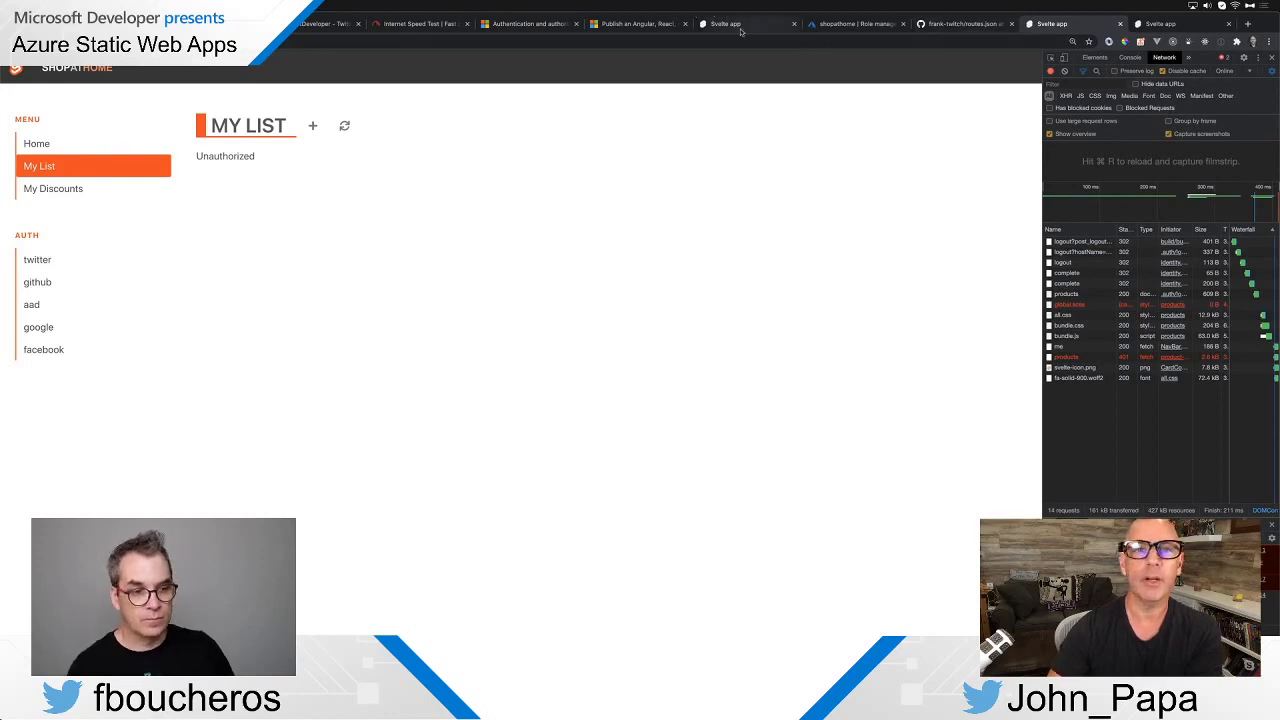
{"action": "left_click", "coordinate": [70, 199]}
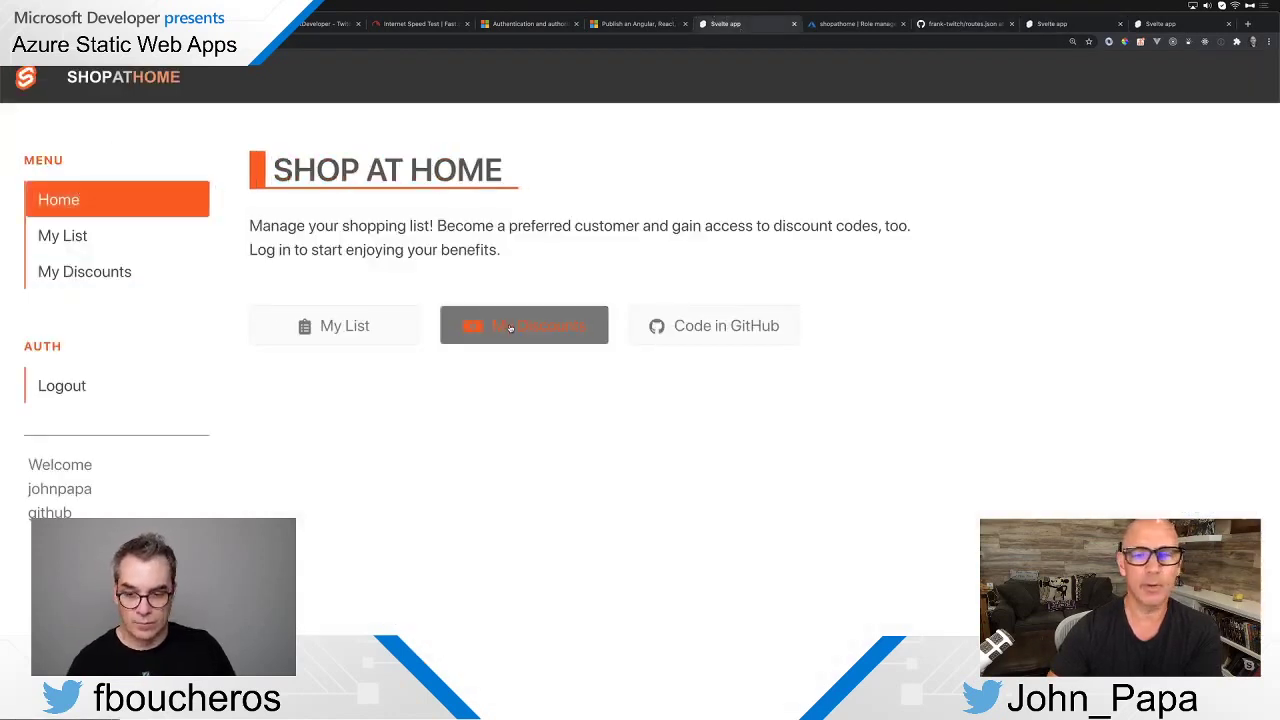
{"action": "left_click", "coordinate": [693, 338]}
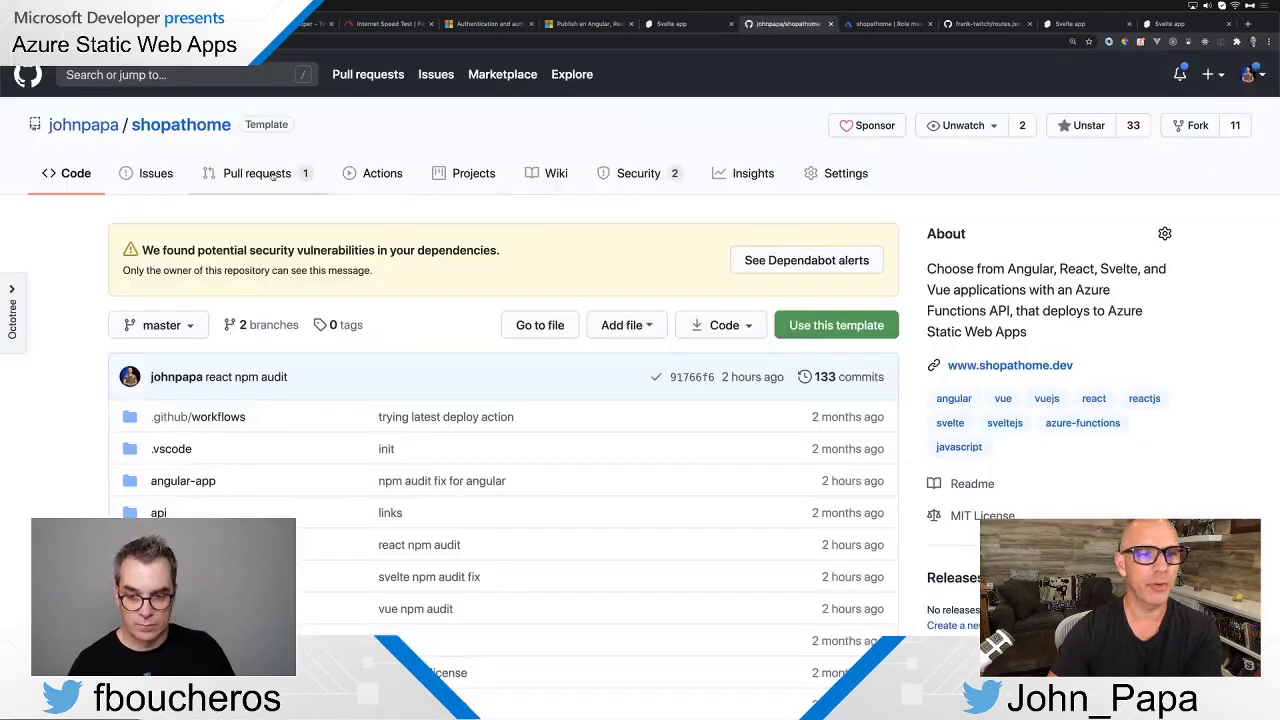
Open pull request #4 'staging is a live preview!' and follow its azurestaticapps.net staging link
{"action": "left_click", "coordinate": [260, 174]}
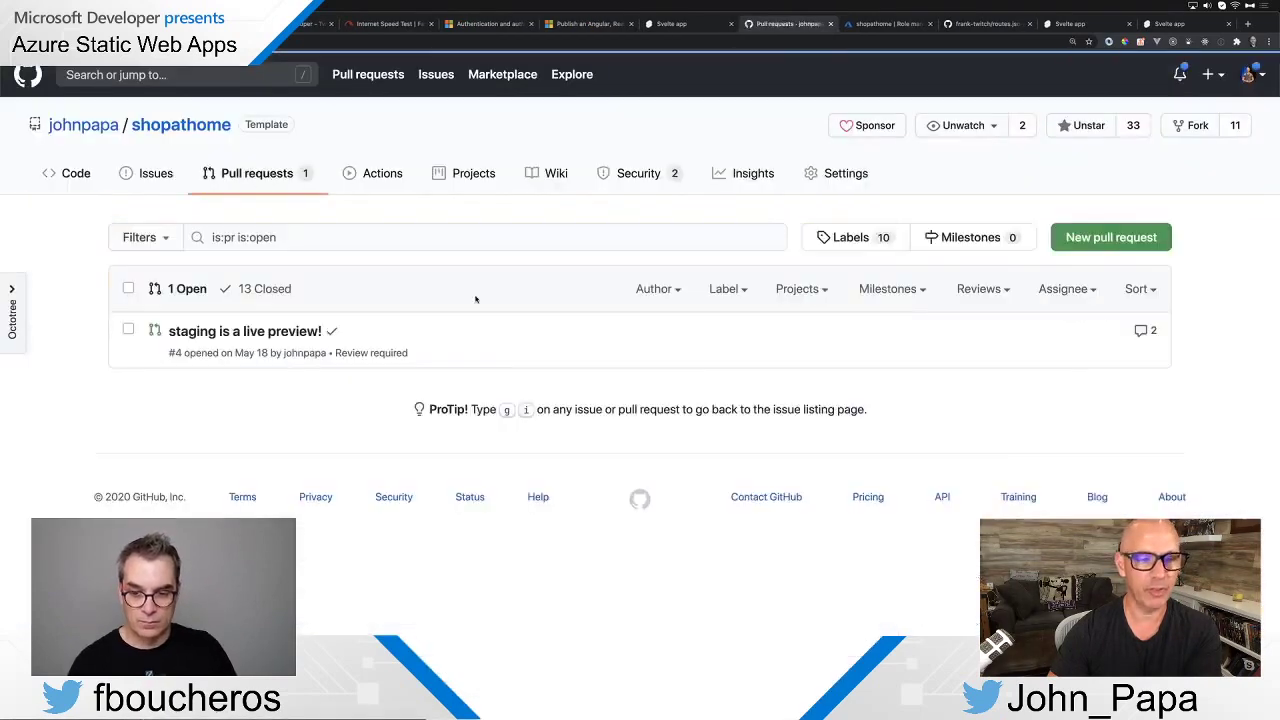
{"action": "triple_click", "coordinate": [240, 352]}
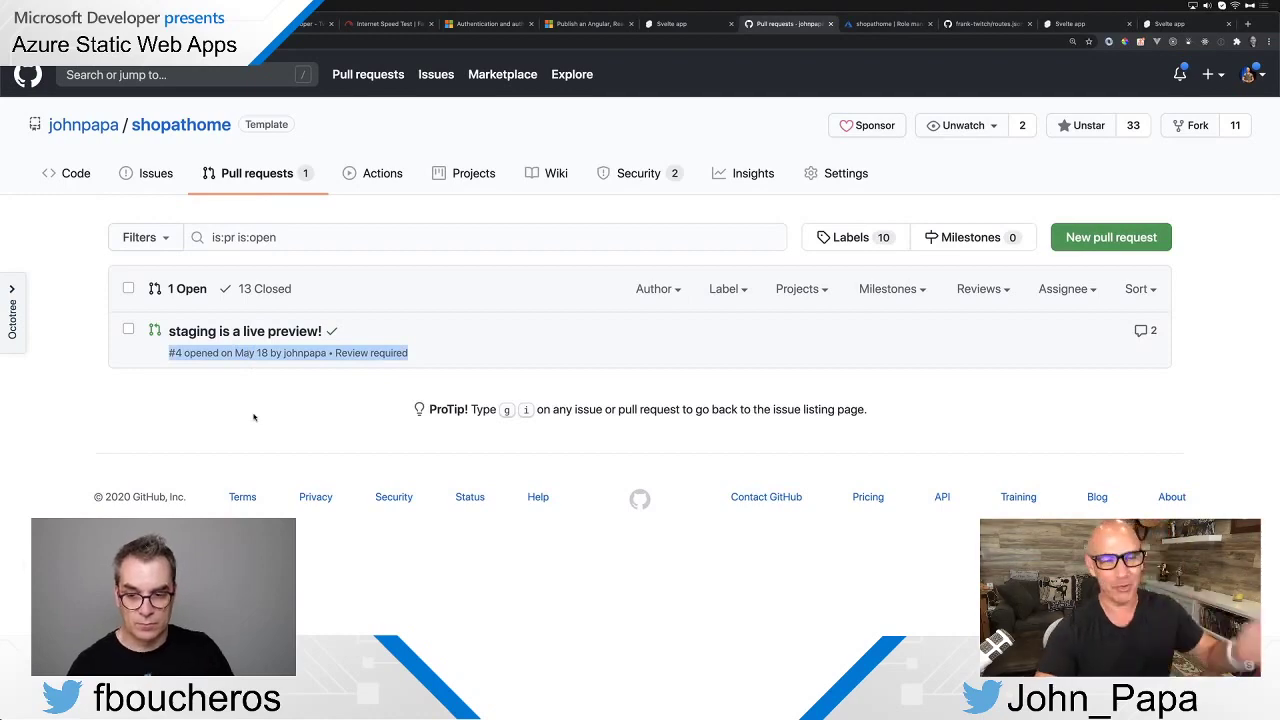
{"action": "mouse_move", "coordinate": [289, 336]}
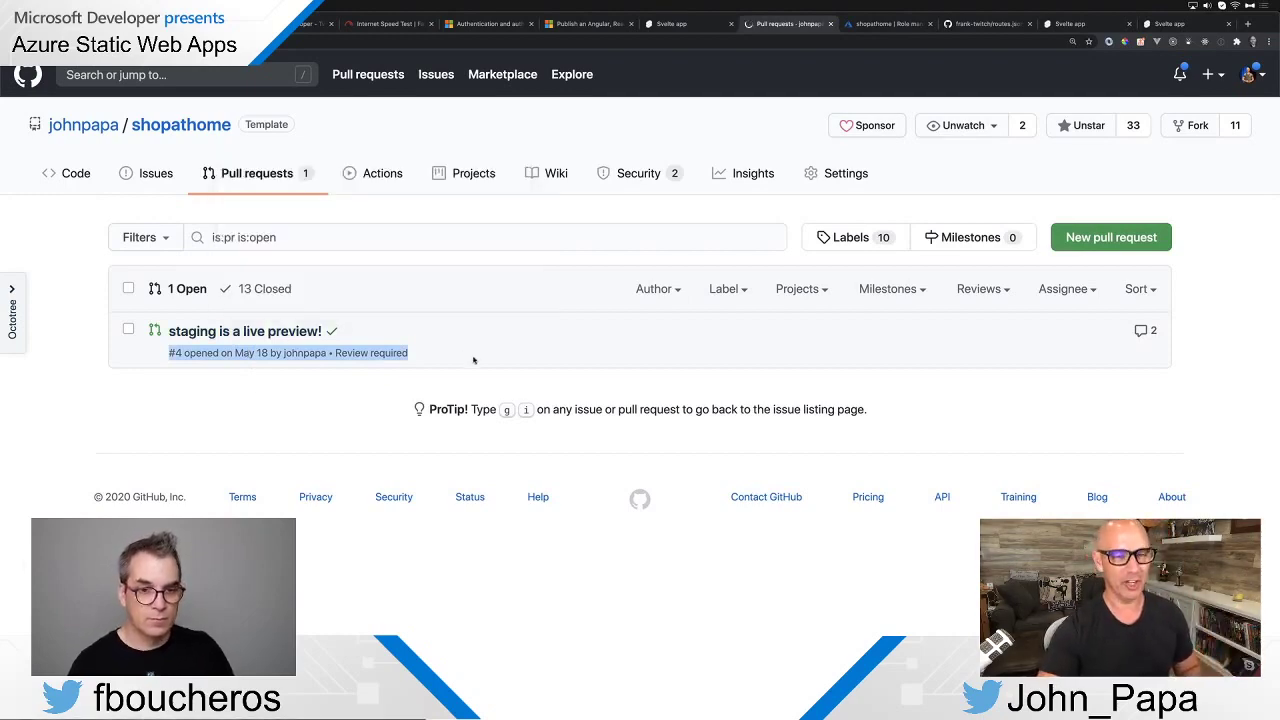
{"action": "scroll", "coordinate": [474, 358], "scroll_direction": "down", "scroll_amount": 5}
{"action": "scroll", "coordinate": [474, 358], "scroll_direction": "down", "scroll_amount": 5}
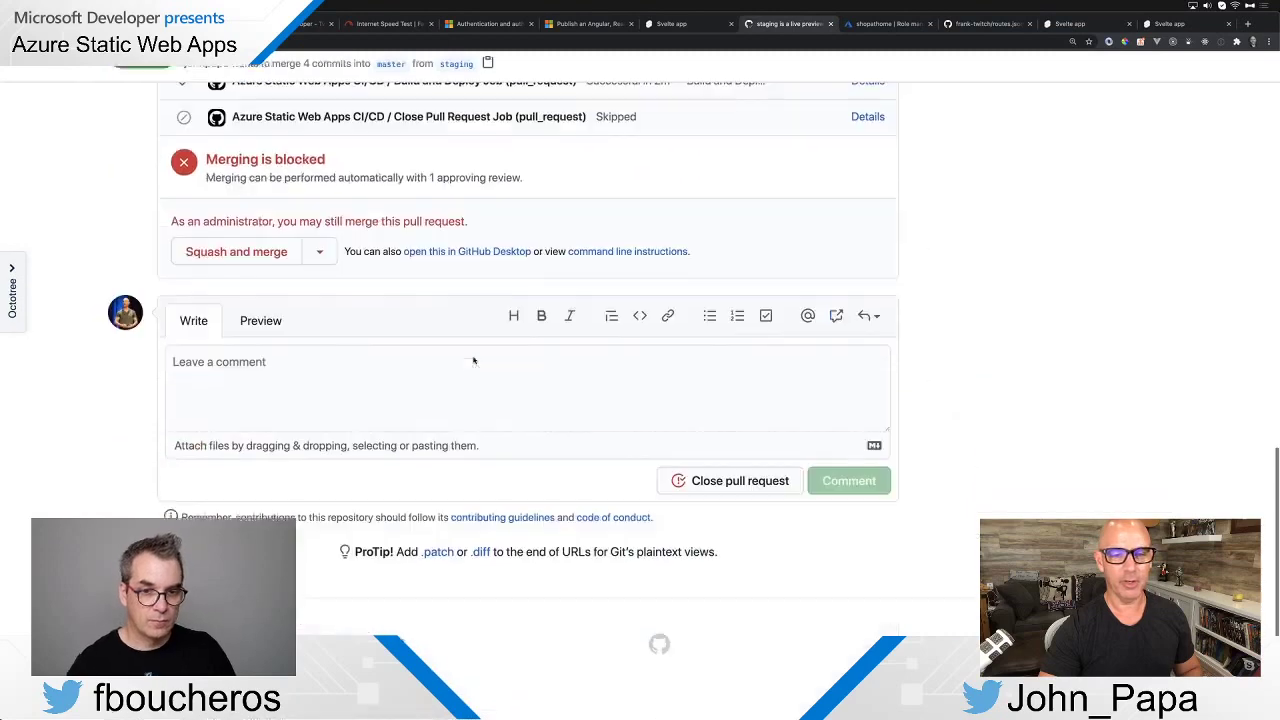
{"action": "scroll", "coordinate": [474, 358], "scroll_direction": "up", "scroll_amount": 4}
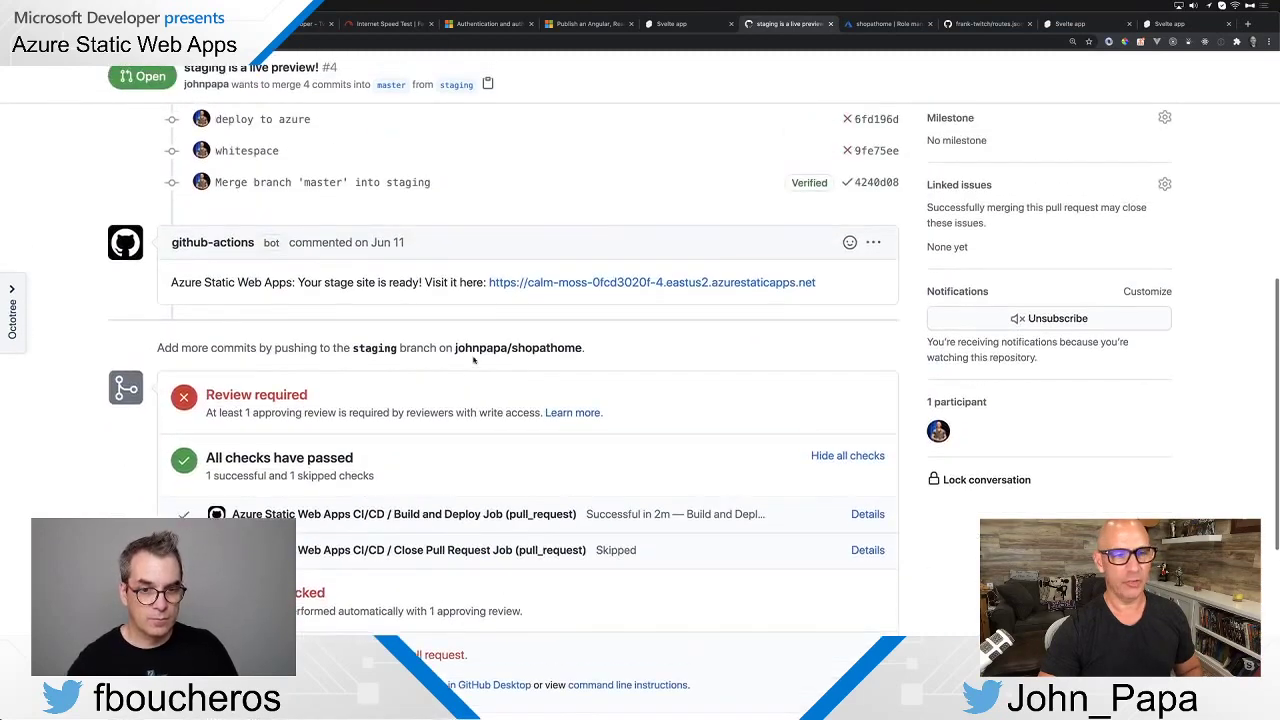
{"action": "left_click", "coordinate": [570, 284]}
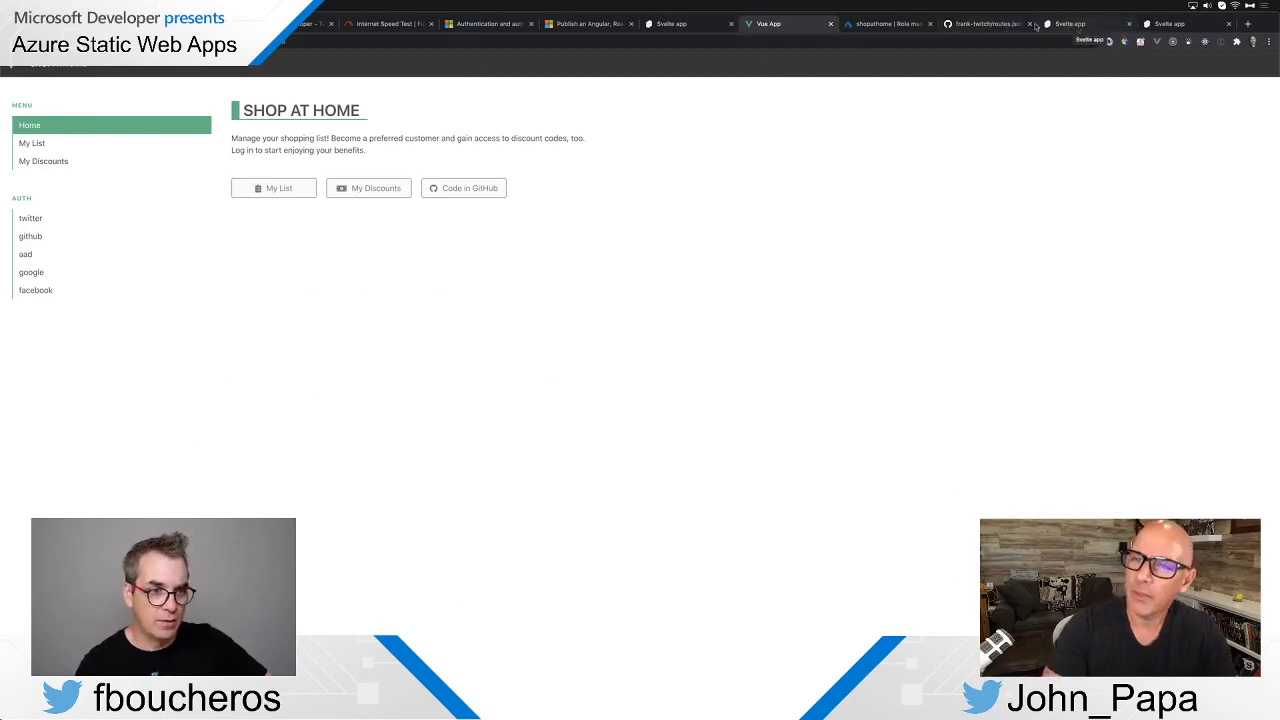
{"action": "left_click", "coordinate": [990, 24]}
Start a new invitation link from shopathome's Role management page
{"action": "left_click", "coordinate": [888, 23]}
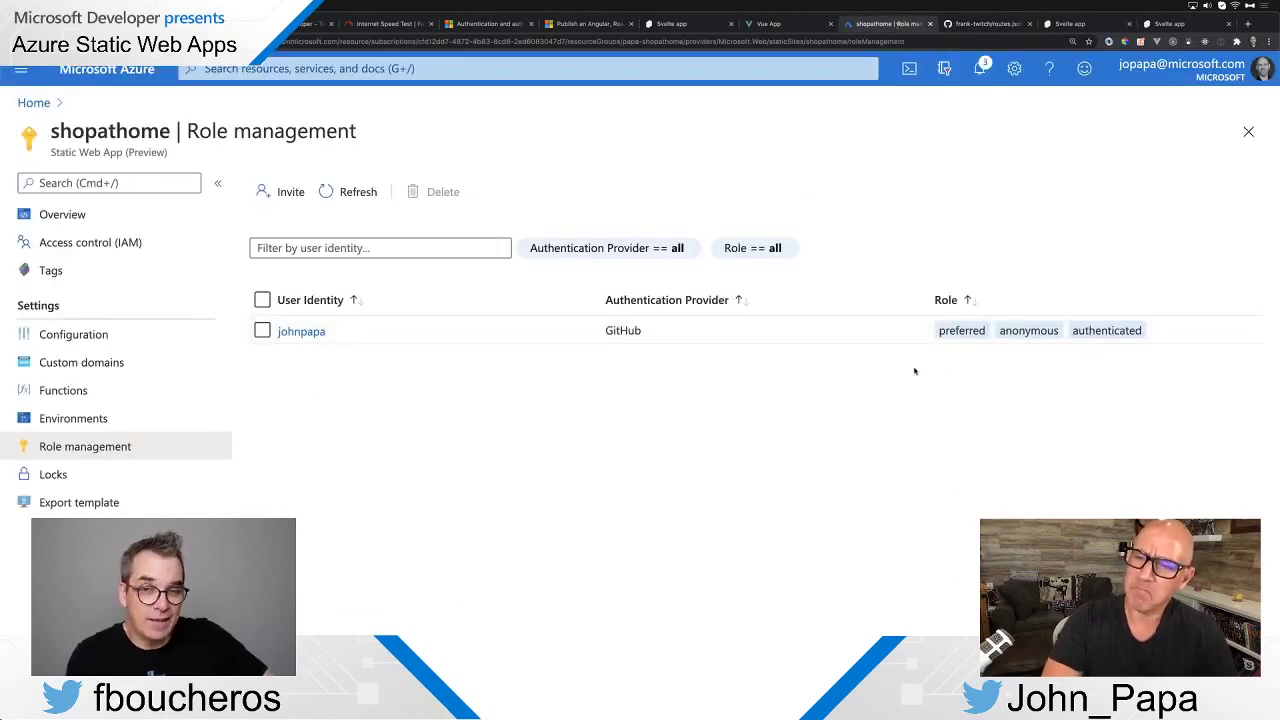
{"action": "left_click", "coordinate": [289, 191]}
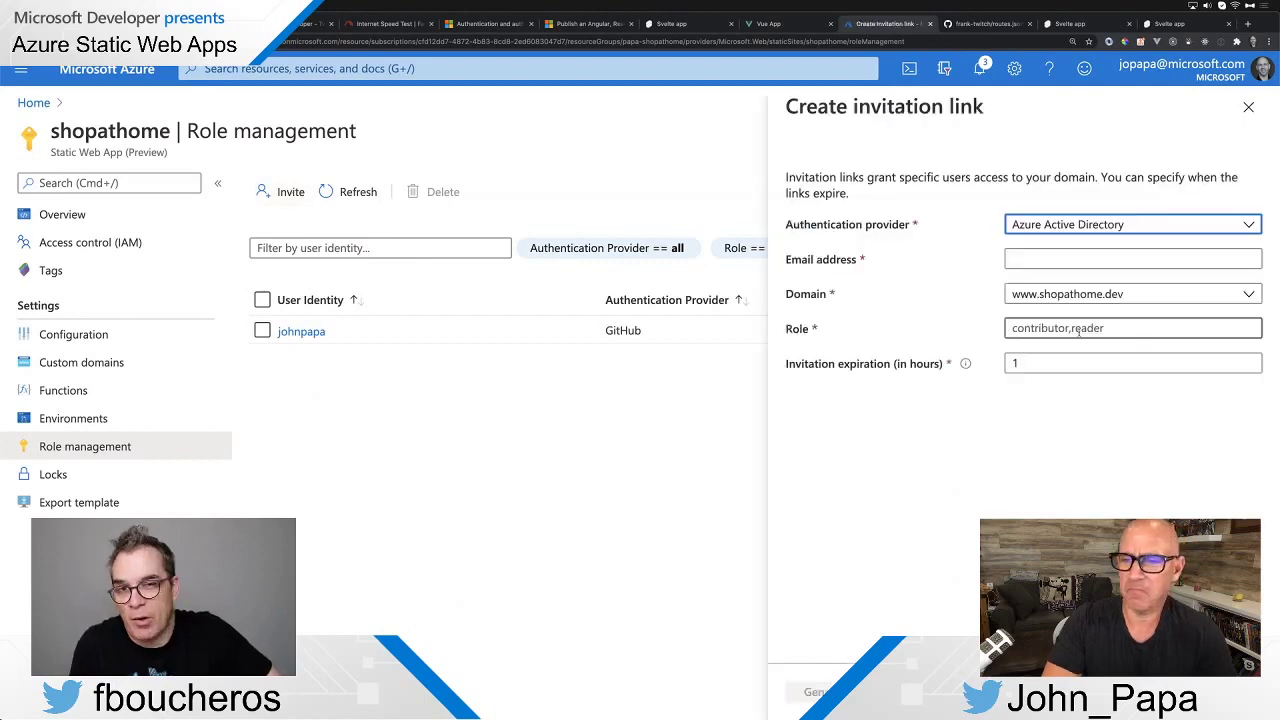
{"action": "left_click", "coordinate": [1100, 328]}
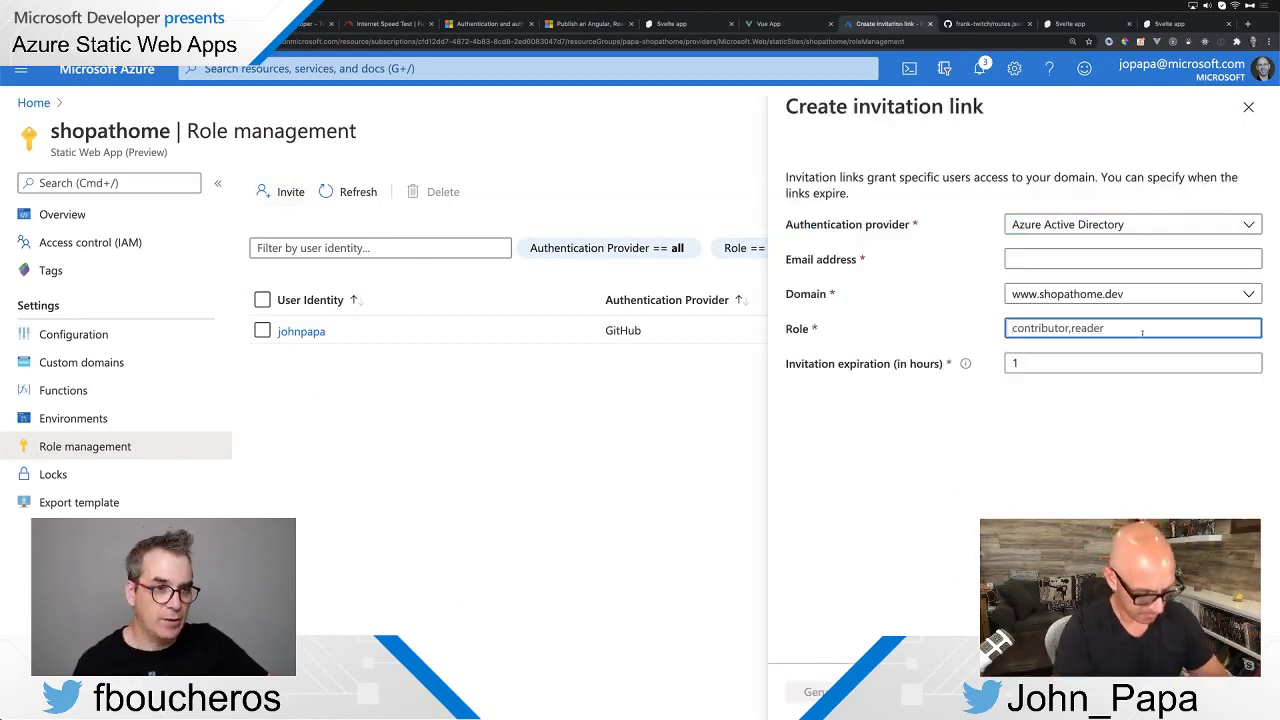
Replace the Role value with 'hereisarole,' and paste it repeatedly into a long role list
{"action": "key", "text": "ctrl+a"}
{"action": "type", "text": "hereisarole,"}
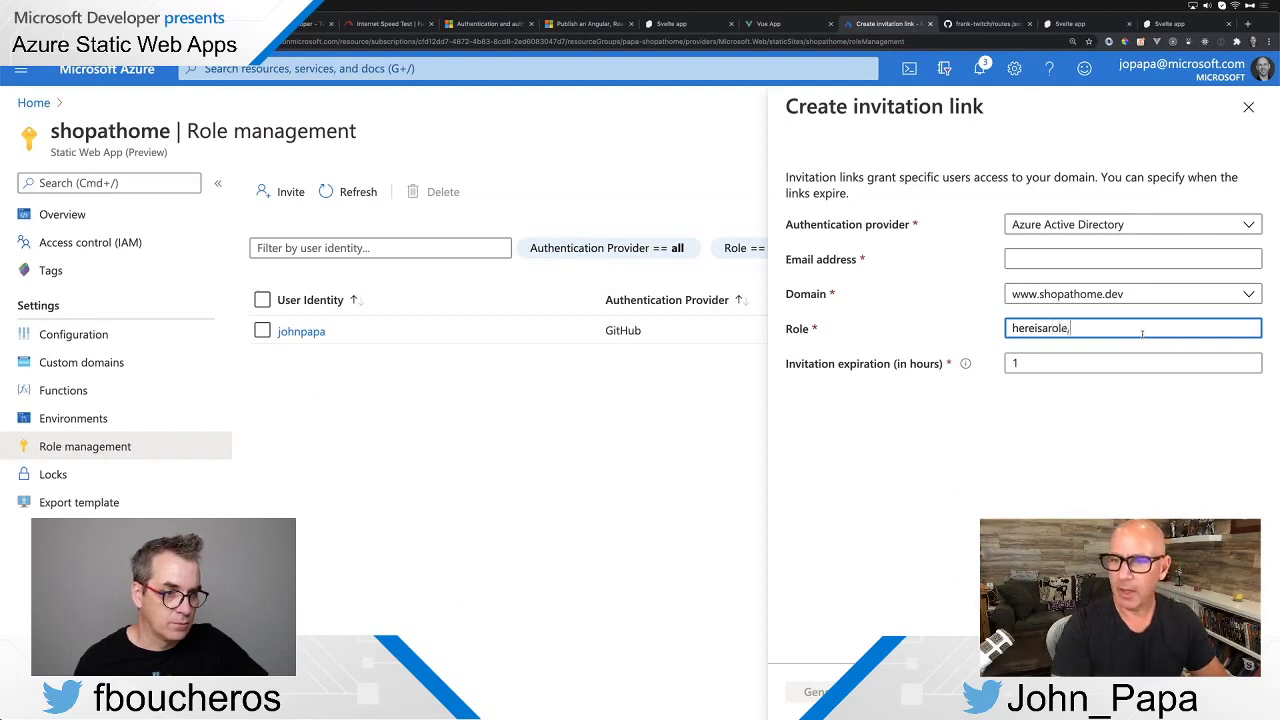
{"action": "key", "text": "ctrl+a"}
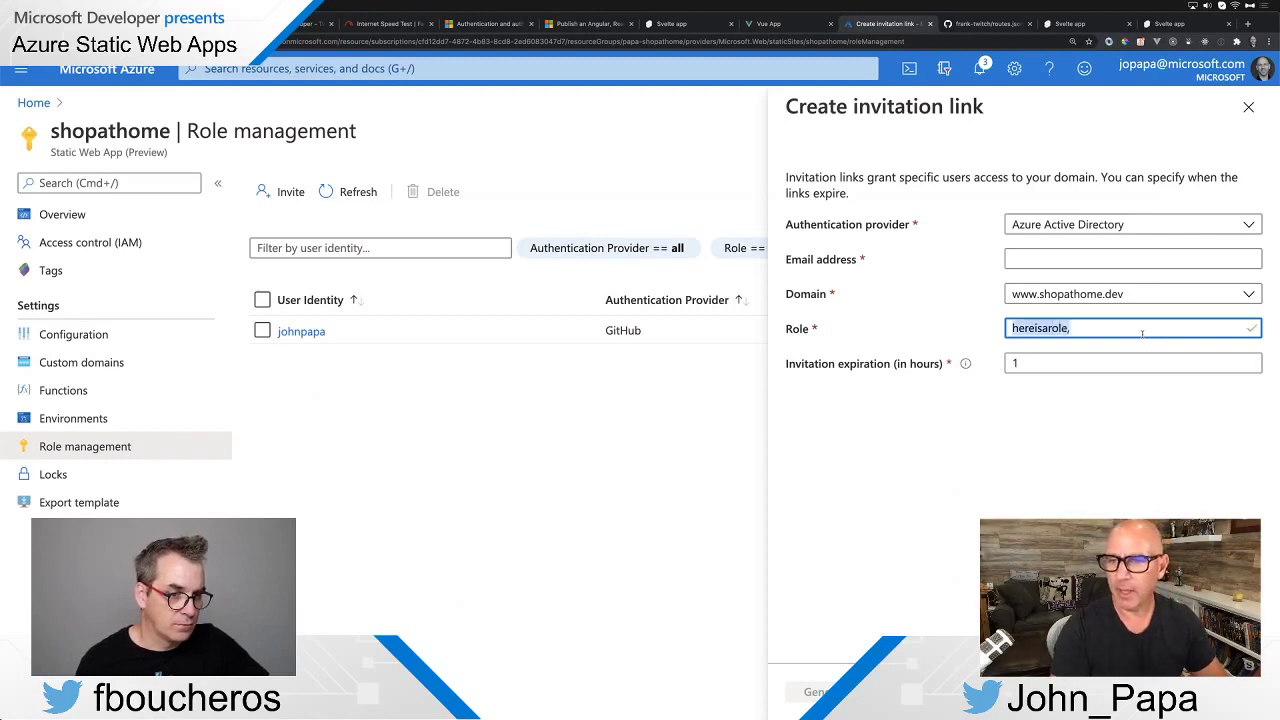
{"action": "key", "text": "ctrl+c"}
{"action": "key", "text": "ctrl+v"}
{"action": "key", "text": "ctrl+v"}
{"action": "key", "text": "ctrl+v"}
{"action": "key", "text": "ctrl+v"}
{"action": "key", "text": "ctrl+v"}
{"action": "key", "text": "ctrl+v"}
{"action": "key", "text": "ctrl+v"}
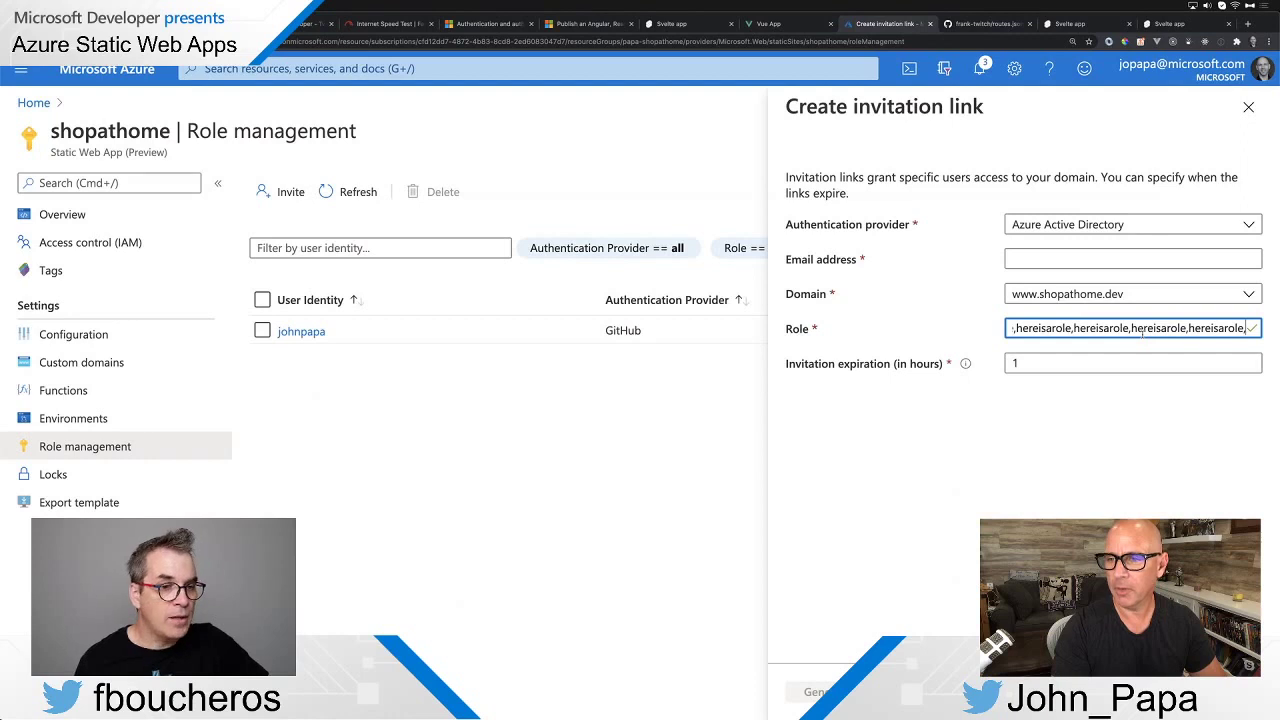
{"action": "key", "text": "ctrl+a"}
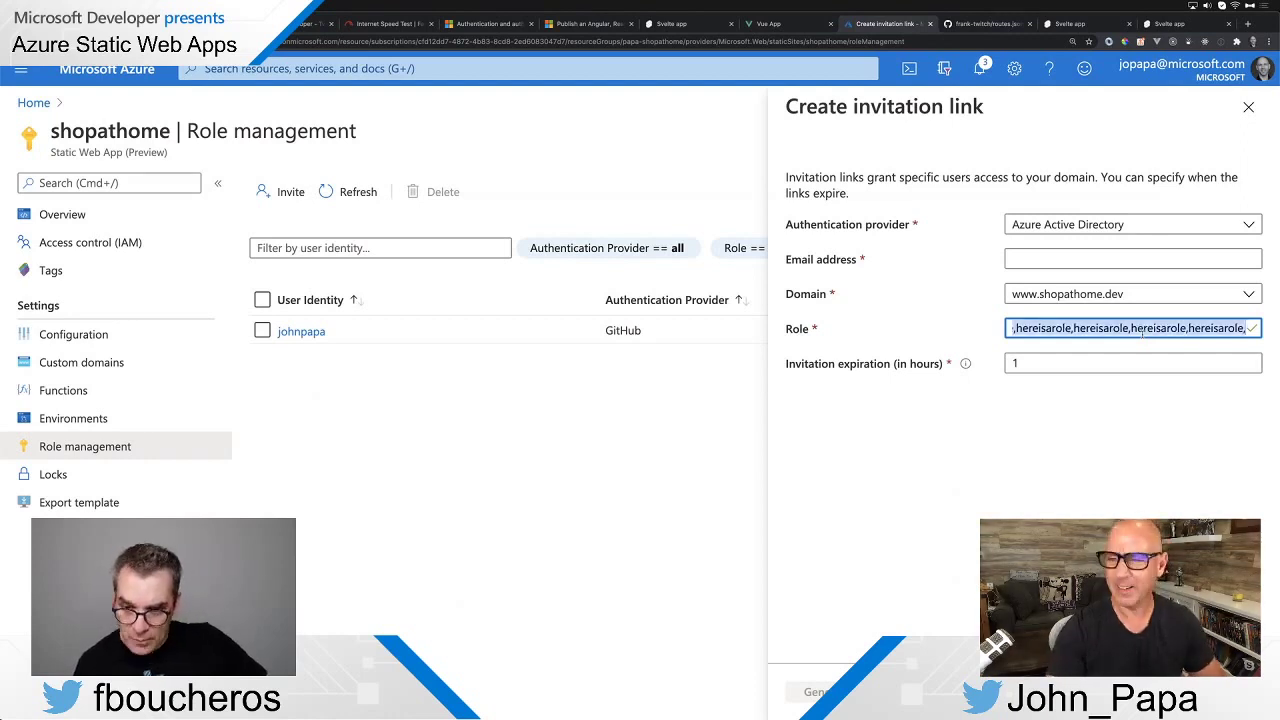
In a new untitled VS Code file, paste the role list and duplicate the line several times
{"action": "key", "text": "super+Tab"}
{"action": "key", "text": "super+Tab"}
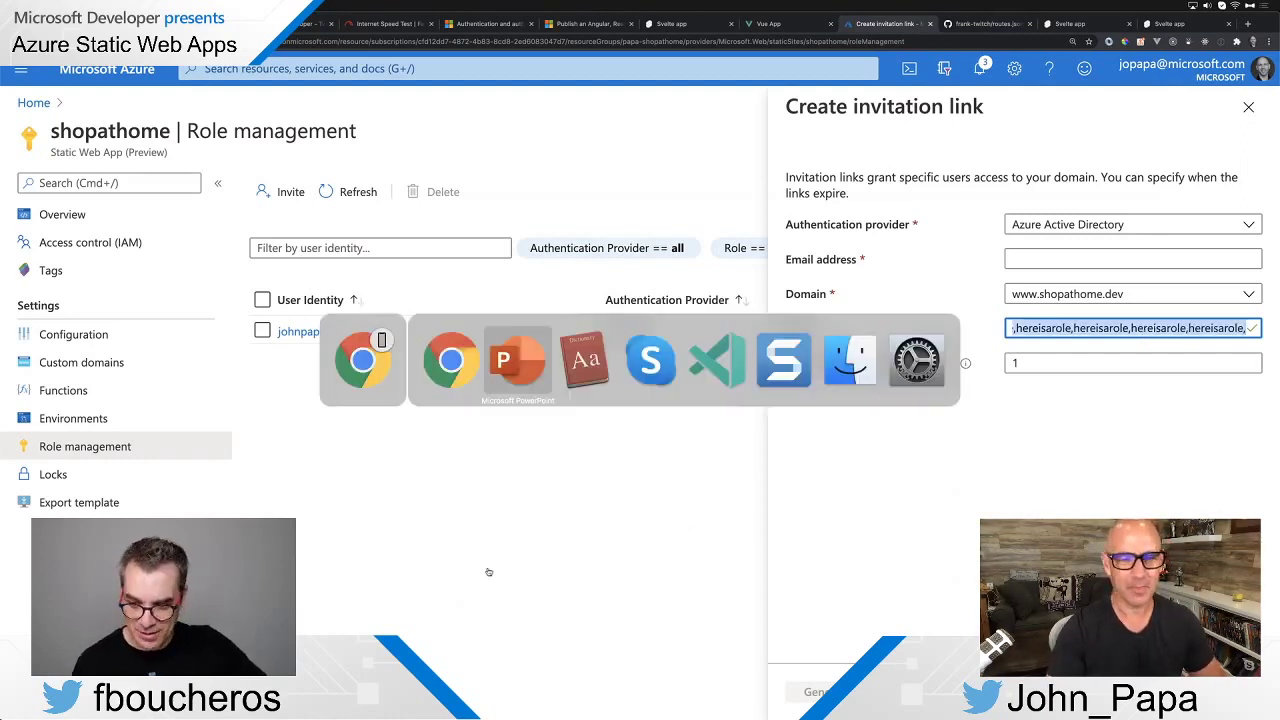
{"action": "key", "text": "super+Tab"}
{"action": "key", "text": "super+Tab"}
{"action": "key", "text": "super+Tab"}
{"action": "key", "text": "super+Tab"}
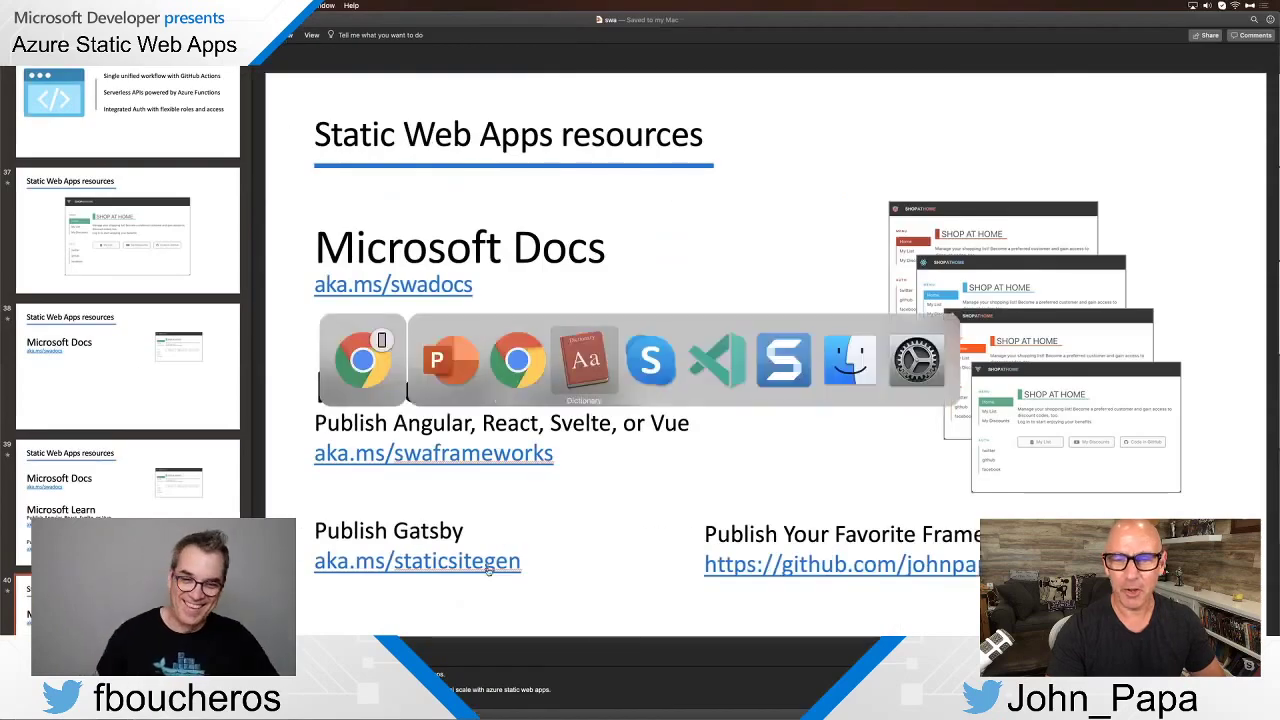
{"action": "key", "text": "super+n"}
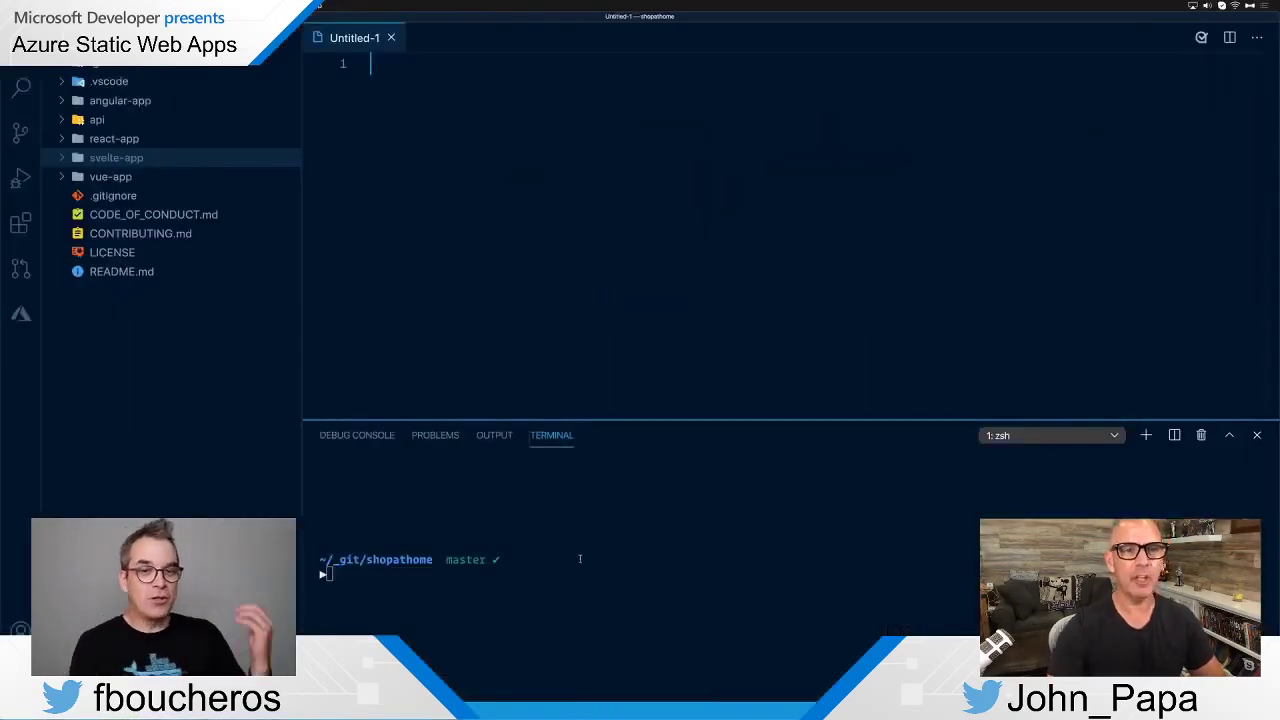
{"action": "key", "text": "super+v"}
{"action": "key", "text": "super+a"}
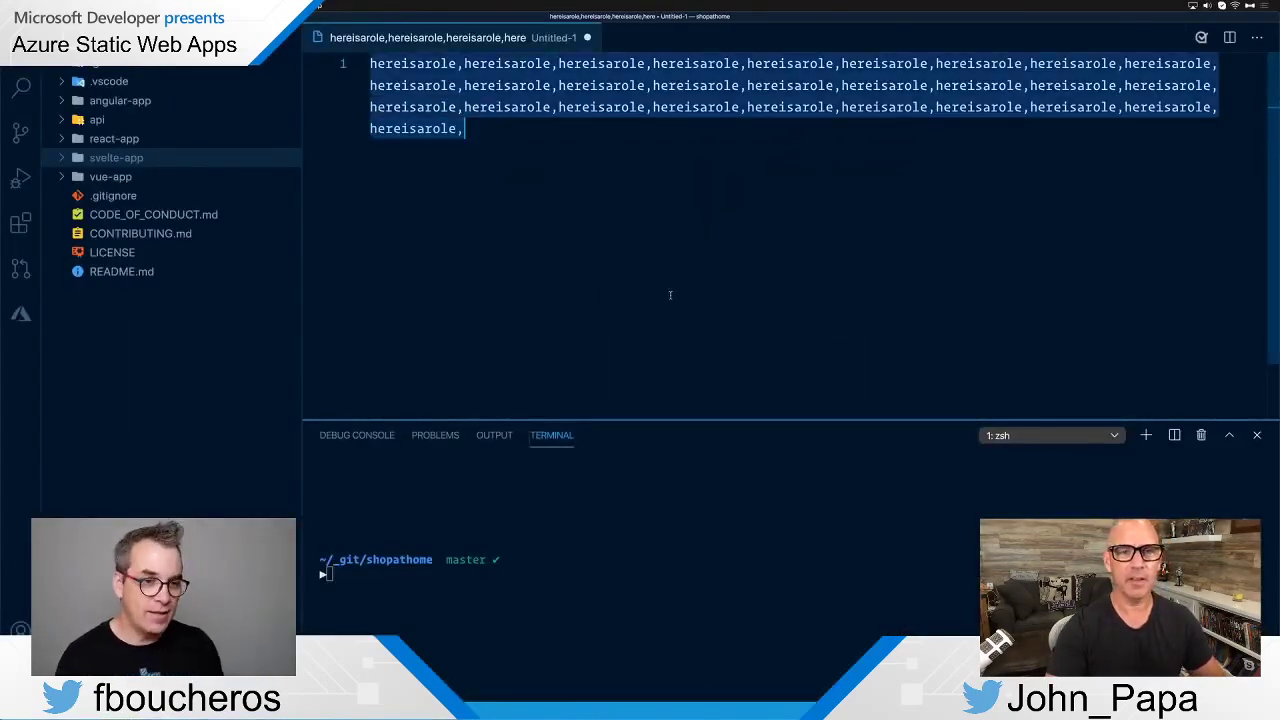
{"action": "key", "text": "Right"}
{"action": "key", "text": "super+v"}
{"action": "key", "text": "super+v"}
{"action": "key", "text": "super+v"}
{"action": "key", "text": "super+v"}
{"action": "key", "text": "super+v"}
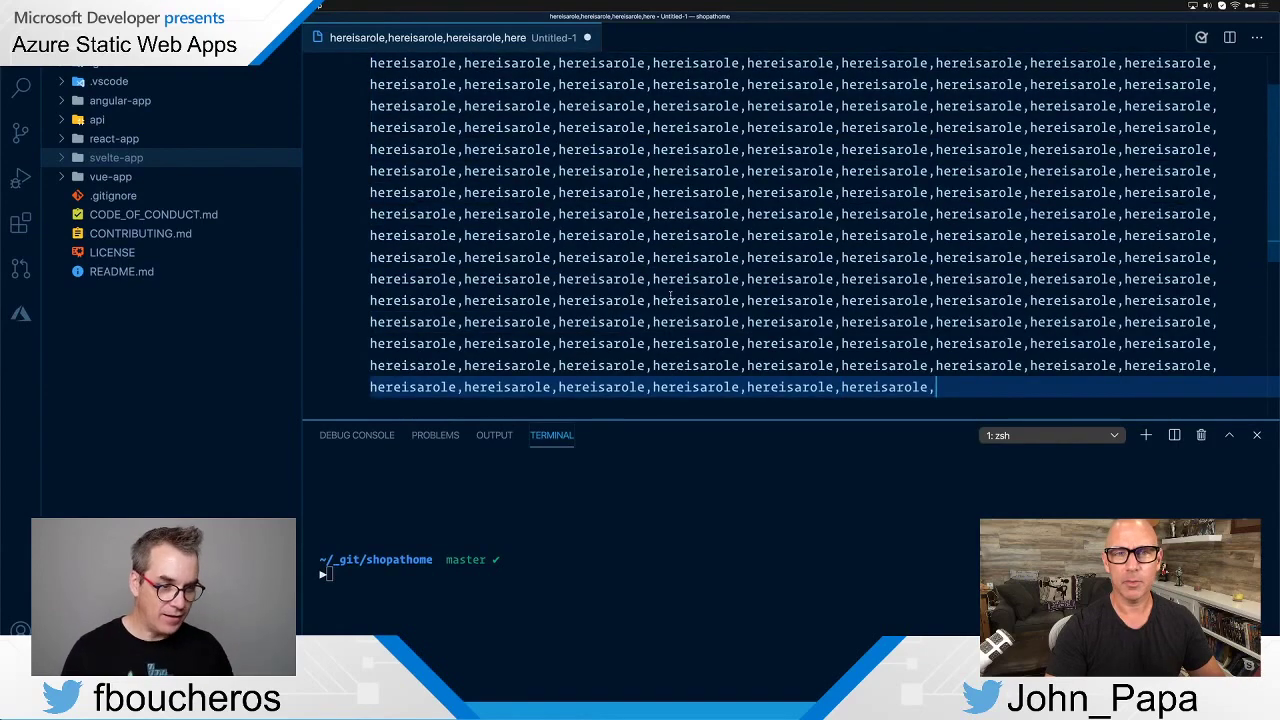
{"action": "key", "text": "super+a"}
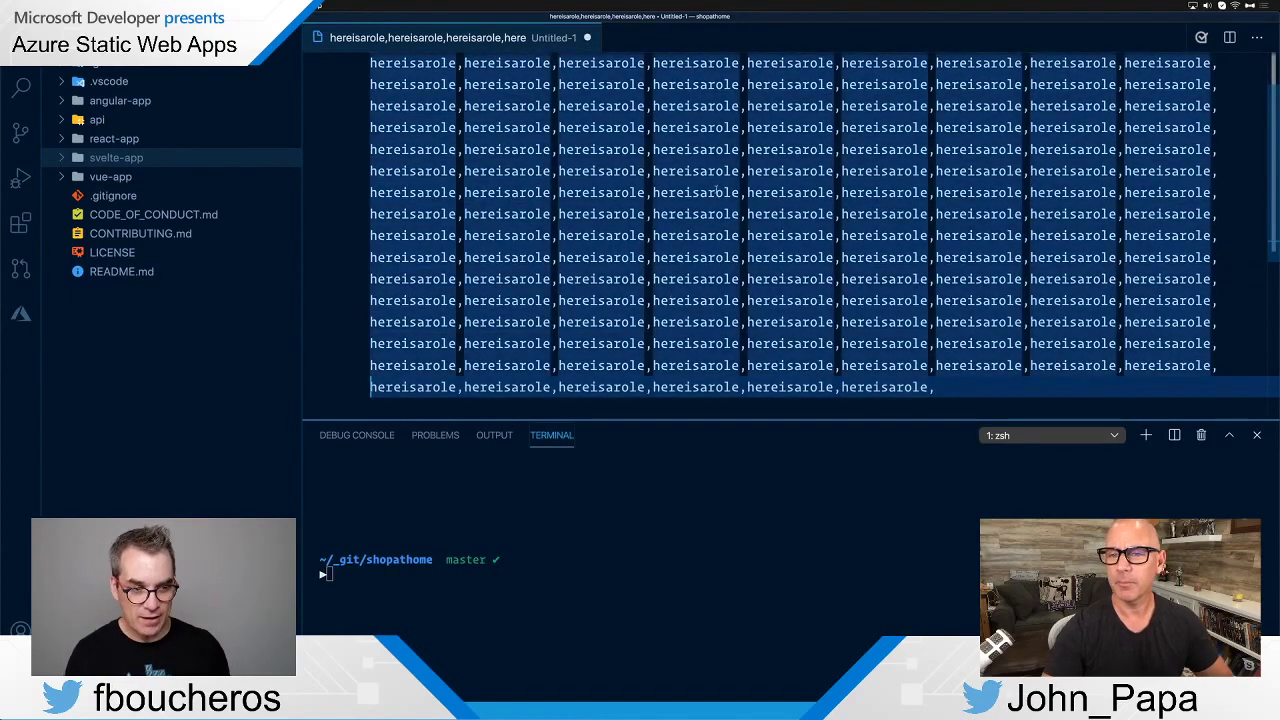
Select the full 2016-character role list in the file, then return to the browser
{"action": "left_click", "coordinate": [800, 192]}
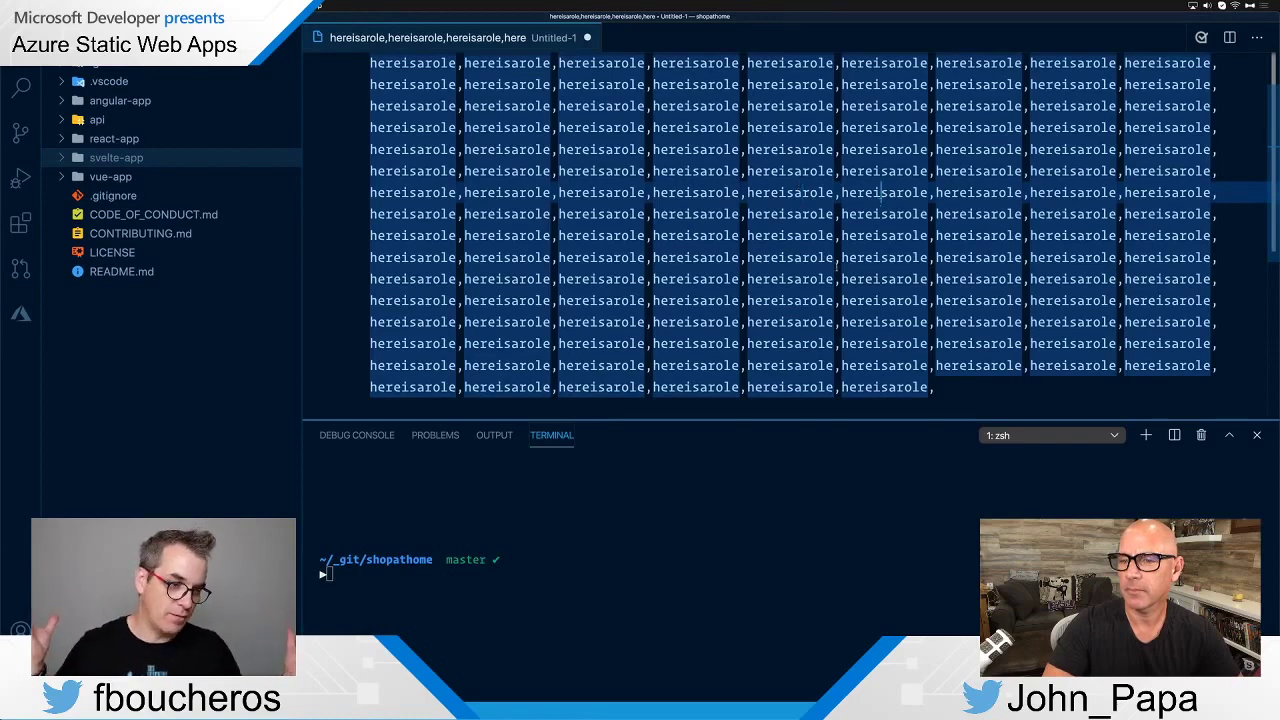
{"action": "left_click", "coordinate": [836, 258]}
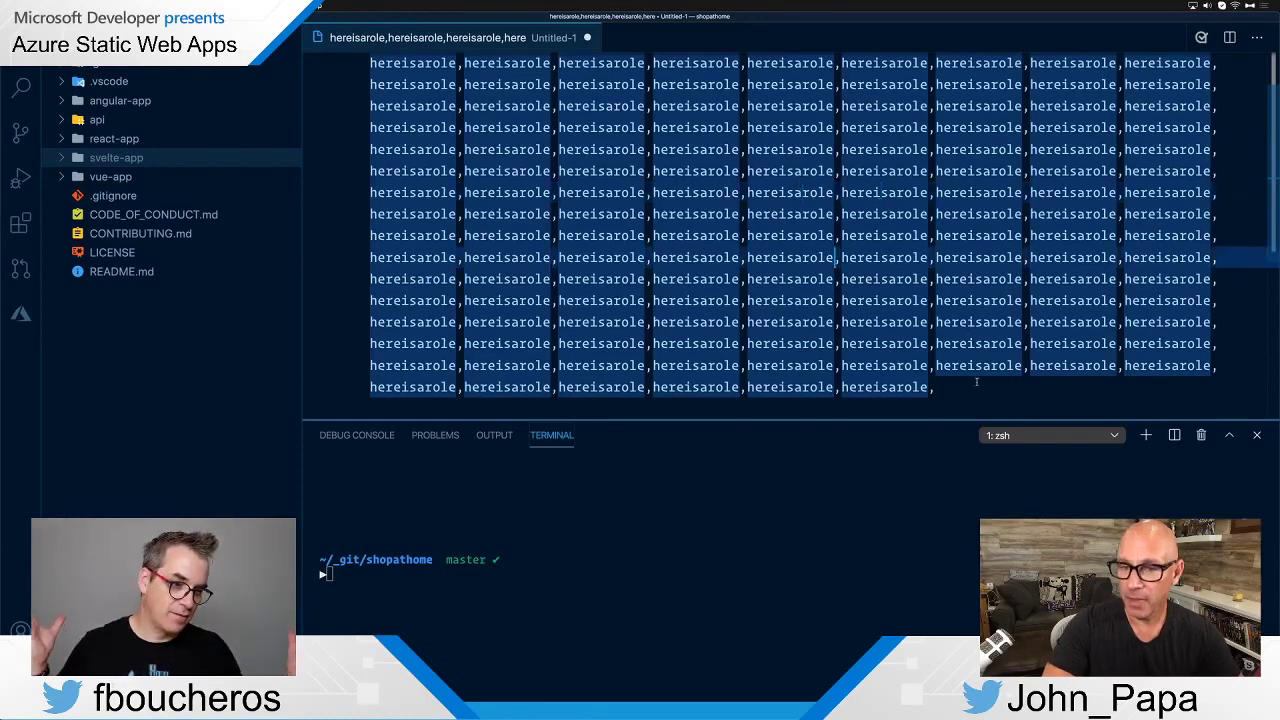
{"action": "left_click", "coordinate": [945, 387]}
{"action": "left_click", "coordinate": [826, 258]}
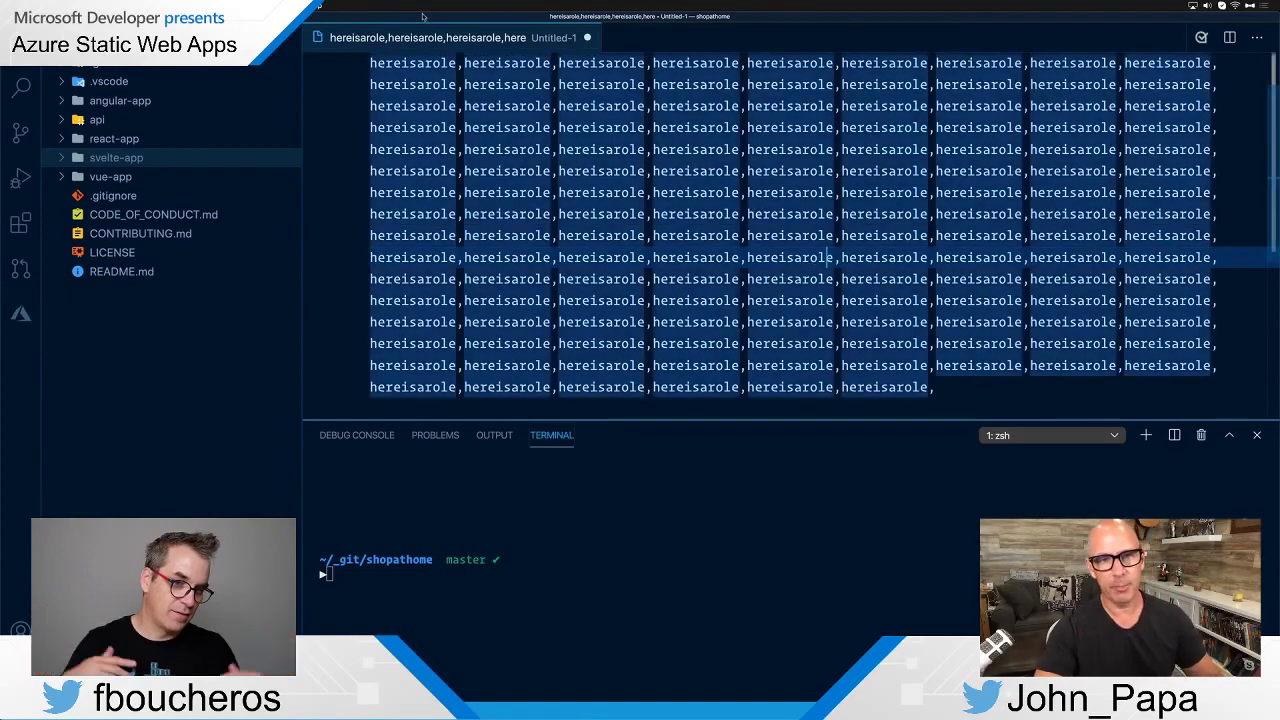
{"action": "key", "text": "ctrl+Right"}
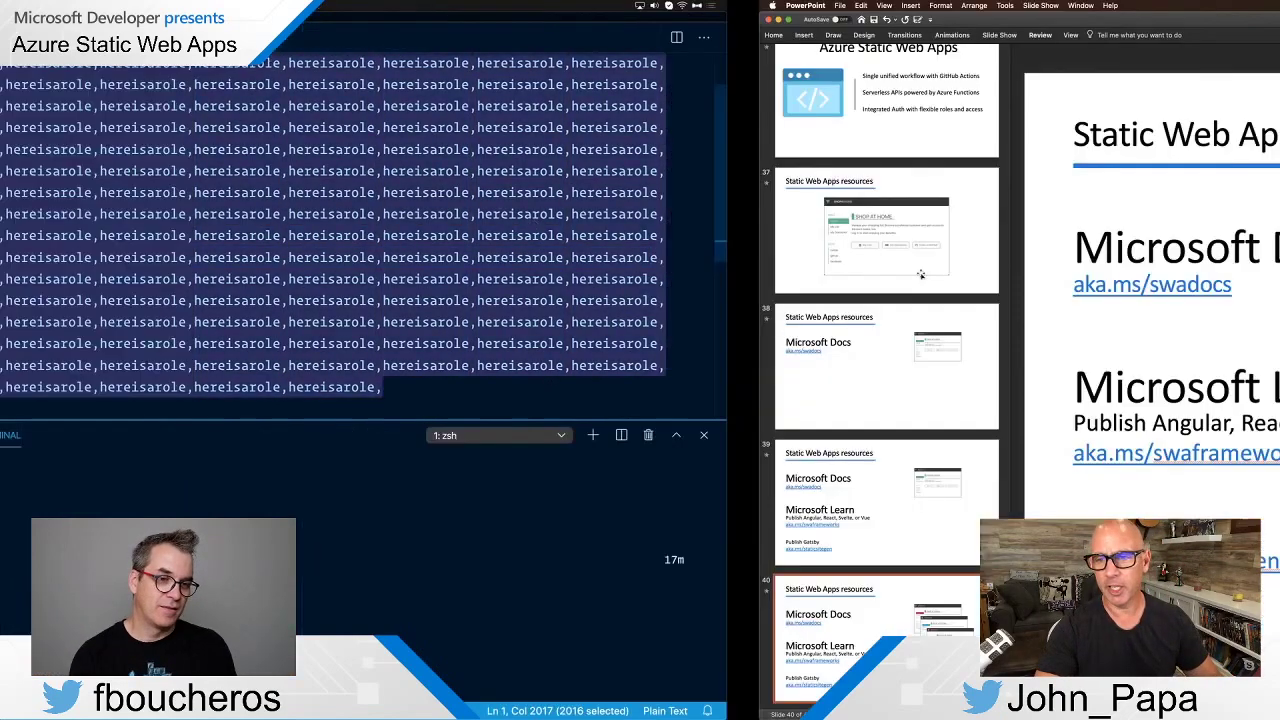
{"action": "key", "text": "ctrl+Left"}
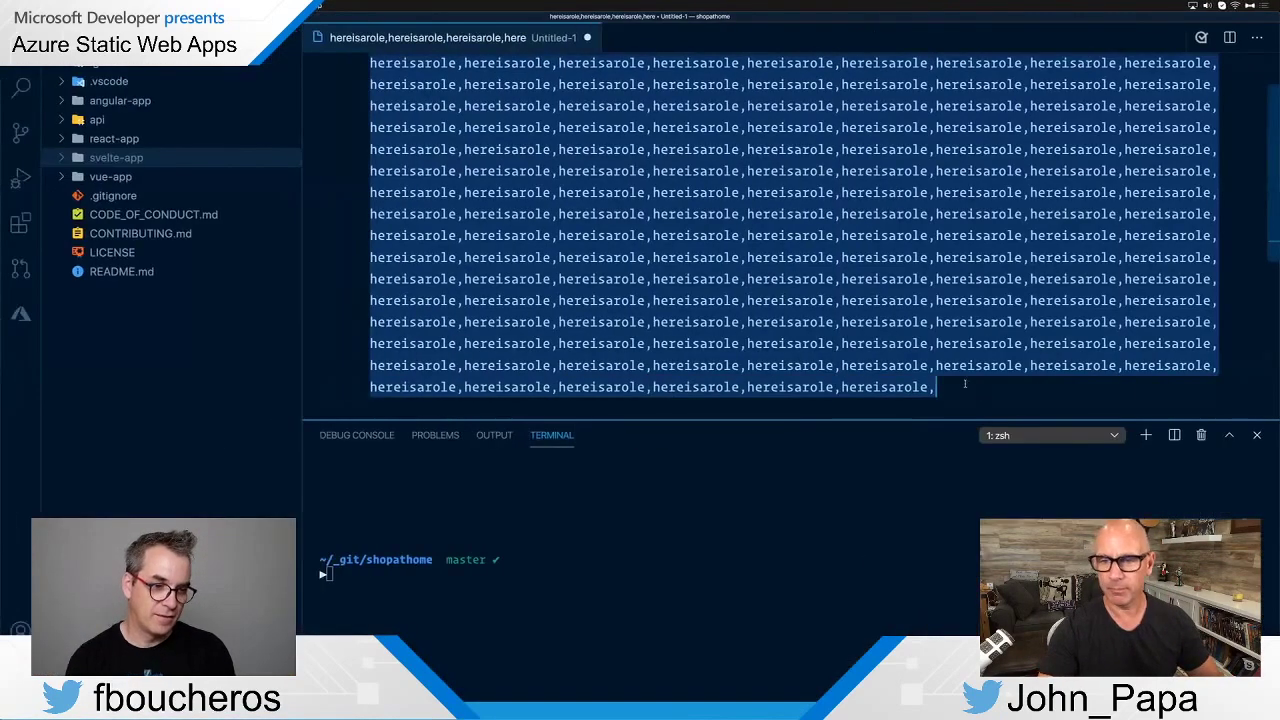
{"action": "left_click", "coordinate": [965, 387]}
{"action": "key", "text": "super+a"}
{"action": "key", "text": "super+Tab"}
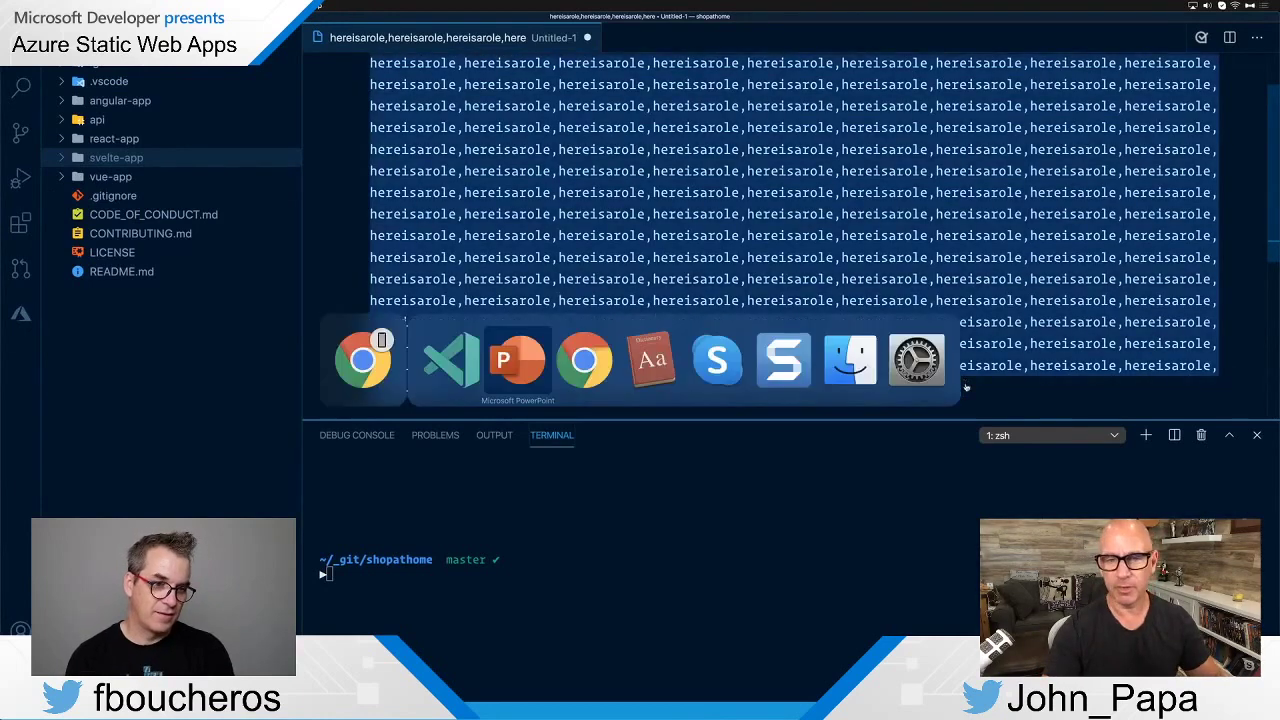
{"action": "key", "text": "super+Tab"}
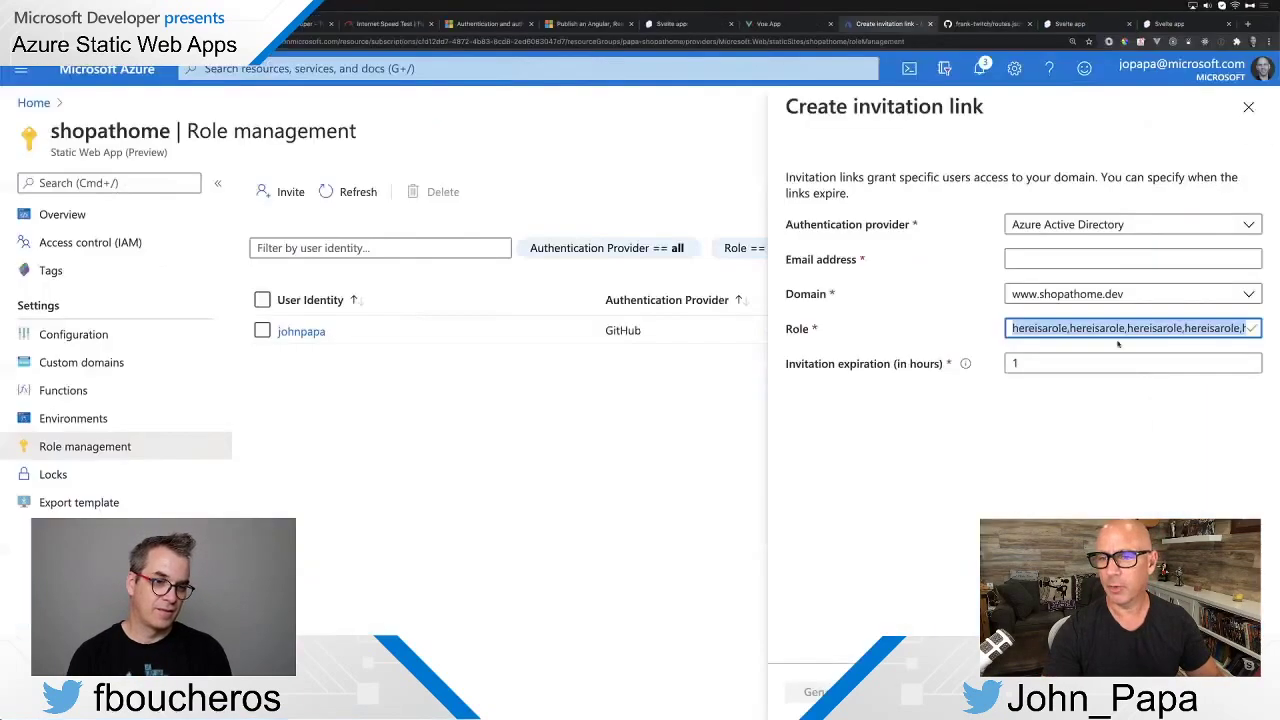
Paste the long list into the Role field, restore contributor,reader, then dismiss the invitation form
{"action": "left_click", "coordinate": [1113, 330]}
{"action": "key", "text": "End"}
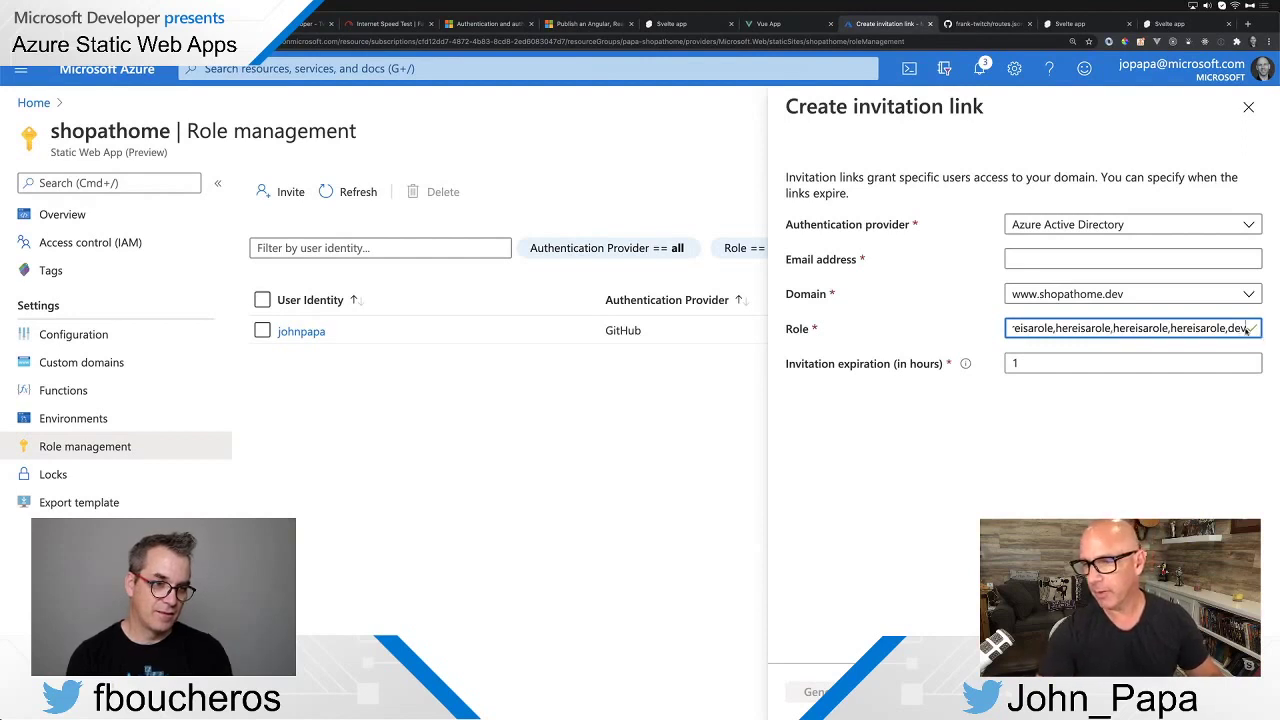
{"action": "key", "text": "Home"}
{"action": "key", "text": "End"}
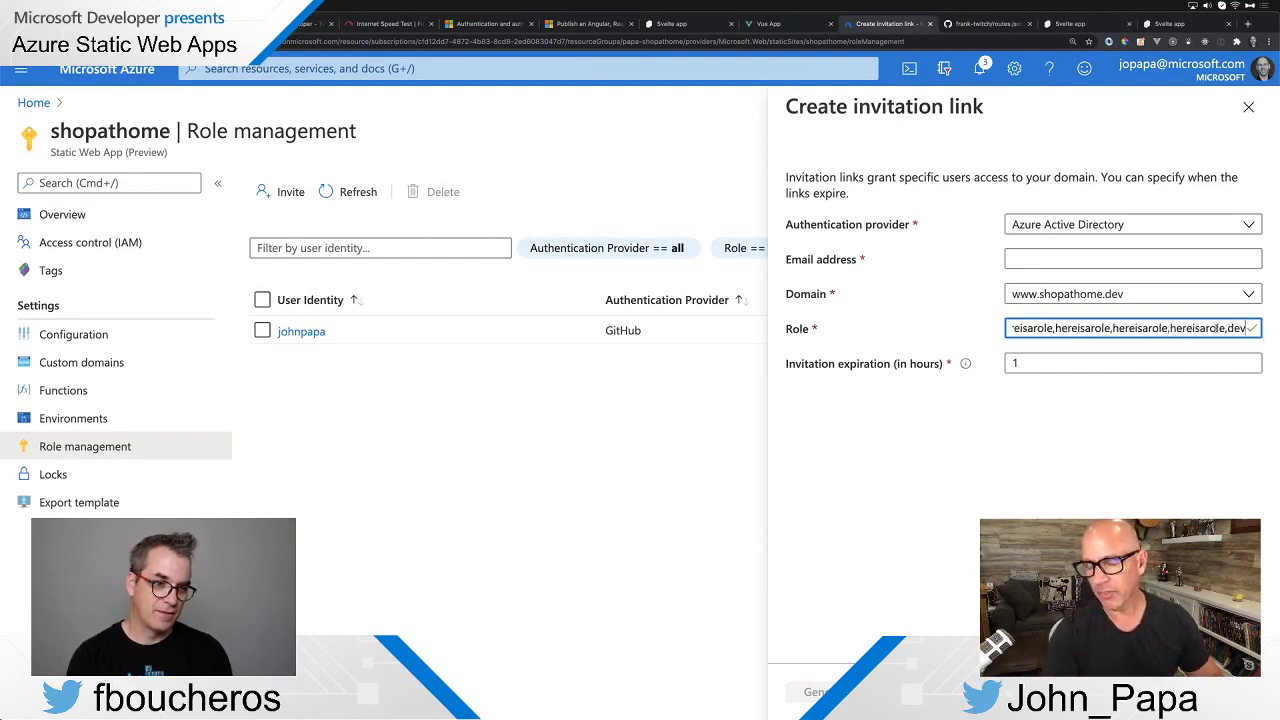
{"action": "key", "text": "ctrl+a"}
{"action": "key", "text": "ctrl+v"}
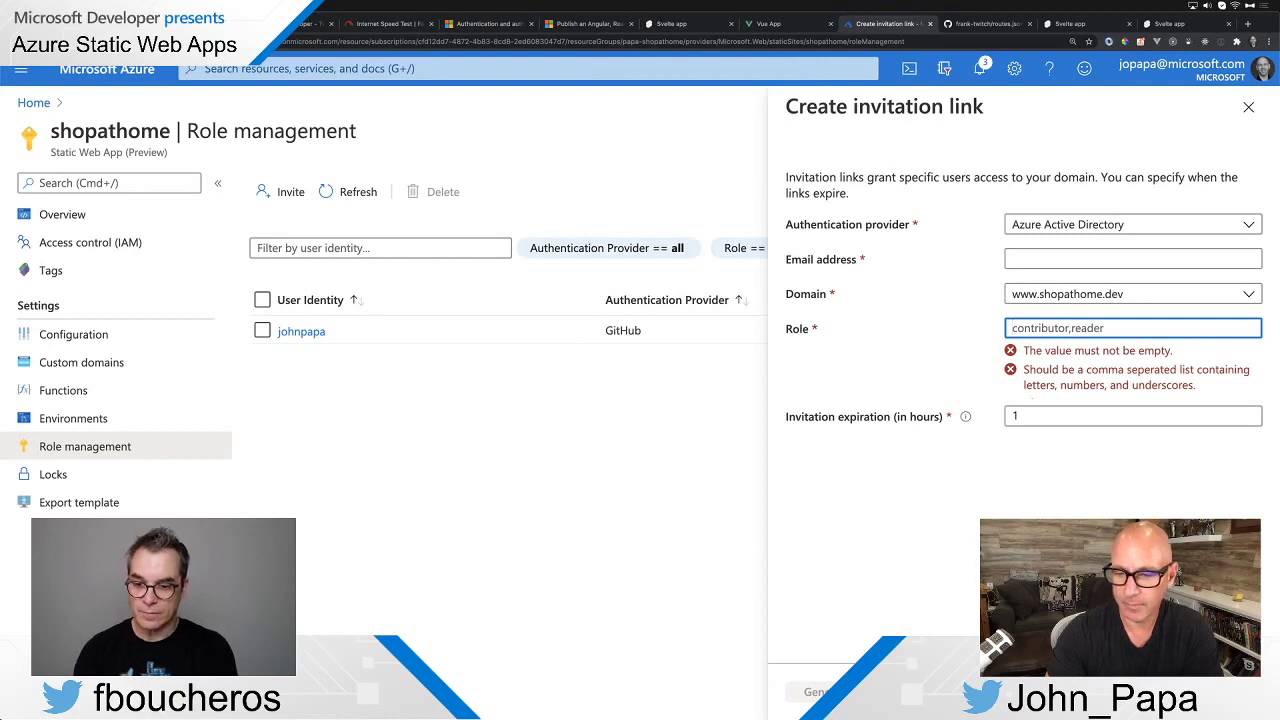
{"action": "key", "text": "Escape"}
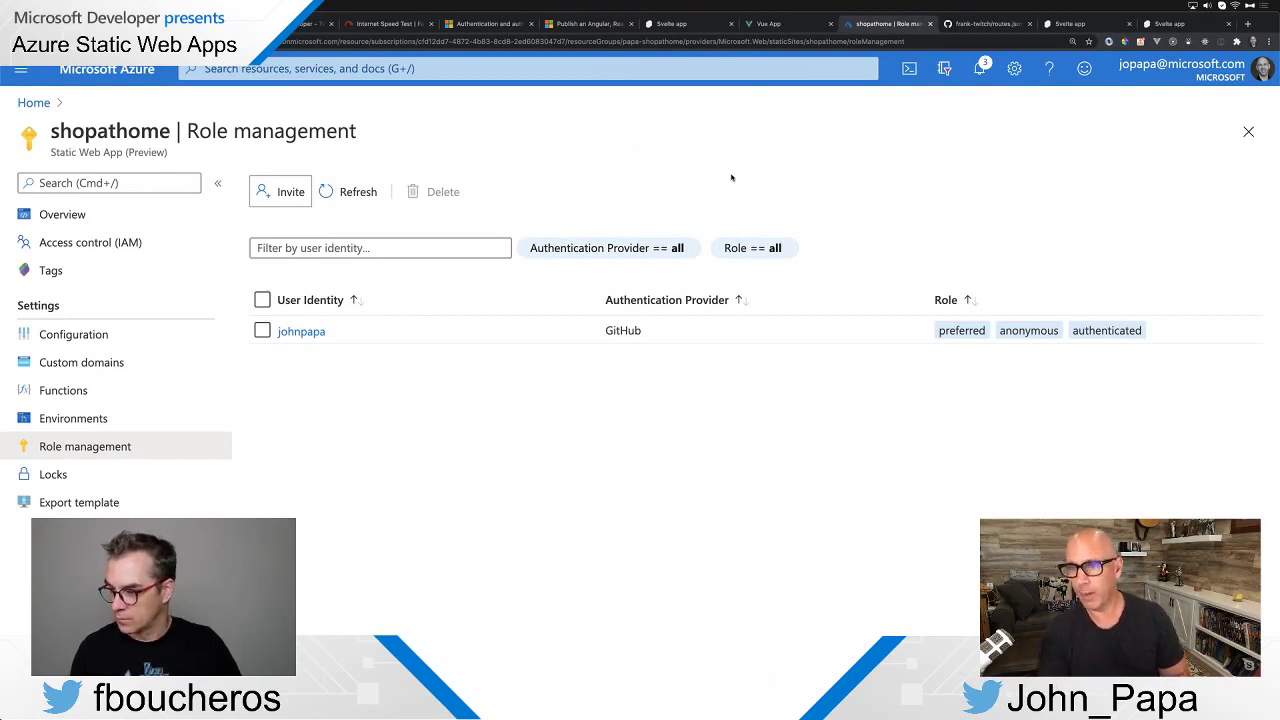
{"action": "key", "text": "super+Tab"}
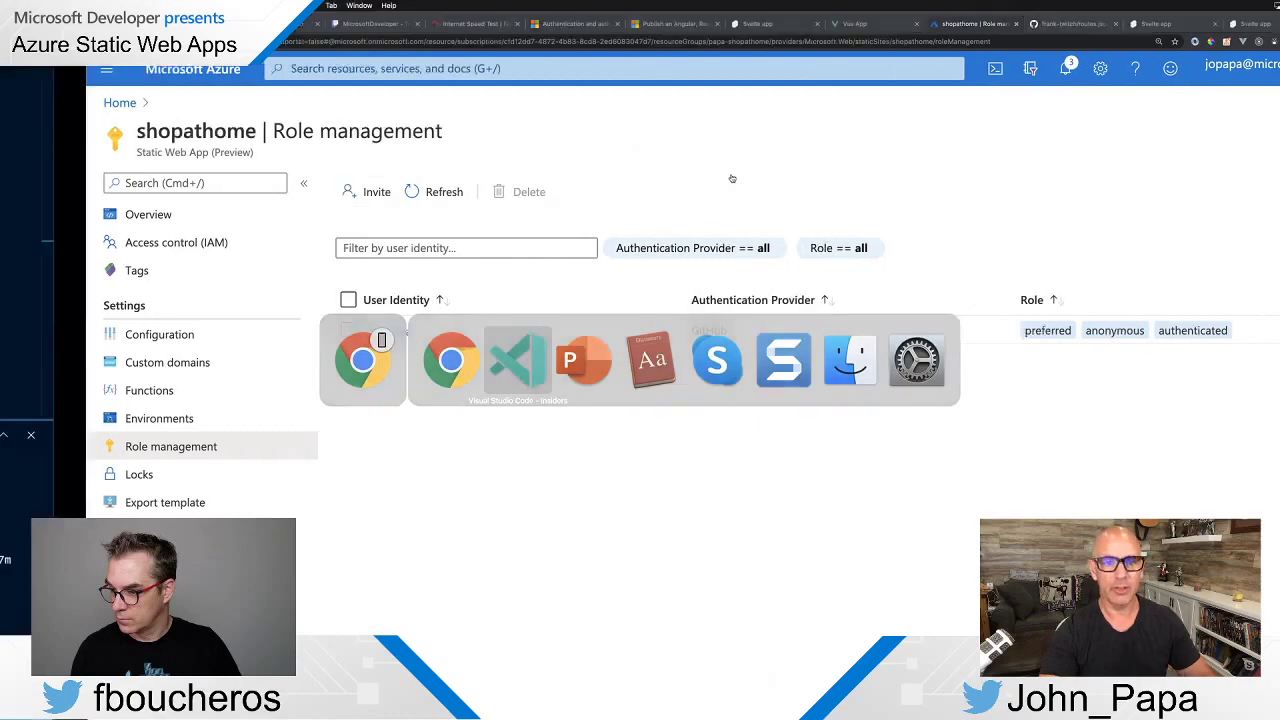
Discard the untitled scratch file and install Azure Static Web Apps (Preview) found by searching 'static web apps'
{"action": "key", "text": "super+w"}
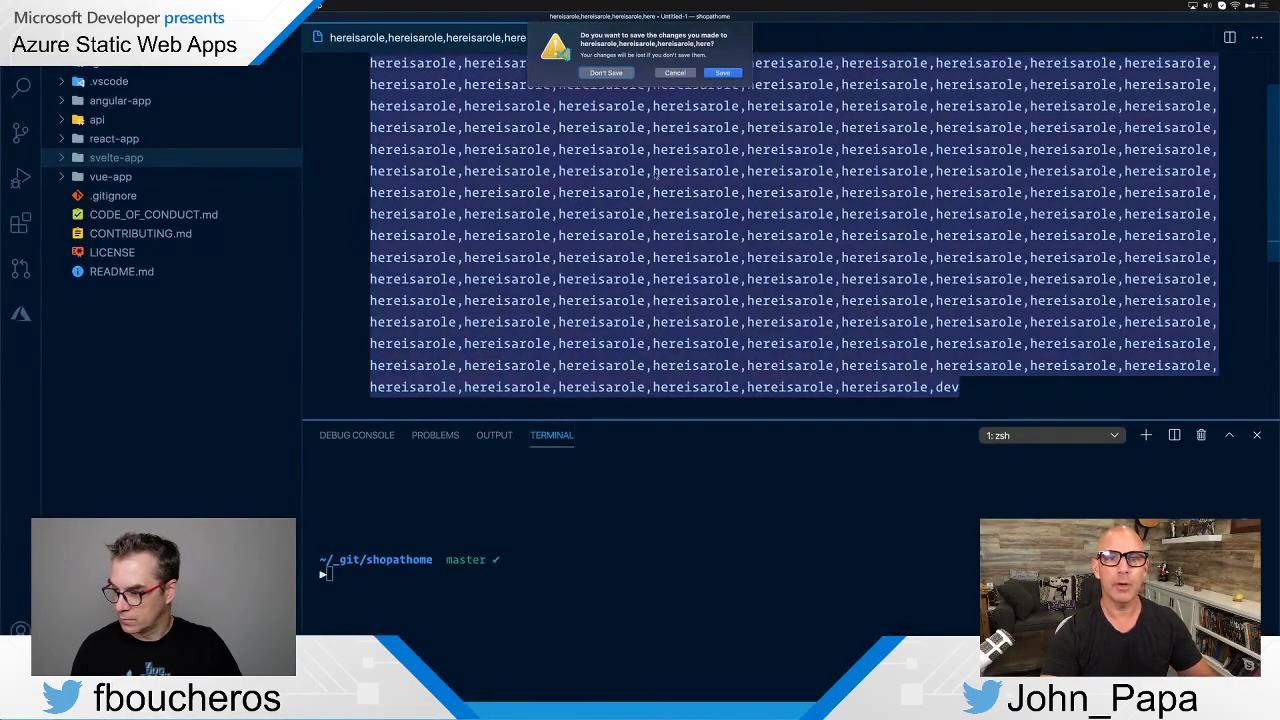
{"action": "left_click", "coordinate": [627, 76]}
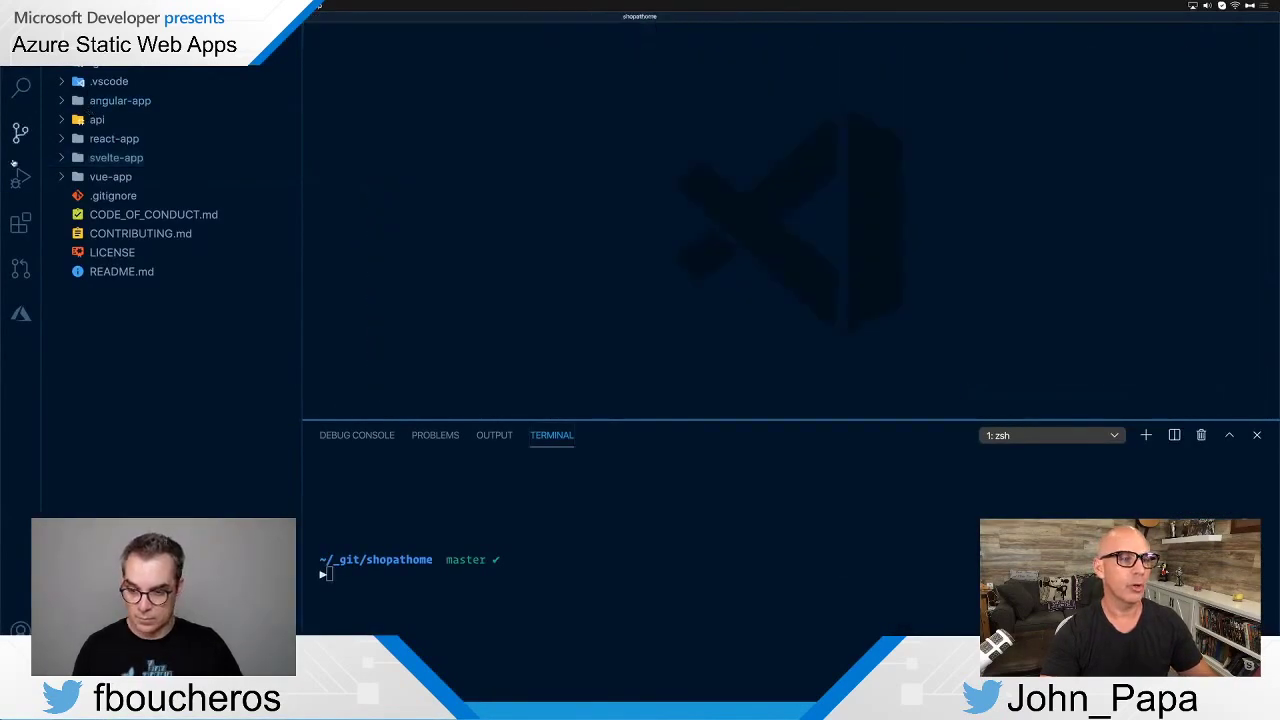
{"action": "key", "text": "super+shift+x"}
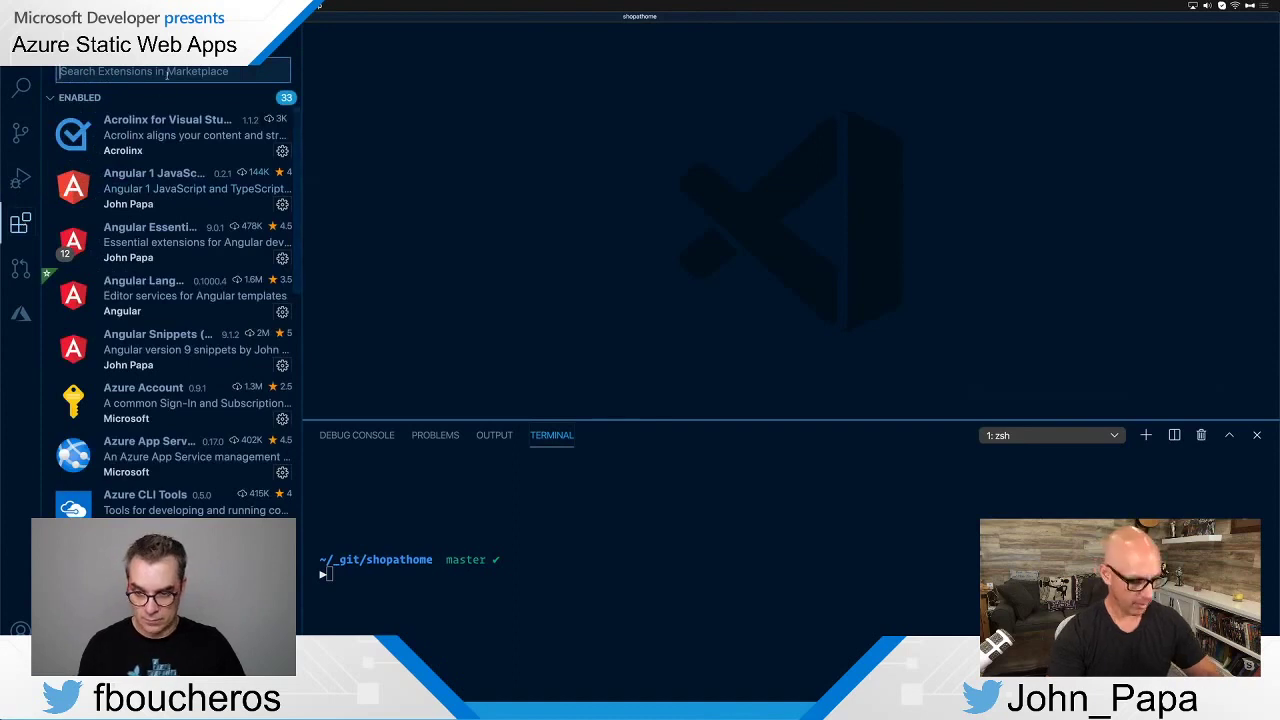
{"action": "type", "text": "static web a"}
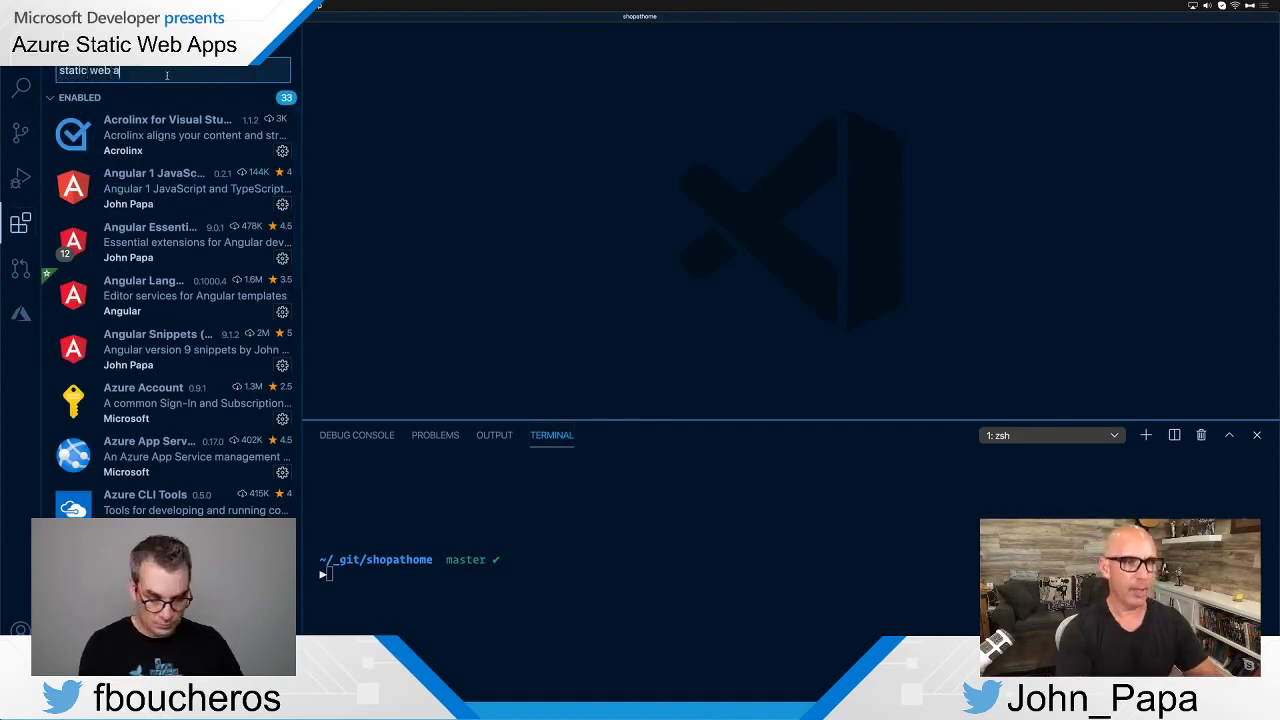
{"action": "type", "text": "pps"}
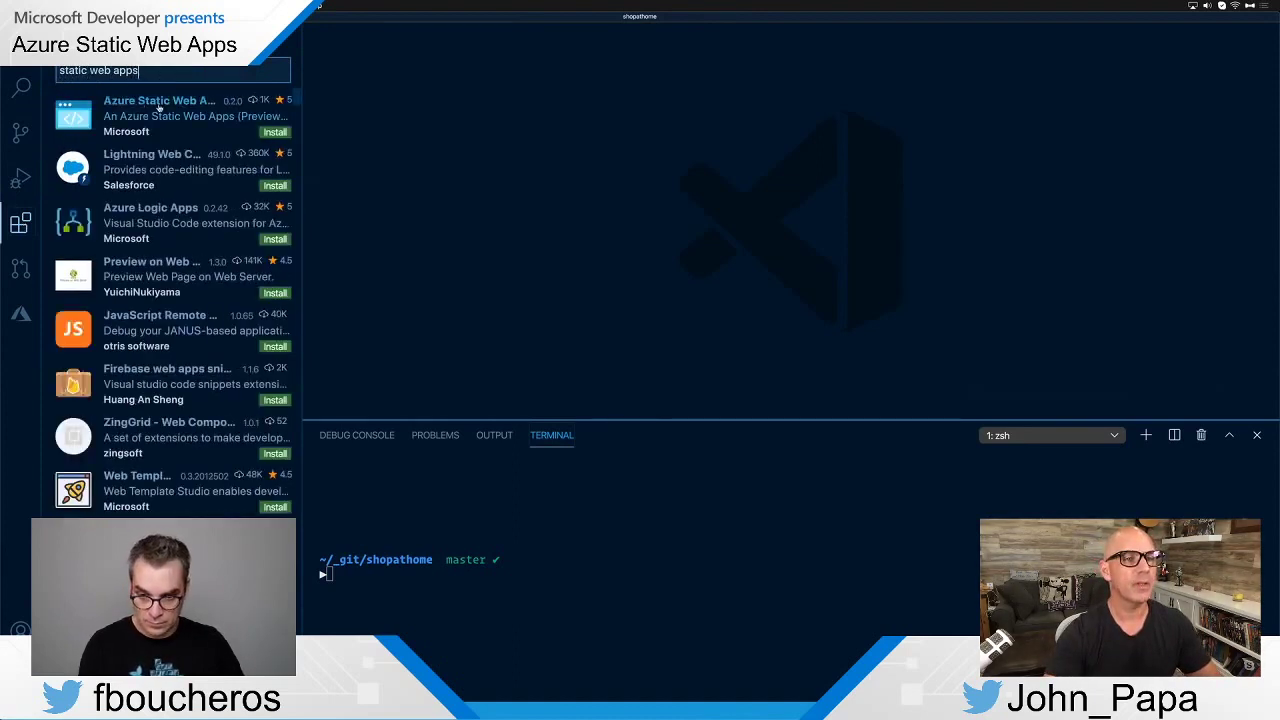
{"action": "left_click", "coordinate": [185, 118]}
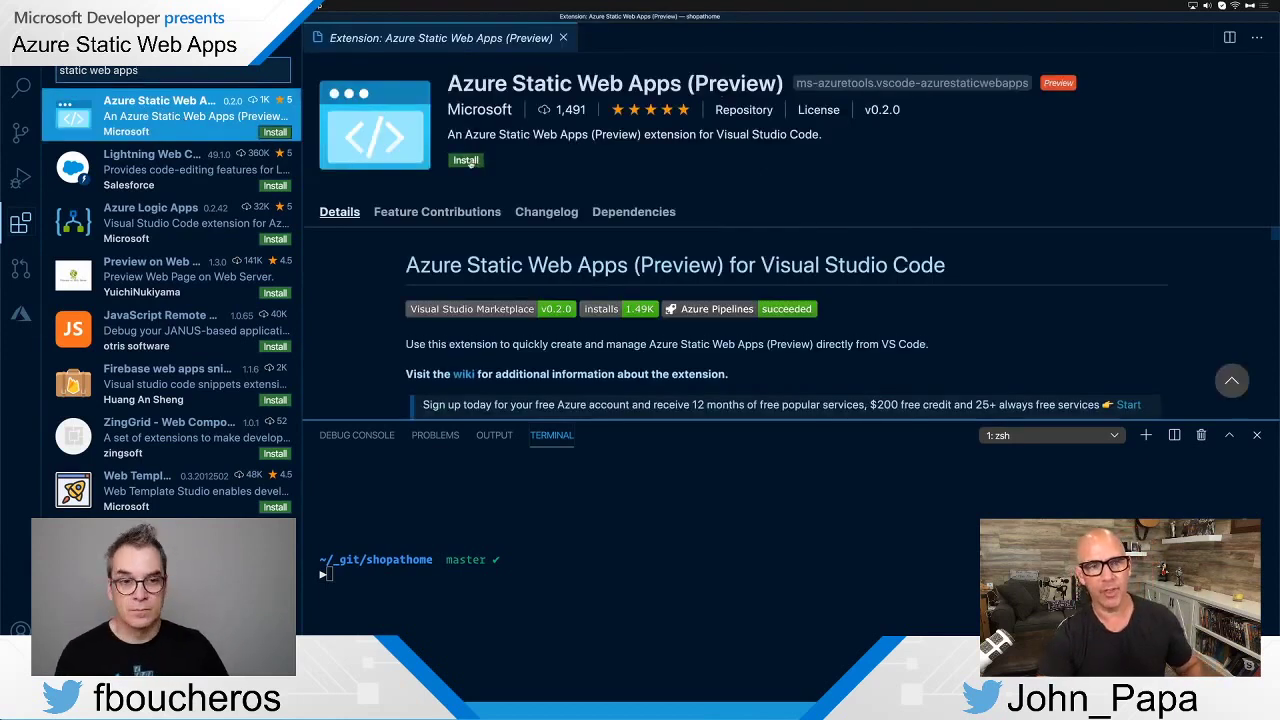
{"action": "left_click", "coordinate": [466, 161]}
Read through the extension's README, including the HTTP Function creation steps
{"action": "key", "text": "super+j"}
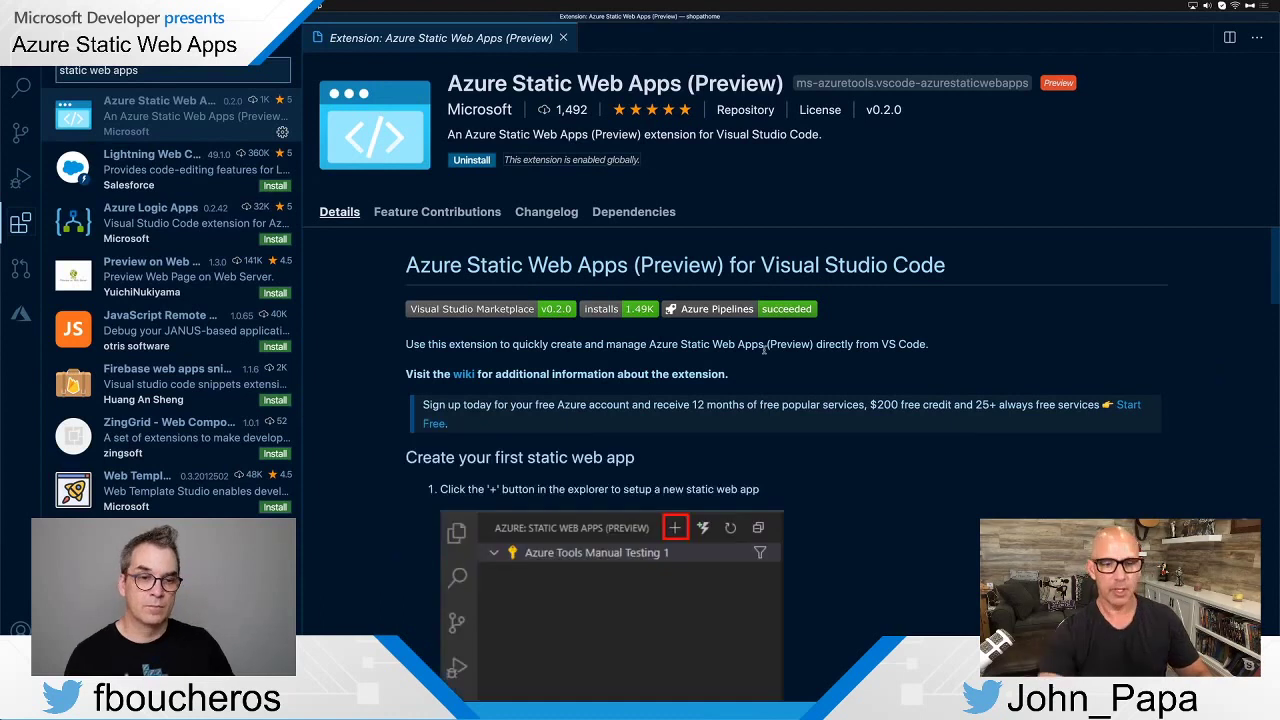
{"action": "scroll", "coordinate": [771, 413], "scroll_direction": "down", "scroll_amount": 2}
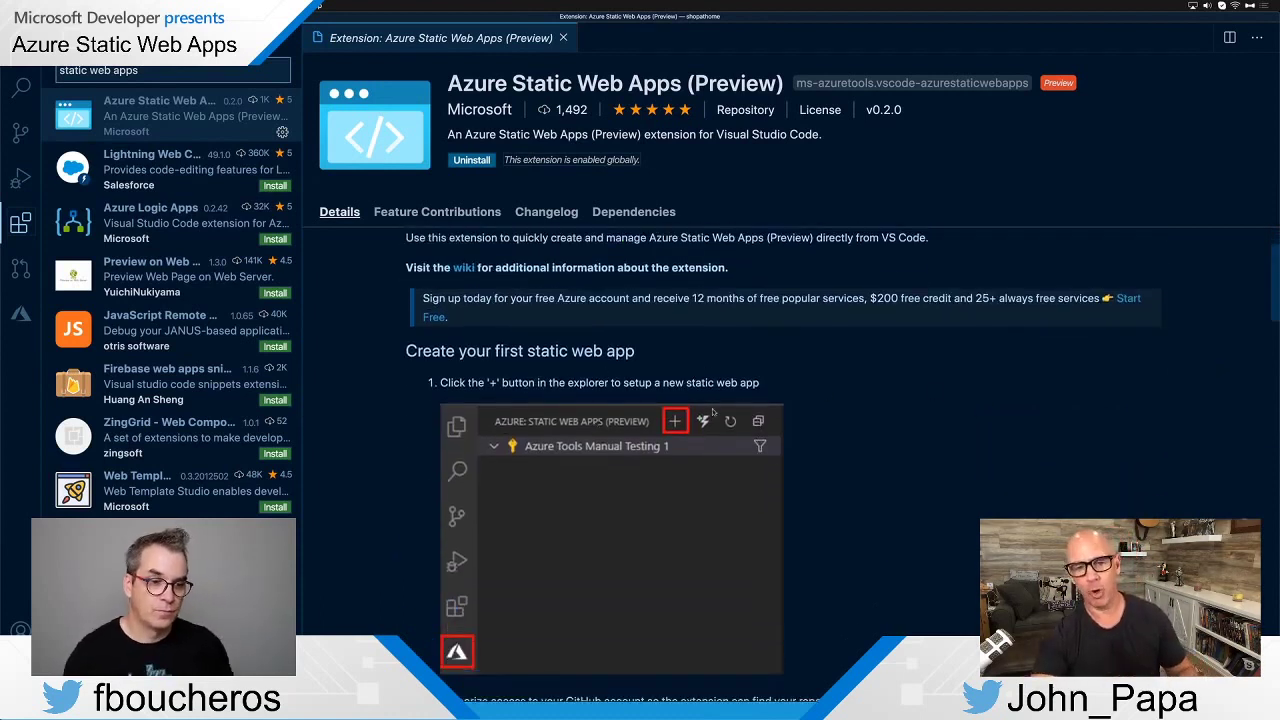
{"action": "scroll", "coordinate": [977, 377], "scroll_direction": "down", "scroll_amount": 8}
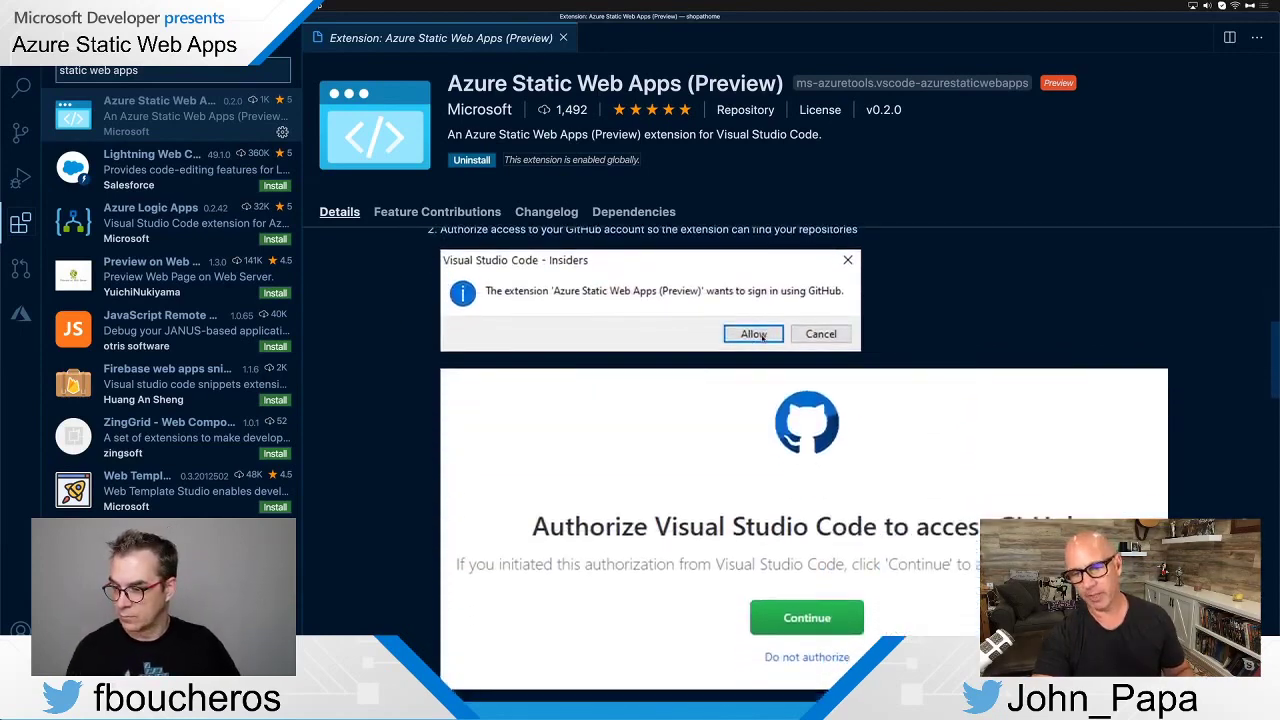
{"action": "scroll", "coordinate": [762, 340], "scroll_direction": "down", "scroll_amount": 3}
{"action": "scroll", "coordinate": [762, 340], "scroll_direction": "down", "scroll_amount": 6}
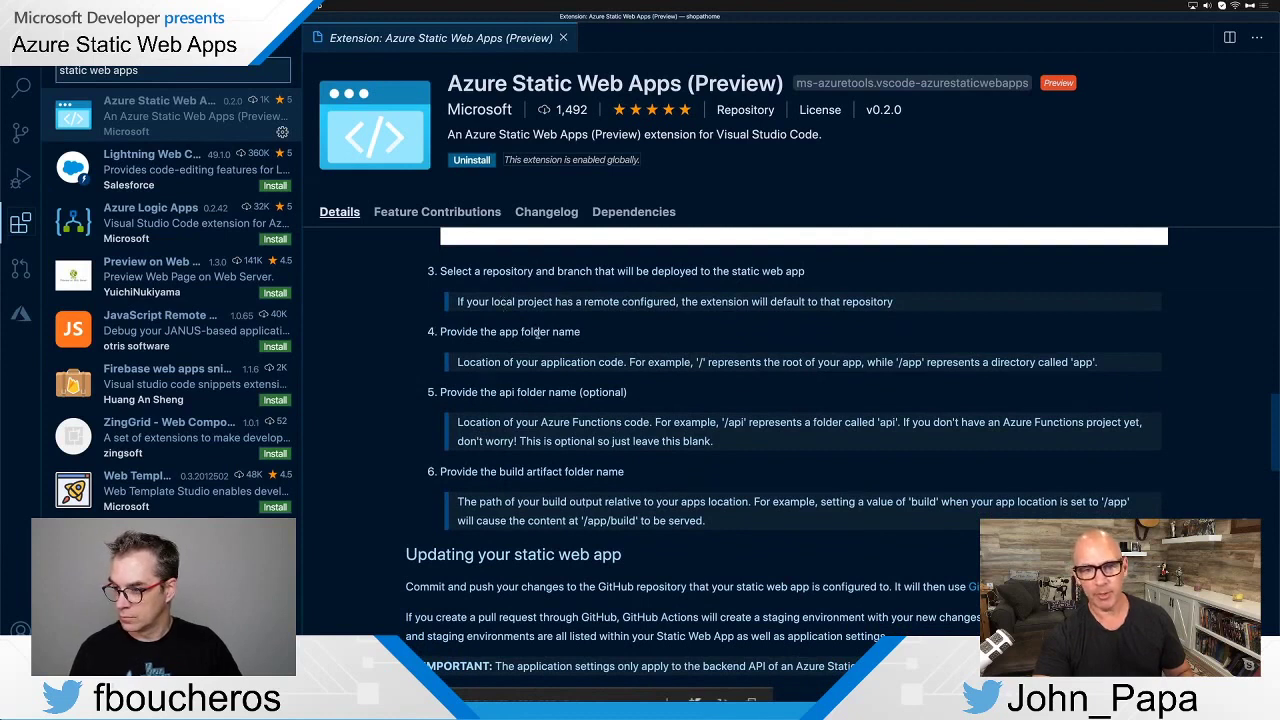
{"action": "double_click", "coordinate": [532, 392]}
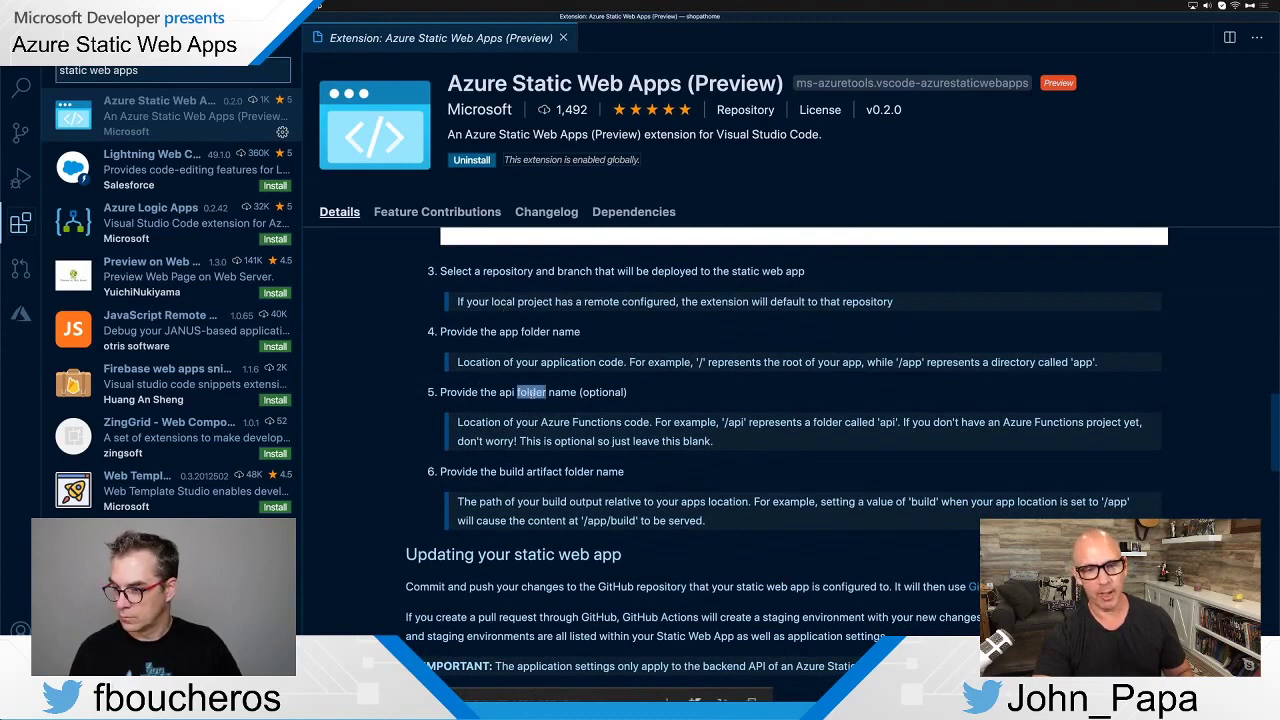
{"action": "left_click", "coordinate": [523, 470]}
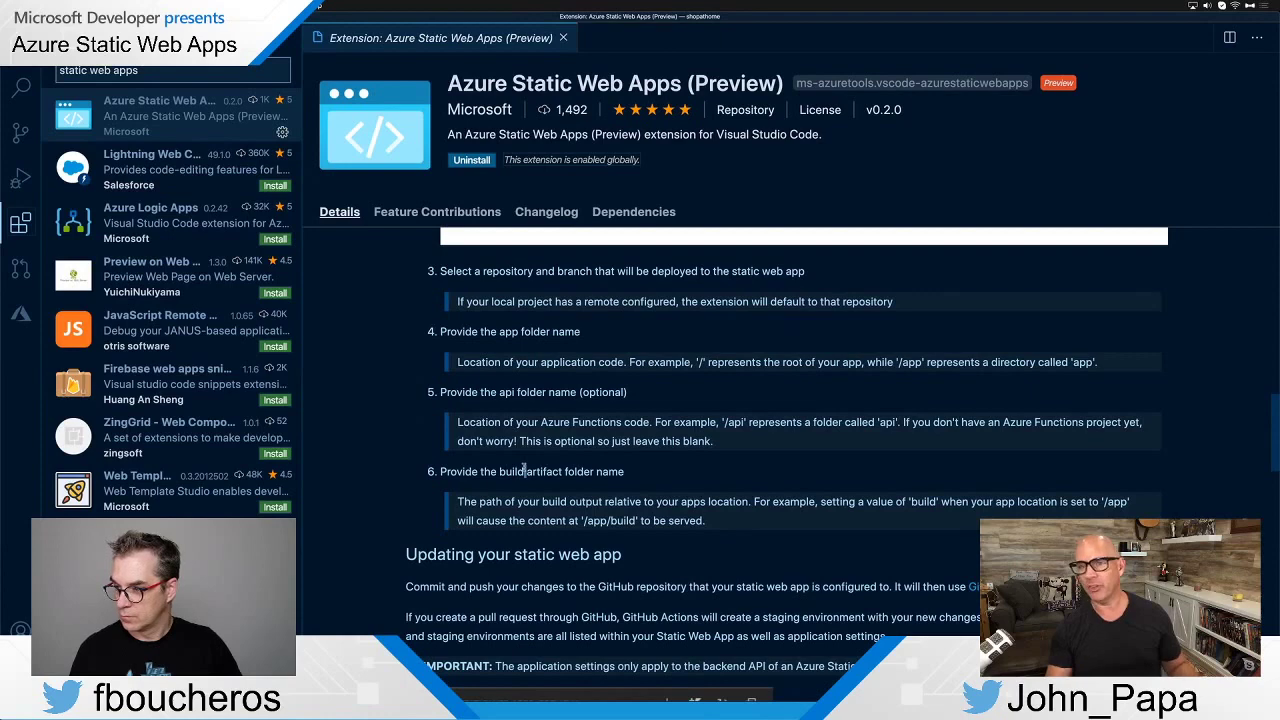
{"action": "scroll", "coordinate": [524, 471], "scroll_direction": "down", "scroll_amount": 5}
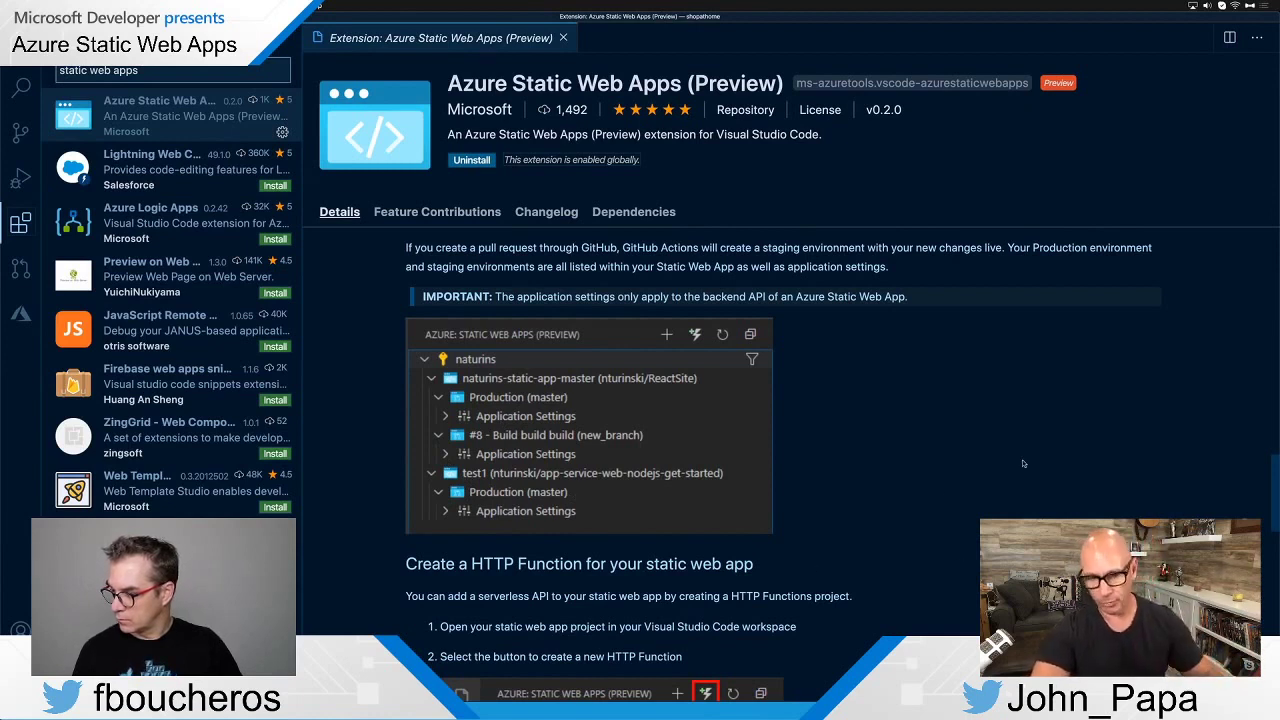
{"action": "scroll", "coordinate": [962, 466], "scroll_direction": "down", "scroll_amount": 5}
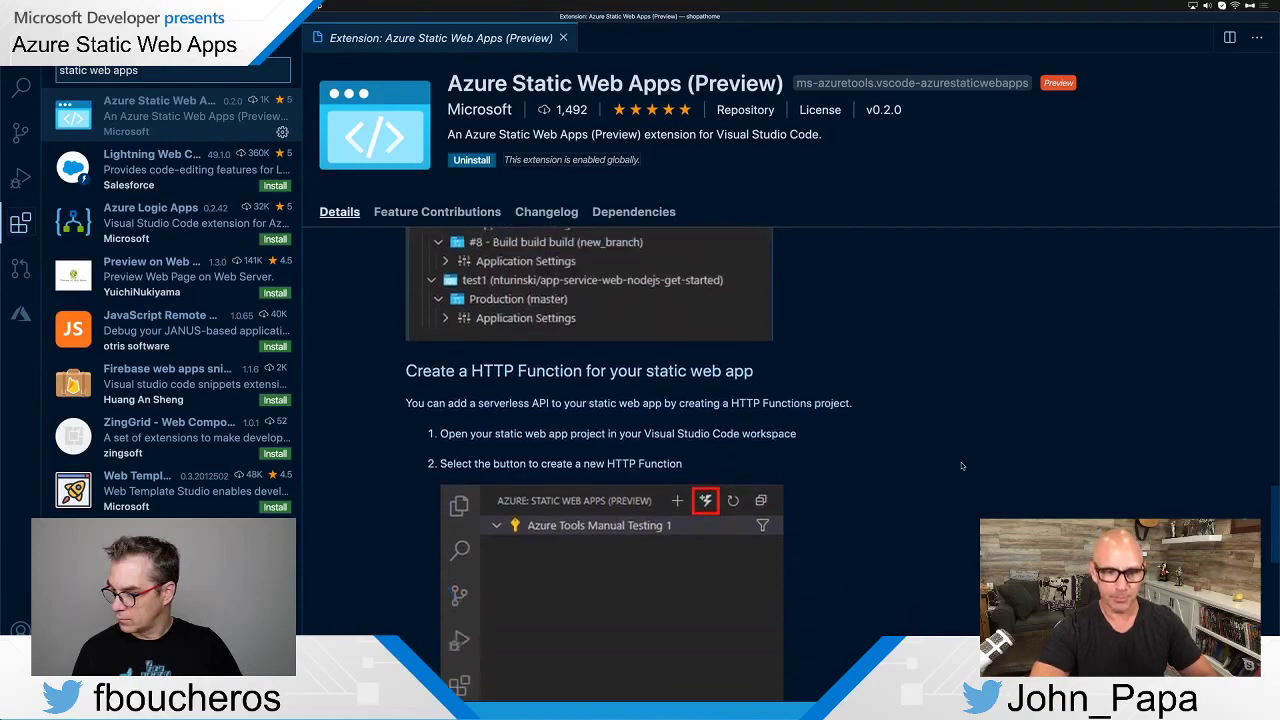
{"action": "scroll", "coordinate": [962, 466], "scroll_direction": "down", "scroll_amount": 10}
{"action": "key", "text": "super+Tab"}
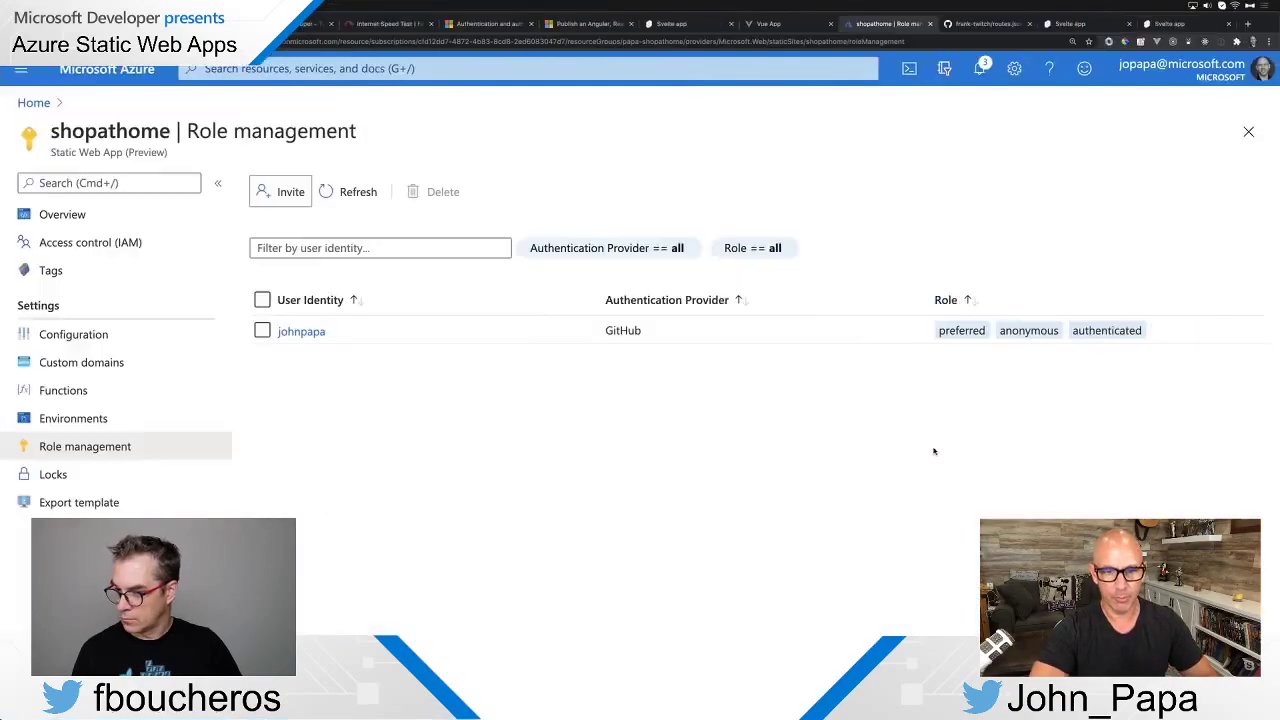
{"action": "key", "text": "super+Tab"}
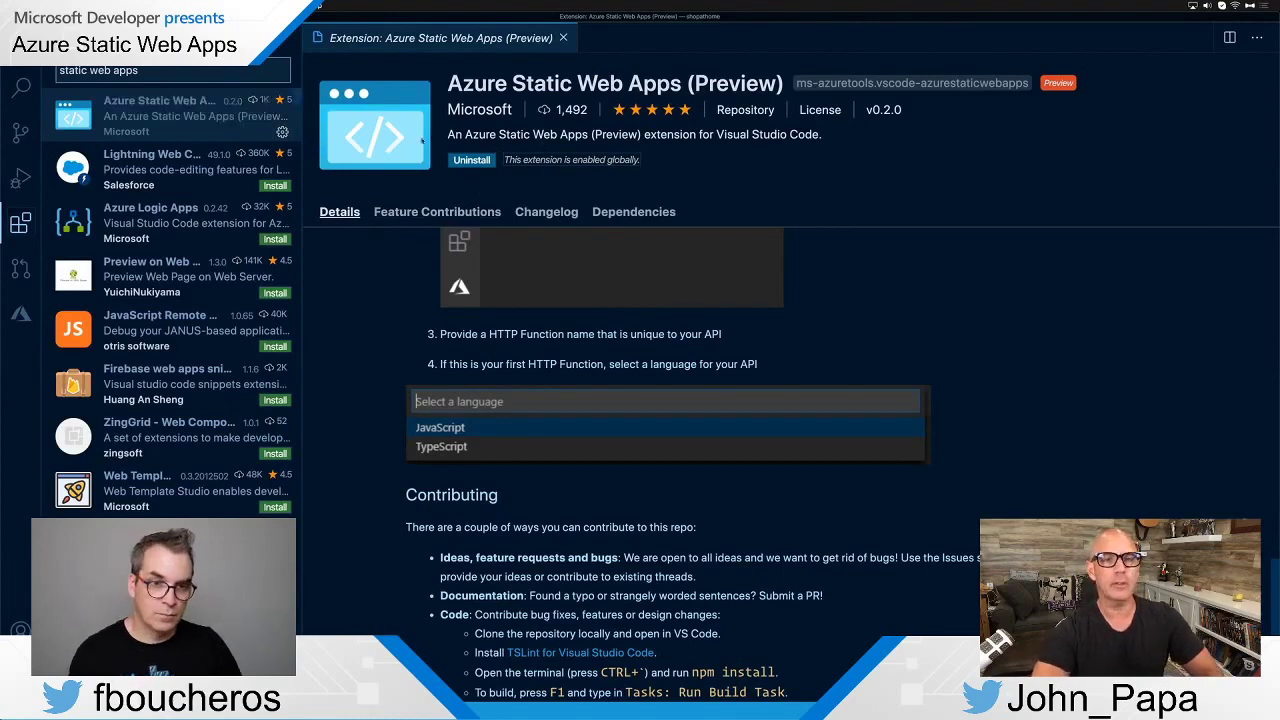
{"action": "left_click", "coordinate": [536, 83]}
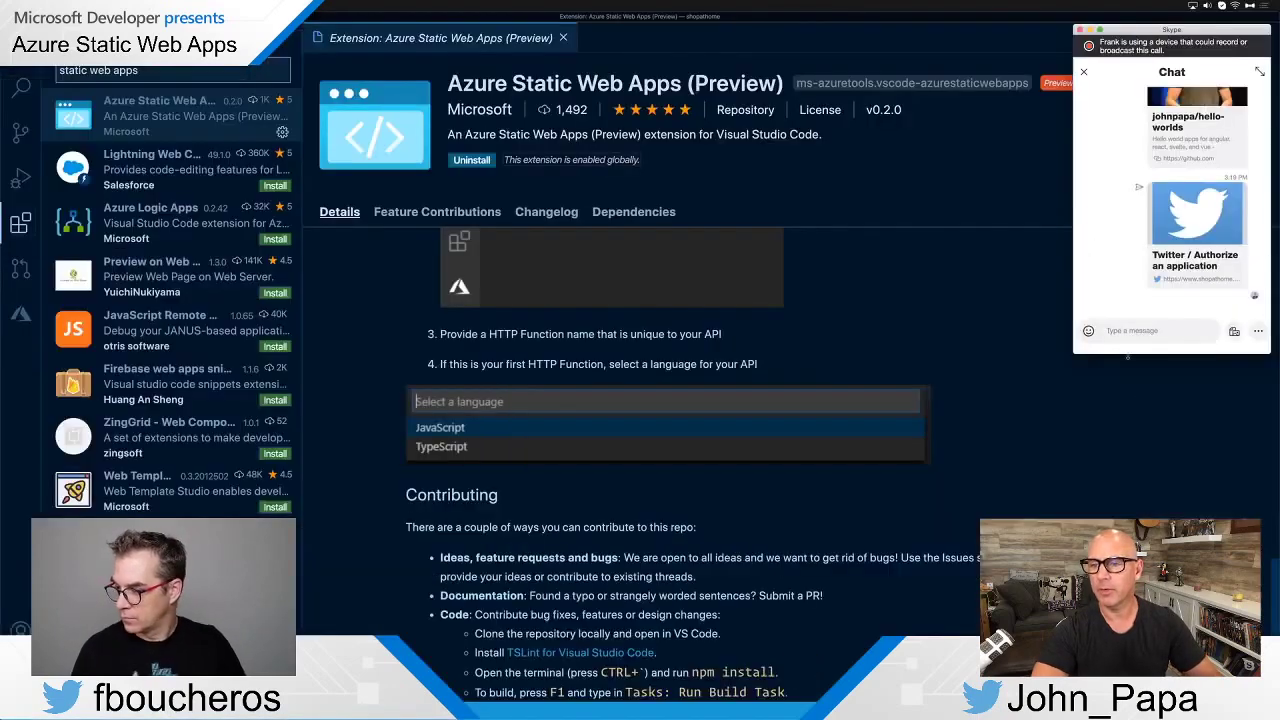
Send the Azure Static Web Apps extension's Marketplace link in the Skype chat
{"action": "left_click", "coordinate": [1130, 336]}
{"action": "type", "text": "https://marketplace.visualstudio.com/items?itemName=ms-azuretools.vscode-azurestaticwebapps"}
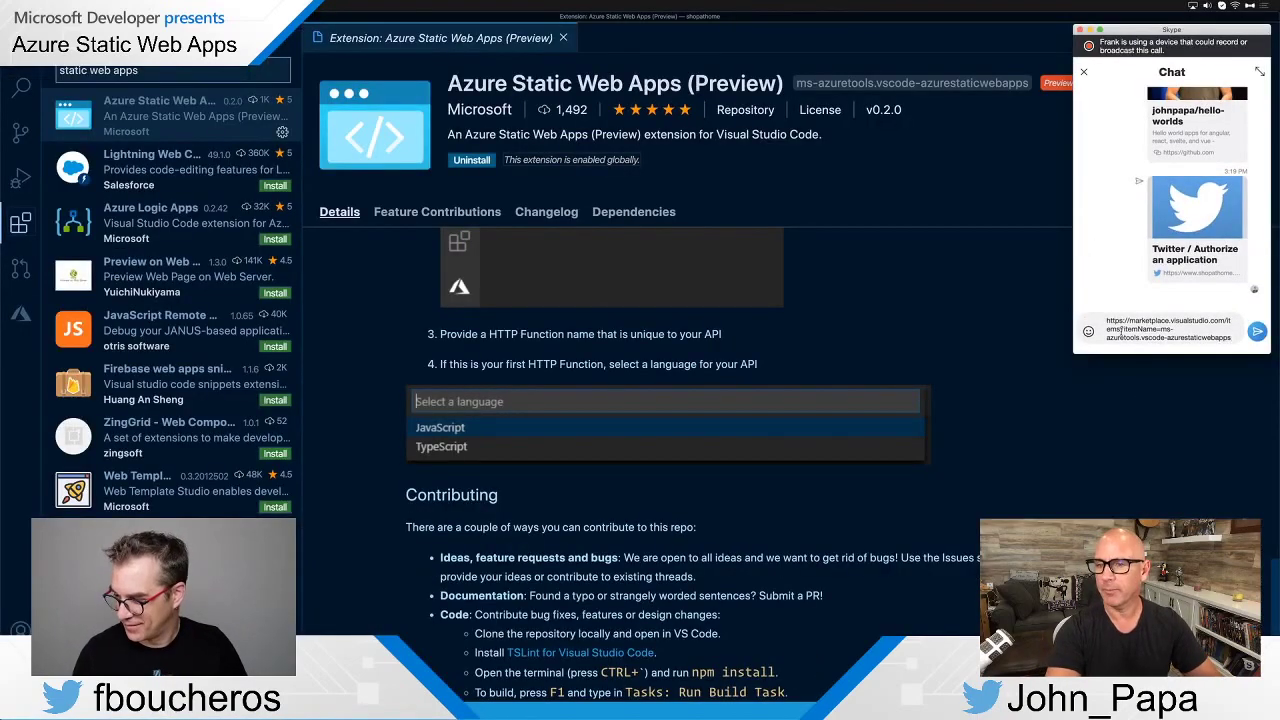
{"action": "key", "text": "Return"}
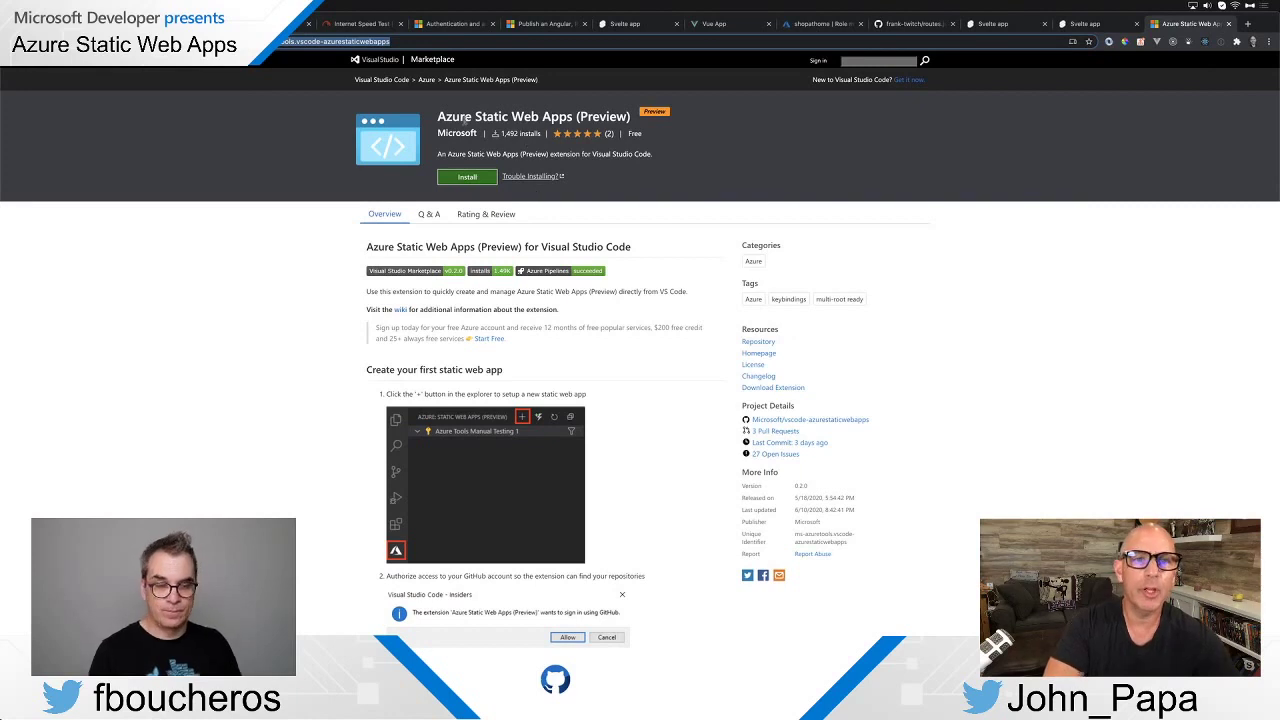
Browse the Azure Static Web Apps (Preview) Marketplace listing, then return to the Svelte app tab
{"action": "triple_click", "coordinate": [530, 80]}
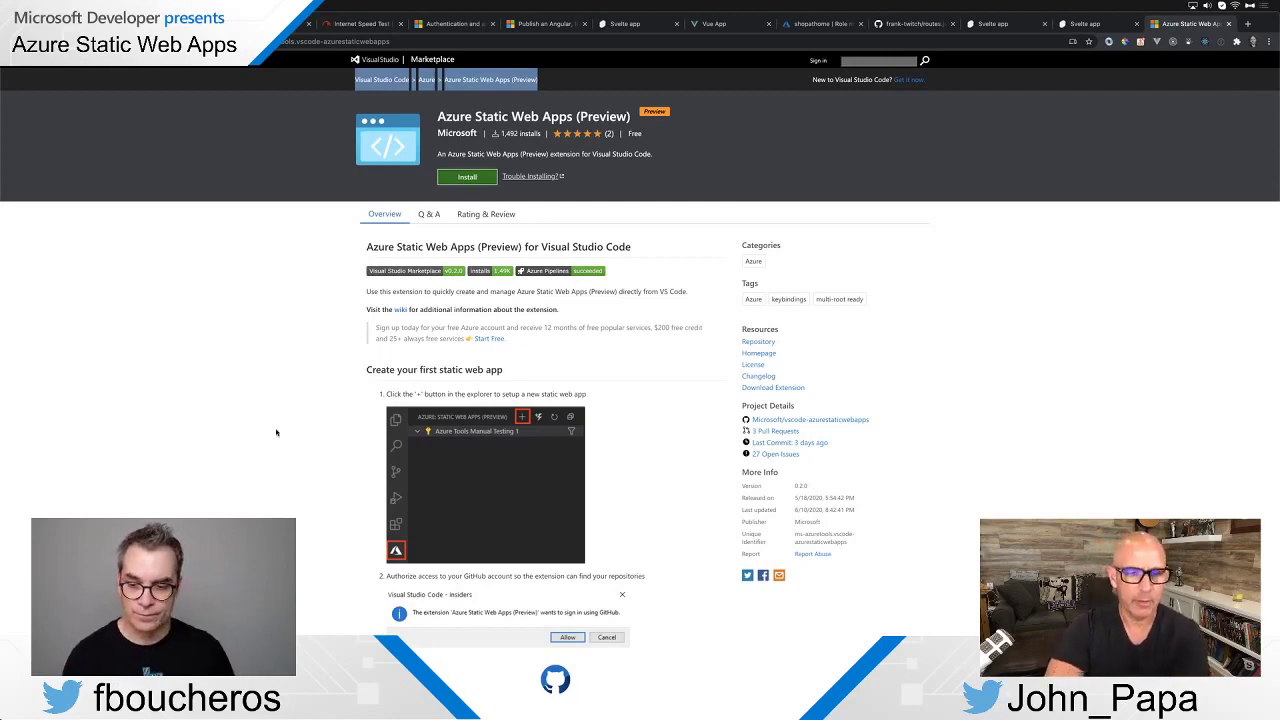
{"action": "scroll", "coordinate": [276, 432], "scroll_direction": "down", "scroll_amount": 2}
{"action": "scroll", "coordinate": [276, 432], "scroll_direction": "up", "scroll_amount": 2}
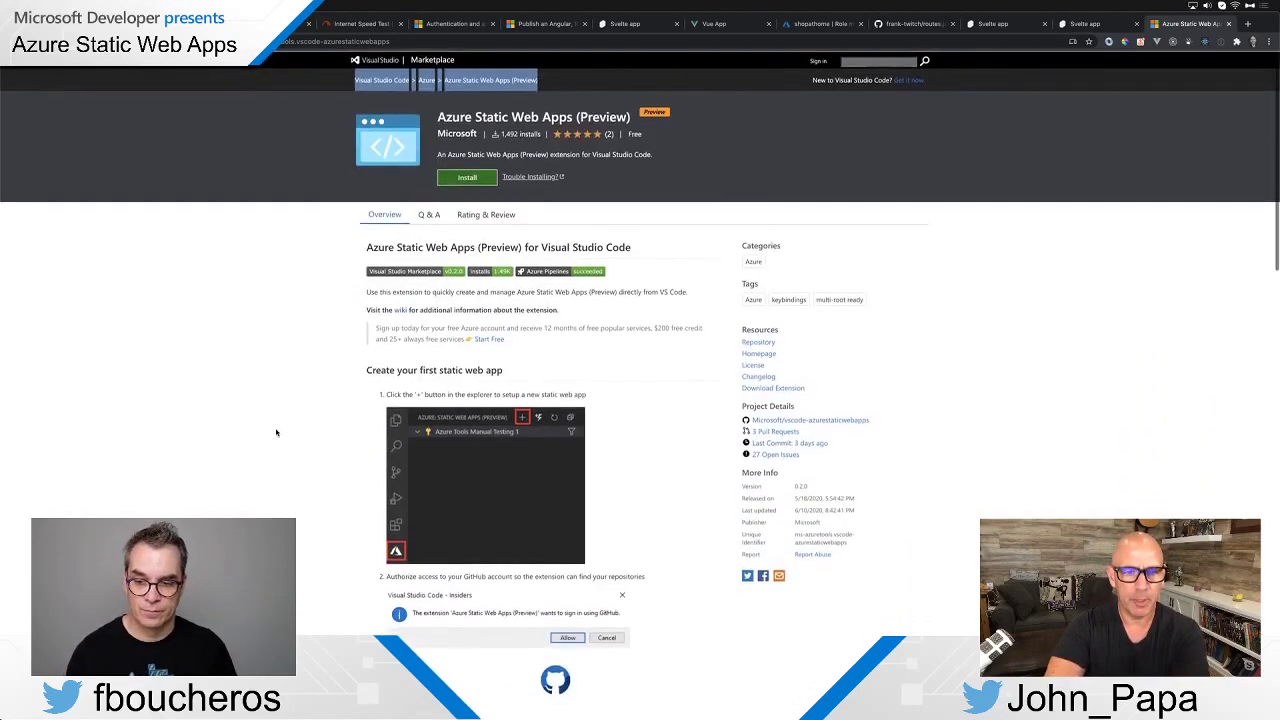
{"action": "scroll", "coordinate": [263, 405], "scroll_direction": "down", "scroll_amount": 1}
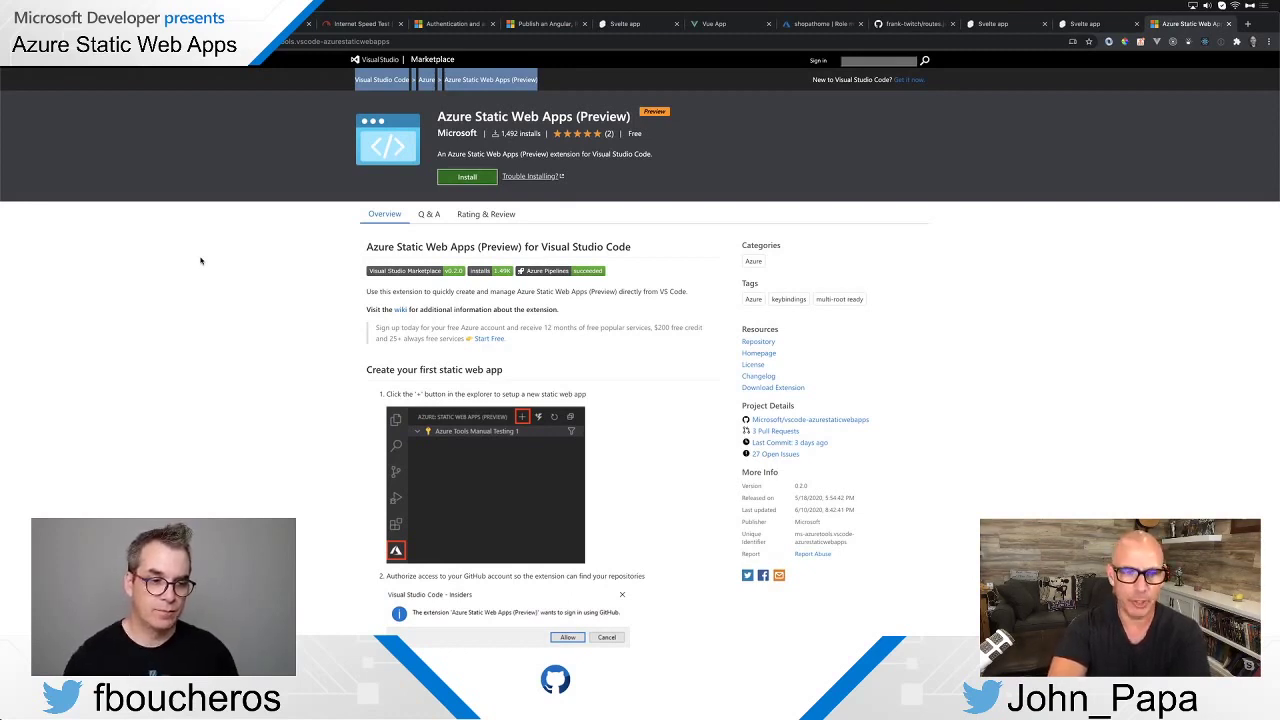
{"action": "left_click", "coordinate": [372, 290]}
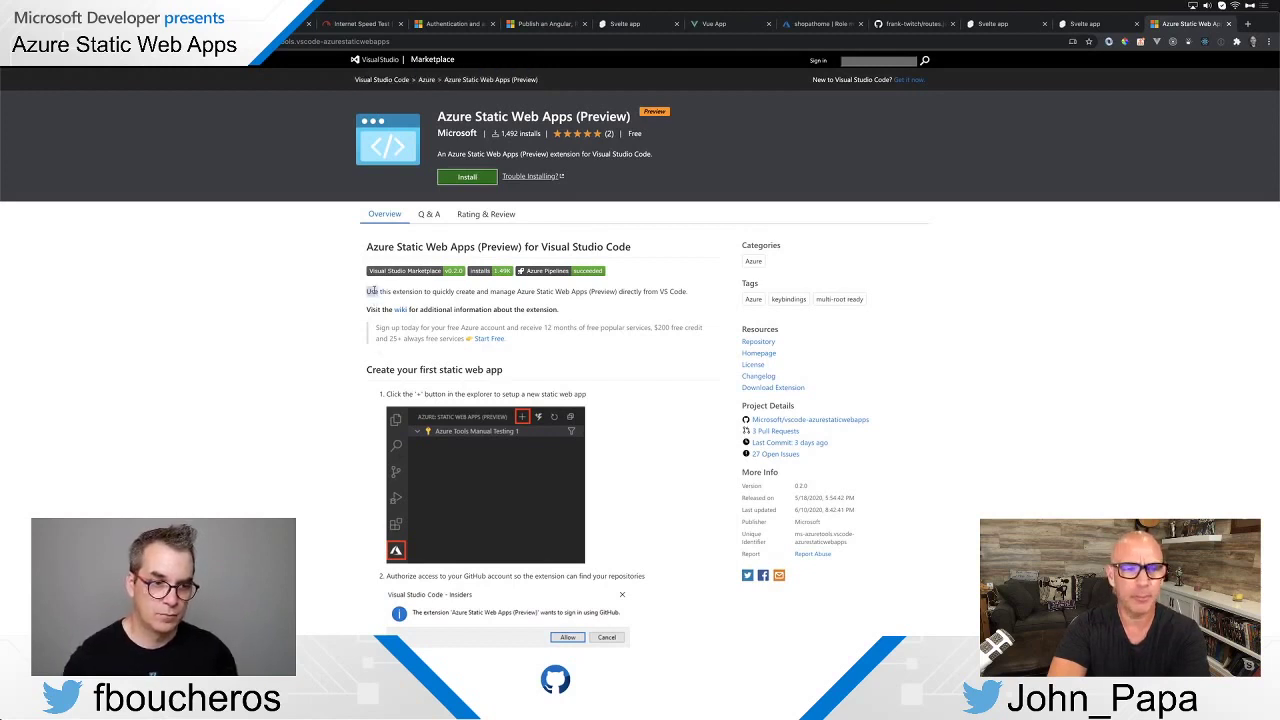
{"action": "left_click", "coordinate": [296, 343]}
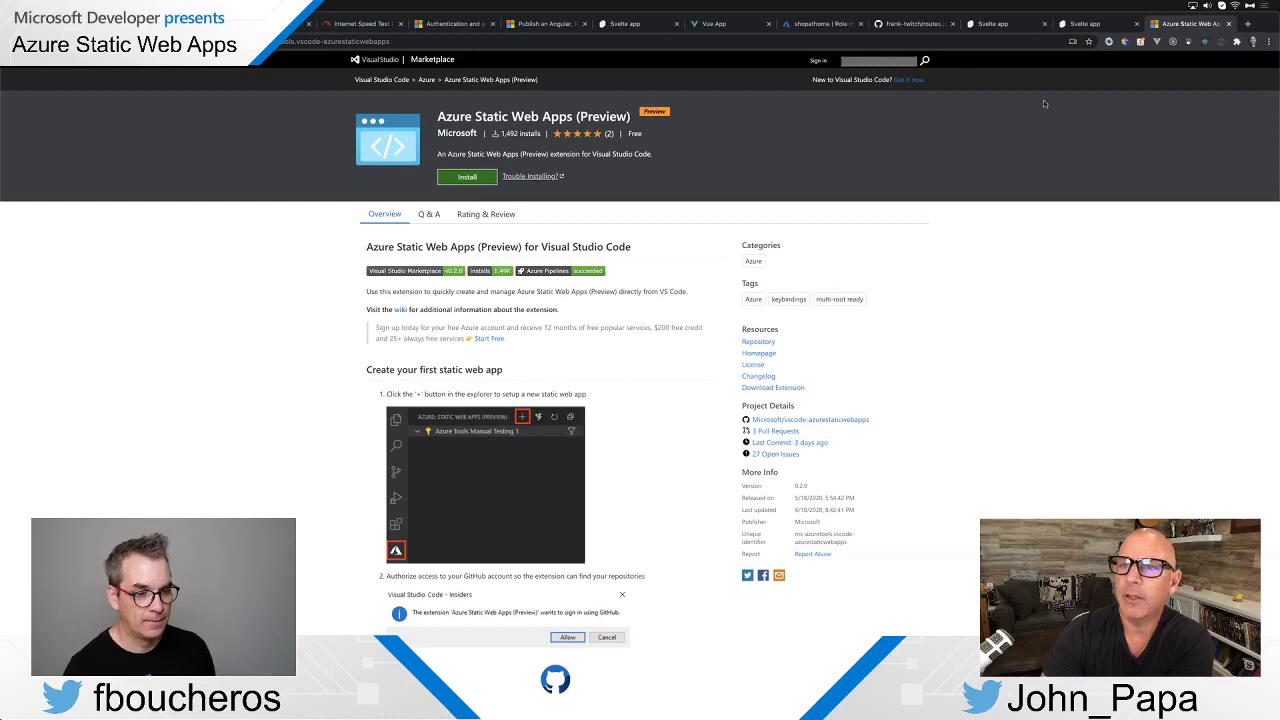
{"action": "left_click", "coordinate": [1010, 28]}
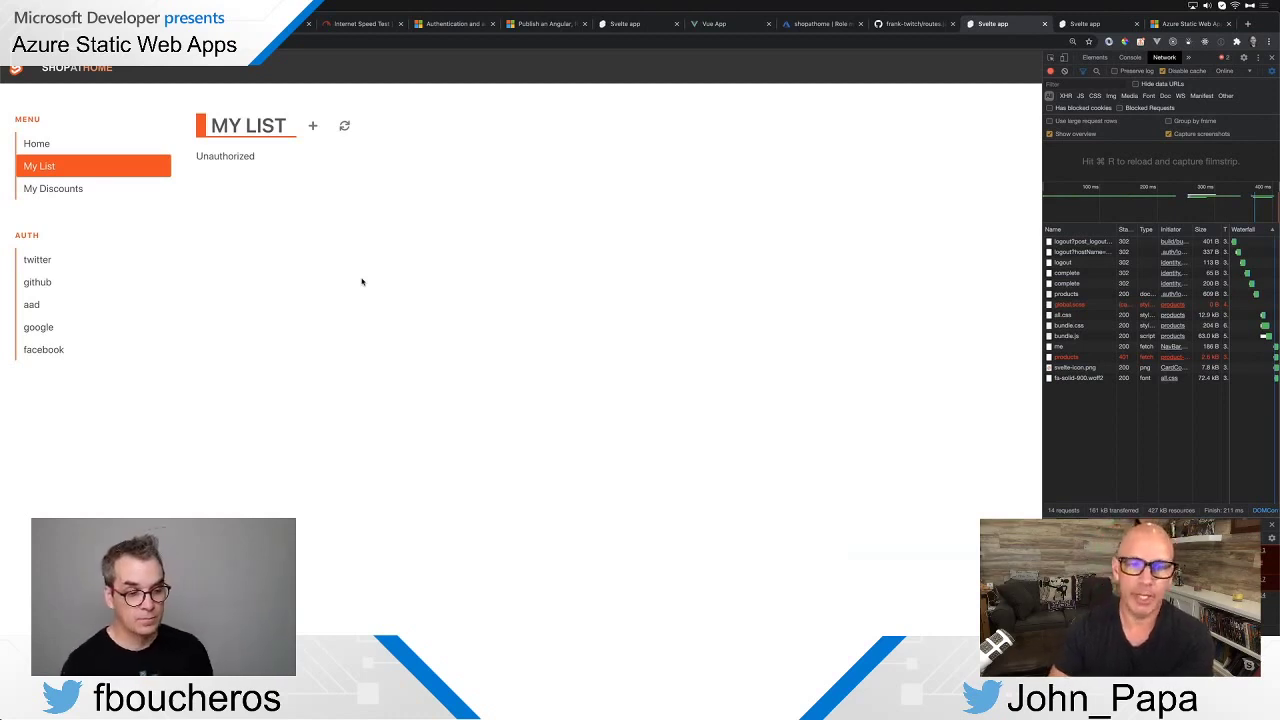
Sign in to Shop at Home with Twitter using the AUTH twitter link
{"action": "left_click", "coordinate": [40, 260]}
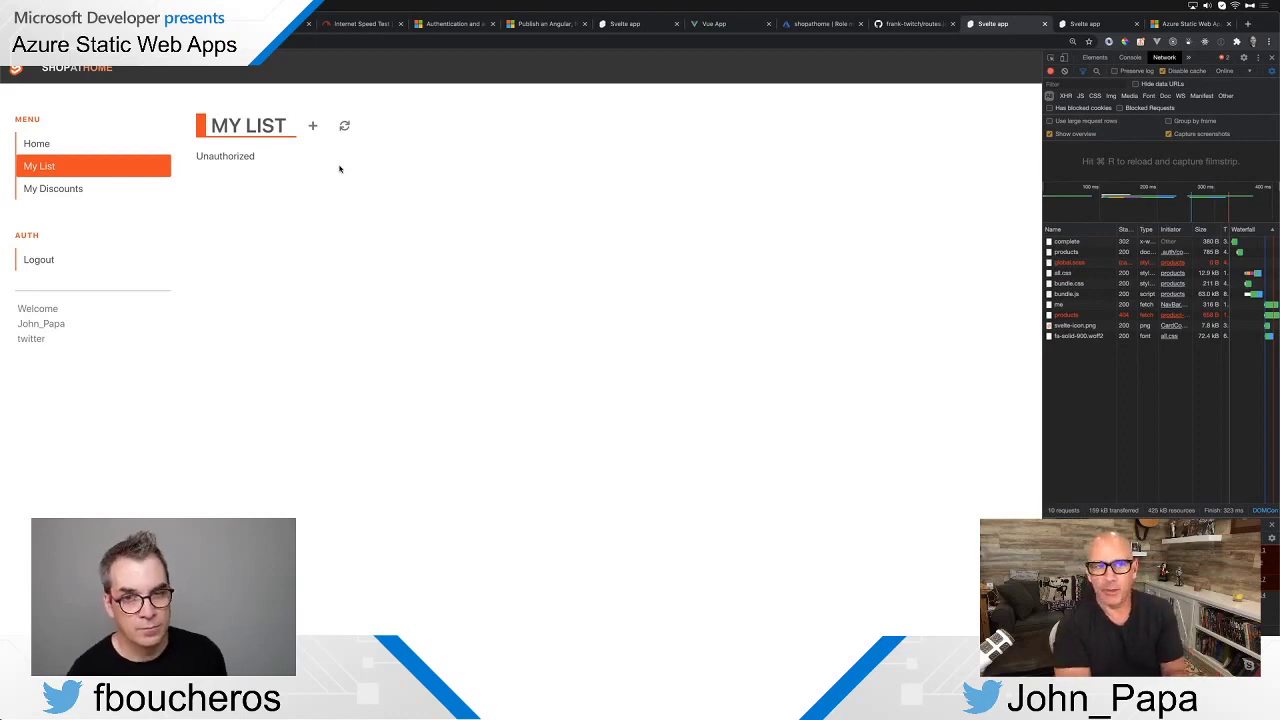
In the GitHub-signed-in tab, reload My List via My Discounts until Strawberries and Sliced bread appear
{"action": "left_click", "coordinate": [630, 24]}
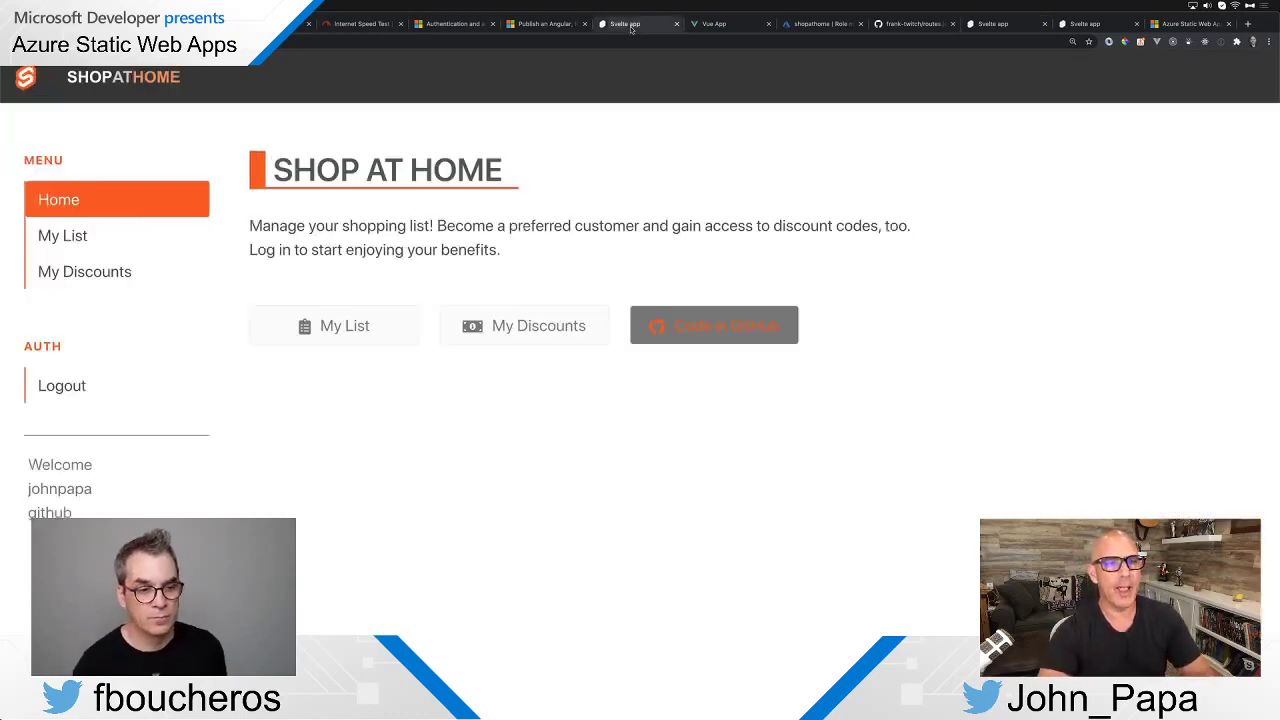
{"action": "left_click", "coordinate": [76, 236]}
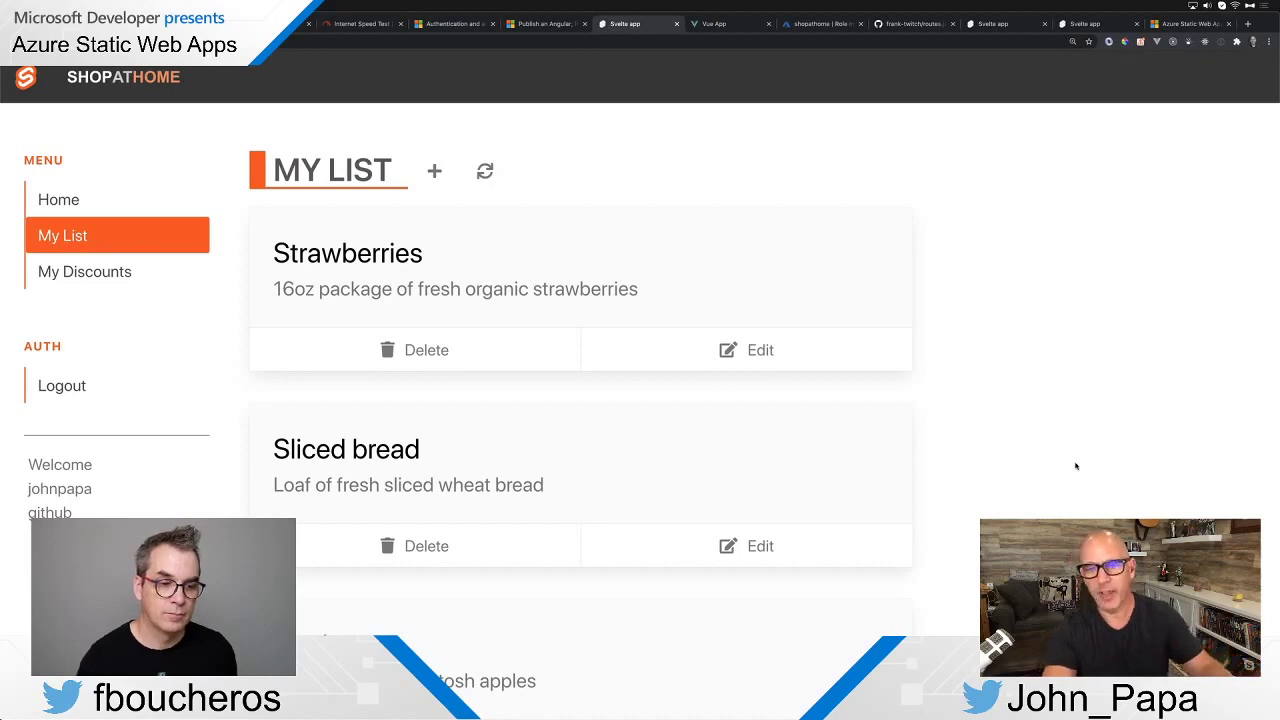
{"action": "left_click", "coordinate": [117, 274]}
{"action": "left_click", "coordinate": [124, 250]}
{"action": "left_click", "coordinate": [90, 236]}
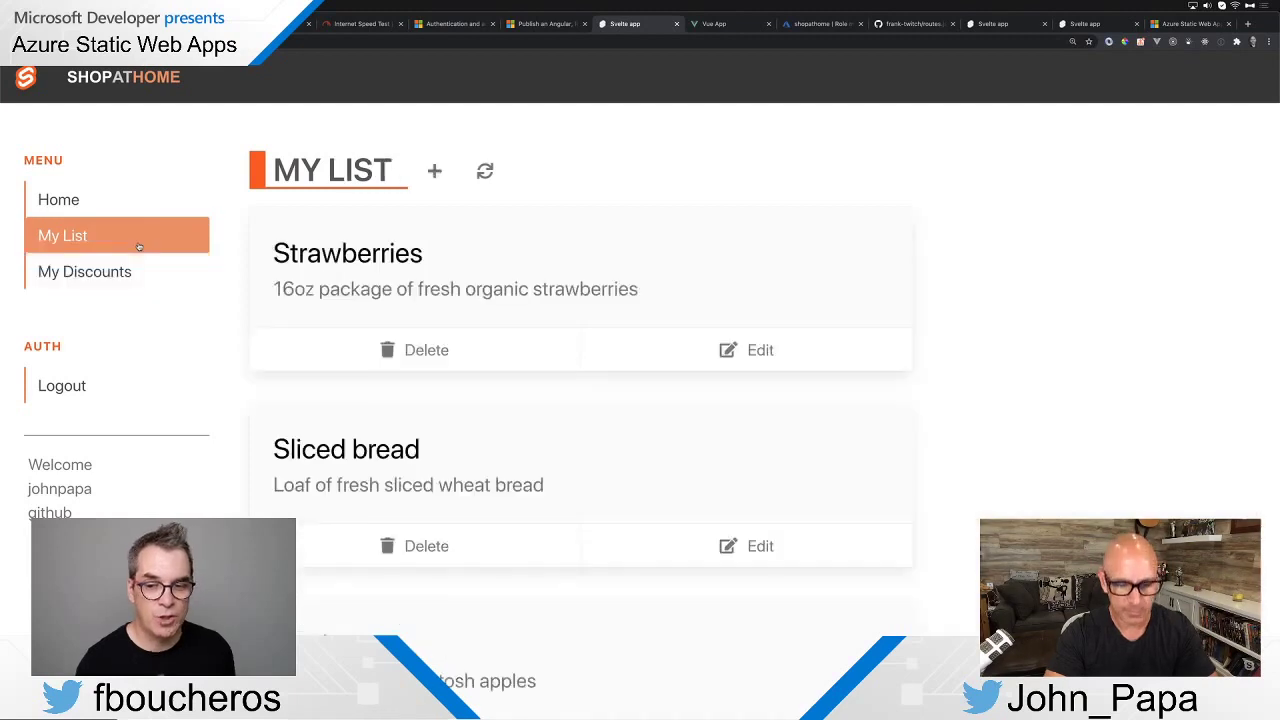